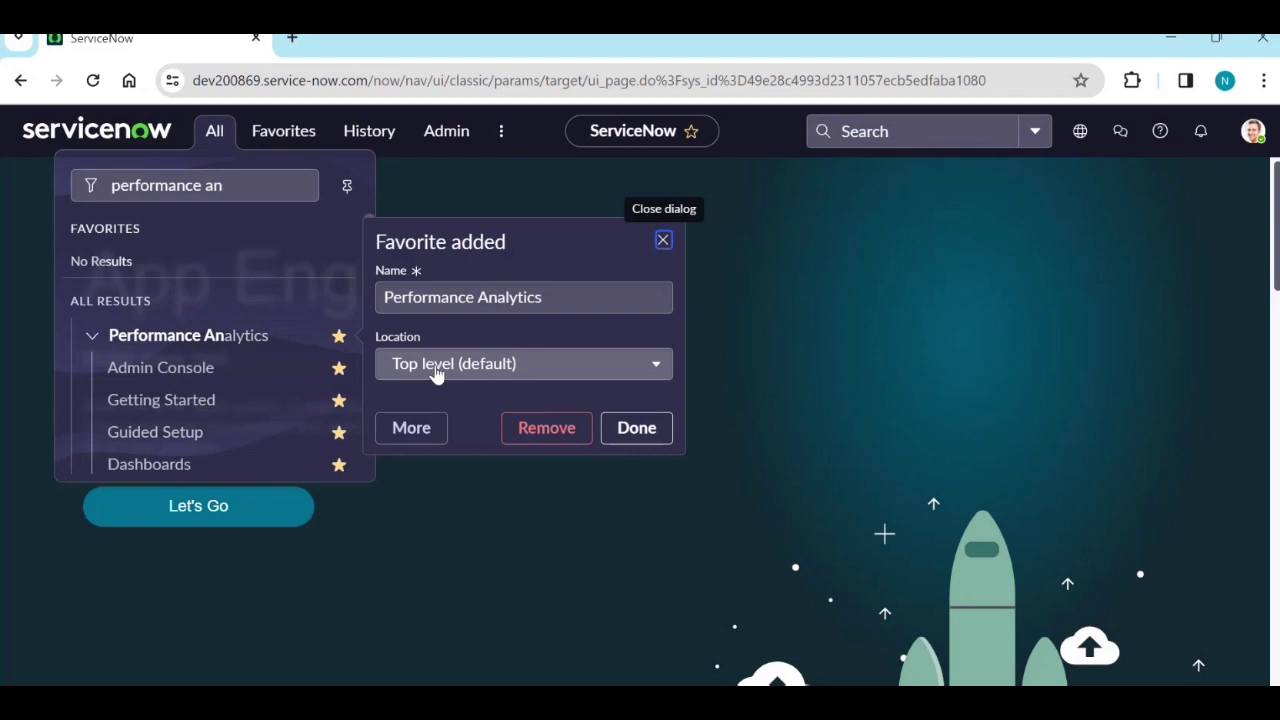
Step: Confirm Performance Analytics as a top-level favorite and open its list of automated indicators
click(628, 430)
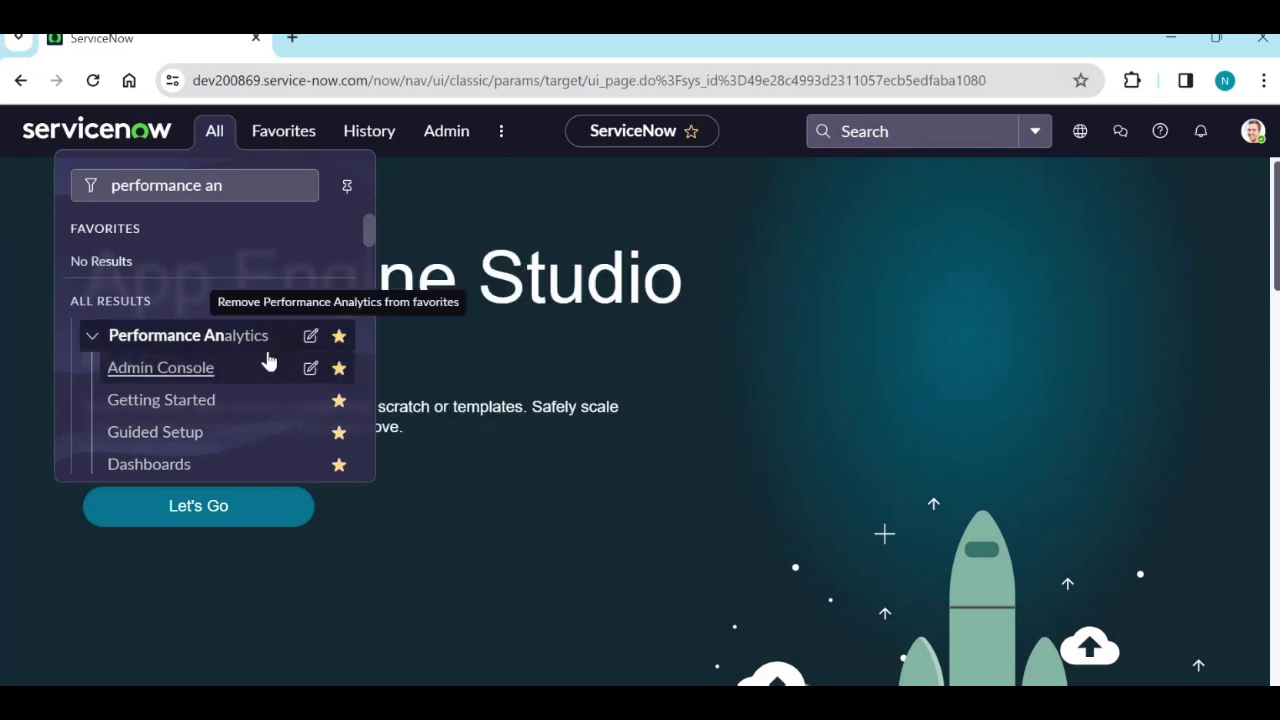
scroll(220, 362, up, 2)
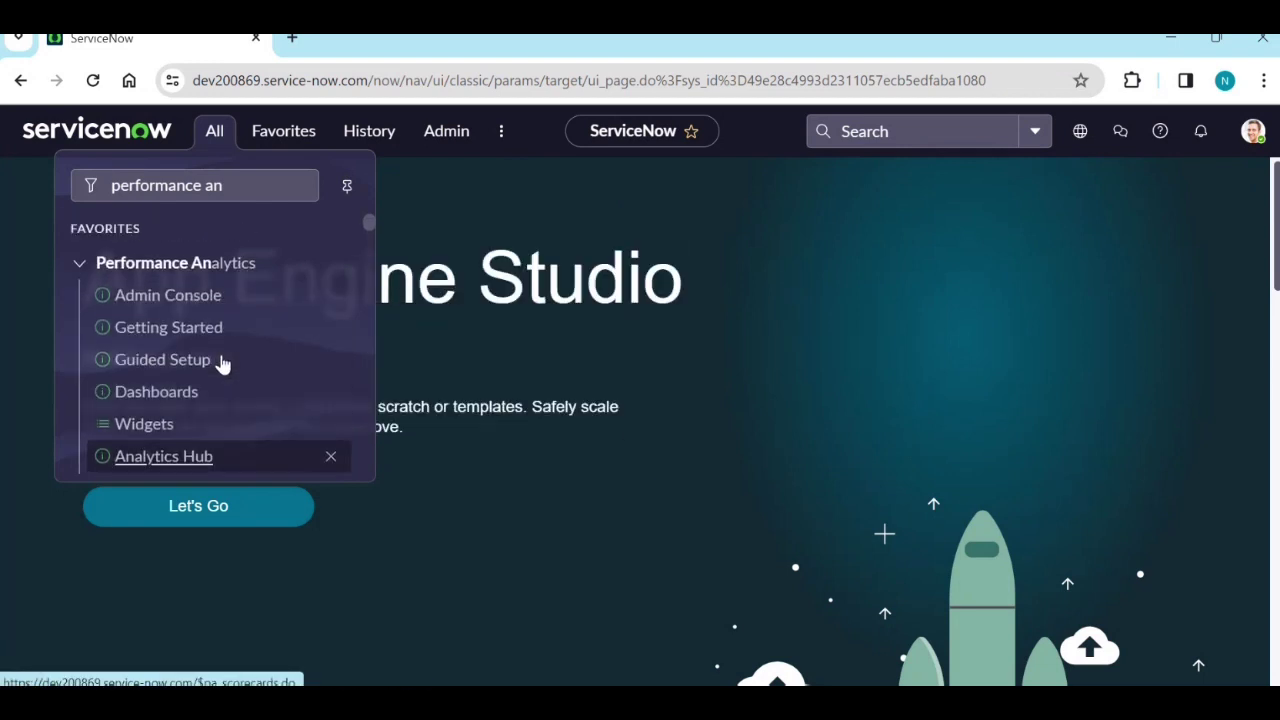
scroll(224, 363, down, 4)
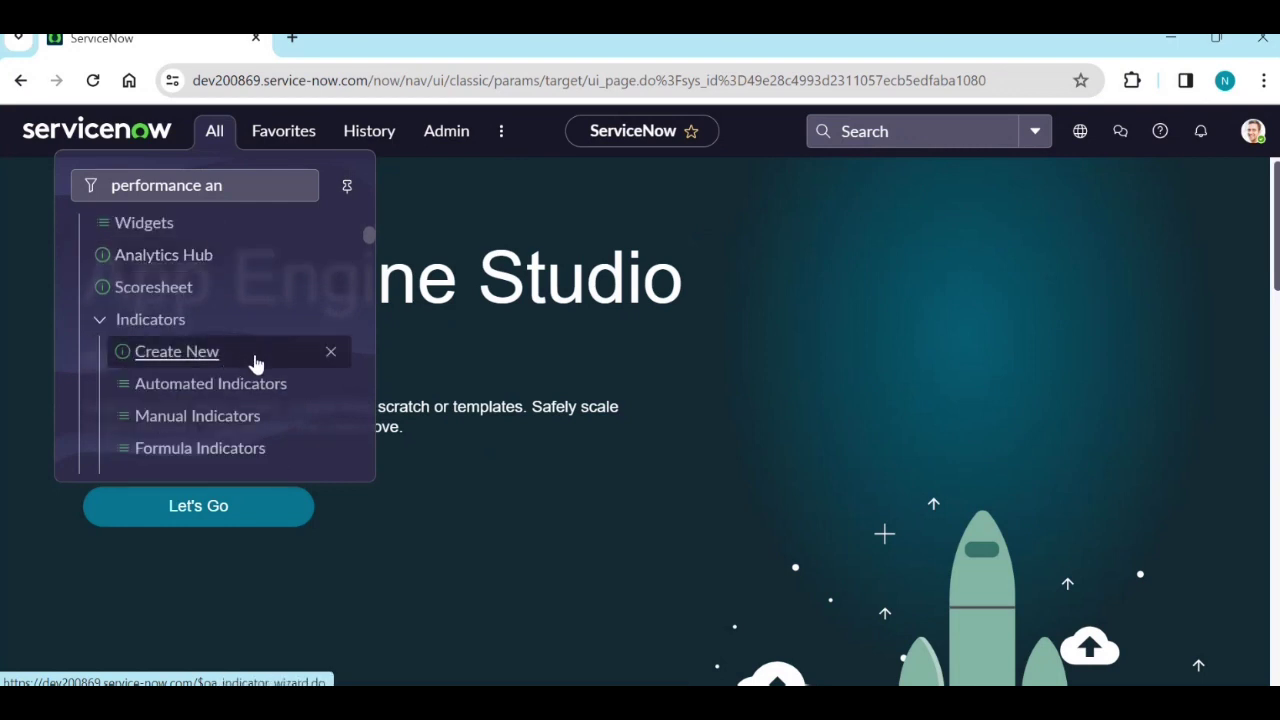
click(242, 390)
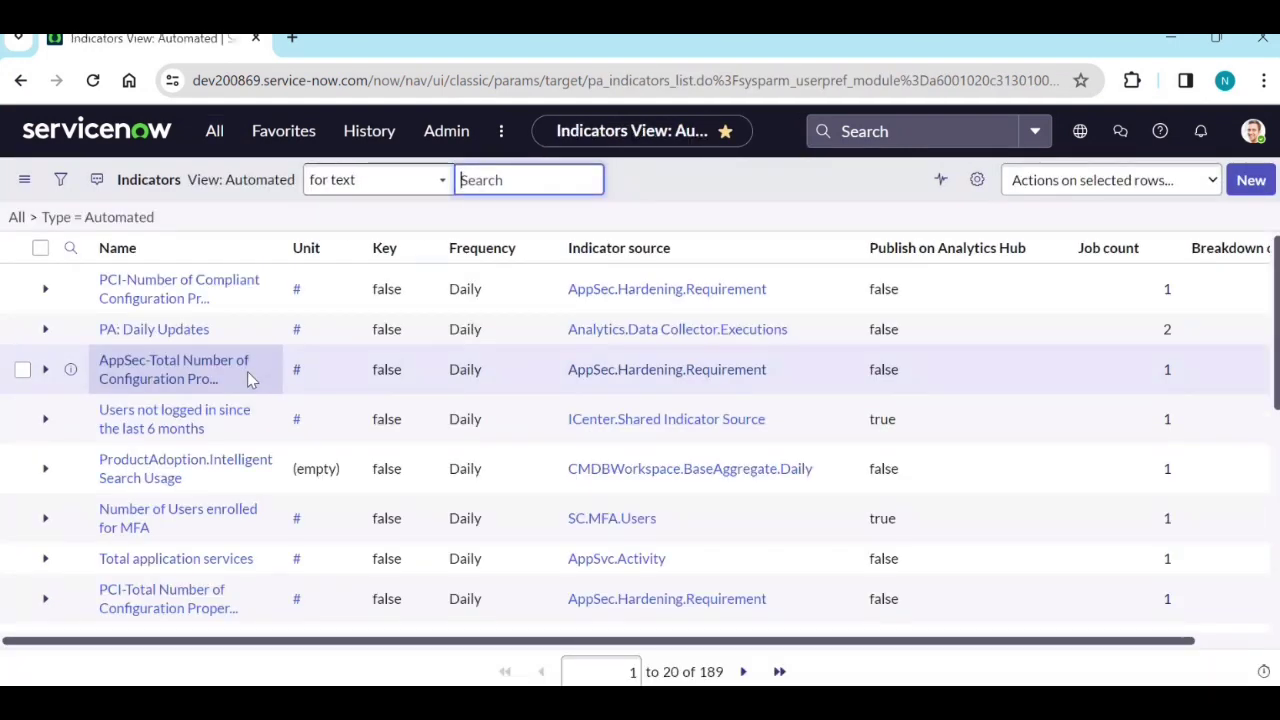
Step: Filter the automated indicators to those whose name contains "incident"
scroll(223, 431, down, 8)
scroll(215, 488, down, 2)
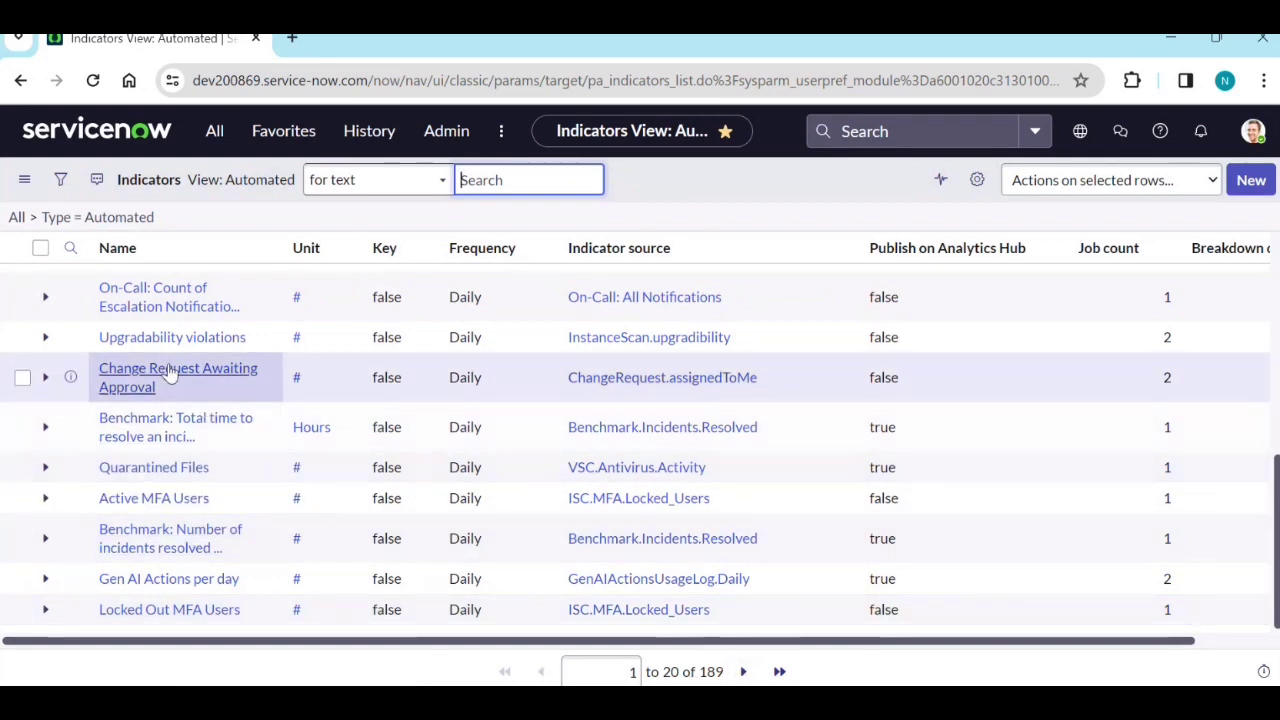
scroll(170, 372, up, 5)
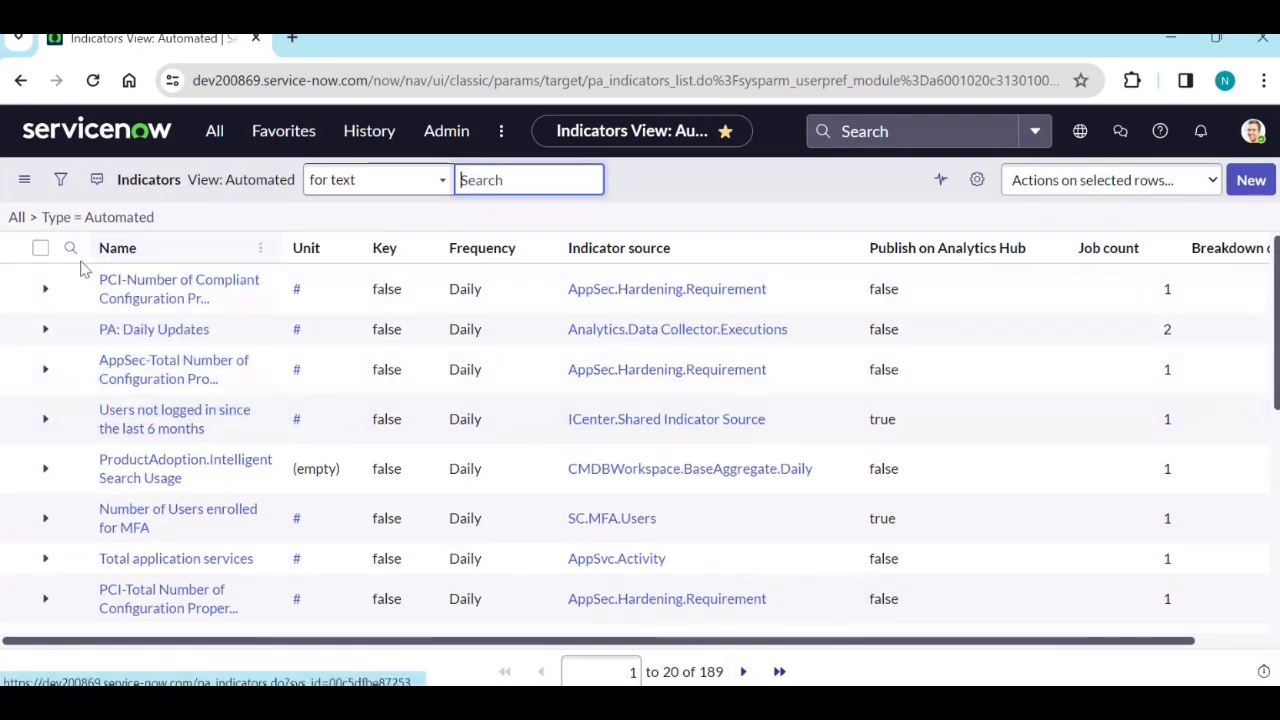
click(70, 248)
click(163, 288)
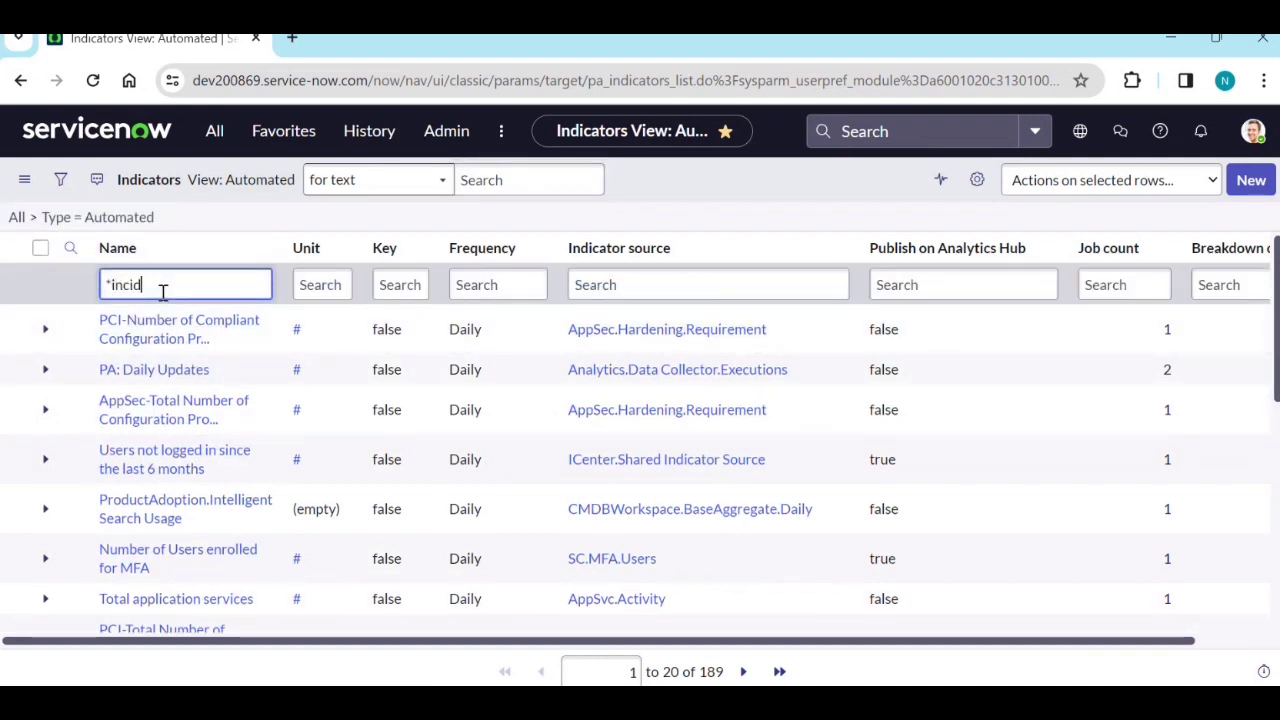
key(Return)
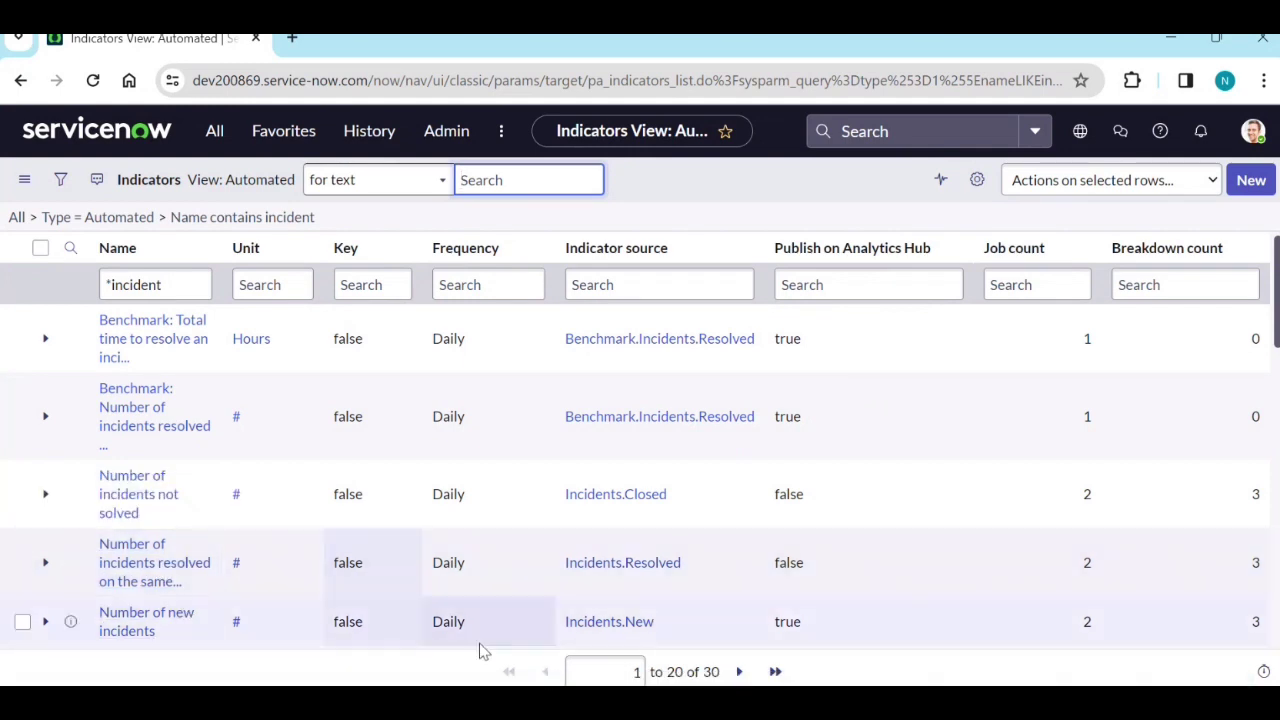
Step: Find the "Number of open incidents" indicator on the next page of results and open its record in a new tab
scroll(645, 612, down, 2)
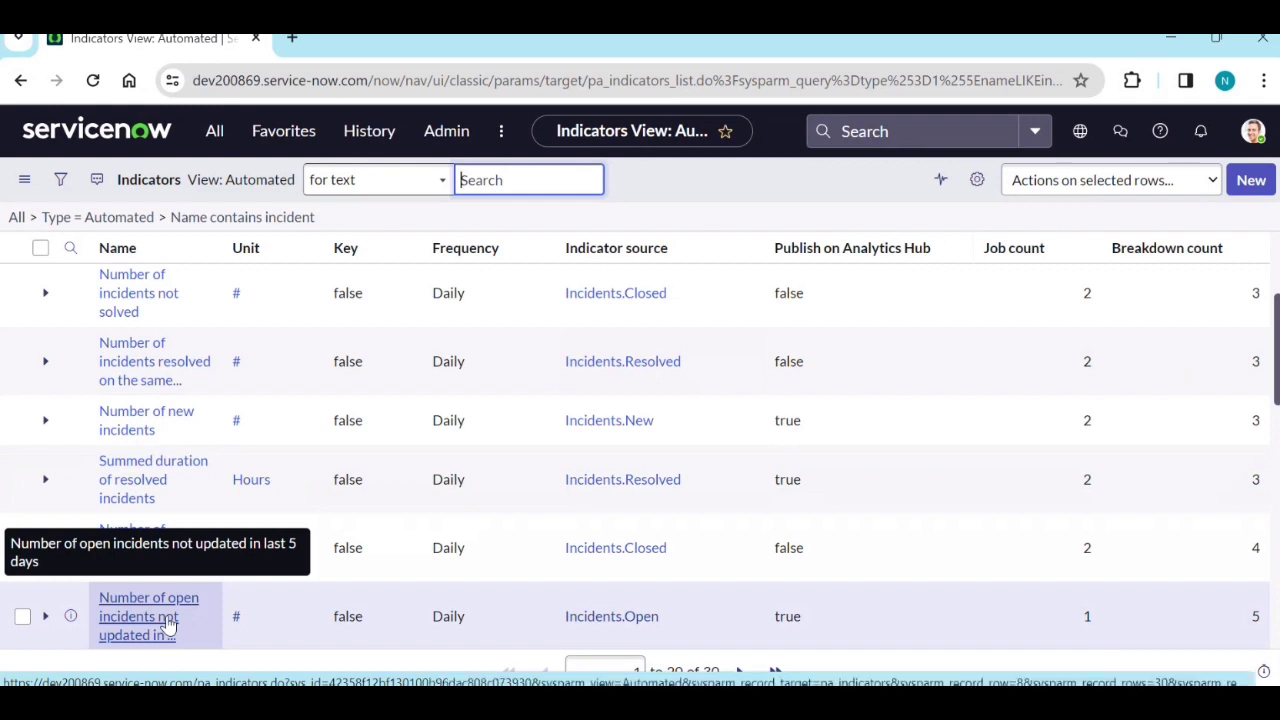
click(739, 671)
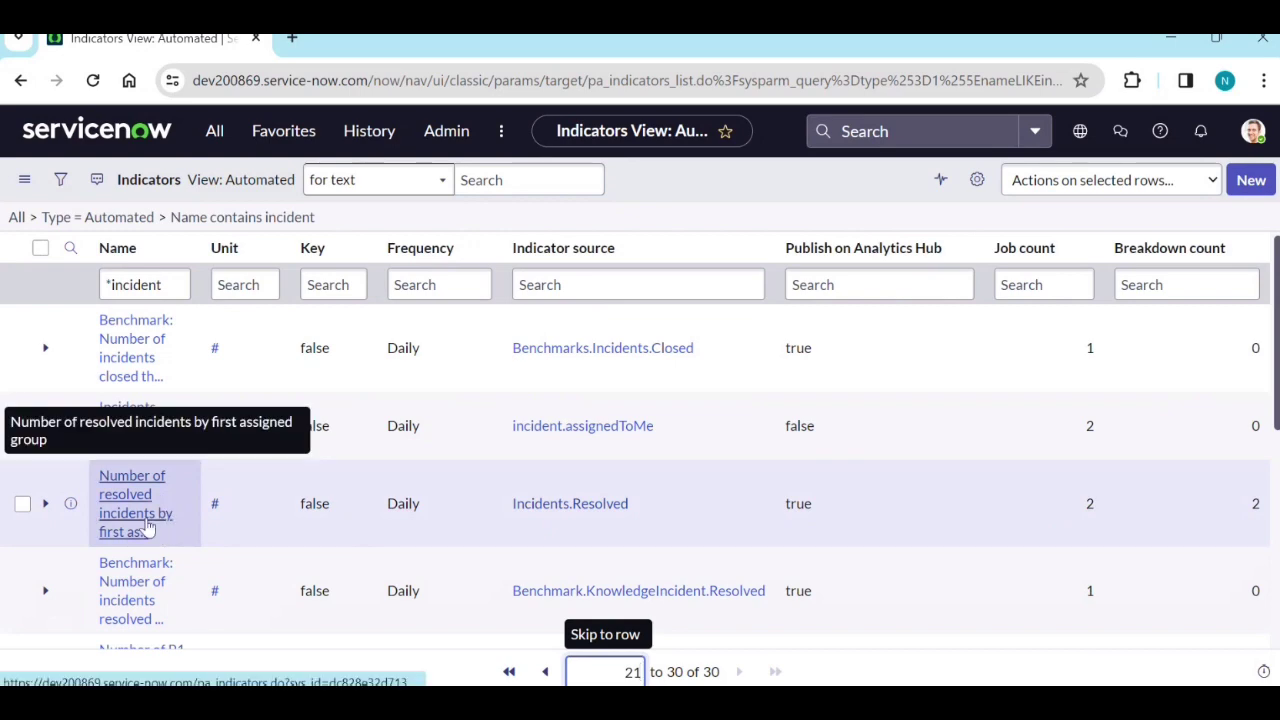
scroll(163, 590, down, 1)
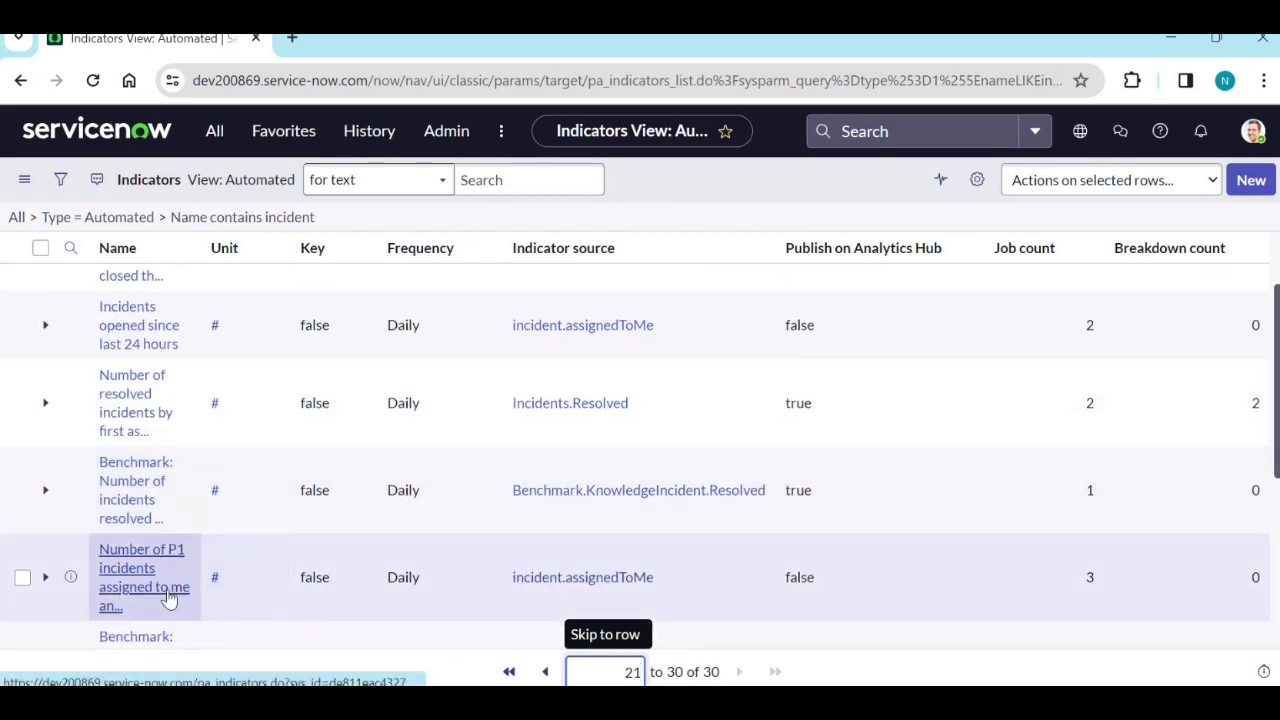
scroll(175, 598, down, 2)
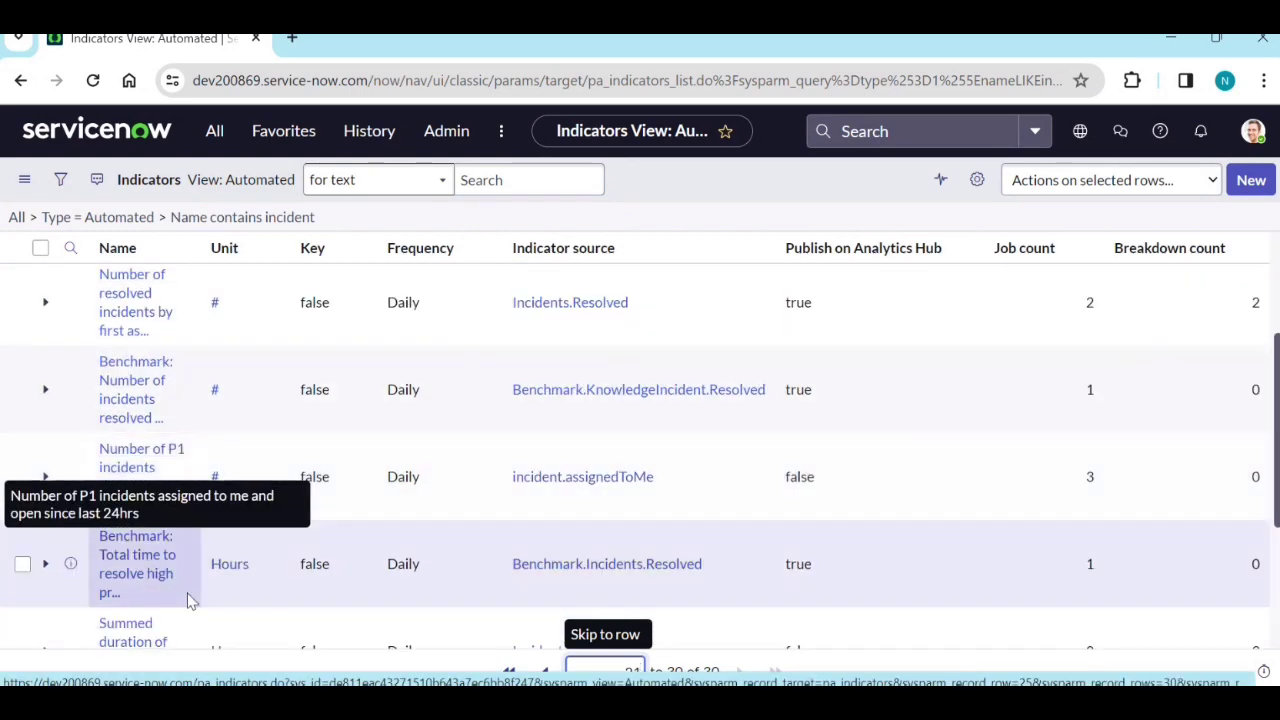
scroll(175, 625, down, 1)
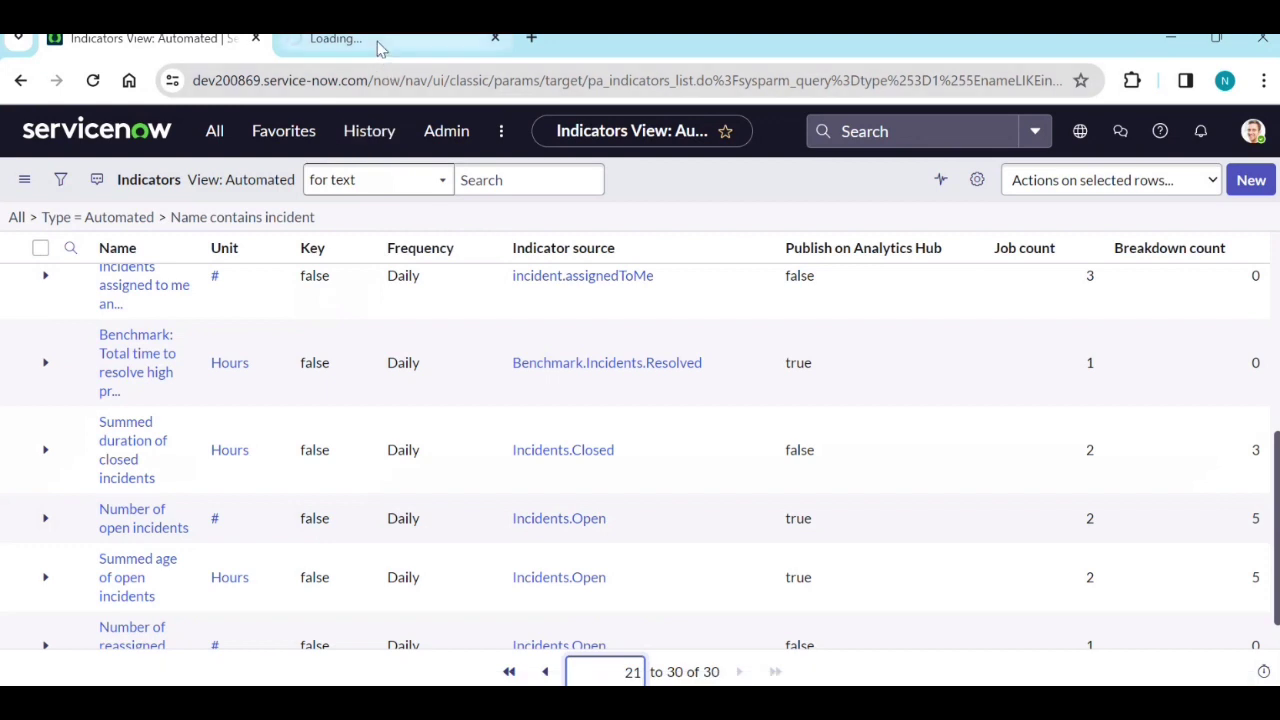
click(380, 46)
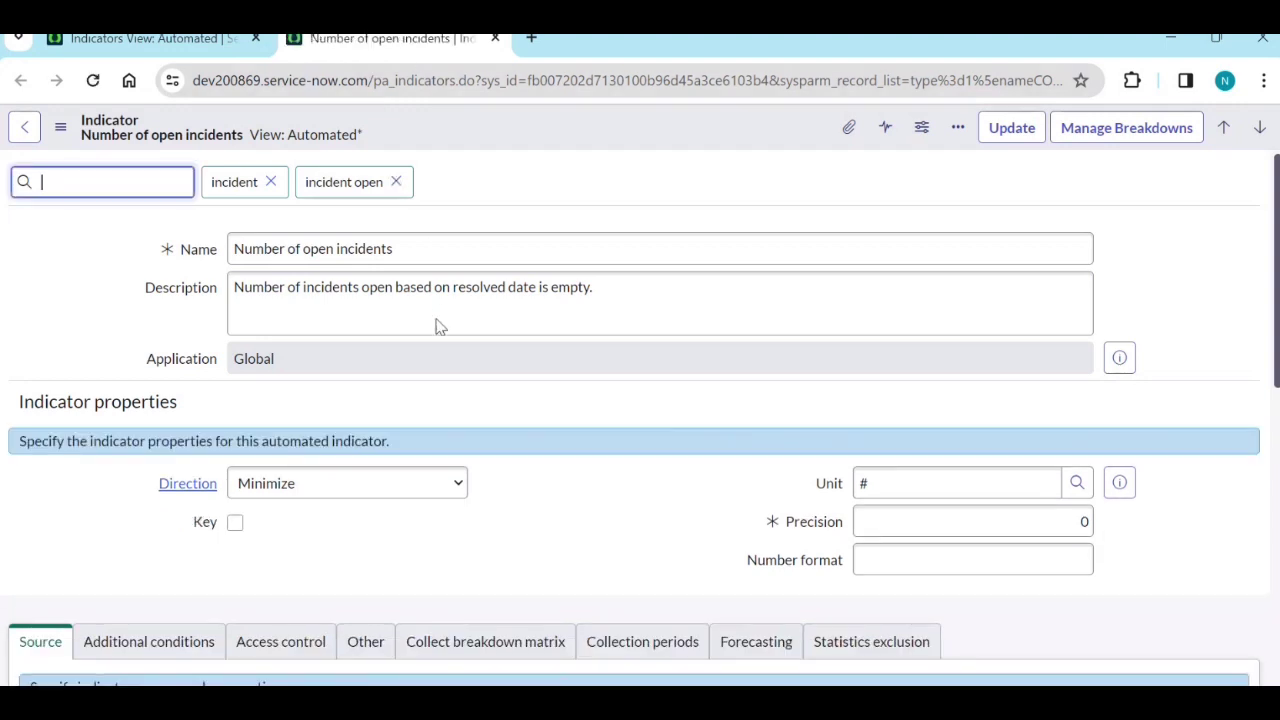
Step: Examine the indicator's properties, source and breakdowns, check its Analytics Hub view, and return to the record
scroll(437, 330, down, 5)
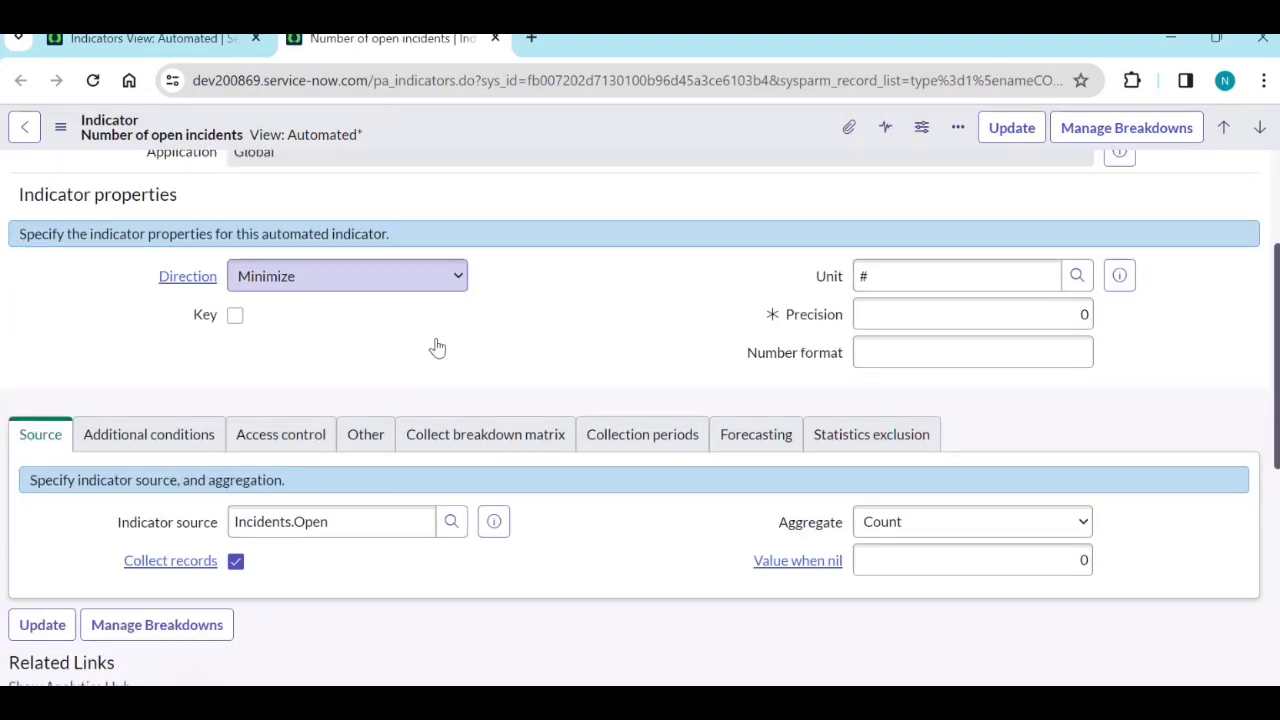
scroll(440, 385, down, 2)
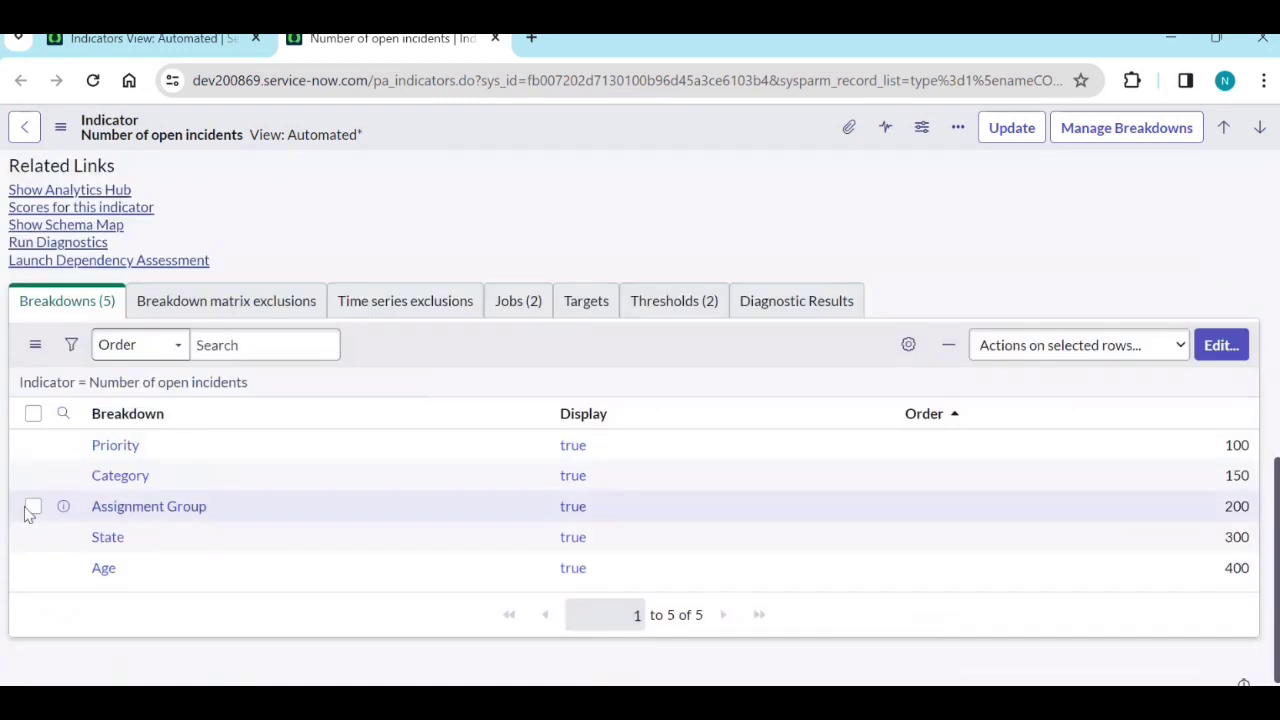
scroll(327, 314, up, 3)
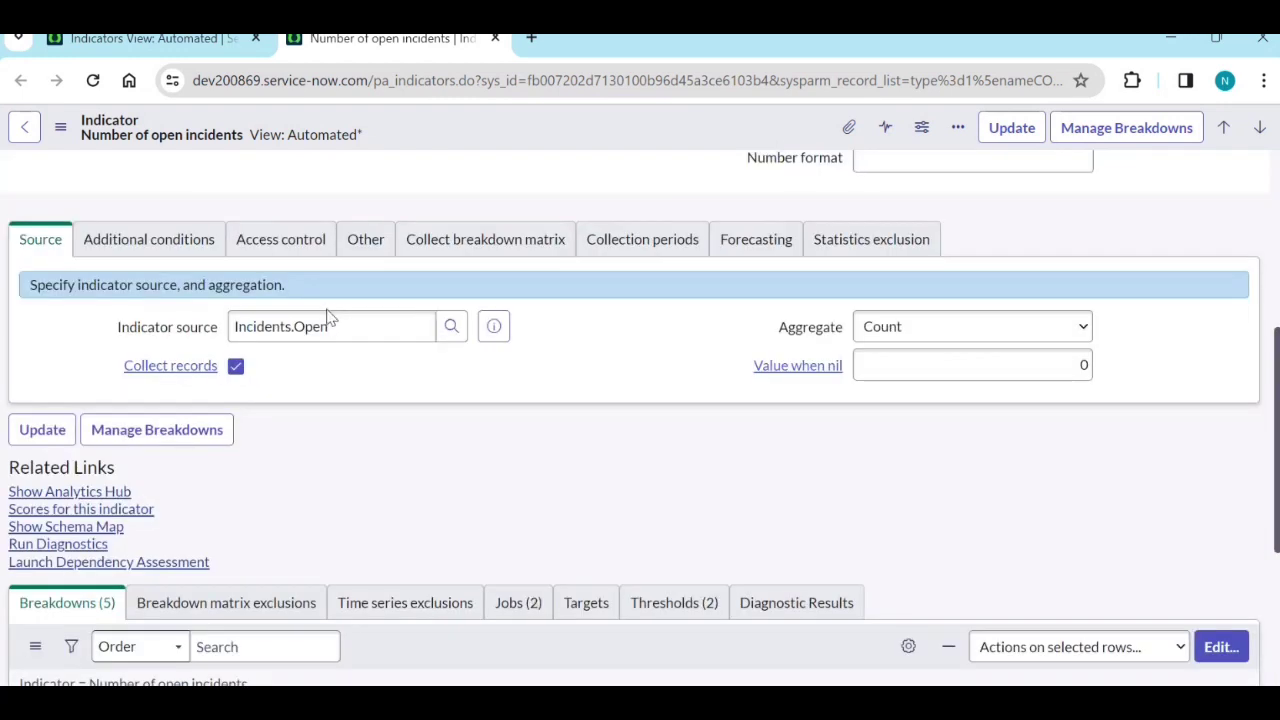
scroll(286, 546, down, 1)
scroll(390, 530, down, 1)
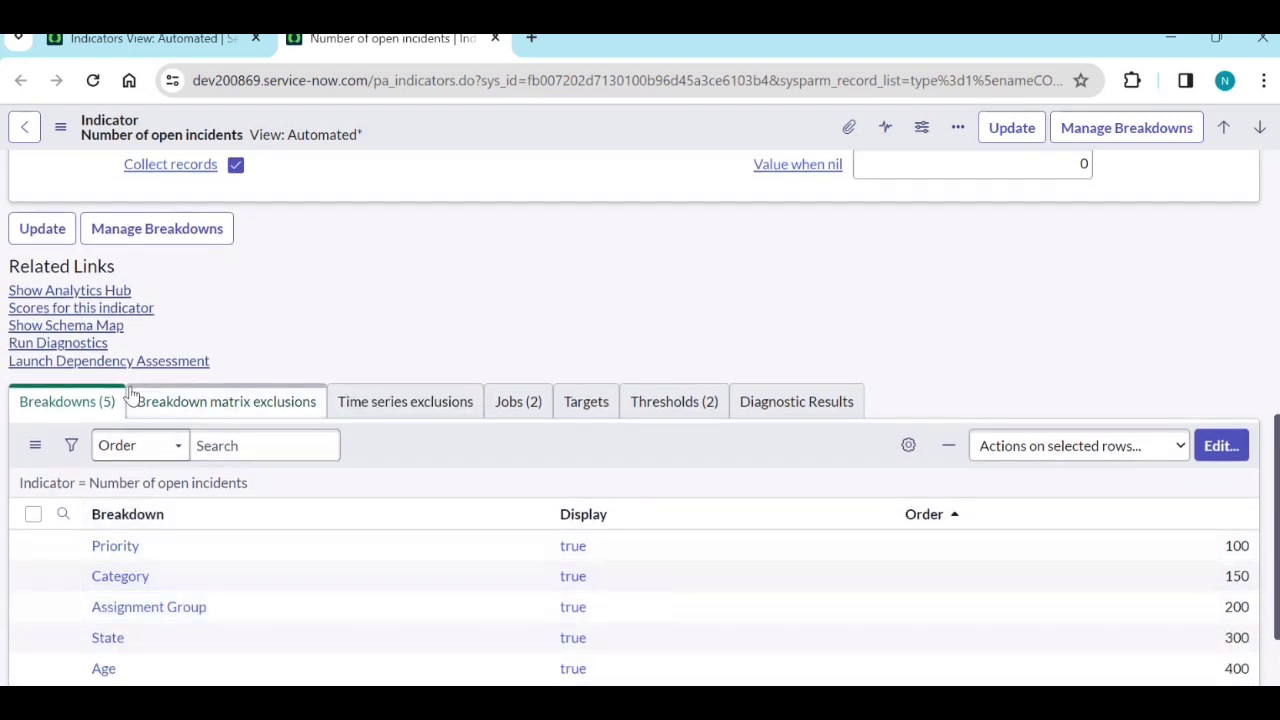
click(48, 292)
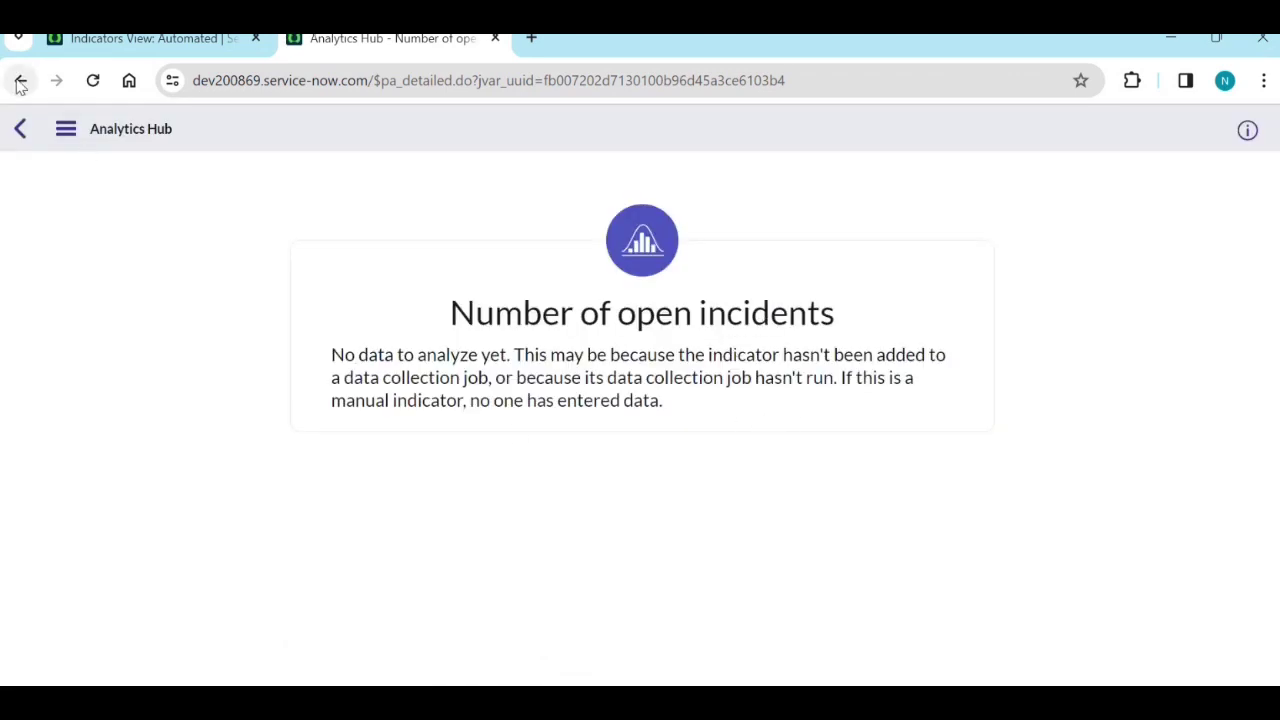
click(19, 132)
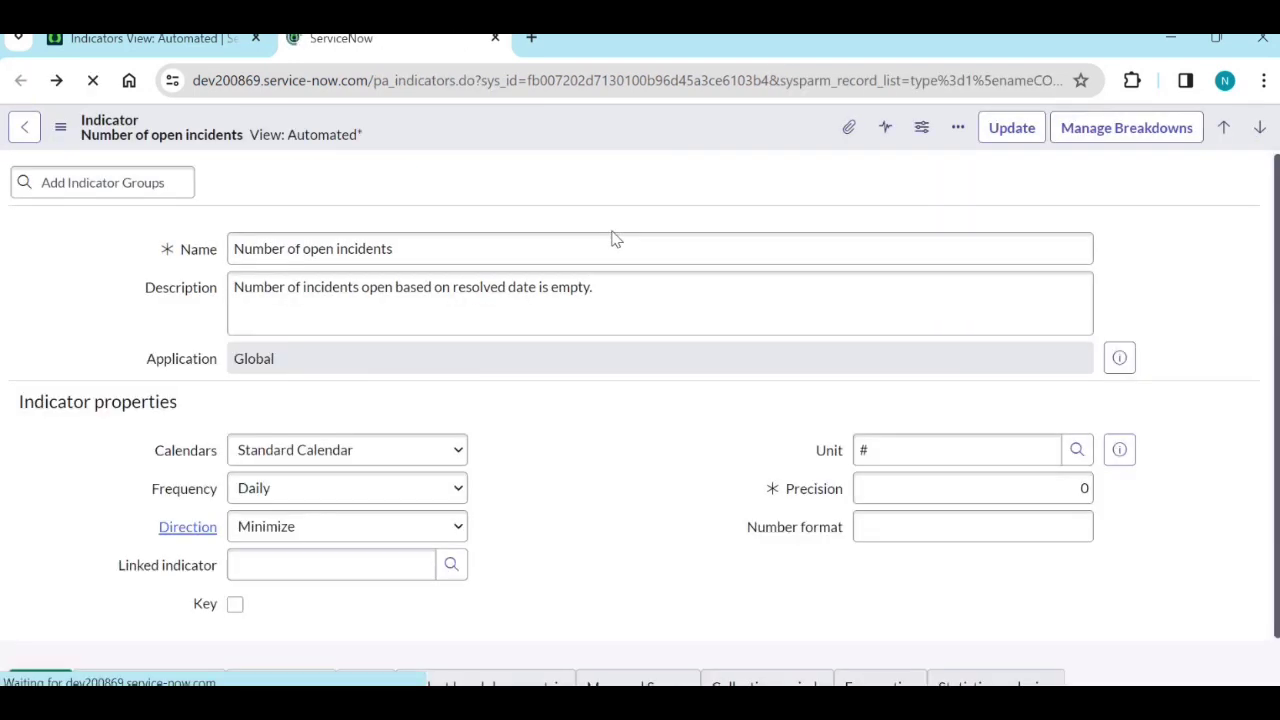
Step: Open the "[PA Incident] Historic Data Collection" job from the indicator's jobs in a new tab
scroll(622, 443, down, 3)
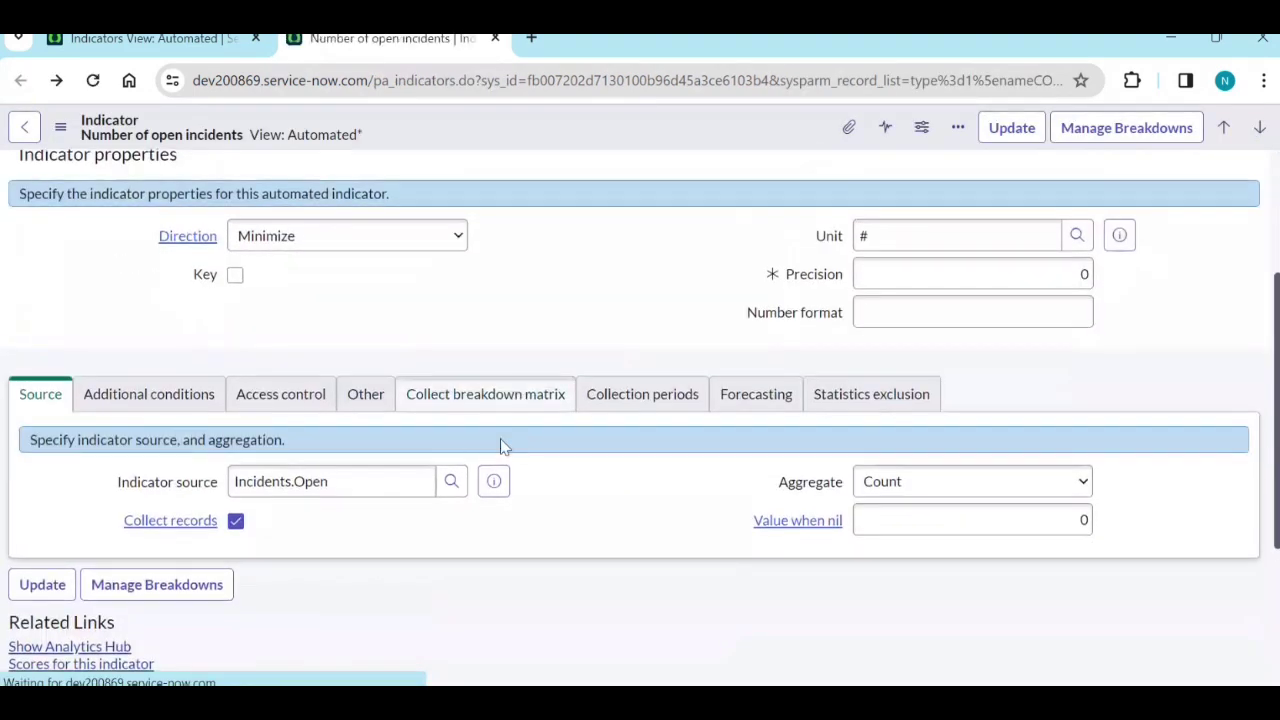
scroll(514, 457, down, 5)
click(532, 302)
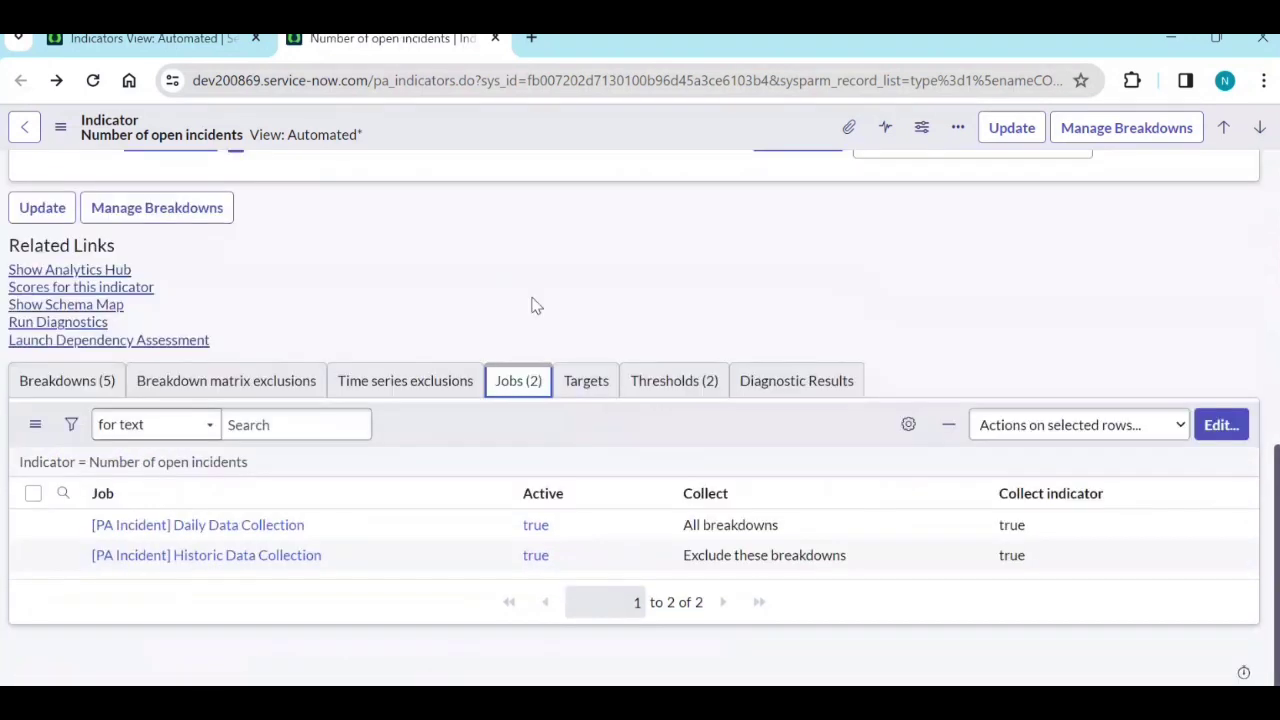
middle_click(266, 563)
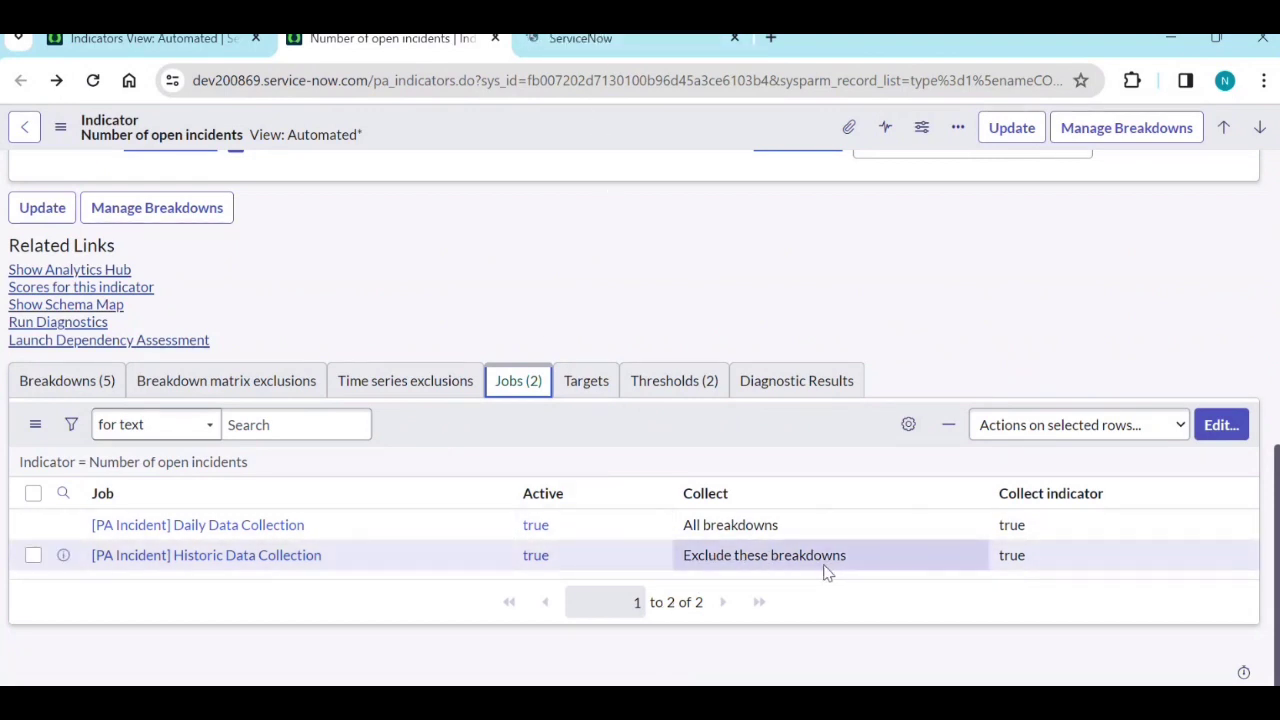
click(615, 50)
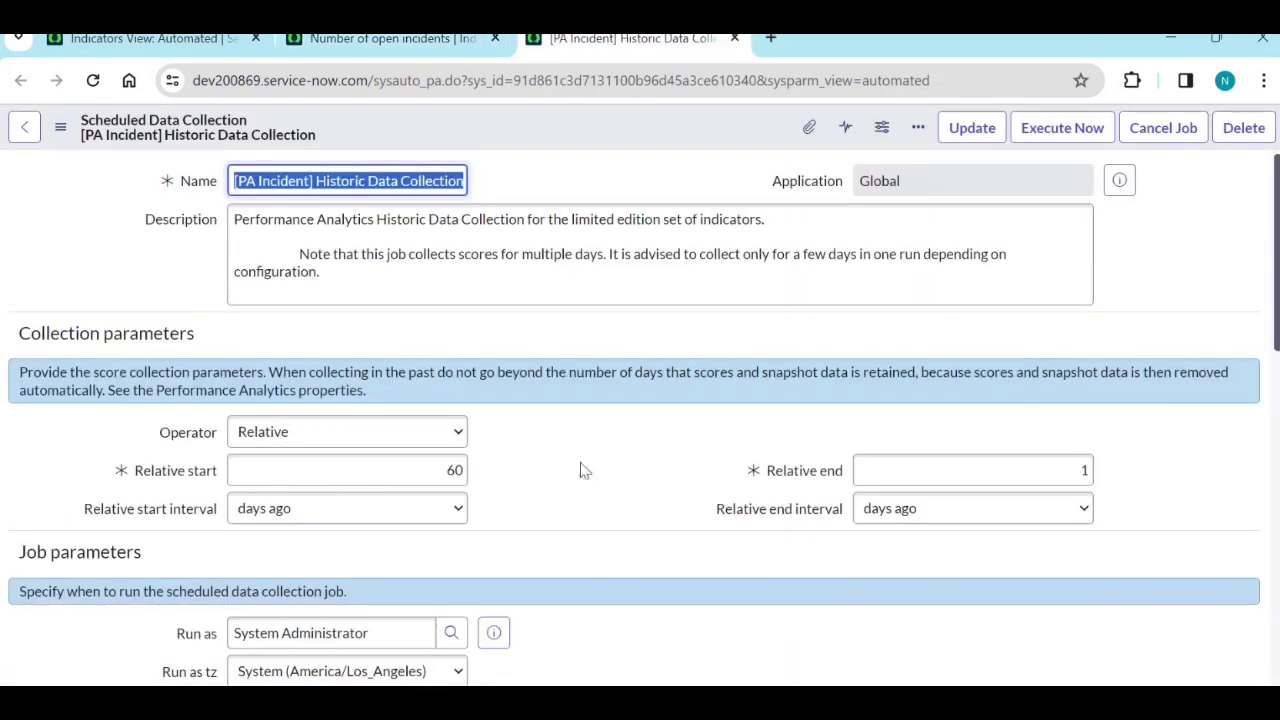
Step: Set the relative end of the historic data collection job to 0 days ago
scroll(585, 470, down, 1)
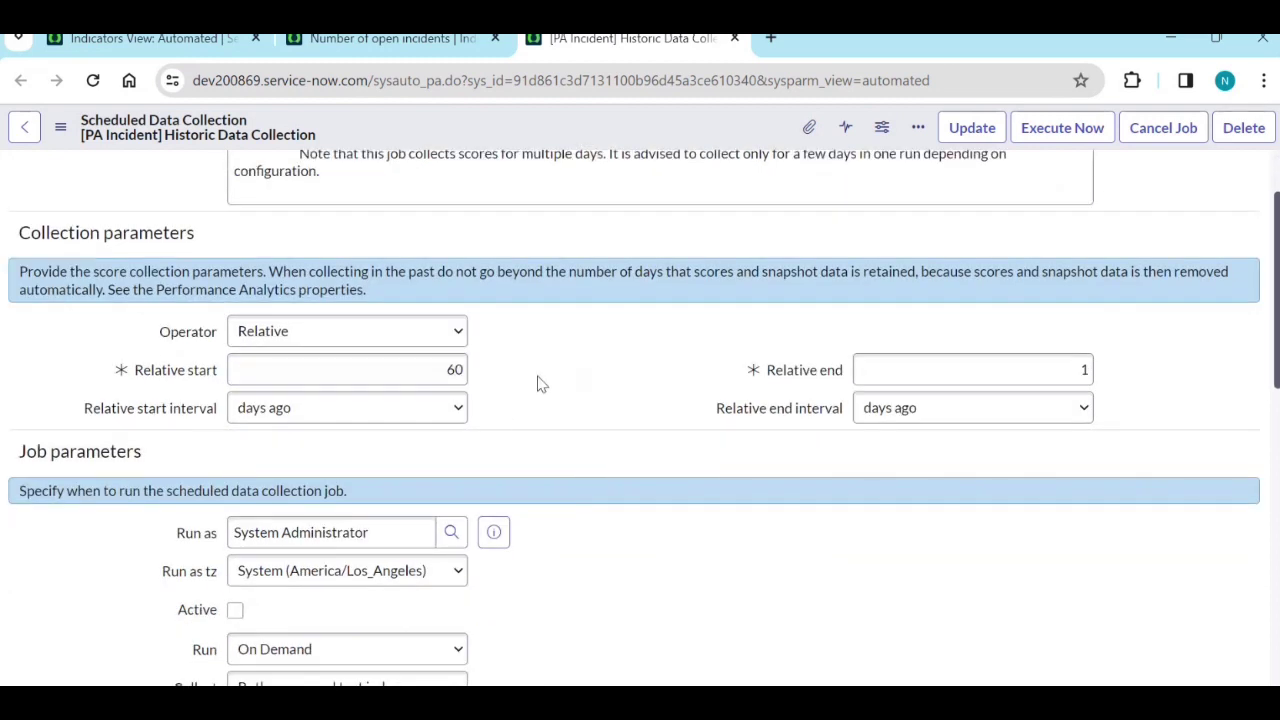
double_click(1000, 377)
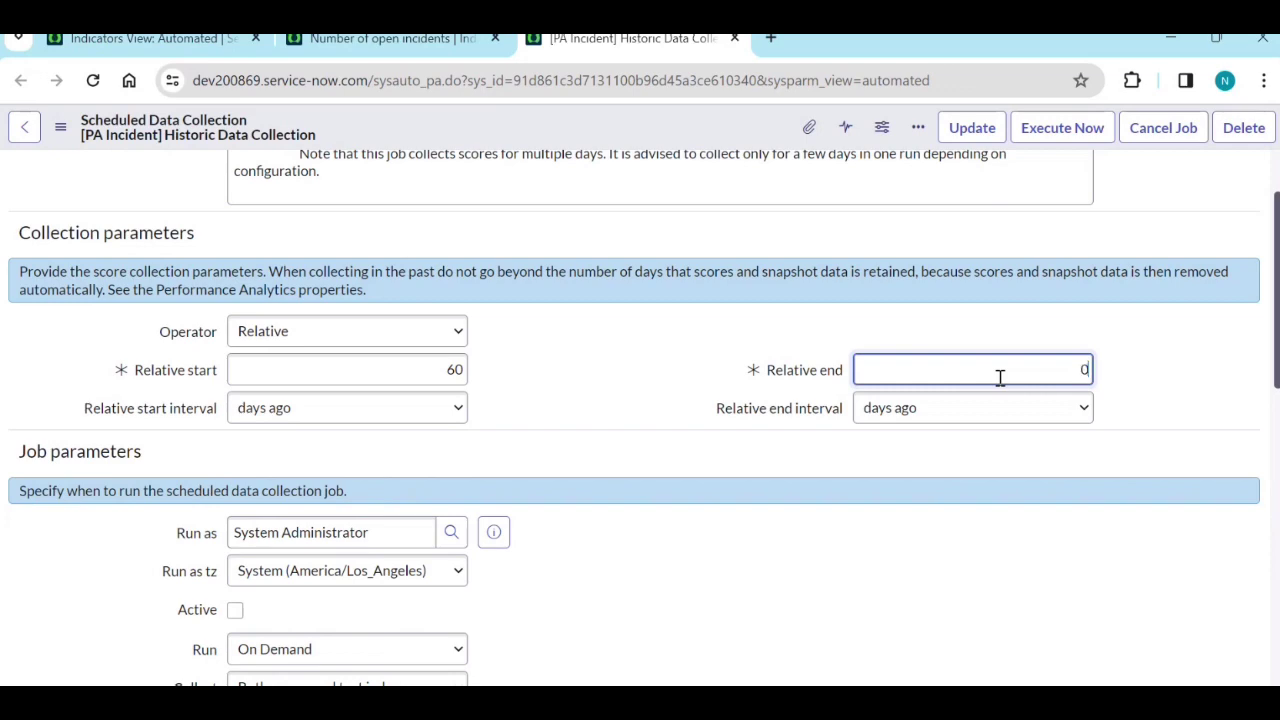
click(613, 395)
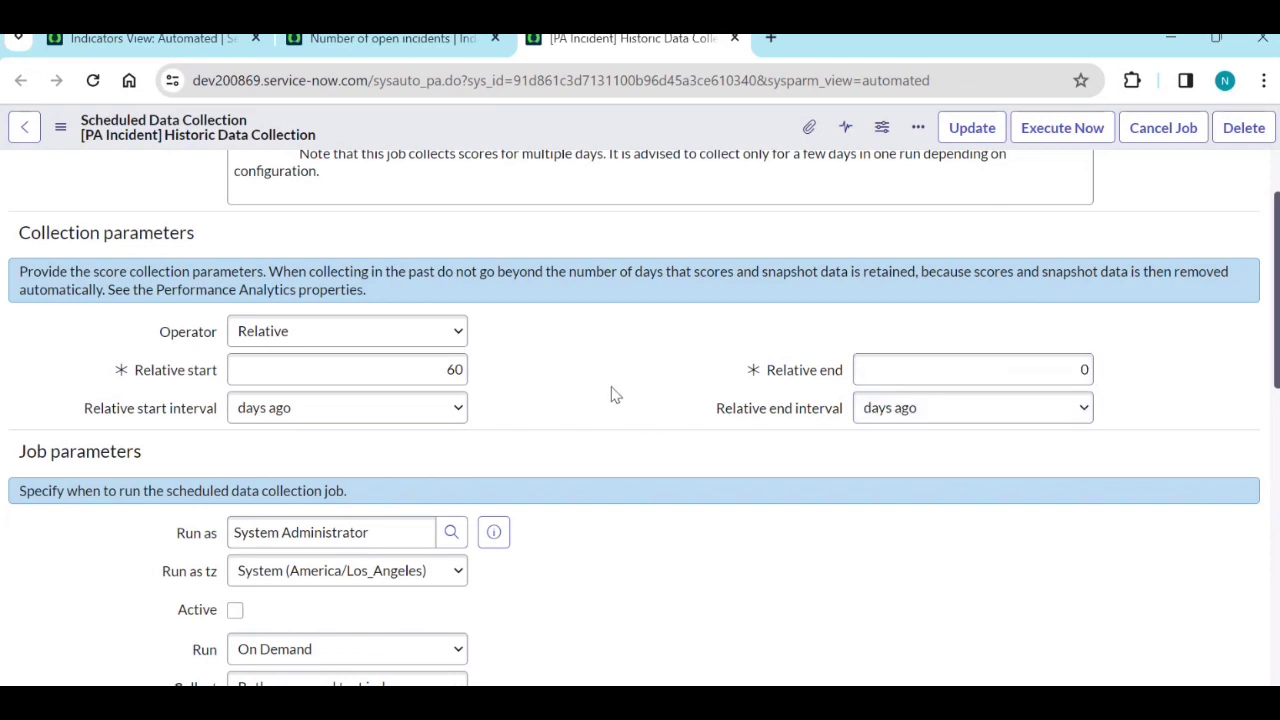
Step: Replace the "[PA Incident]" prefix in the job name so it reads "TM Historic Data Collection"
scroll(613, 394, down, 5)
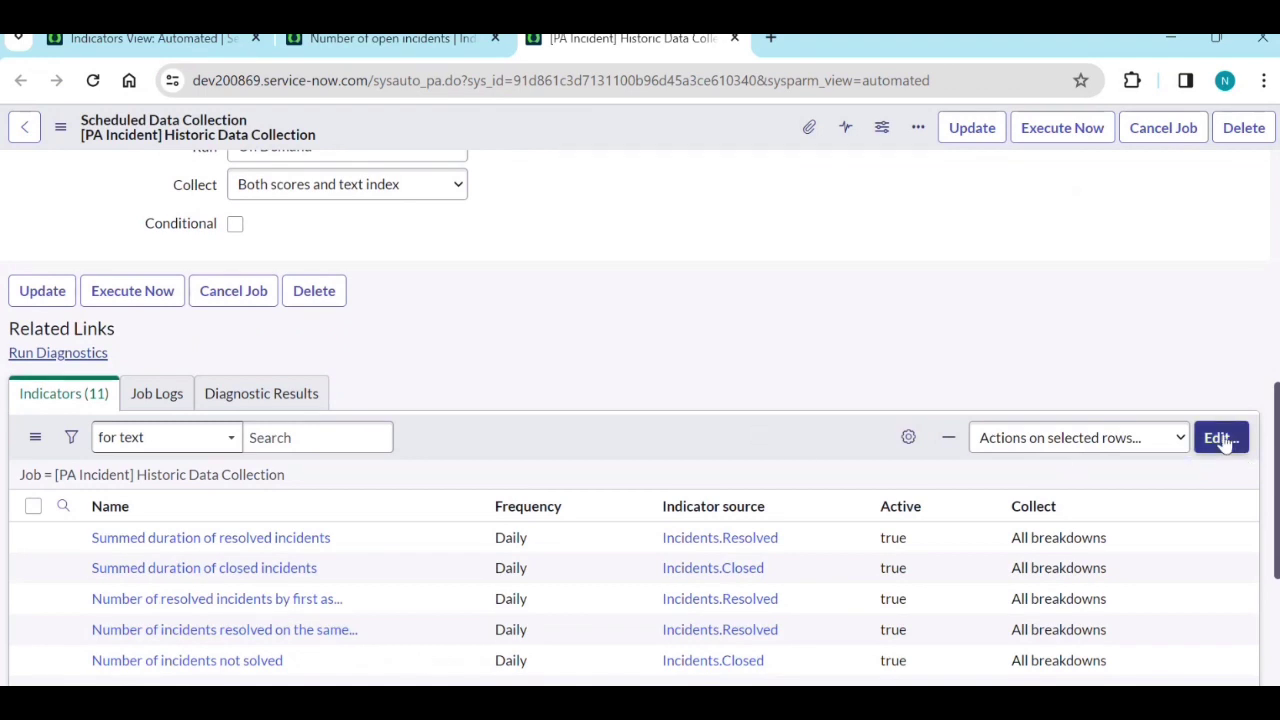
scroll(632, 346, up, 10)
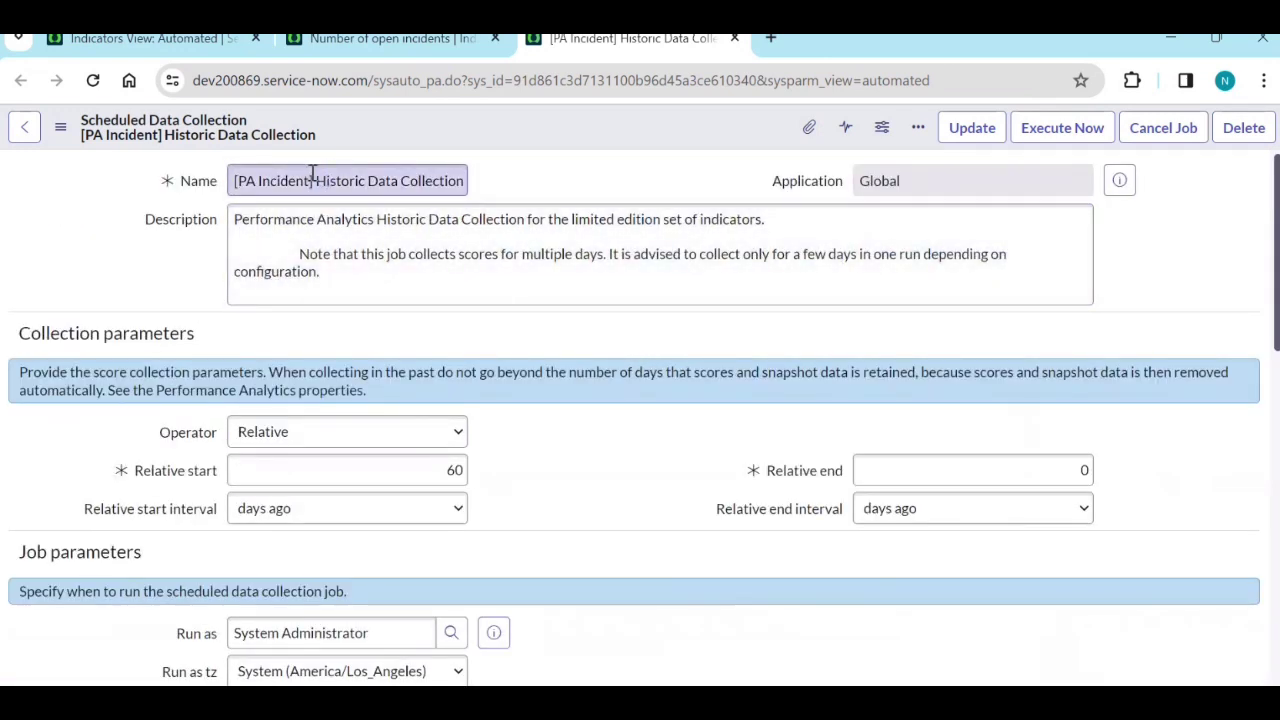
drag(315, 180, 244, 178)
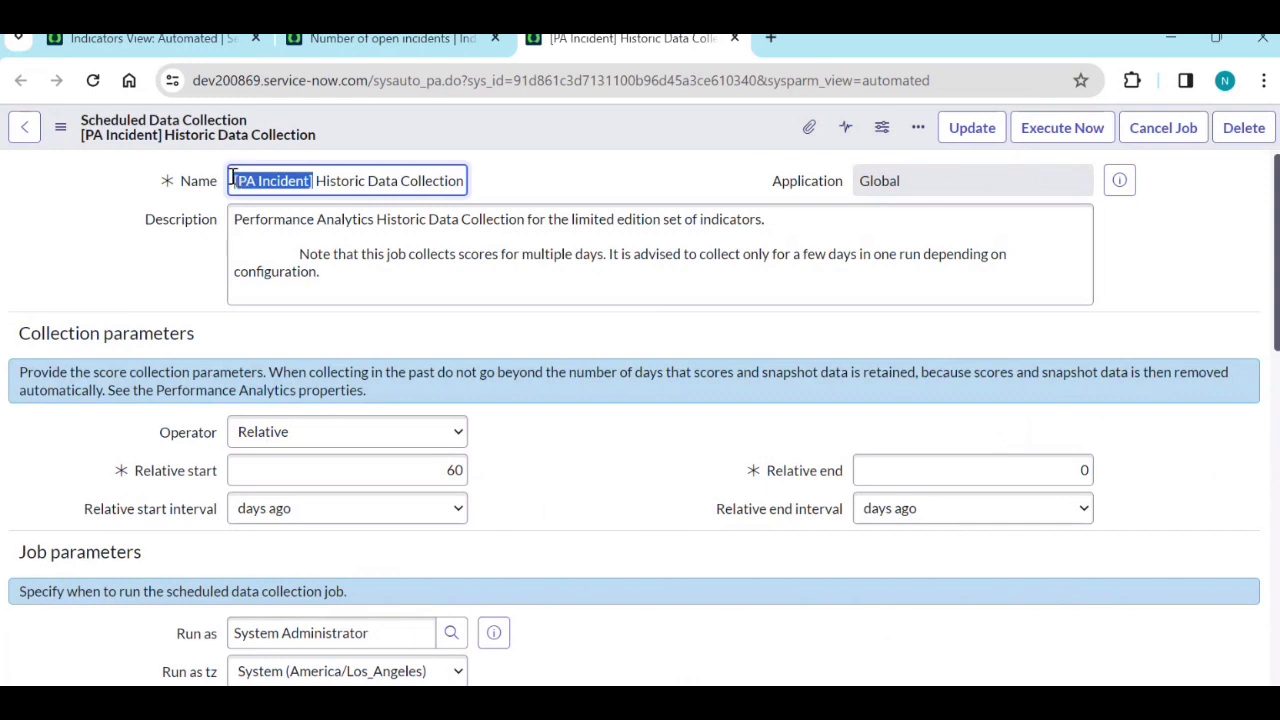
key(BackSpace)
text(TM)
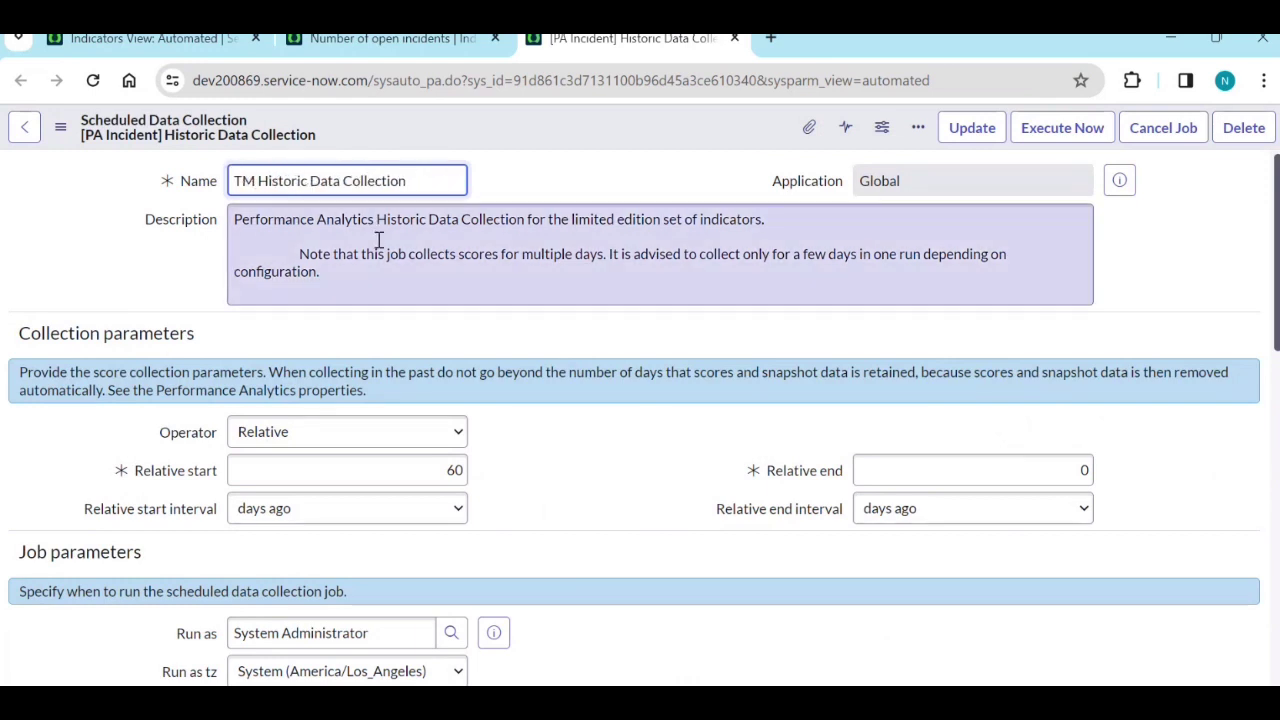
Step: Review the job's parameters and the list of indicators it collects
scroll(625, 480, down, 2)
scroll(625, 522, down, 5)
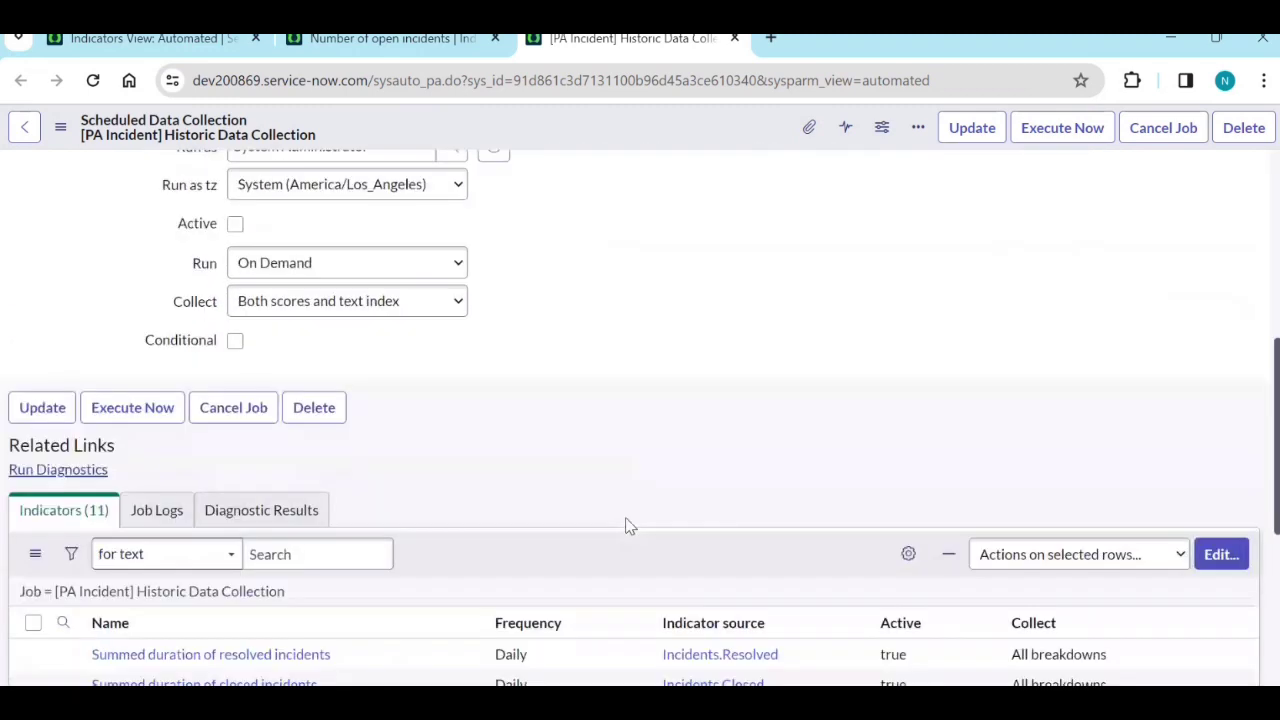
scroll(150, 580, down, 2)
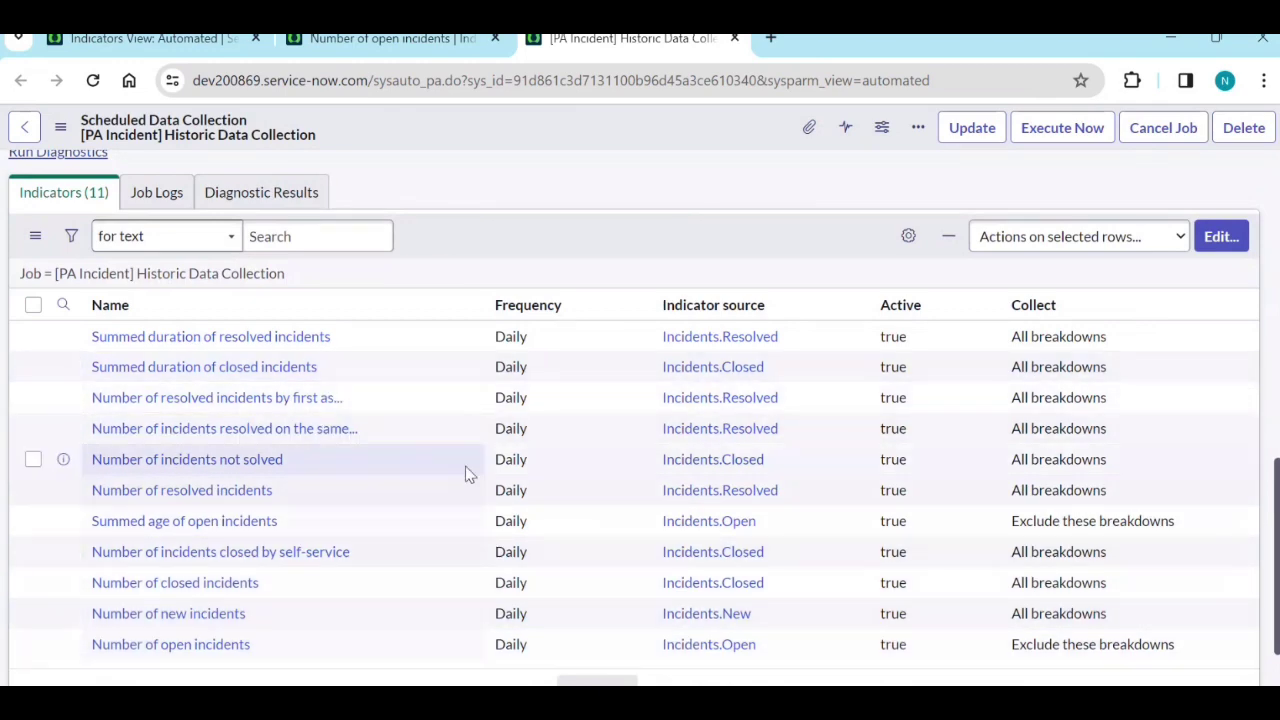
scroll(478, 400, up, 3)
scroll(157, 634, up, 1)
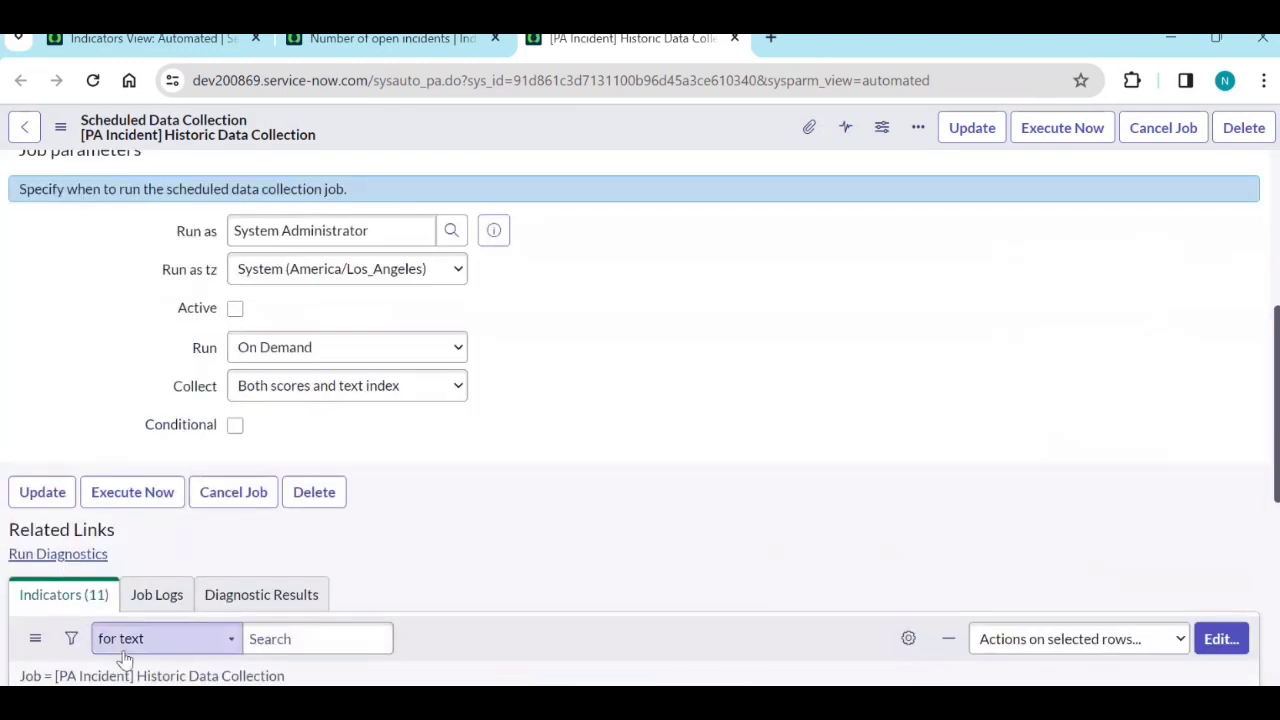
scroll(520, 454, up, 4)
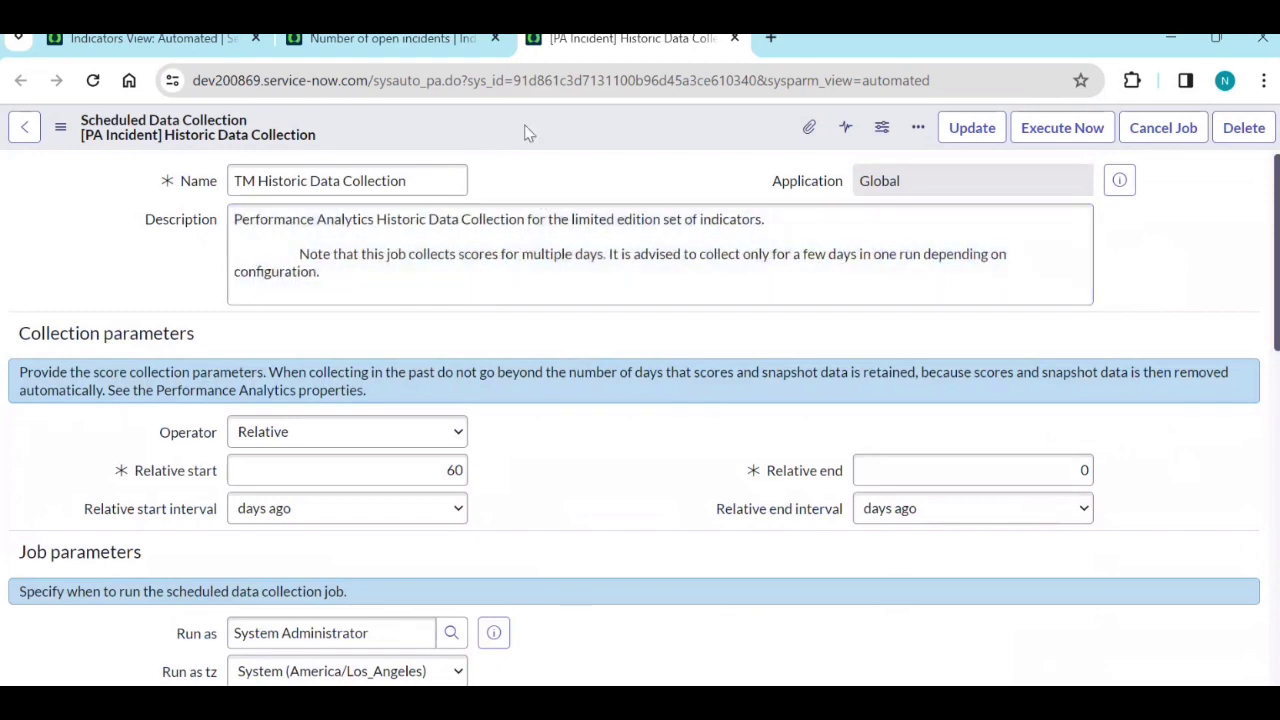
Step: Insert the edited job as a new record named "TM Historic Data Collection" and stay on its form
right_click(527, 130)
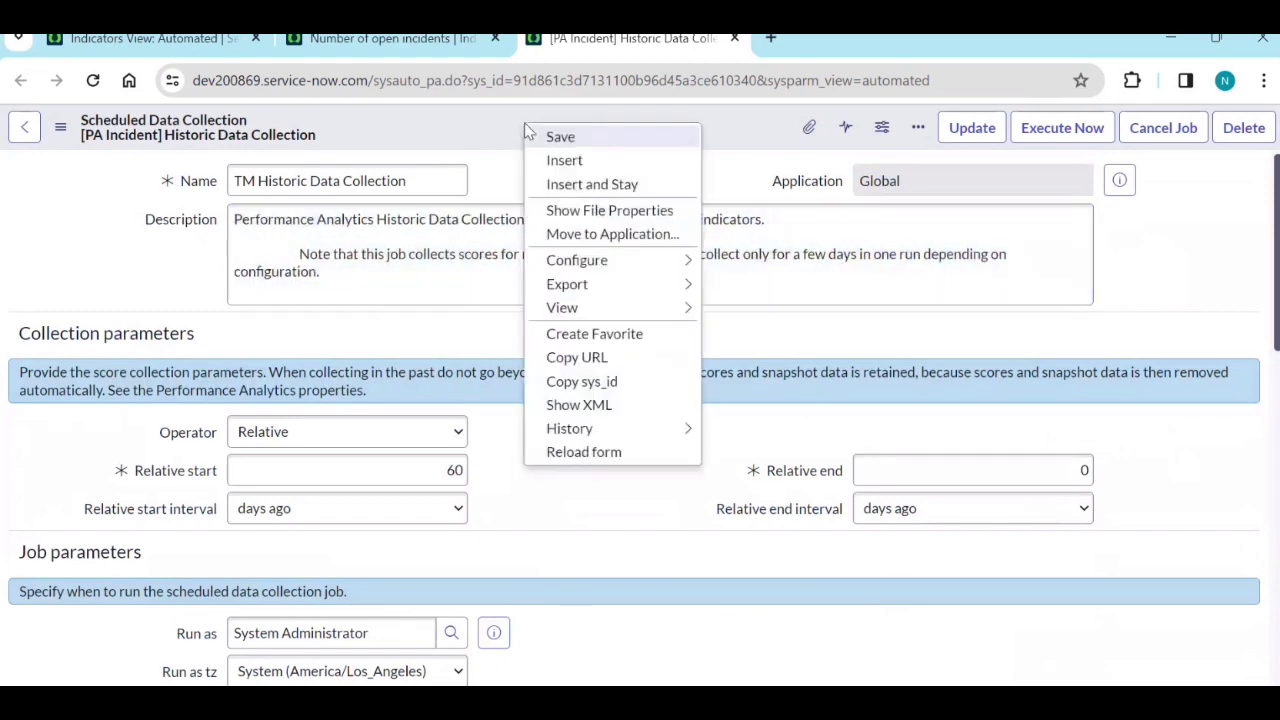
click(588, 184)
triple_click(337, 183)
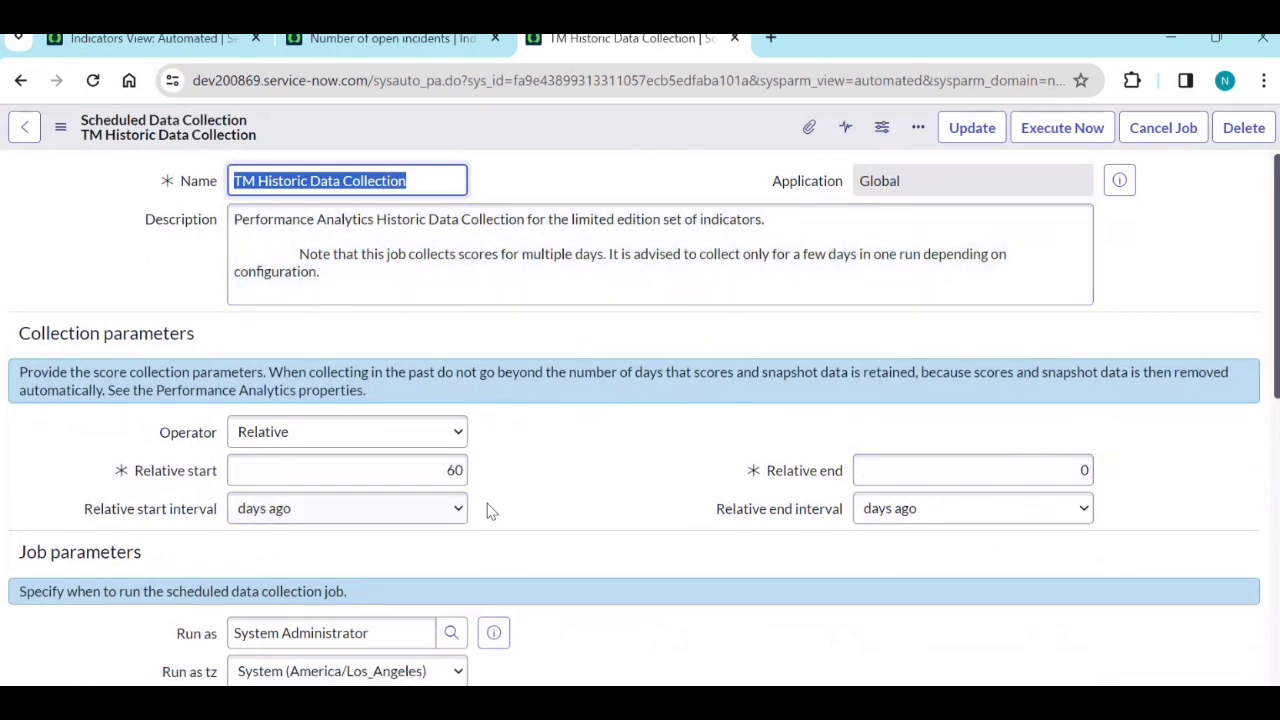
Step: Add the "Number of open incidents" indicator to the TM Historic Data Collection job and save its indicator list
scroll(604, 520, down, 1)
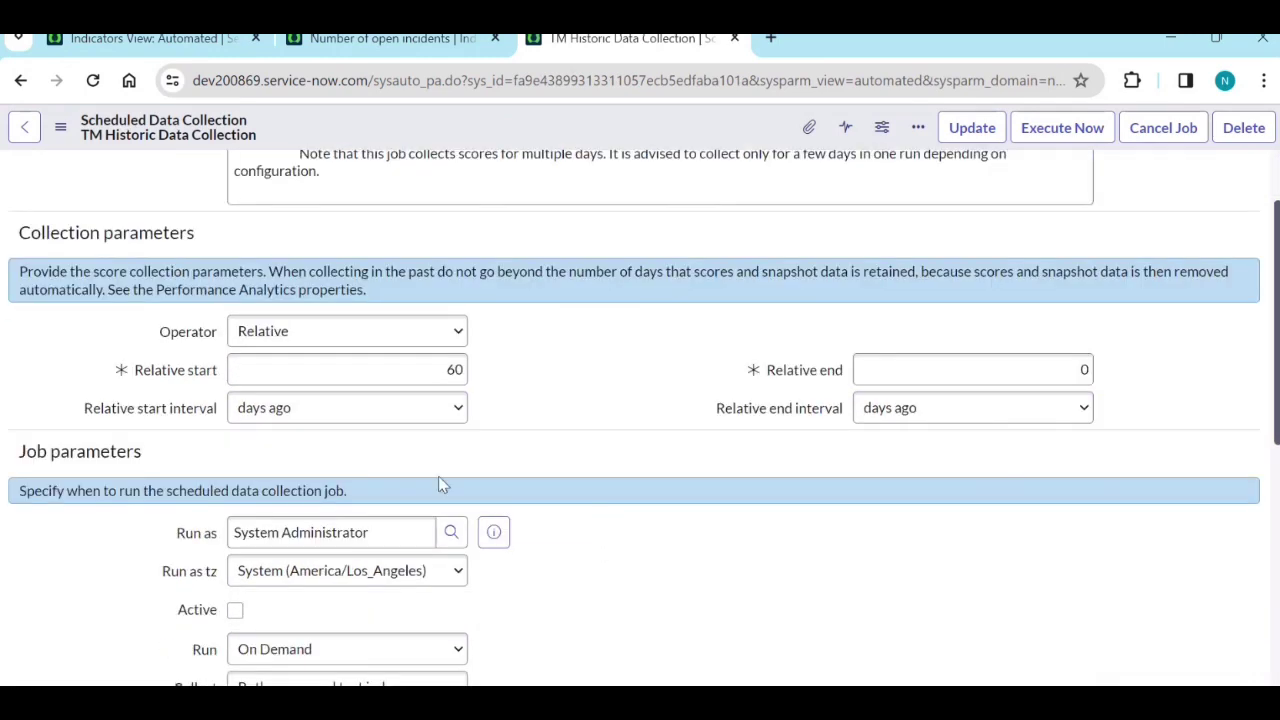
scroll(440, 484, down, 2)
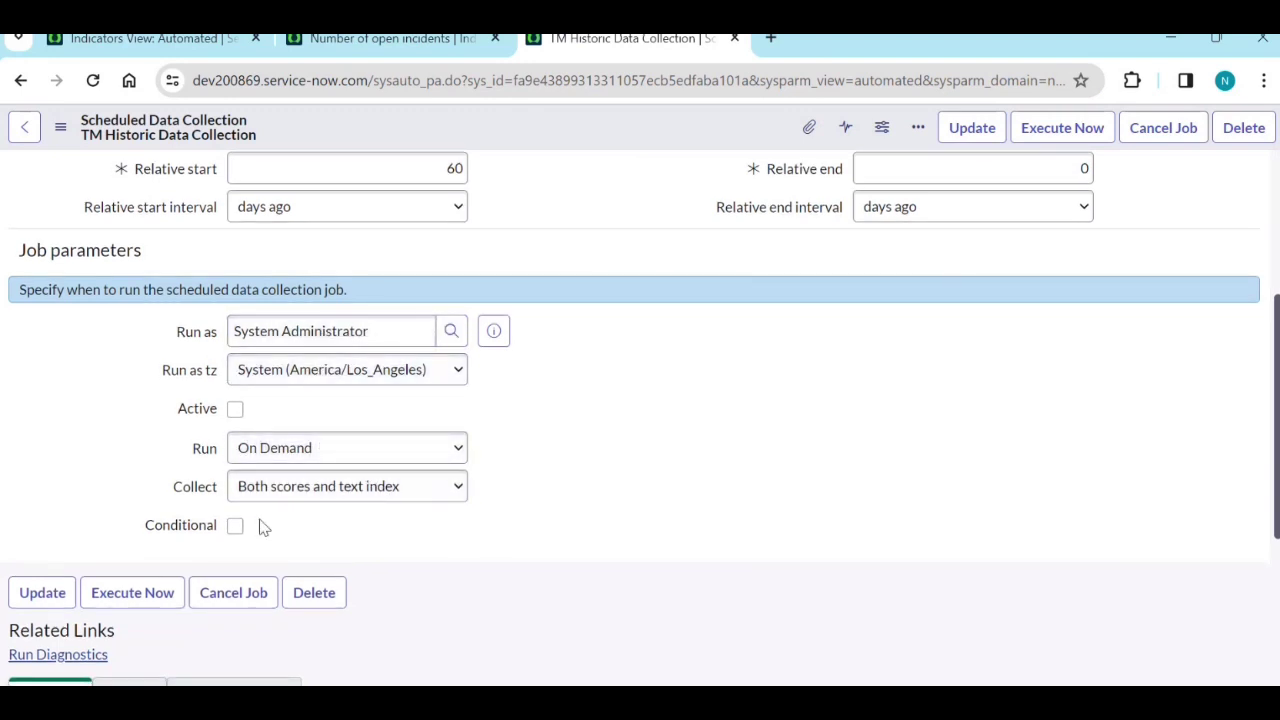
scroll(262, 527, down, 2)
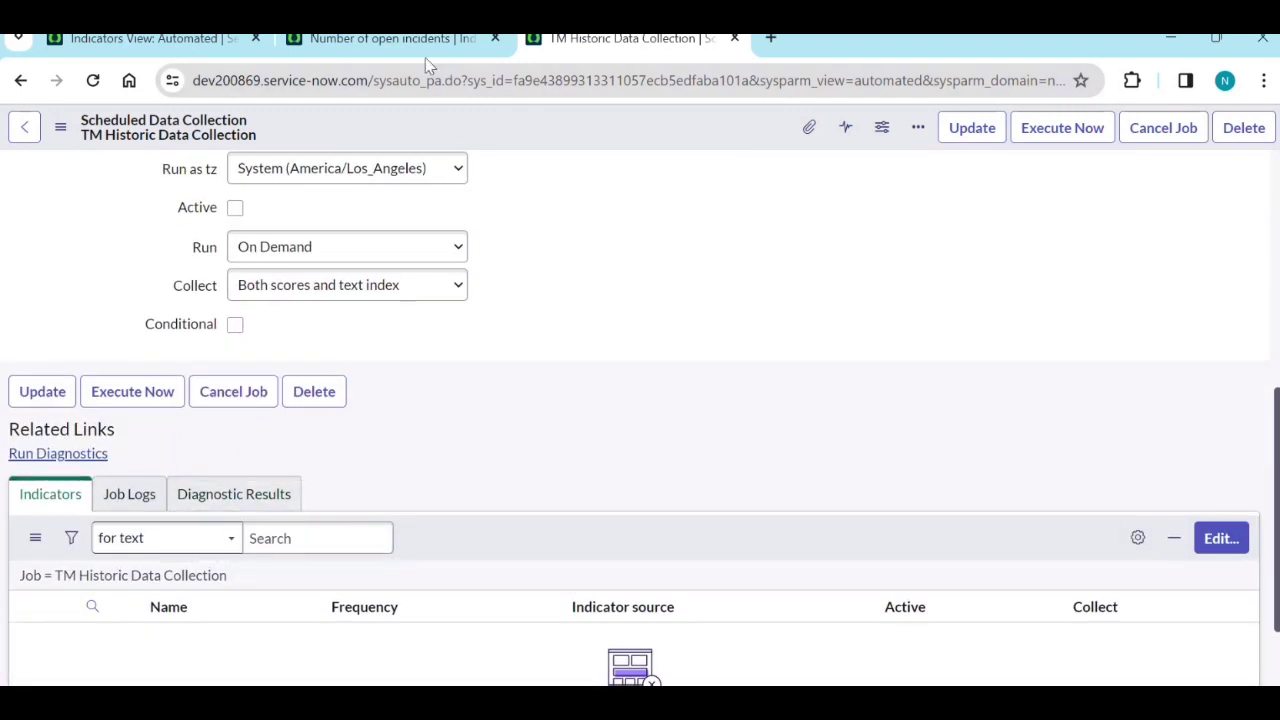
click(1220, 543)
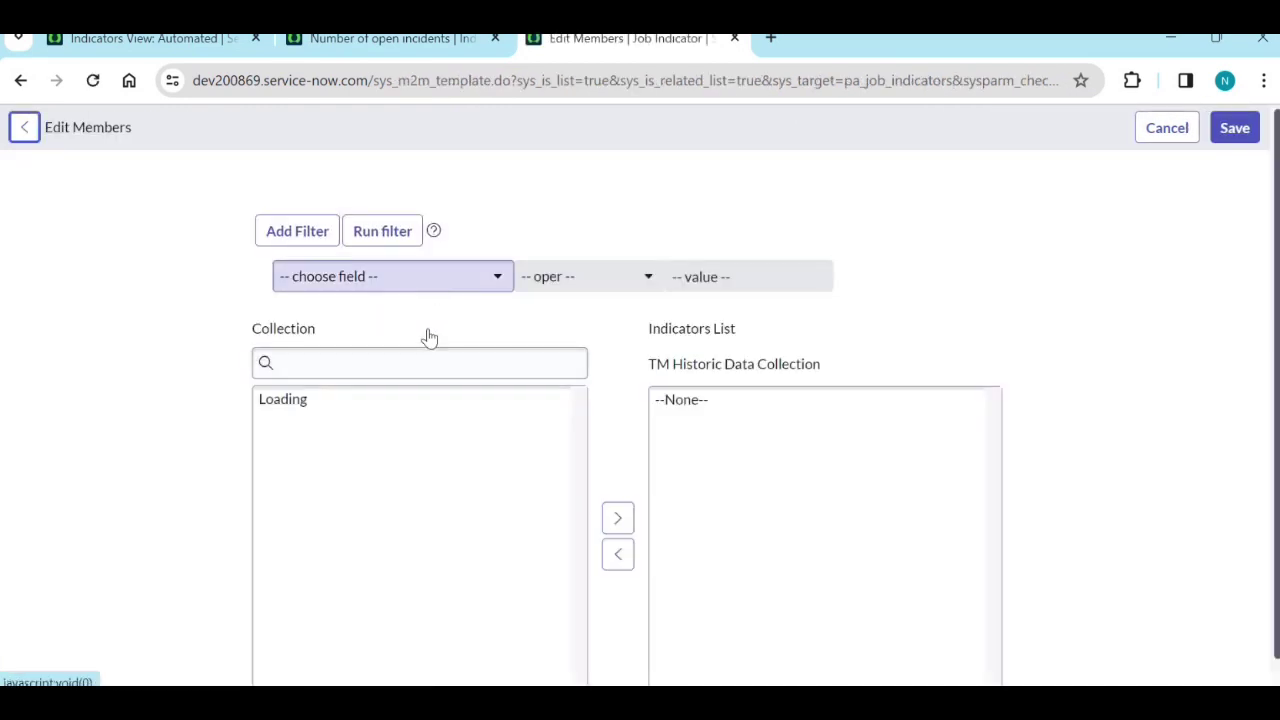
click(490, 354)
text(number)
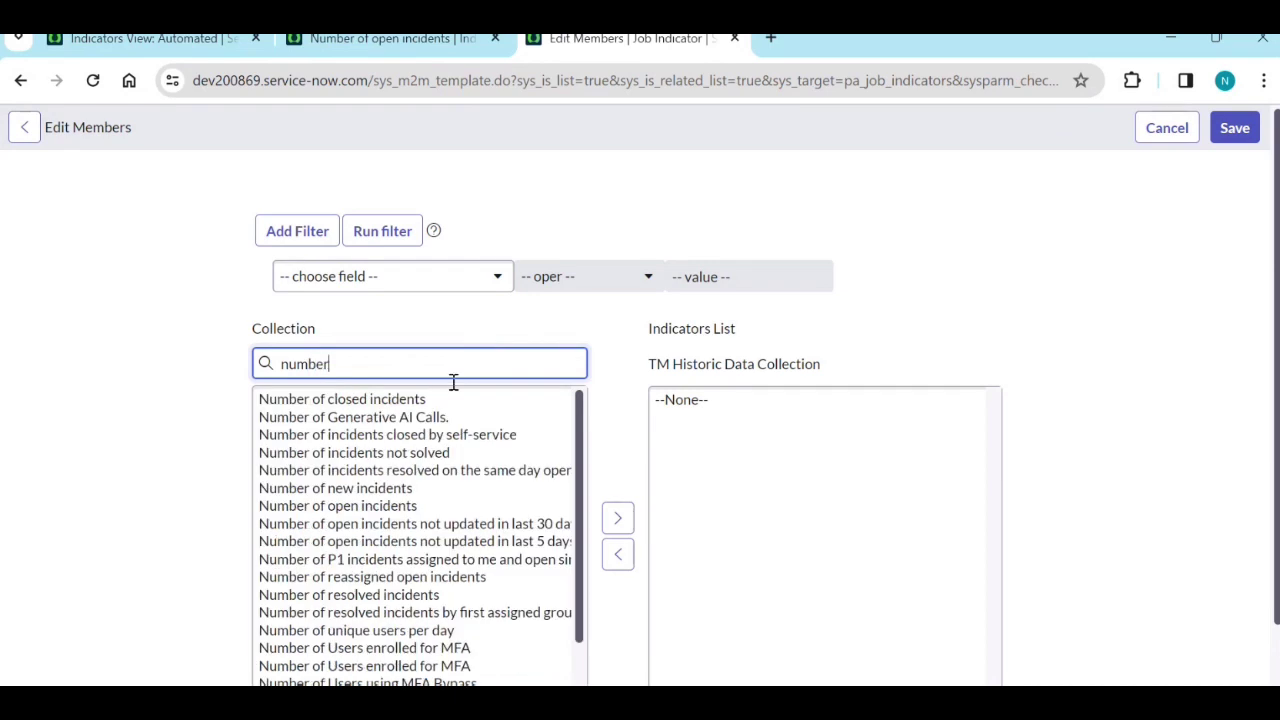
click(447, 397)
key(ctrl+a)
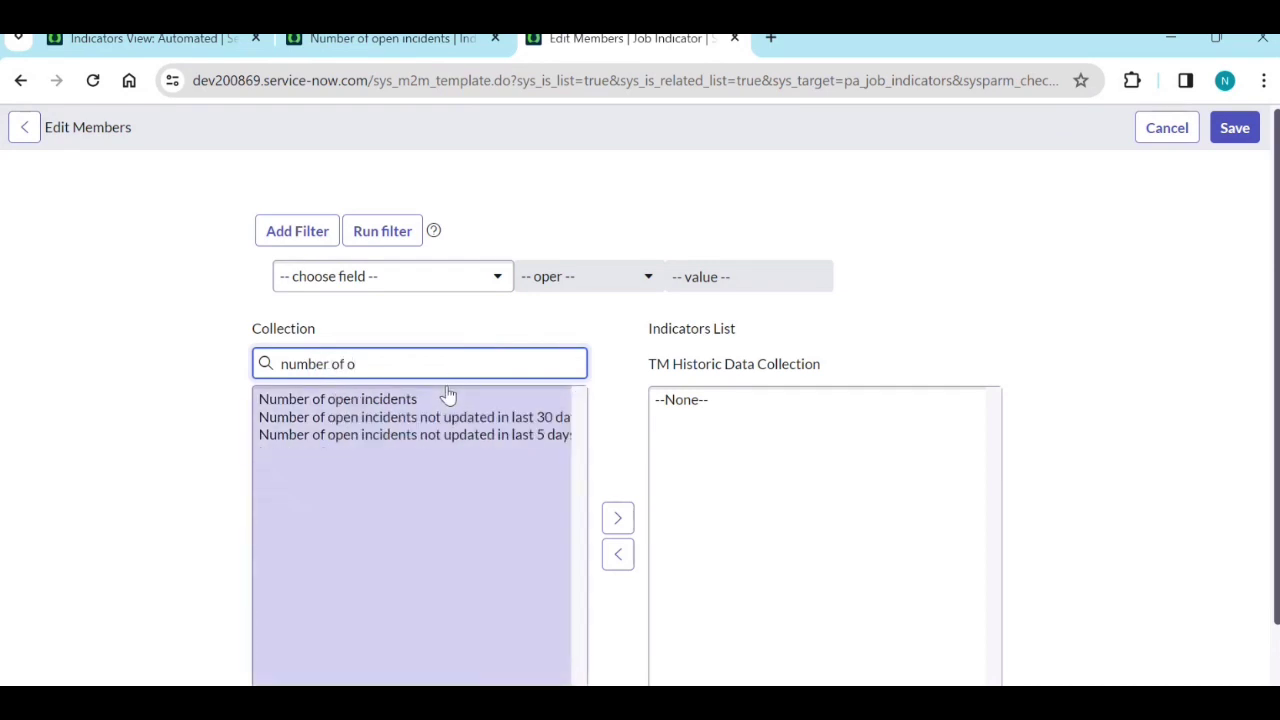
click(410, 400)
click(617, 517)
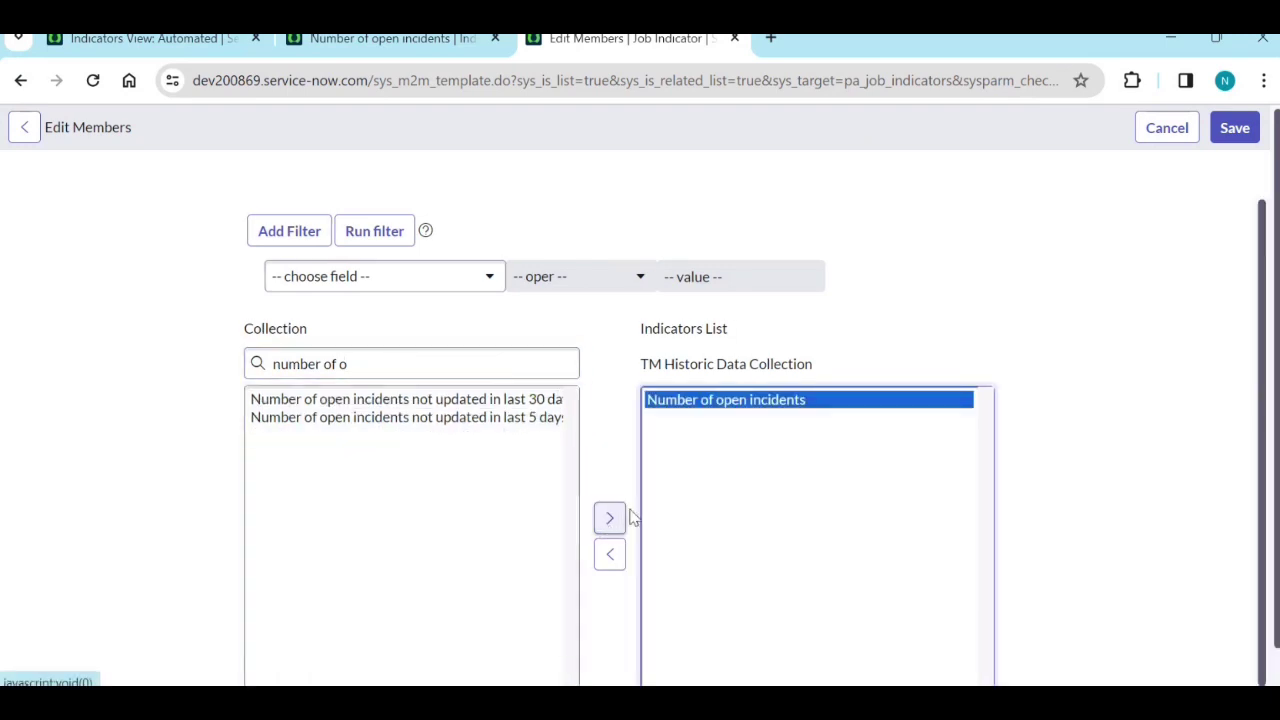
scroll(727, 680, down, 1)
click(659, 657)
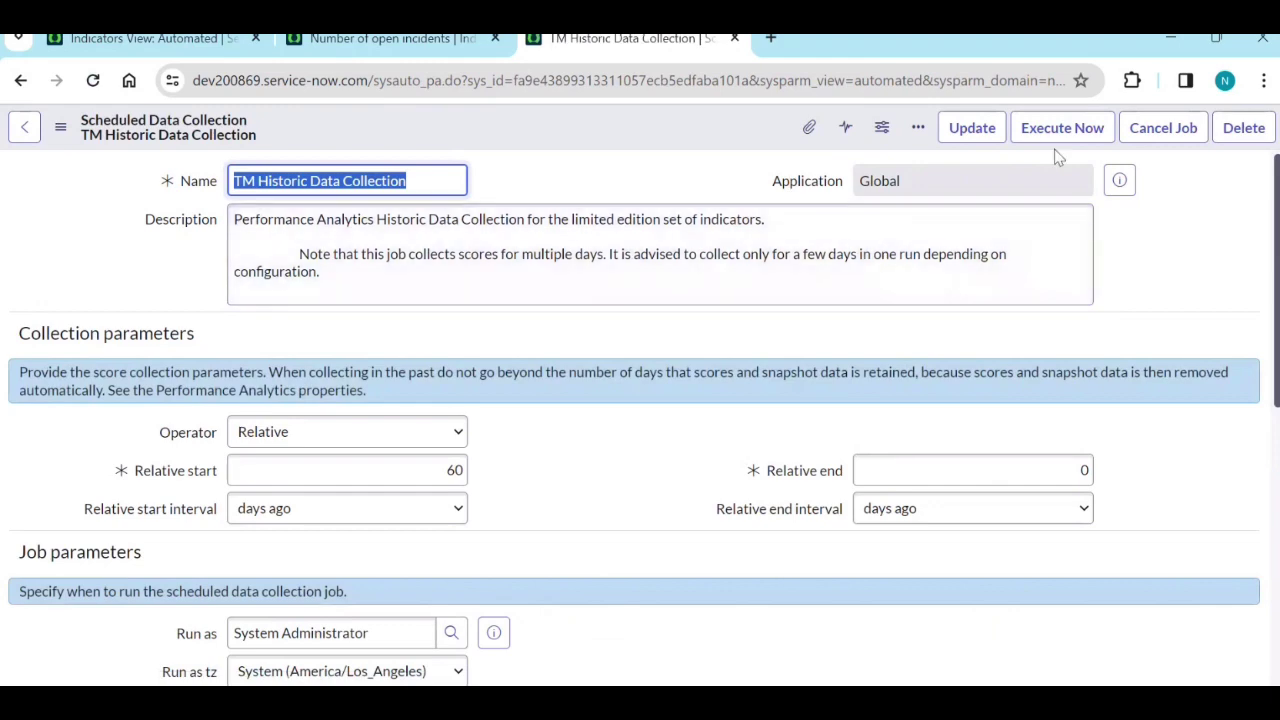
Step: Execute the TM Historic Data Collection job immediately and check the progress of its run in the job logs
click(1055, 134)
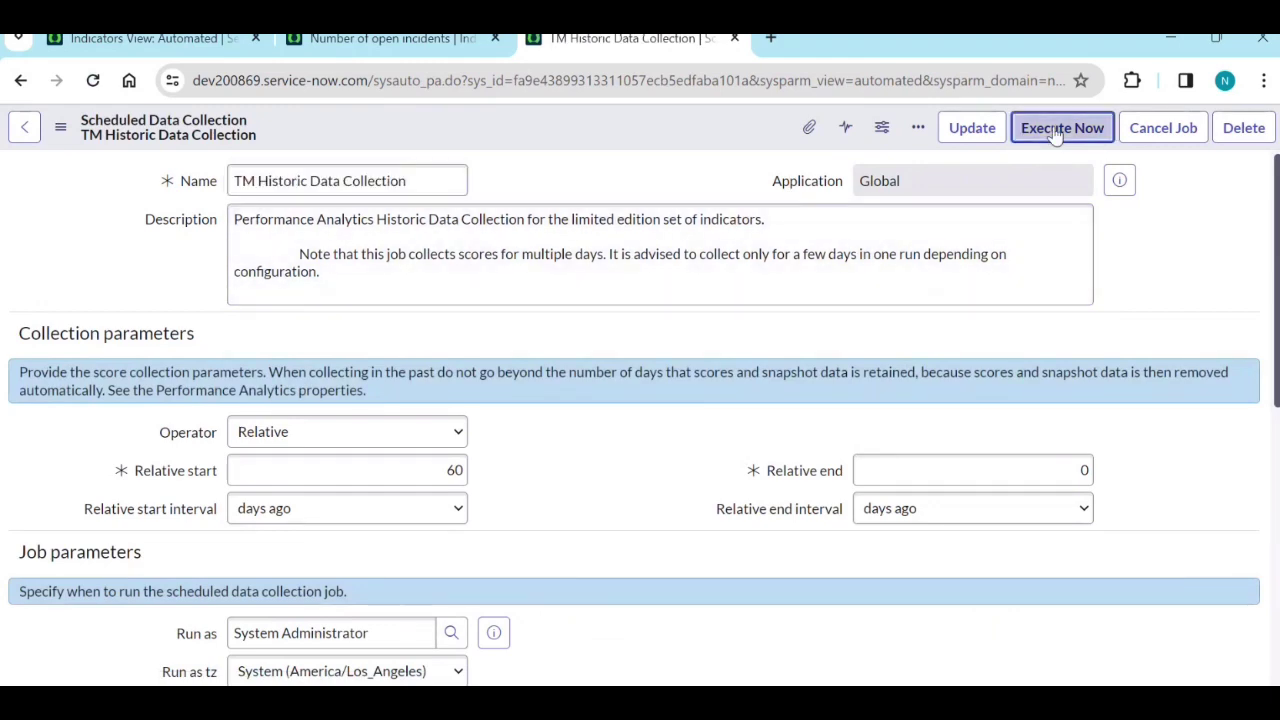
scroll(543, 466, down, 5)
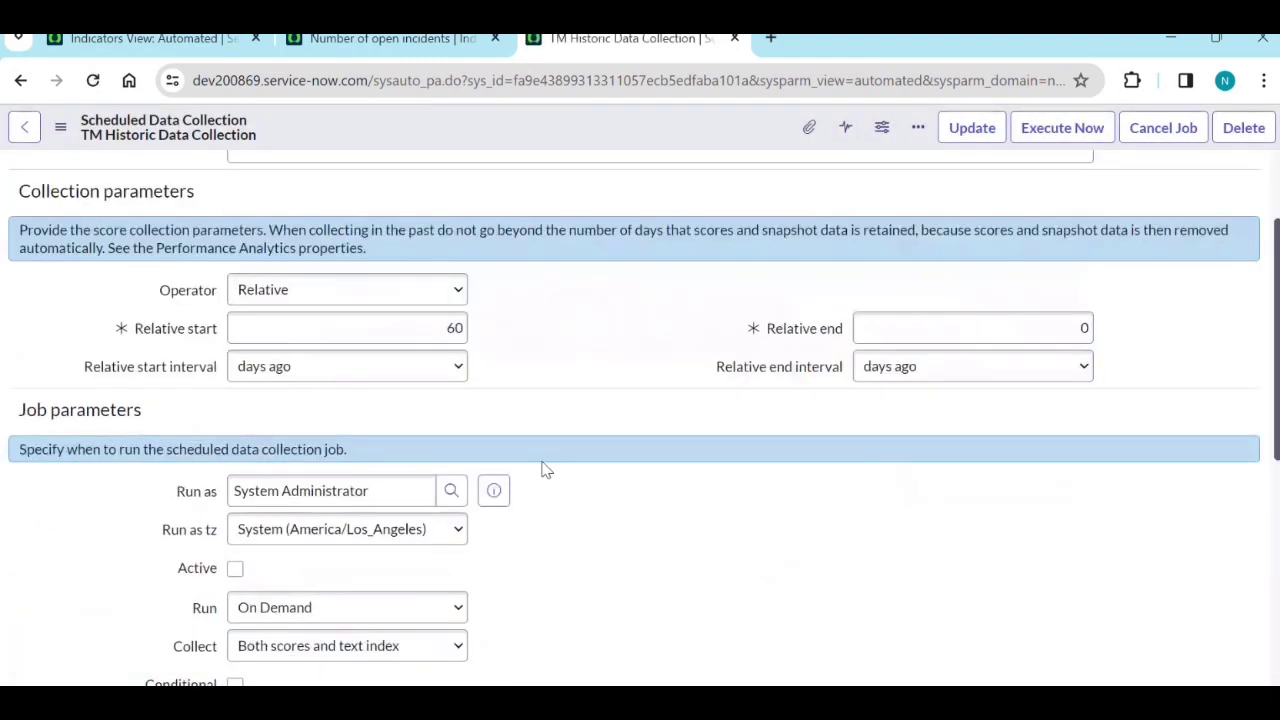
click(150, 447)
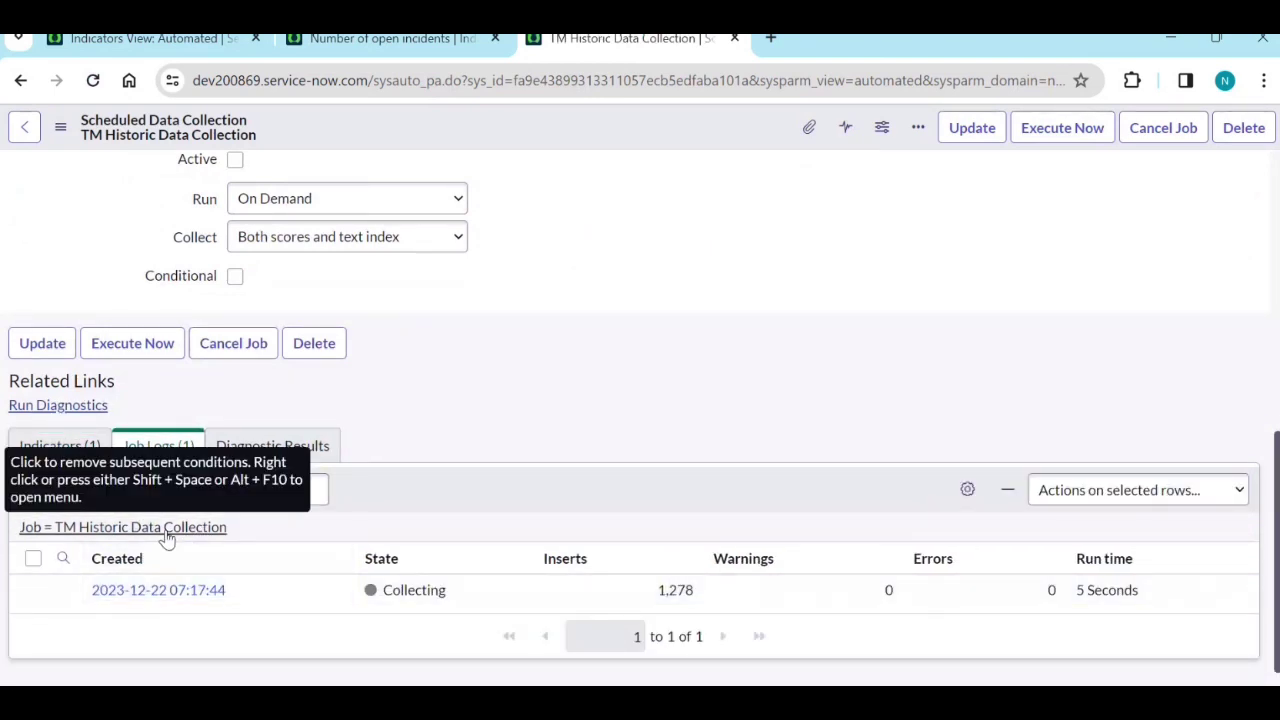
scroll(590, 417, up, 2)
scroll(590, 417, up, 2)
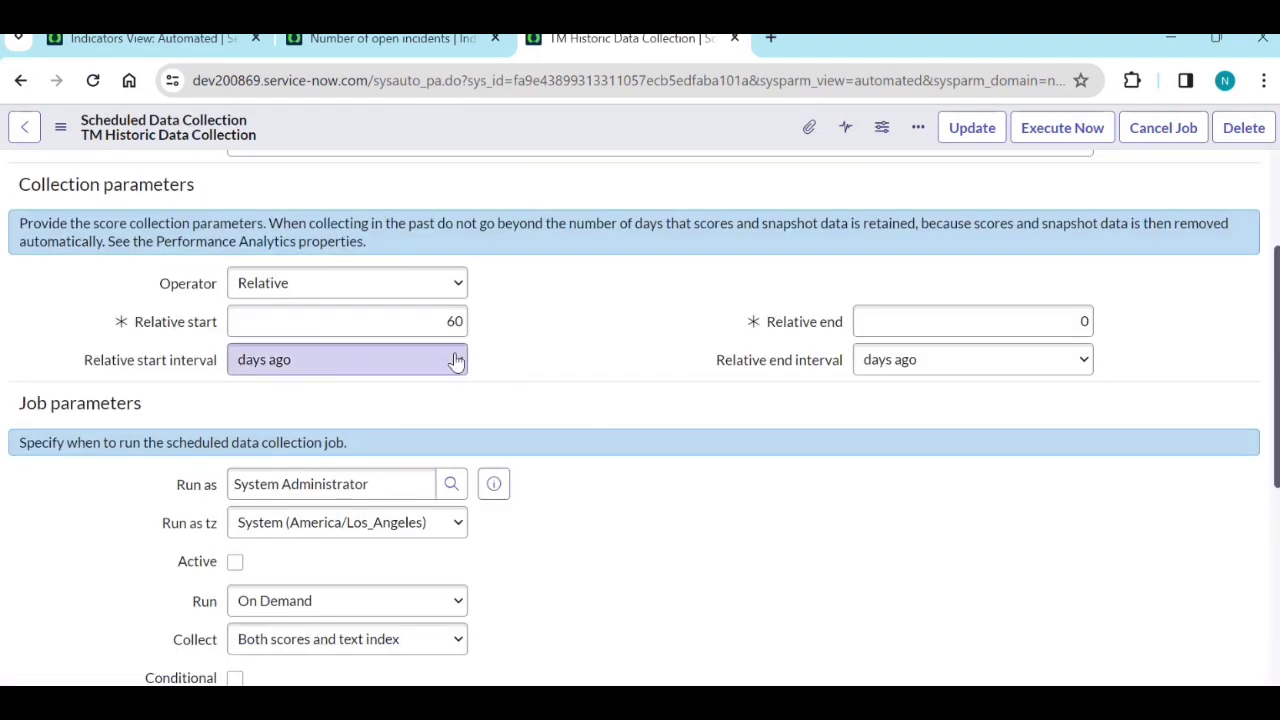
scroll(630, 536, down, 4)
scroll(630, 536, down, 1)
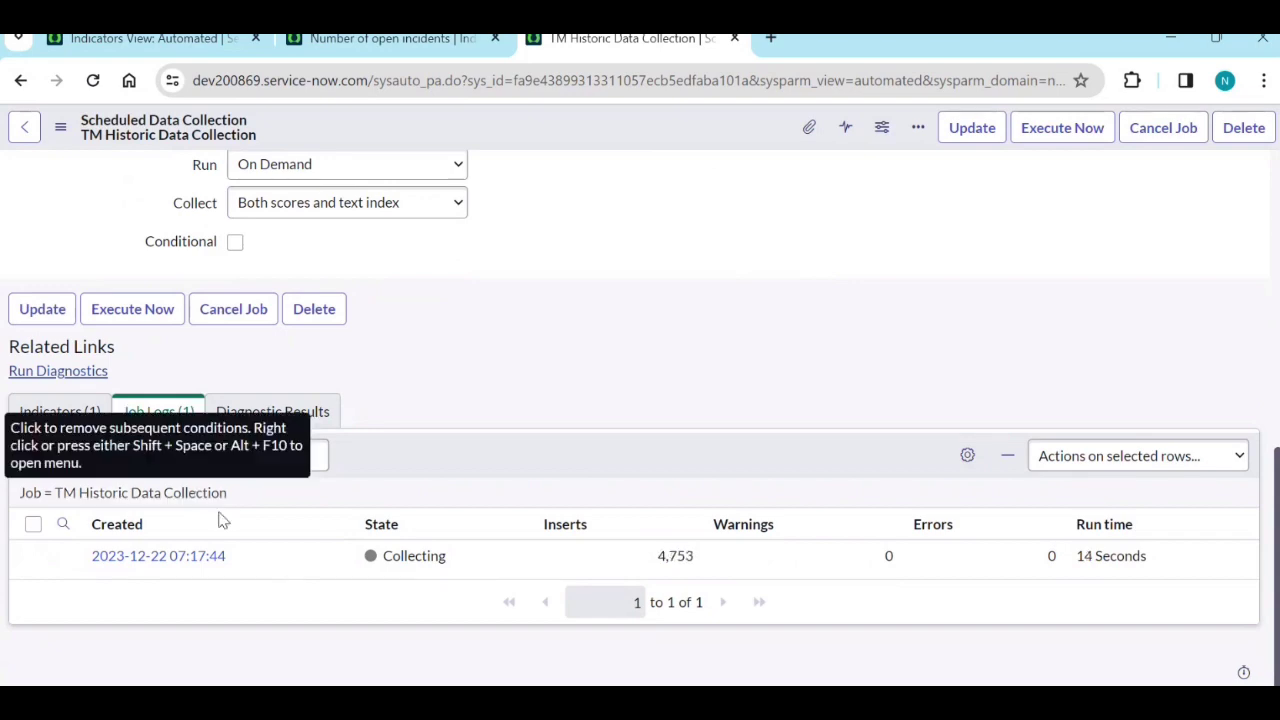
Step: Review the "Number of open incidents" indicator's collection periods, breakdown matrix setting and list of breakdowns
click(381, 48)
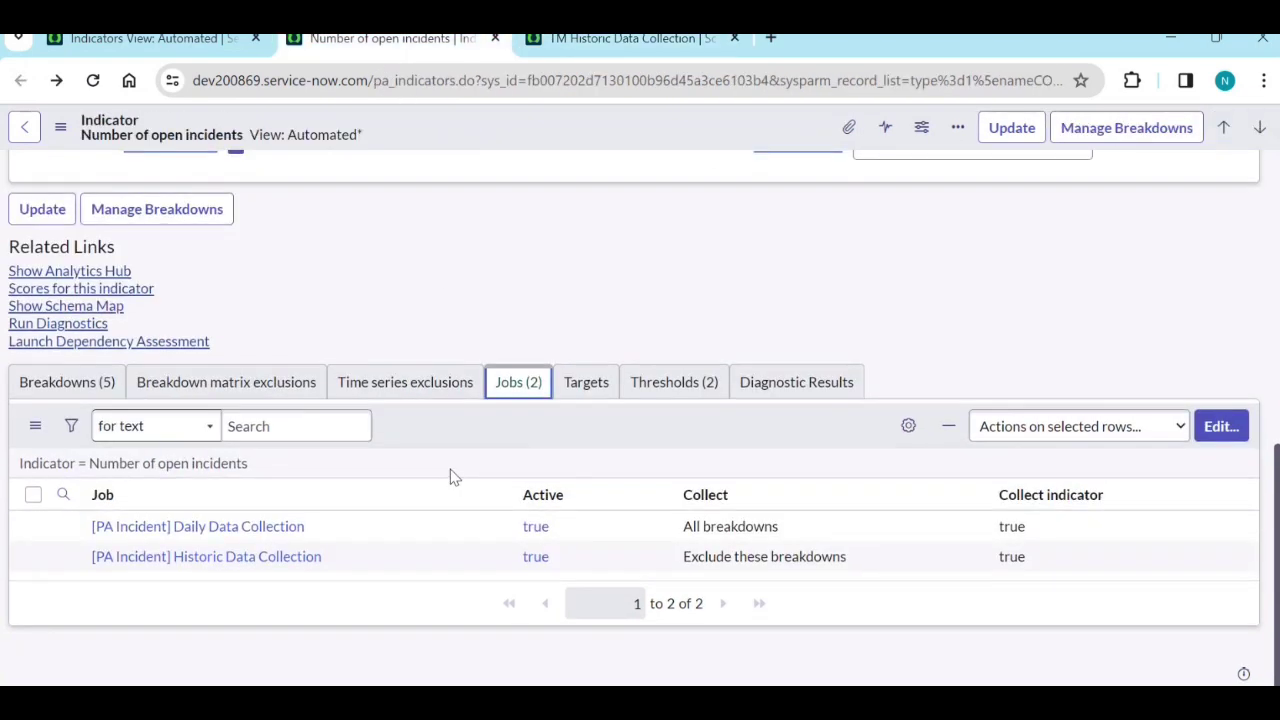
scroll(450, 477, up, 4)
click(610, 428)
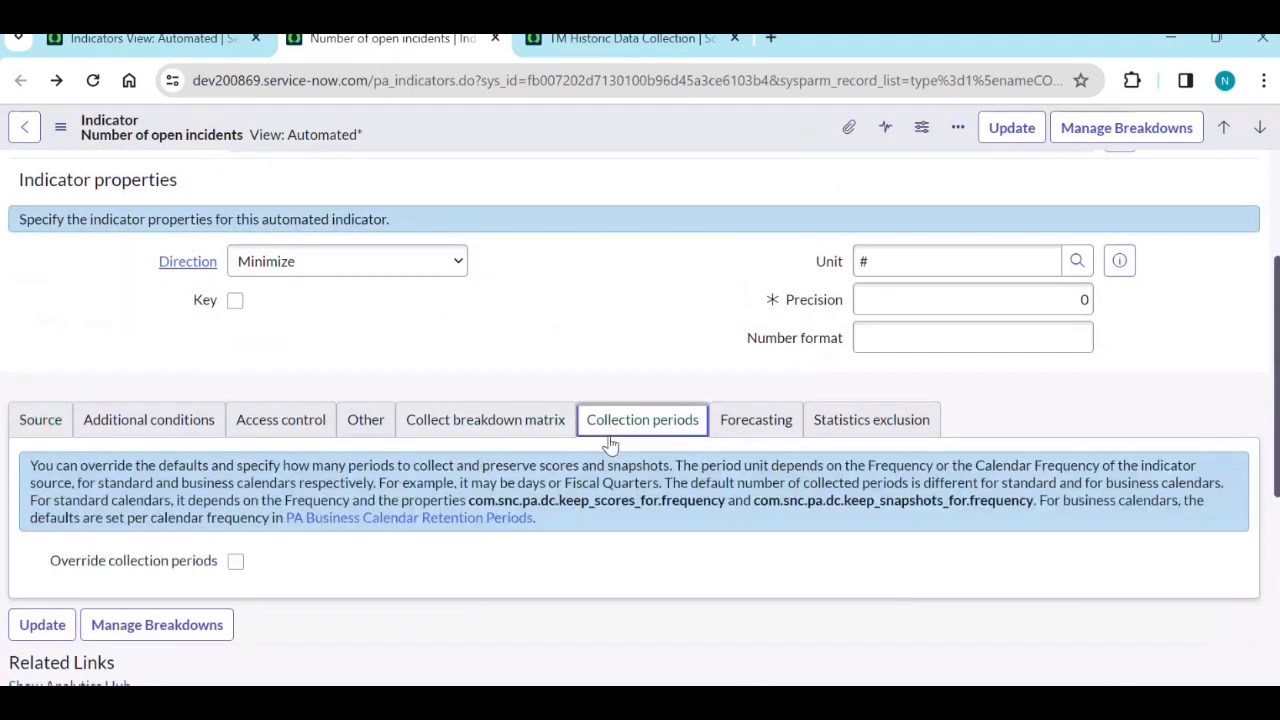
click(490, 425)
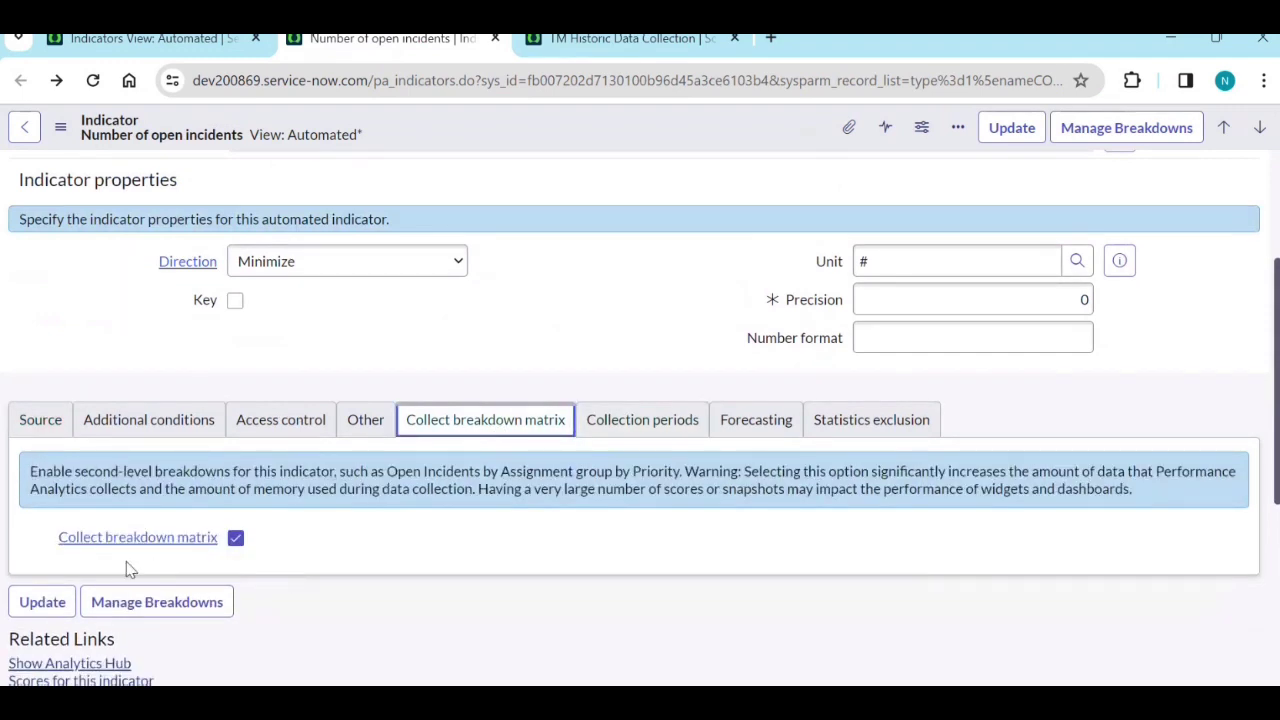
scroll(300, 617, down, 3)
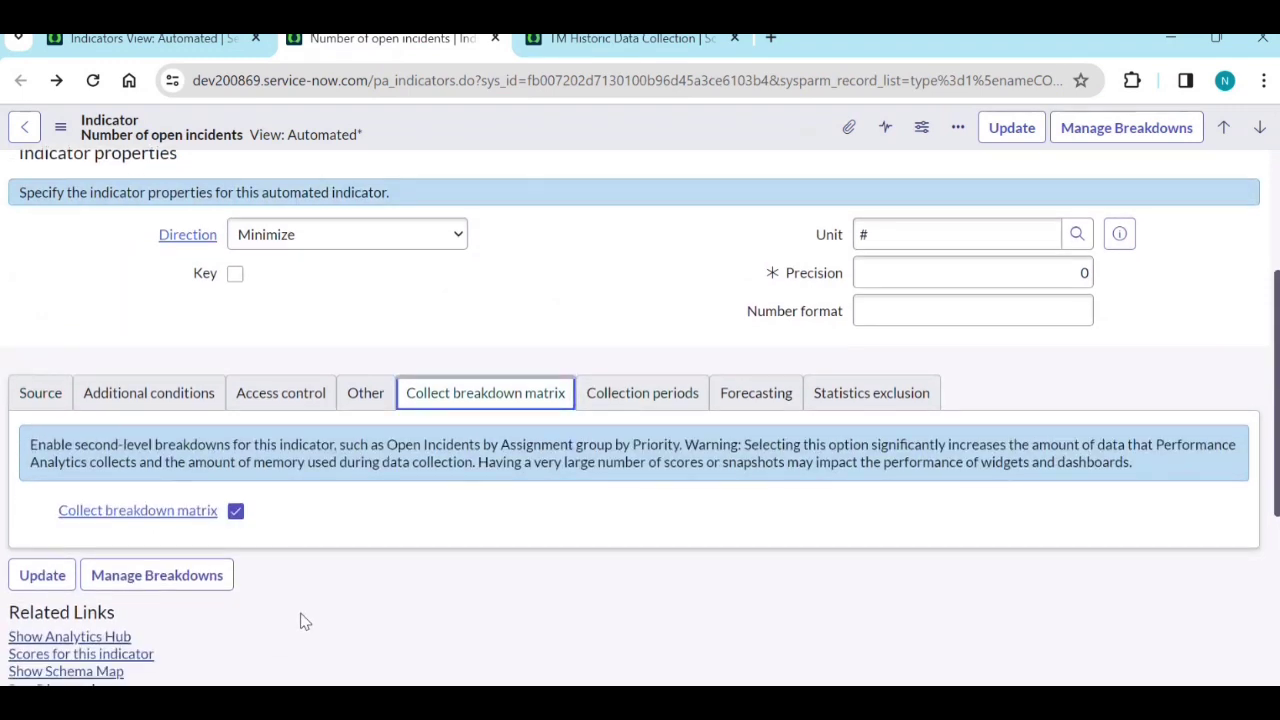
click(67, 472)
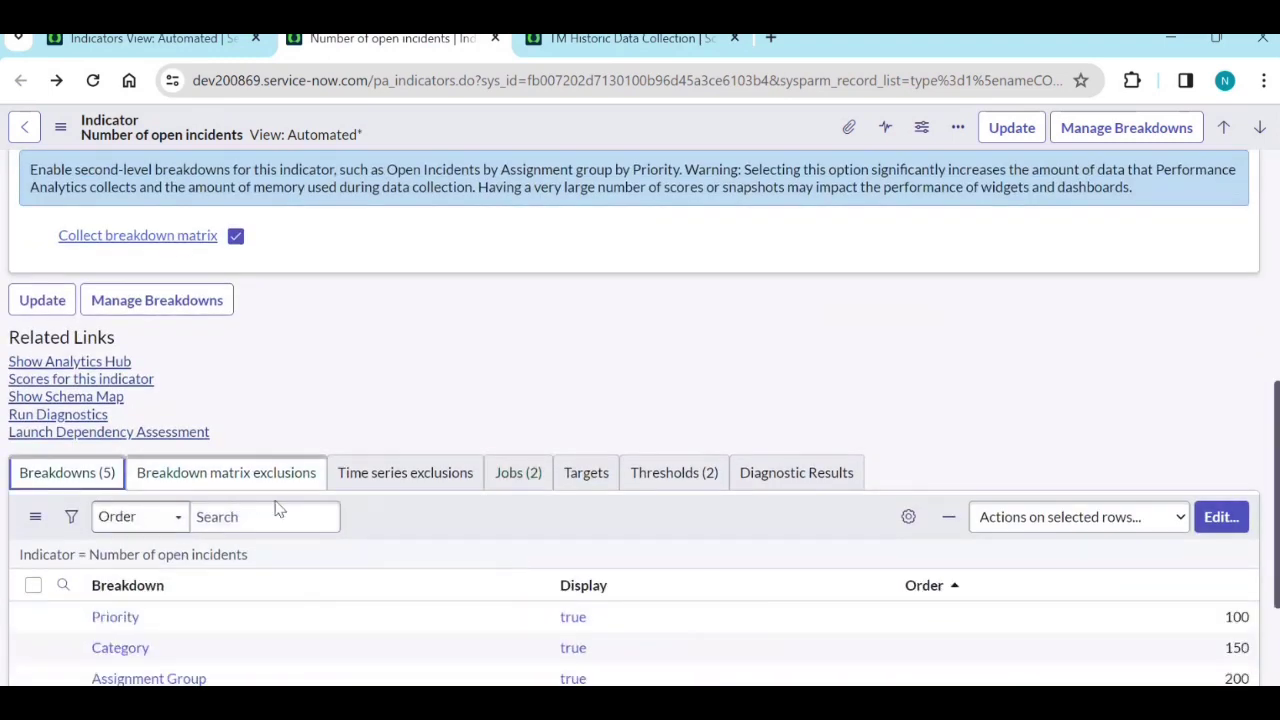
scroll(254, 520, down, 2)
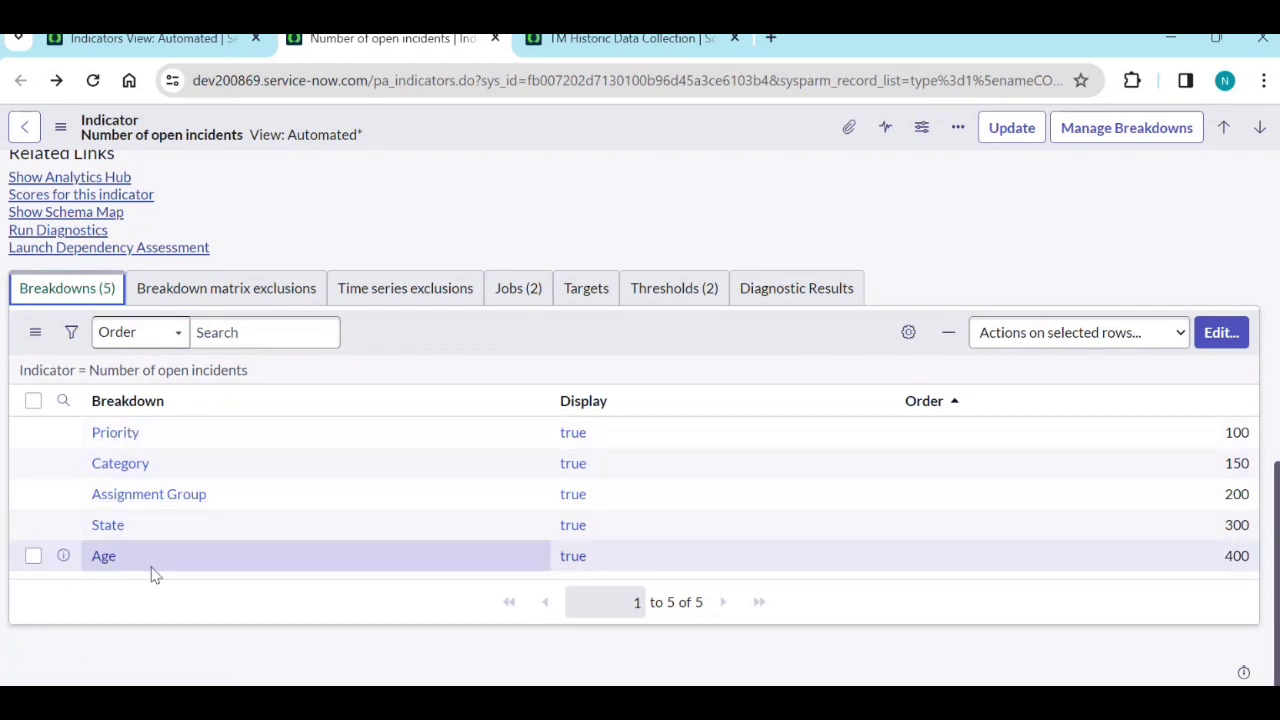
Step: Return to the TM Historic Data Collection job and refresh its job logs to check the run's state
click(570, 42)
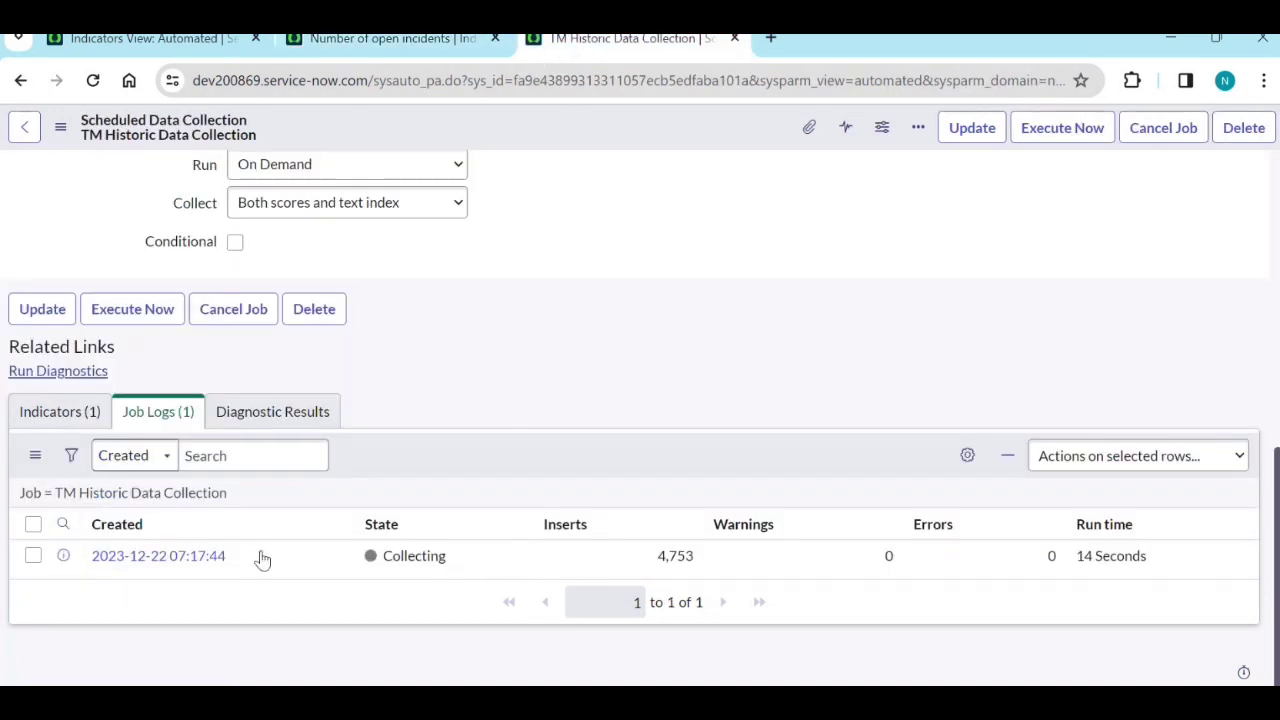
click(169, 497)
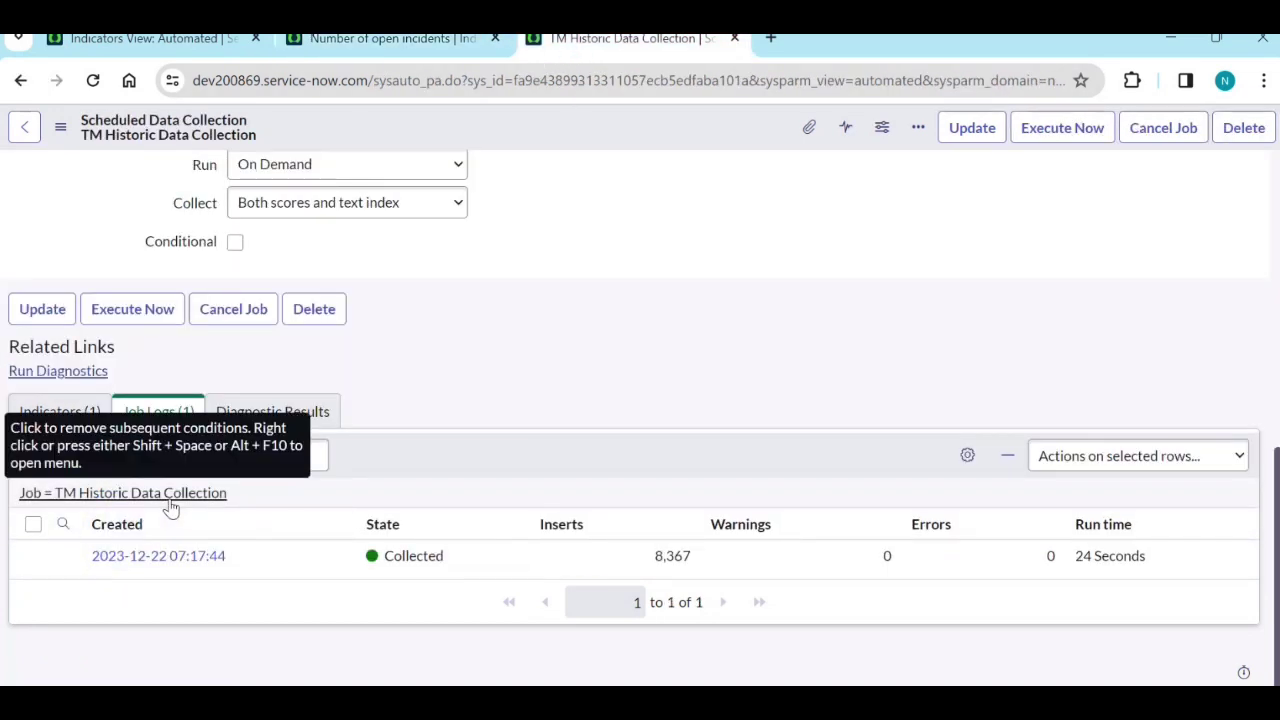
Step: Open the Analytics Hub for "Number of open incidents" and set its time series to 7d running SUM
click(391, 40)
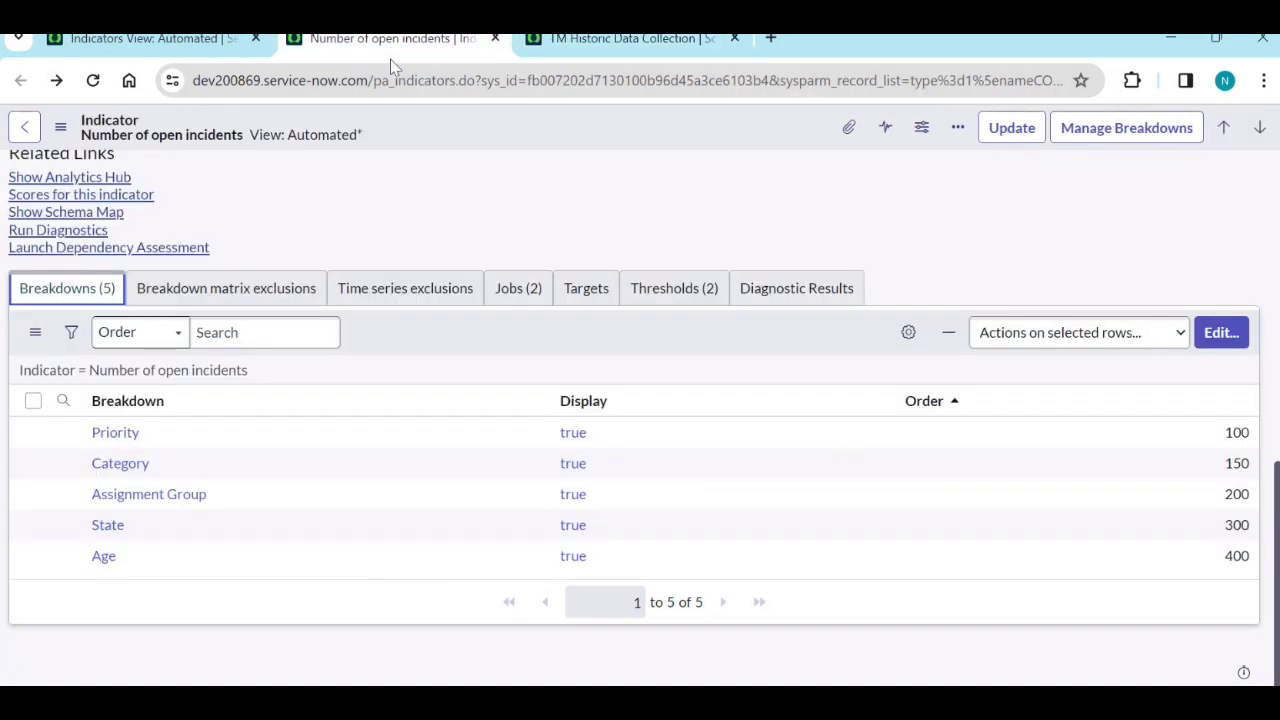
scroll(190, 222, up, 2)
click(112, 381)
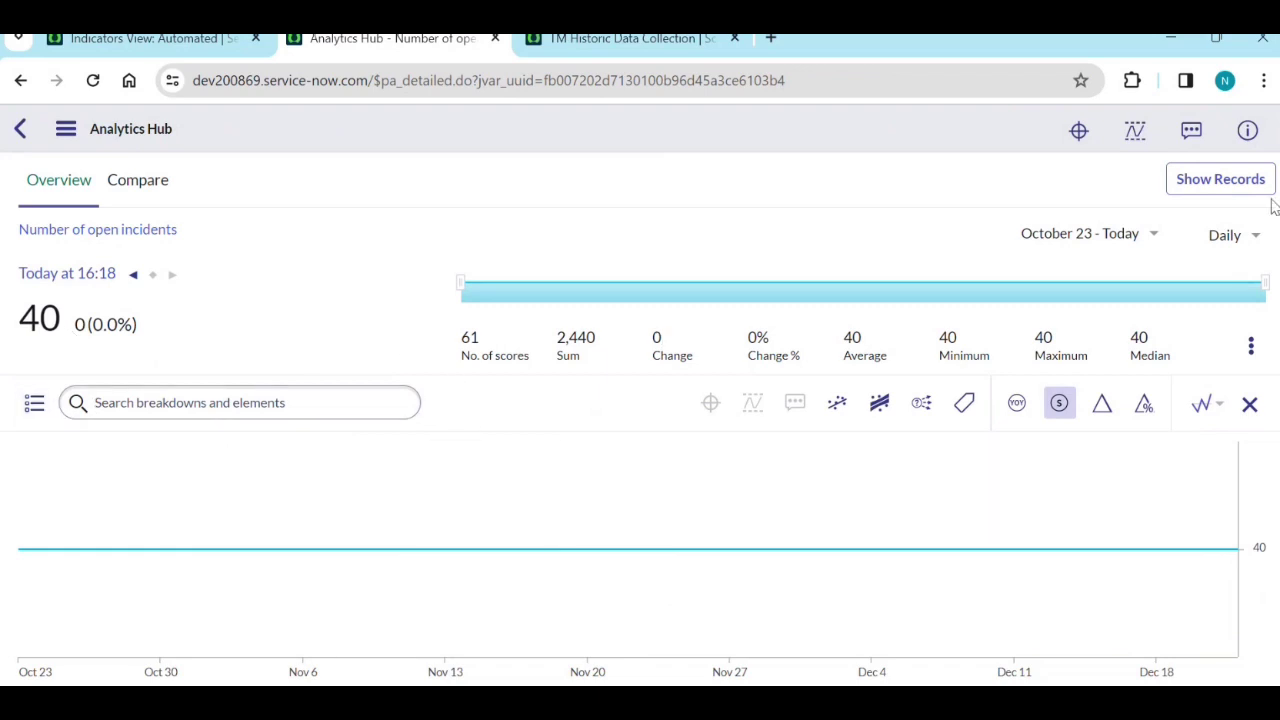
click(1240, 236)
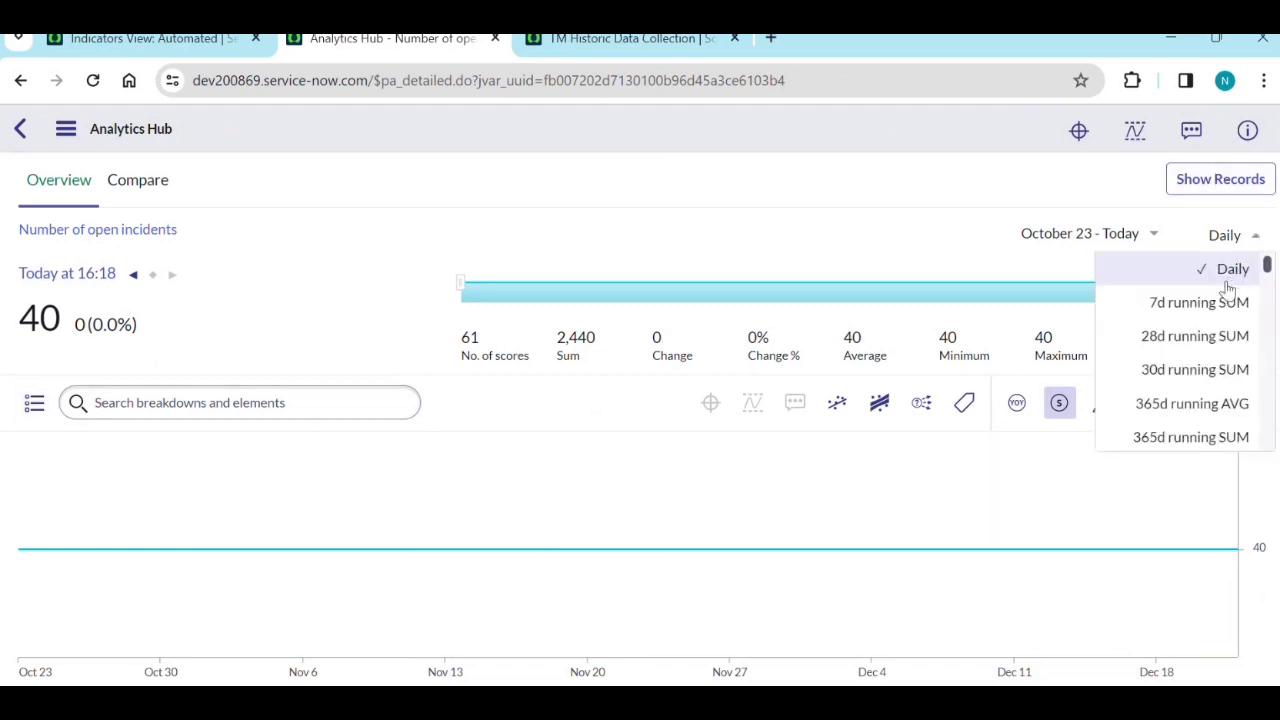
click(1218, 312)
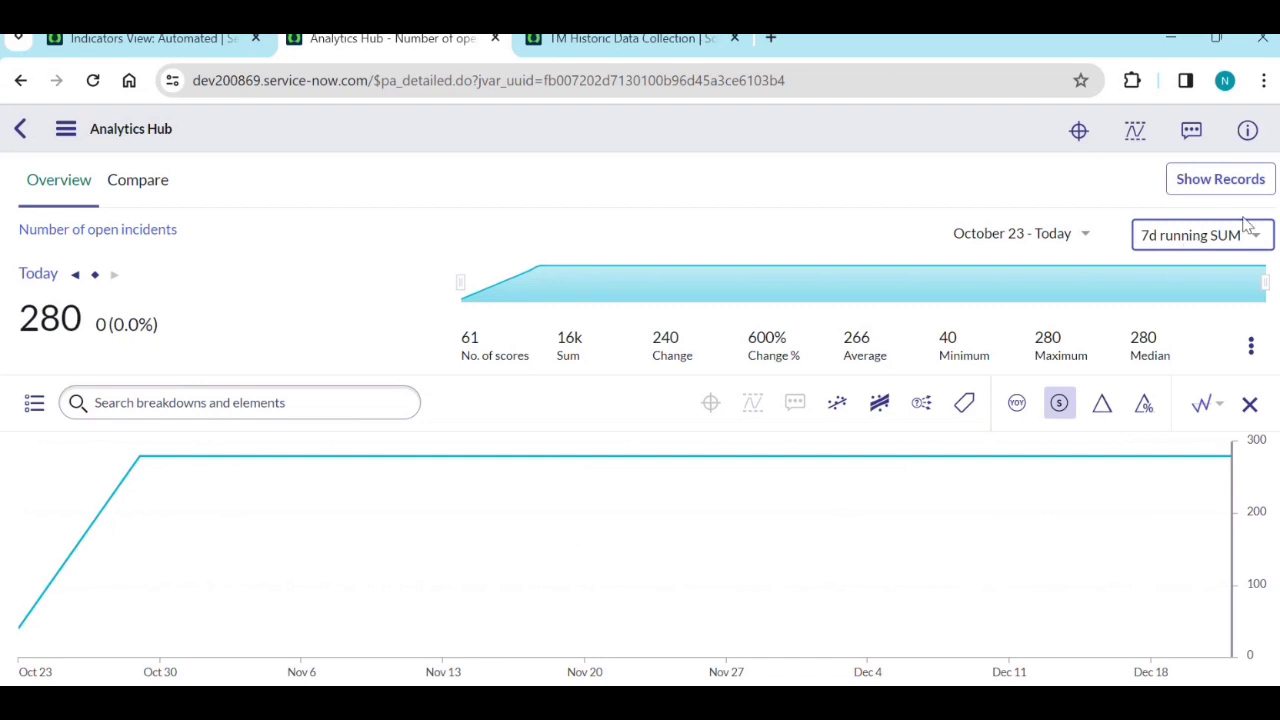
Step: Break down the open incident scores by Priority and select the "1 - Critical" element
click(28, 410)
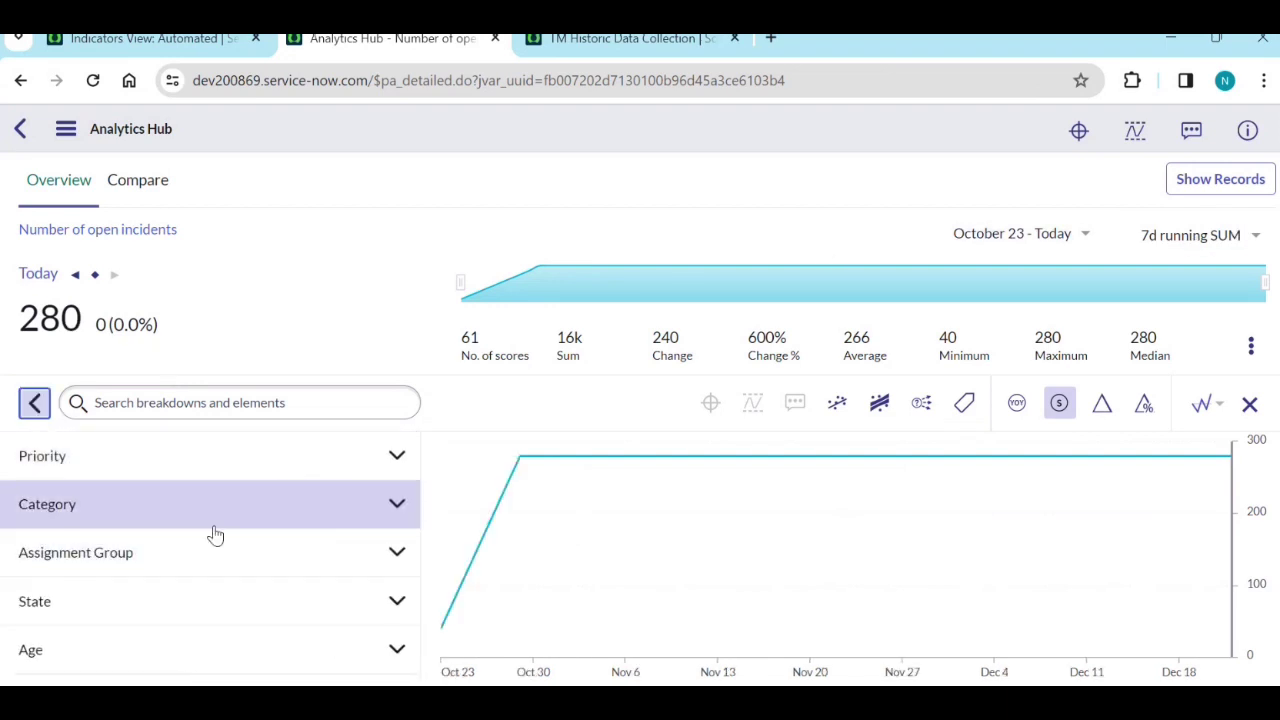
click(283, 477)
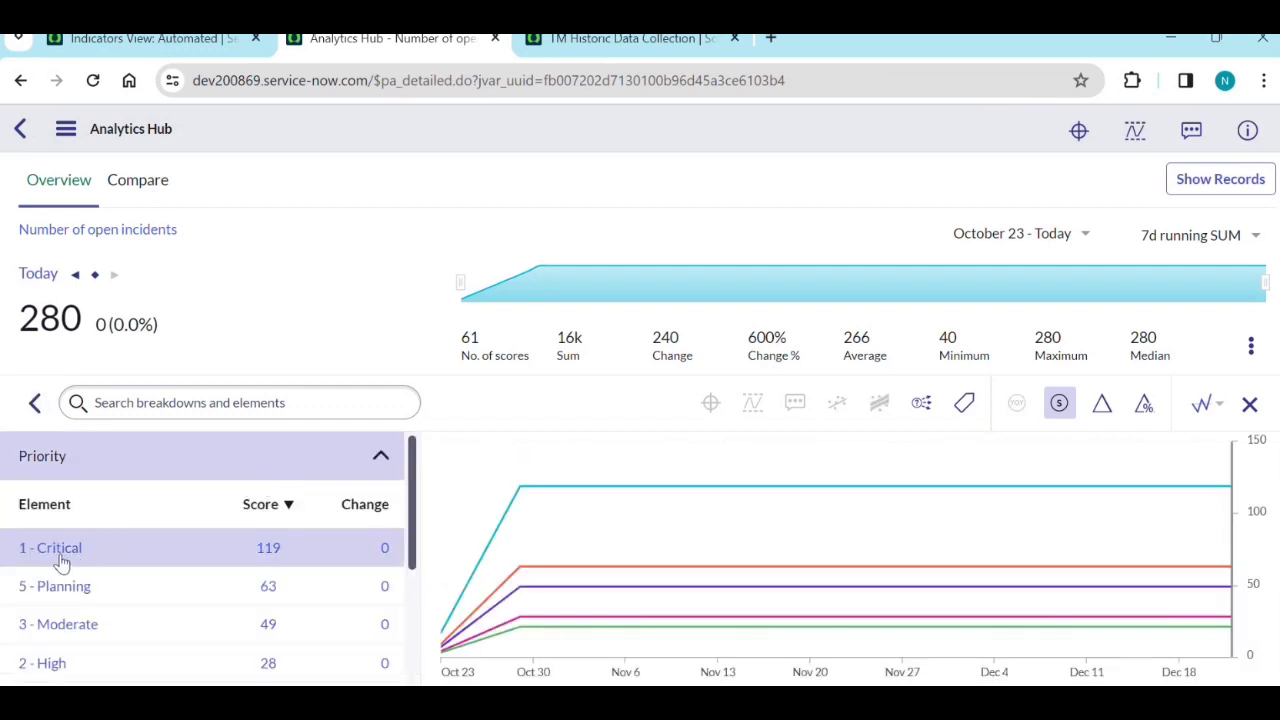
click(65, 563)
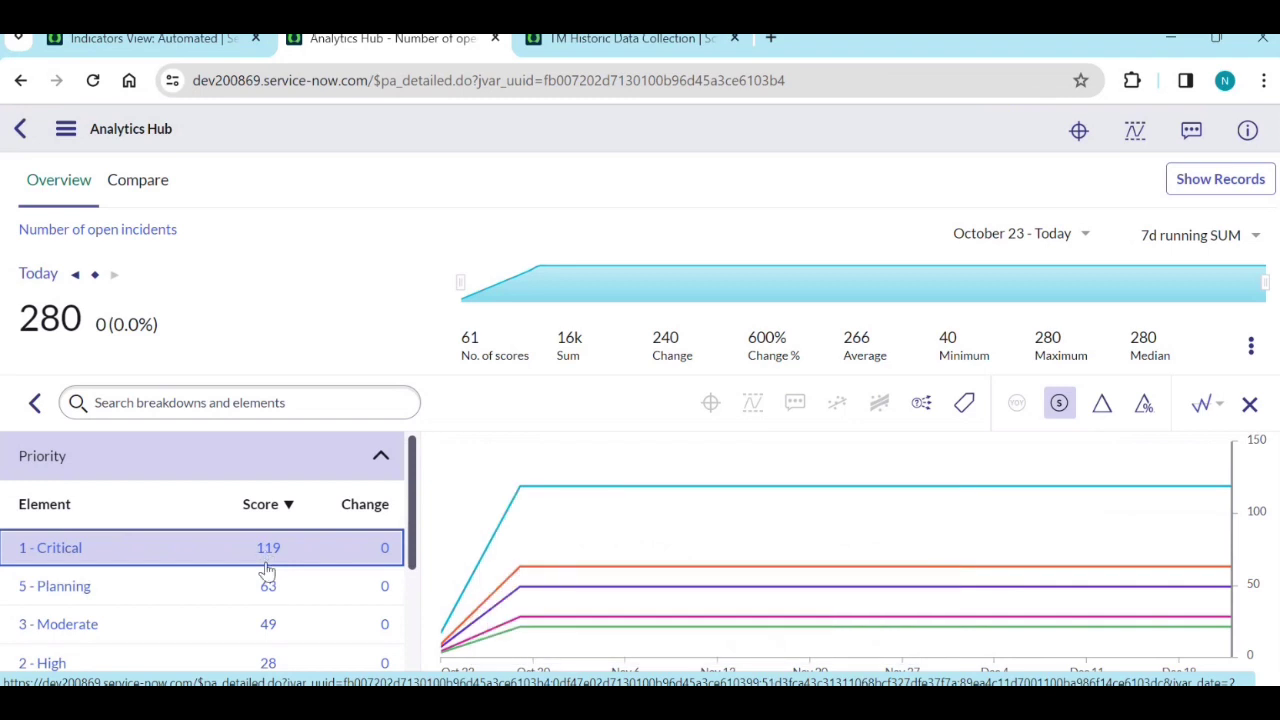
Step: Expand the Category breakdown and filter the open incident scores to "Inquiry / Help"
scroll(266, 571, down, 3)
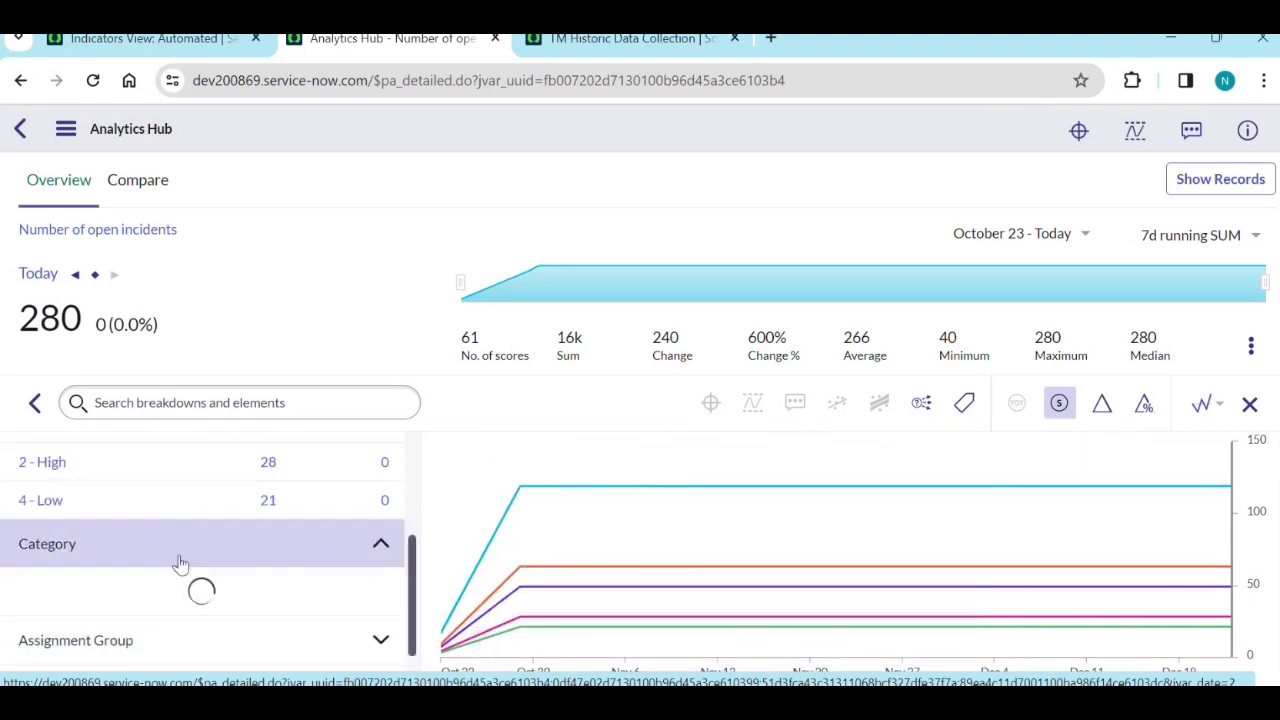
click(180, 562)
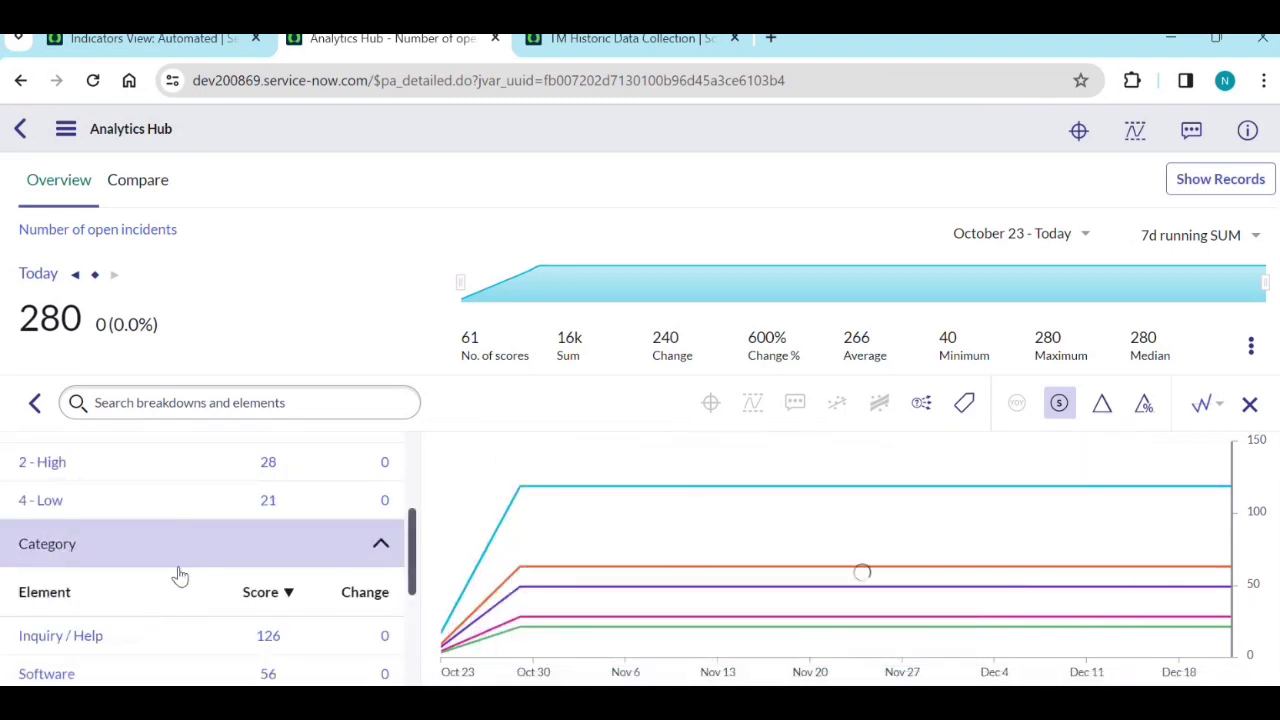
click(101, 645)
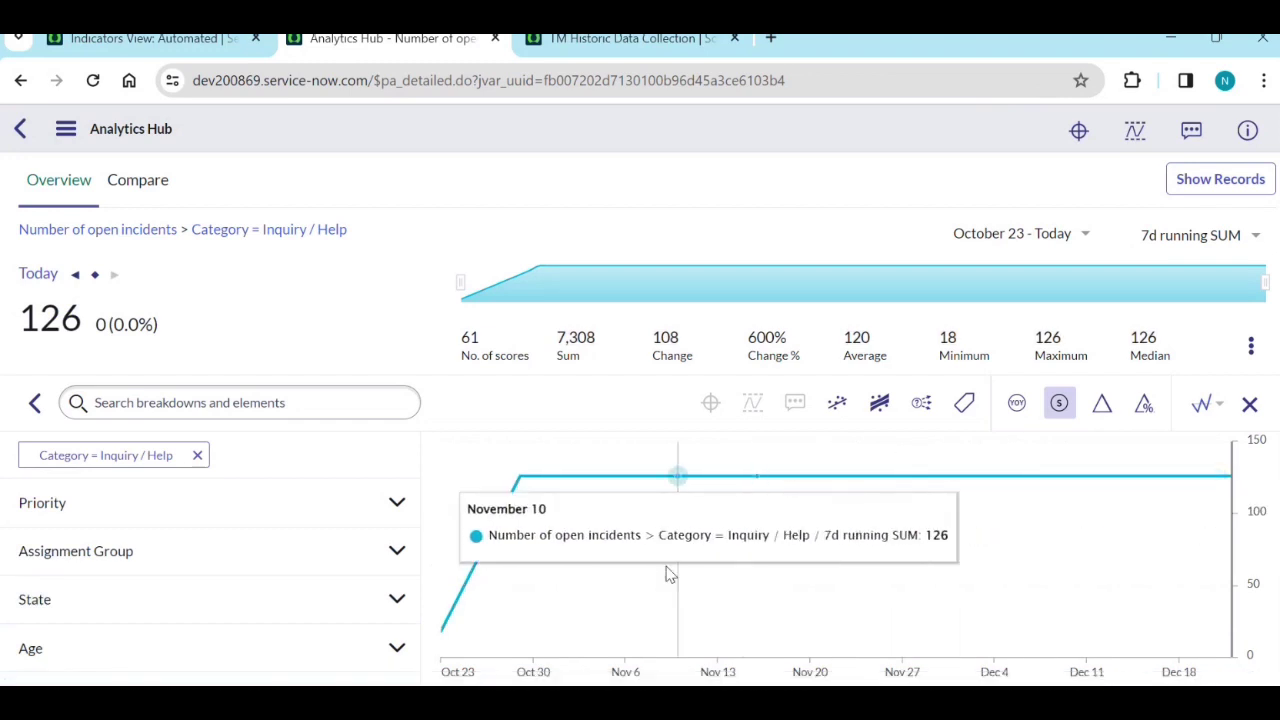
Step: Remove the "Inquiry / Help" filter and examine the scores of all elements in the Category breakdown
click(197, 456)
click(198, 507)
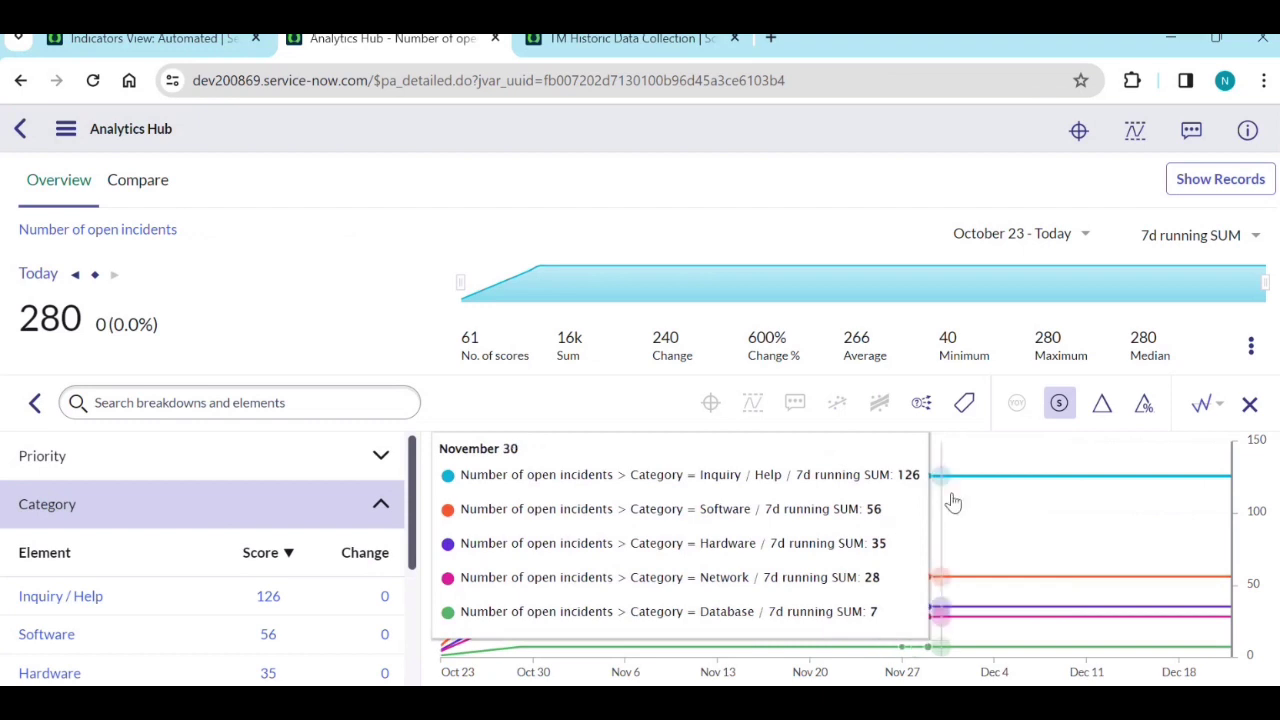
scroll(223, 608, down, 3)
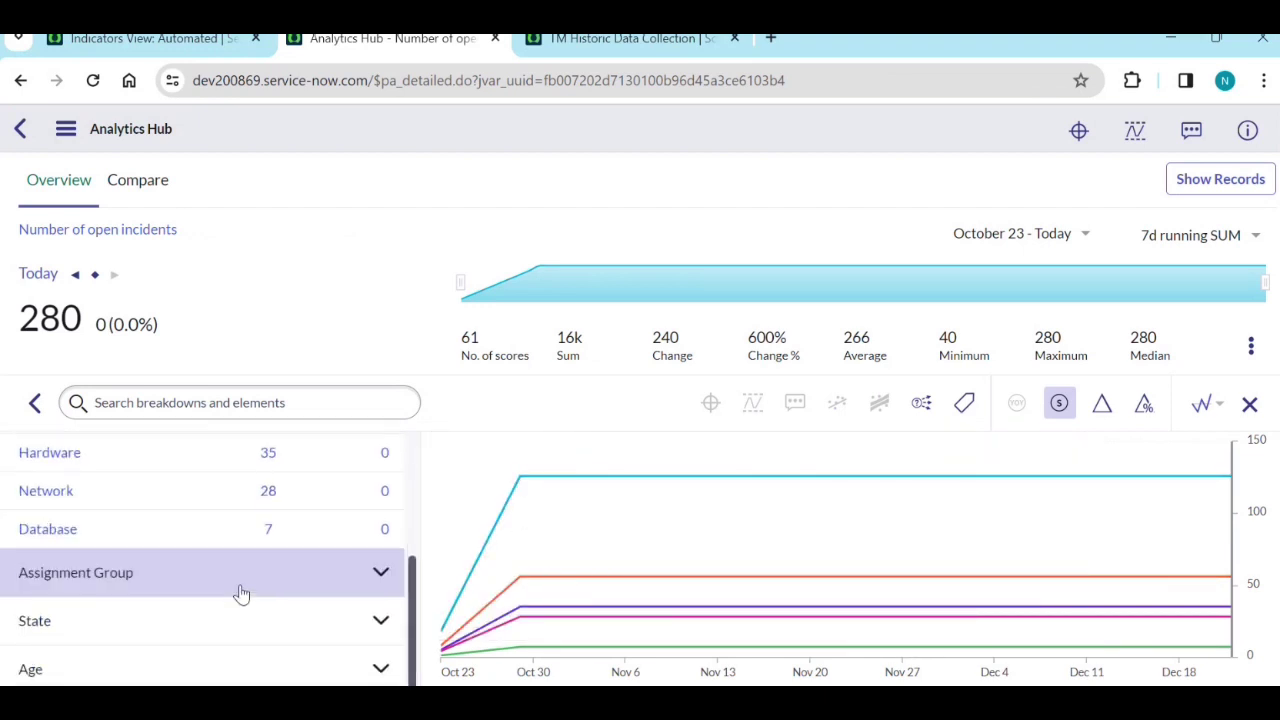
Step: Filter the open incident scores to Age "90+ Days" and drill down to Priority "1 - Critical"
click(214, 658)
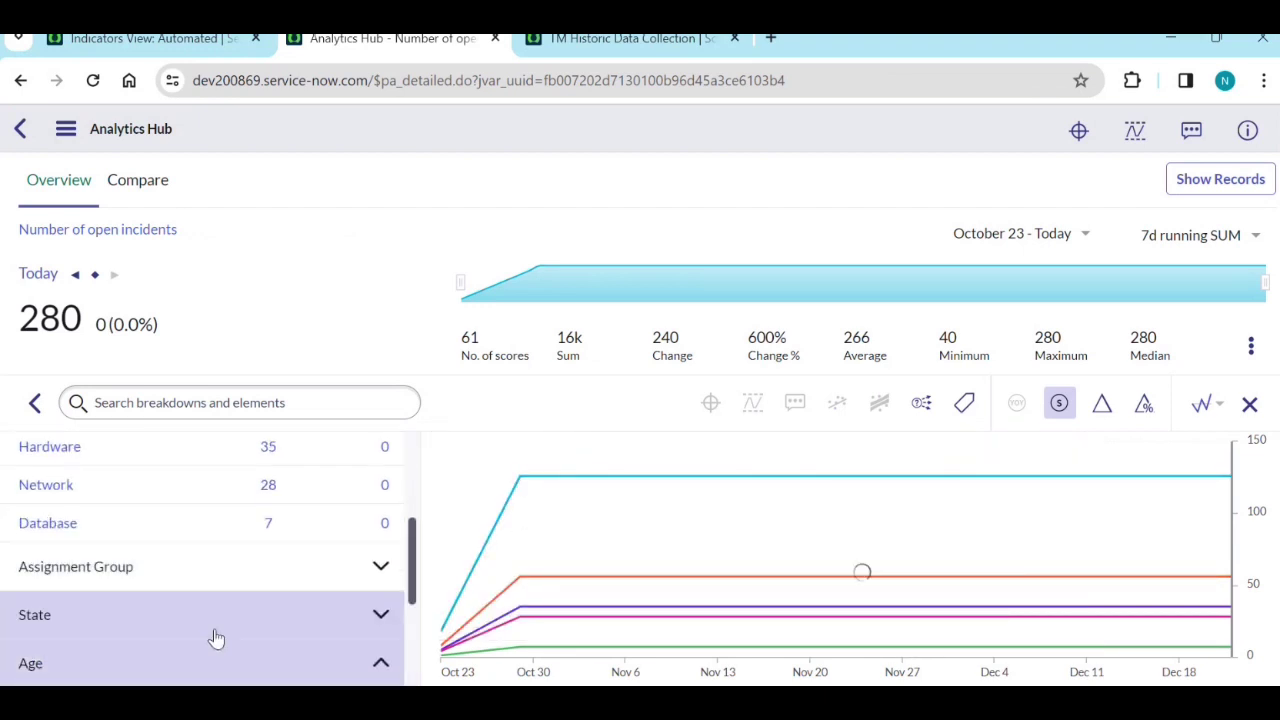
click(63, 568)
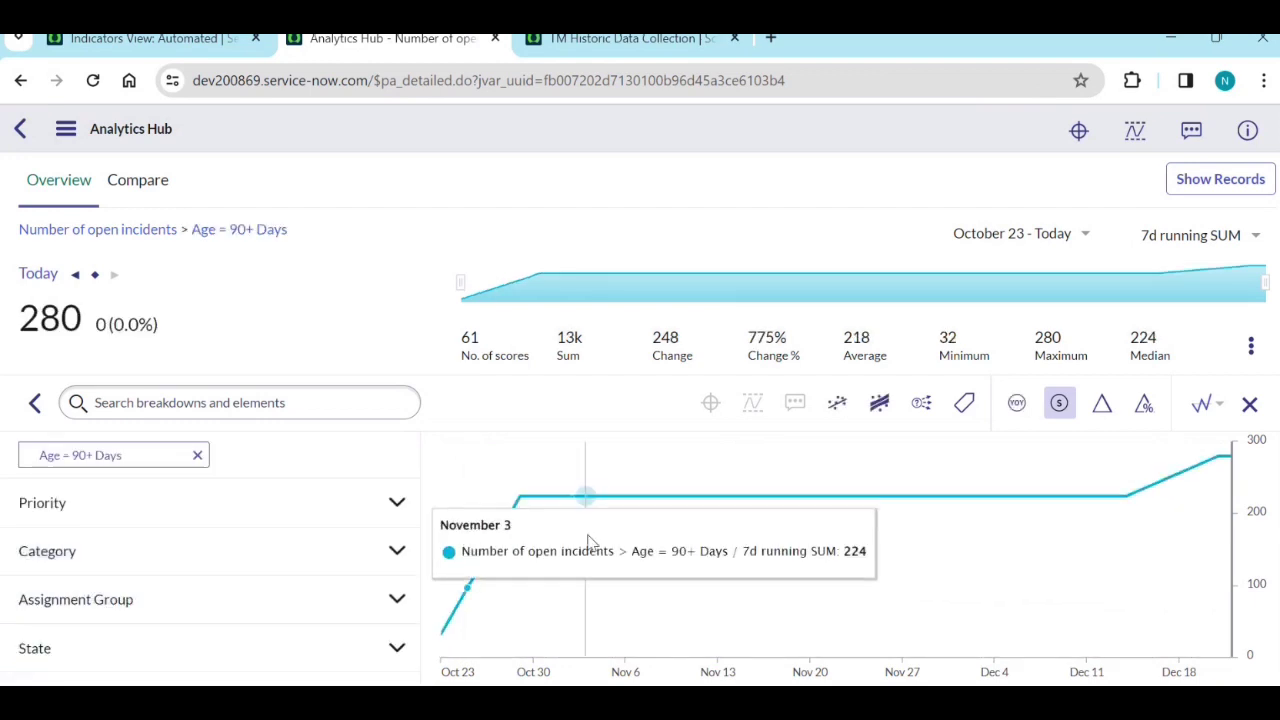
click(382, 514)
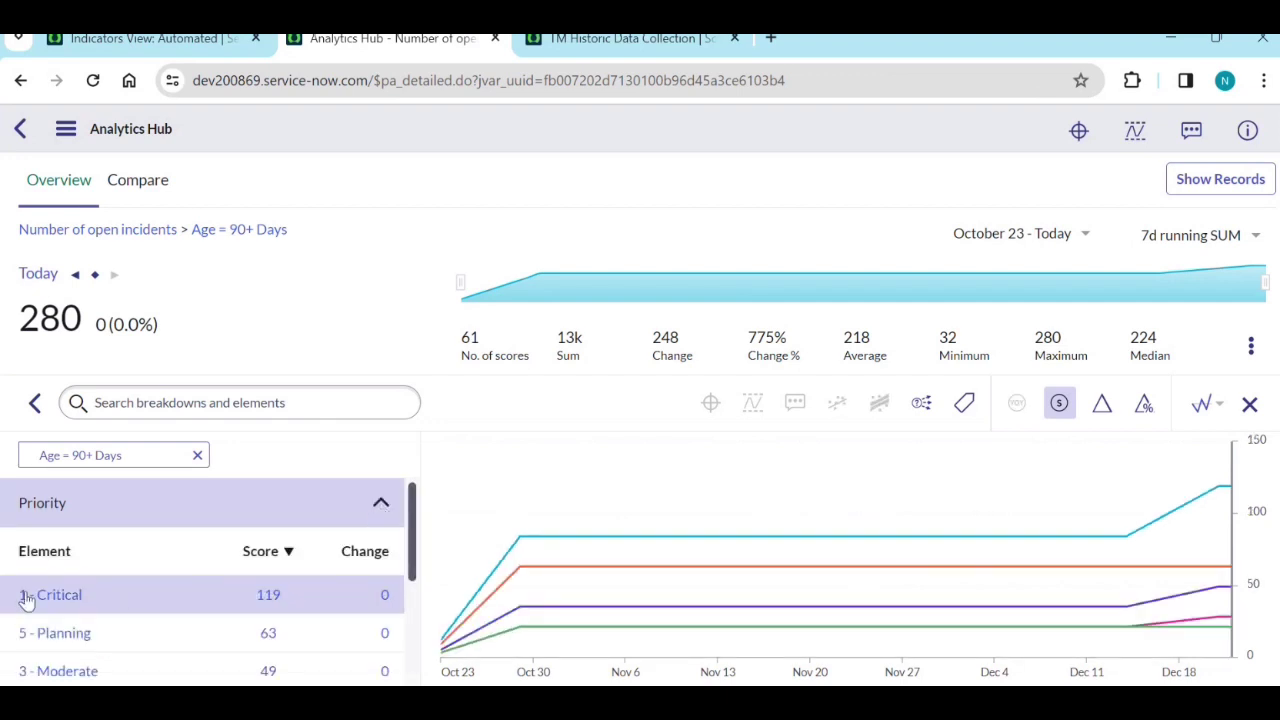
click(51, 606)
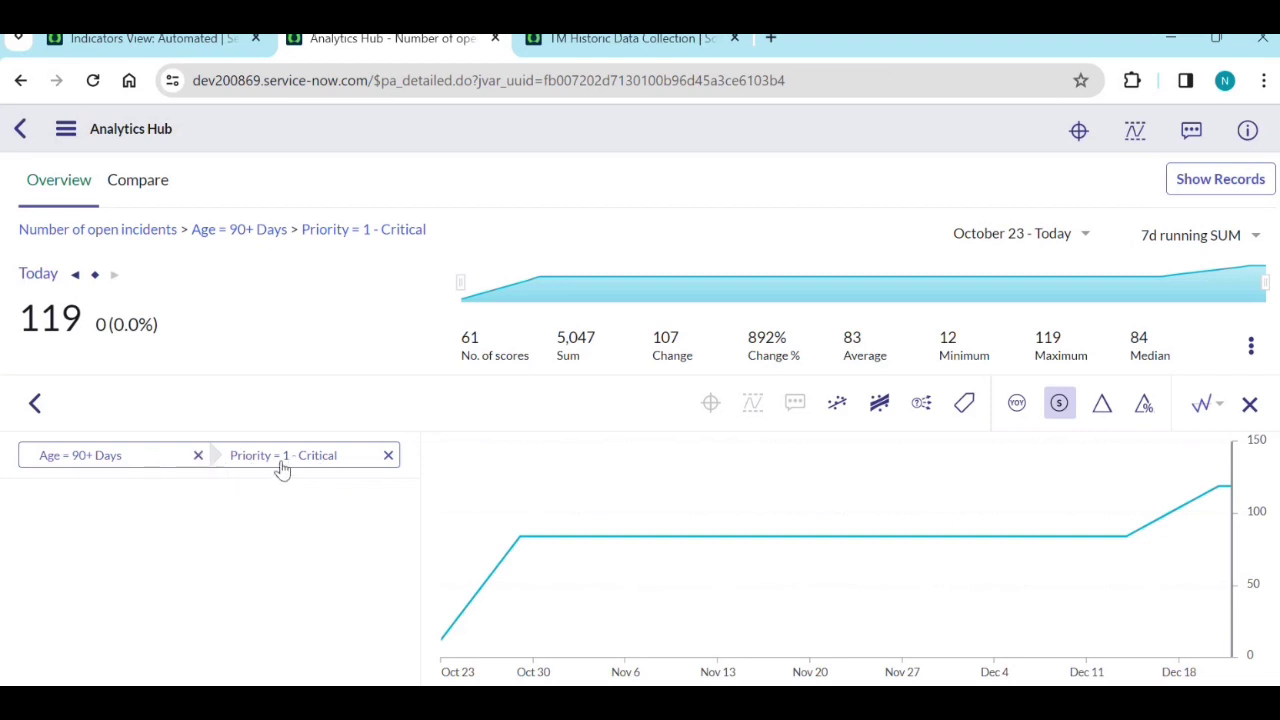
Step: Replace the Priority filter with Category "Inquiry / Help" within the 90+ Days scores
click(389, 457)
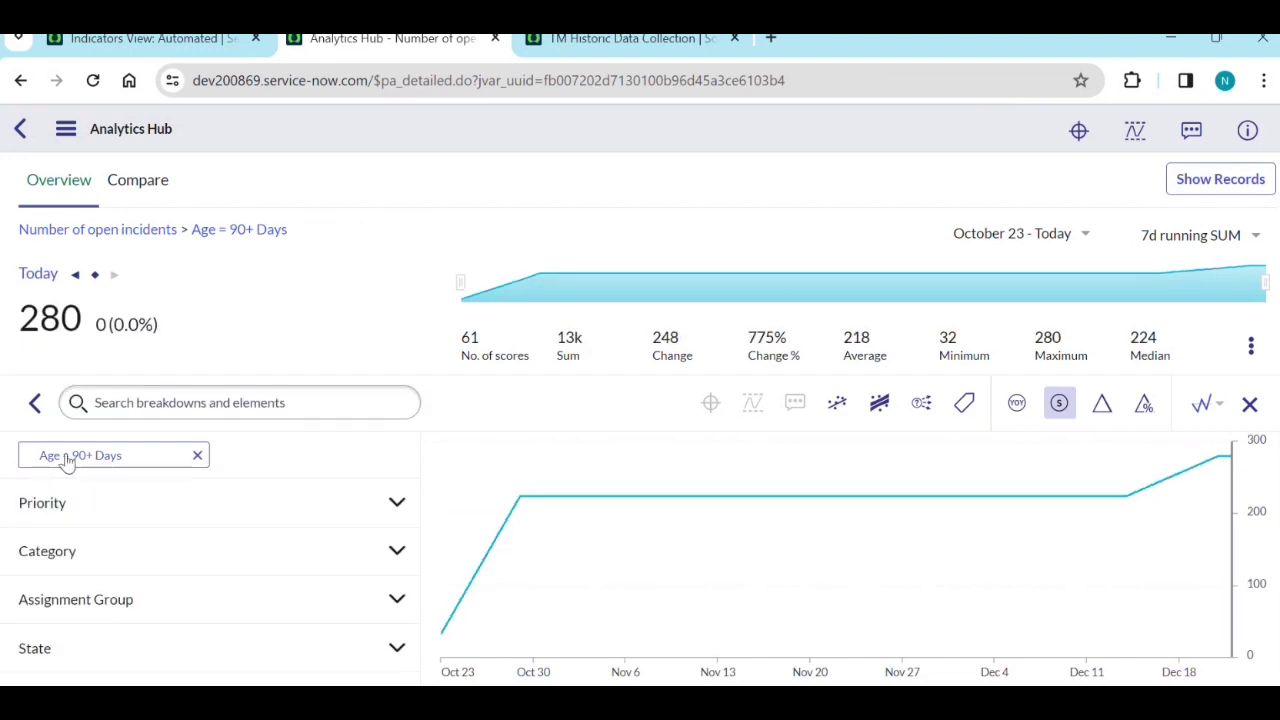
click(388, 556)
click(53, 658)
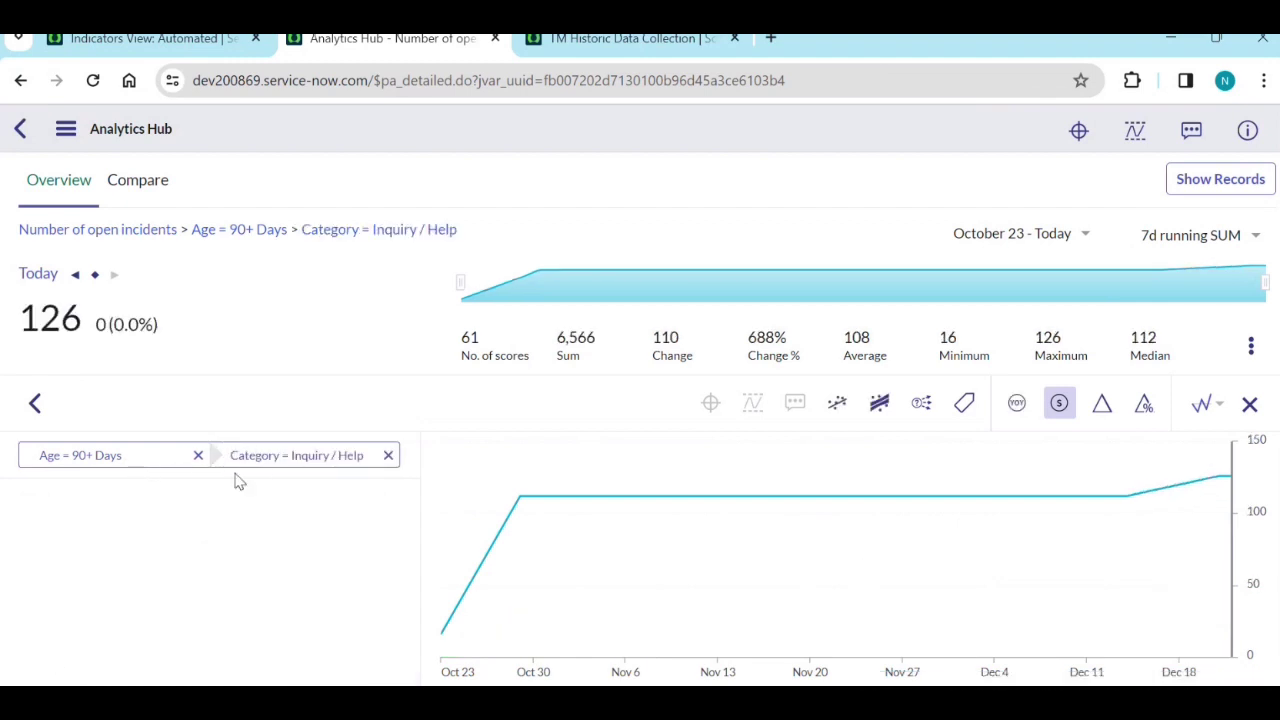
Step: Replace the Category filter with the "Unassigned" element of the Assignment Group breakdown within the 90+ Days scores
click(388, 456)
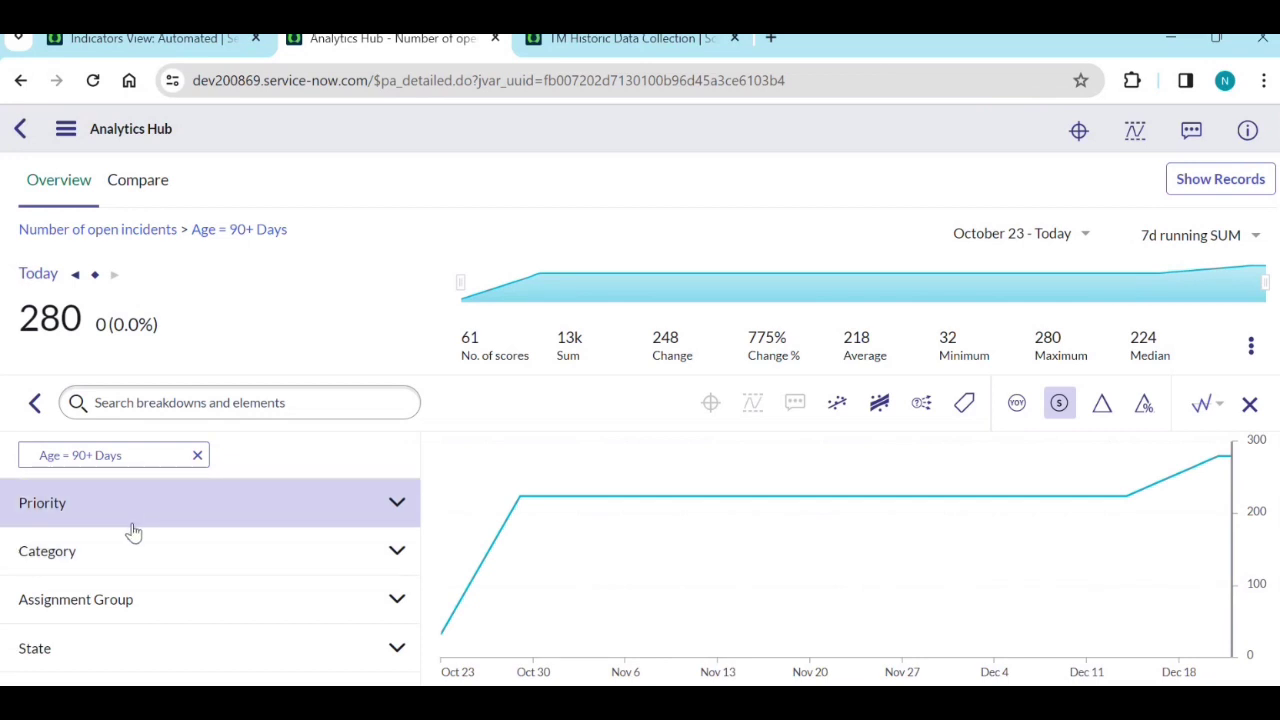
click(175, 612)
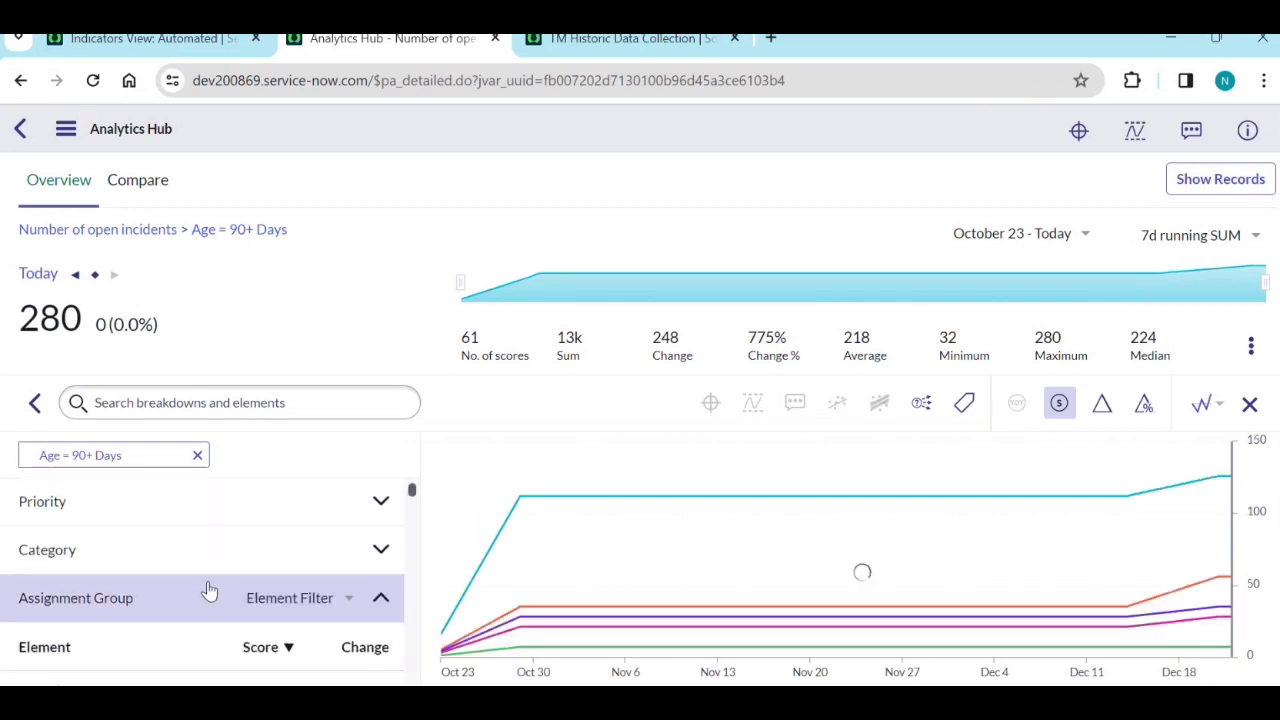
click(82, 598)
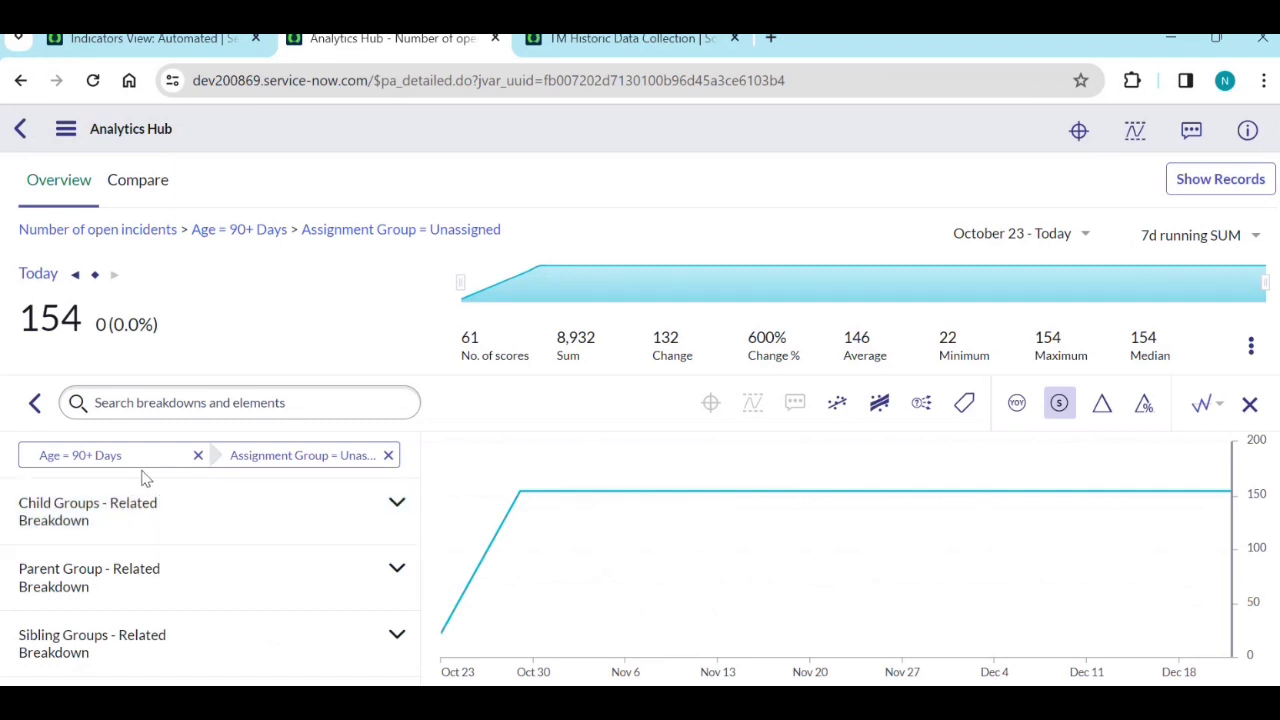
Step: Clear the Assignment Group and Age filters from the open incident scores, checking the TM Historic Data Collection job log in between
click(387, 456)
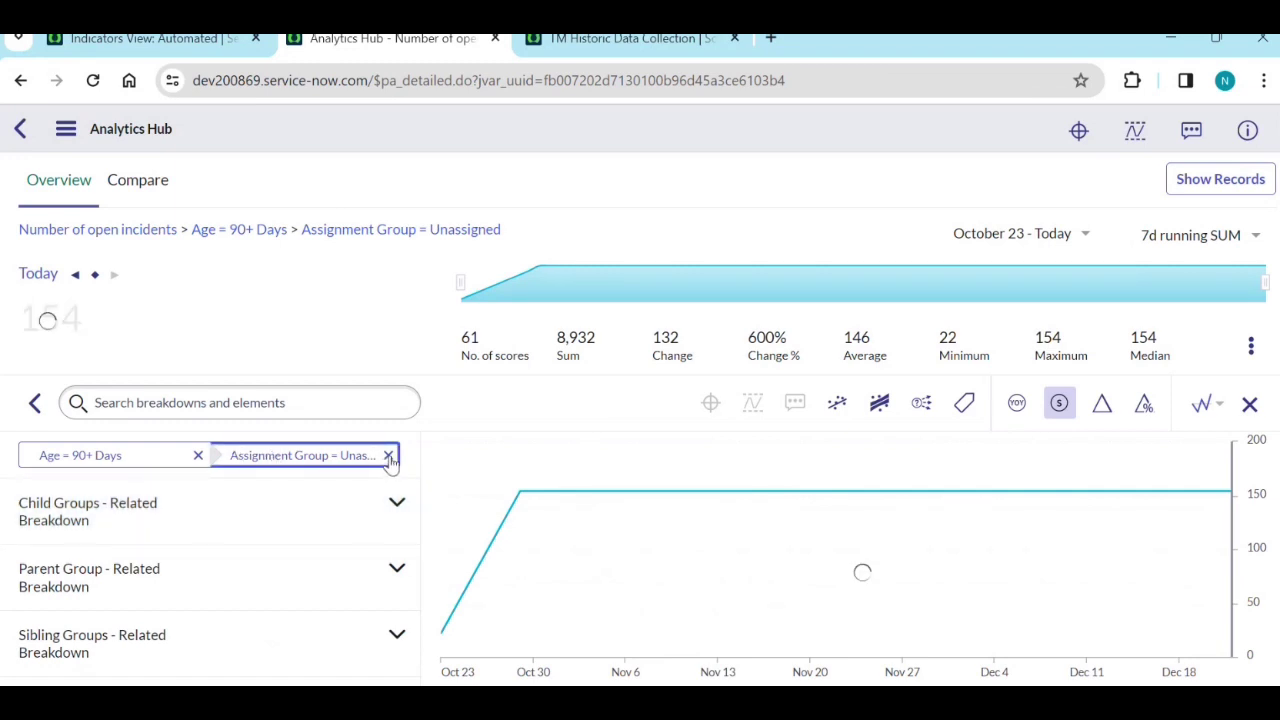
click(586, 38)
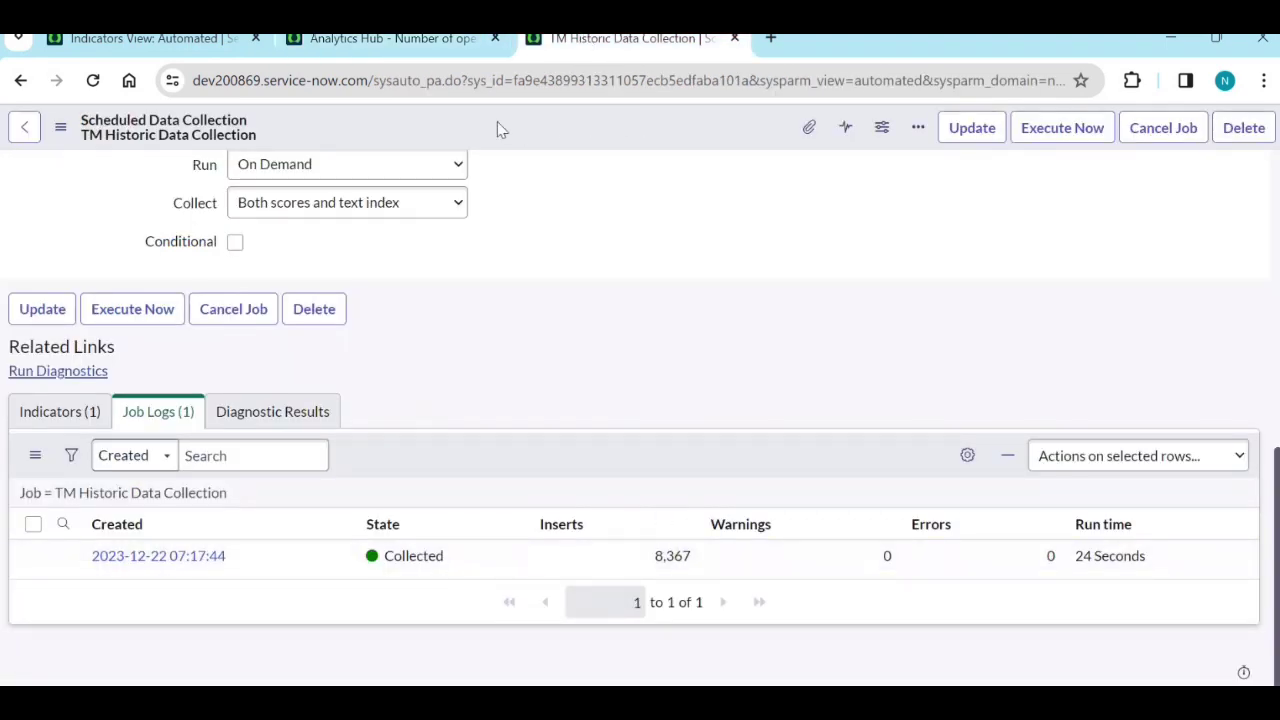
click(446, 40)
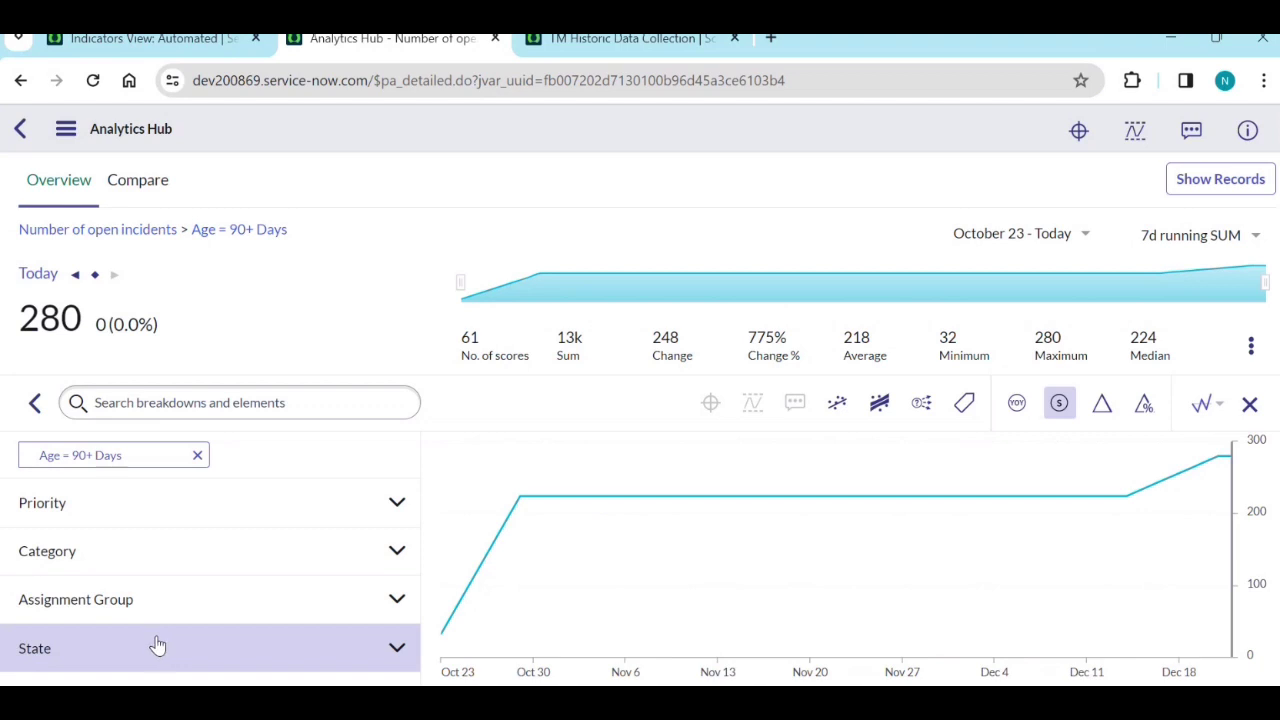
click(197, 456)
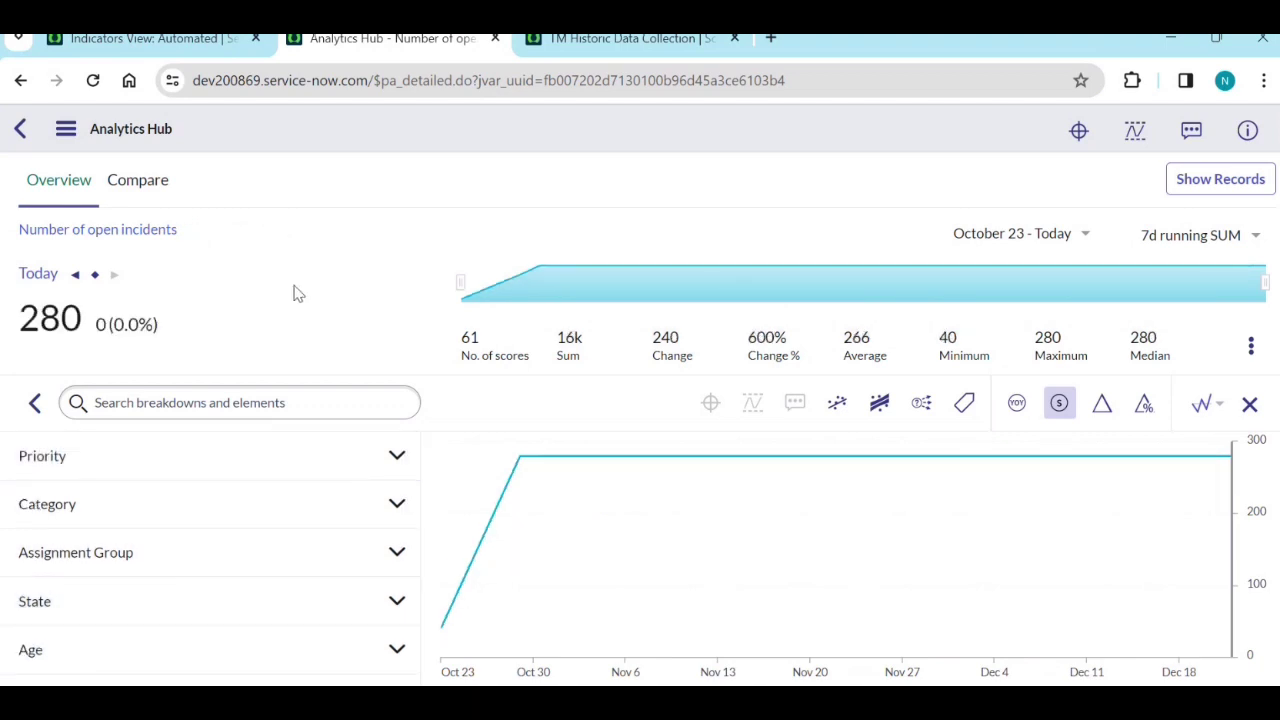
Step: Show the records behind the open incidents score, open the first incident in a new tab and check its Subcategory options
click(1214, 183)
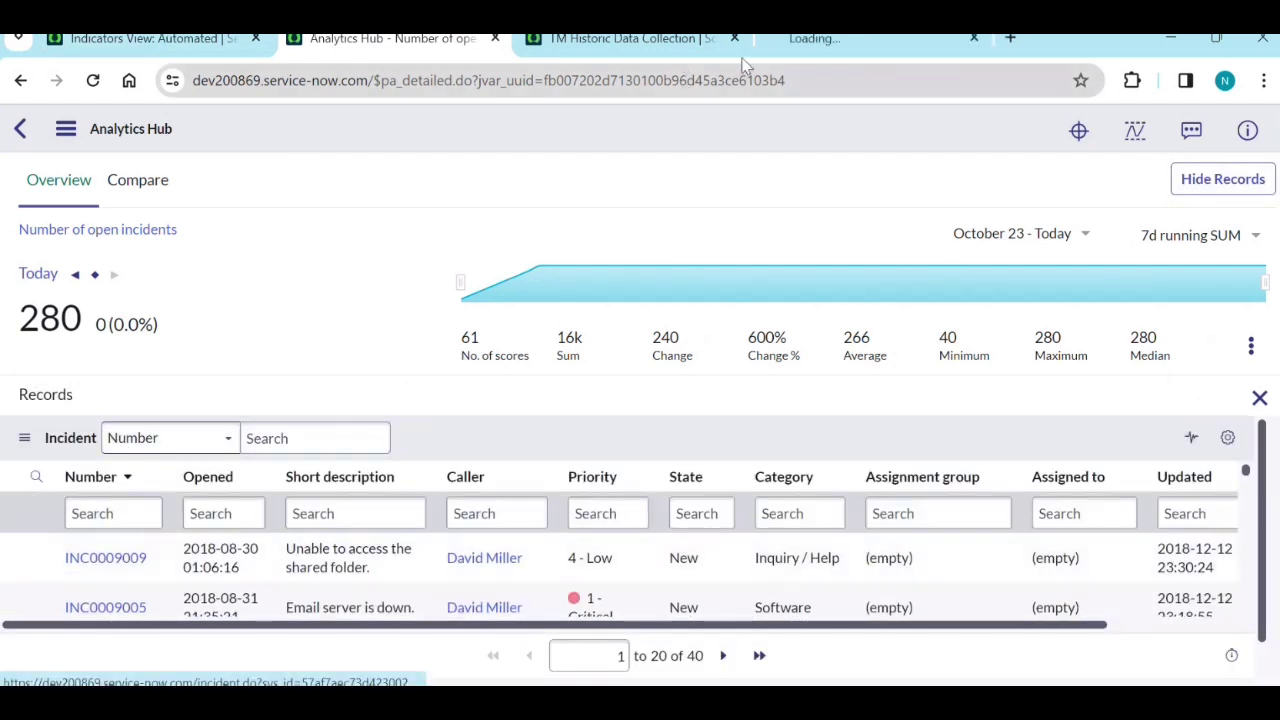
click(858, 40)
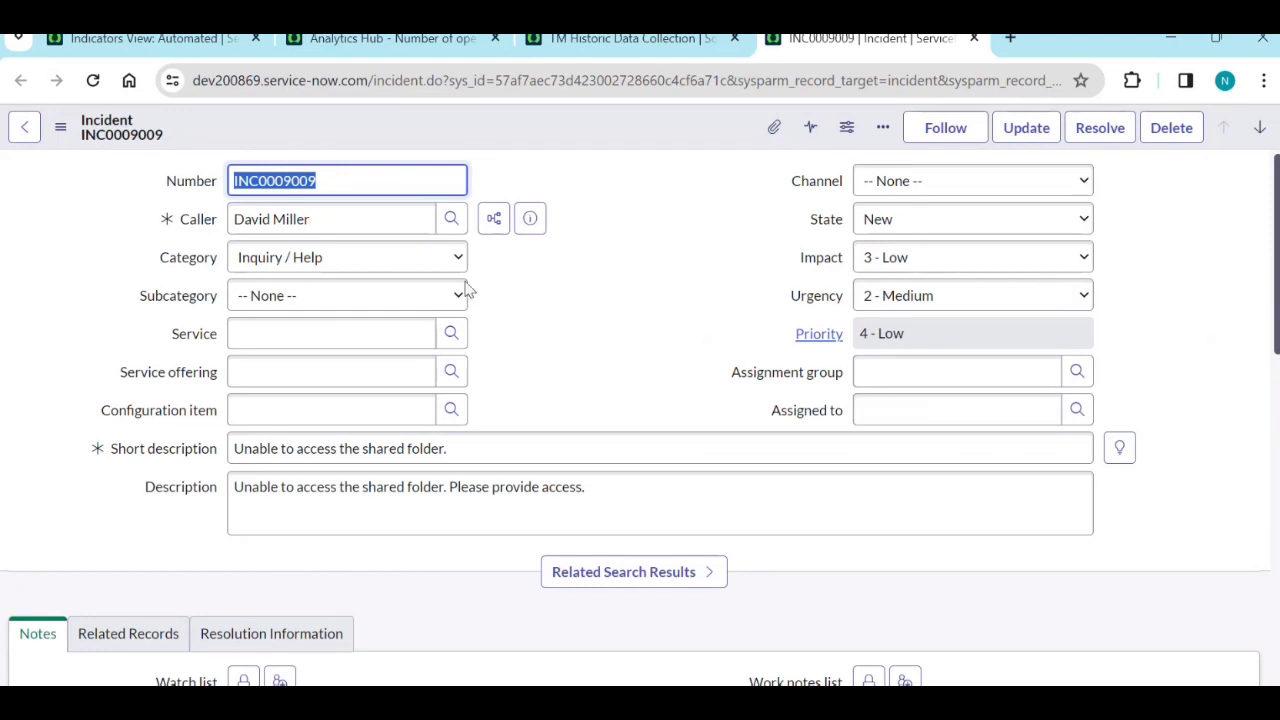
click(435, 293)
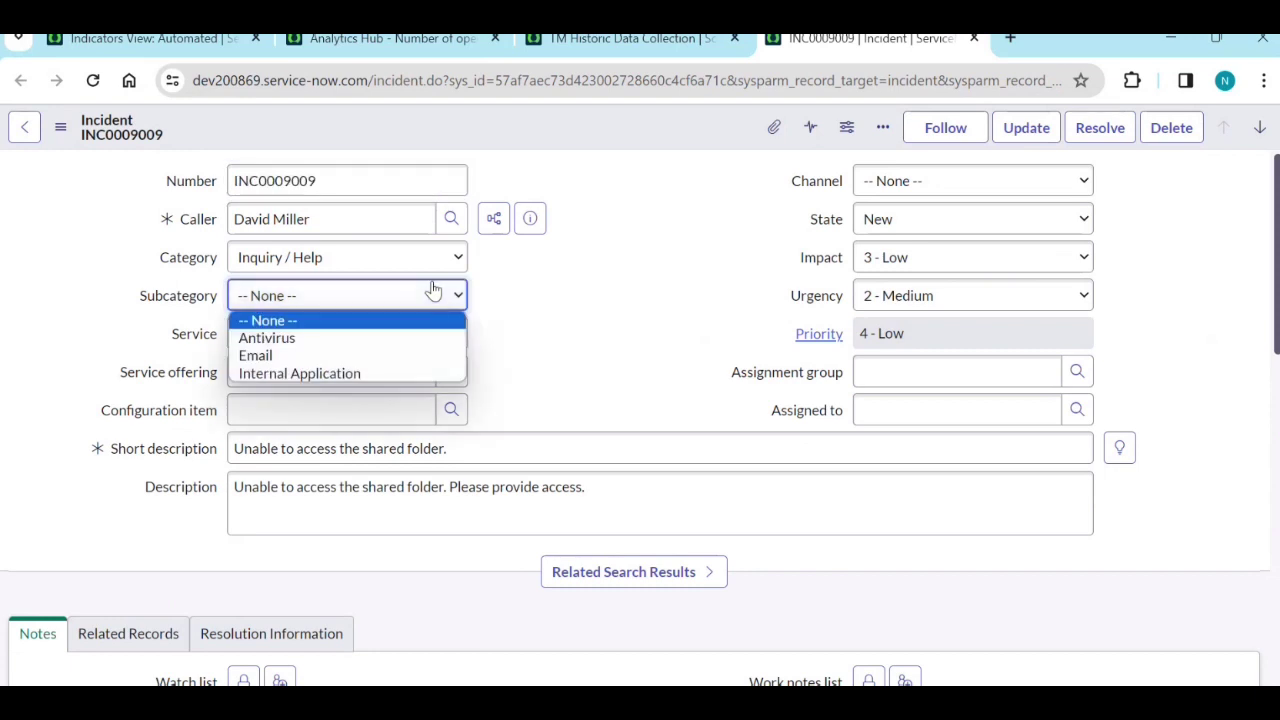
click(637, 300)
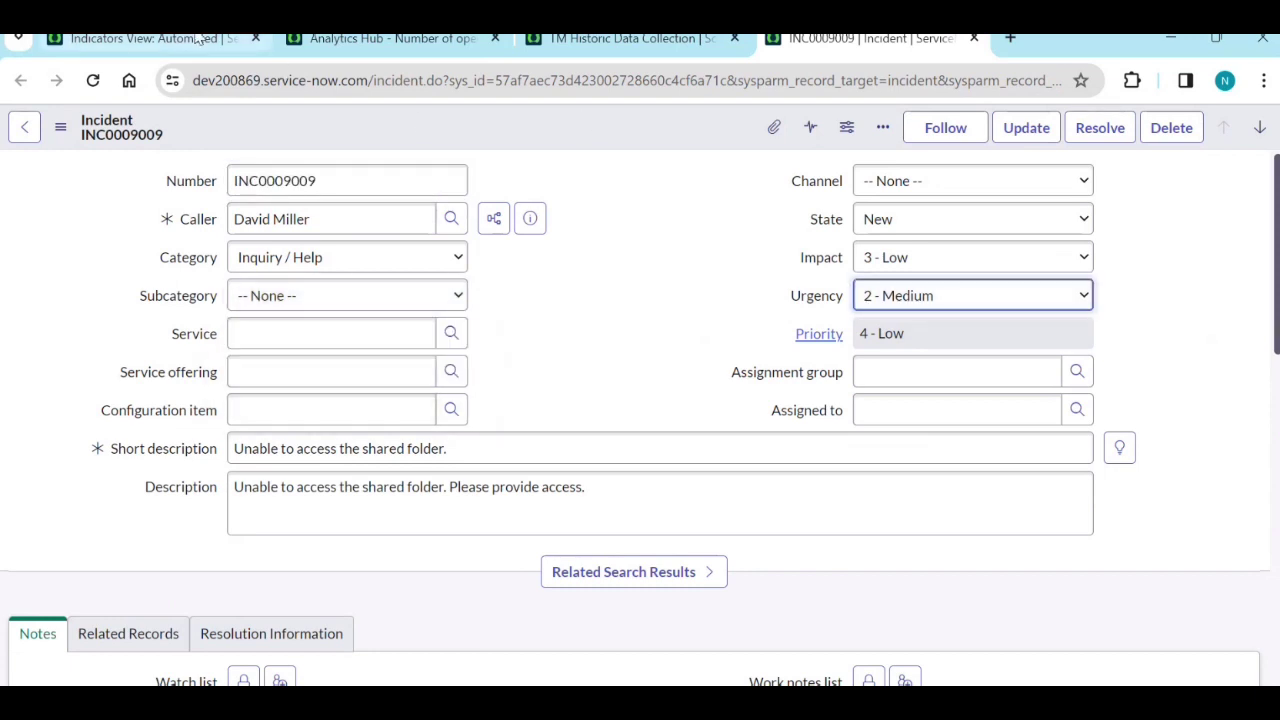
Step: Find the Incident module from the indicators page and open the list of all incidents in a new tab
click(160, 38)
click(214, 131)
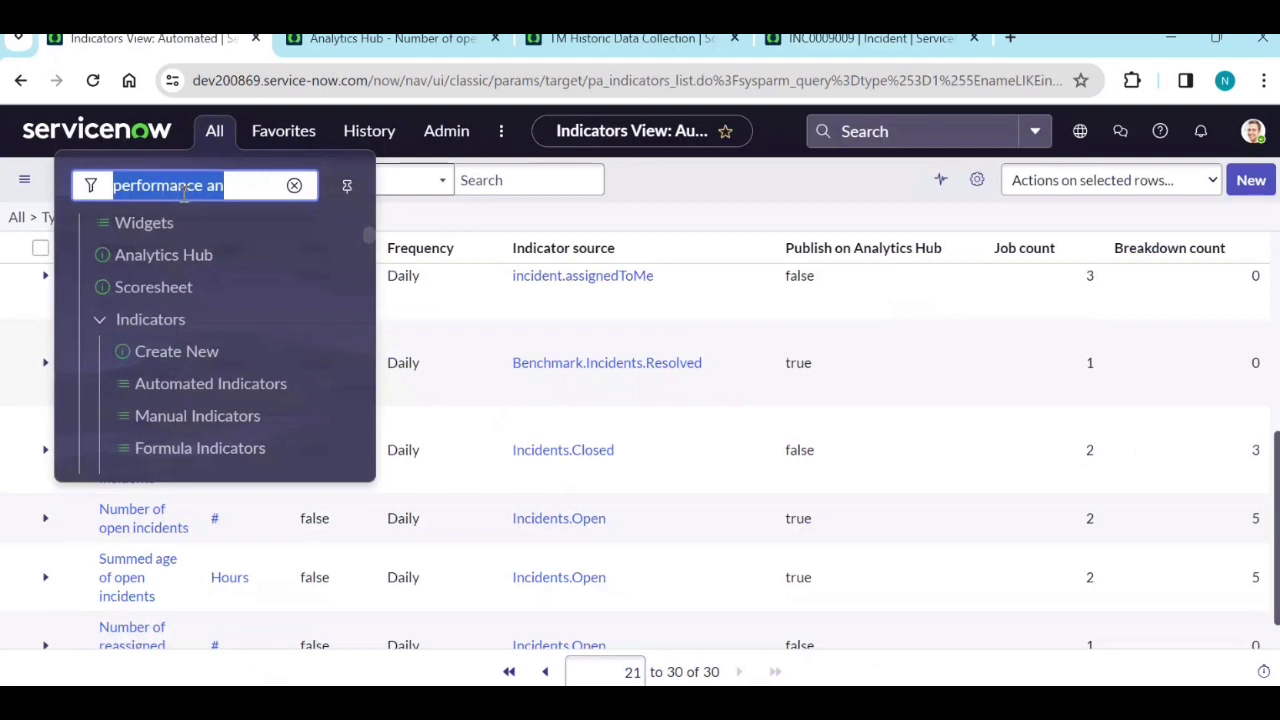
text(incidents)
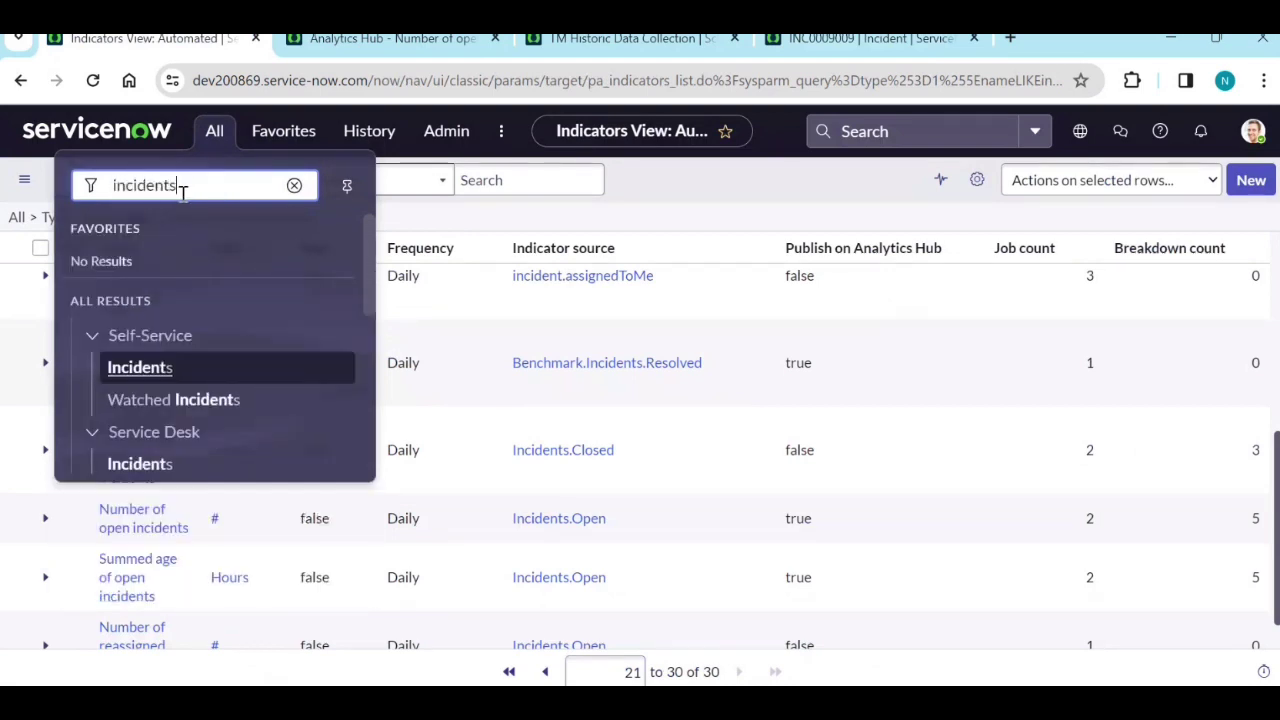
scroll(229, 286, down, 1)
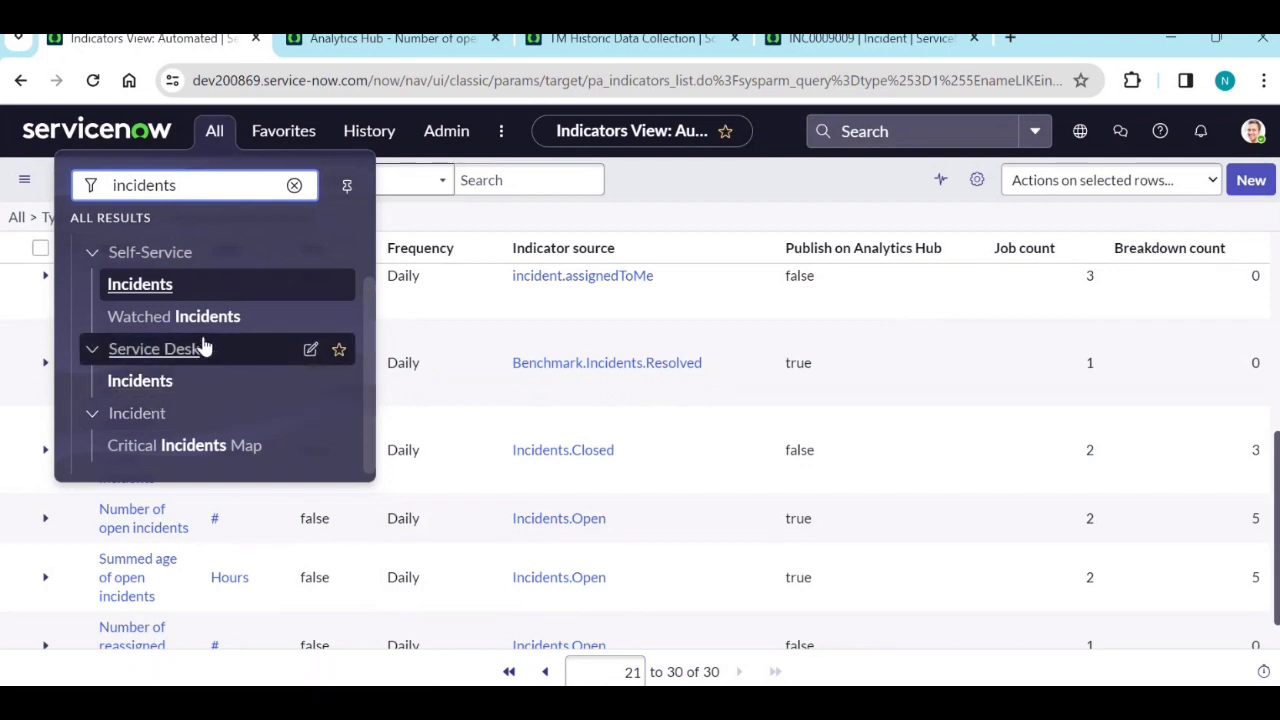
scroll(190, 400, down, 2)
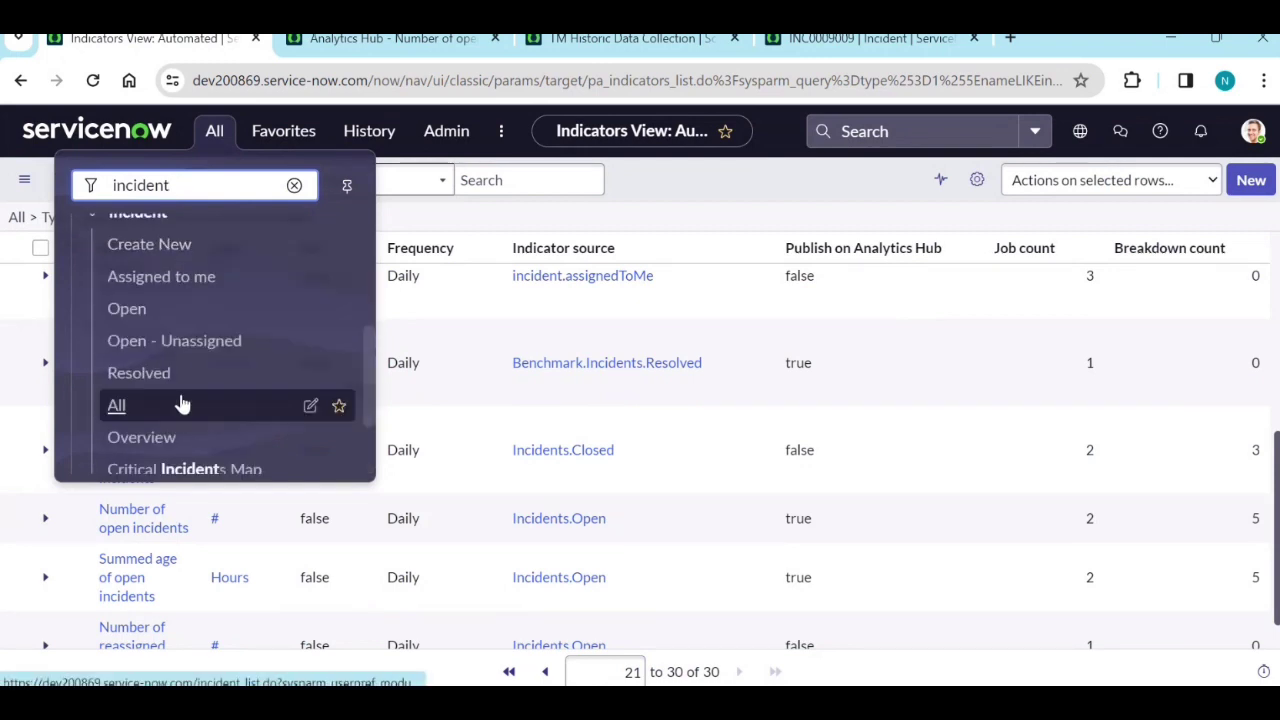
middle_click(110, 410)
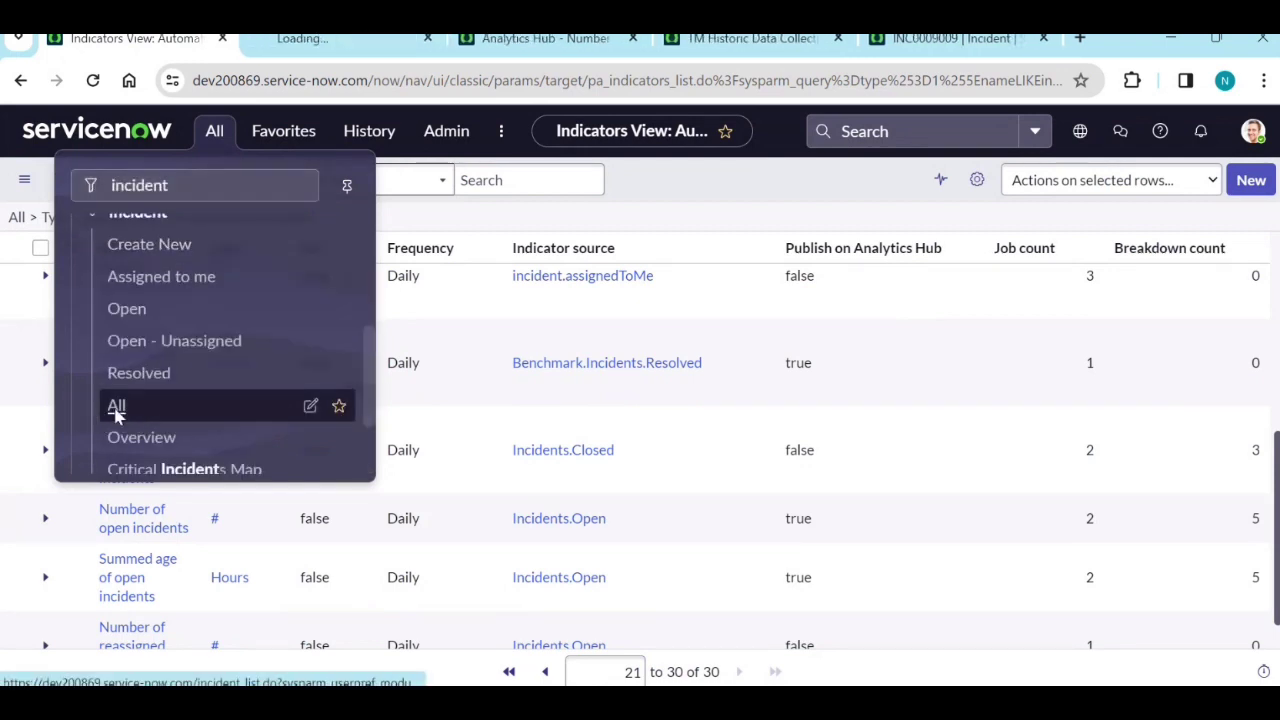
click(335, 40)
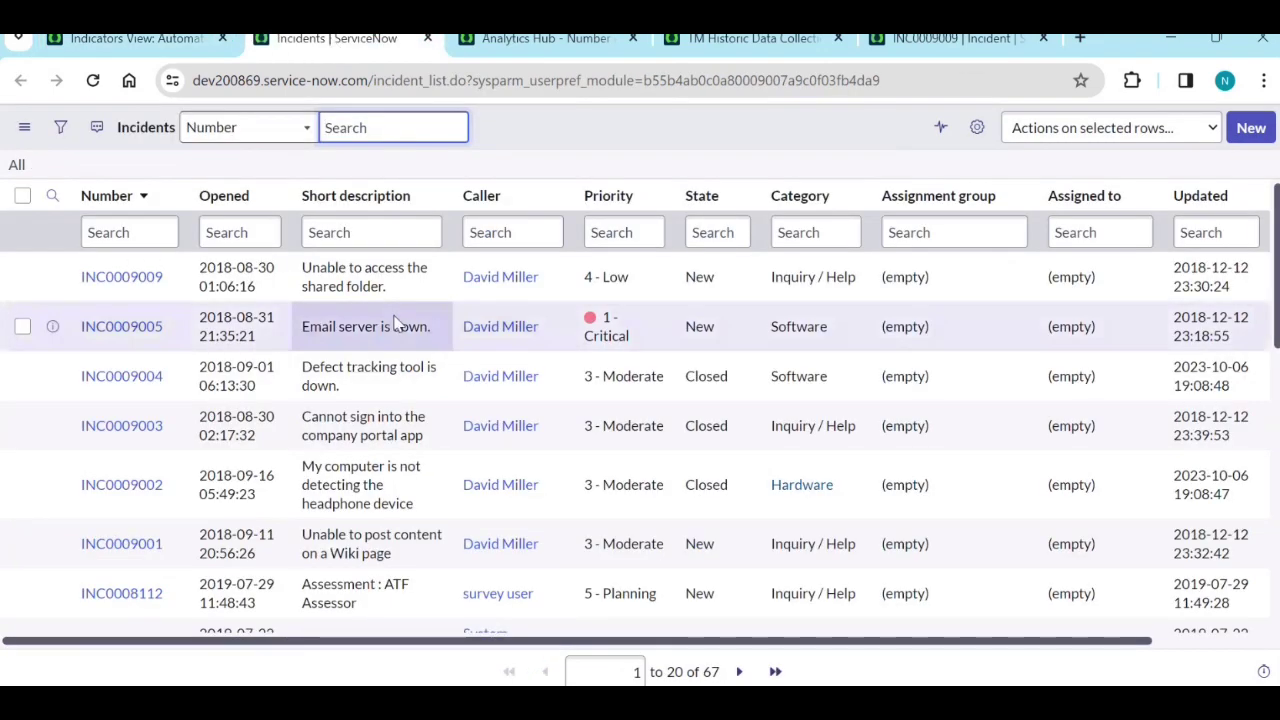
Step: Add the Subcategory column to the incident list and place it directly before Category
click(975, 127)
click(517, 331)
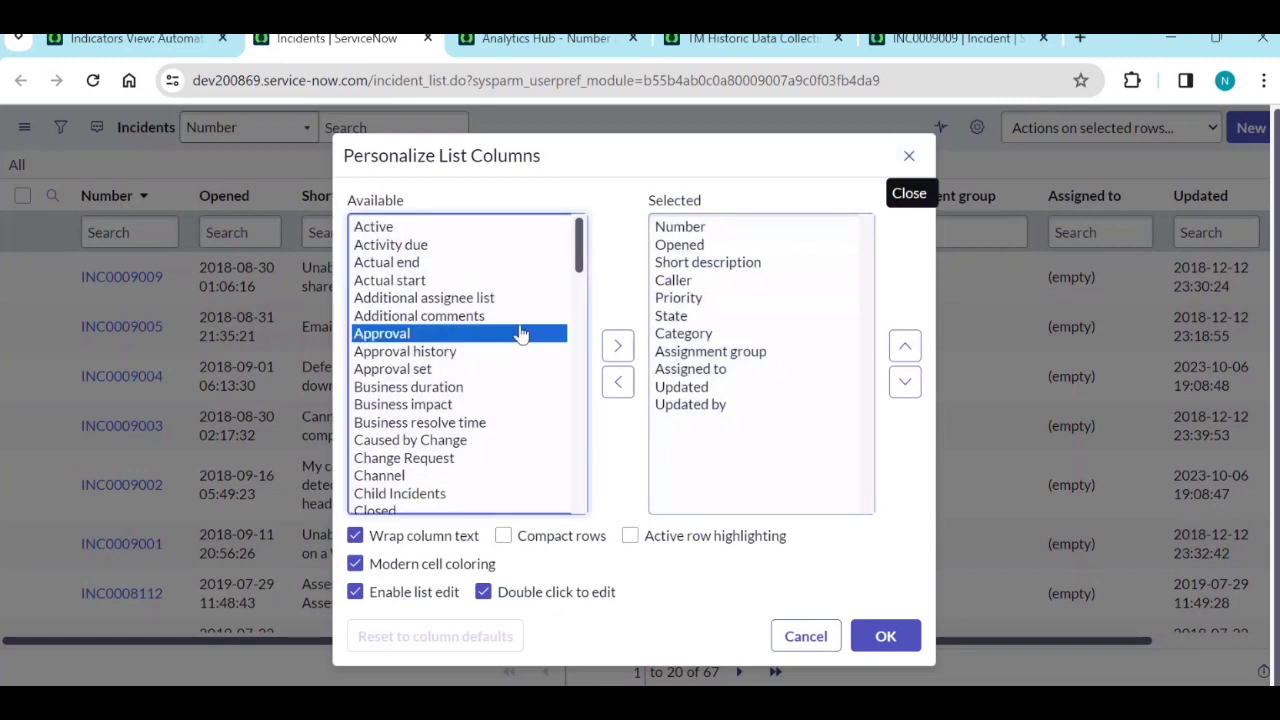
text(su)
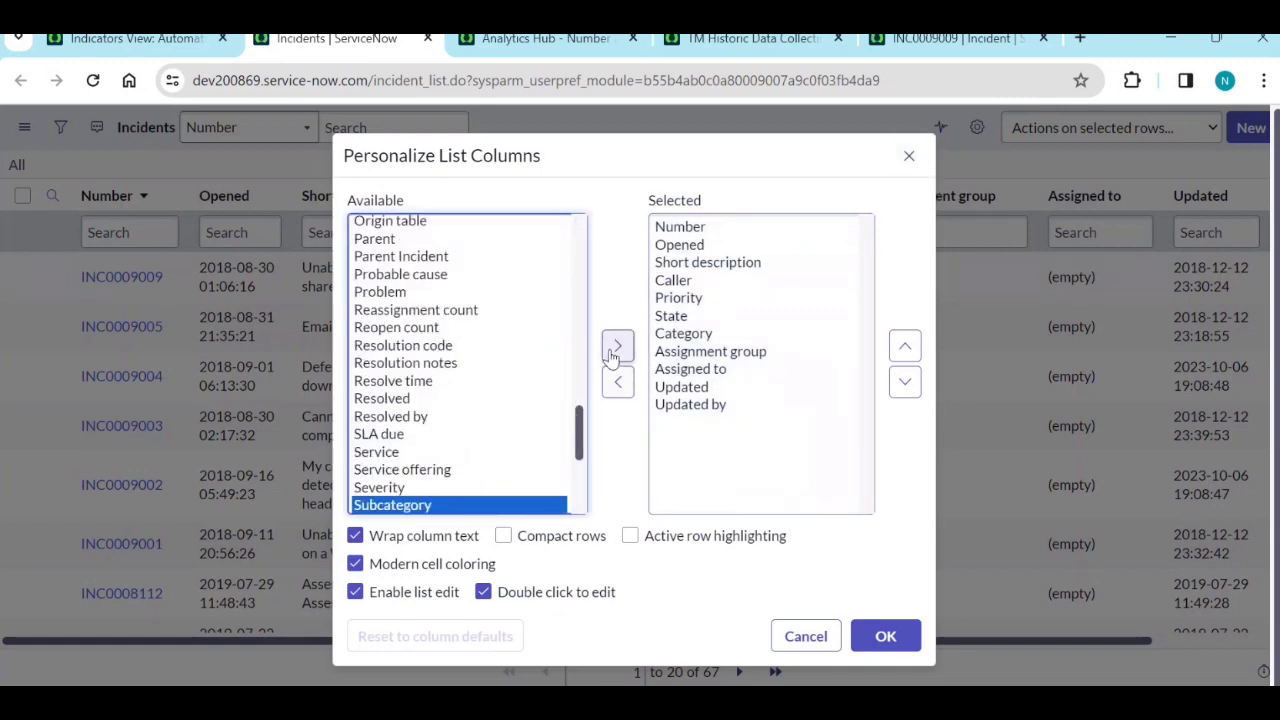
click(617, 346)
click(904, 350)
click(904, 350)
click(904, 350)
click(904, 350)
click(904, 350)
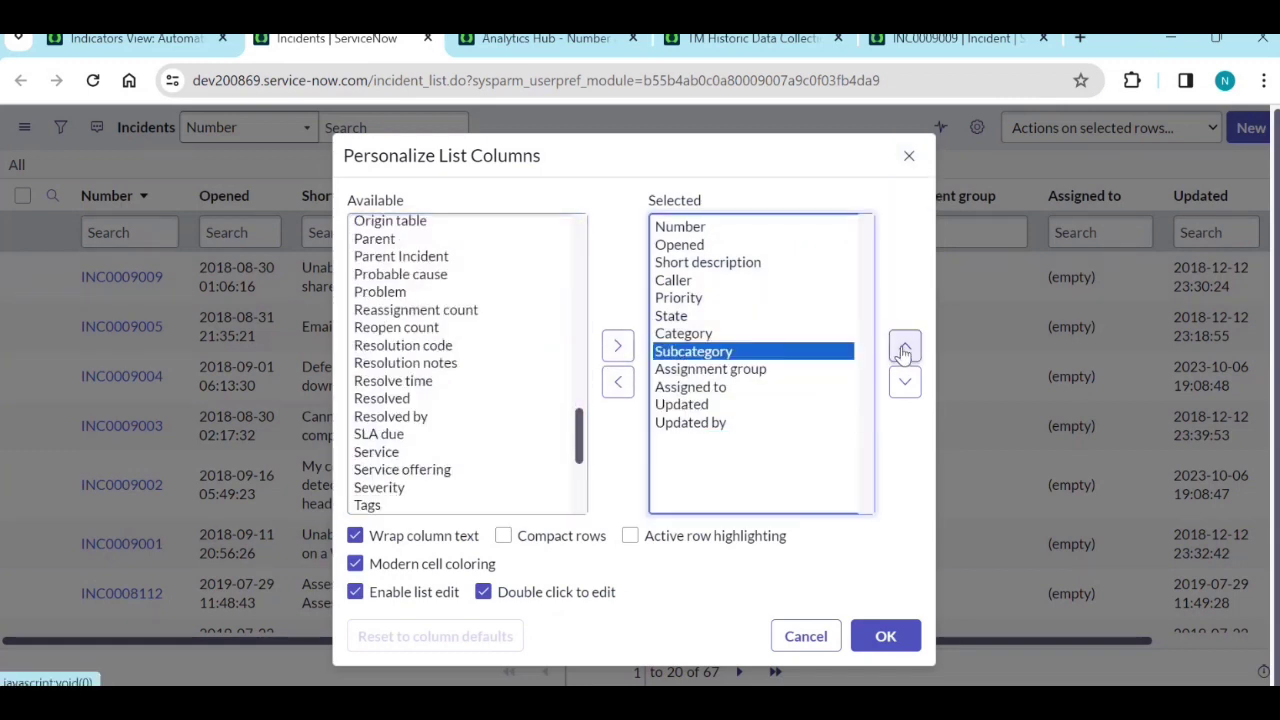
click(904, 350)
click(886, 636)
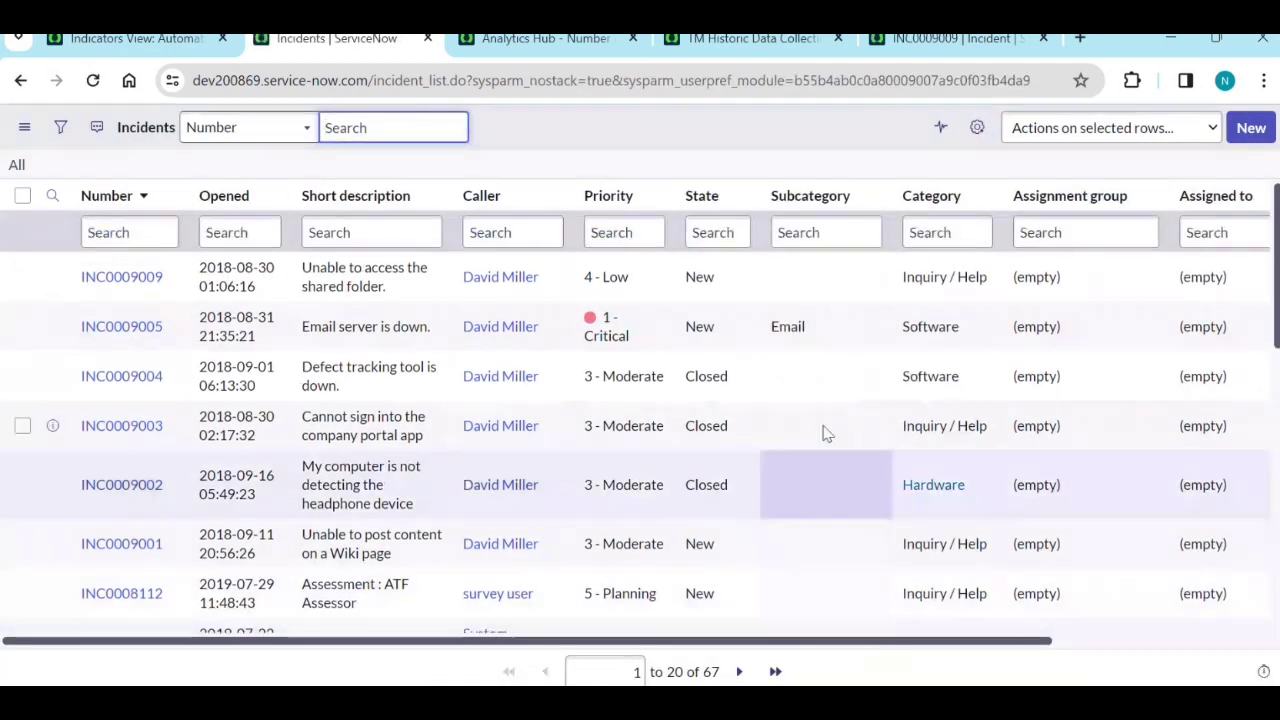
Step: Filter the incident list to State New and review the Subcategory values
right_click(707, 289)
click(720, 298)
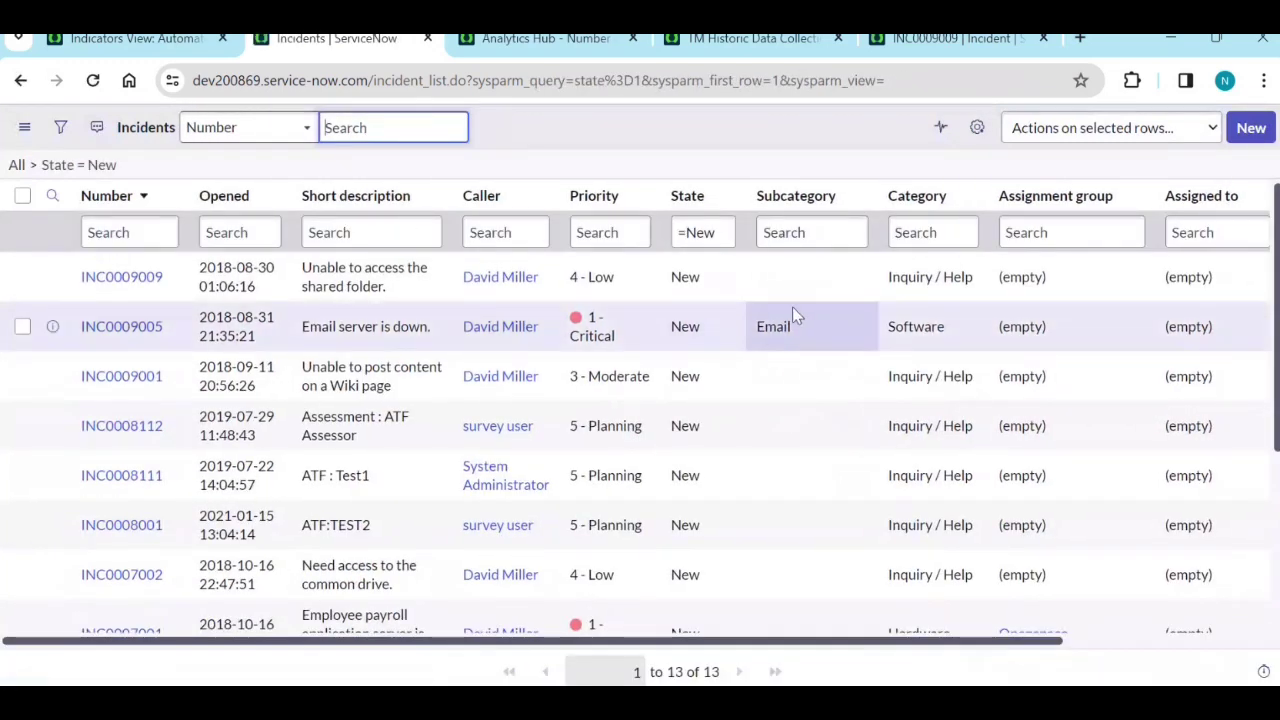
scroll(785, 400, down, 3)
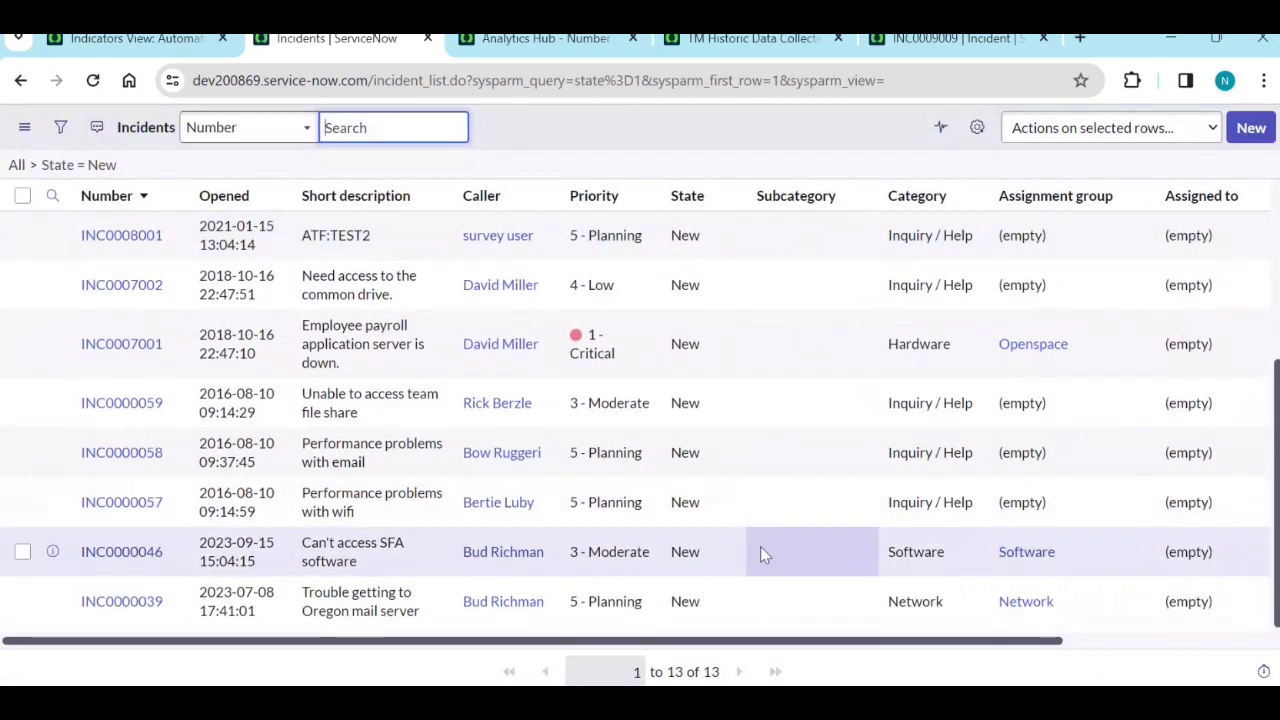
scroll(770, 535, up, 3)
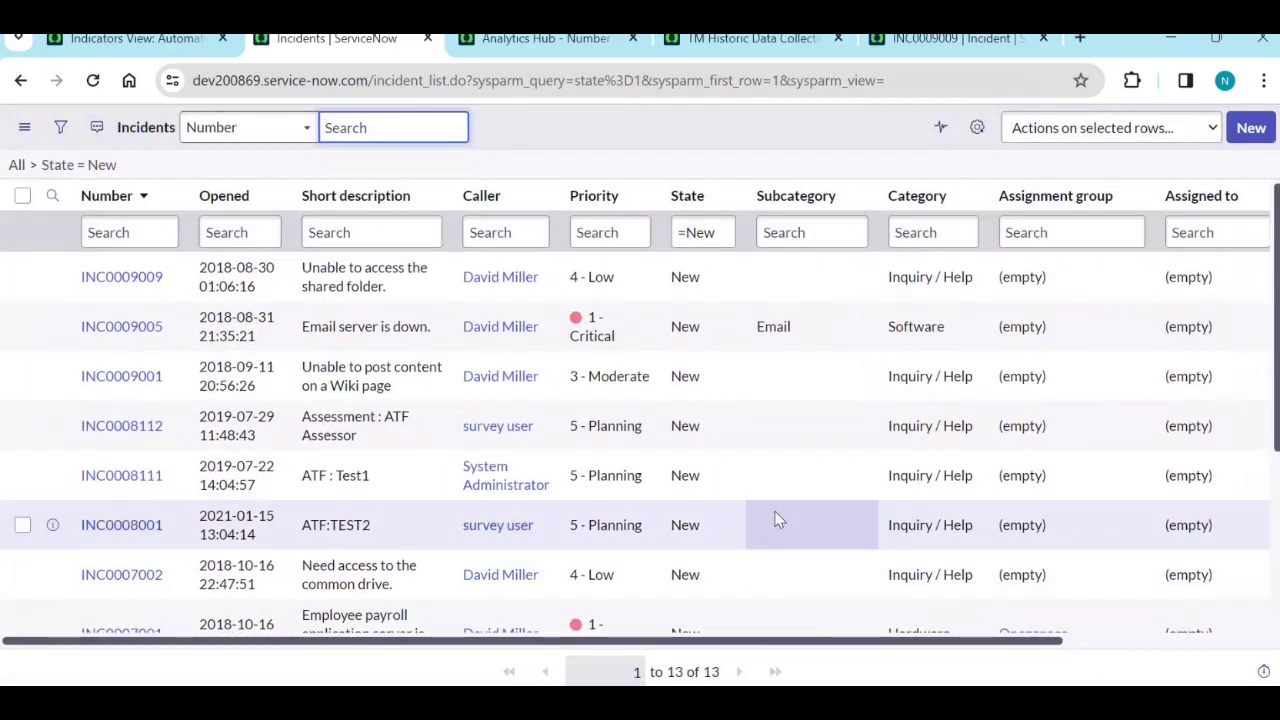
Step: Change the State condition to "is one of" New, In Progress and On Hold, run the filter and review the Subcategory values
click(60, 130)
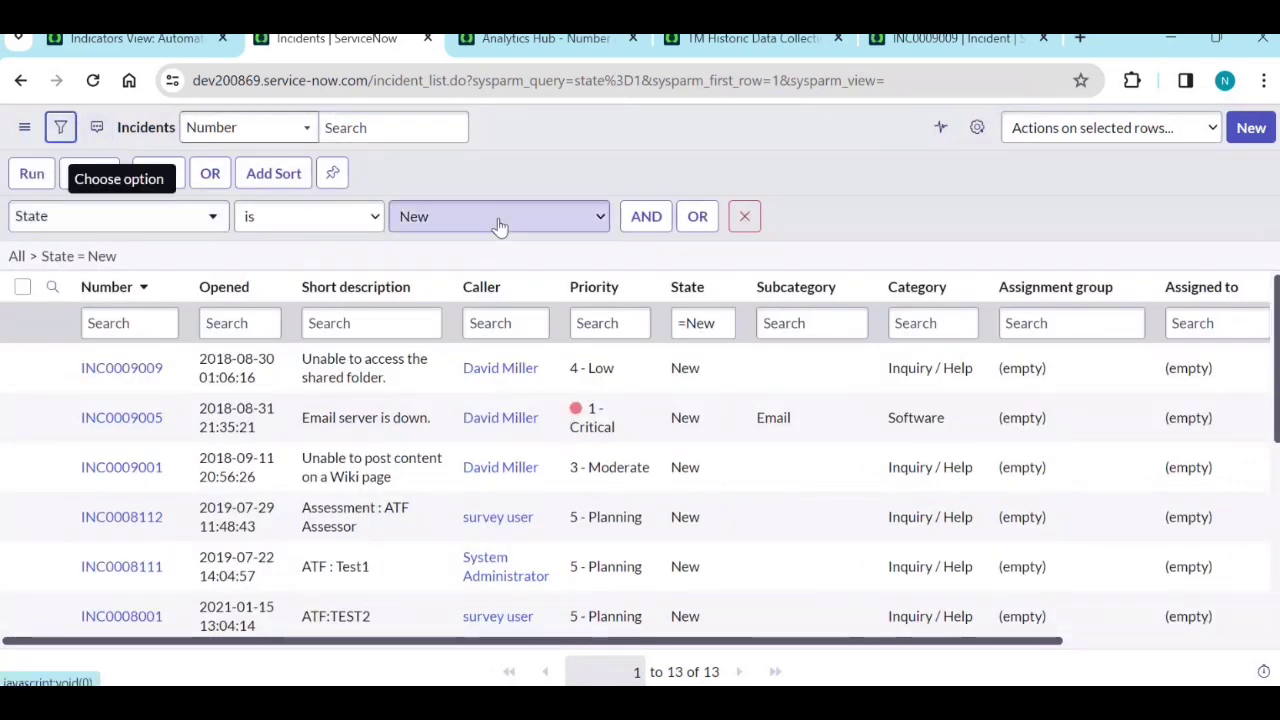
click(308, 216)
click(315, 260)
click(315, 230)
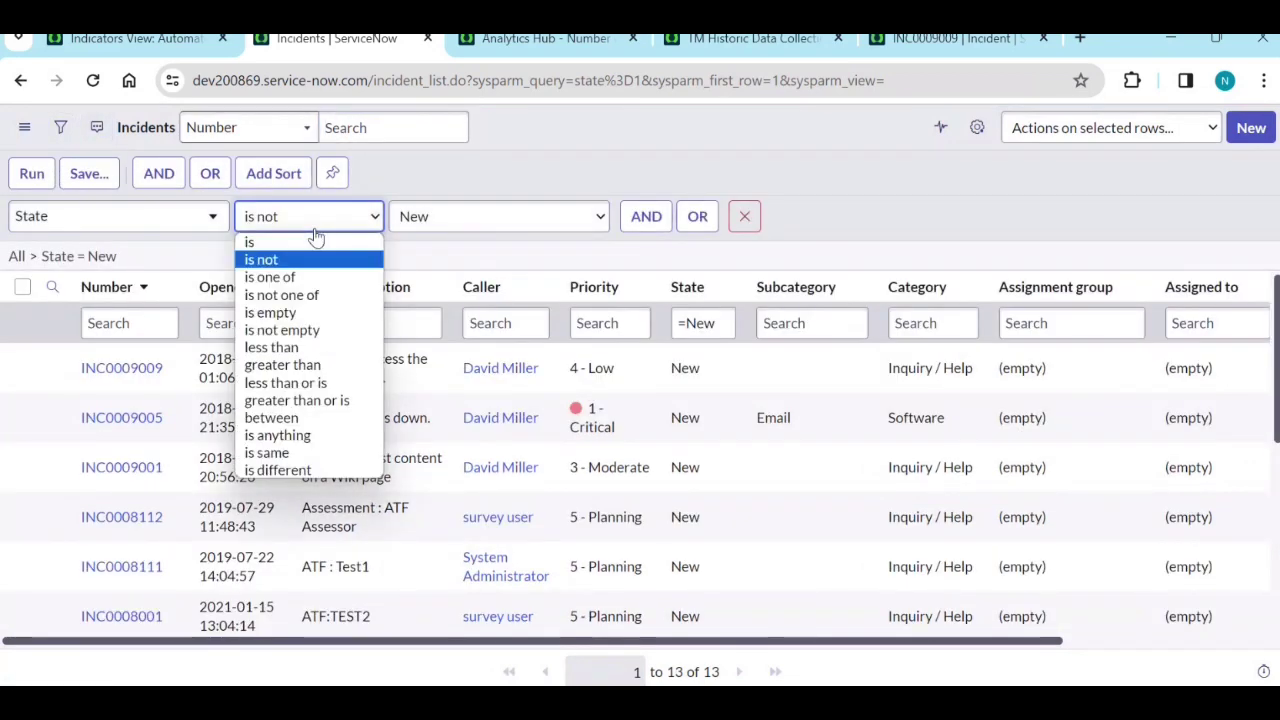
click(270, 277)
ctrl+click(460, 248)
click(31, 173)
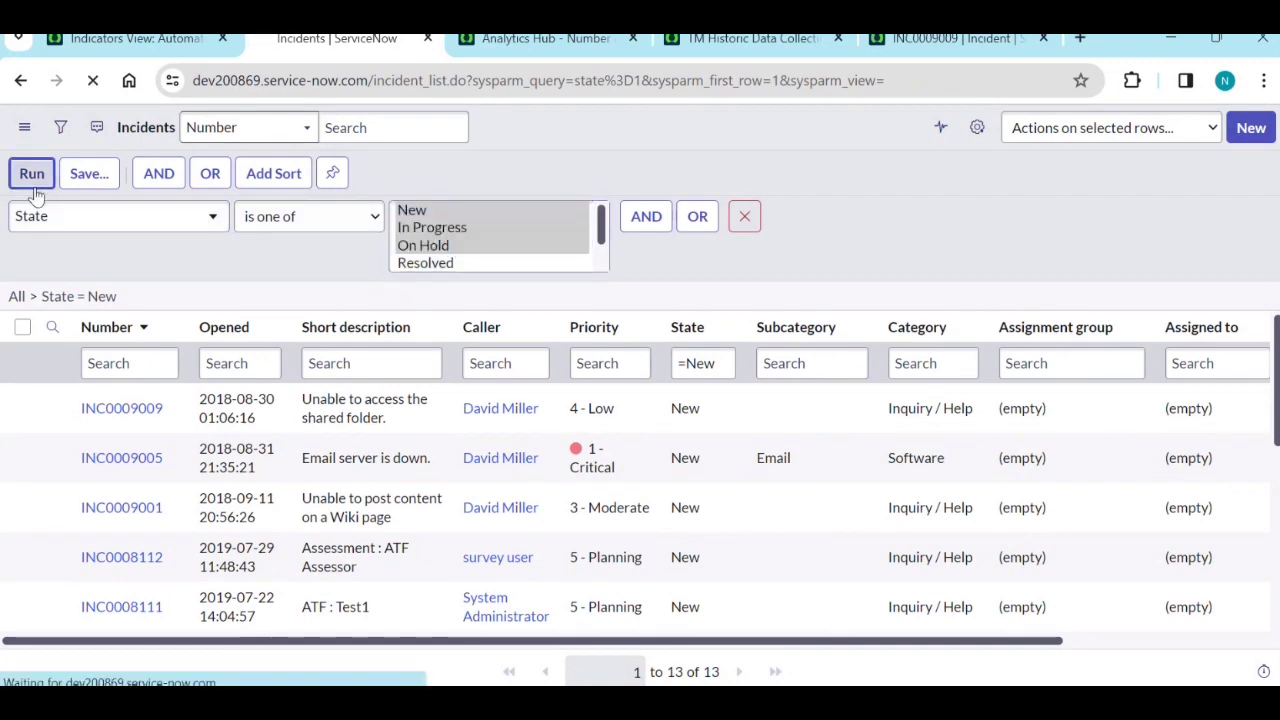
scroll(786, 457, down, 10)
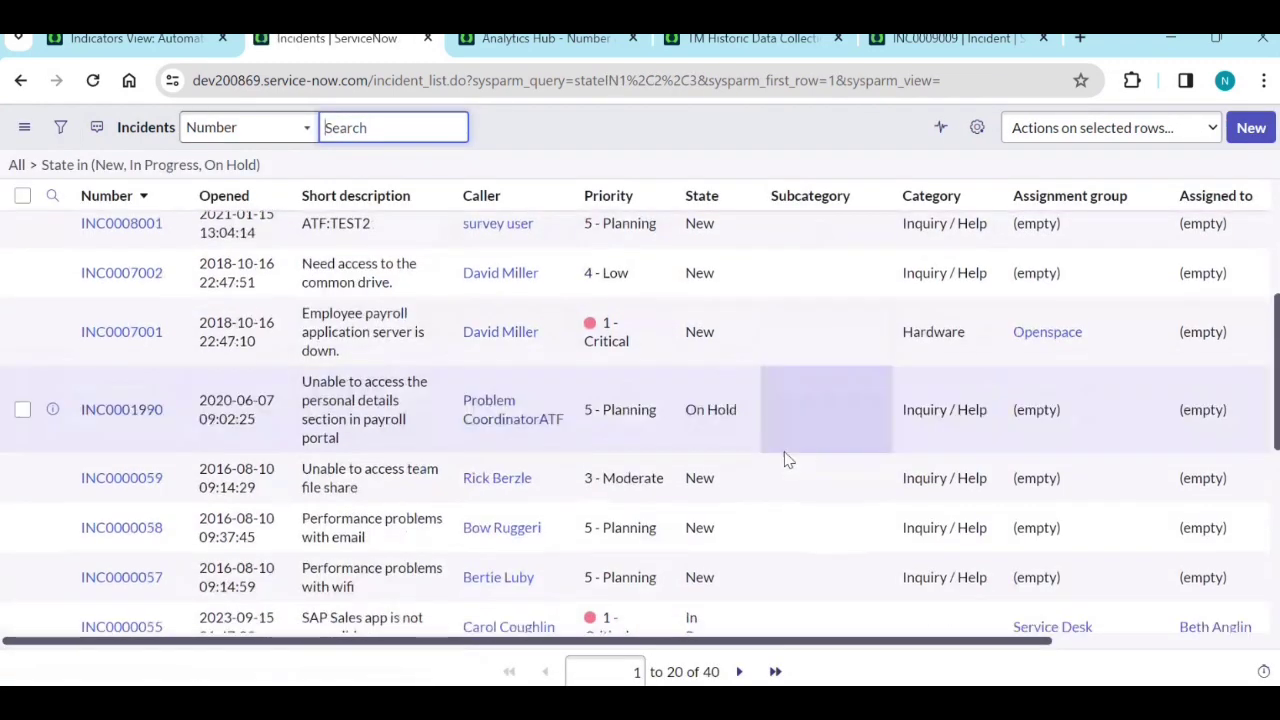
scroll(785, 485, up, 10)
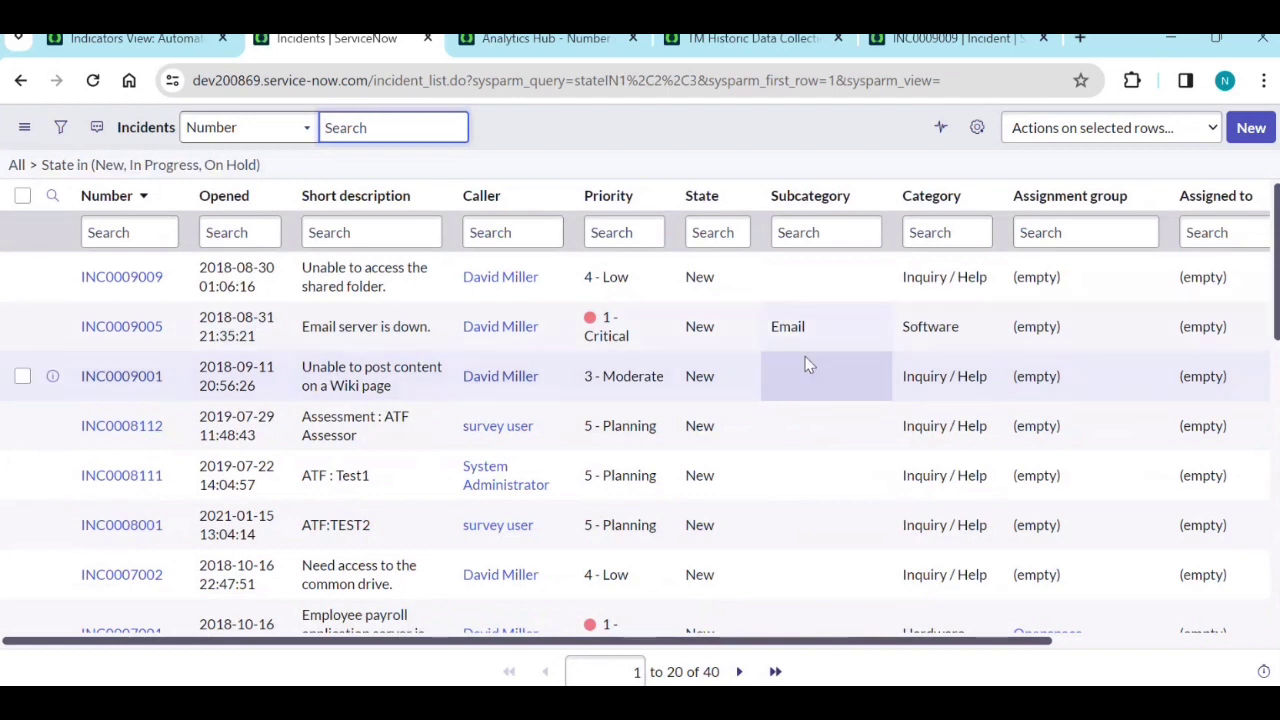
Step: Set the Subcategory of incident INC0009009 to Antivirus directly in the list and save it
double_click(799, 287)
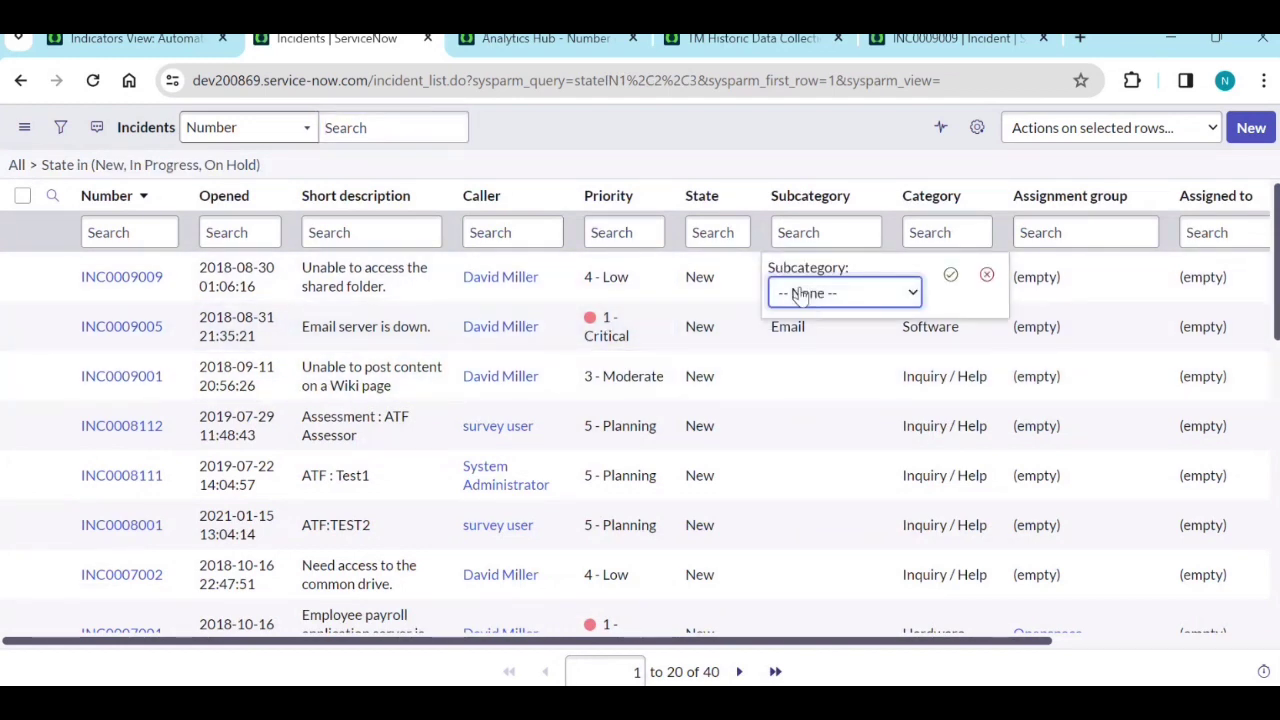
click(799, 293)
click(808, 337)
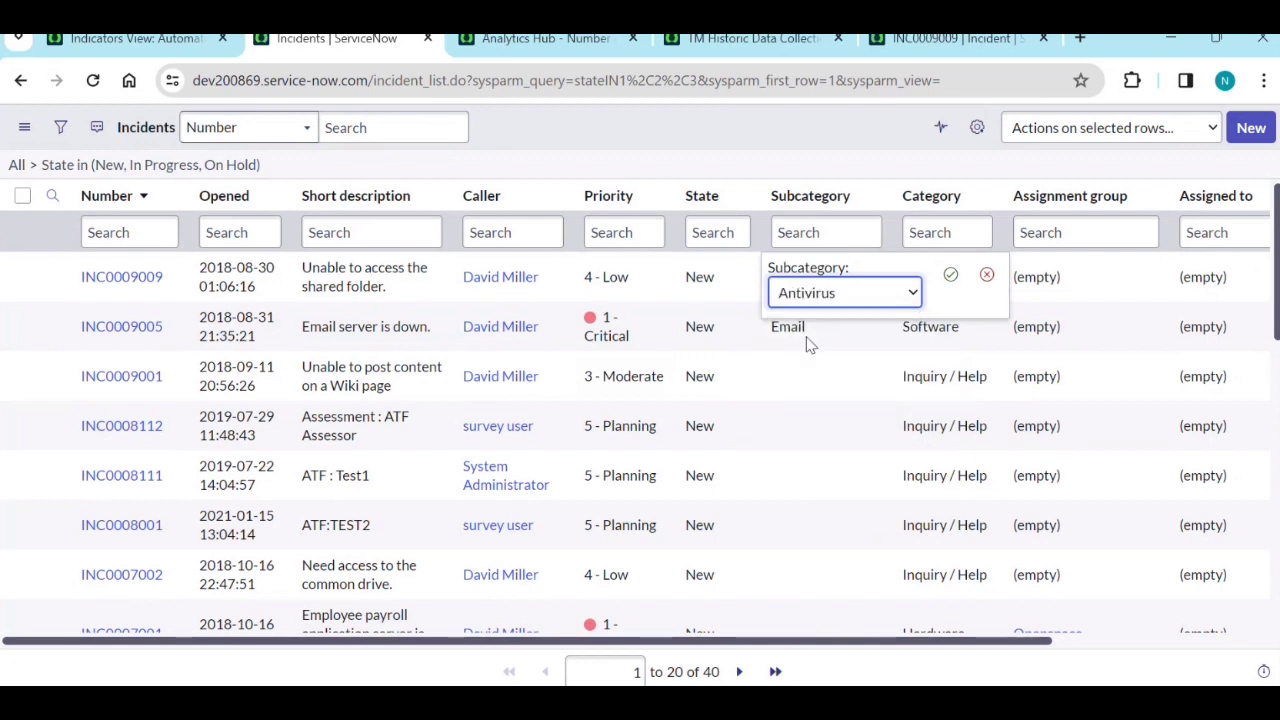
click(951, 277)
Step: Set the Subcategory of incidents INC0009001, INC0008112 and INC0008111 to Email in one bulk list edit that includes INC0009005
drag(804, 378, 820, 470)
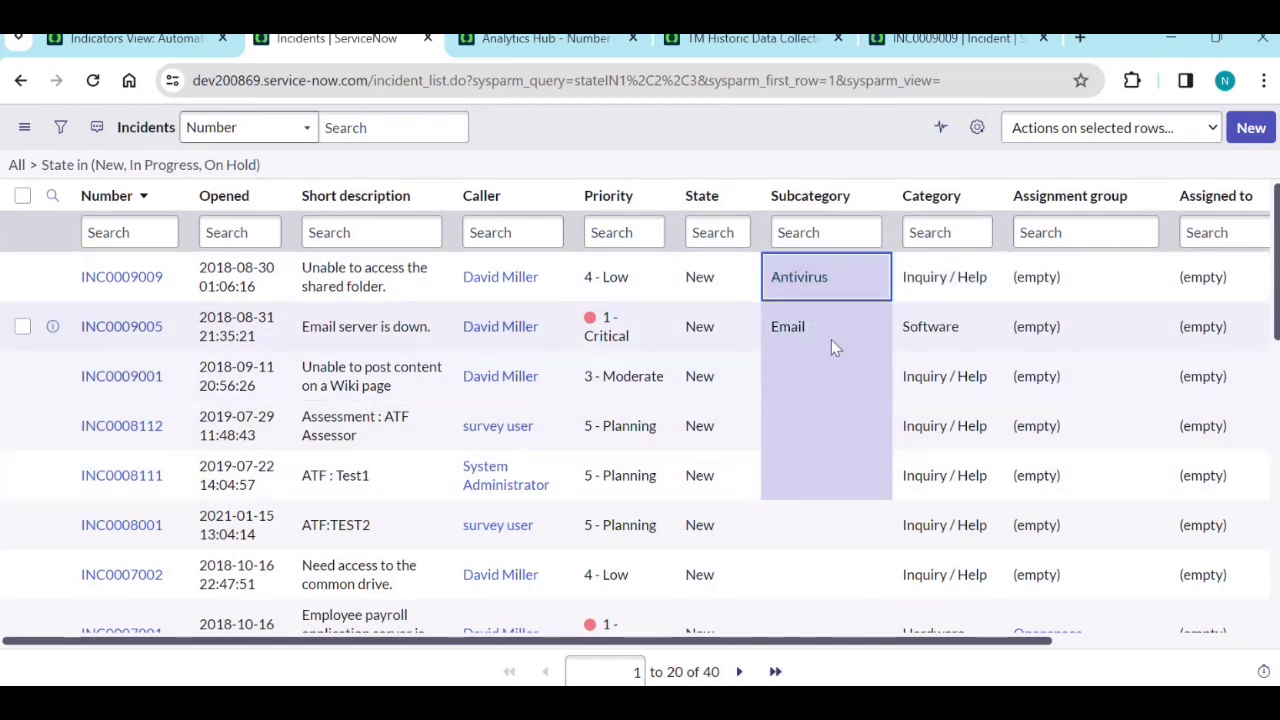
double_click(833, 328)
click(930, 336)
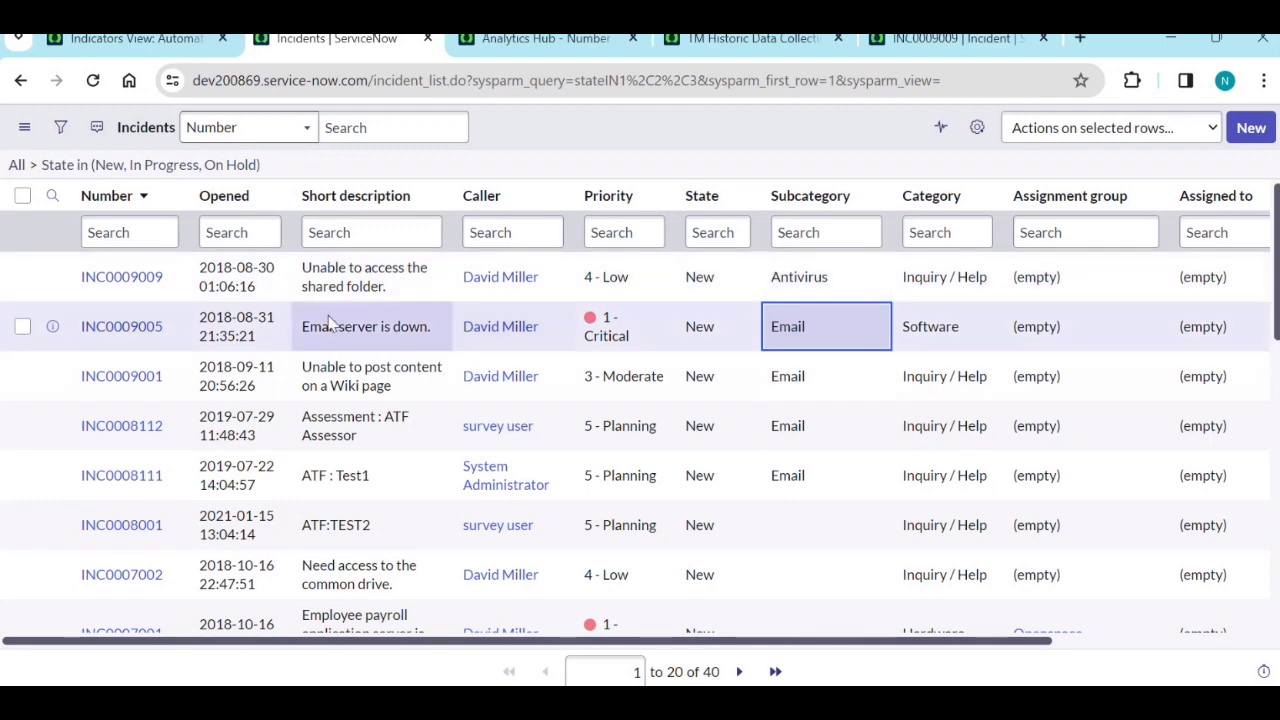
shift+click(770, 374)
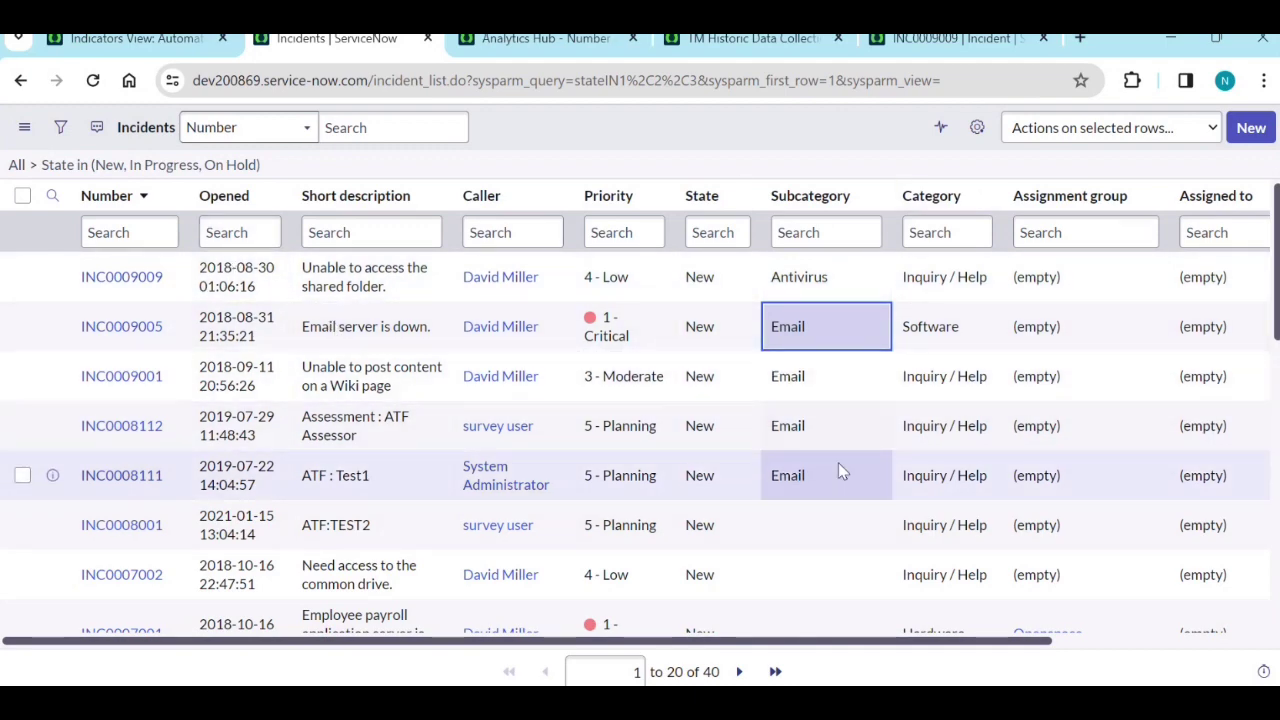
Step: Set the Subcategory of incidents INC0007001, INC0001990, INC0000059 and INC0000058 to Internal Application in one bulk list edit
scroll(838, 470, down, 1)
scroll(823, 430, down, 1)
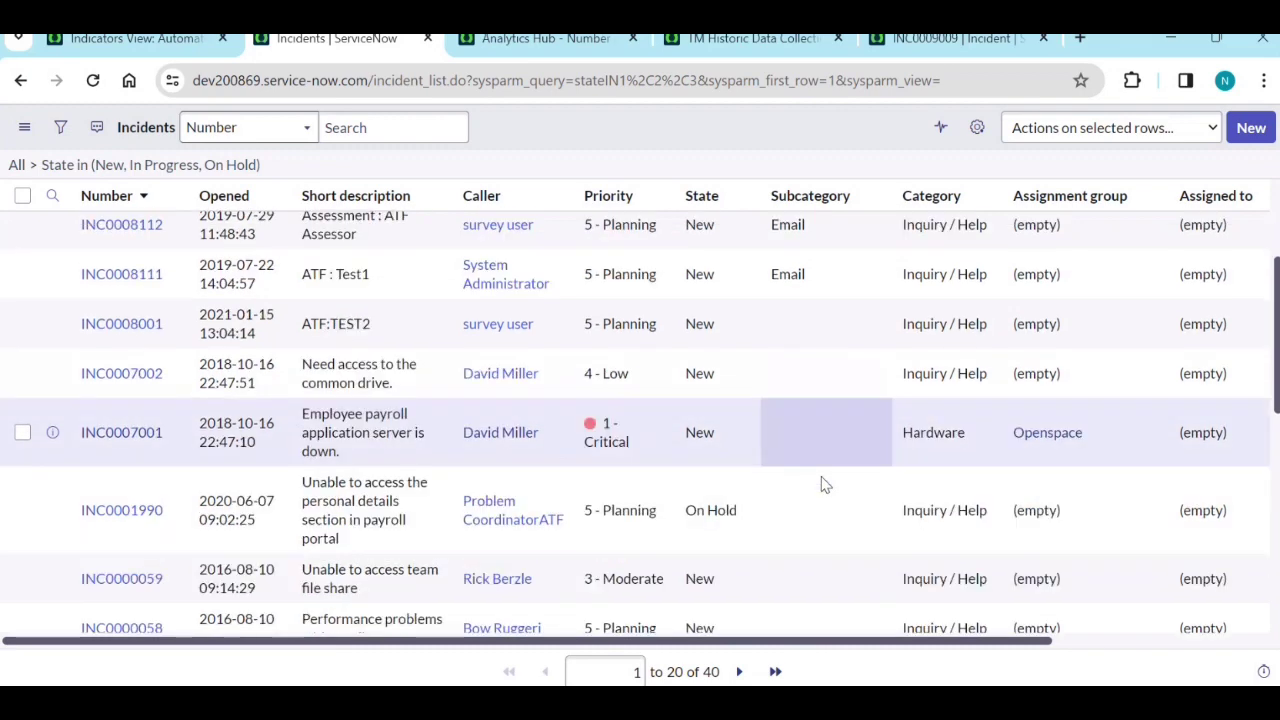
scroll(821, 476, down, 3)
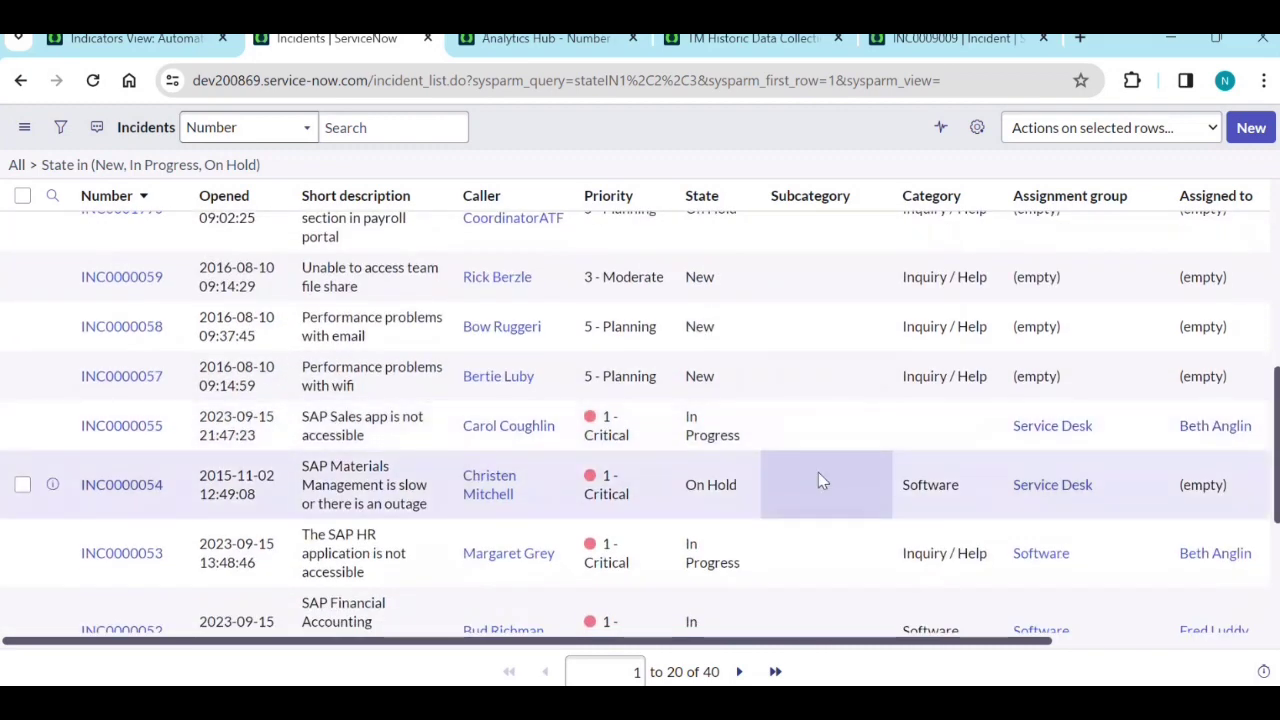
scroll(818, 480, up, 4)
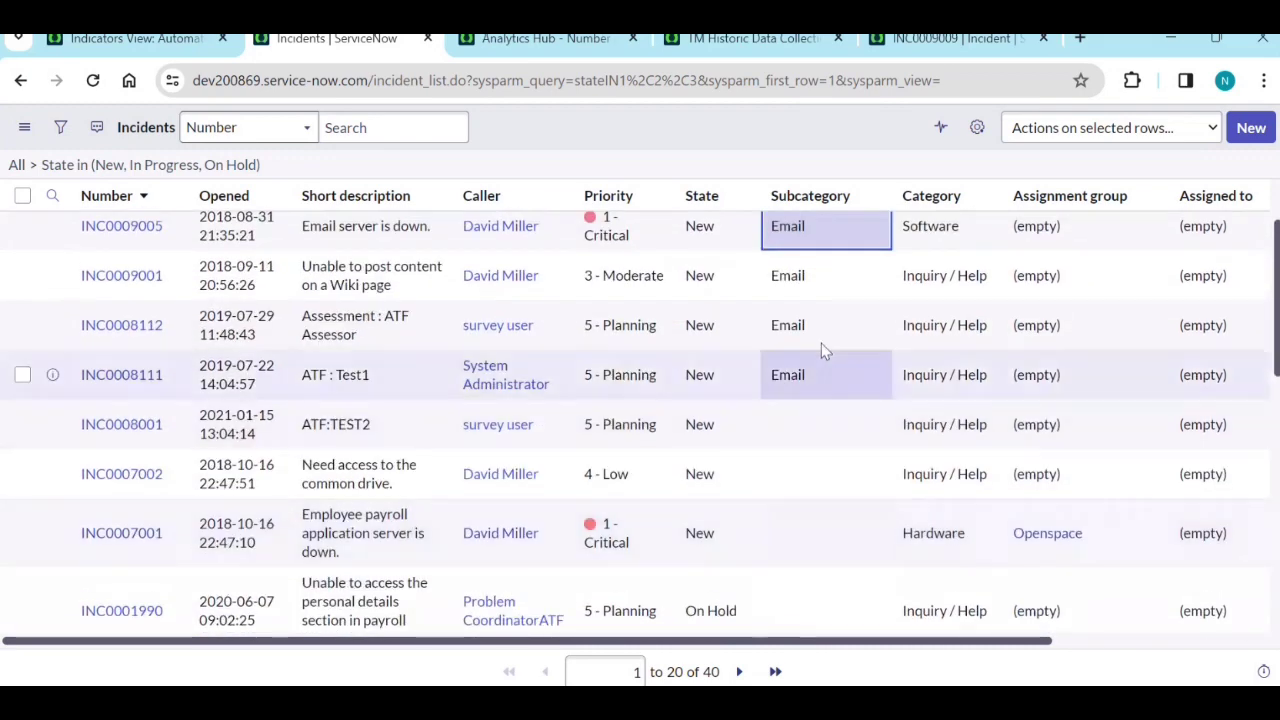
scroll(776, 455, down, 1)
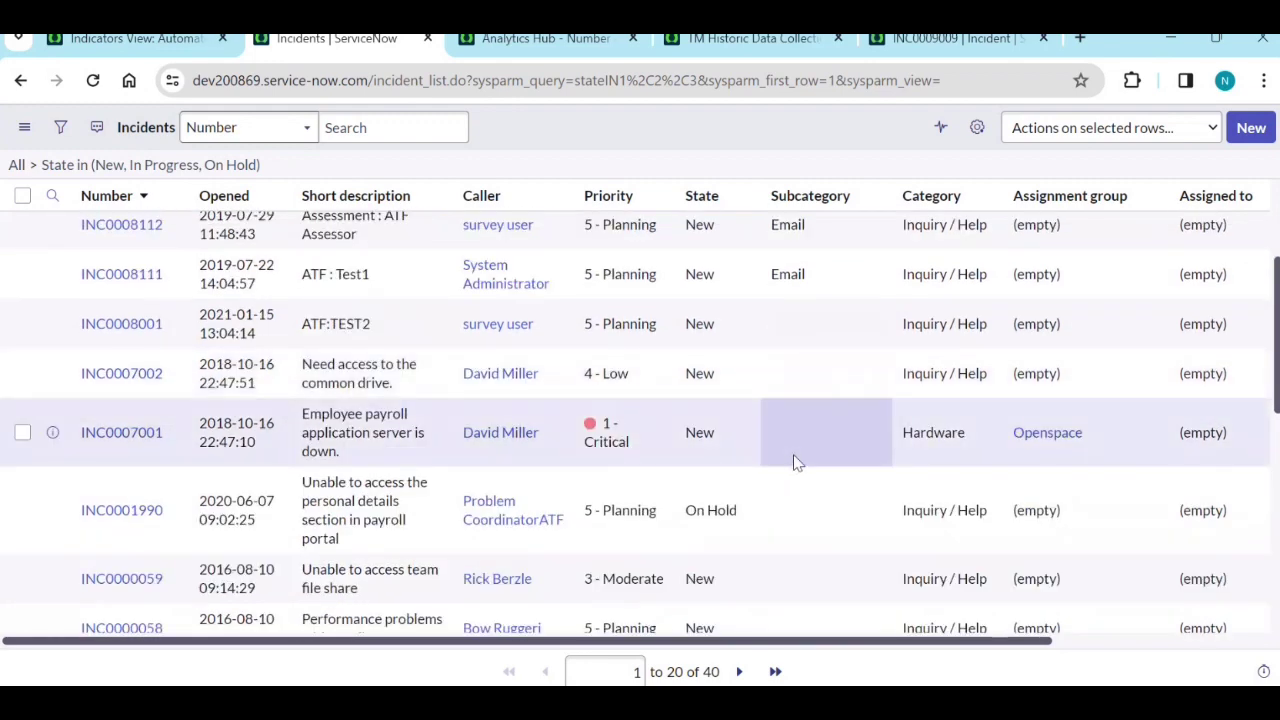
drag(794, 473, 782, 399)
scroll(782, 399, down, 1)
scroll(782, 399, down, 2)
double_click(883, 440)
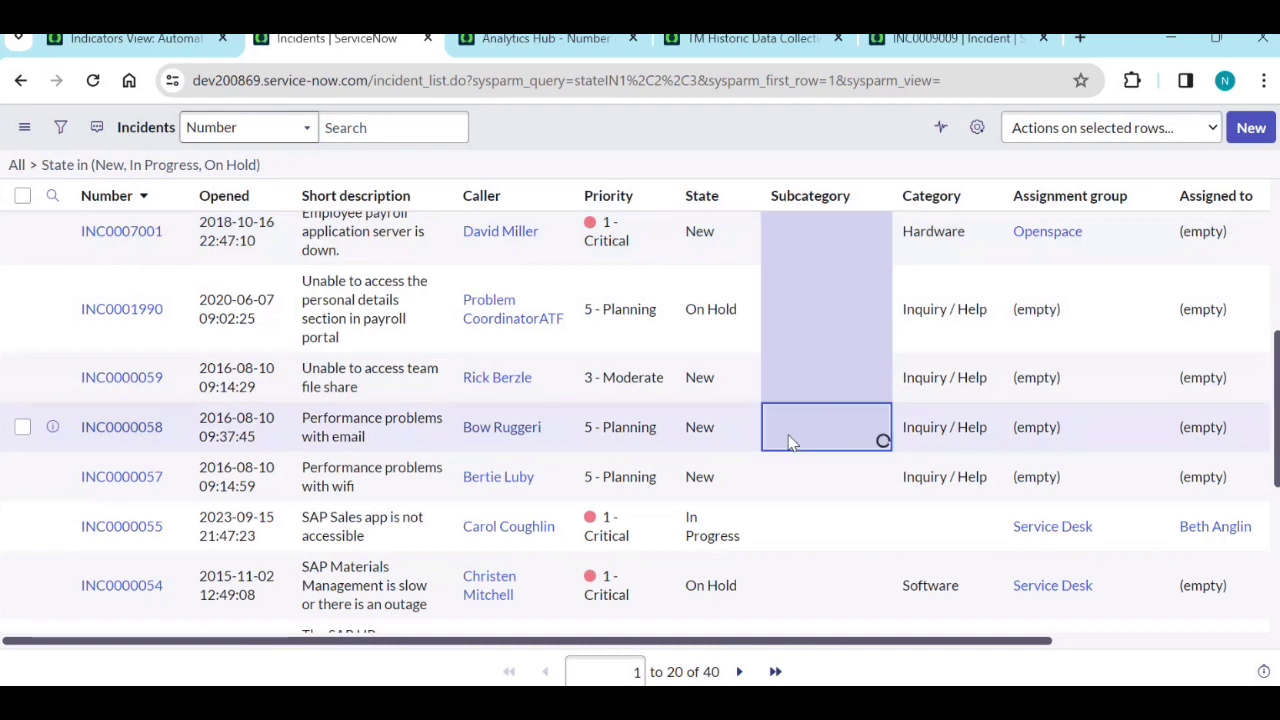
click(844, 442)
click(794, 521)
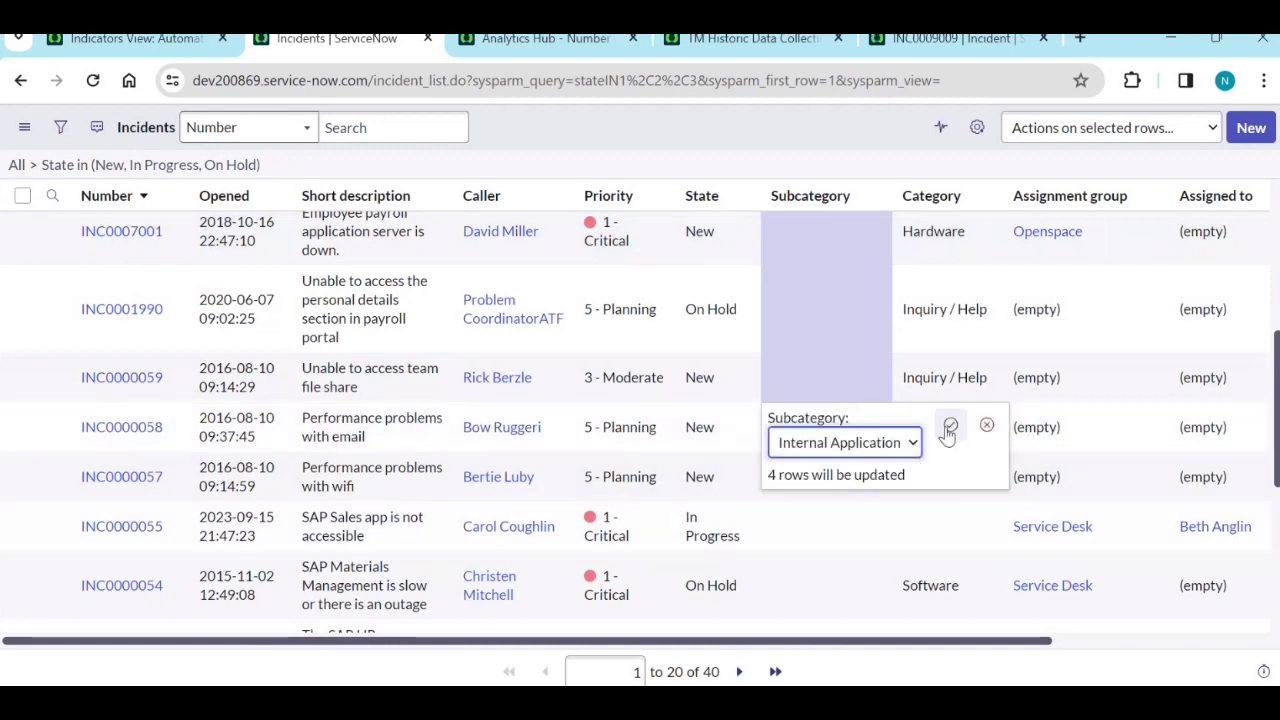
click(950, 425)
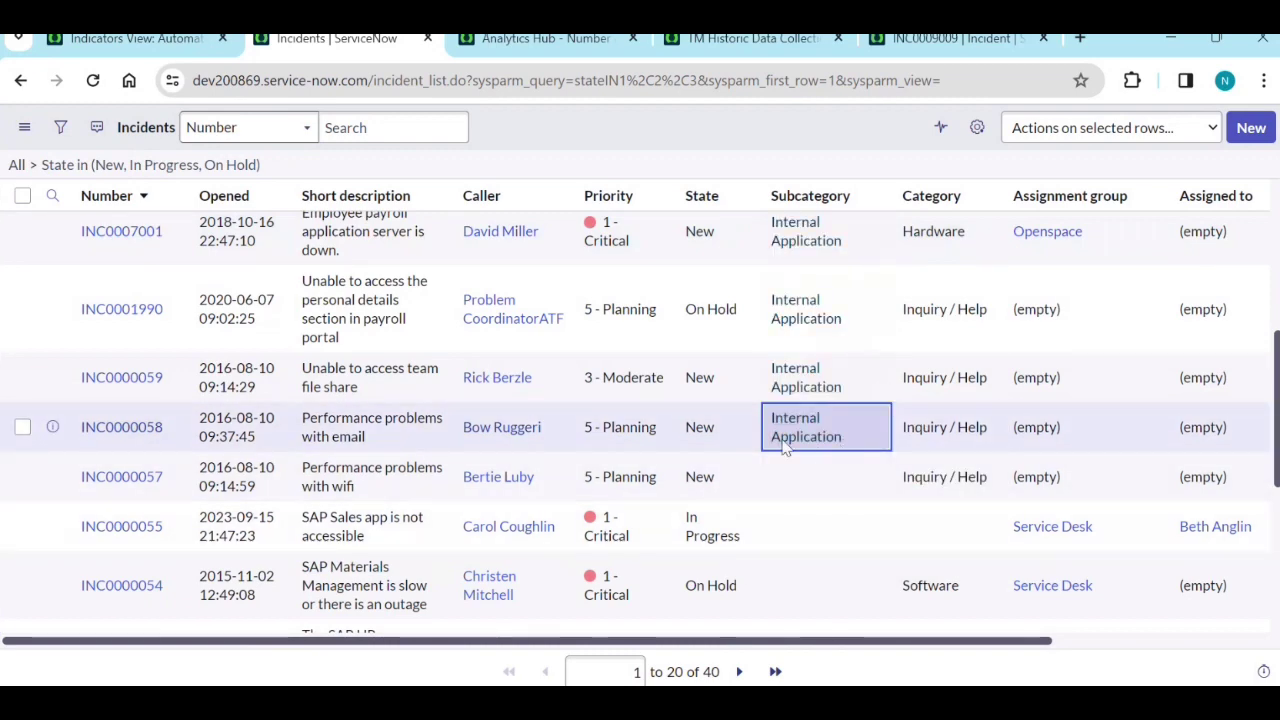
Step: Review the updated Subcategory values across the open incidents list
scroll(785, 448, up, 5)
scroll(790, 437, down, 1)
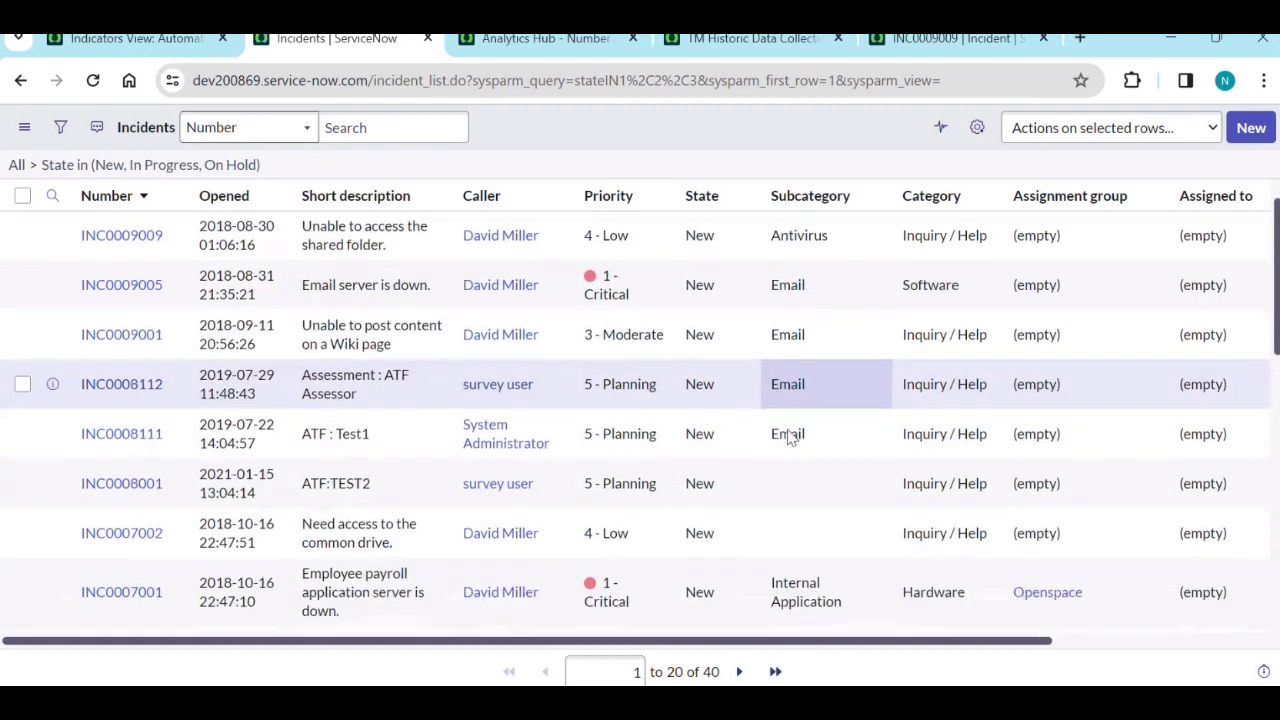
scroll(790, 437, down, 3)
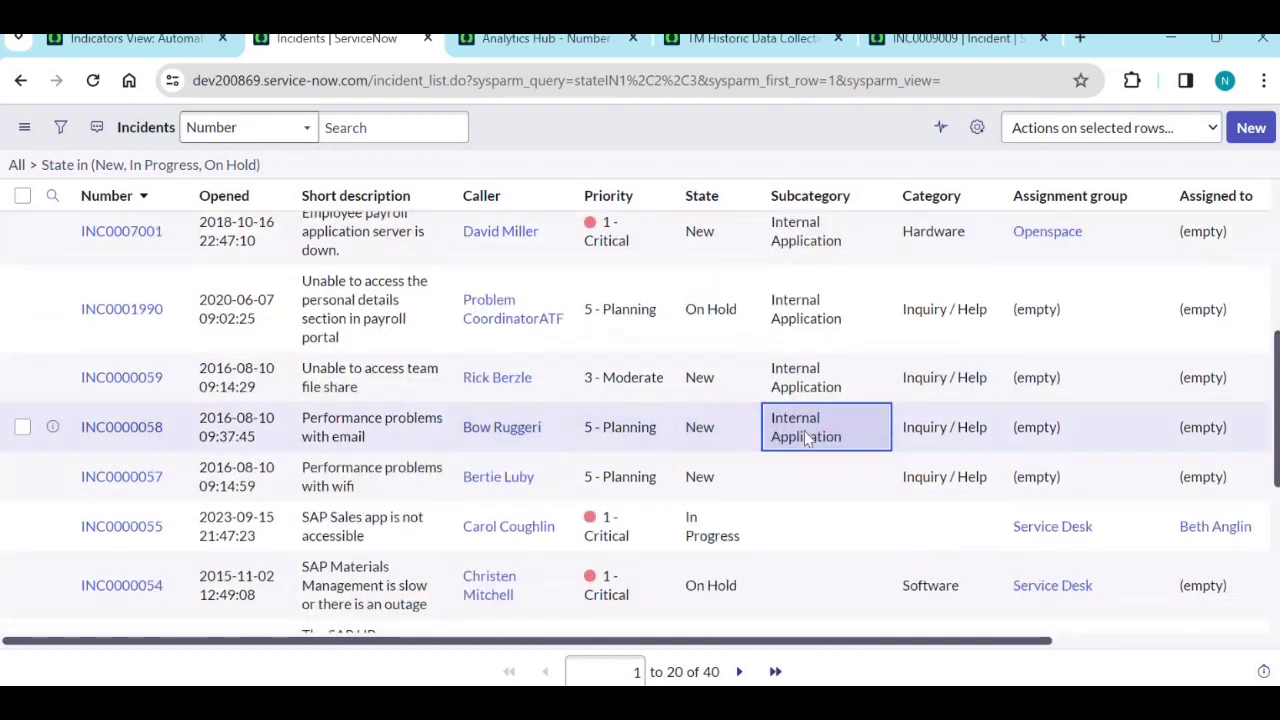
scroll(900, 430, up, 5)
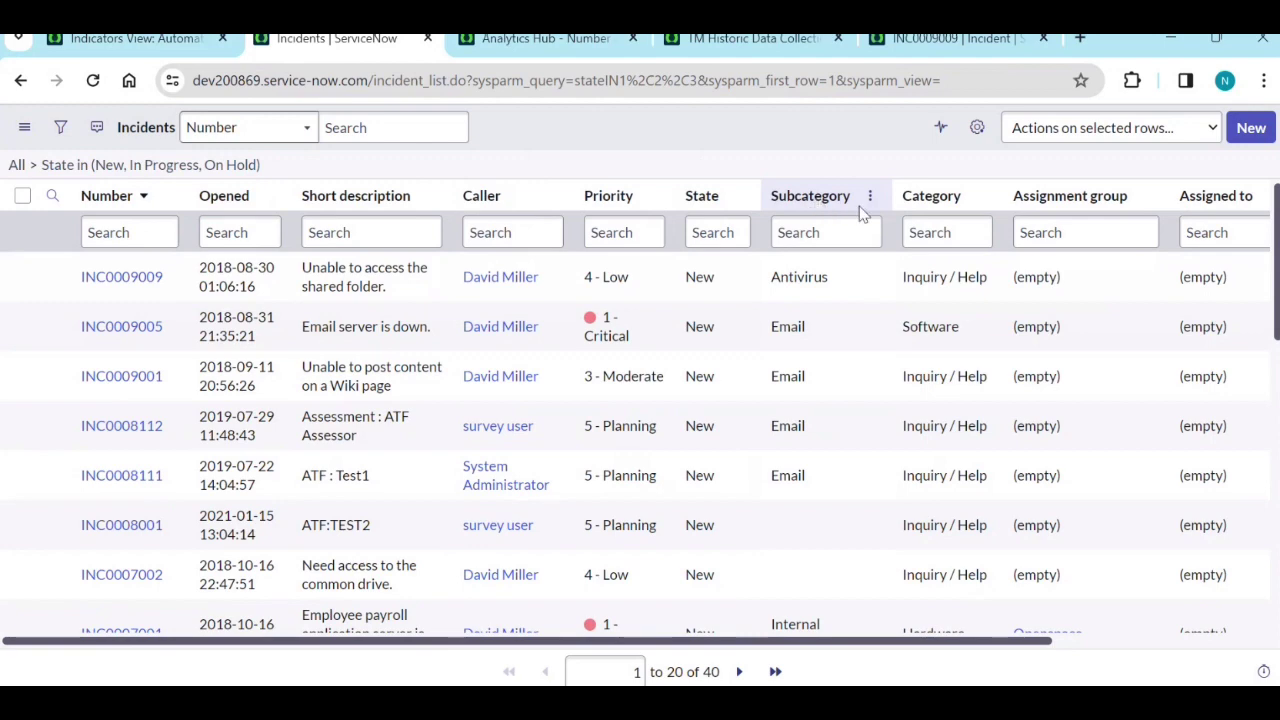
click(820, 232)
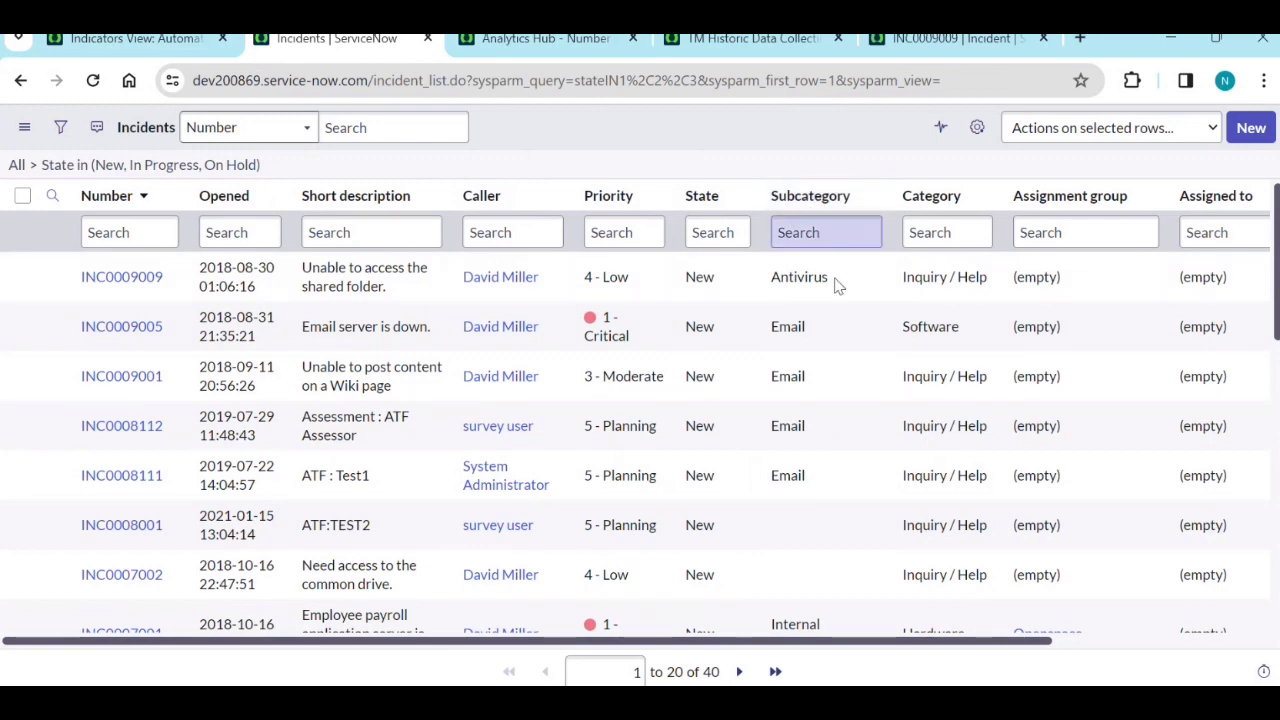
Step: Return to the indicators page, search the navigator for "break" and open the Performance Analytics form for creating a new breakdown
click(130, 38)
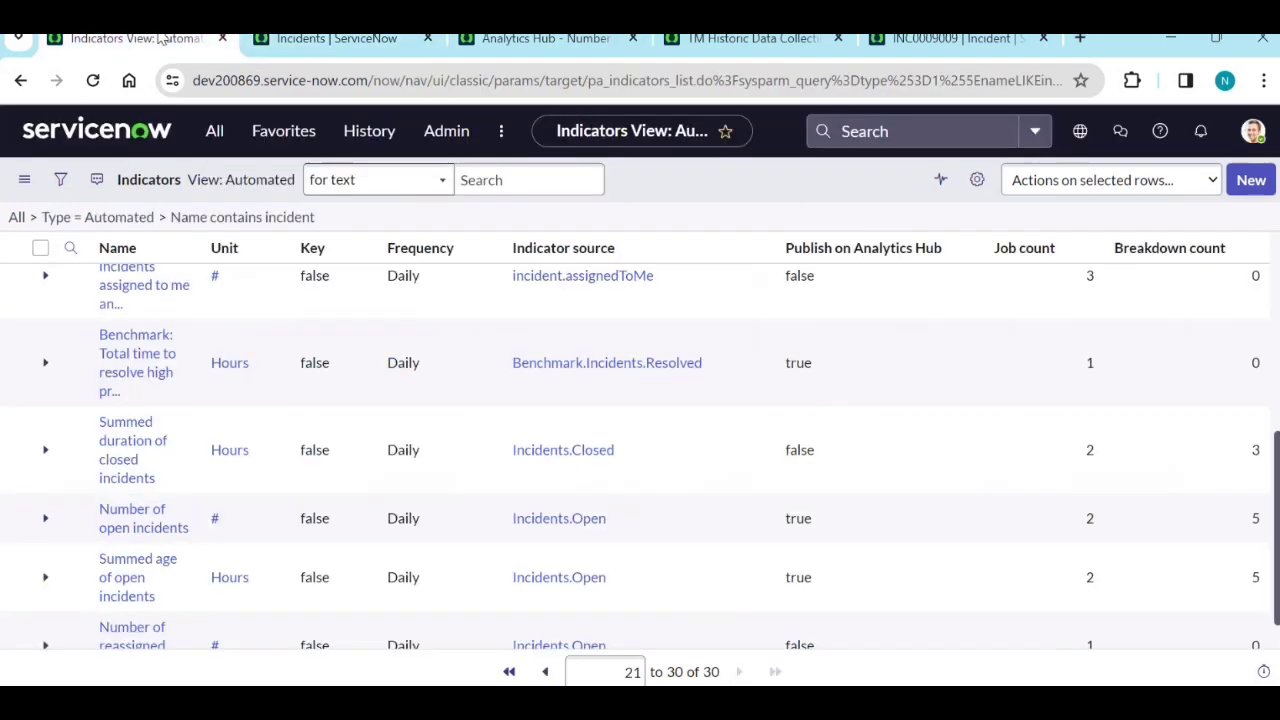
click(214, 133)
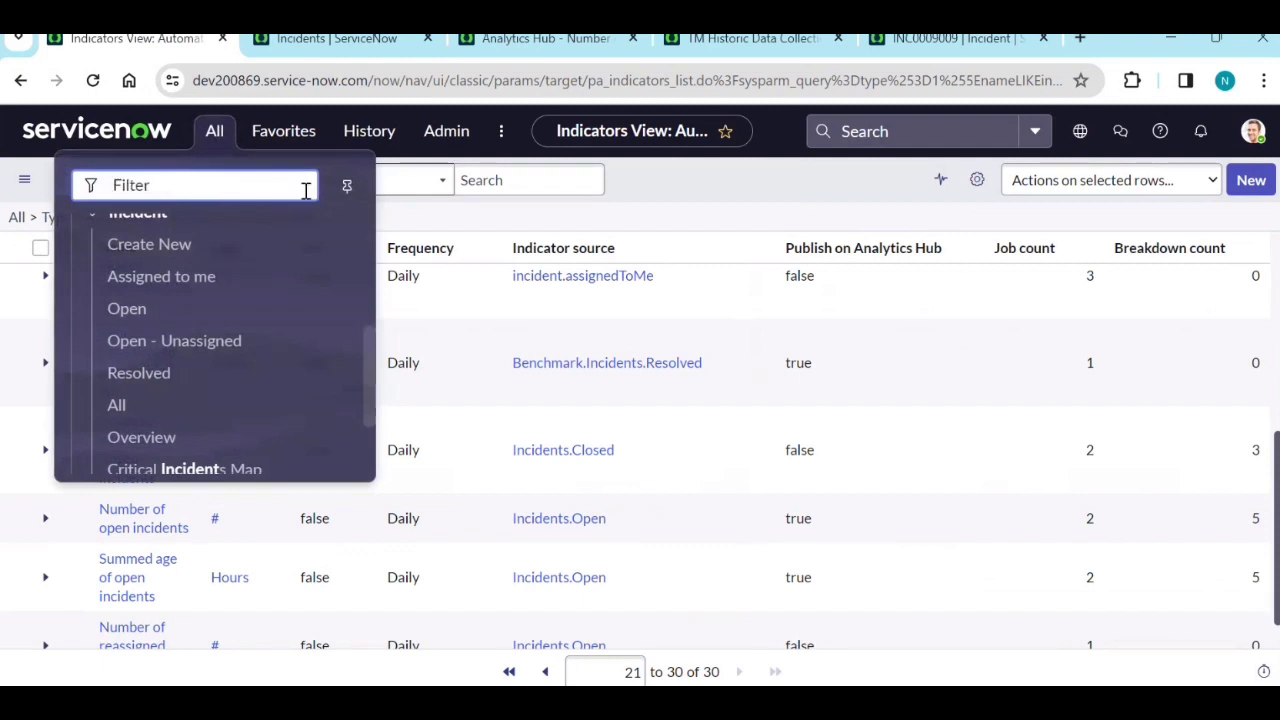
text(b)
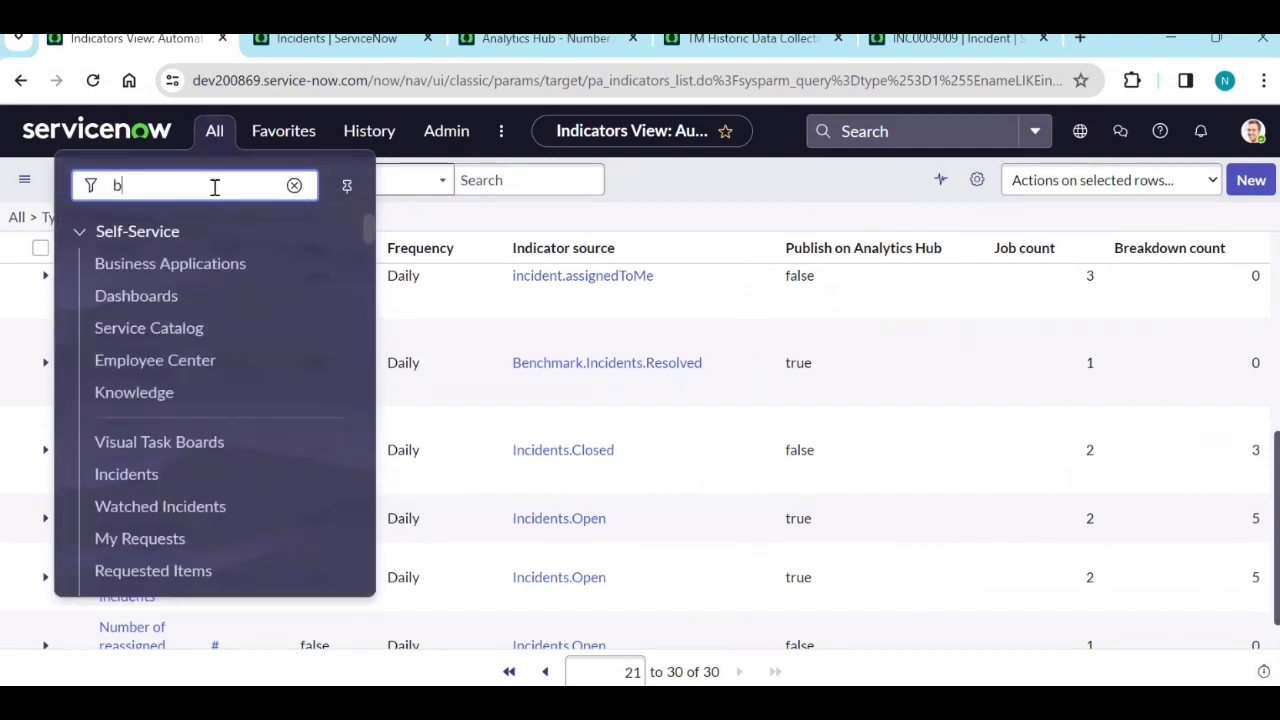
text(reak)
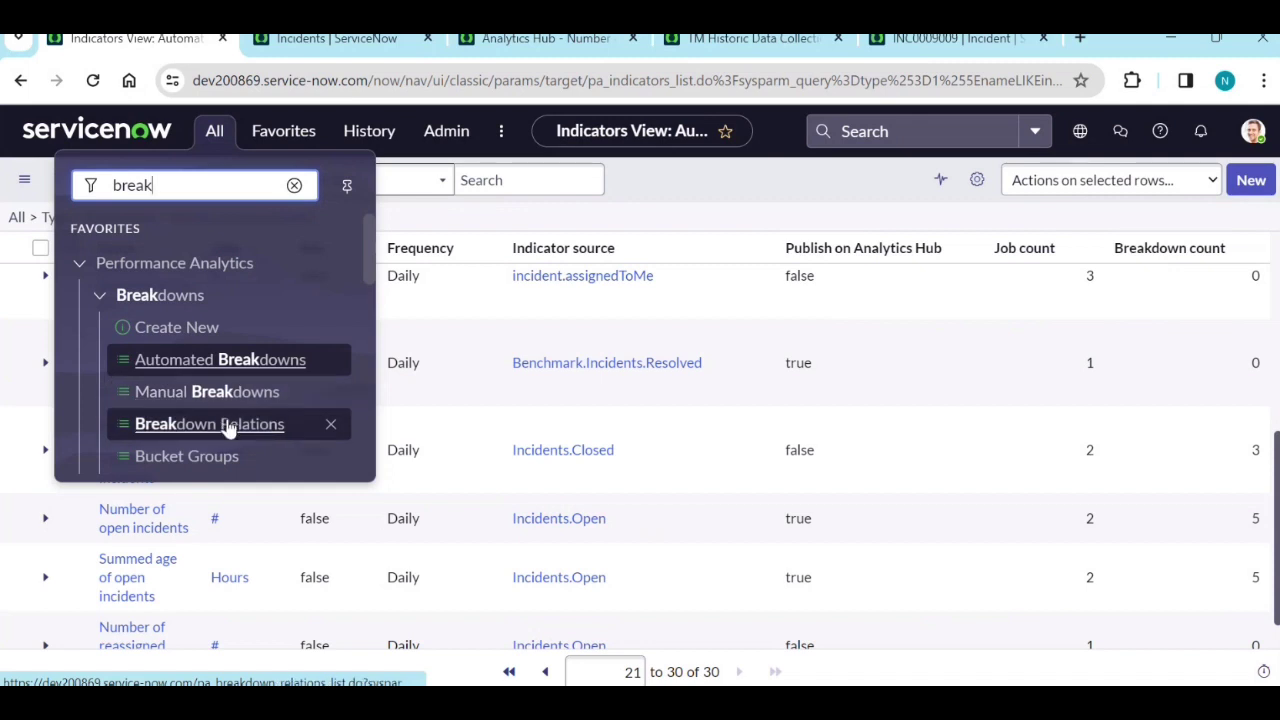
scroll(232, 468, down, 1)
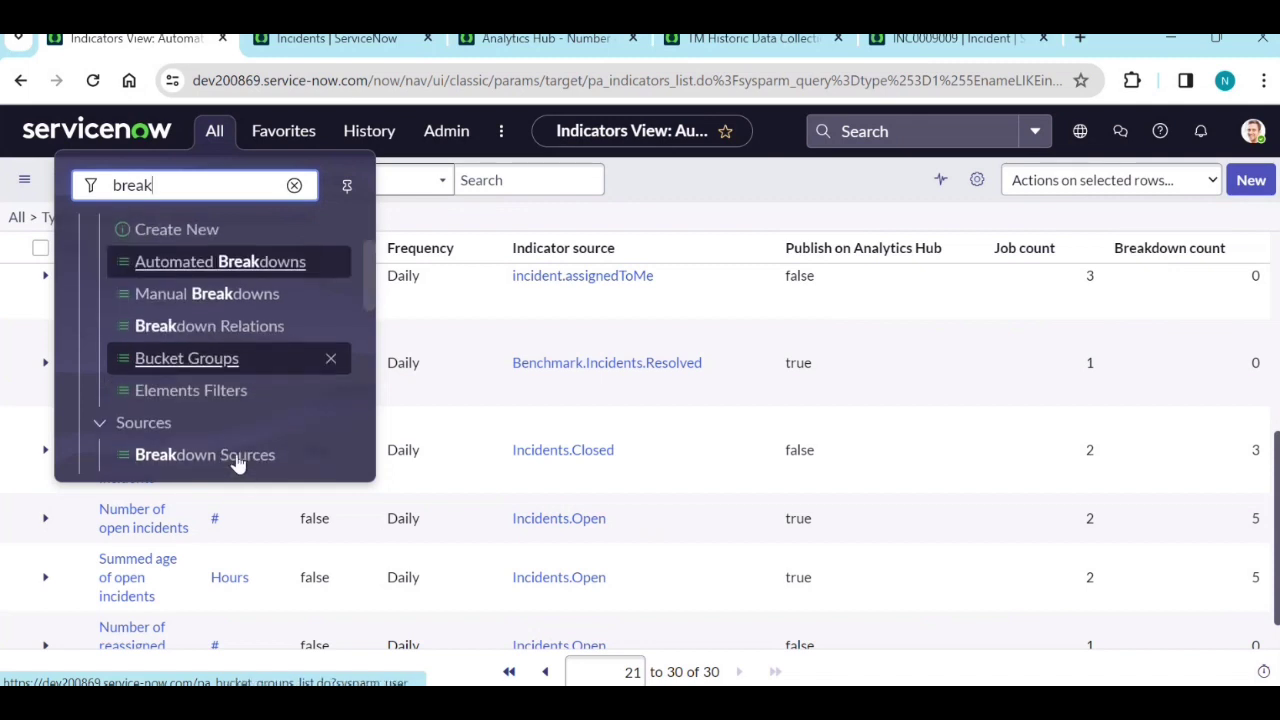
scroll(240, 410, up, 1)
scroll(251, 374, down, 1)
scroll(251, 374, up, 1)
scroll(249, 380, down, 1)
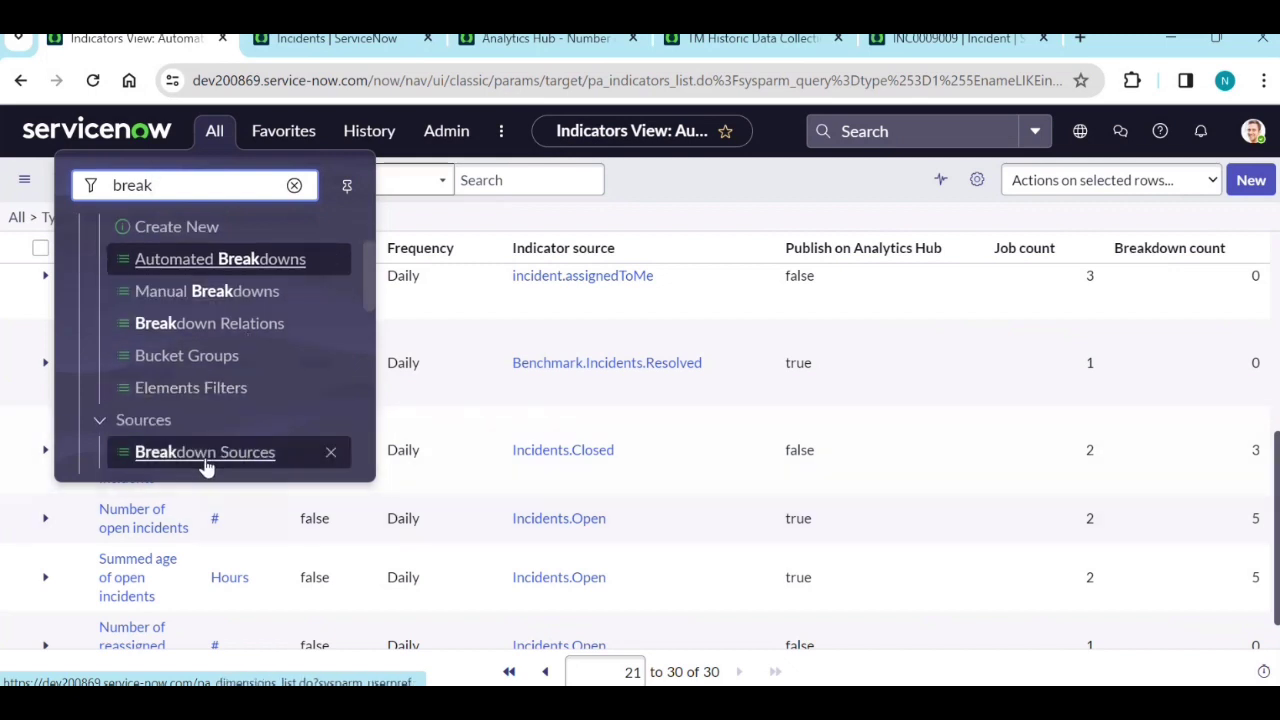
scroll(220, 455, down, 1)
scroll(235, 390, up, 2)
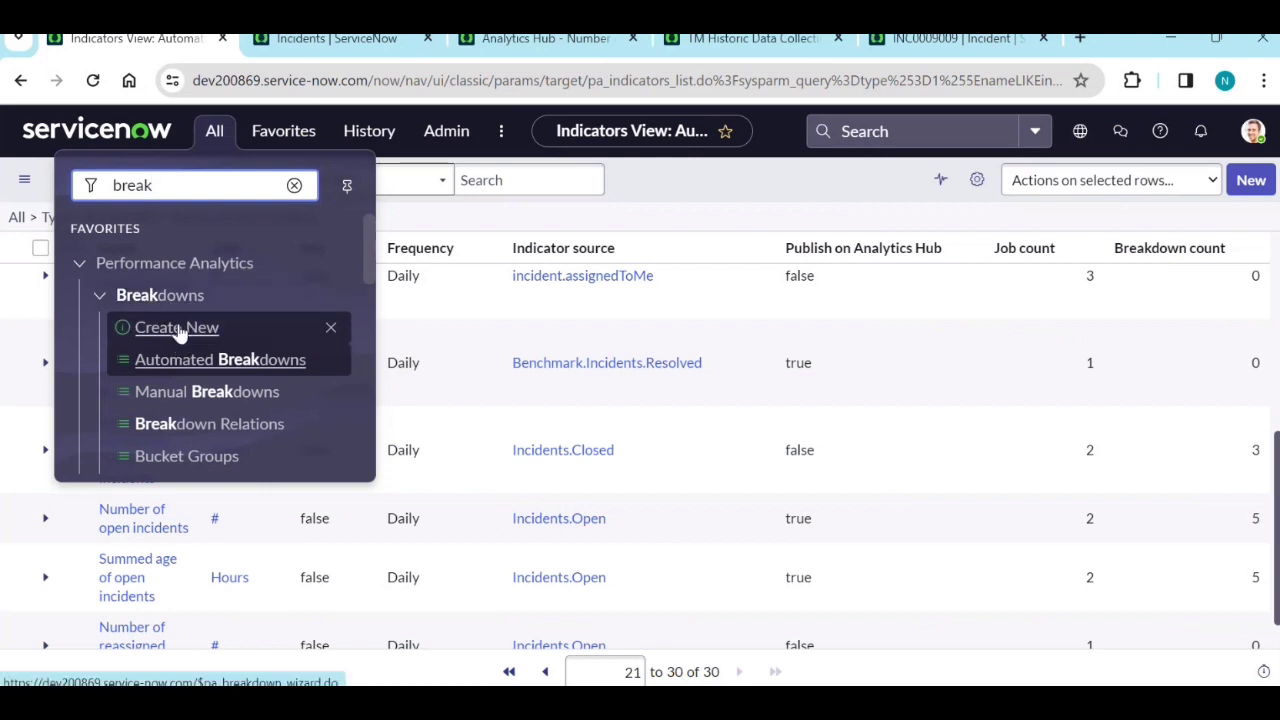
click(178, 328)
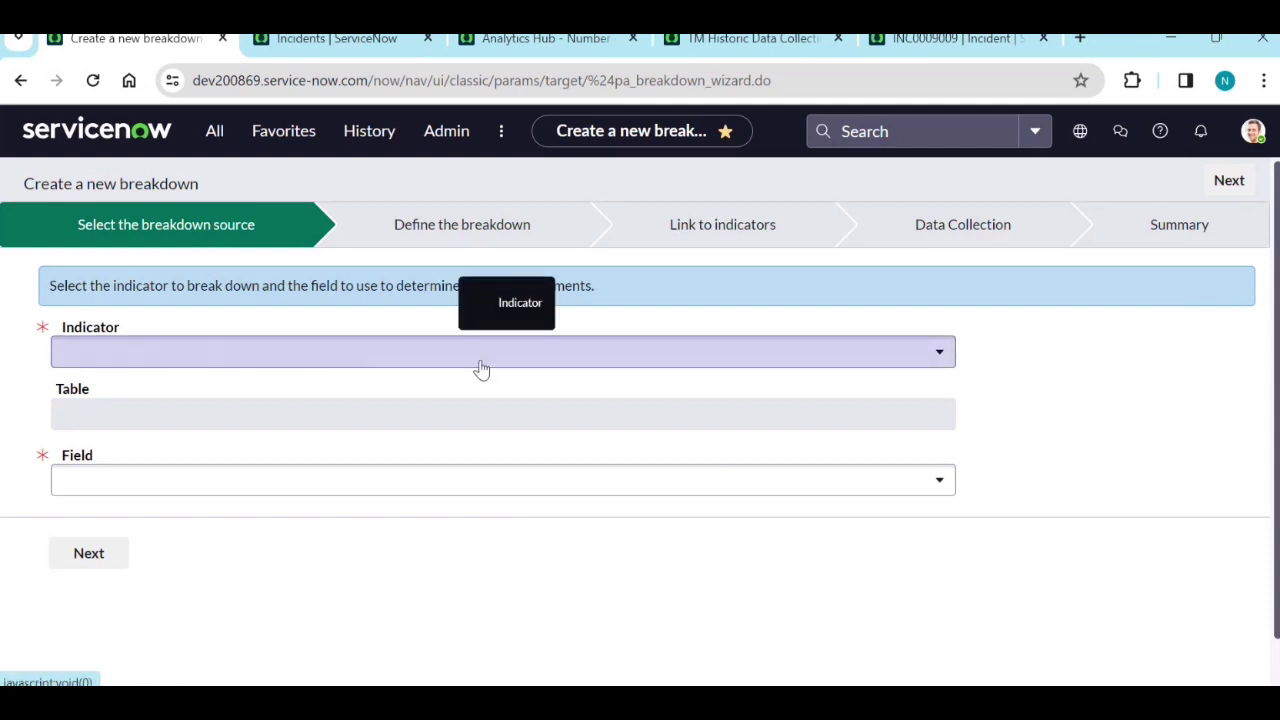
Step: Choose "Number of open incidents" as the indicator to break down
click(930, 365)
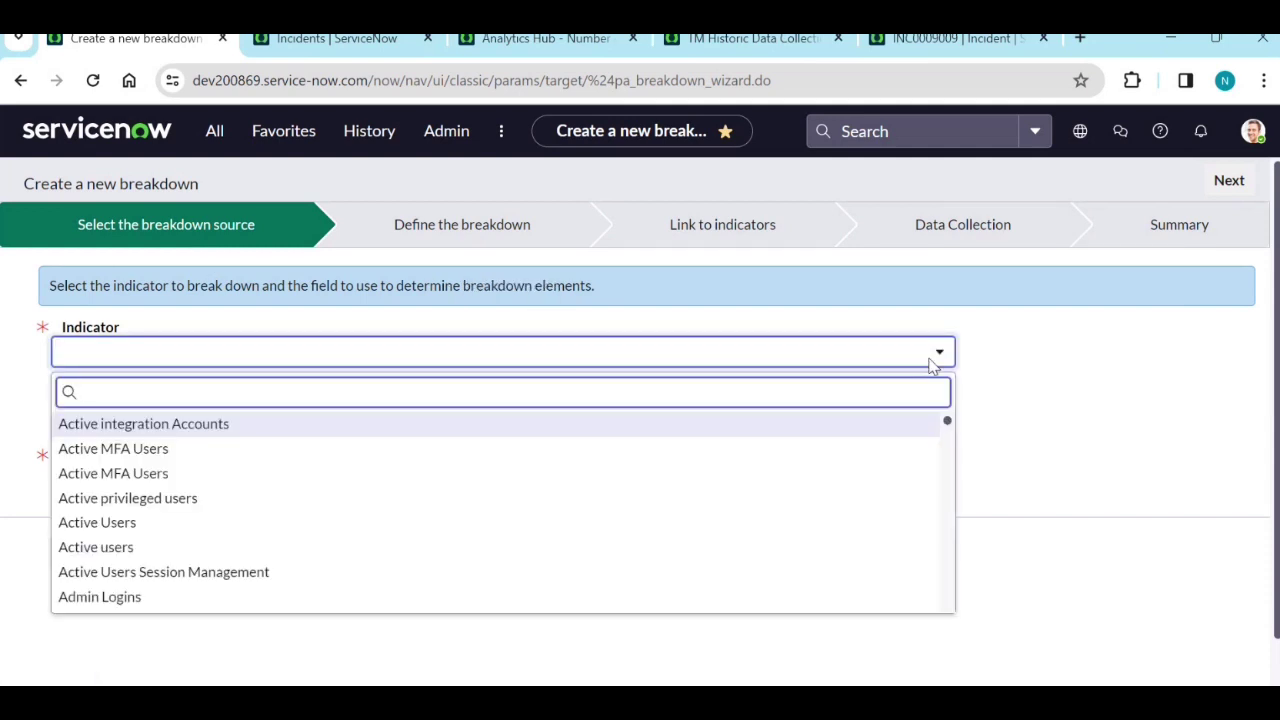
text(nu)
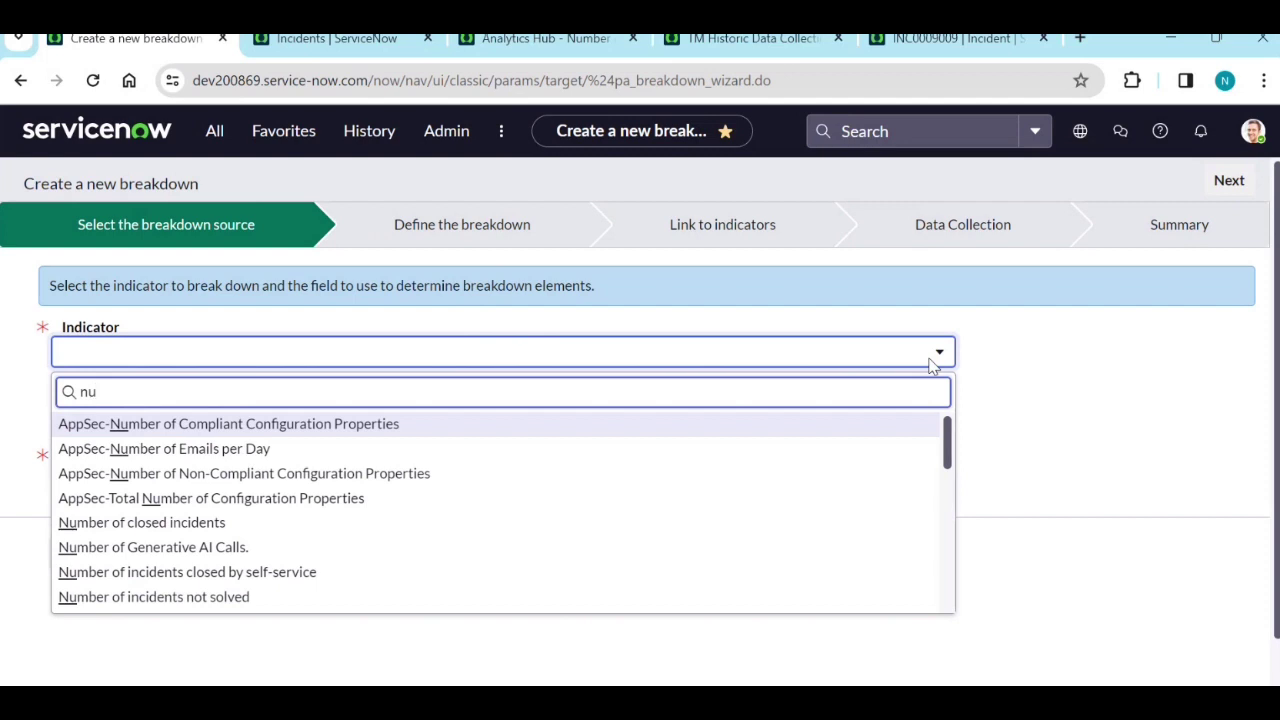
text(mber of op)
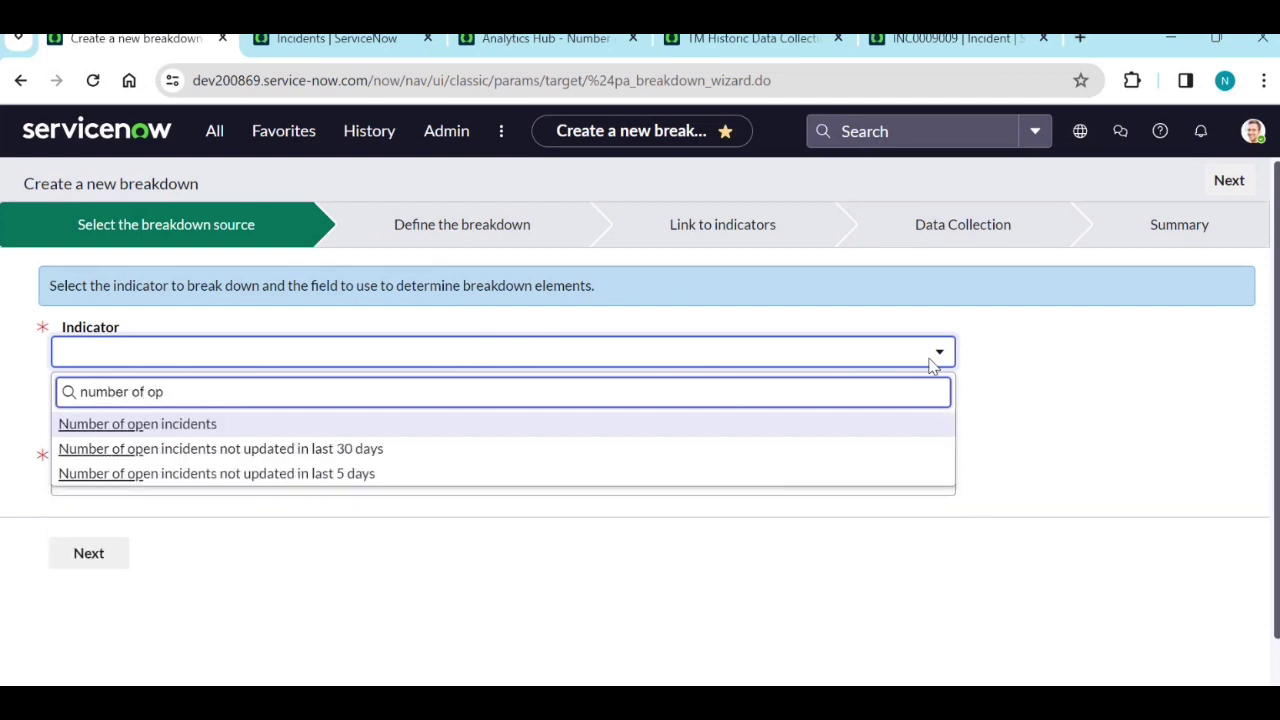
click(834, 424)
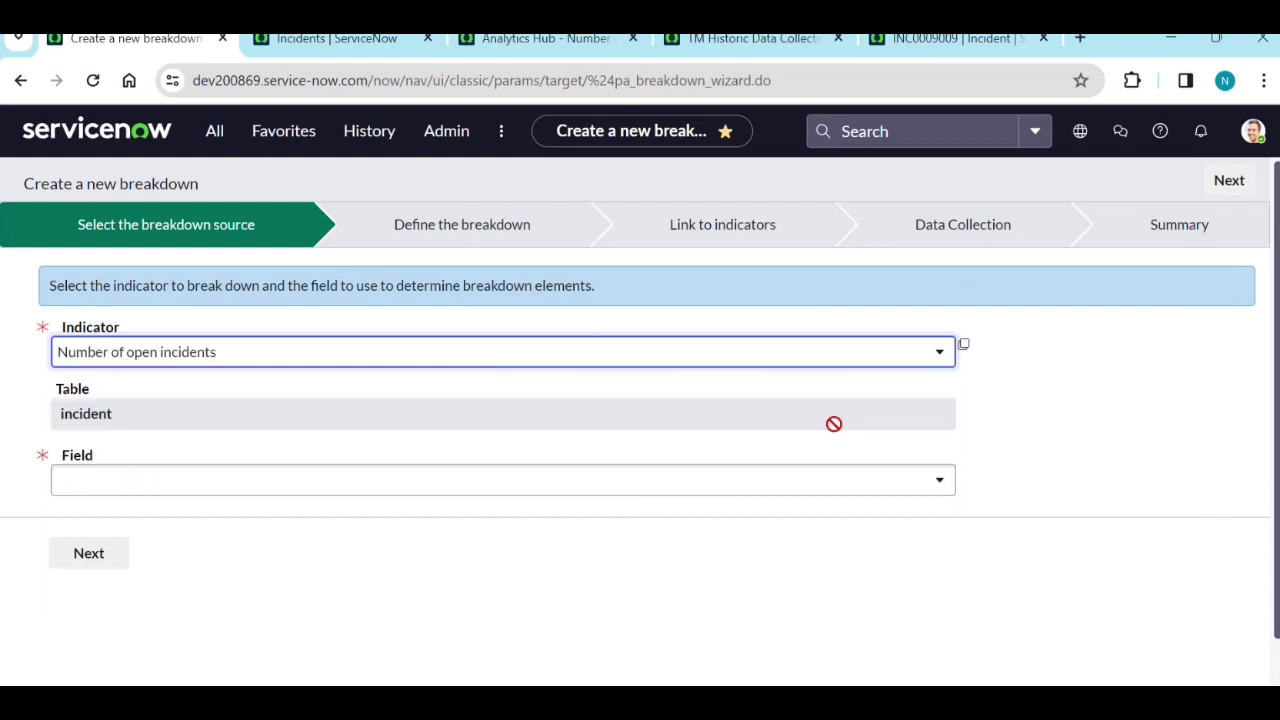
Step: Choose Subcategory as the breakdown field and continue to defining the breakdown
click(192, 490)
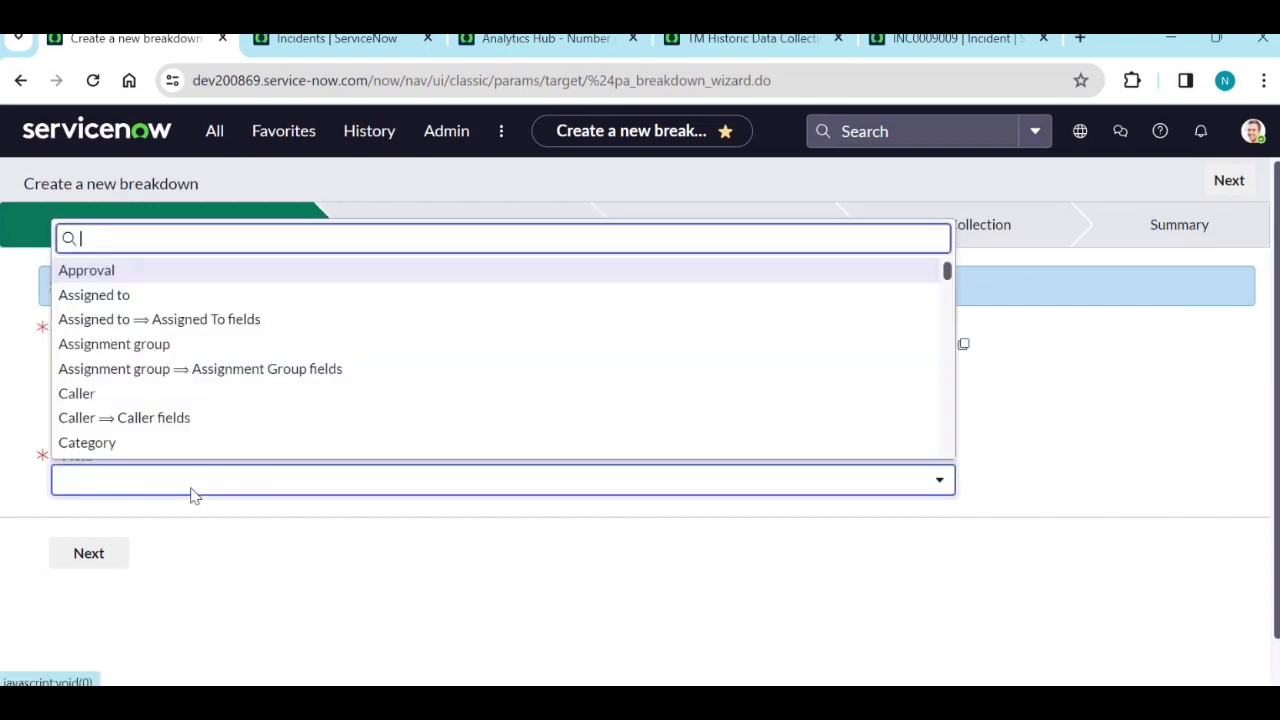
scroll(214, 417, down, 1)
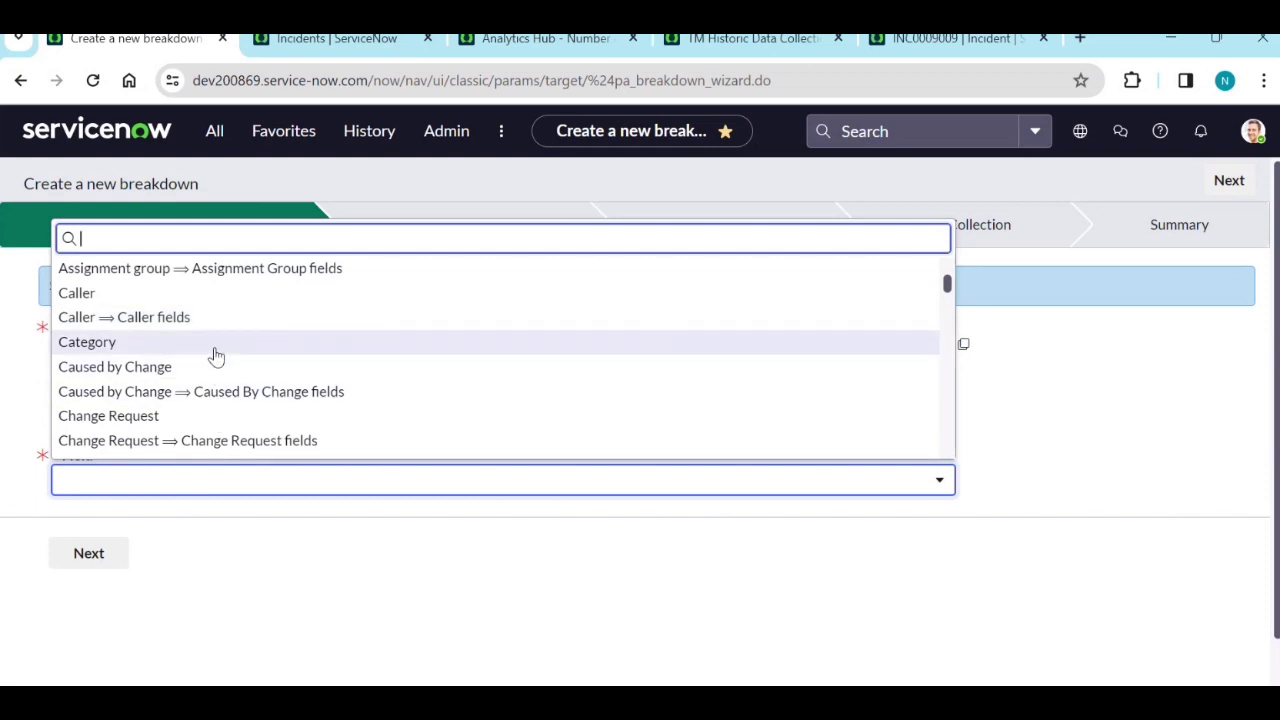
scroll(214, 360, down, 10)
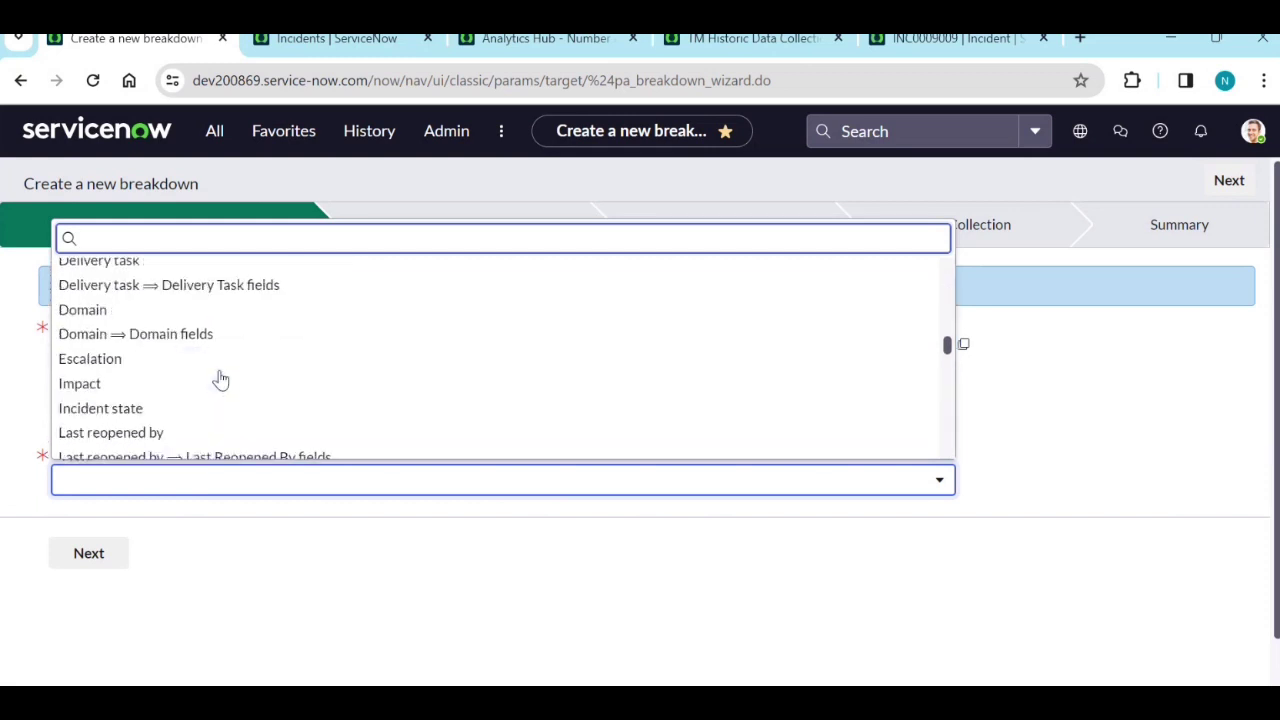
scroll(226, 420, down, 10)
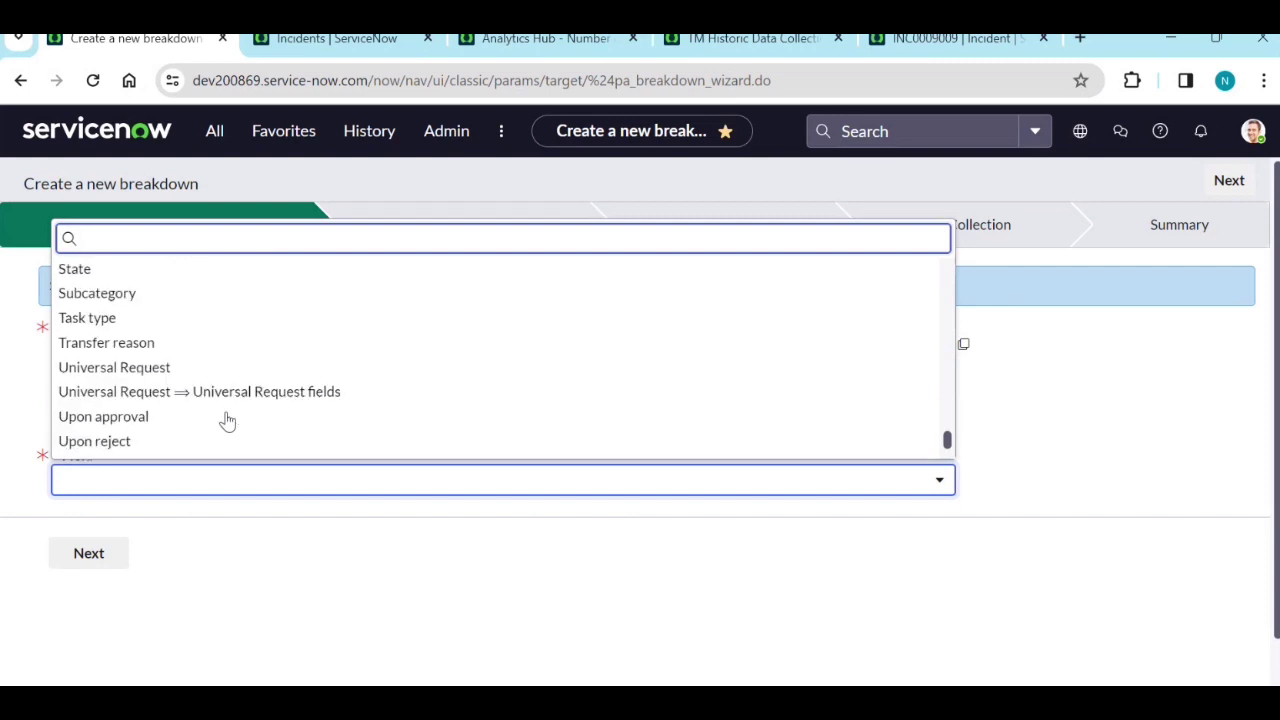
click(193, 298)
click(90, 553)
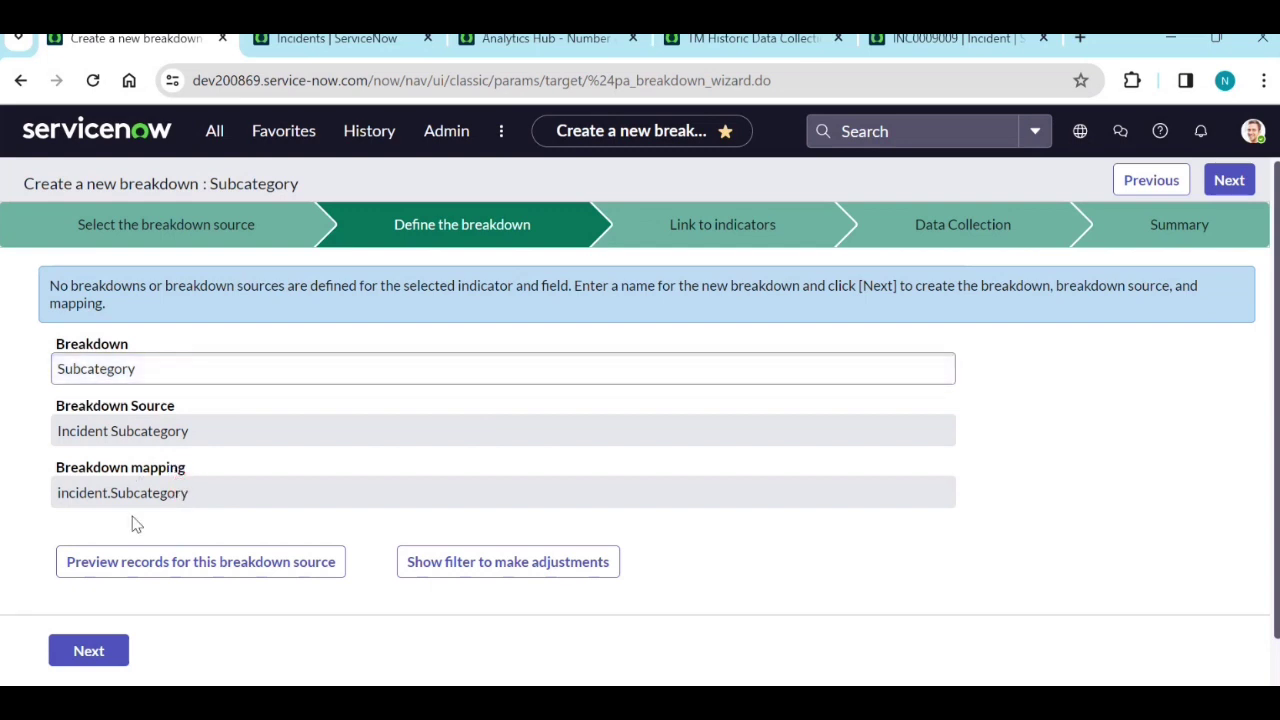
Step: Preview the records of the Incident Subcategory breakdown source and look through the listed choices
click(222, 562)
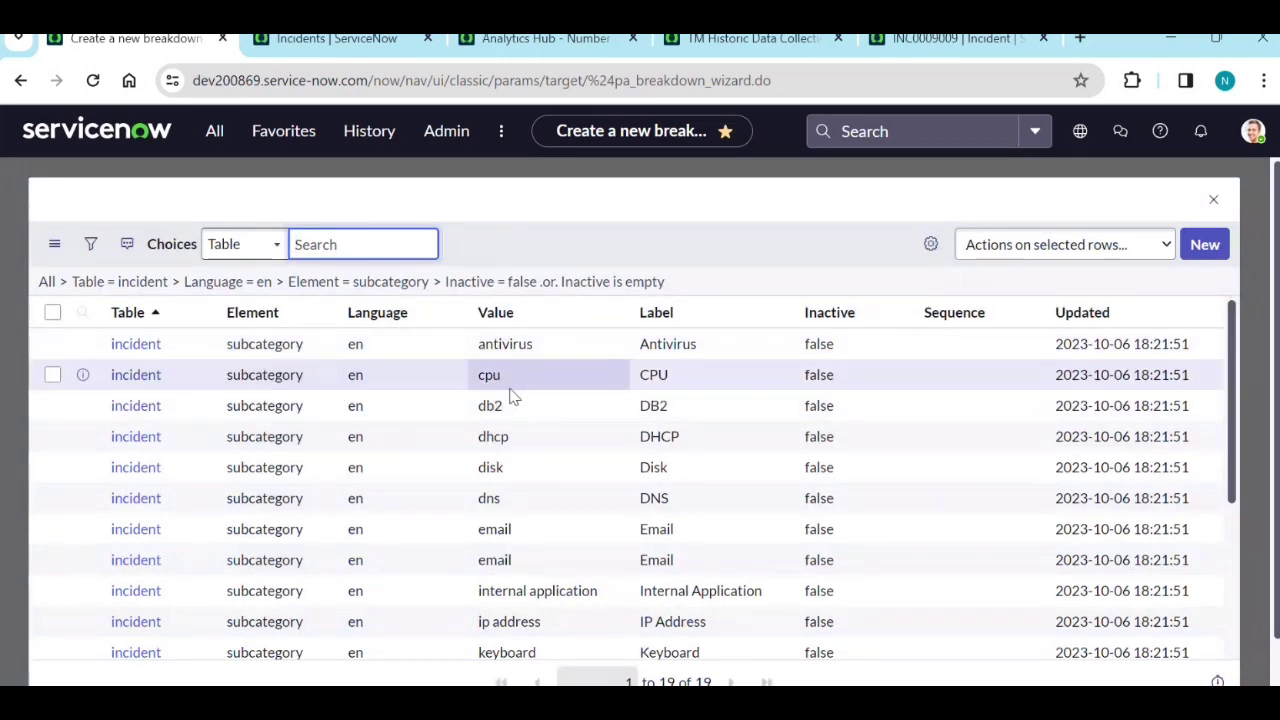
scroll(512, 405, down, 2)
scroll(516, 420, down, 3)
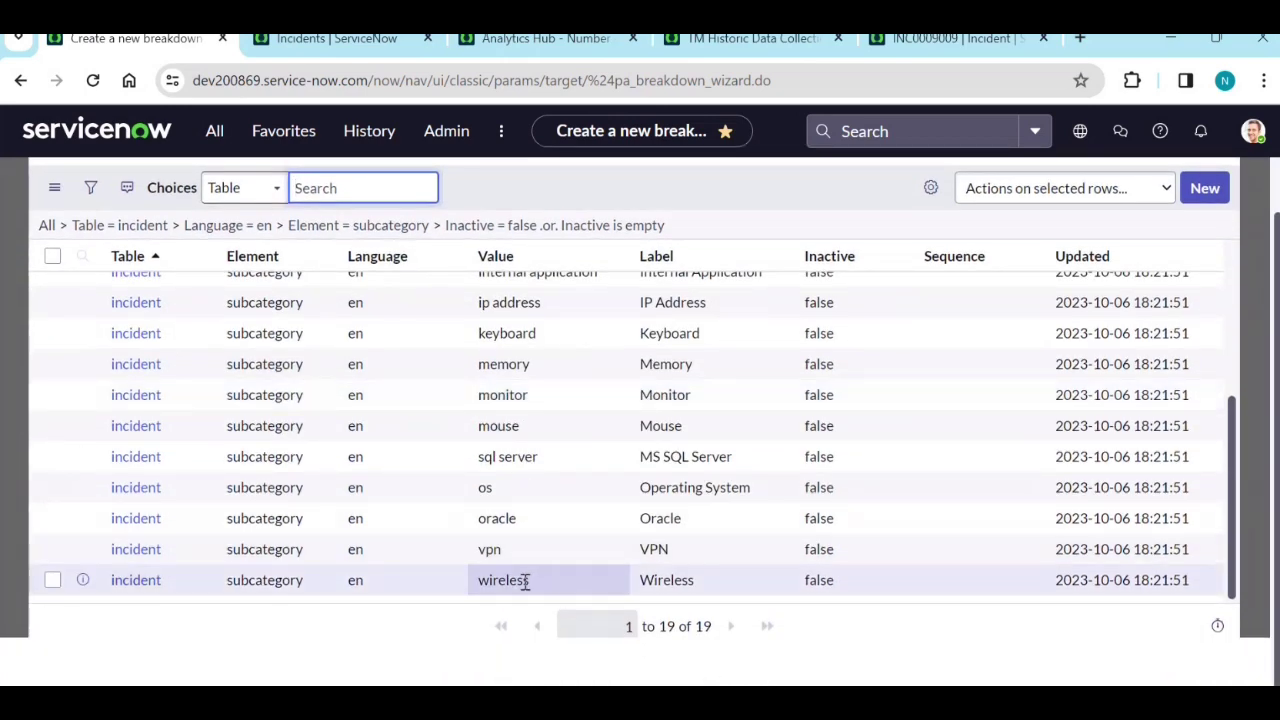
Step: Go back over the listed incident subcategory choices and close the breakdown source preview
scroll(528, 558, up, 3)
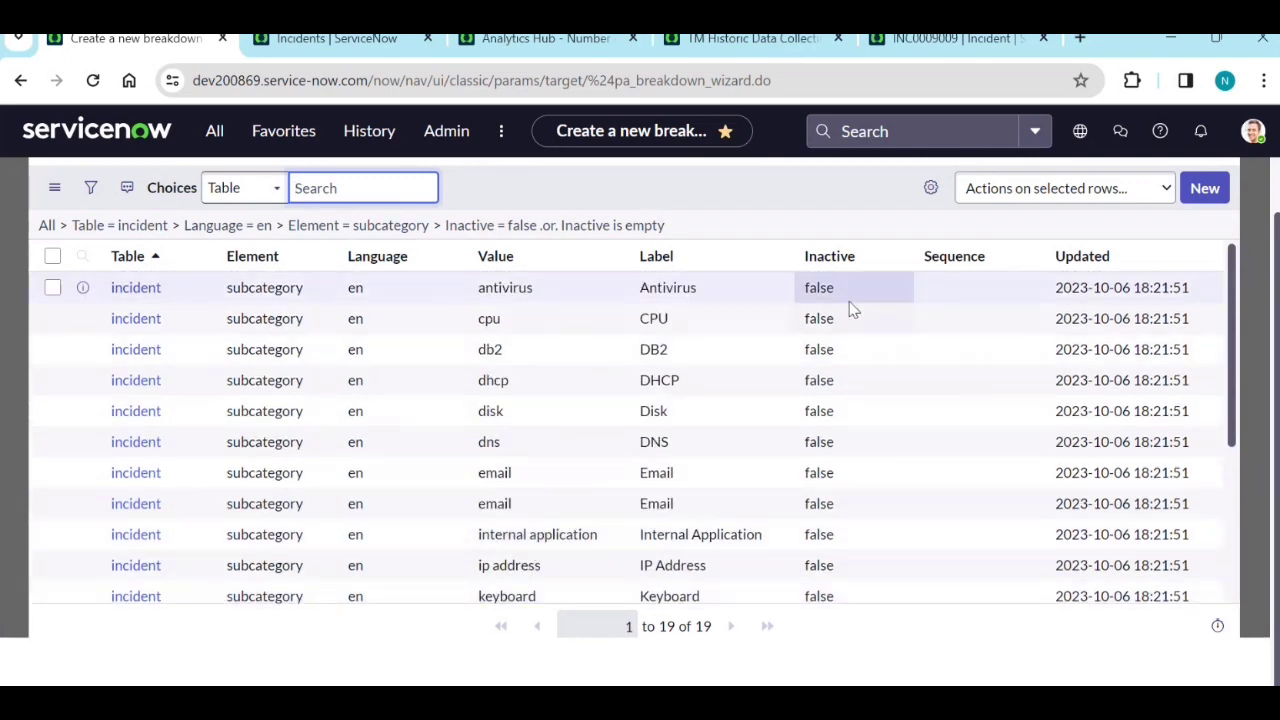
scroll(790, 340, up, 2)
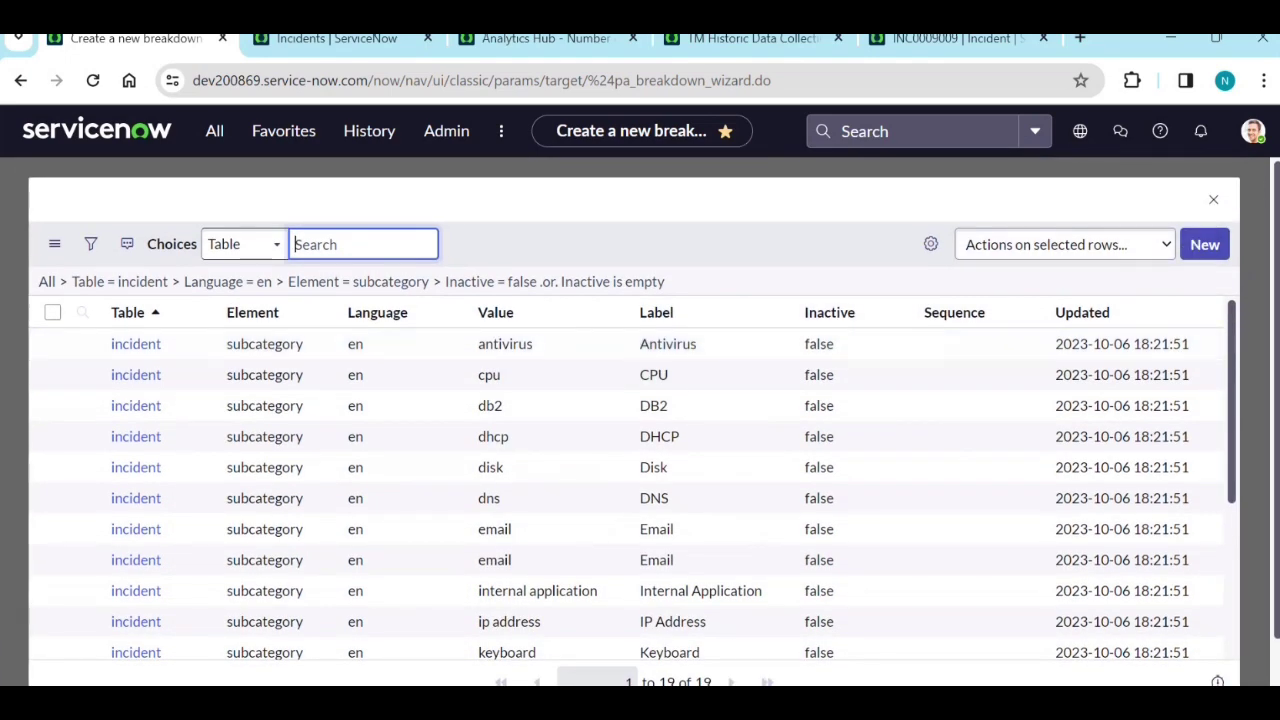
click(1215, 203)
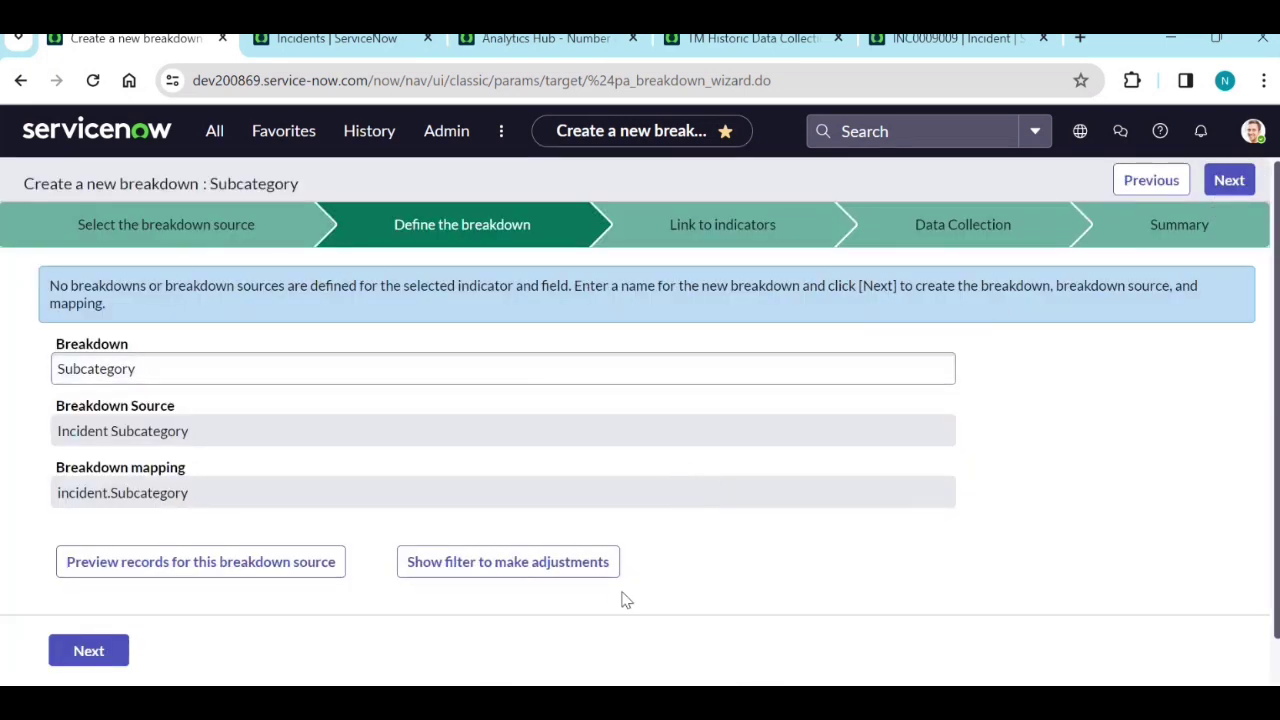
Step: Show the breakdown source's filter, review its conditions and continue to linking indicators
click(549, 575)
scroll(551, 578, down, 2)
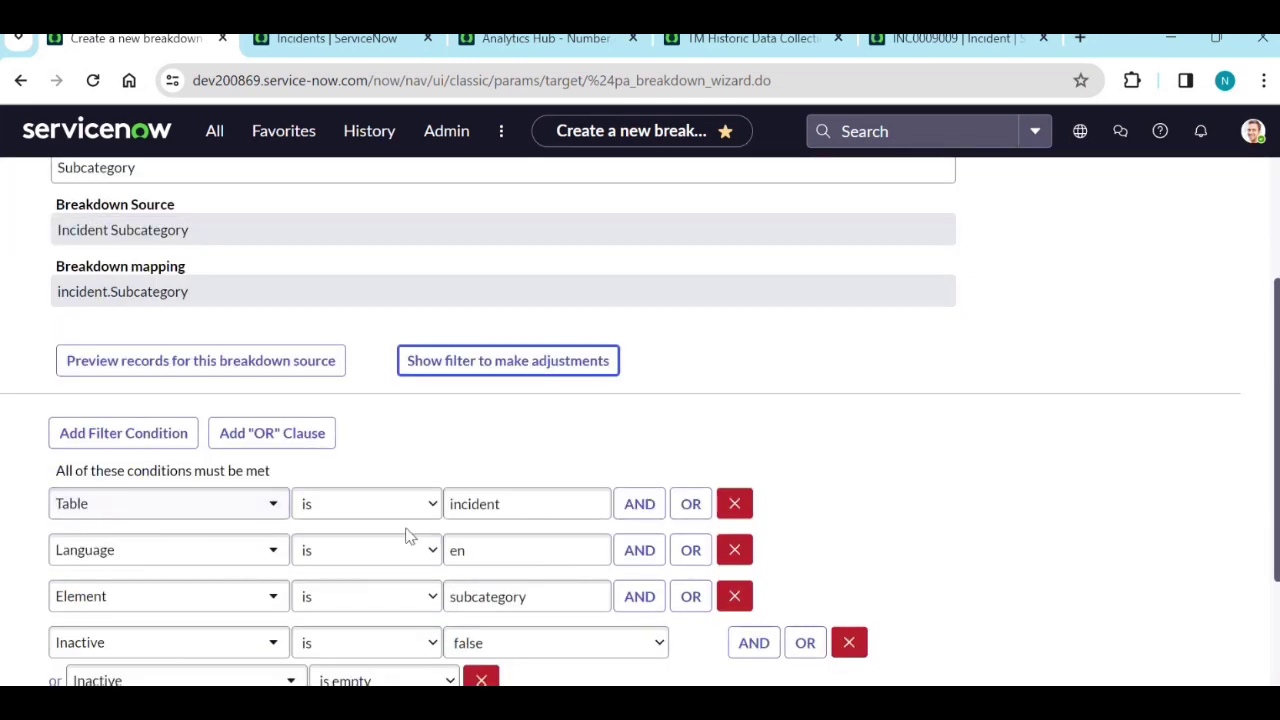
scroll(517, 640, down, 1)
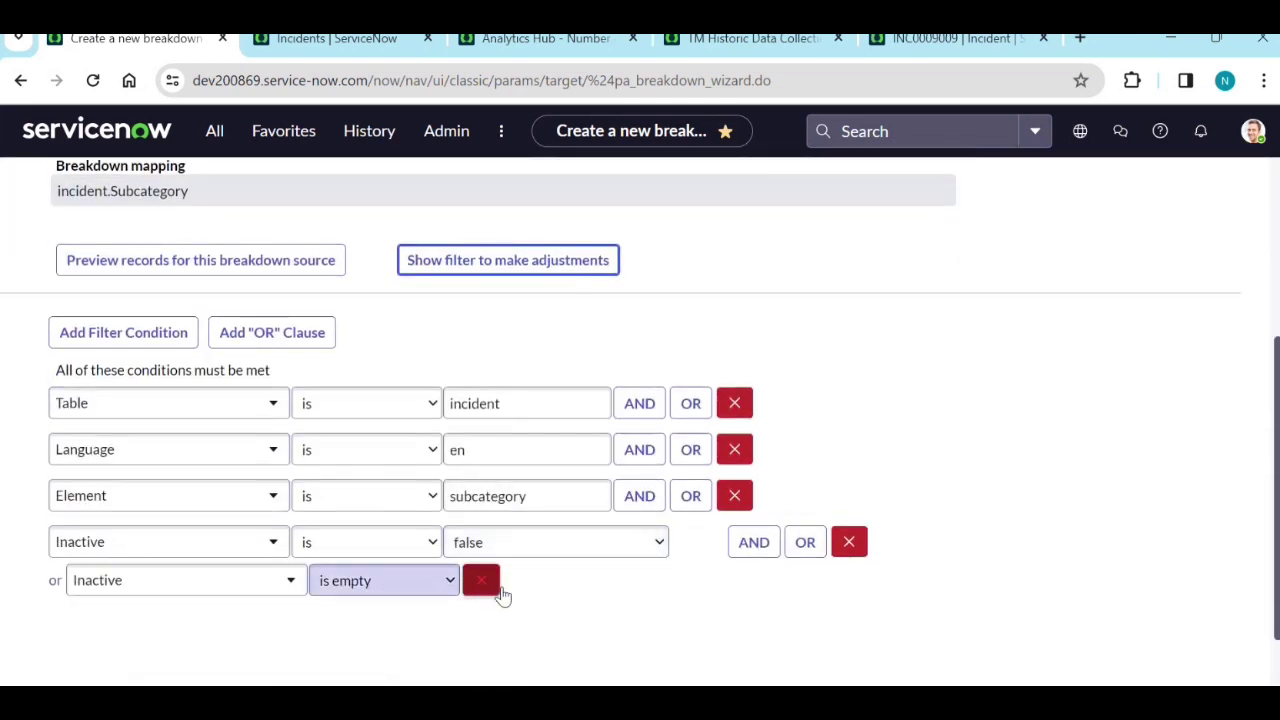
scroll(471, 403, up, 2)
scroll(491, 465, down, 3)
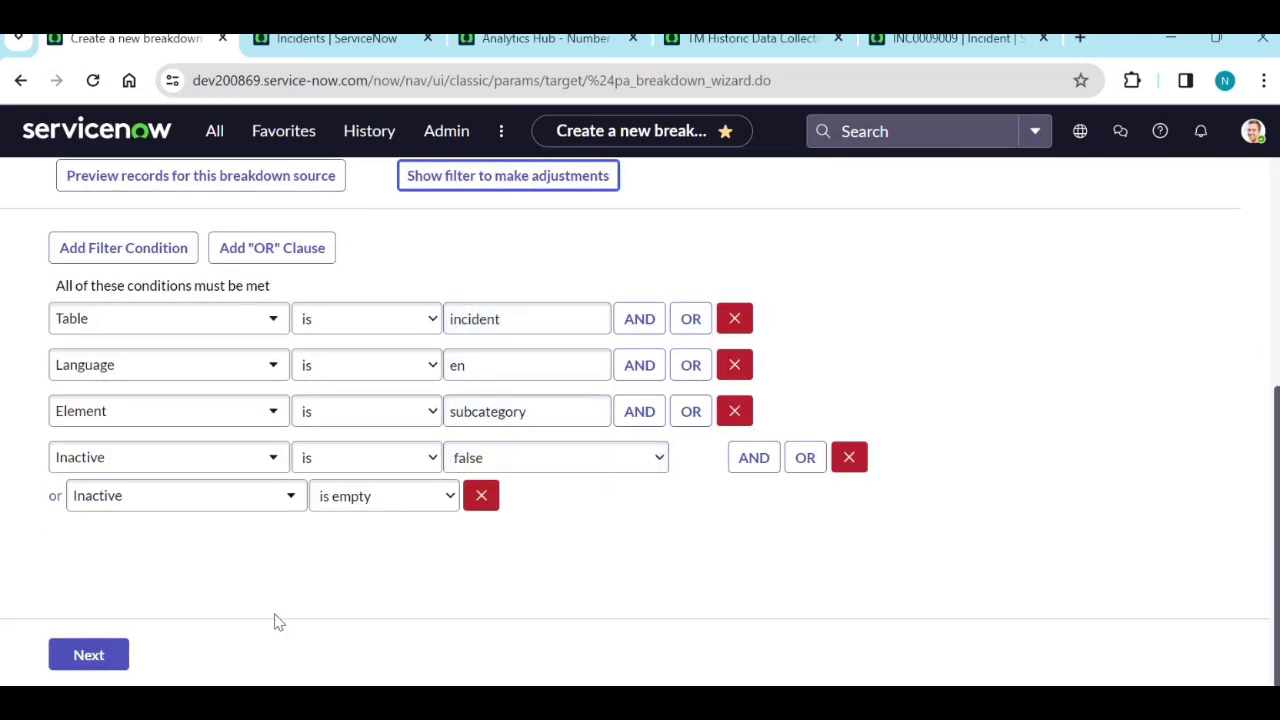
click(115, 654)
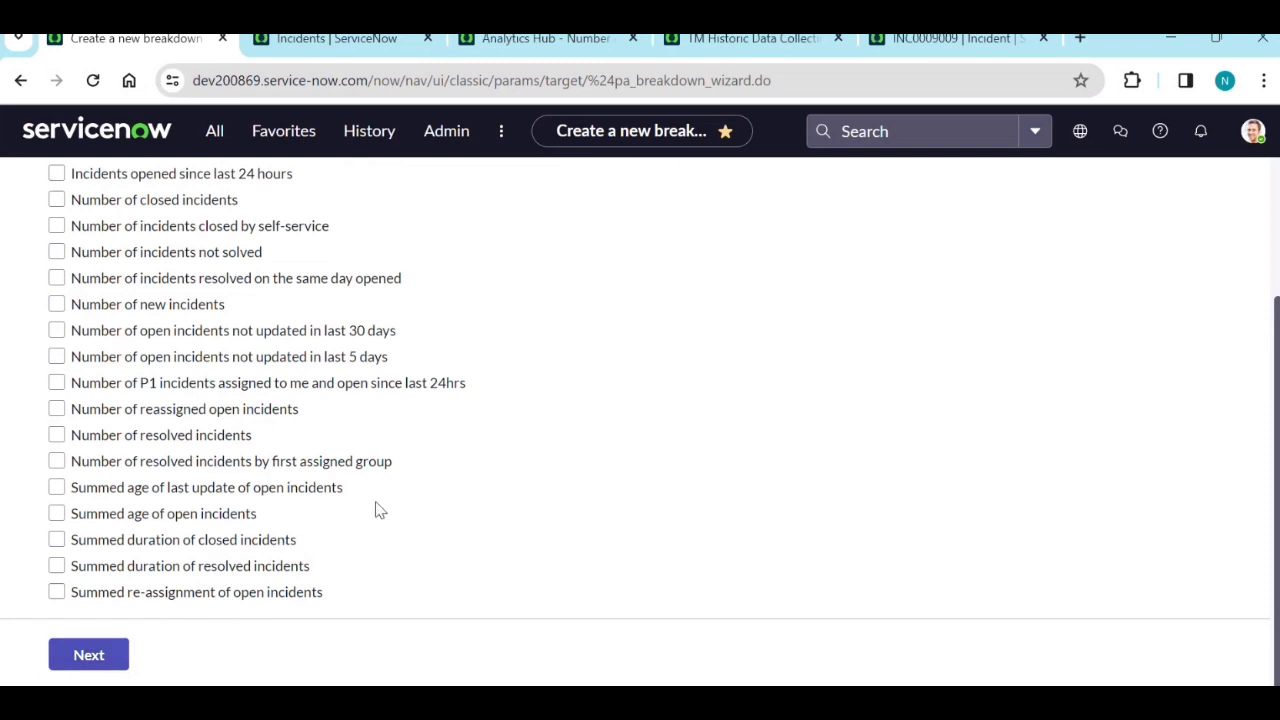
Step: Keep the Subcategory breakdown linked only to Number of open incidents and continue to data collection
scroll(377, 509, up, 2)
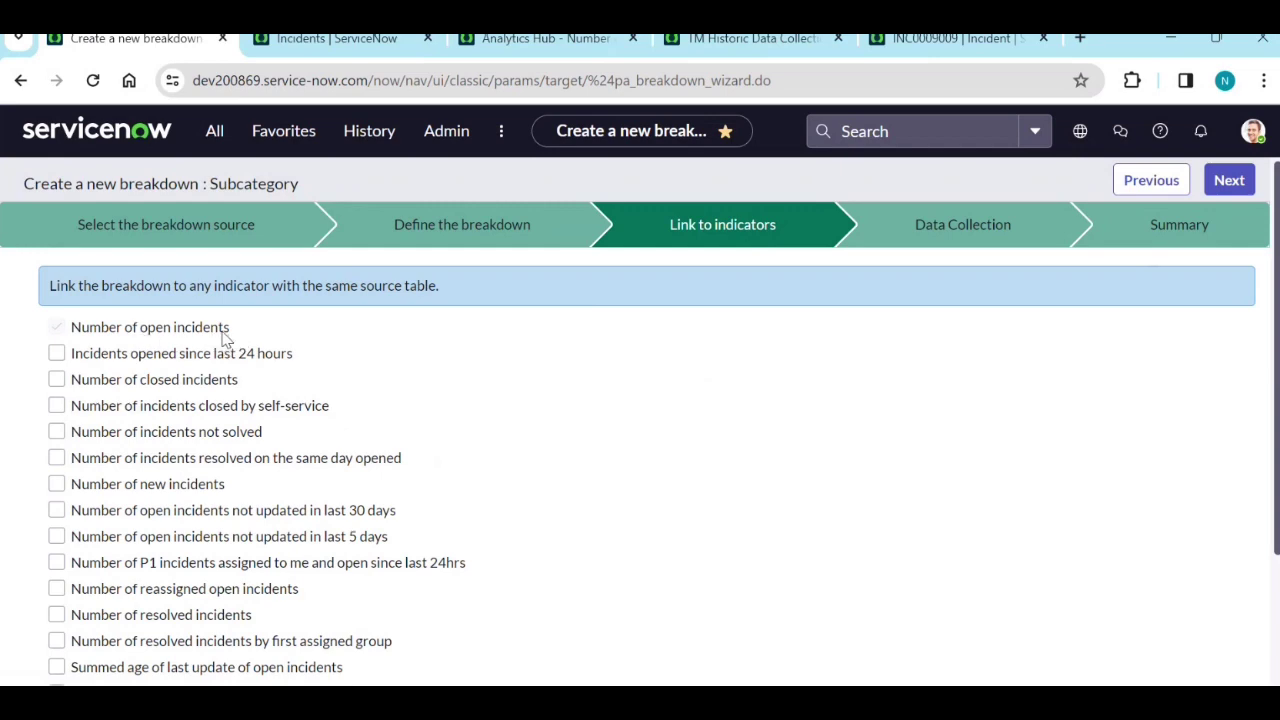
scroll(262, 440, down, 2)
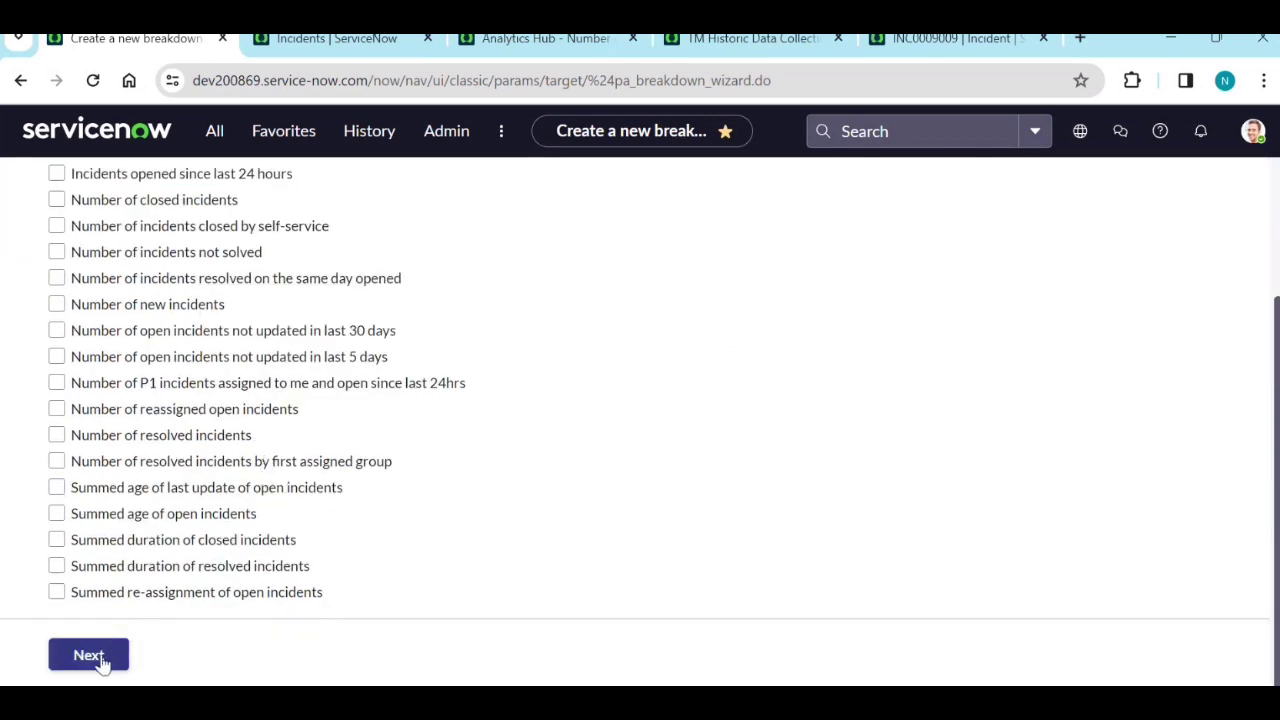
click(89, 655)
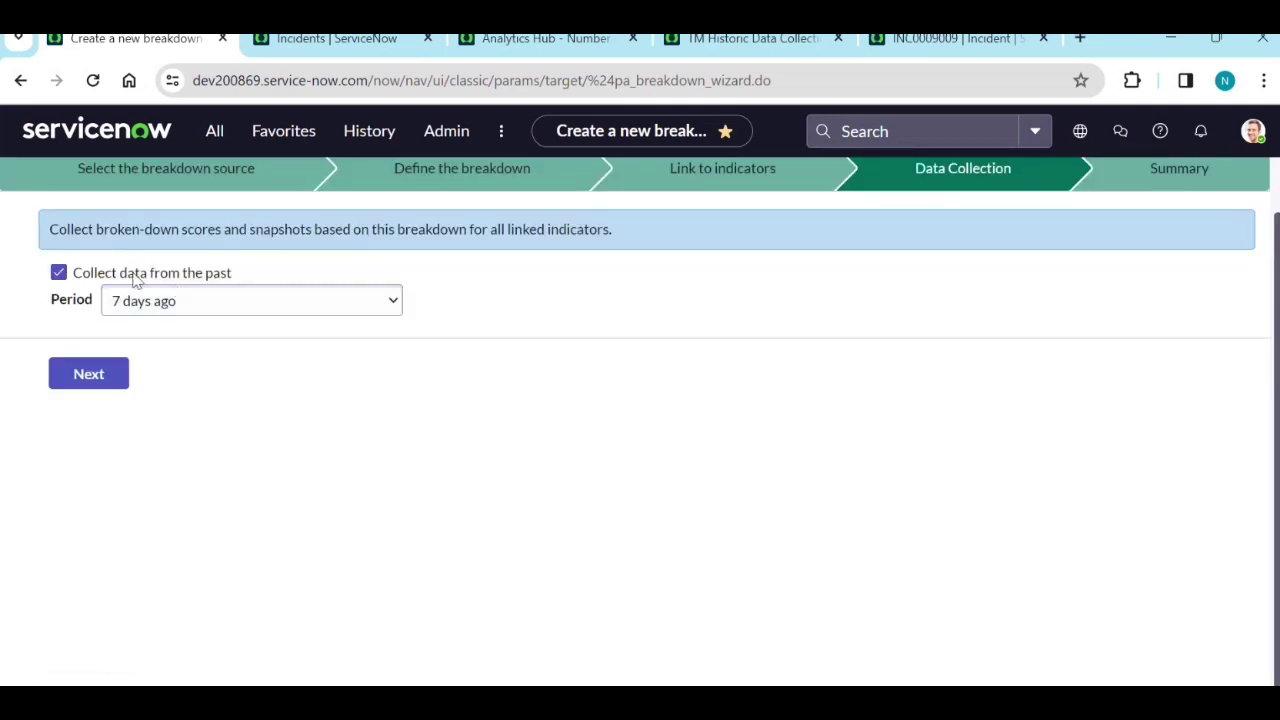
Step: Set the past data collection period to 30 days ago and apply the Subcategory breakdown settings
click(250, 316)
click(246, 346)
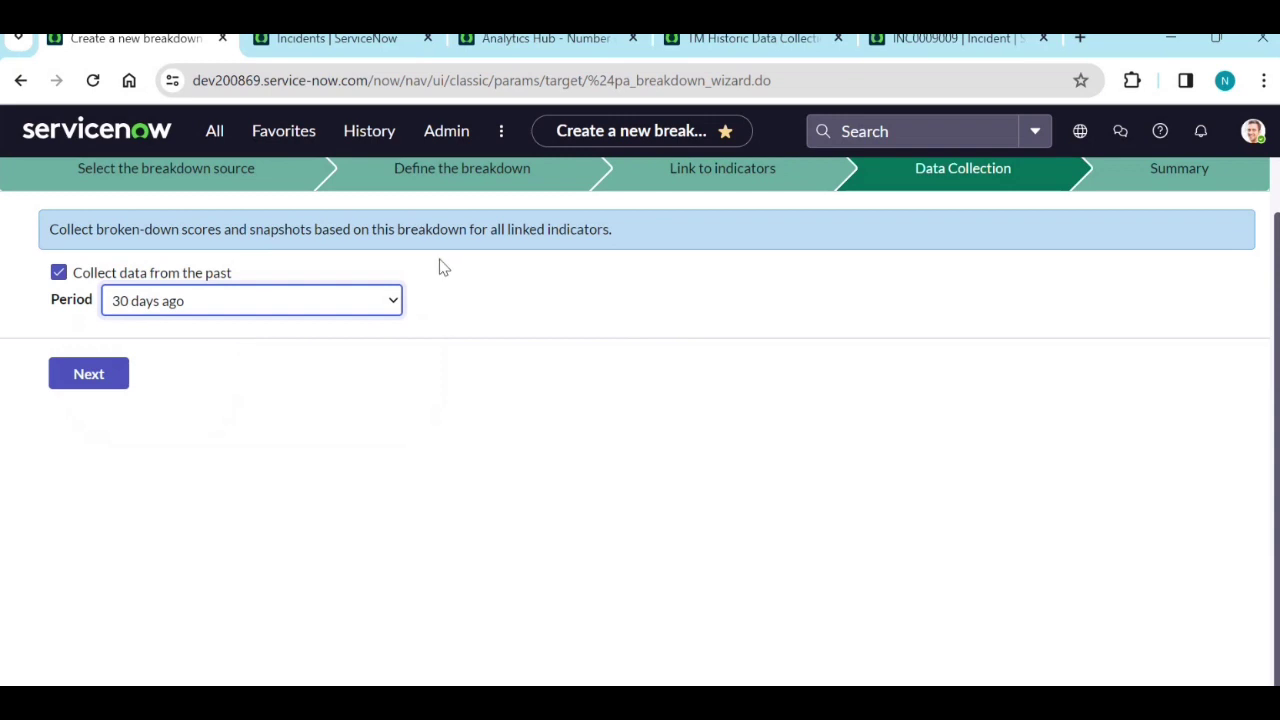
click(272, 318)
click(220, 352)
click(85, 372)
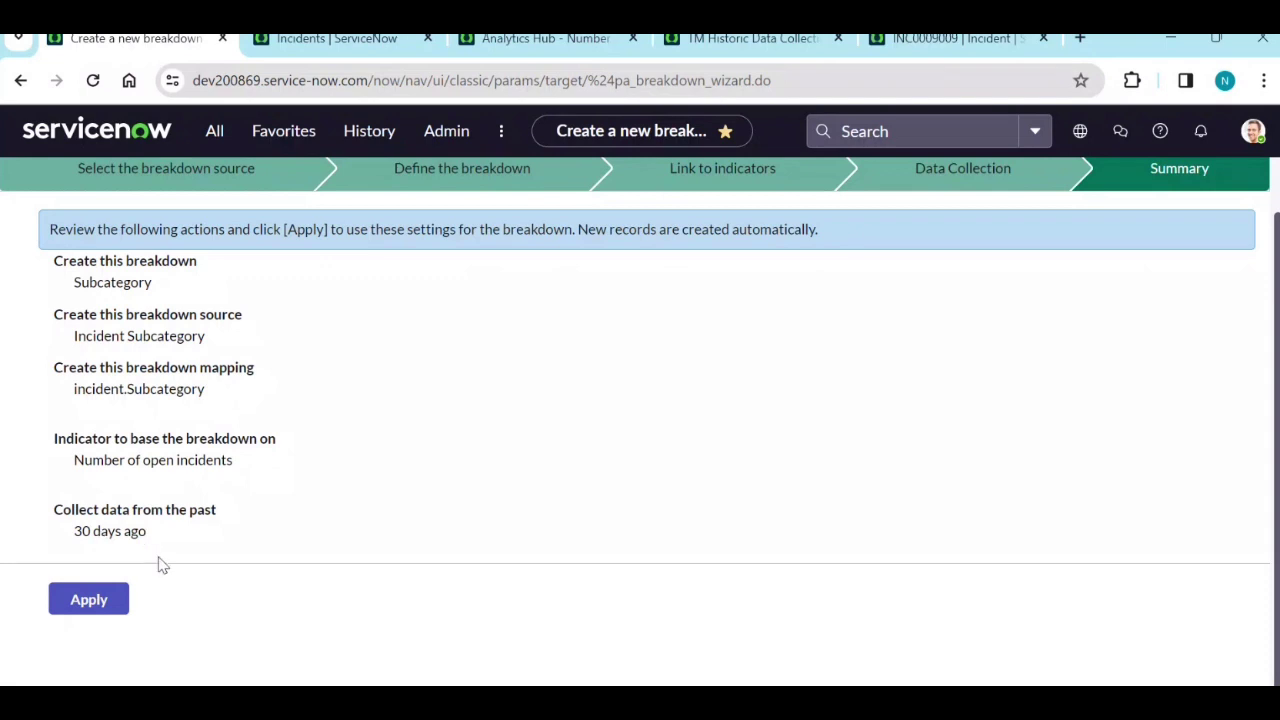
click(89, 600)
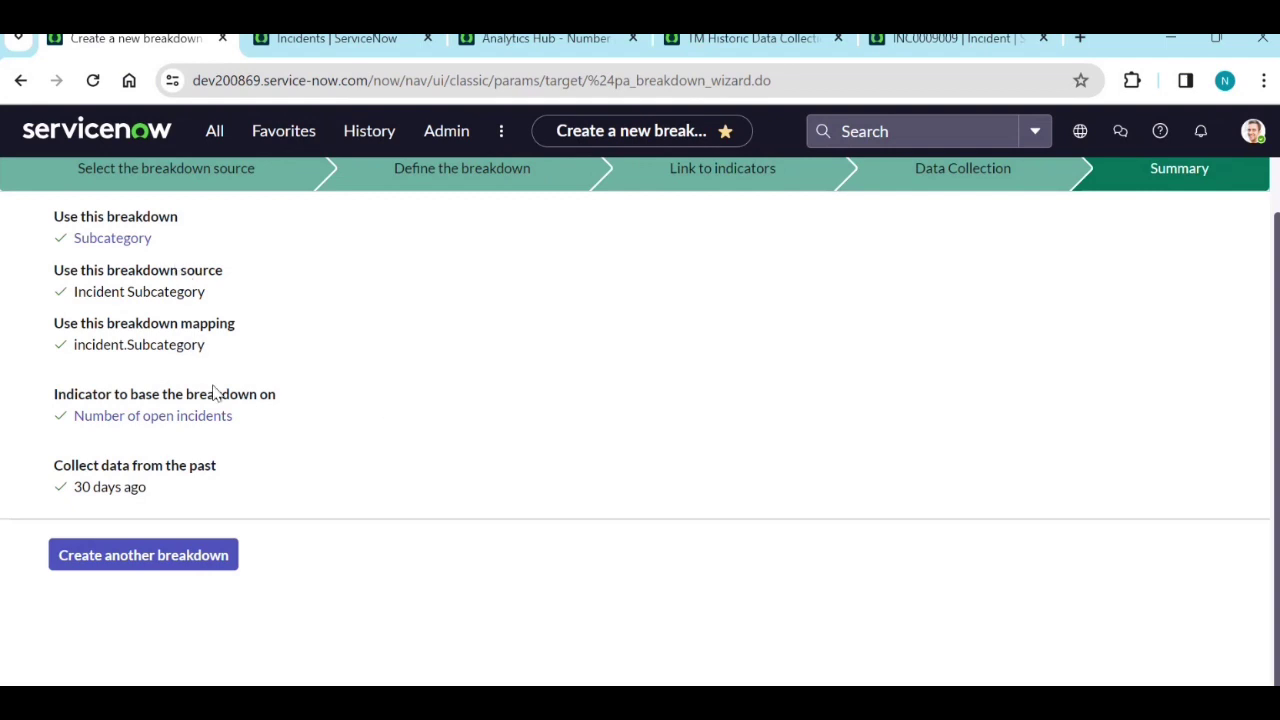
Step: Open the Number of open incidents indicator record from its Analytics Hub page and check its list of breakdowns for Subcategory
scroll(213, 393, up, 1)
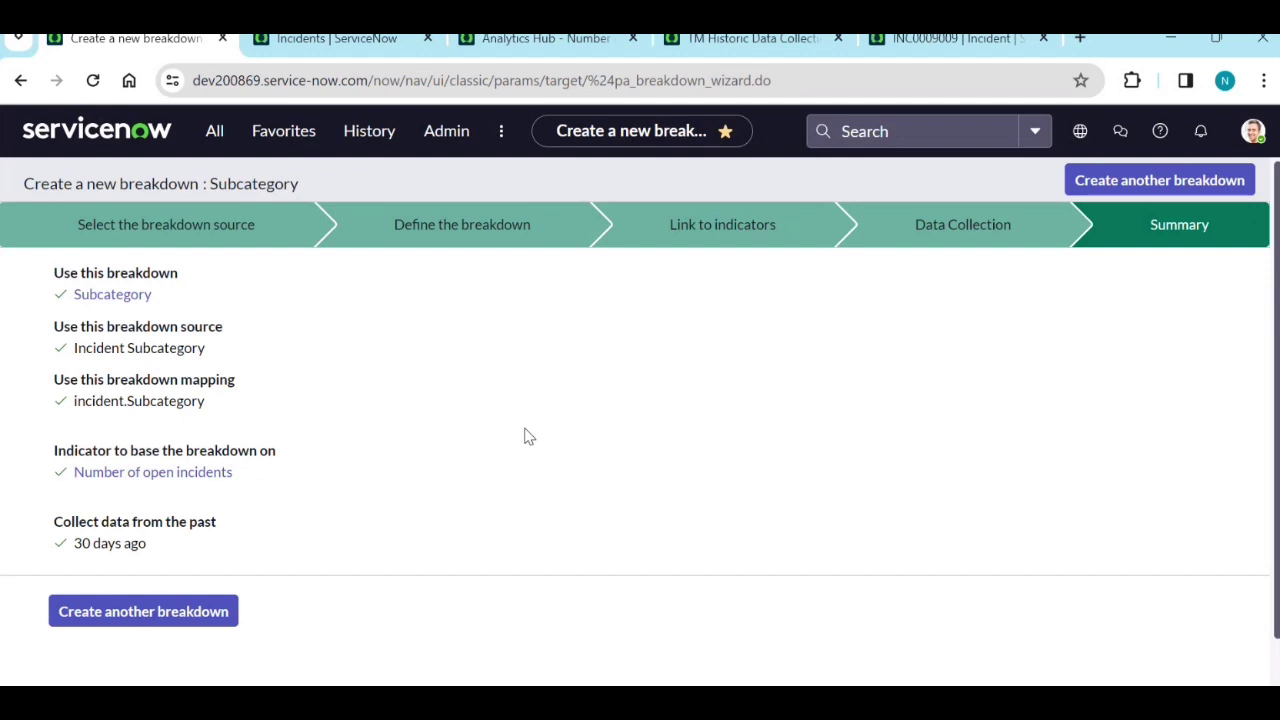
click(336, 38)
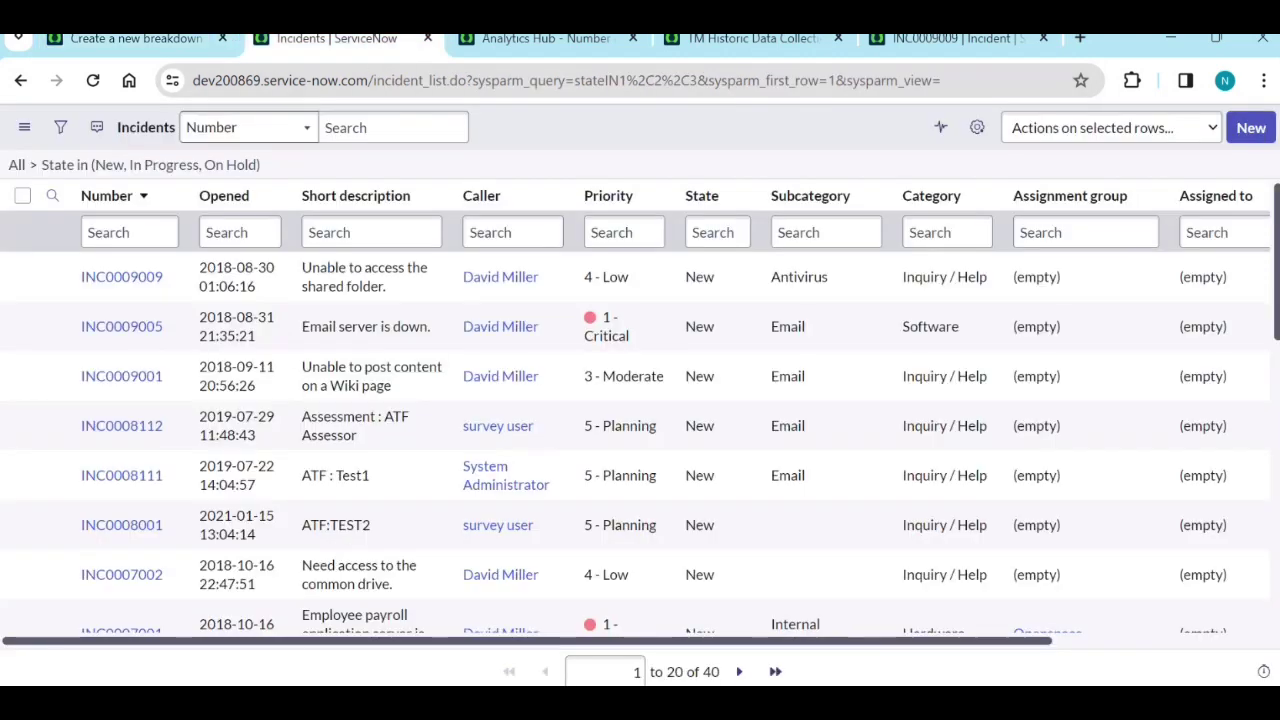
click(518, 40)
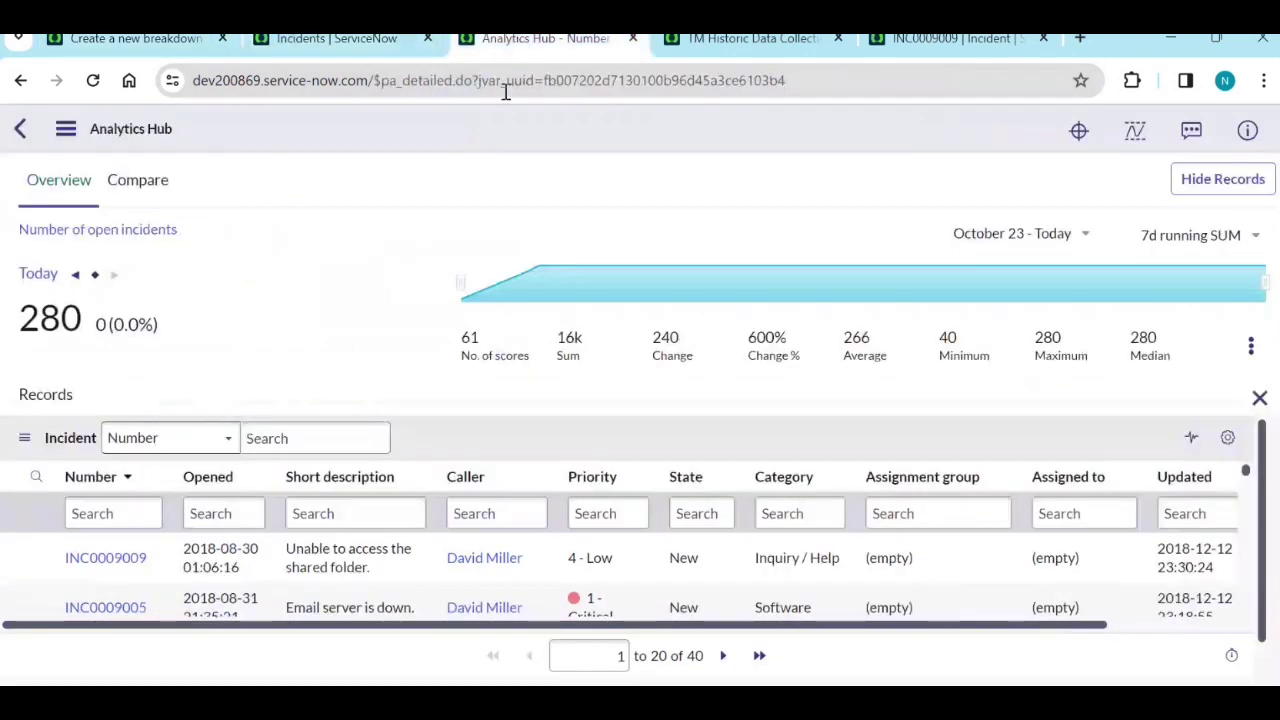
click(65, 128)
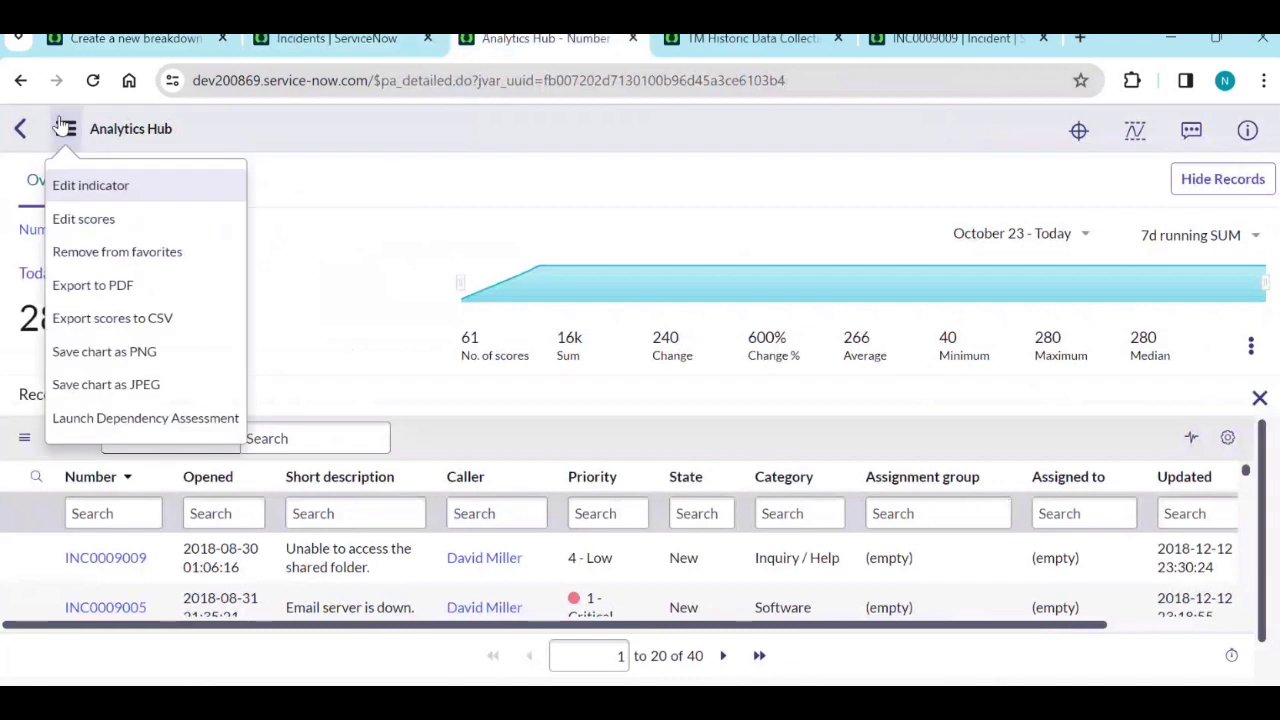
click(92, 192)
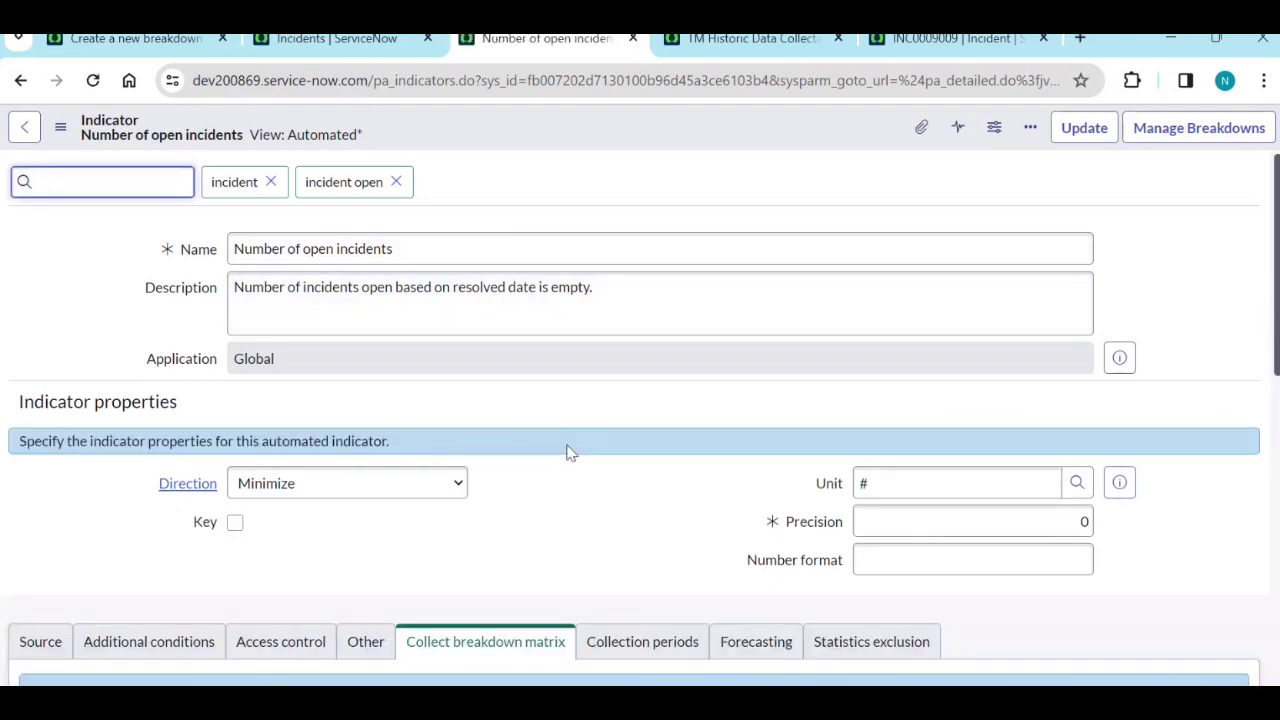
scroll(566, 451, down, 2)
scroll(569, 450, down, 5)
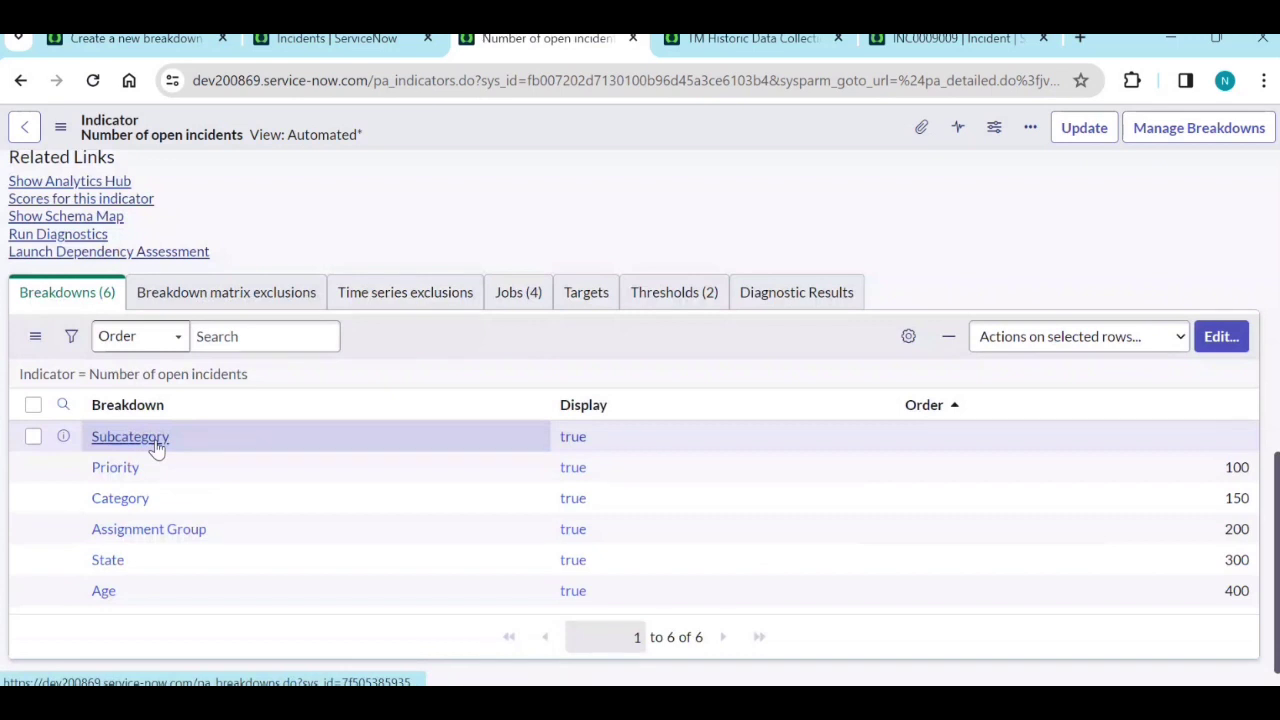
Step: Show the indicator in Analytics Hub and filter its scores by the first Email element of the Subcategory breakdown
click(79, 184)
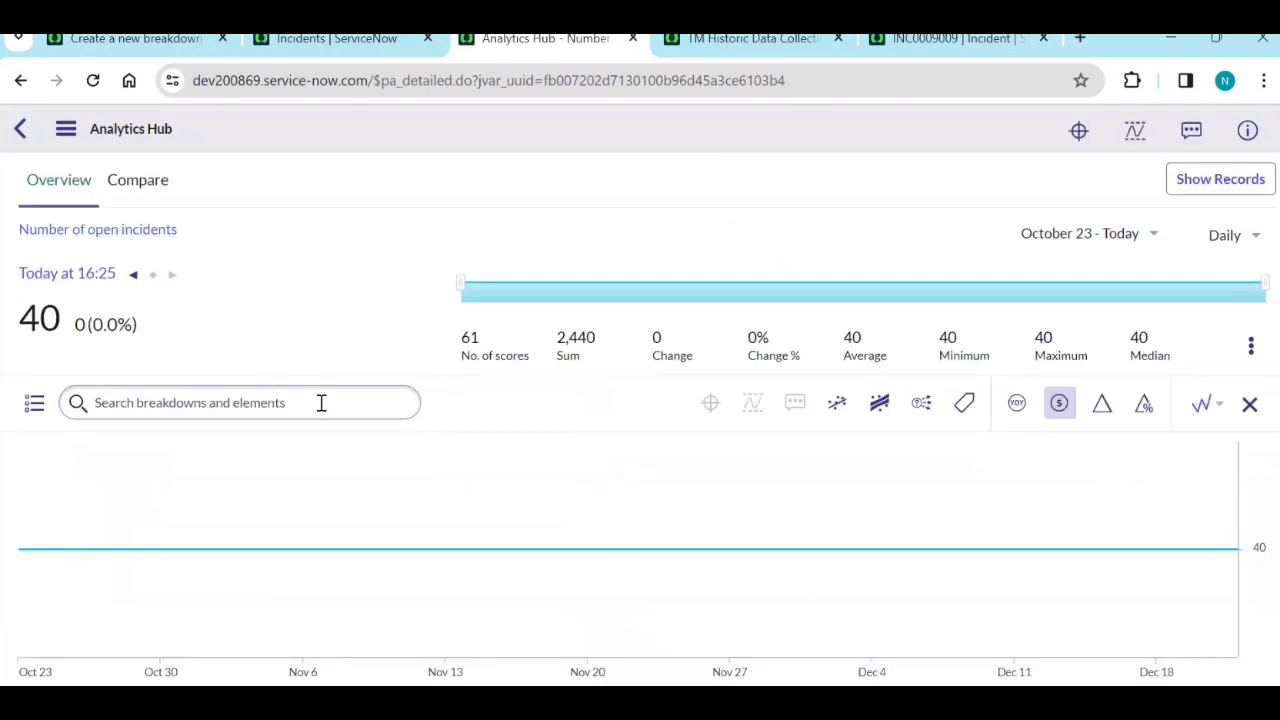
click(34, 403)
click(270, 477)
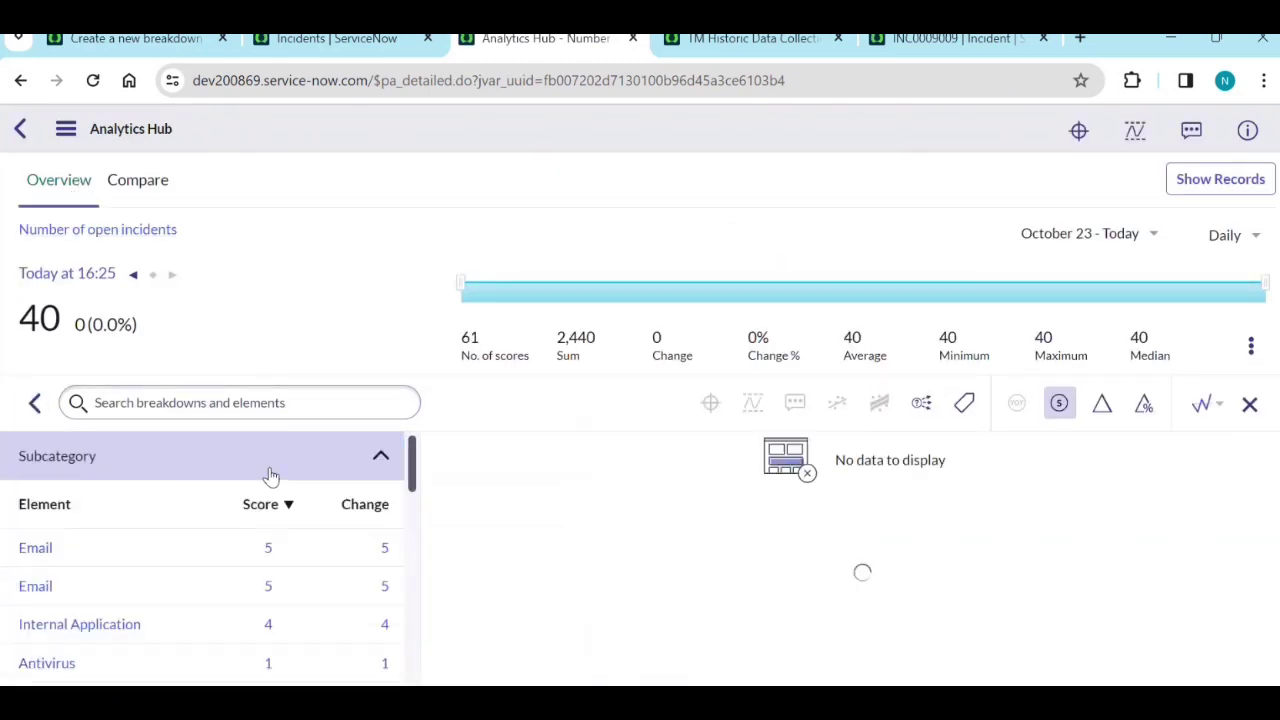
click(101, 547)
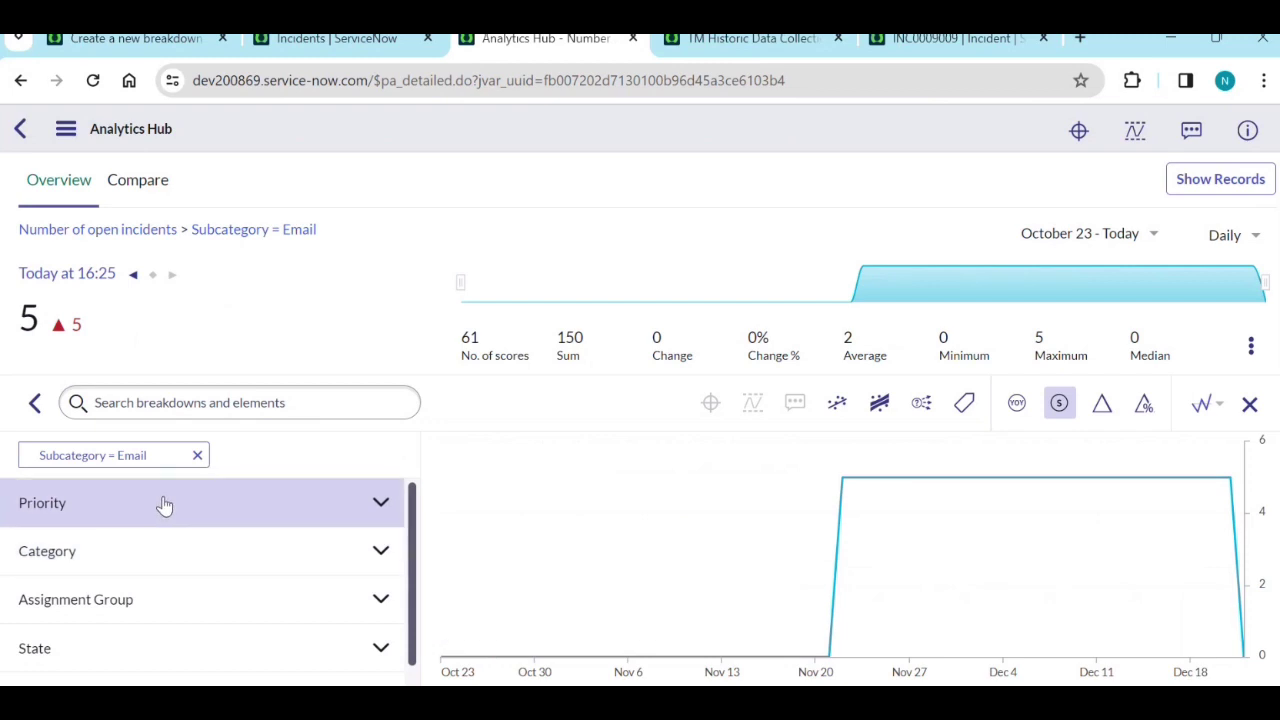
Step: Drill the Email scores down by Category Software, remove that second filter and look over the remaining breakdowns
scroll(165, 505, down, 1)
click(172, 530)
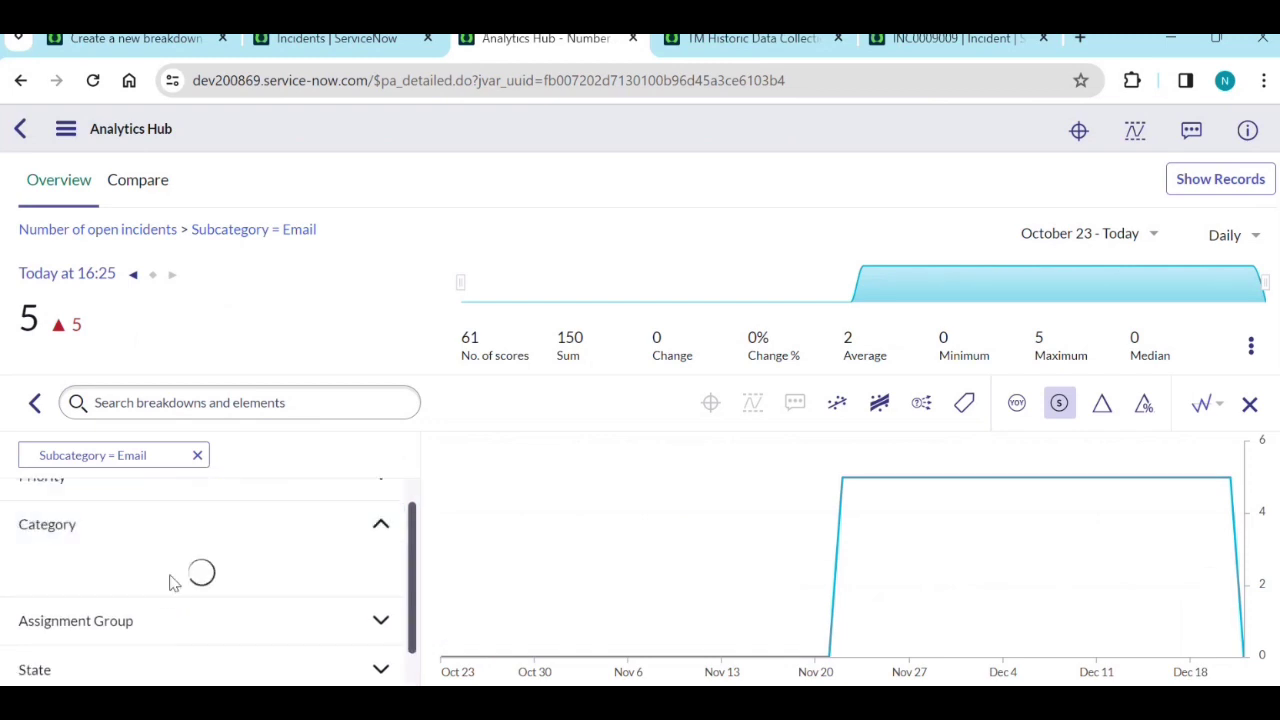
scroll(149, 594, down, 2)
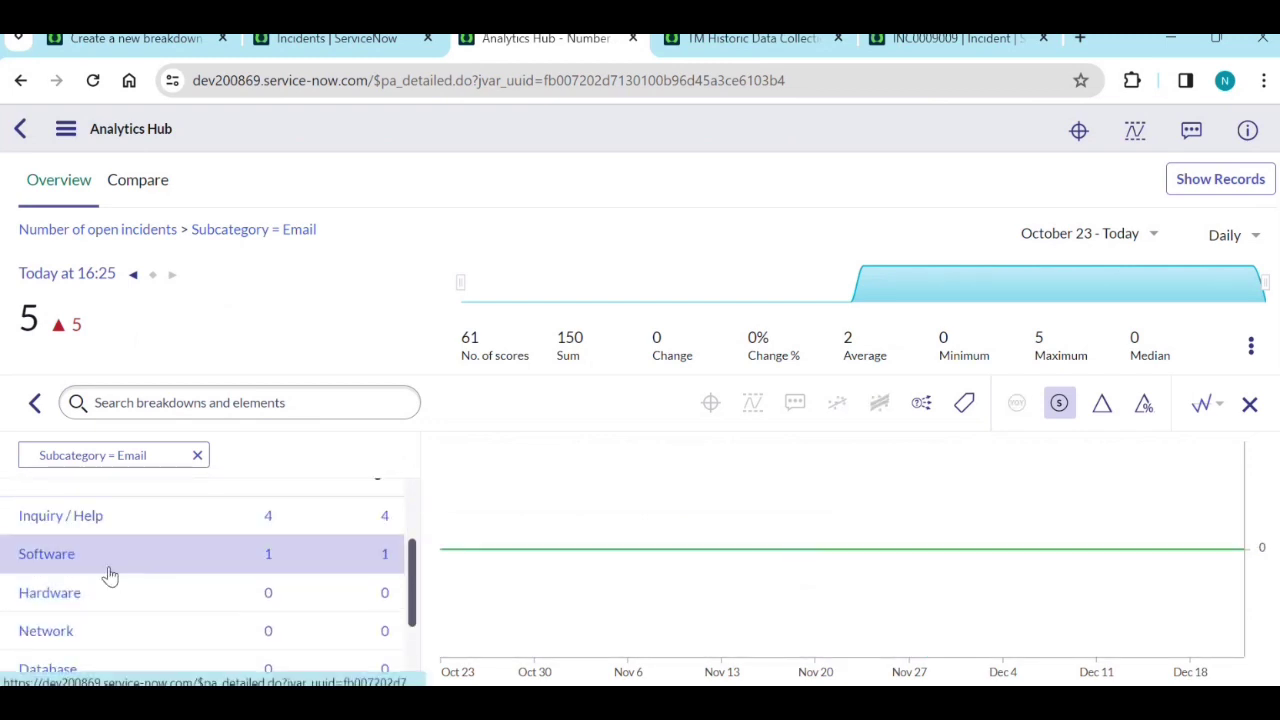
click(108, 574)
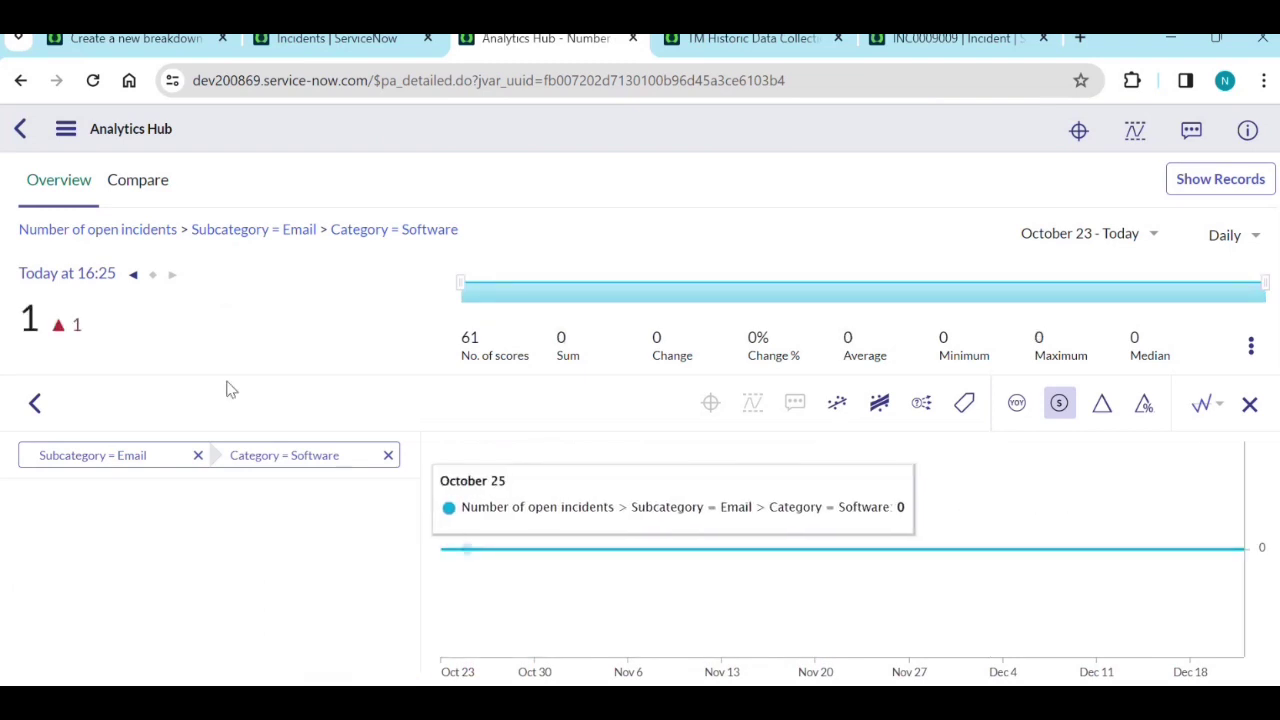
click(387, 459)
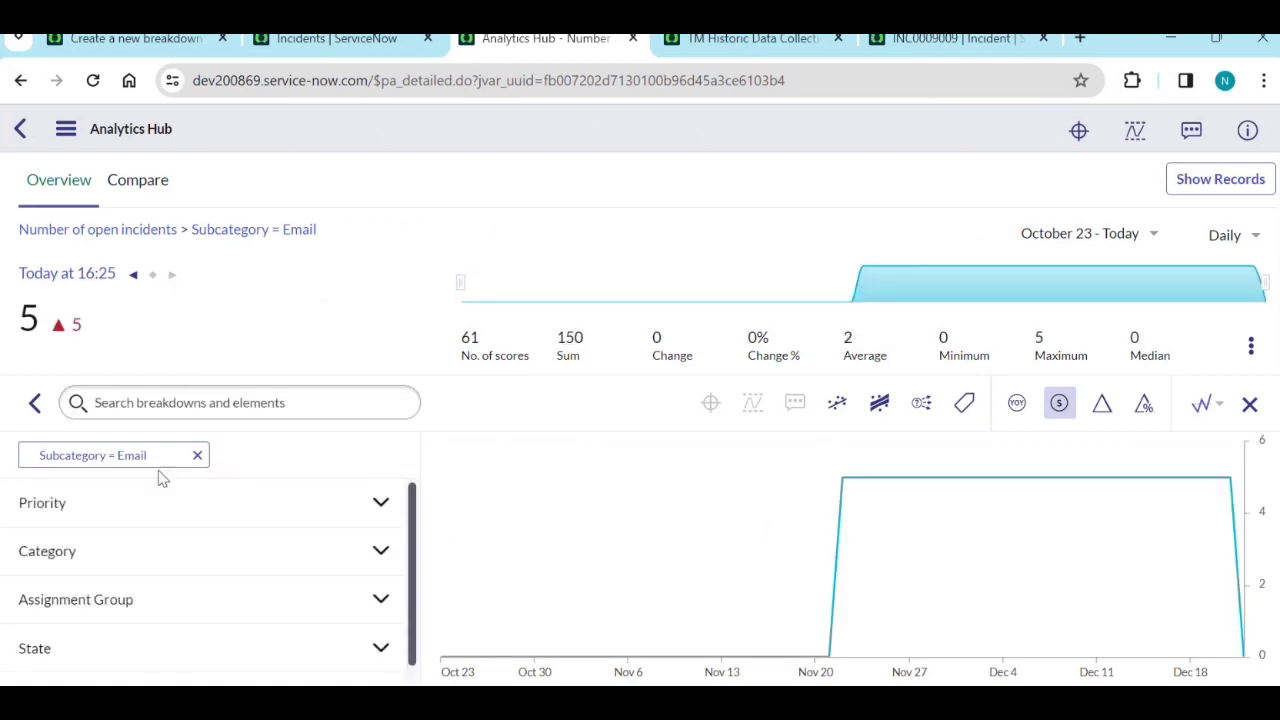
scroll(177, 586, down, 1)
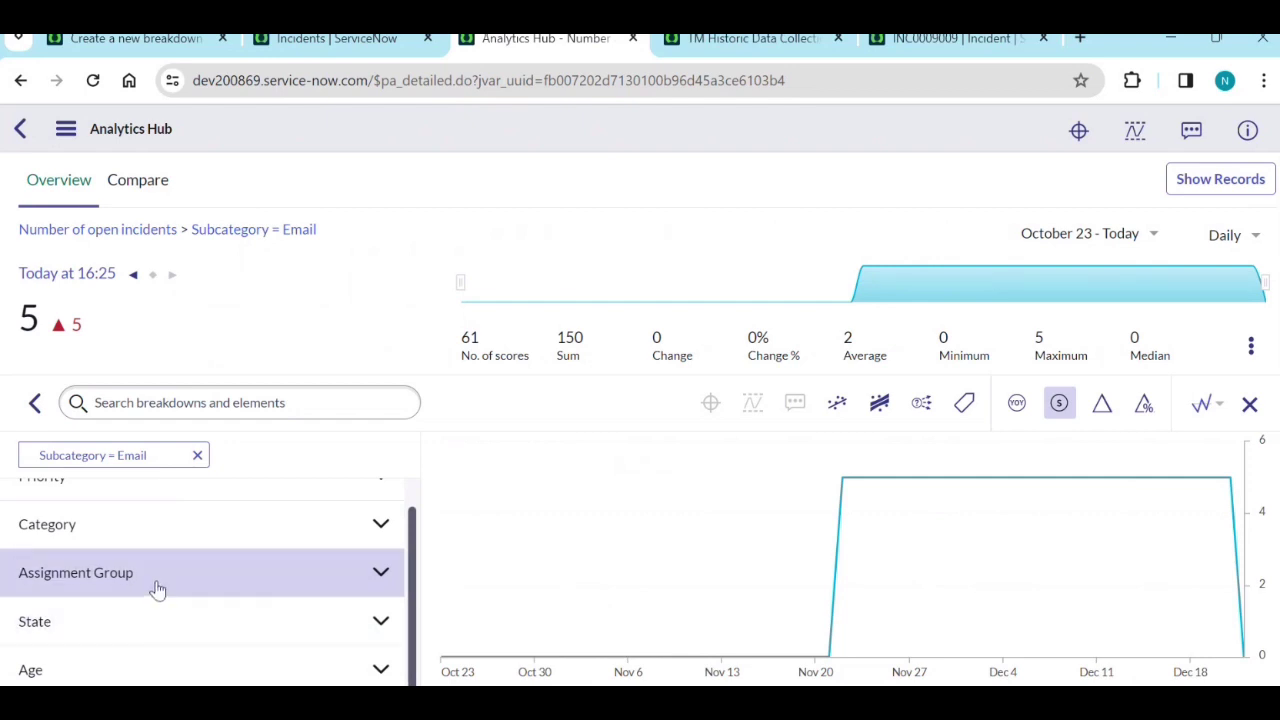
scroll(167, 560, up, 1)
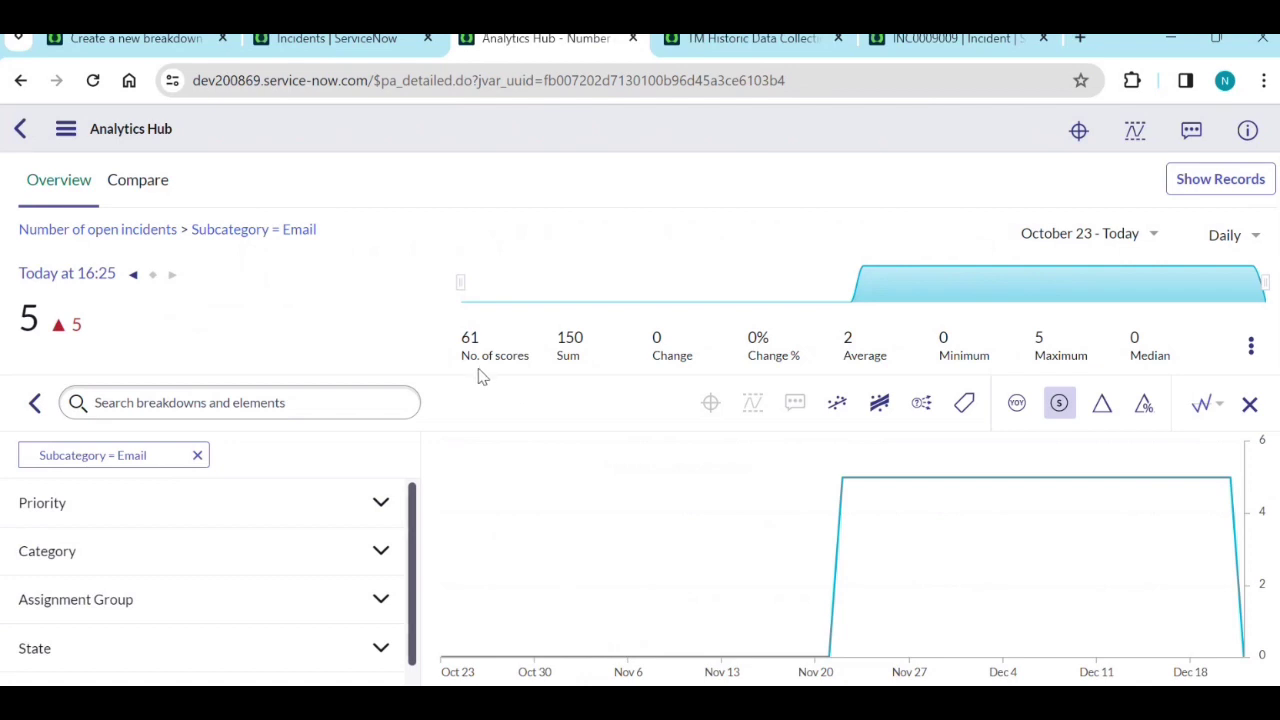
Step: Open breakdown management from the Number of open incidents indicator record and review the selected breakdowns
click(340, 42)
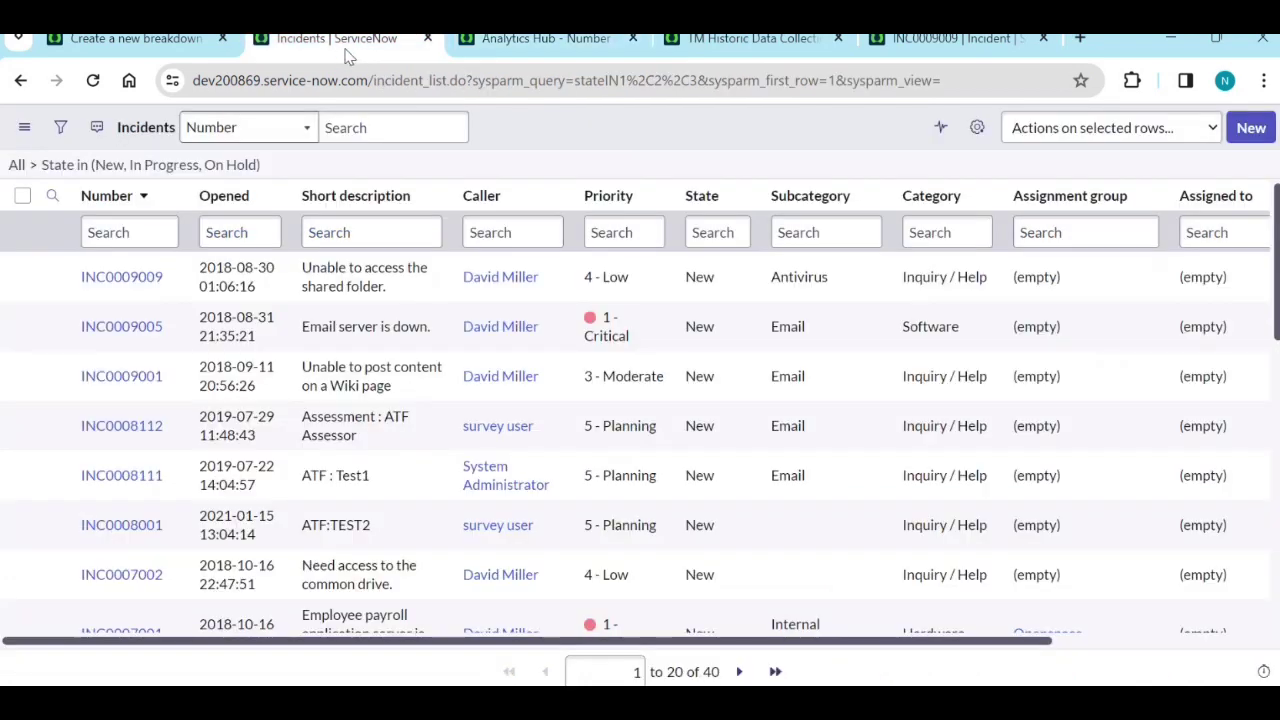
click(470, 40)
click(58, 128)
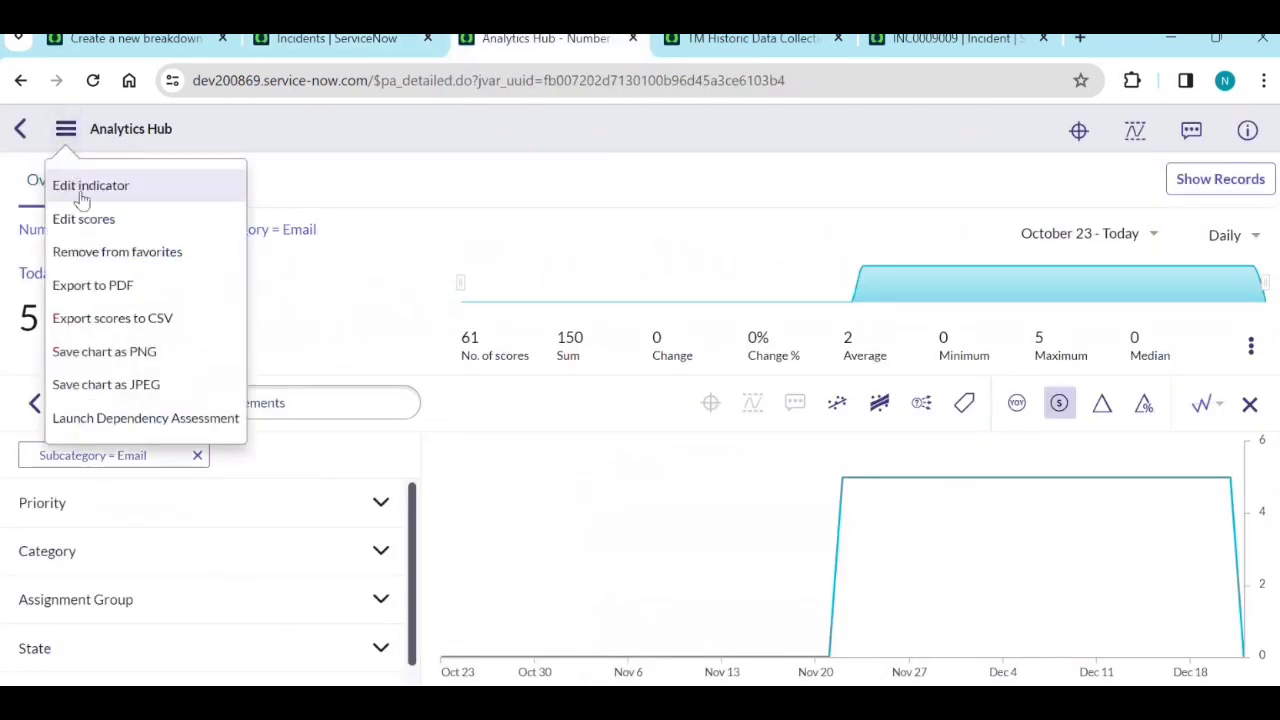
click(85, 188)
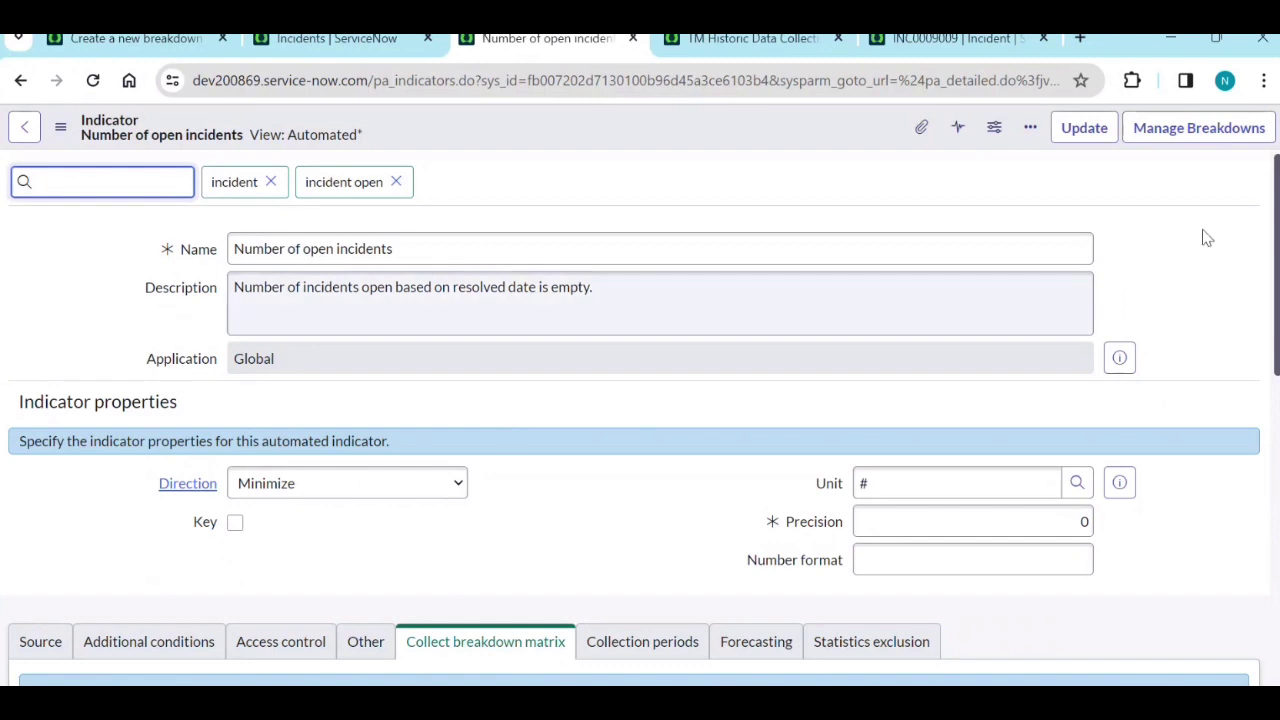
click(1211, 143)
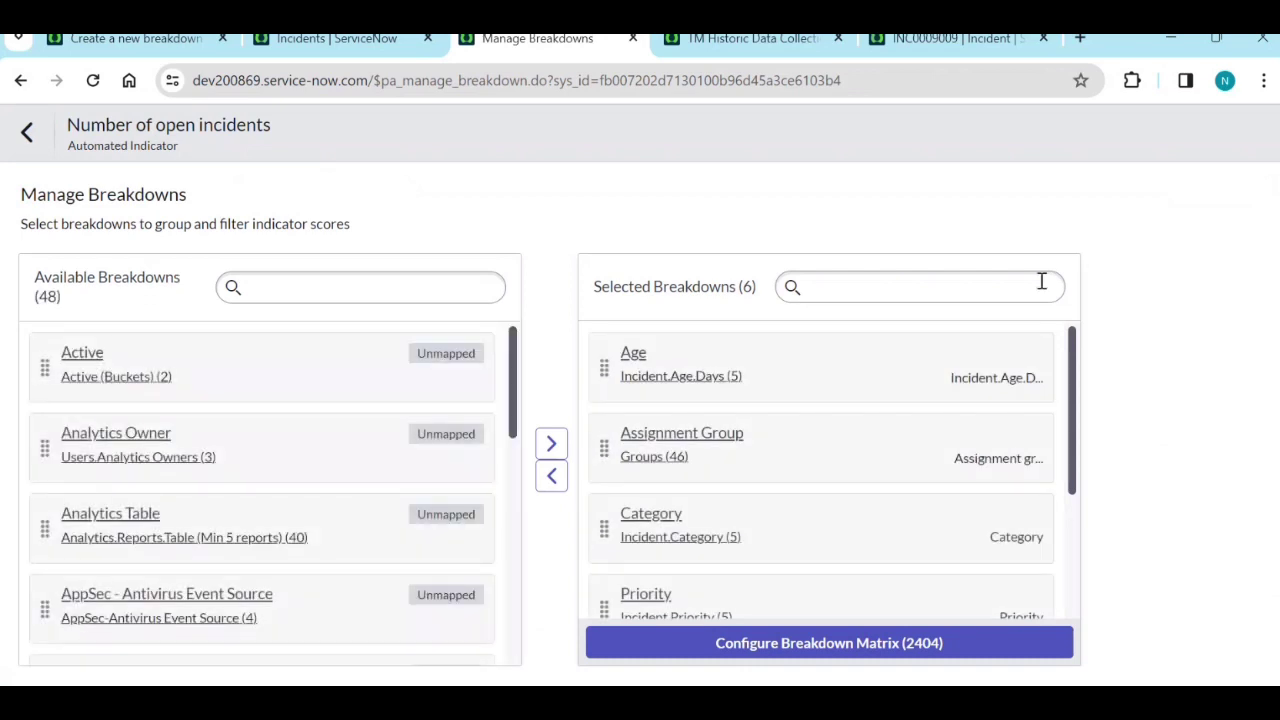
scroll(751, 500, down, 2)
scroll(751, 521, down, 1)
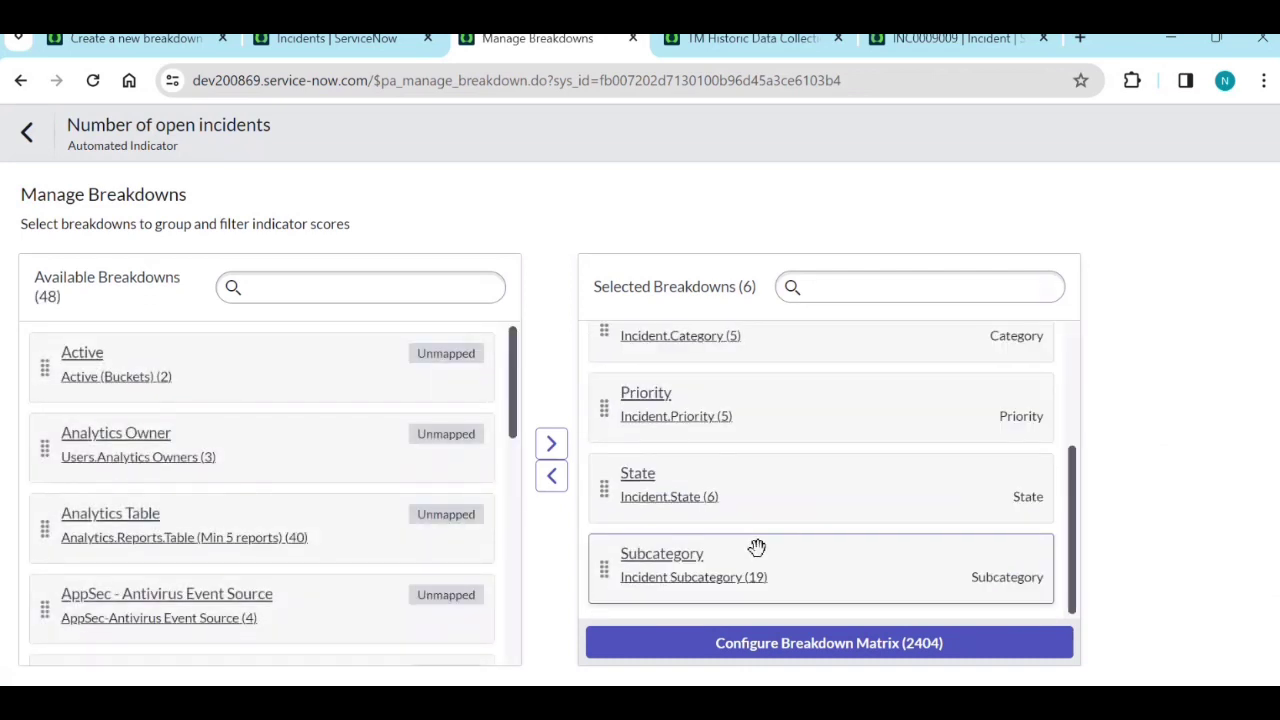
scroll(751, 543, up, 3)
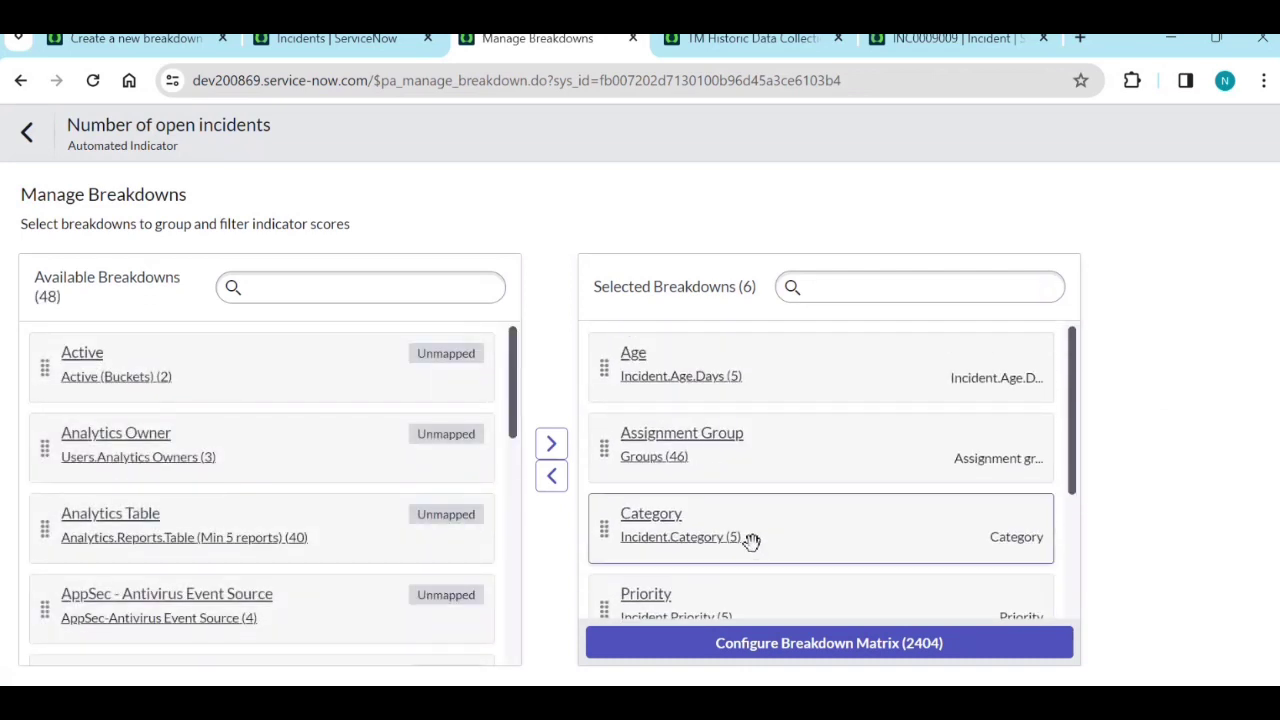
scroll(743, 494, down, 3)
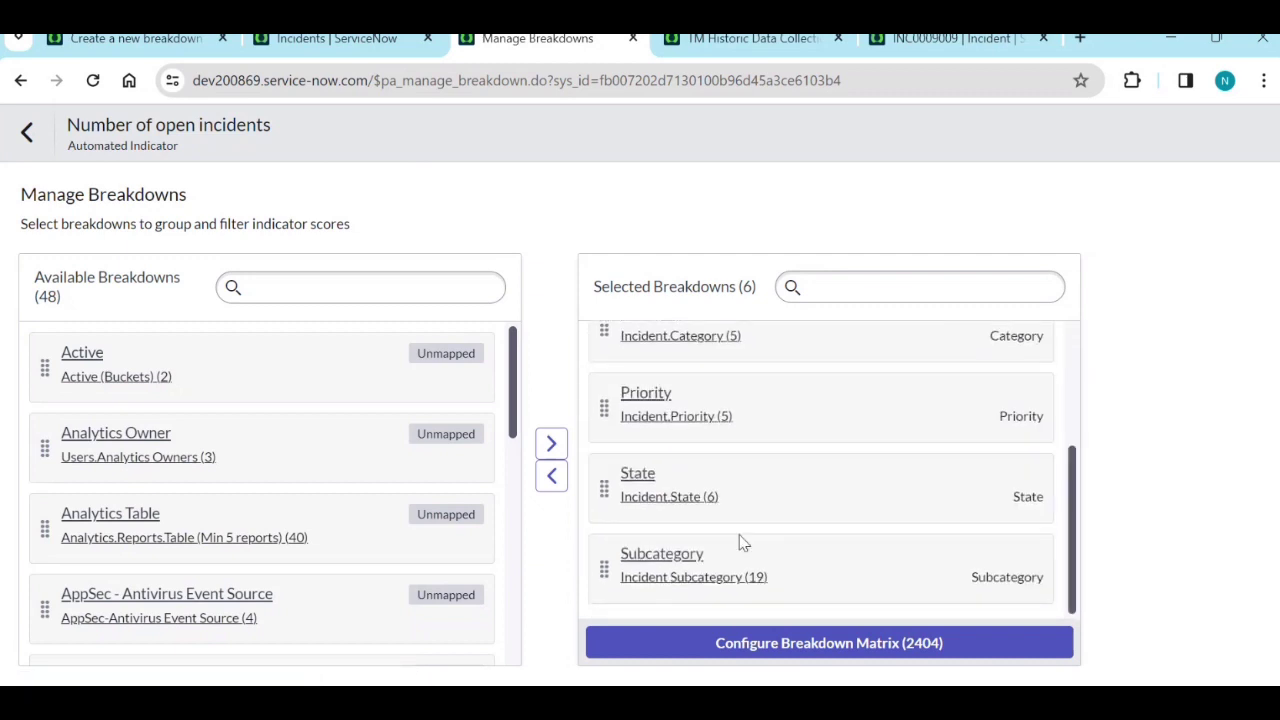
Step: Exclude the Subcategory combinations with Age, Assignment Group, Priority and State from the breakdown matrix, leaving Subcategory by Category included
click(817, 655)
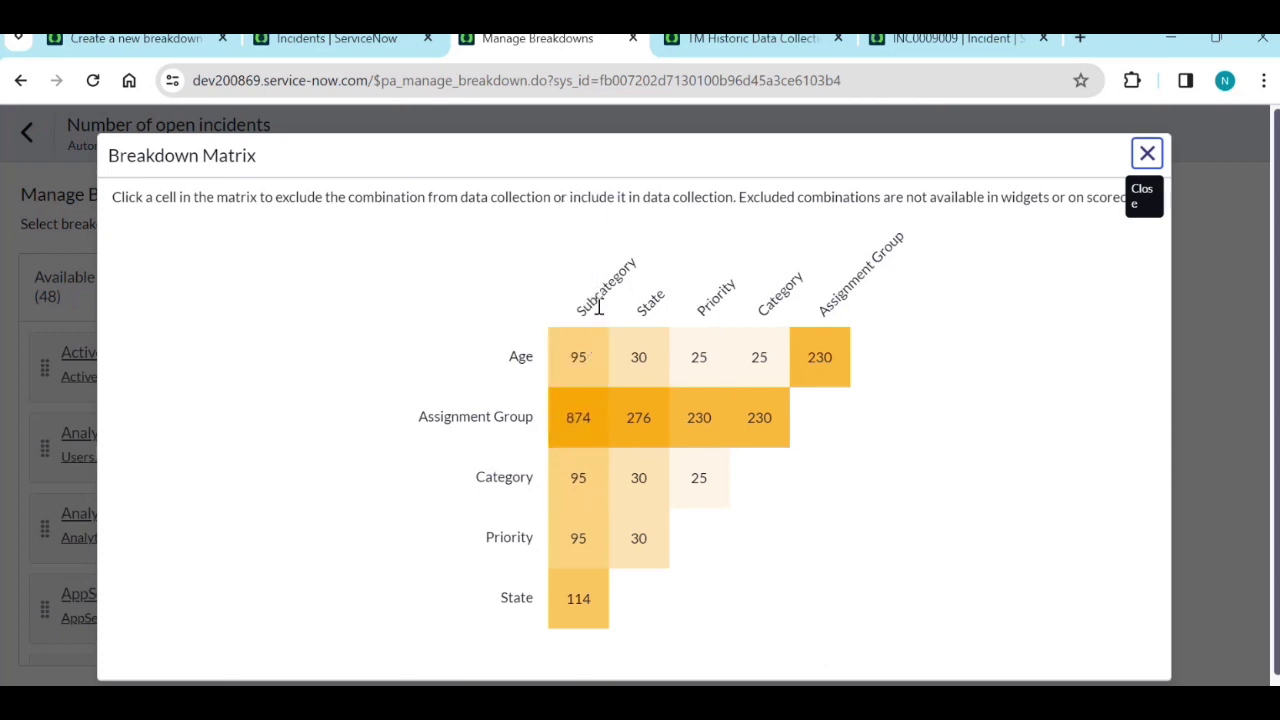
click(578, 357)
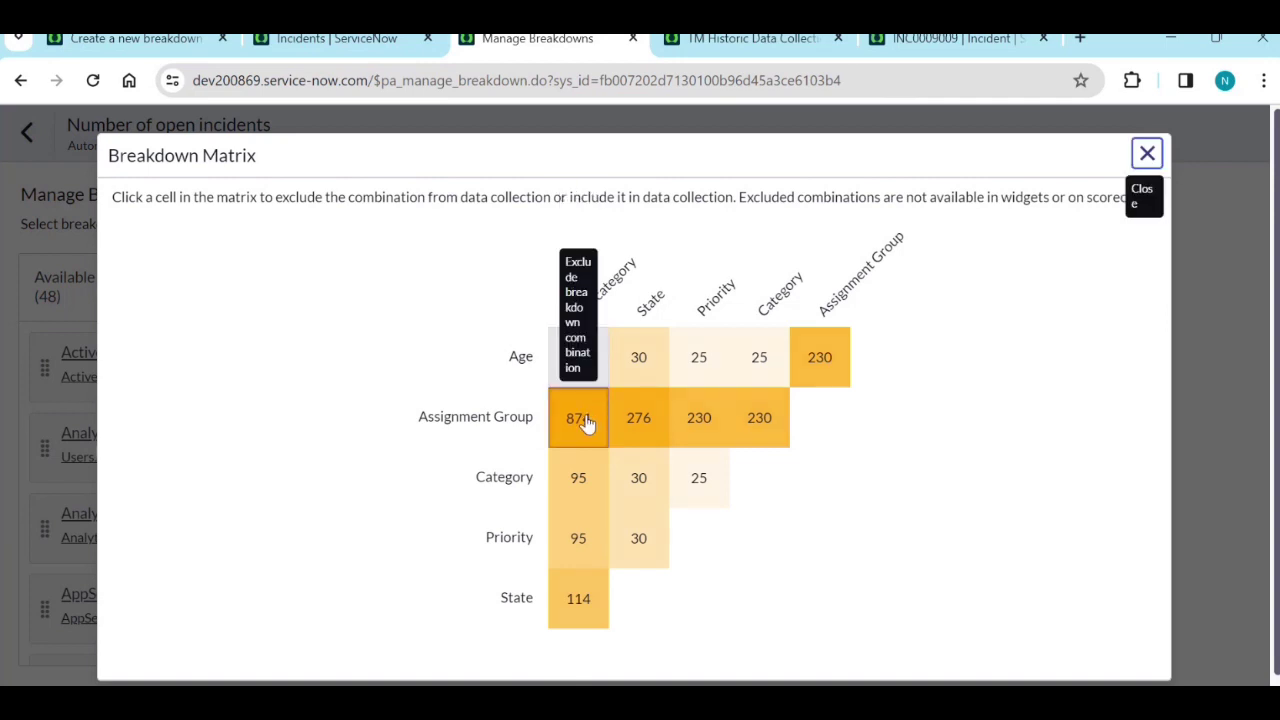
click(582, 418)
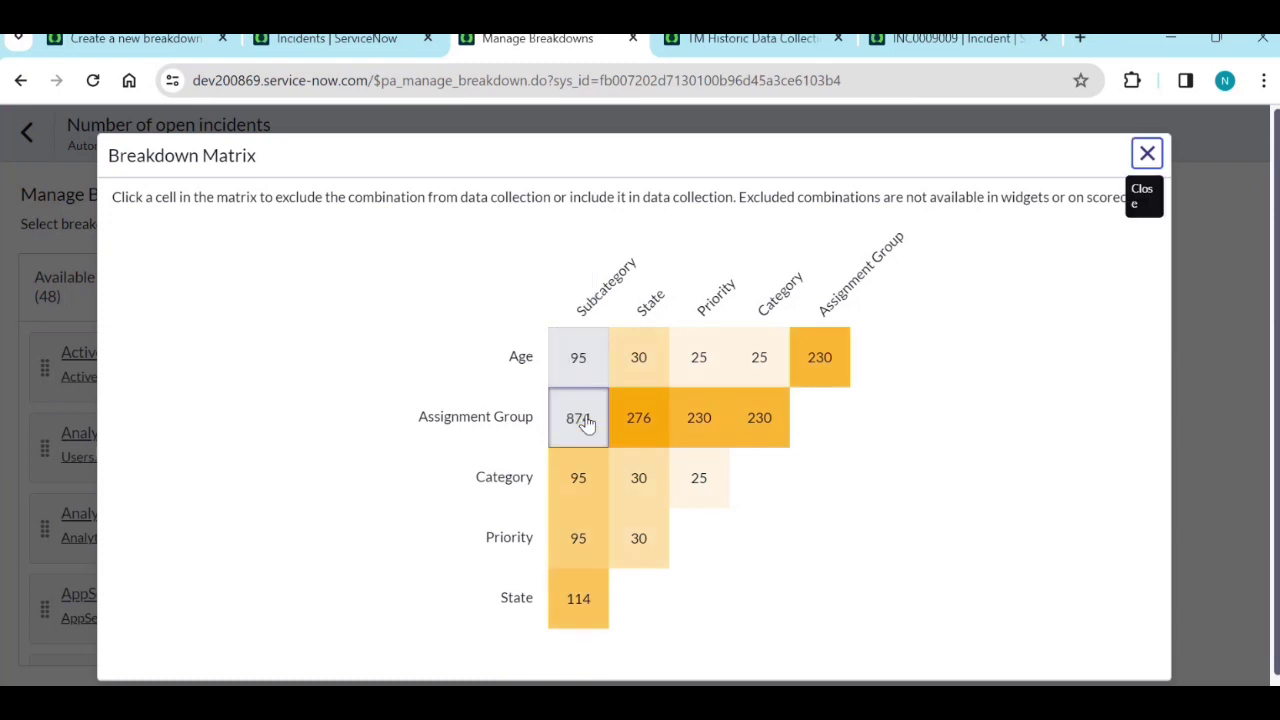
click(568, 545)
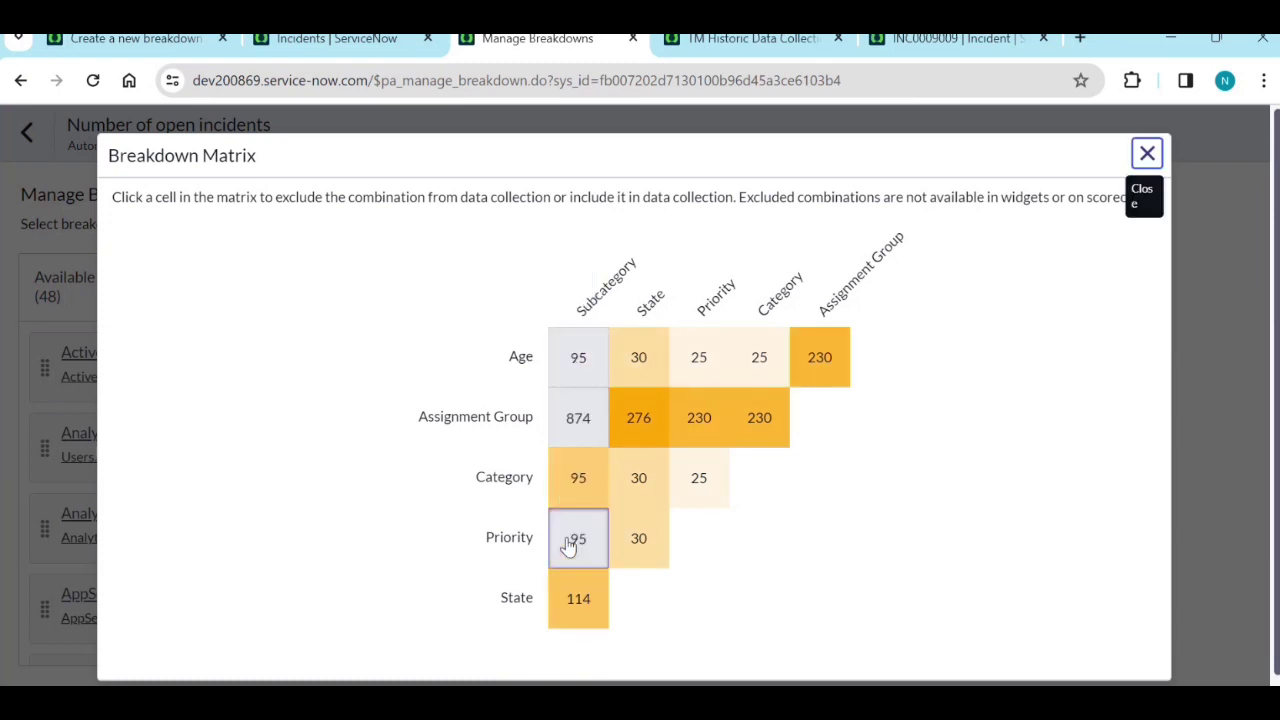
click(580, 606)
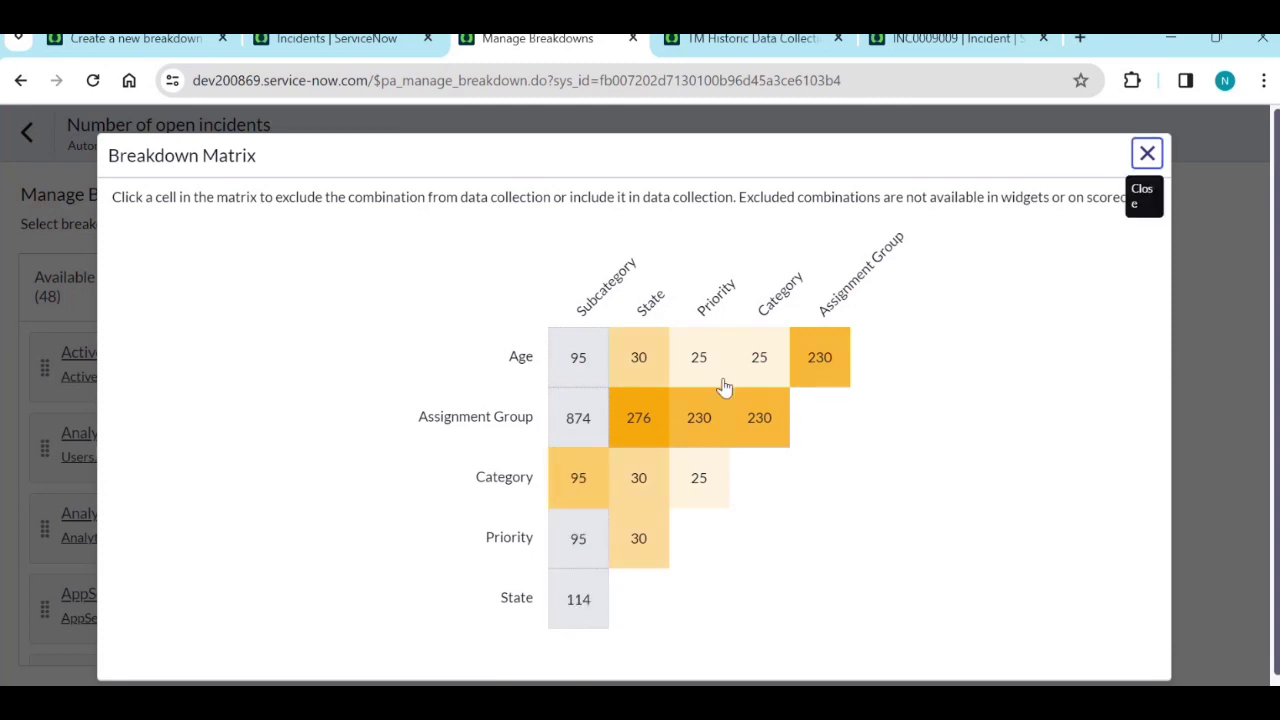
click(558, 484)
scroll(946, 478, down, 1)
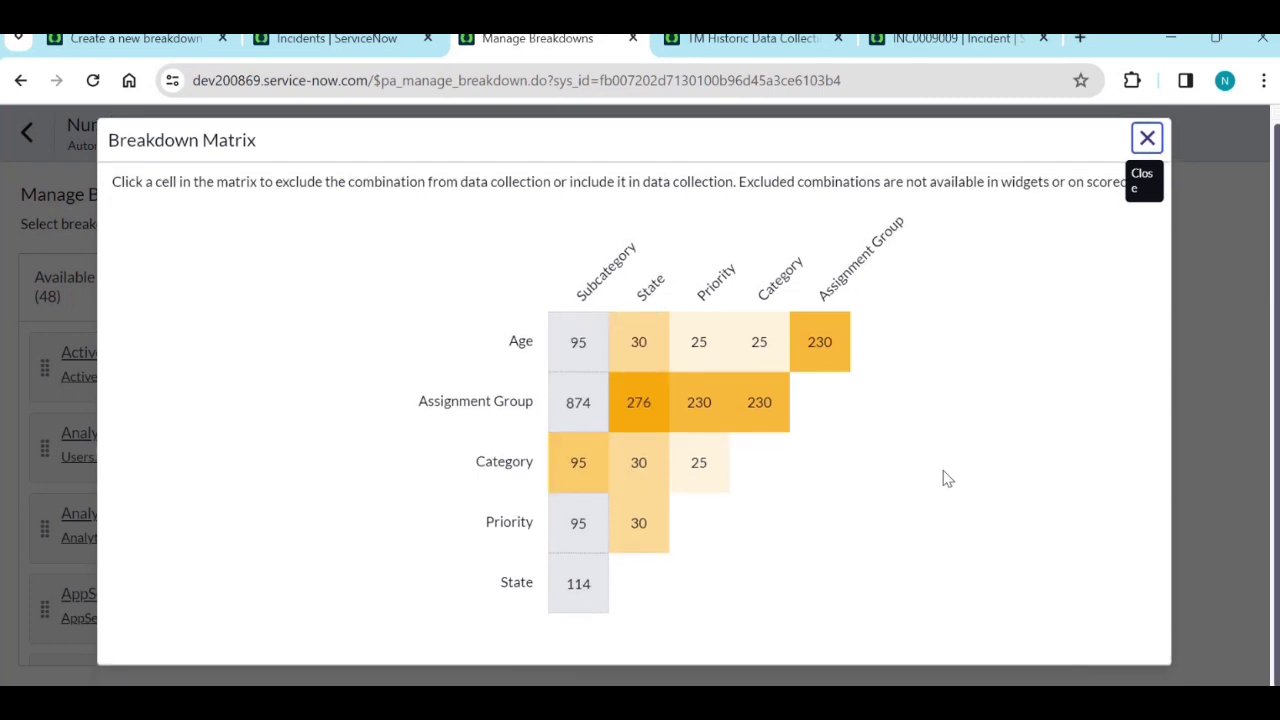
click(1147, 139)
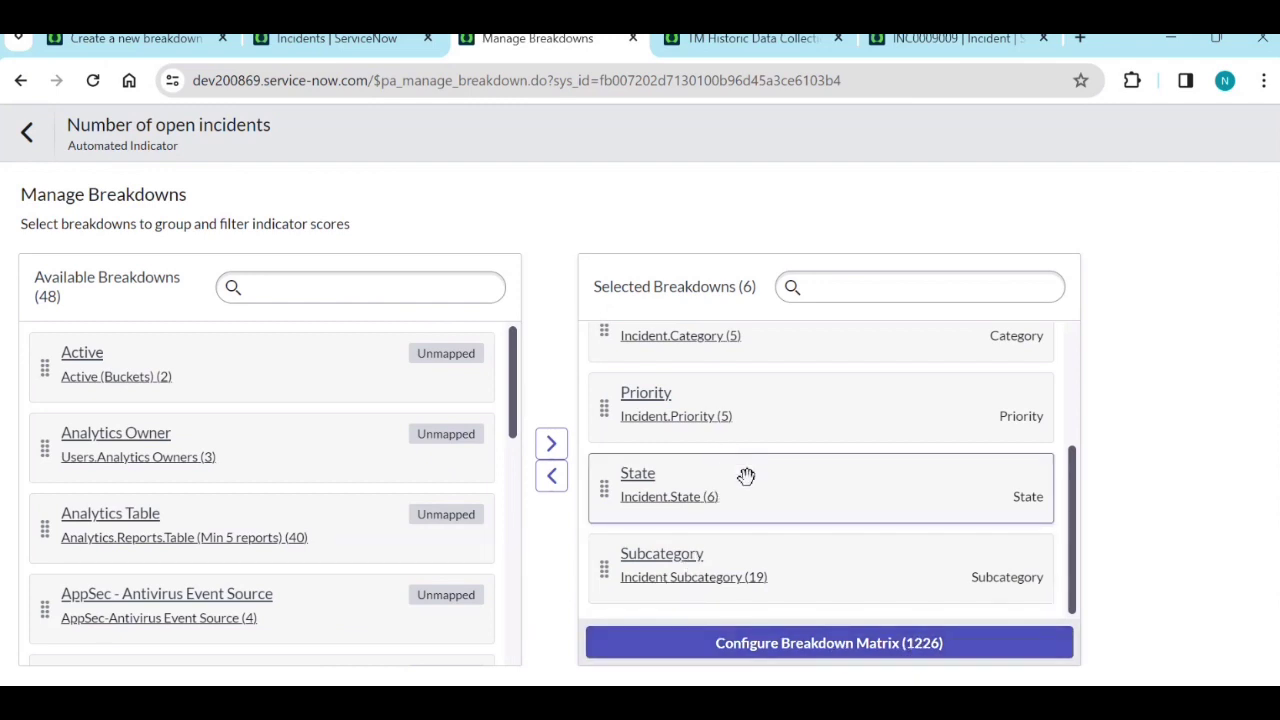
Step: Look over the selected breakdowns, return to the Number of open incidents indicator record and review its data collection jobs
scroll(728, 454, up, 3)
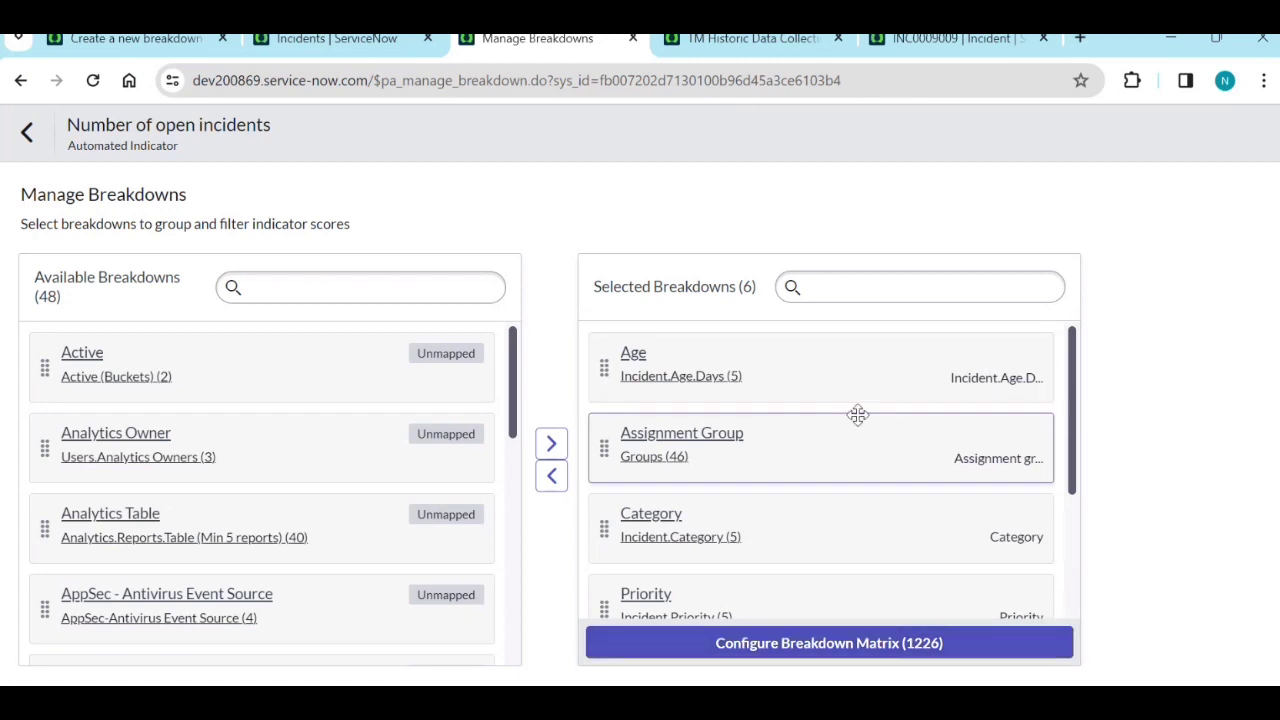
scroll(840, 557, down, 2)
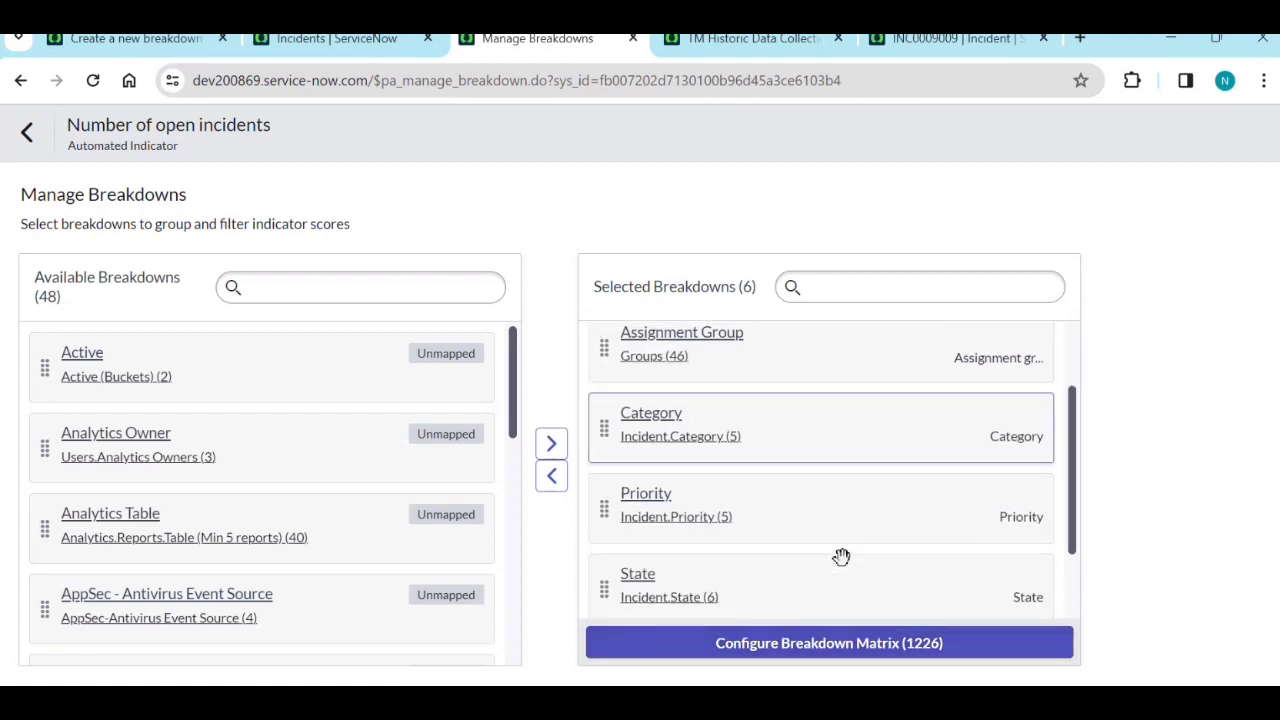
scroll(841, 558, down, 2)
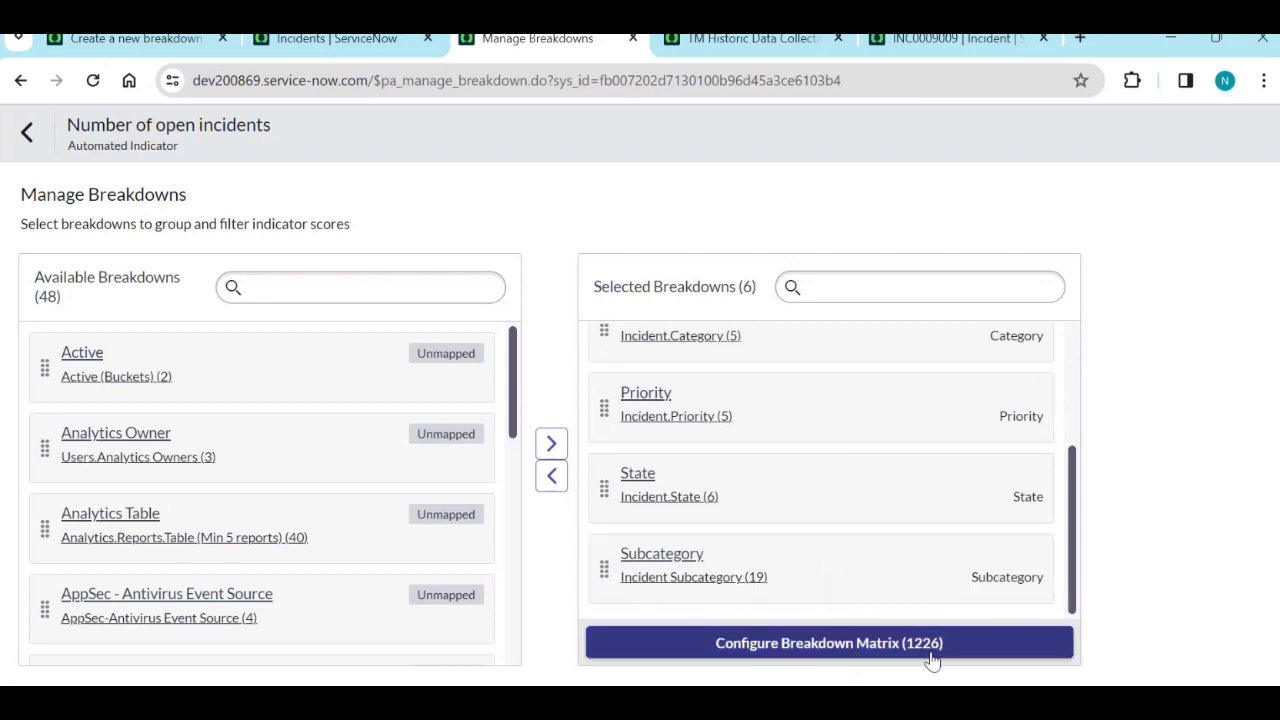
click(43, 142)
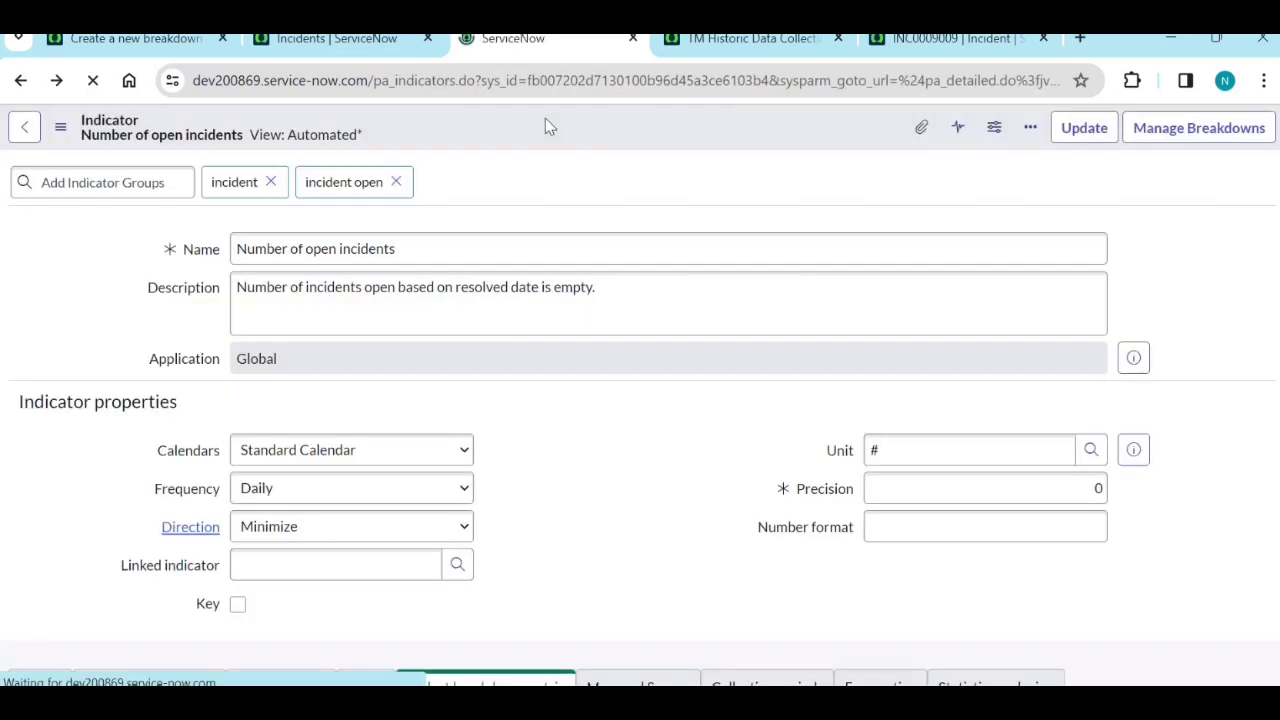
scroll(594, 422, down, 1)
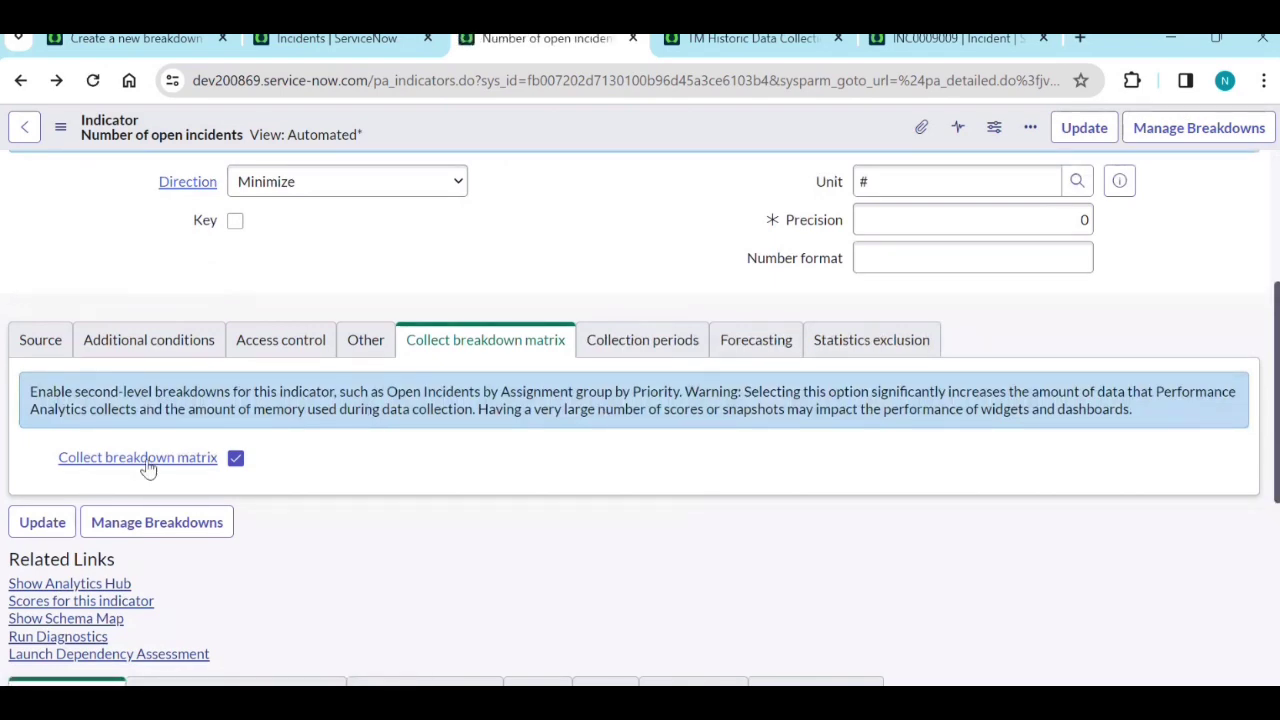
scroll(311, 514, down, 3)
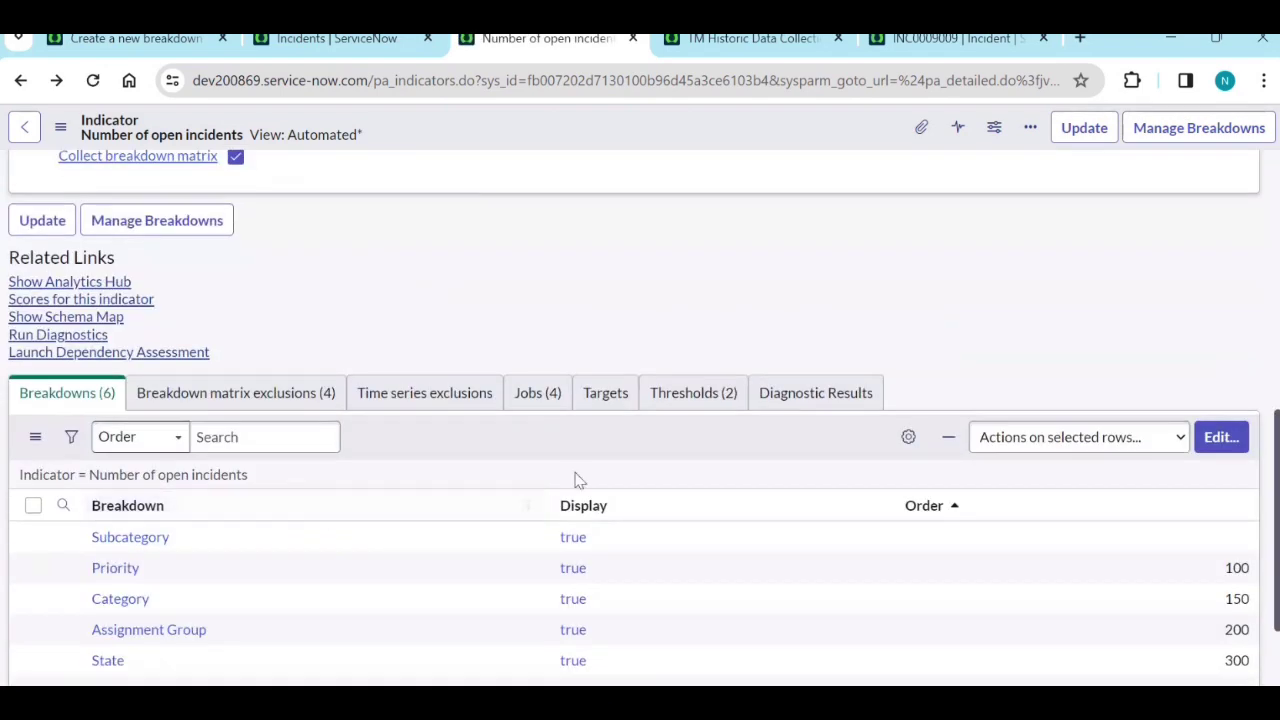
click(540, 405)
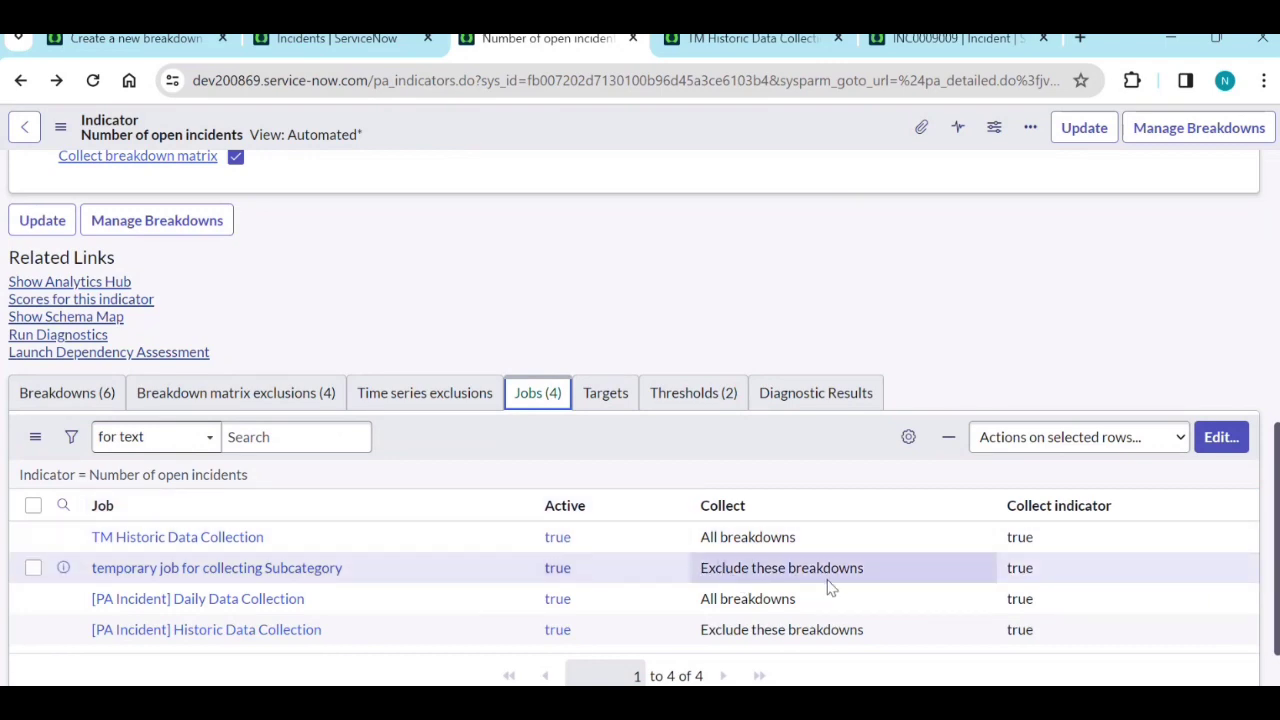
scroll(615, 322, up, 10)
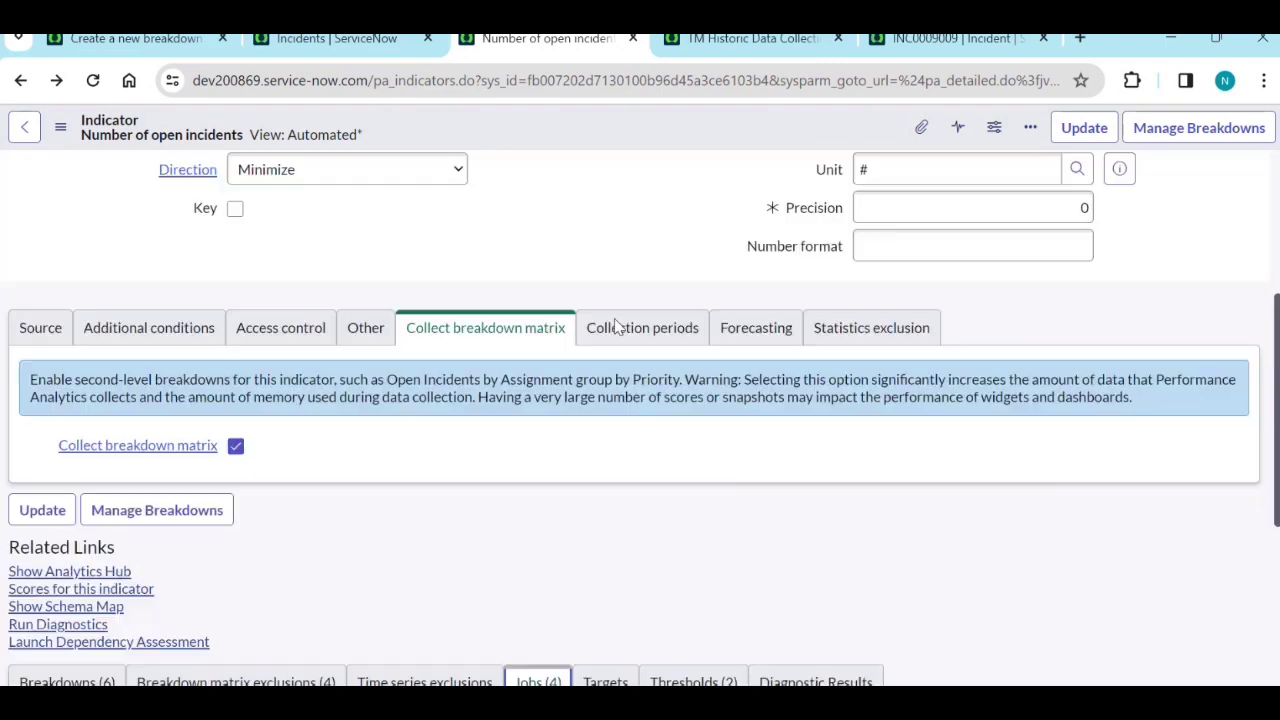
scroll(633, 419, down, 10)
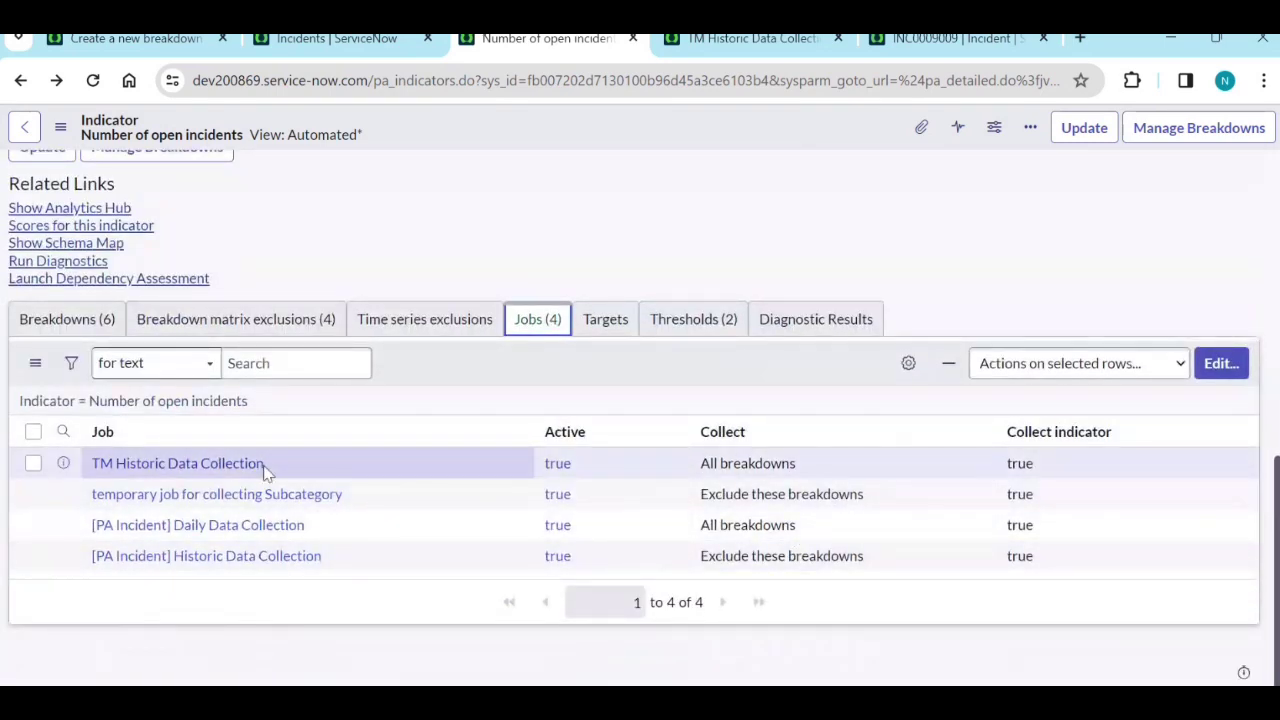
Step: Open the temporary job for collecting Subcategory in a separate browser tab and review its collection parameters, job parameters and job logs
ctrl+click(249, 494)
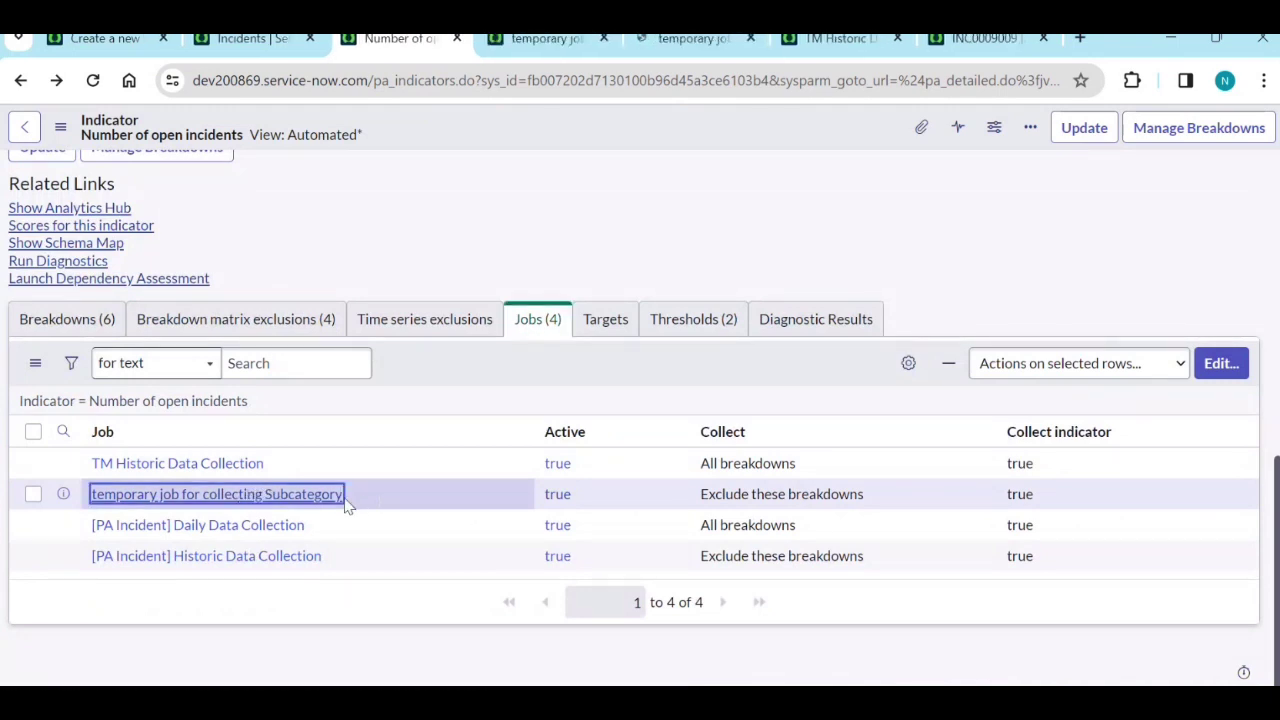
click(563, 44)
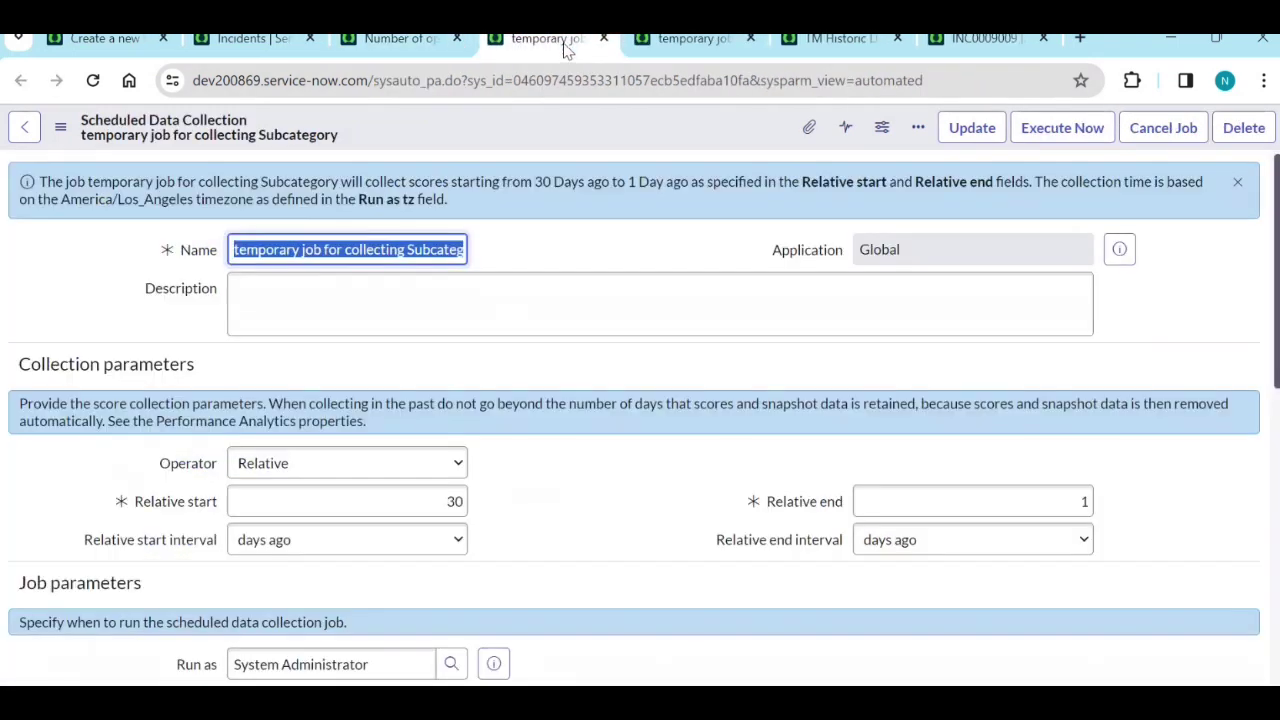
scroll(543, 520, down, 5)
scroll(549, 528, down, 2)
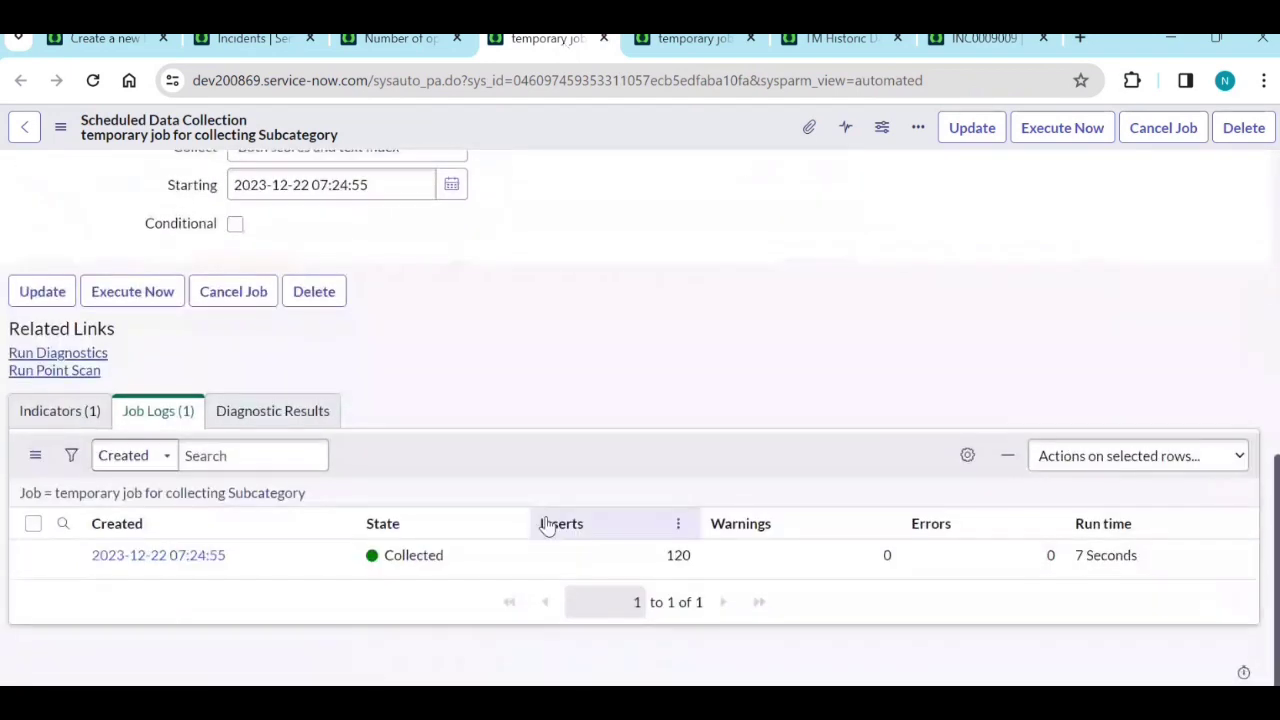
scroll(300, 420, up, 3)
scroll(320, 422, up, 4)
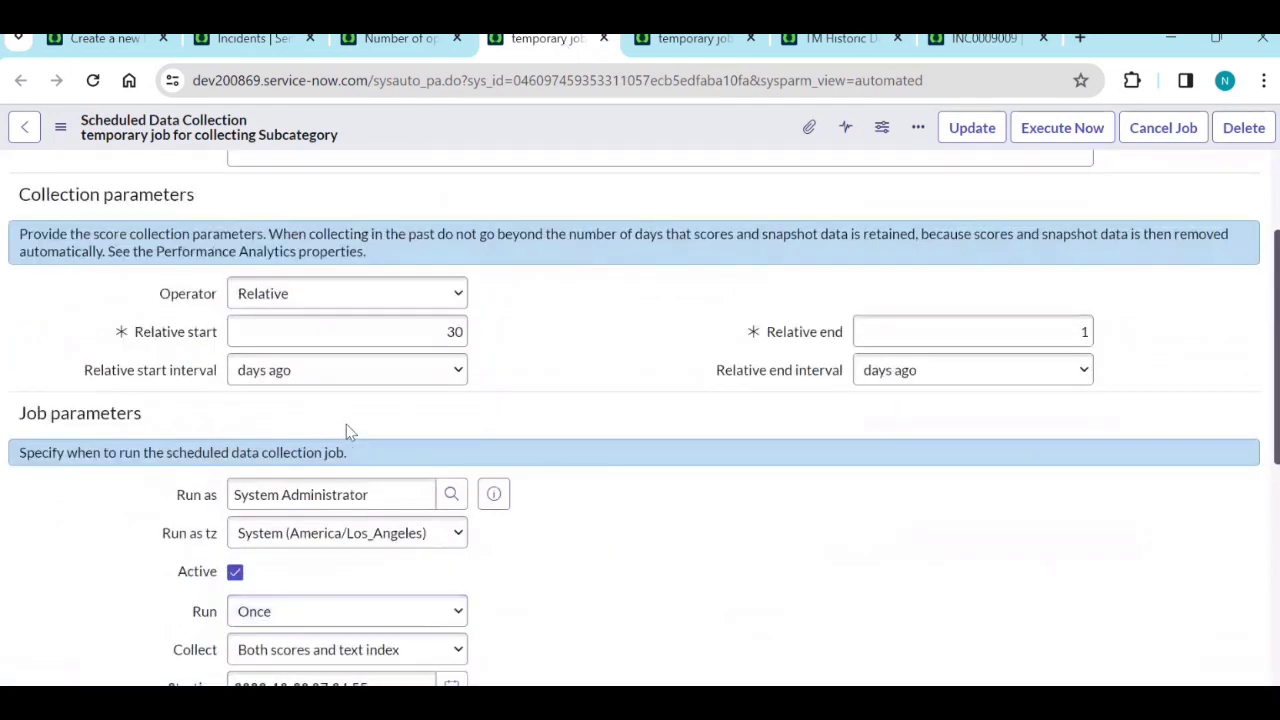
scroll(606, 336, down, 2)
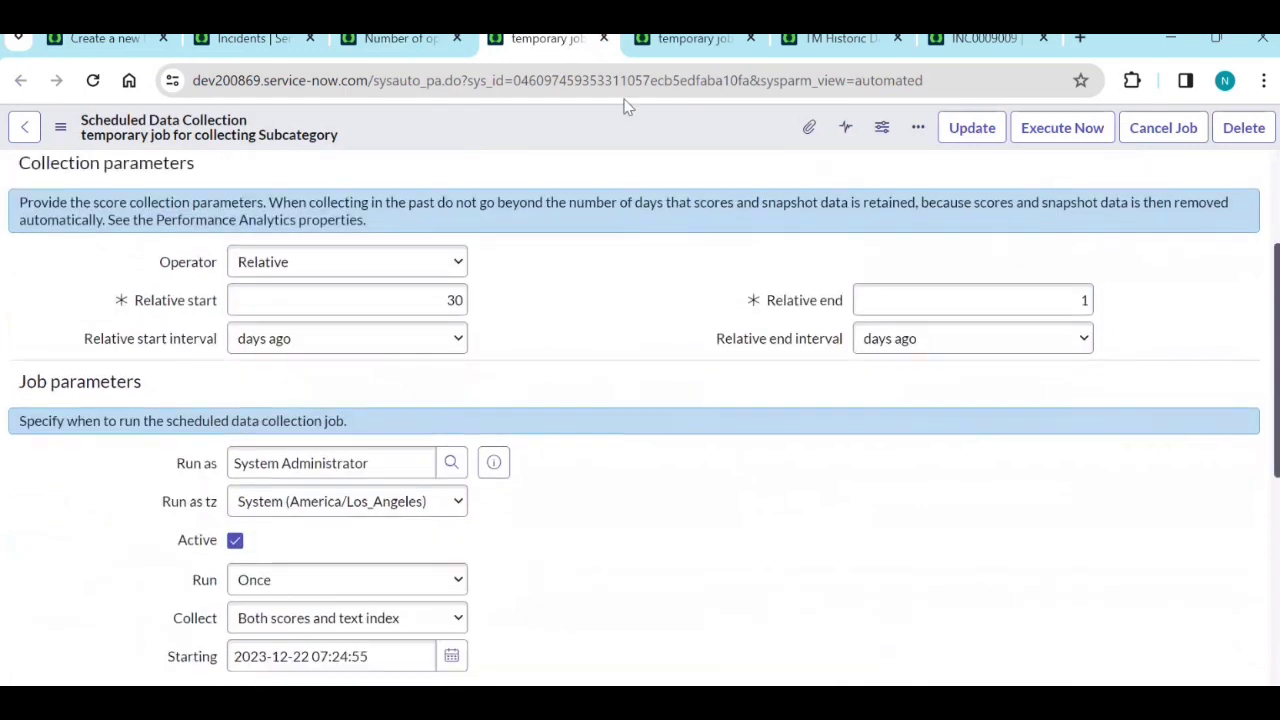
click(604, 38)
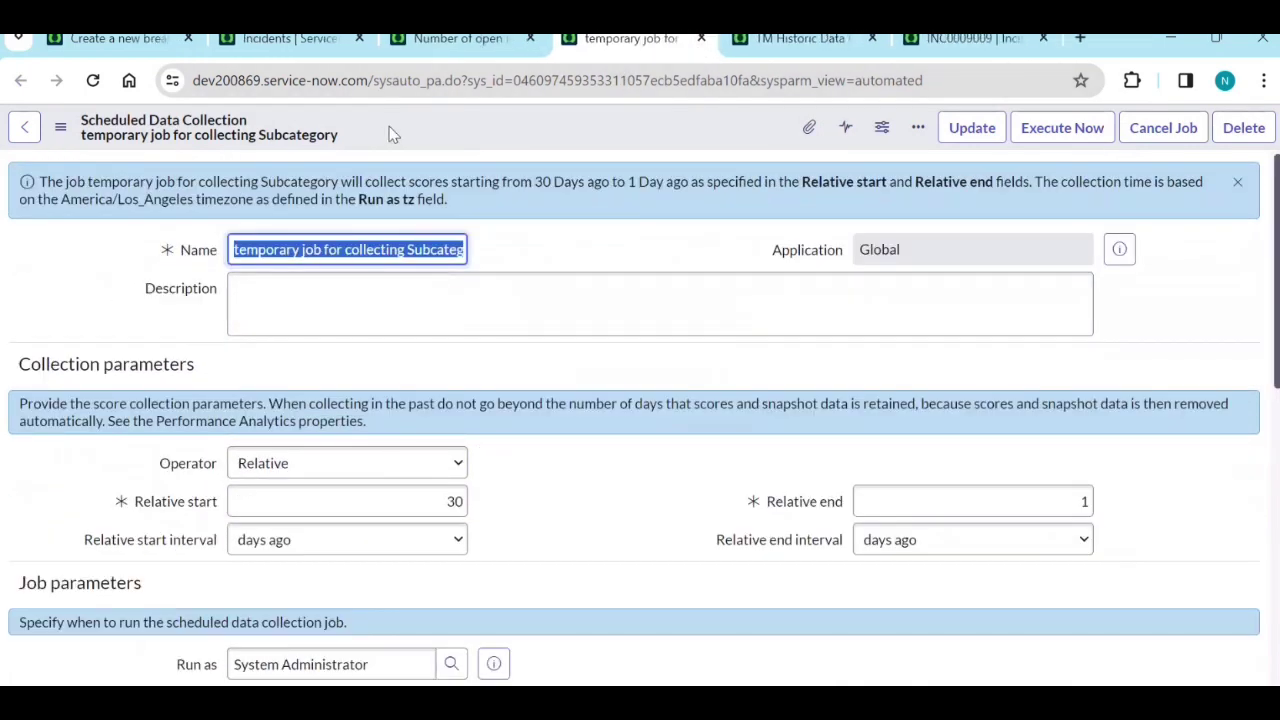
Step: Open the job indicator record for the temporary Subcategory job from the indicator's job list and examine its excluded breakdowns
click(490, 40)
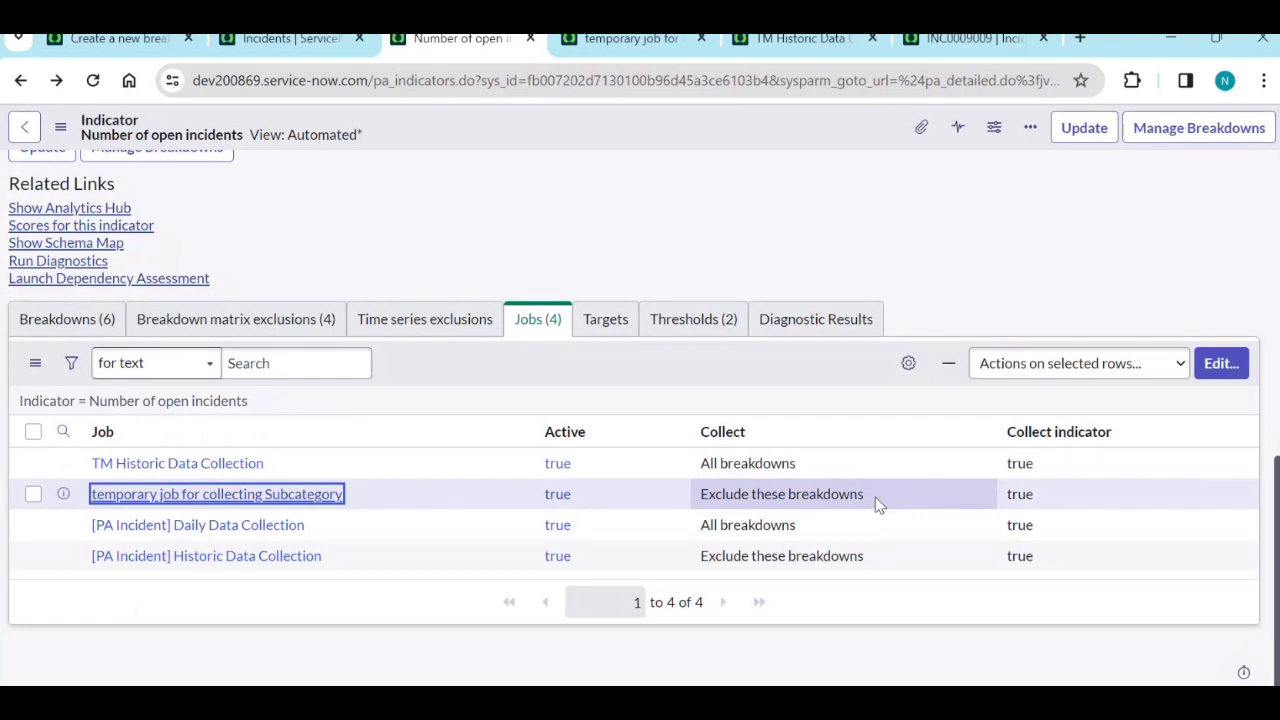
right_click(63, 494)
click(160, 250)
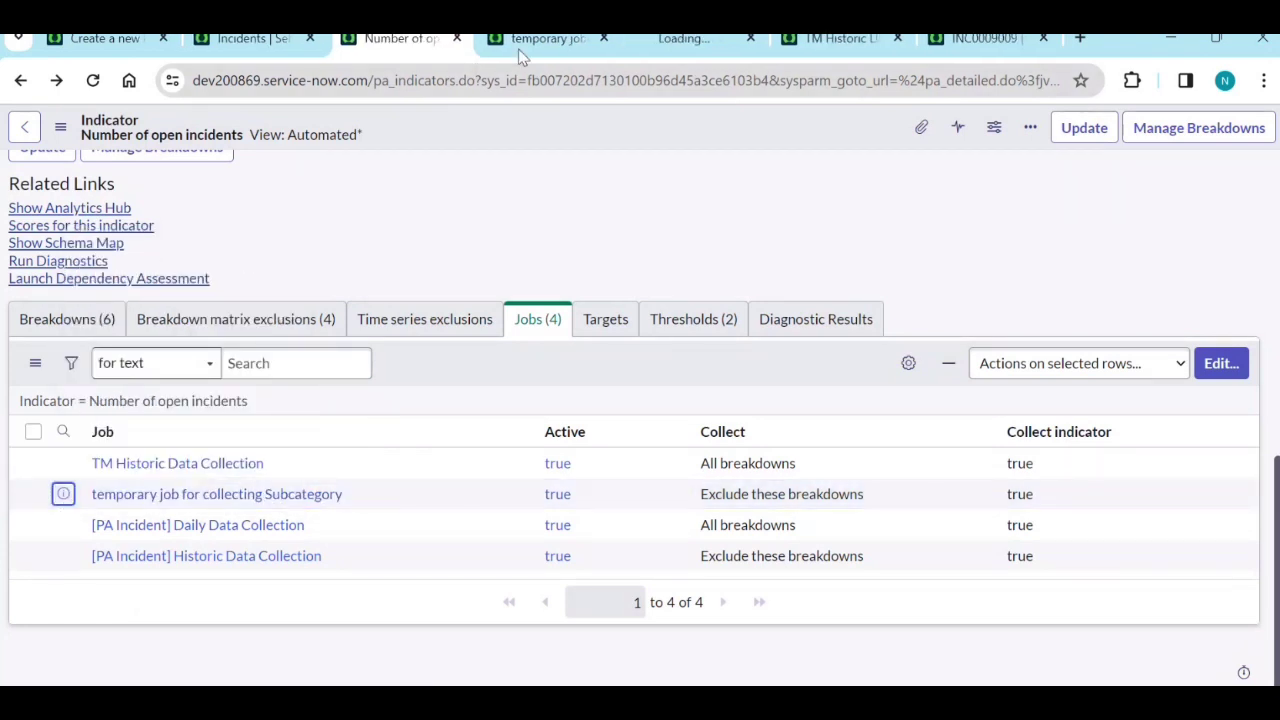
click(690, 38)
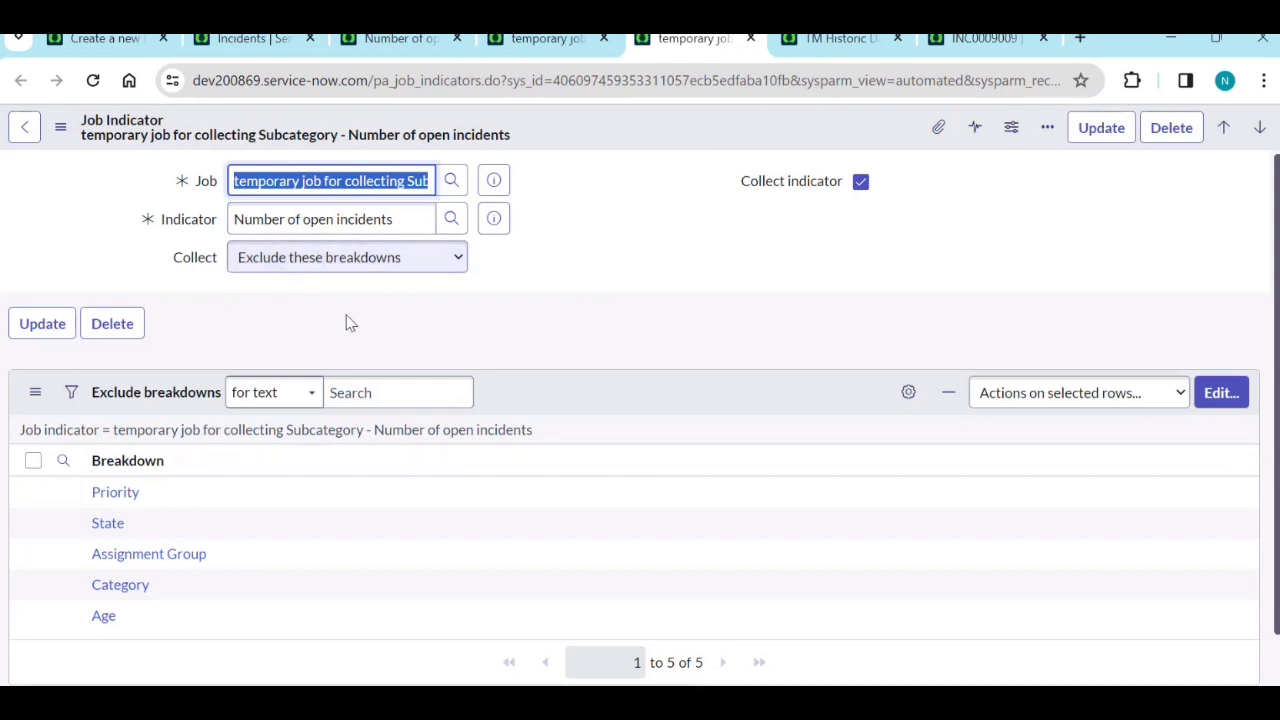
Step: Check the temporary Subcategory job's log again, and return to the indicator record to show its list of breakdowns
click(535, 38)
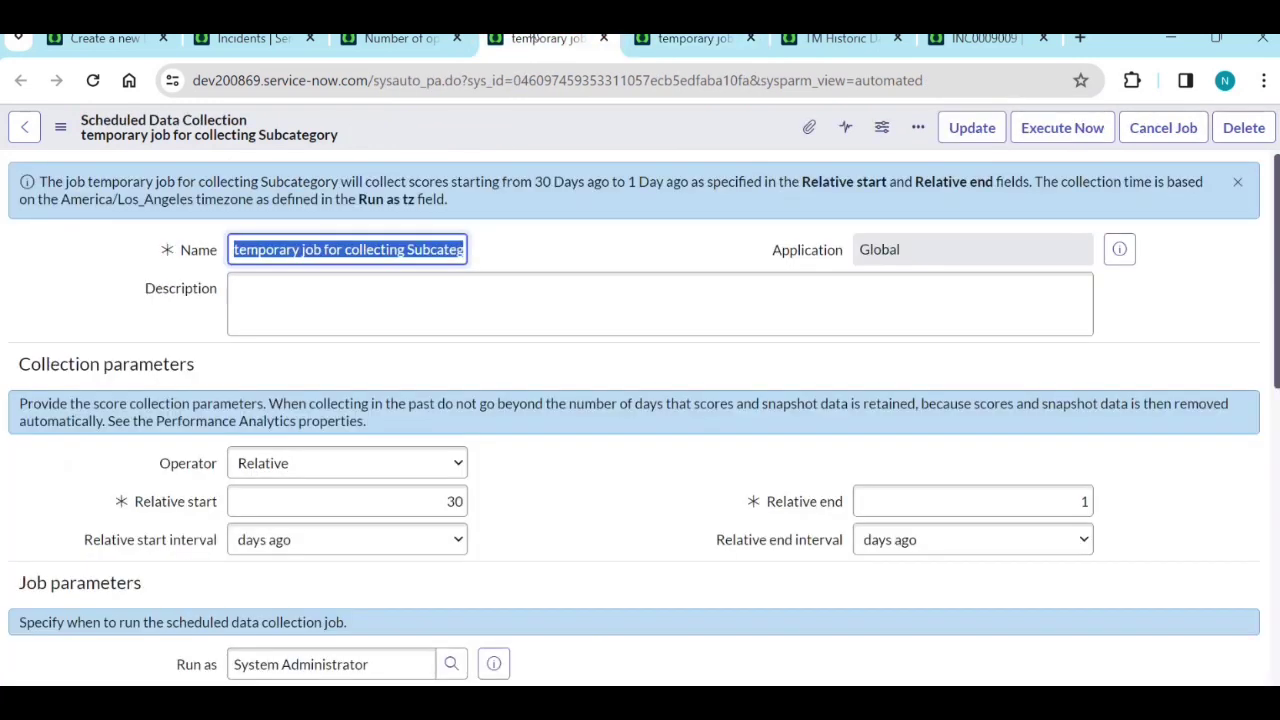
scroll(572, 505, down, 1)
scroll(574, 515, down, 7)
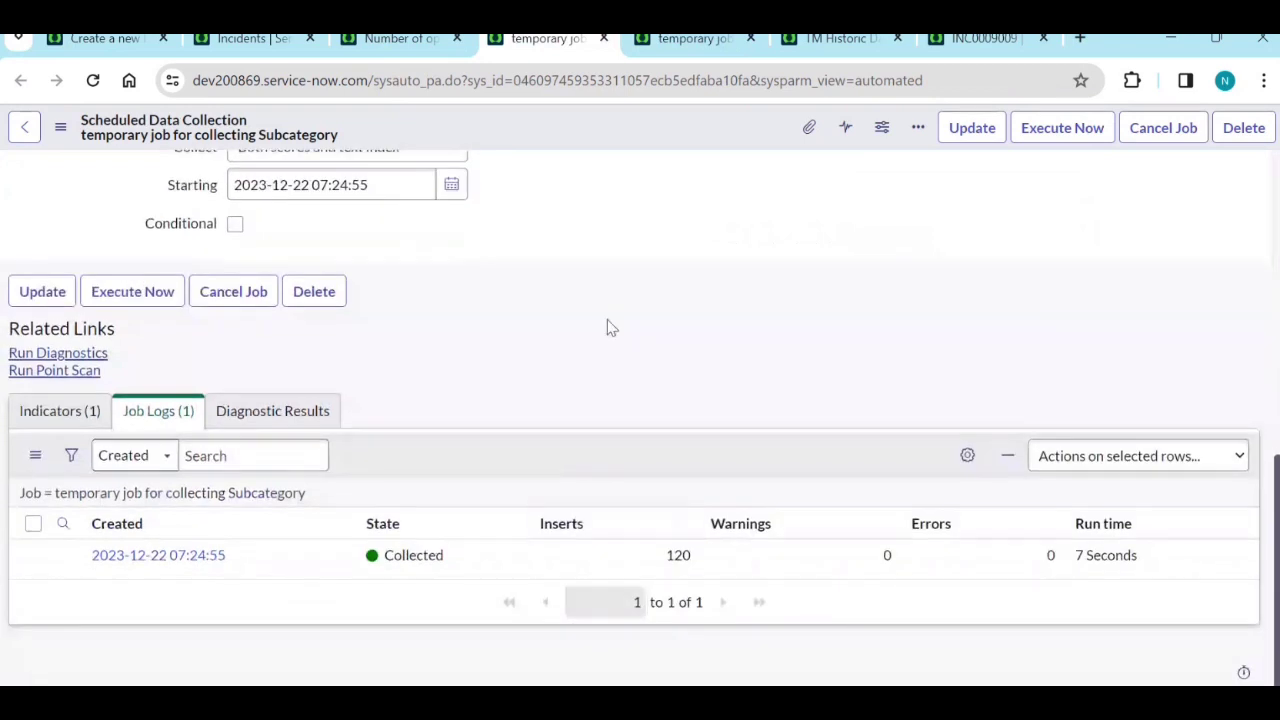
click(440, 40)
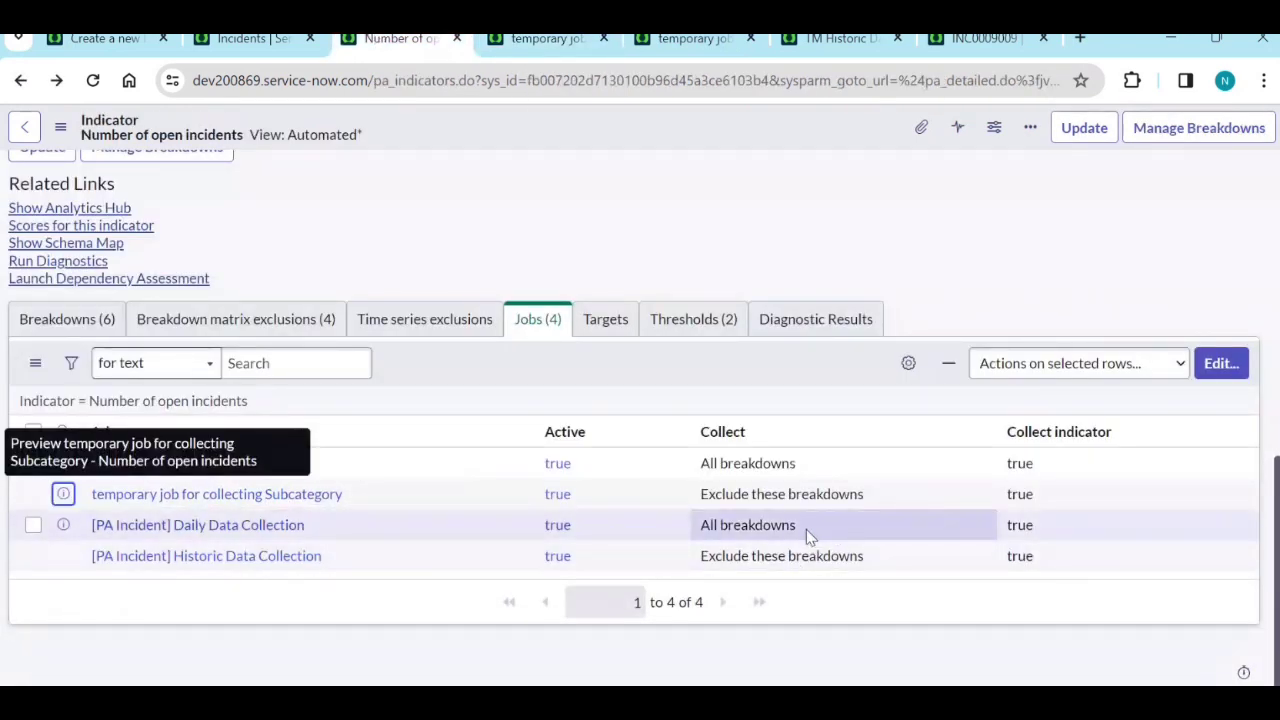
click(88, 330)
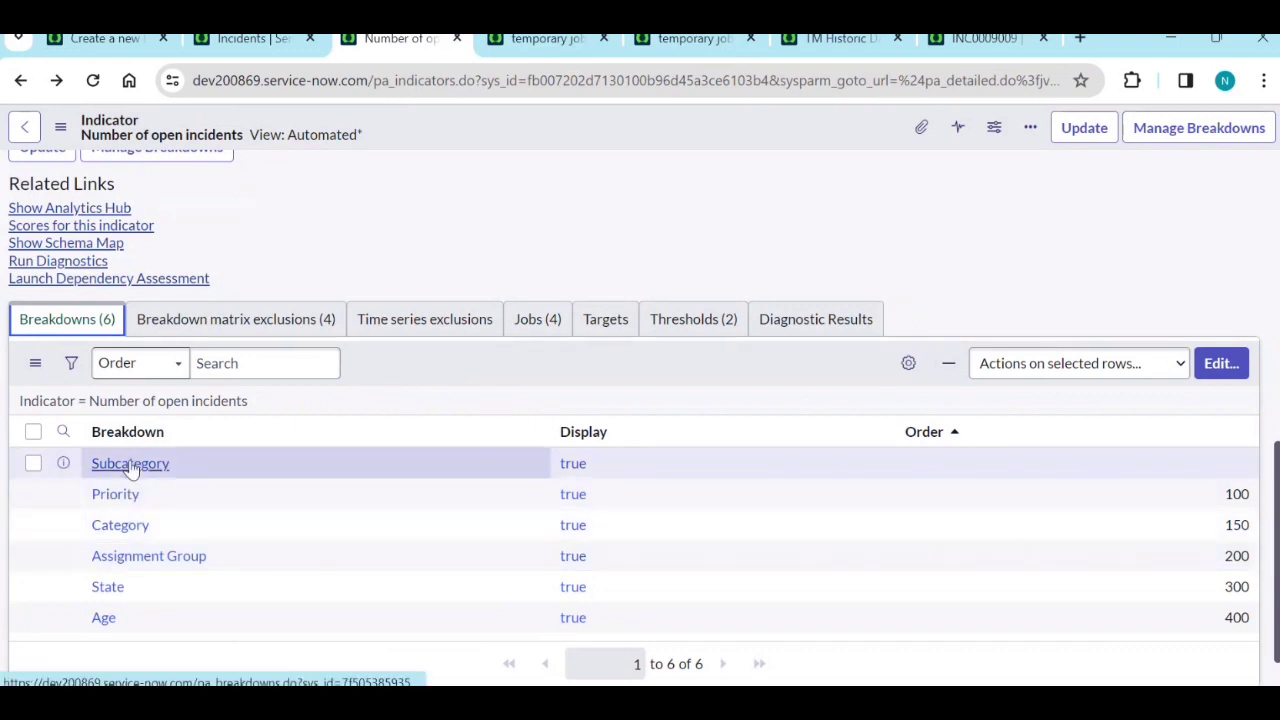
right_click(62, 463)
click(143, 212)
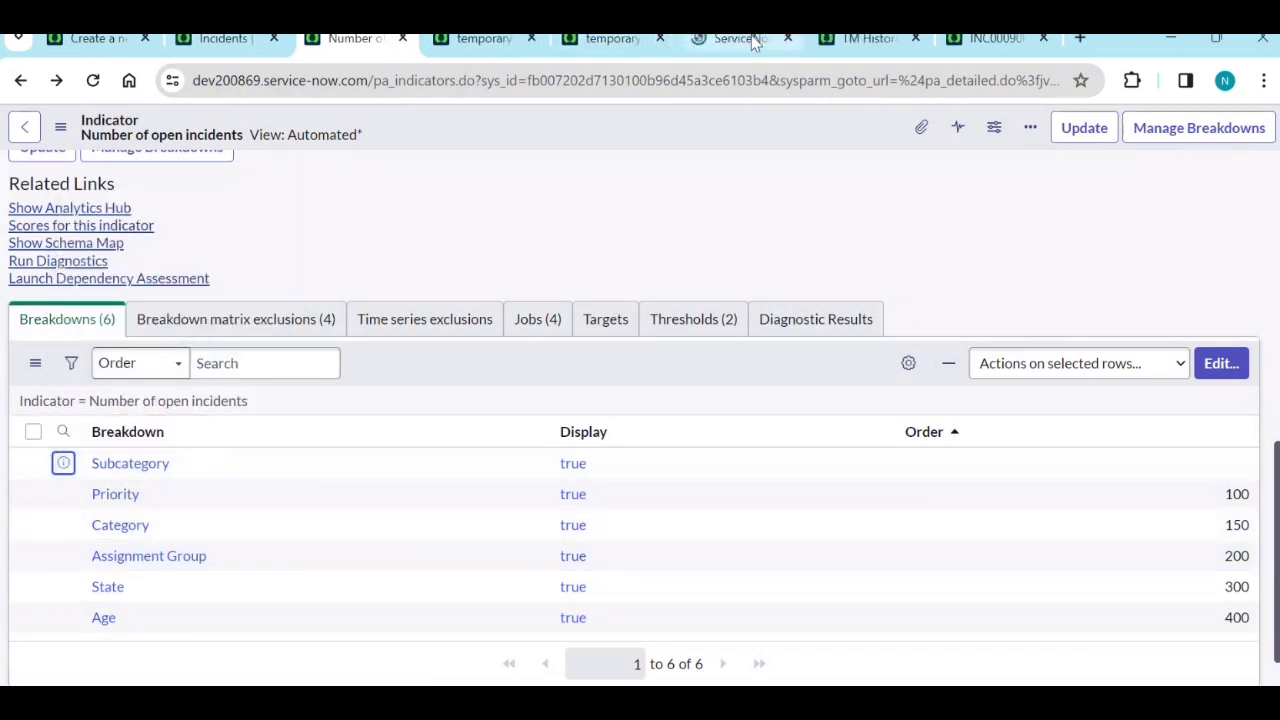
click(751, 50)
key(ctrl+w)
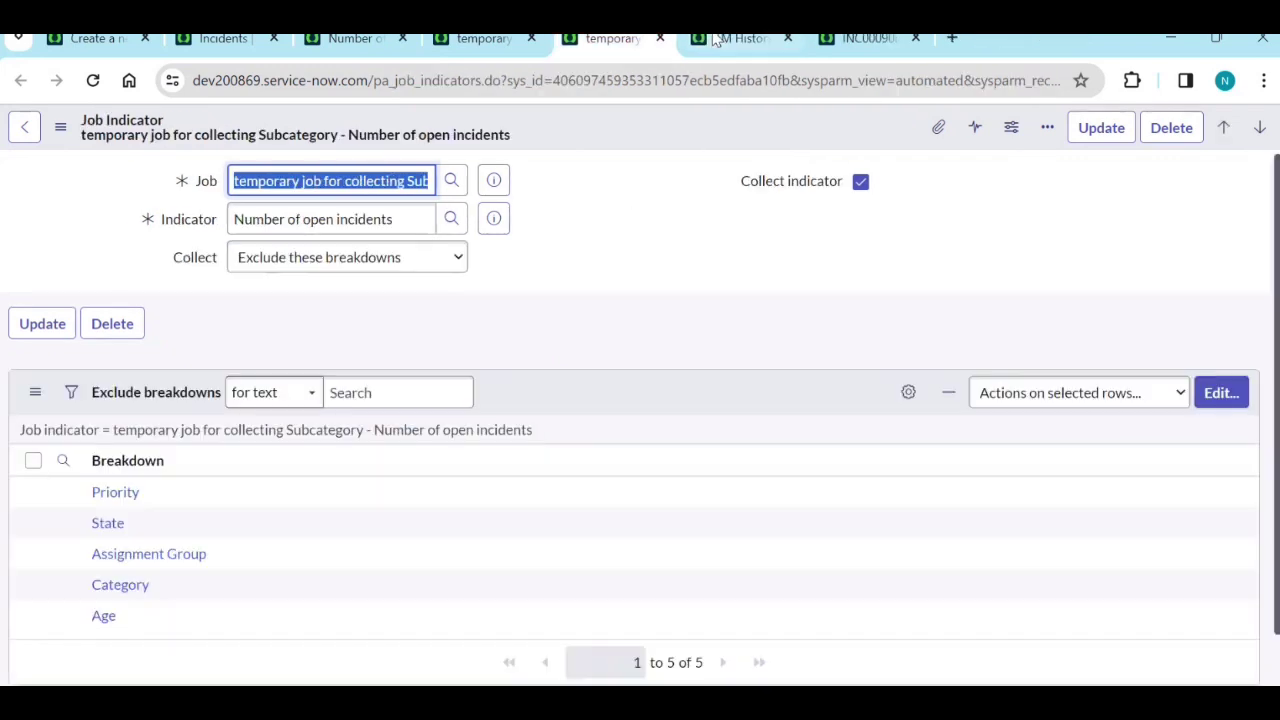
Step: Open the Subcategory breakdown record from the indicator's breakdown list and review its breakdown source and breakdown mappings
click(390, 38)
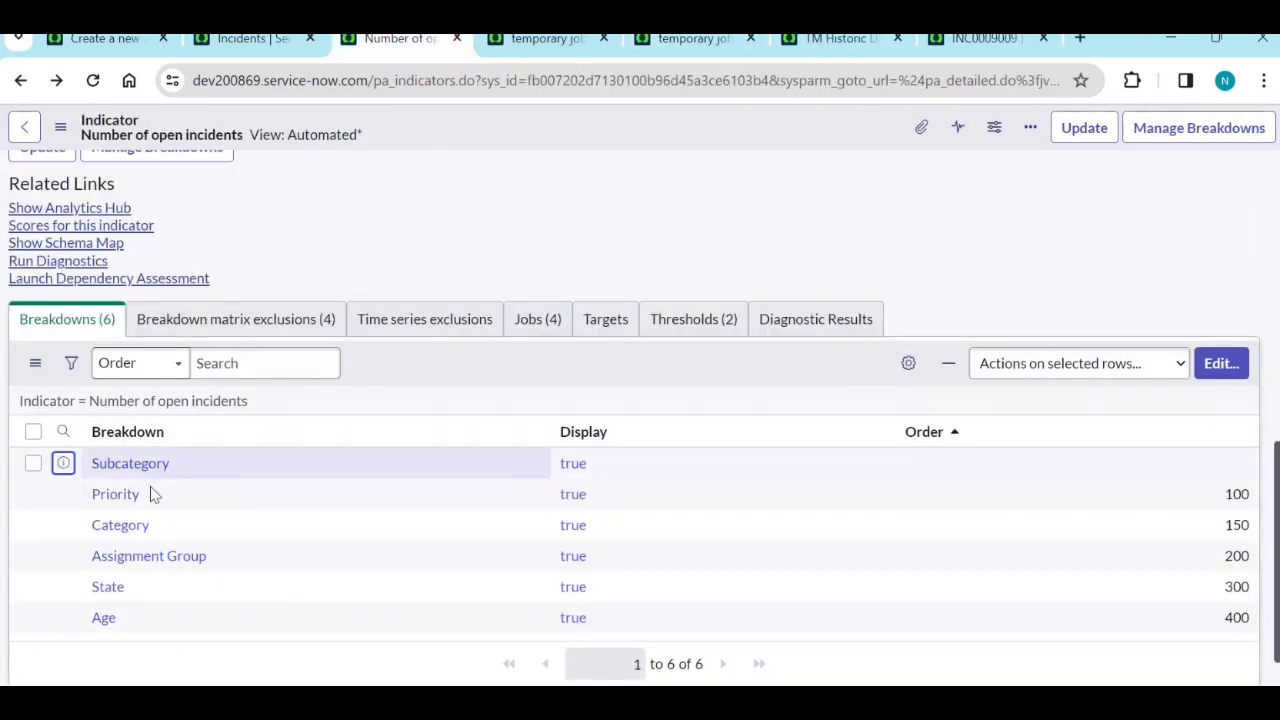
middle_click(129, 465)
click(725, 38)
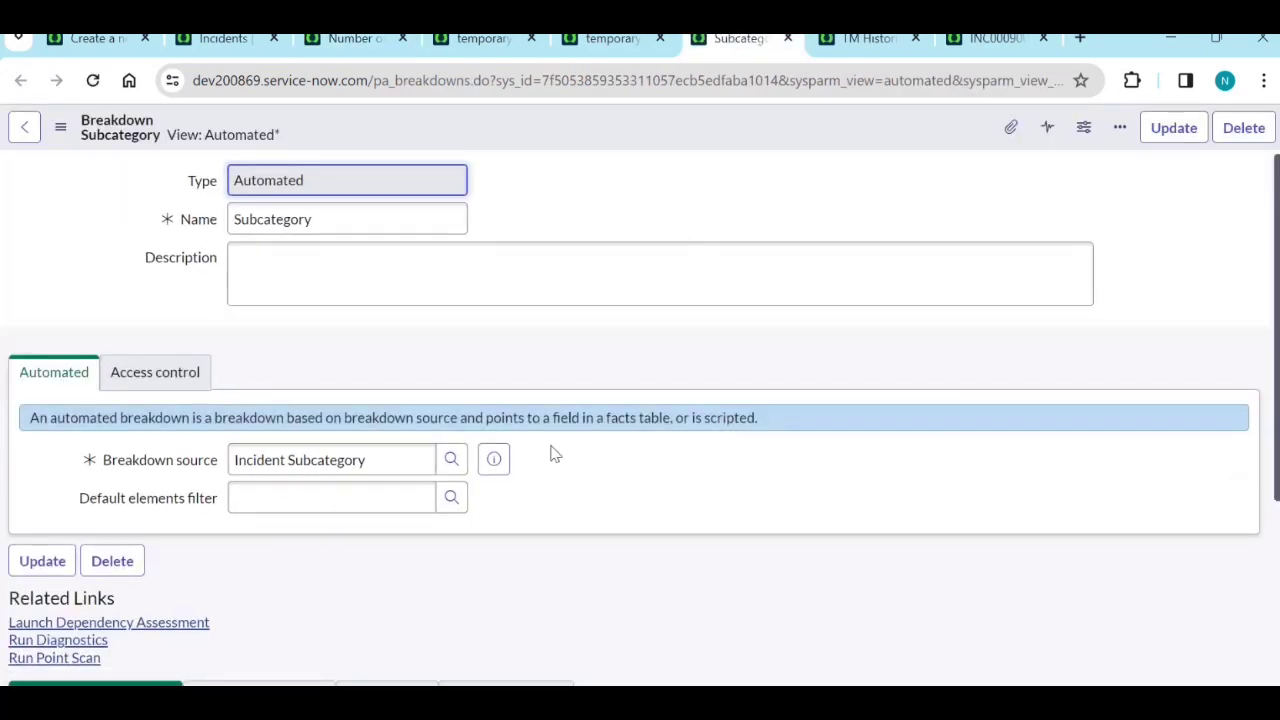
scroll(540, 507, down, 2)
scroll(540, 507, down, 1)
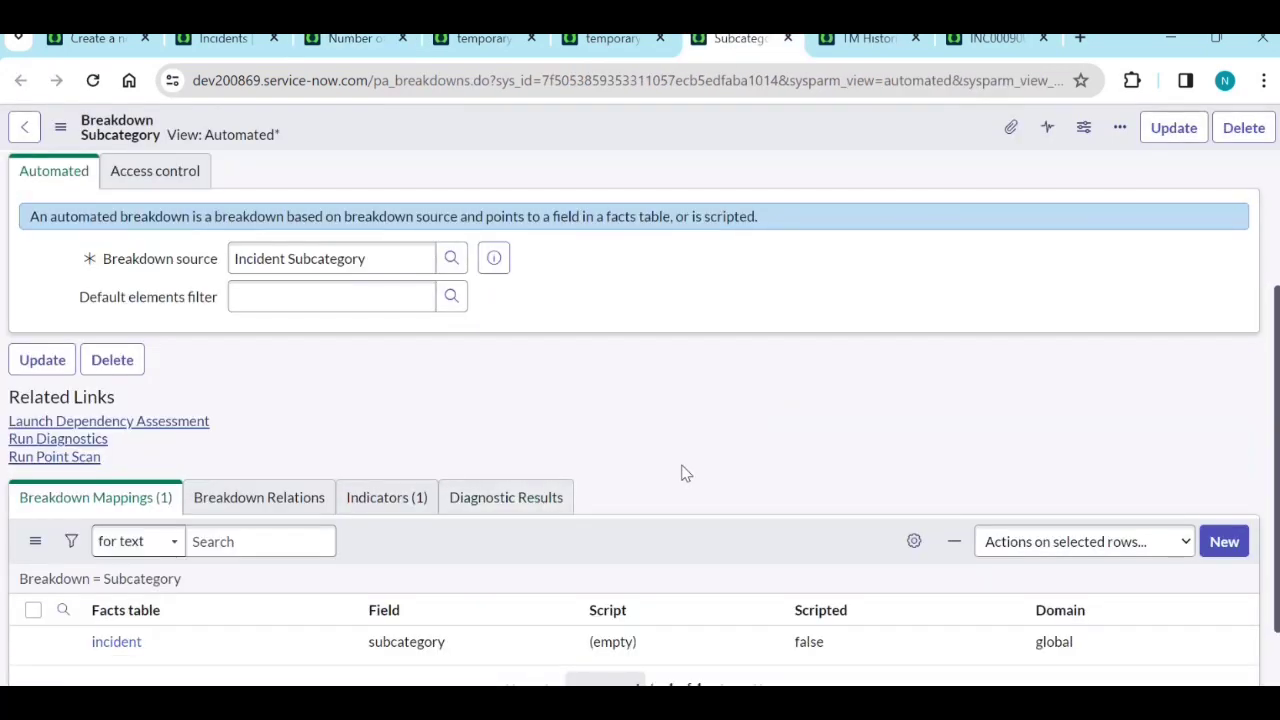
scroll(682, 473, down, 1)
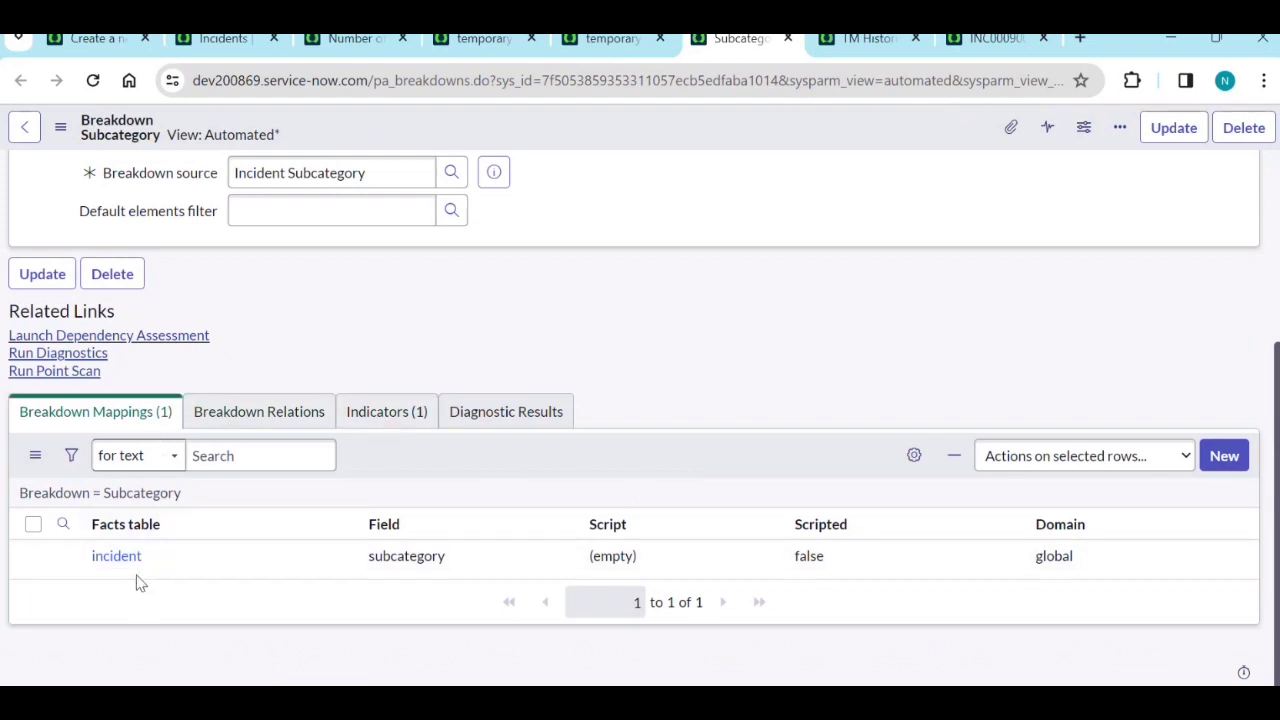
Step: Close the Subcategory breakdown record and return to the scheduled data collection job for collecting Subcategory
scroll(300, 380, up, 3)
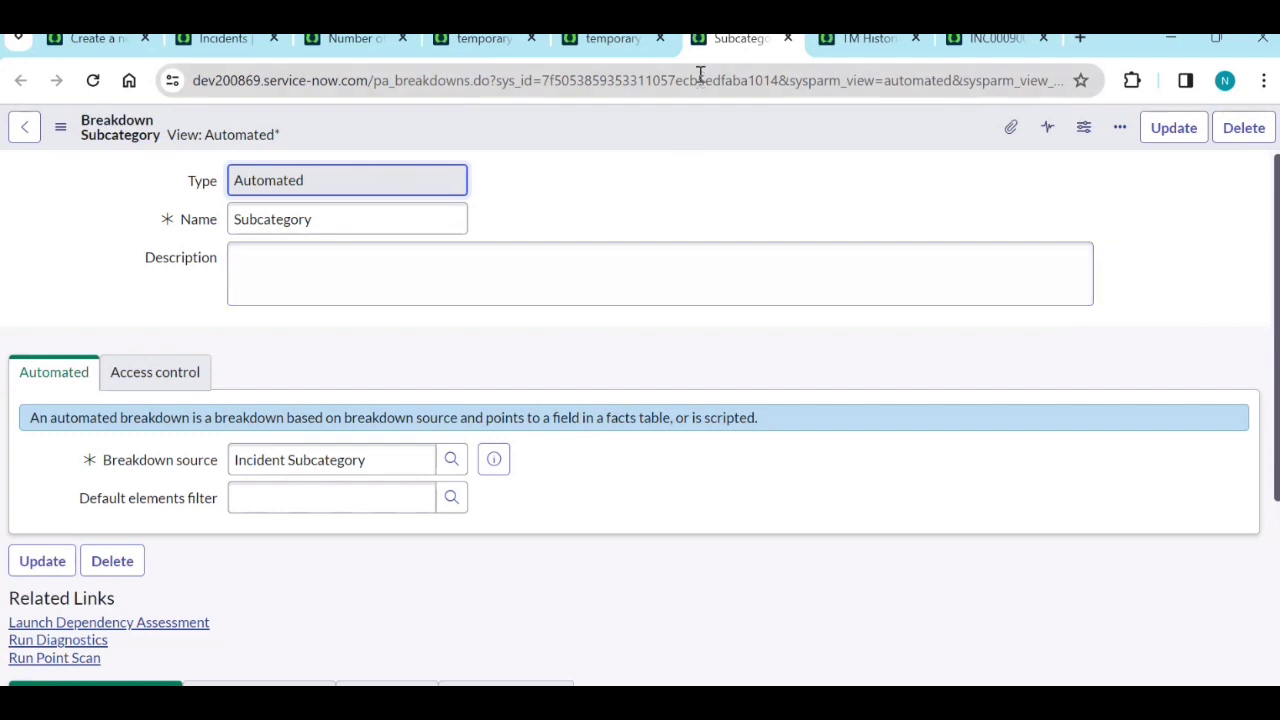
click(788, 39)
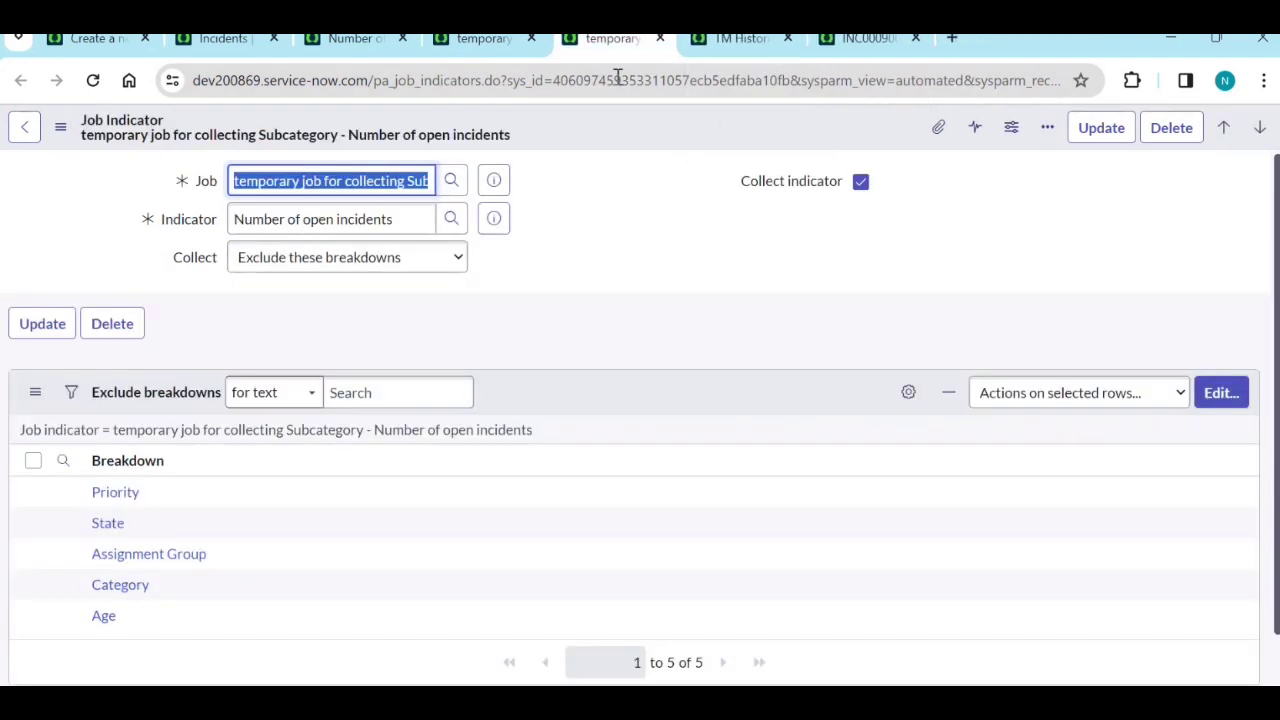
click(482, 39)
click(365, 40)
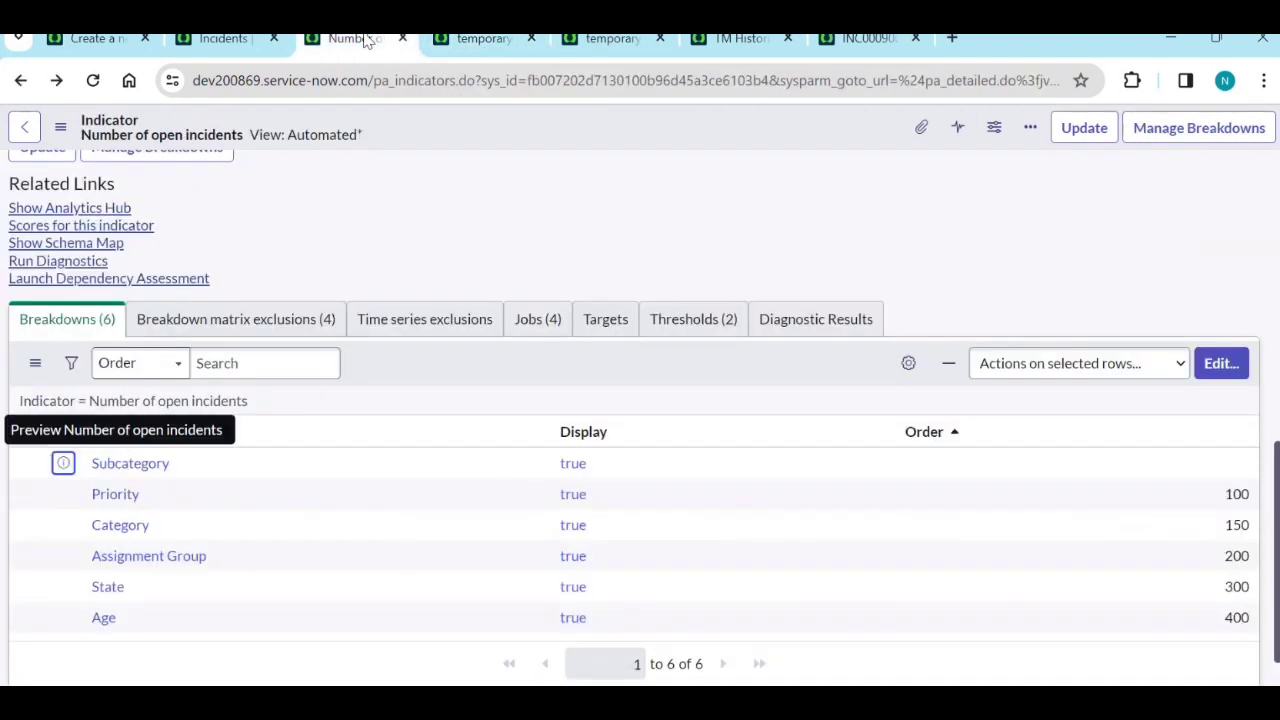
click(462, 42)
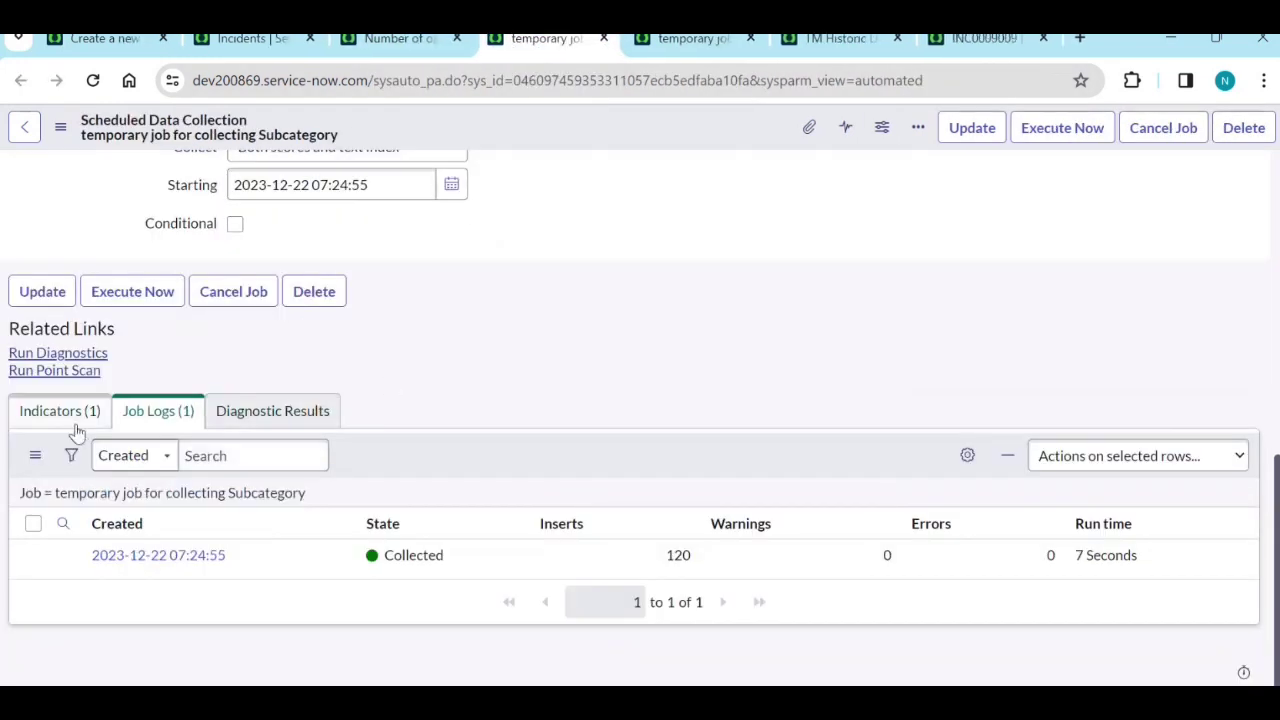
Step: Review the temporary Subcategory collection job's parameters and its assigned indicators
click(42, 414)
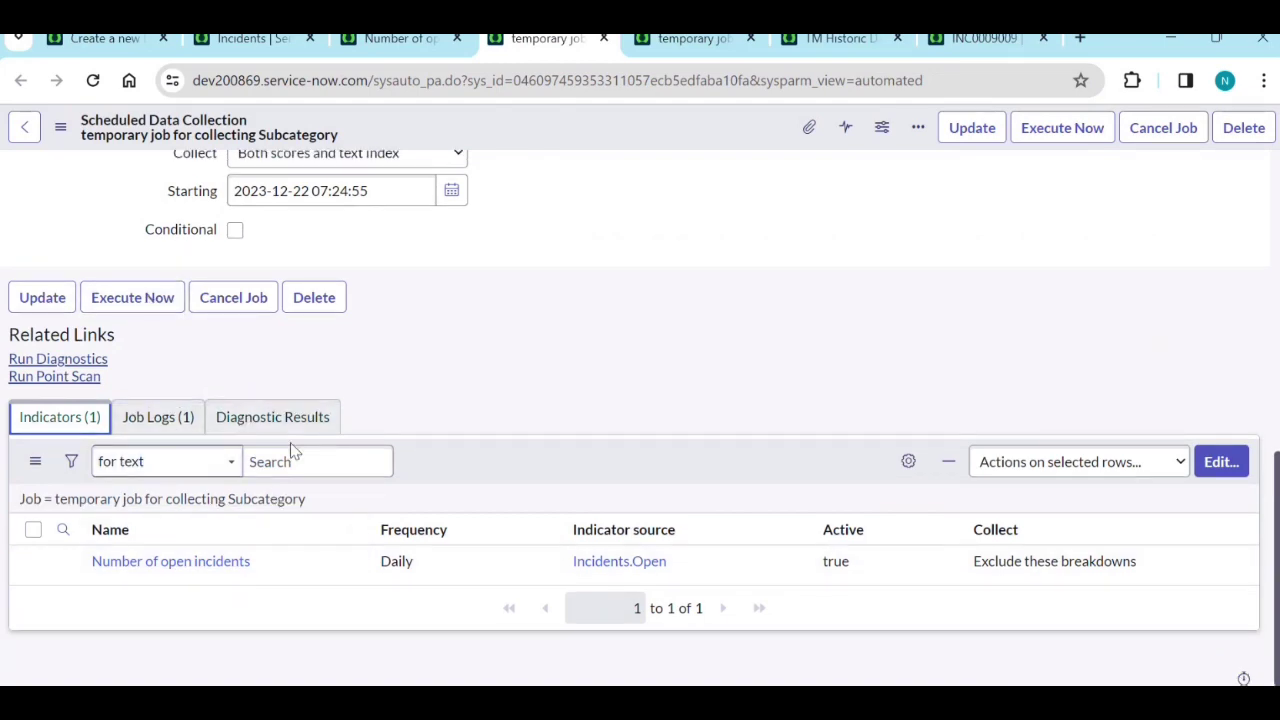
scroll(293, 452, up, 10)
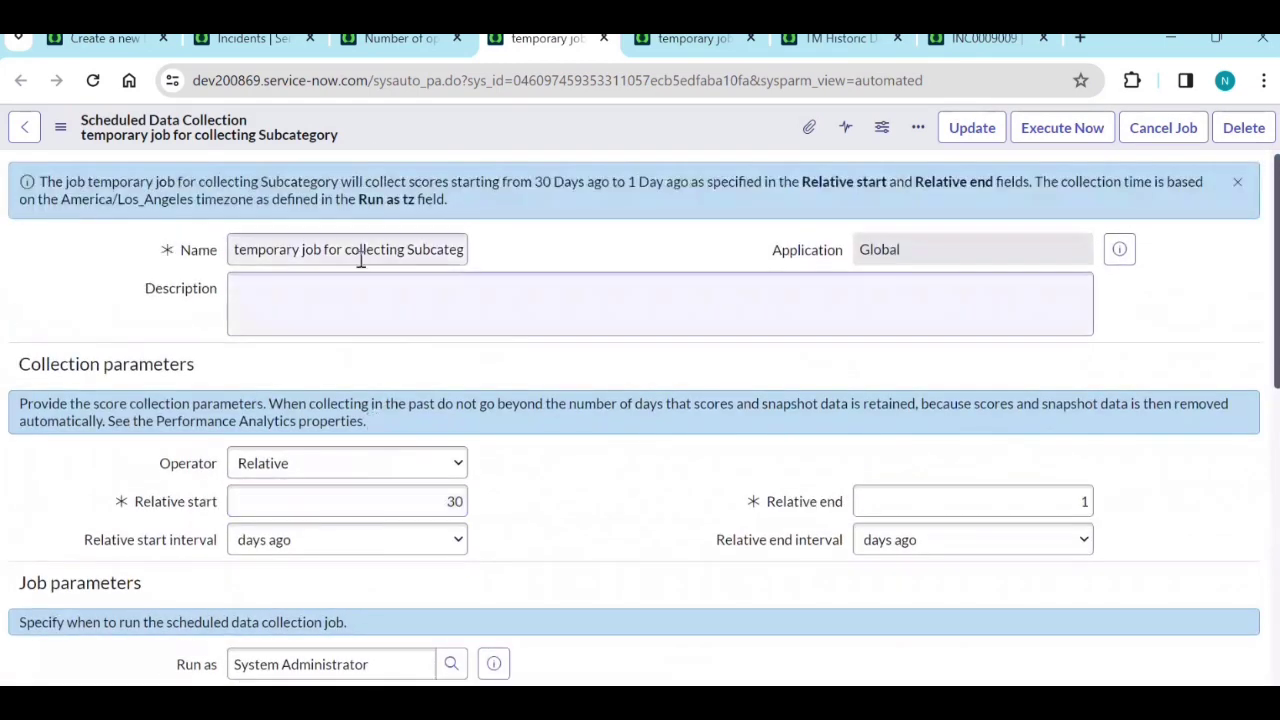
scroll(523, 508, down, 10)
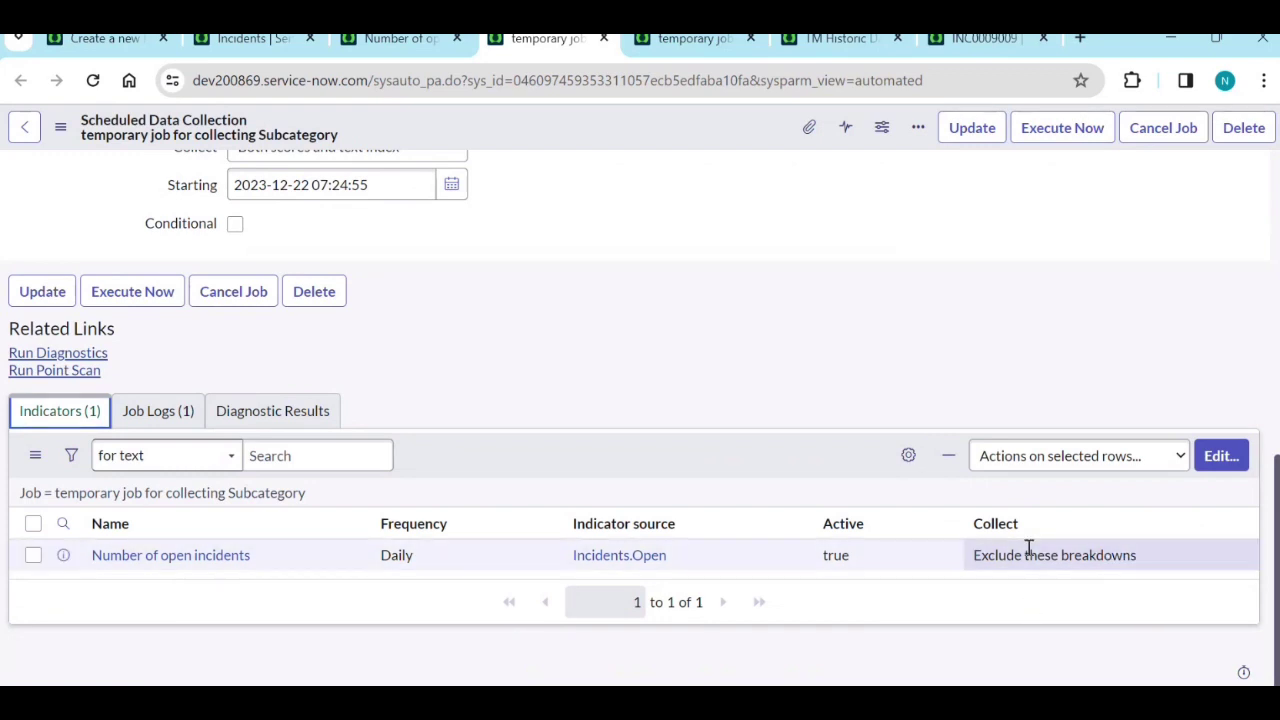
click(565, 385)
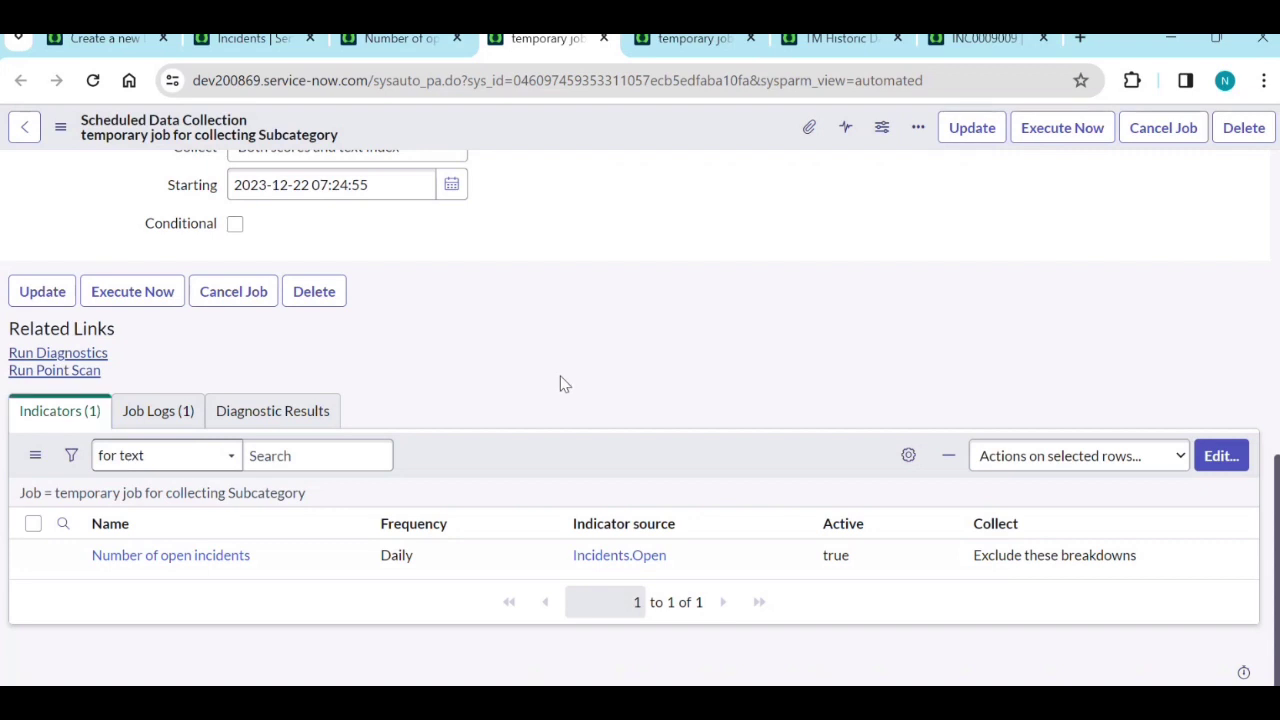
Step: Execute the temporary Subcategory collection job immediately and refresh its job logs until the new run finishes
click(153, 300)
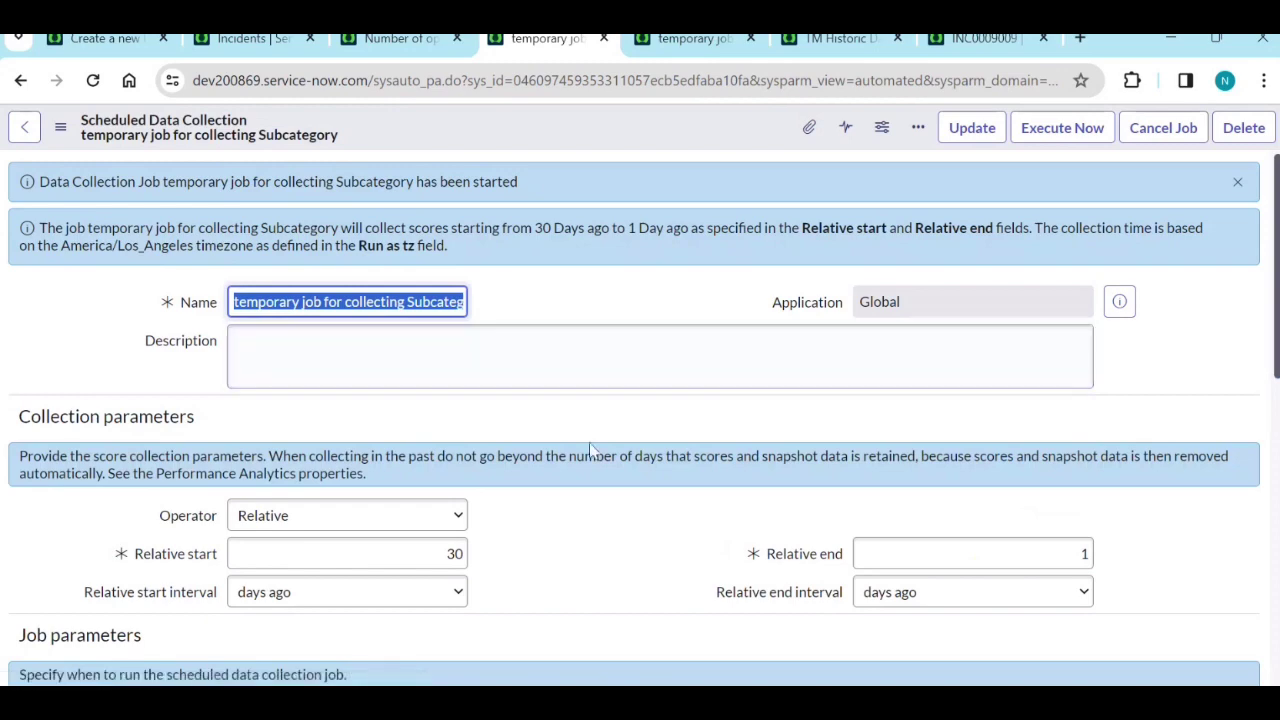
scroll(155, 434, down, 10)
click(157, 415)
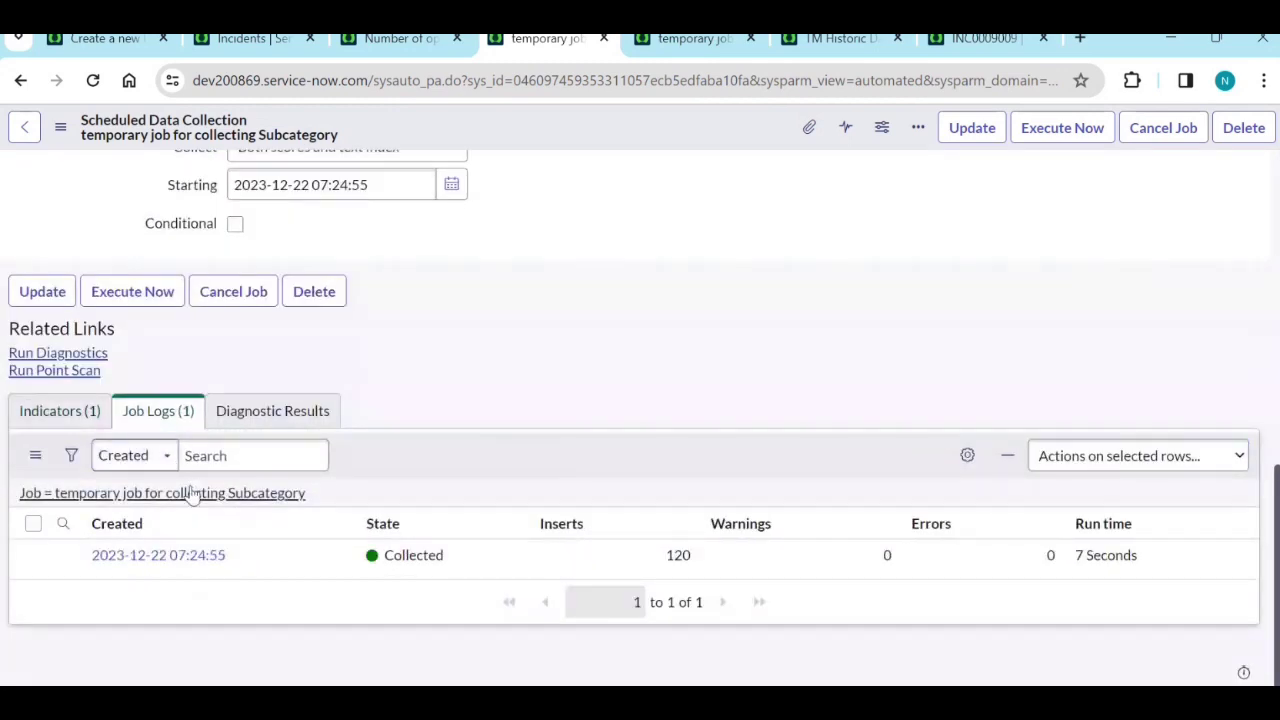
click(190, 497)
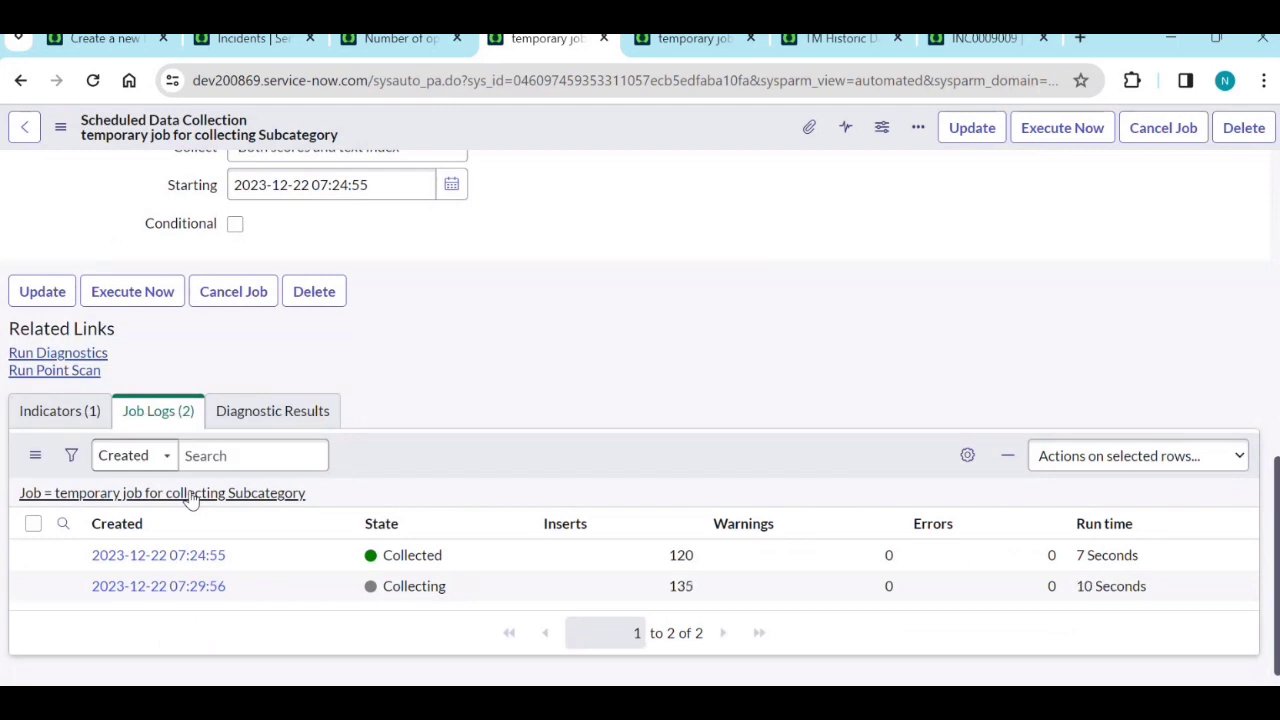
click(190, 497)
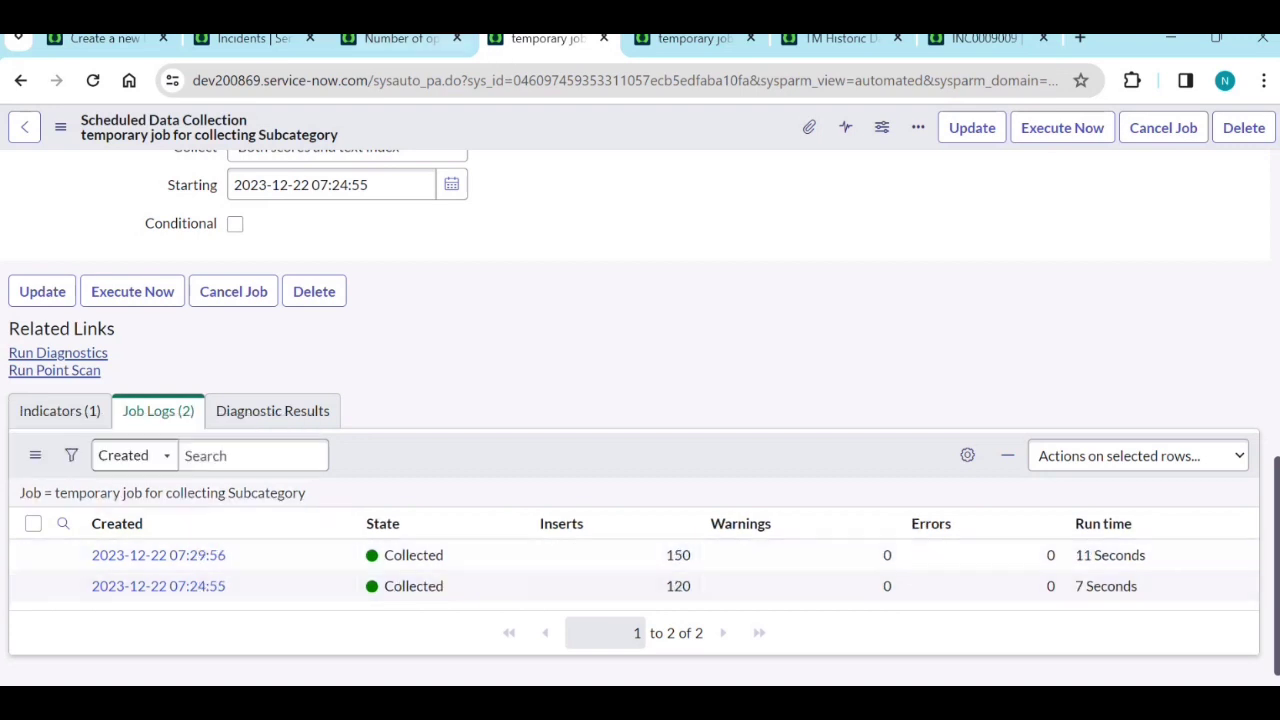
Step: Open the Number of open incidents indicator in Analytics Hub and show its available breakdowns
click(397, 38)
click(127, 207)
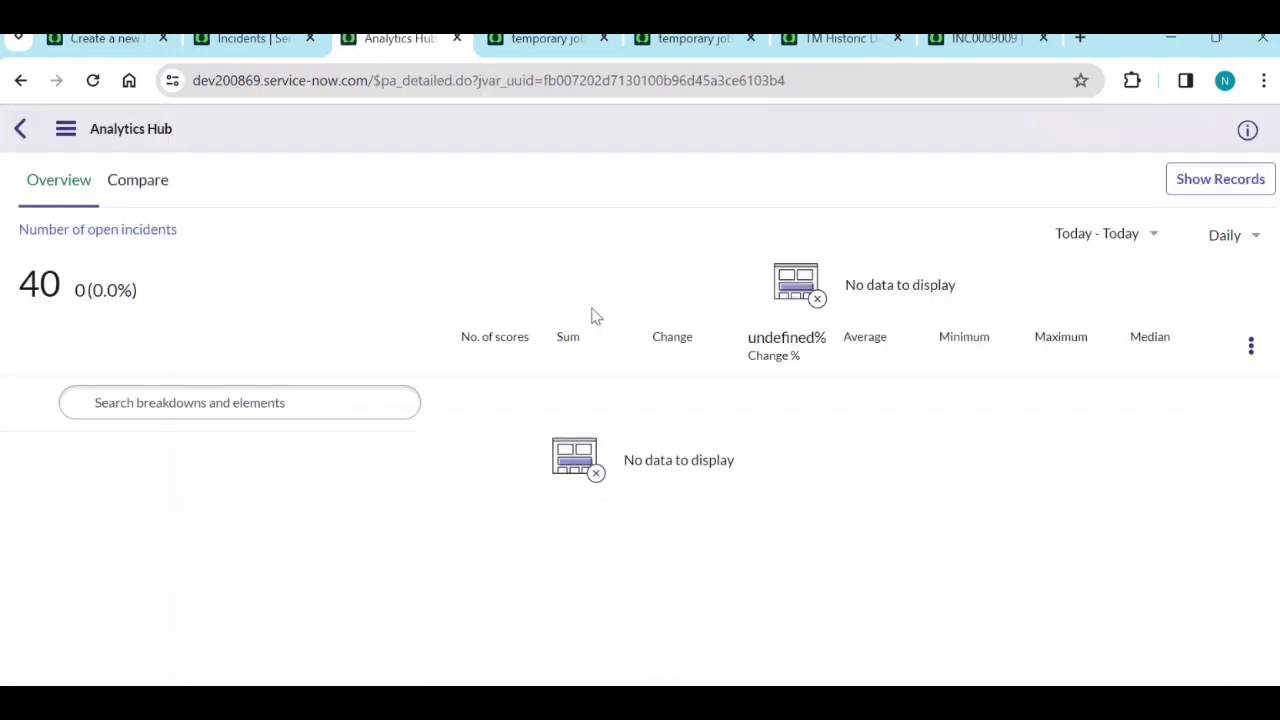
click(34, 402)
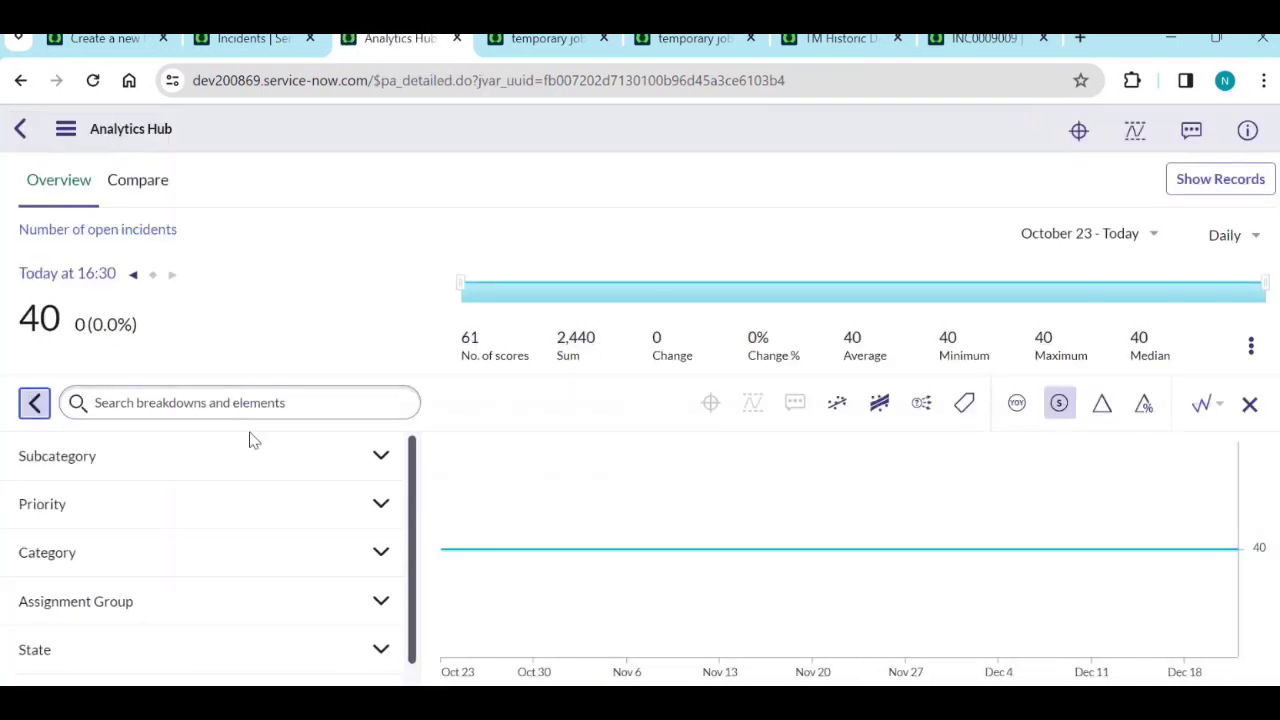
scroll(251, 526, down, 1)
scroll(234, 491, up, 1)
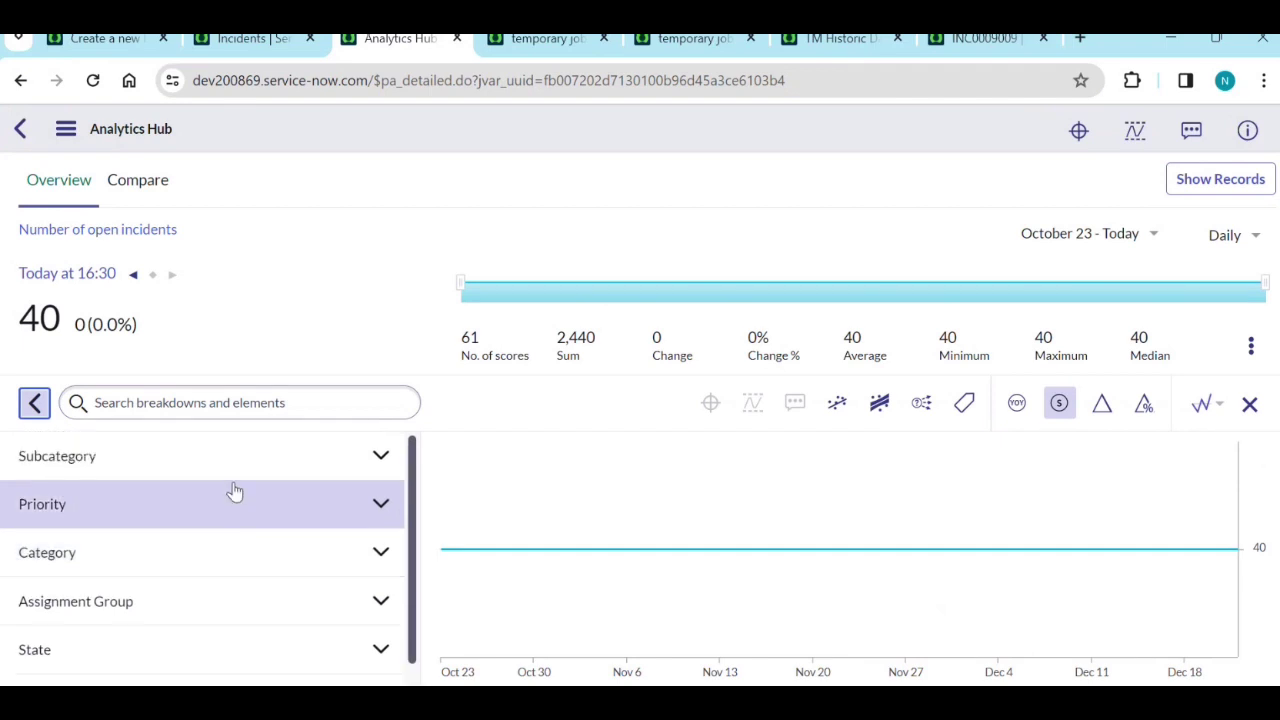
Step: Break down the open incidents score by category Inquiry / Help and subcategory Email
click(280, 566)
click(104, 650)
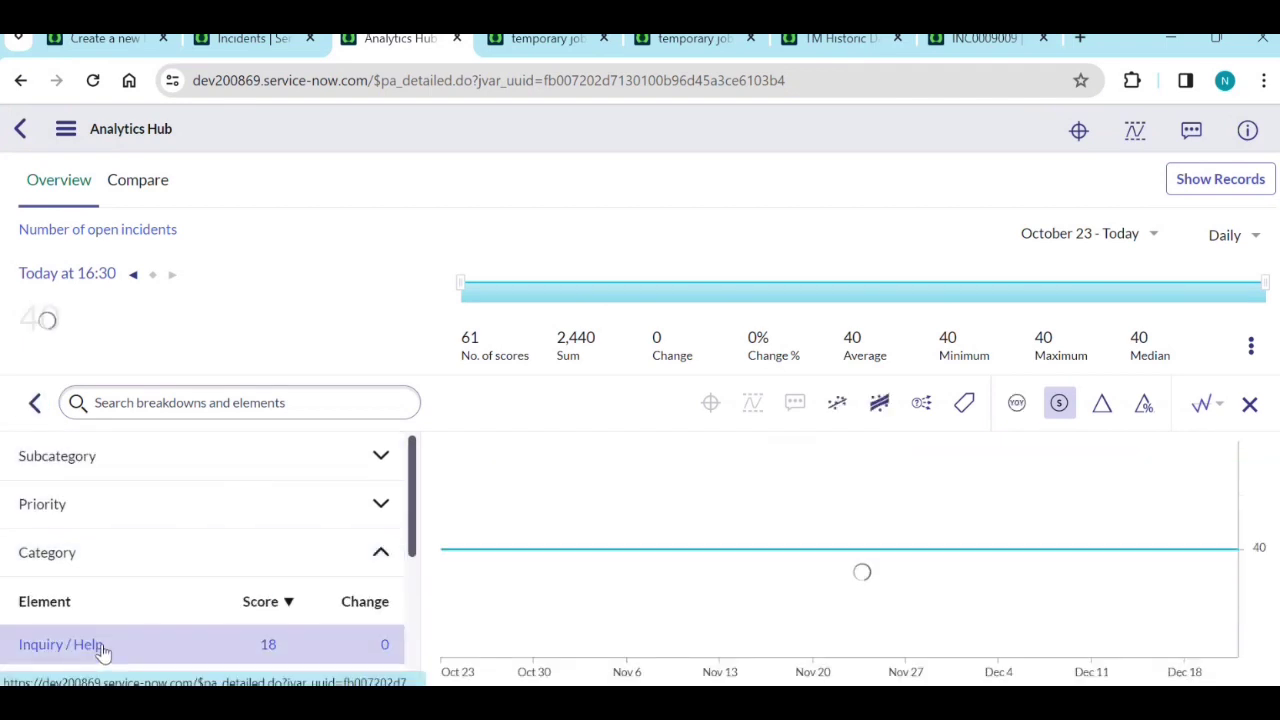
click(140, 510)
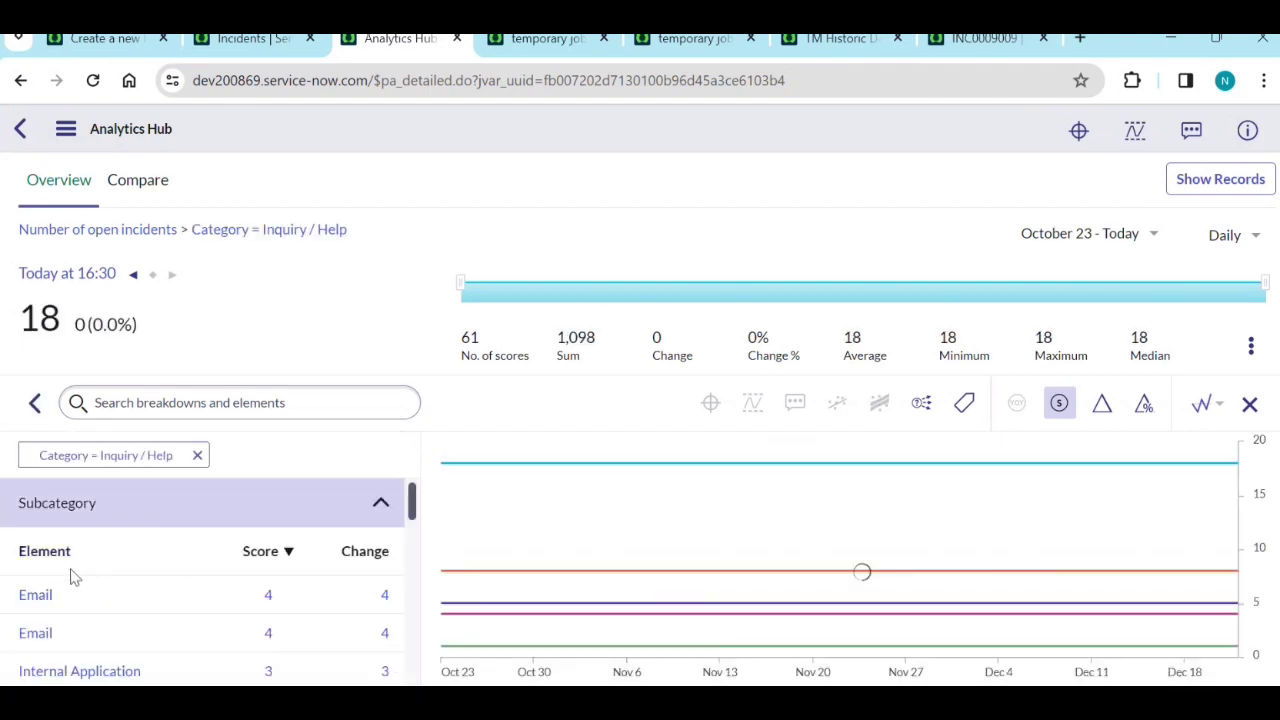
click(35, 594)
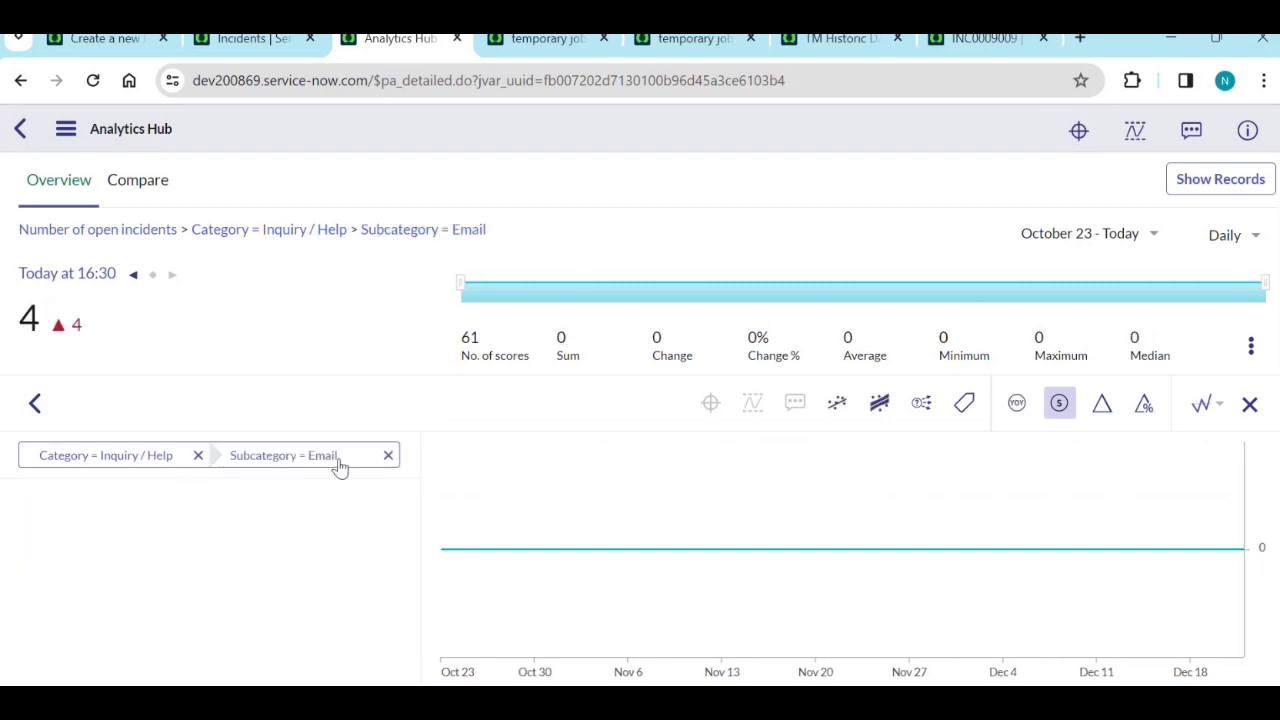
Step: Replace the category and subcategory filters with only the Email subcategory, examine its score trend, and clear the filter
click(388, 456)
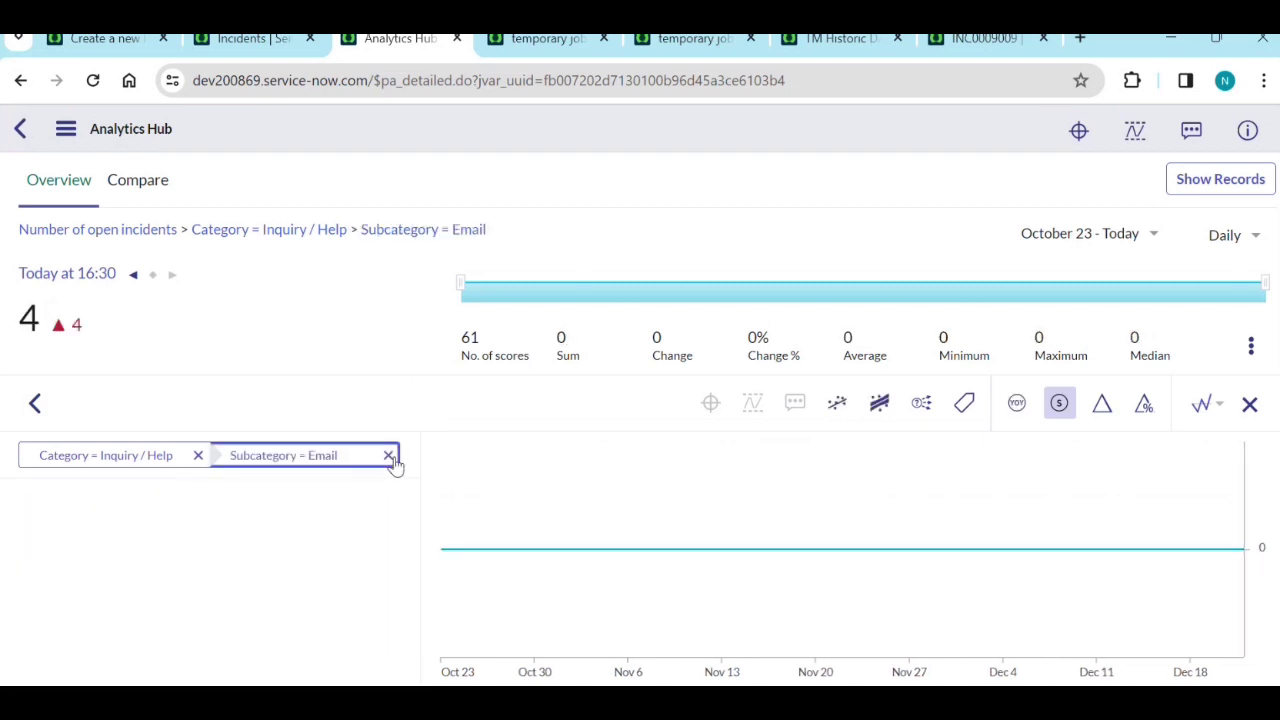
click(198, 456)
click(183, 462)
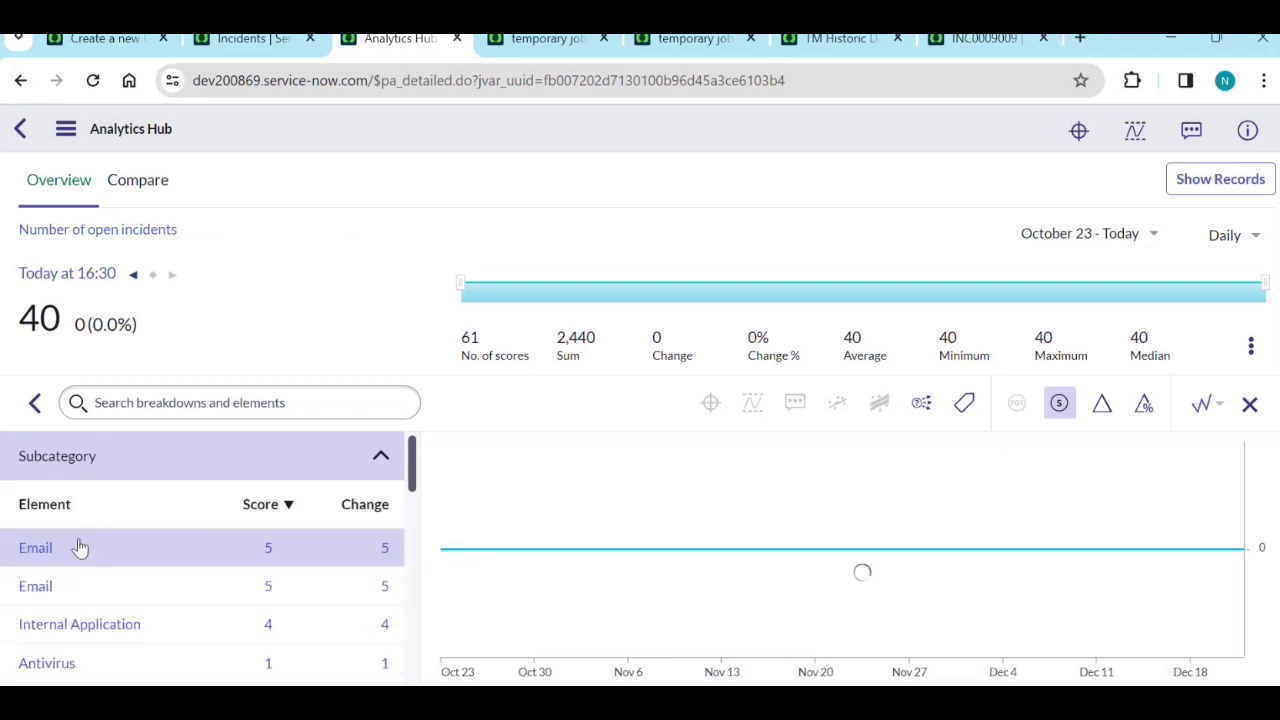
click(49, 553)
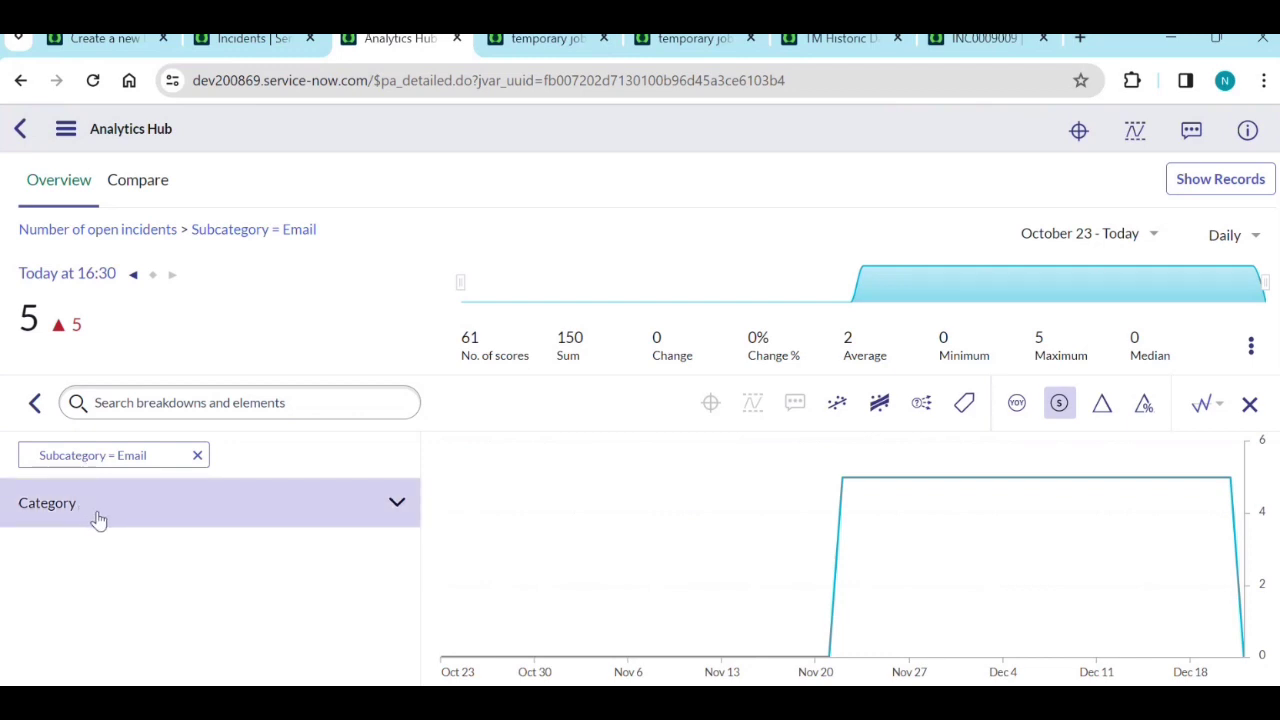
click(197, 457)
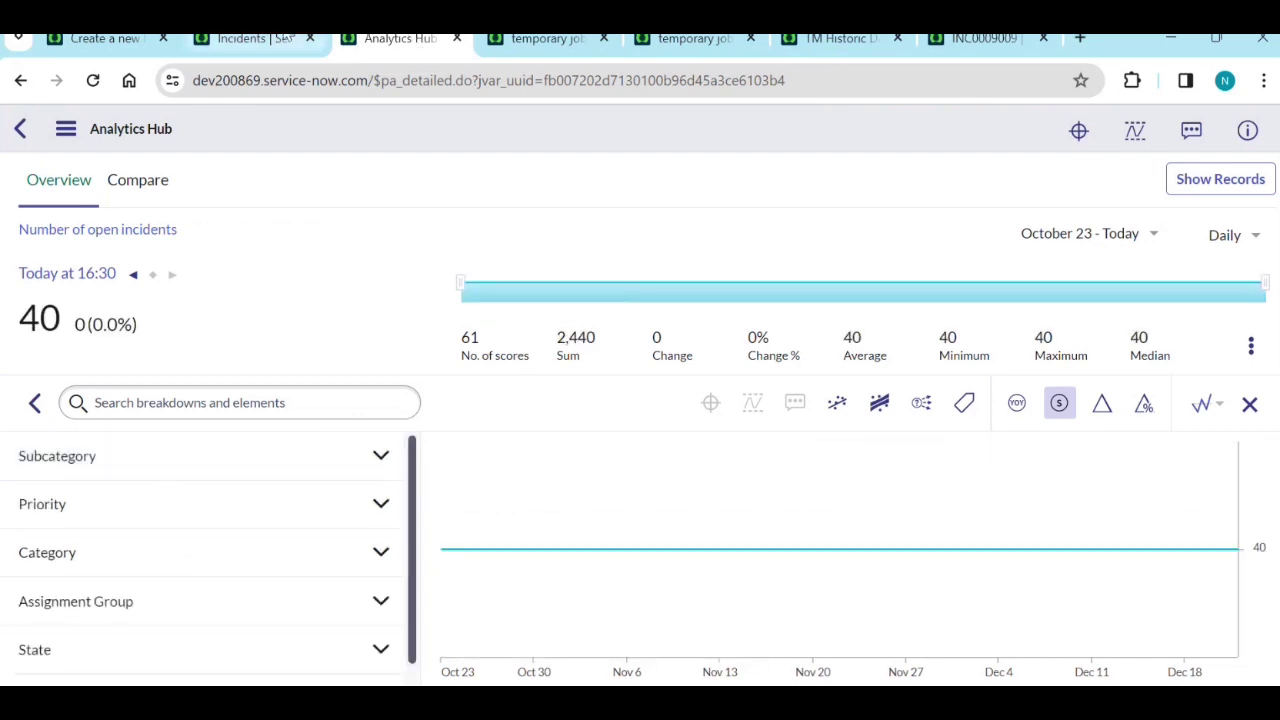
Step: Reopen the Number of open incidents indicator record and review its available and selected breakdowns
click(65, 128)
click(114, 192)
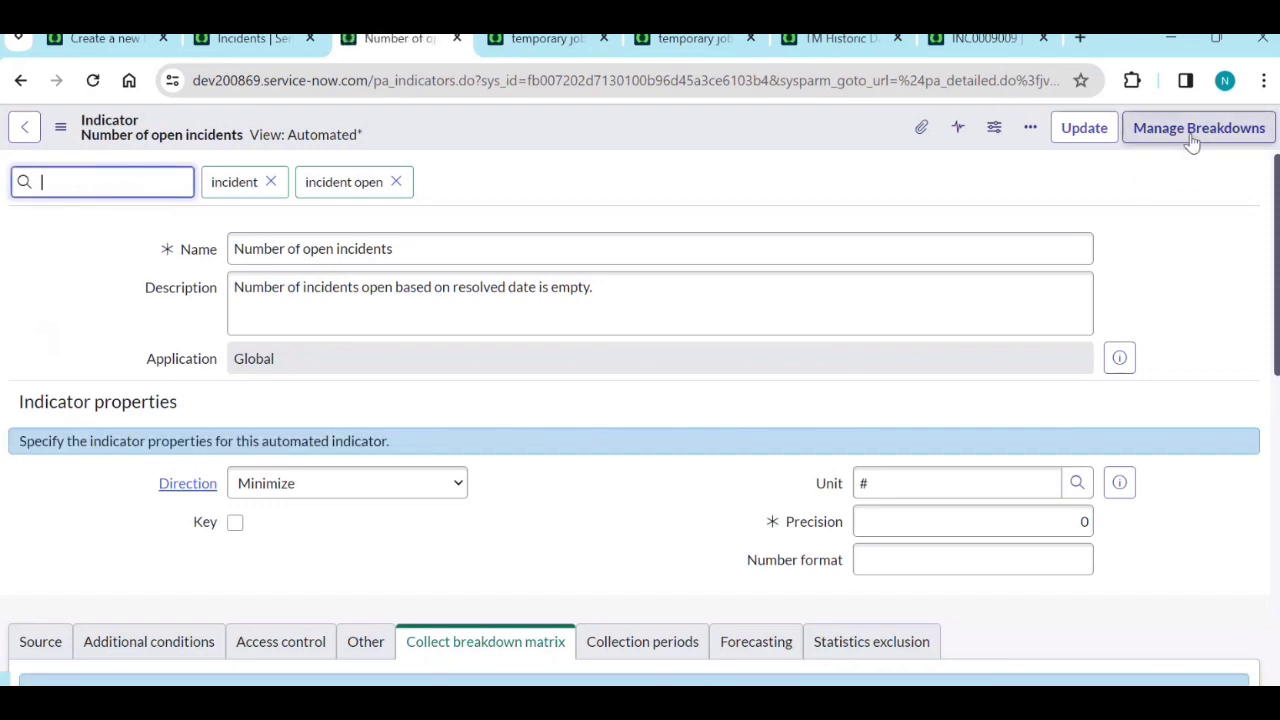
click(1193, 140)
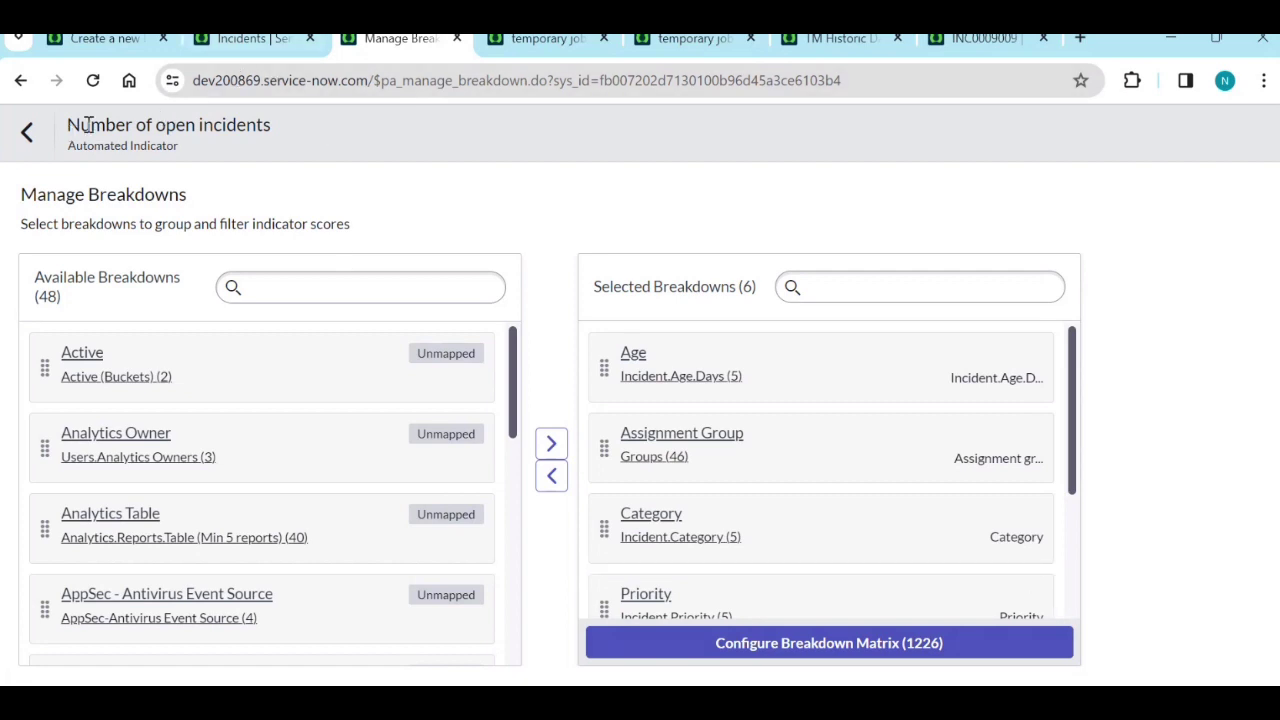
click(27, 135)
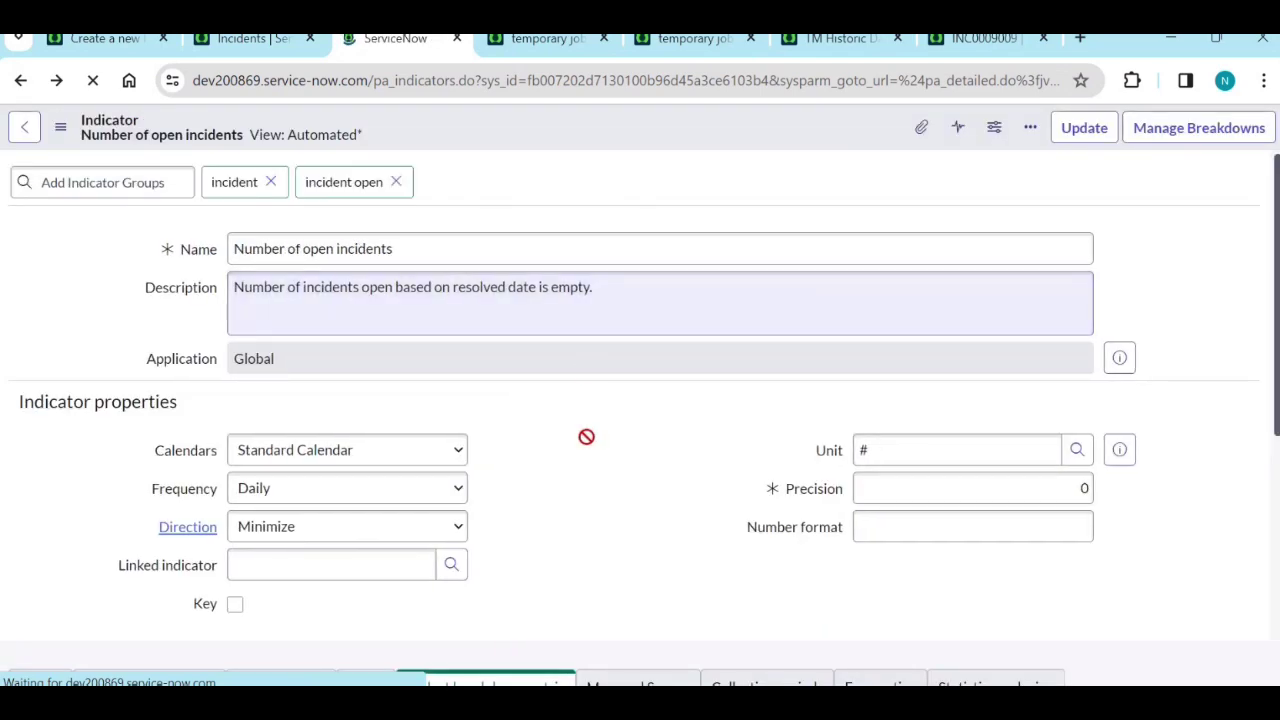
Step: Disable Collect breakdown matrix on the indicator, check the related lists, and reload the record without saving
scroll(586, 450, down, 1)
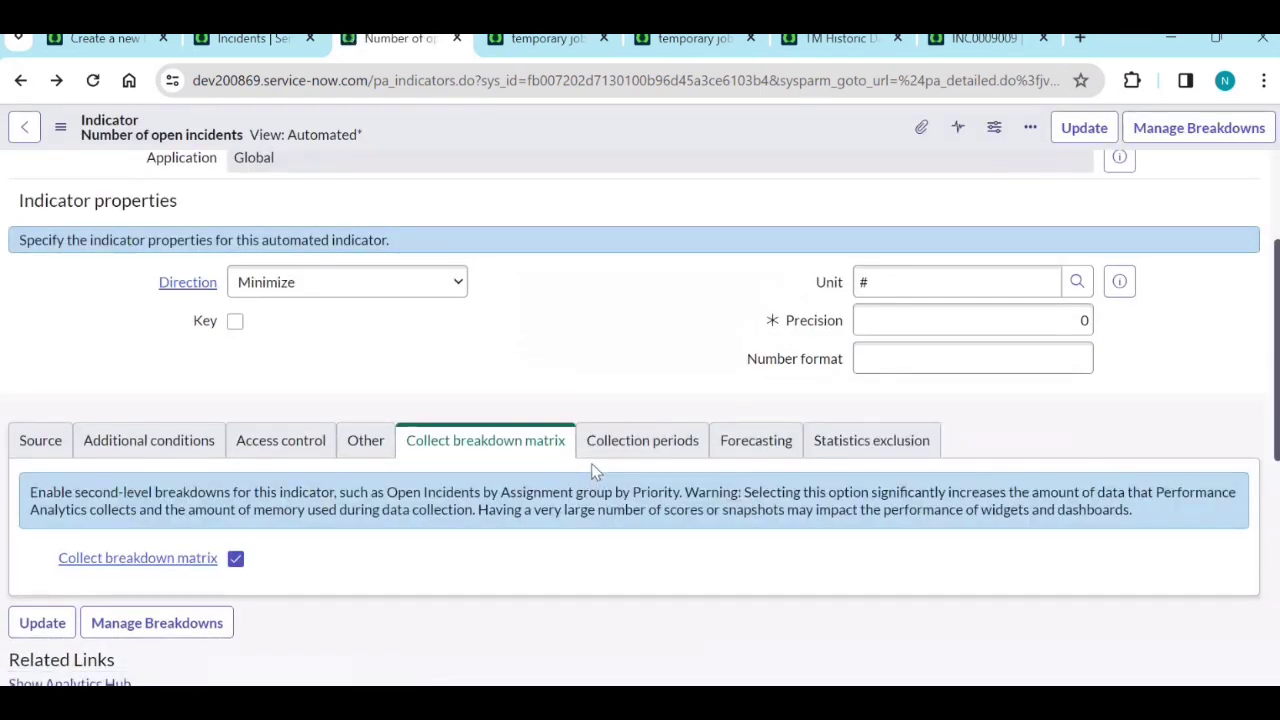
scroll(330, 545, down, 2)
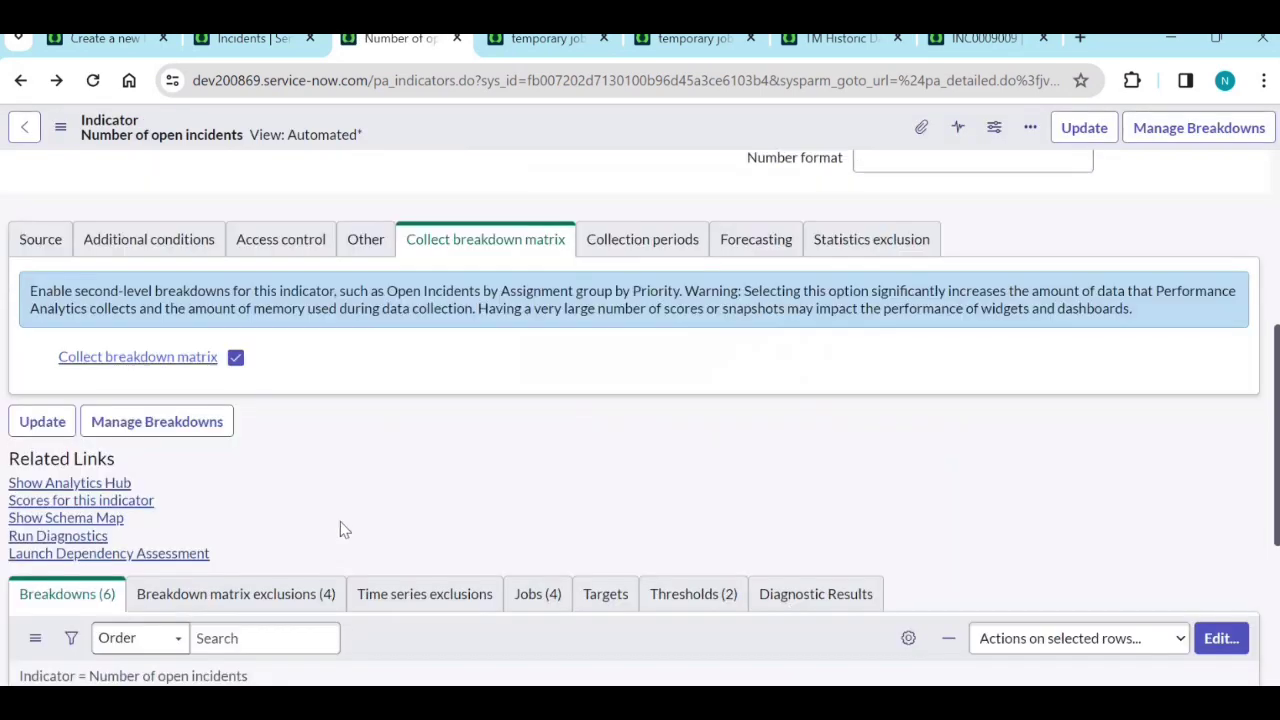
click(235, 359)
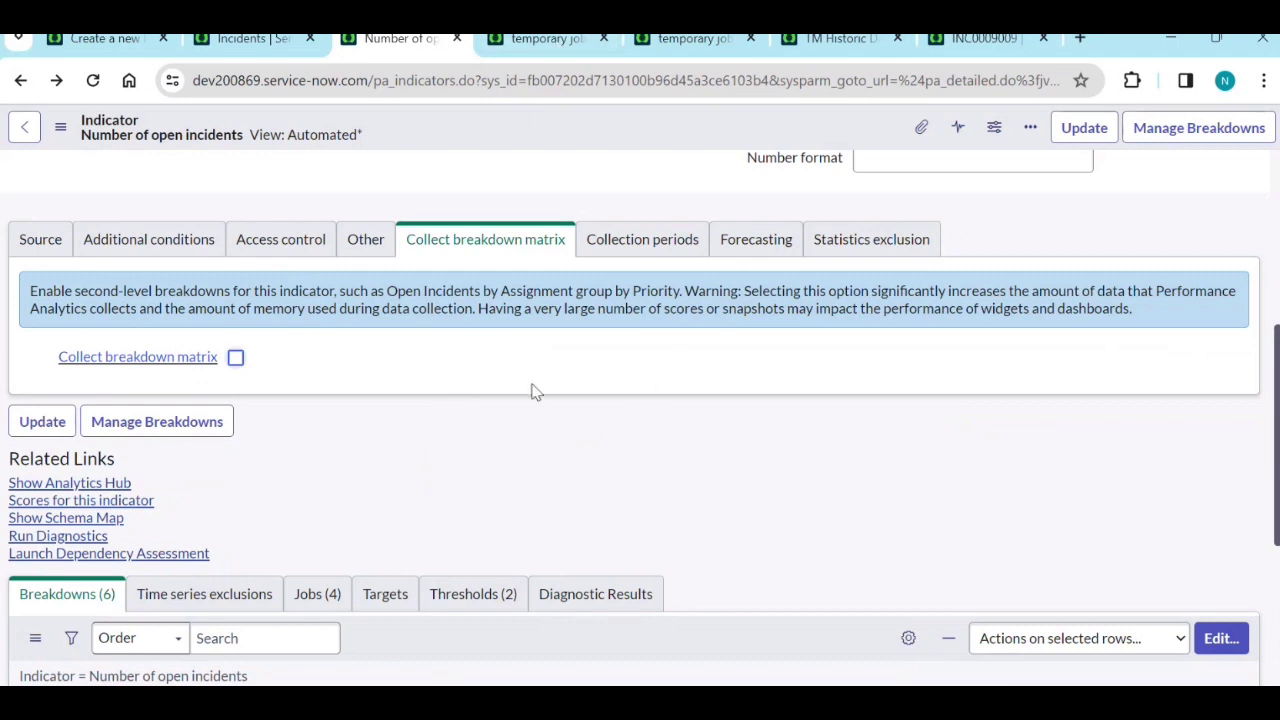
scroll(560, 500, down, 2)
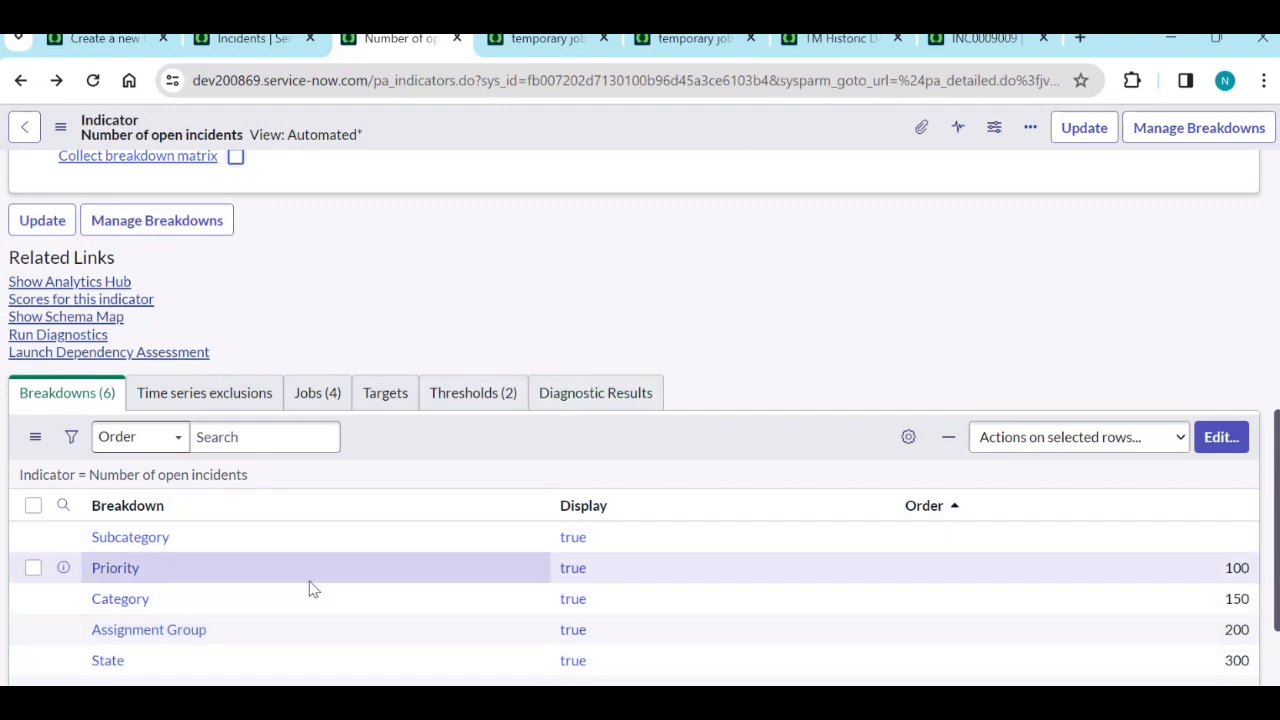
scroll(543, 382, up, 3)
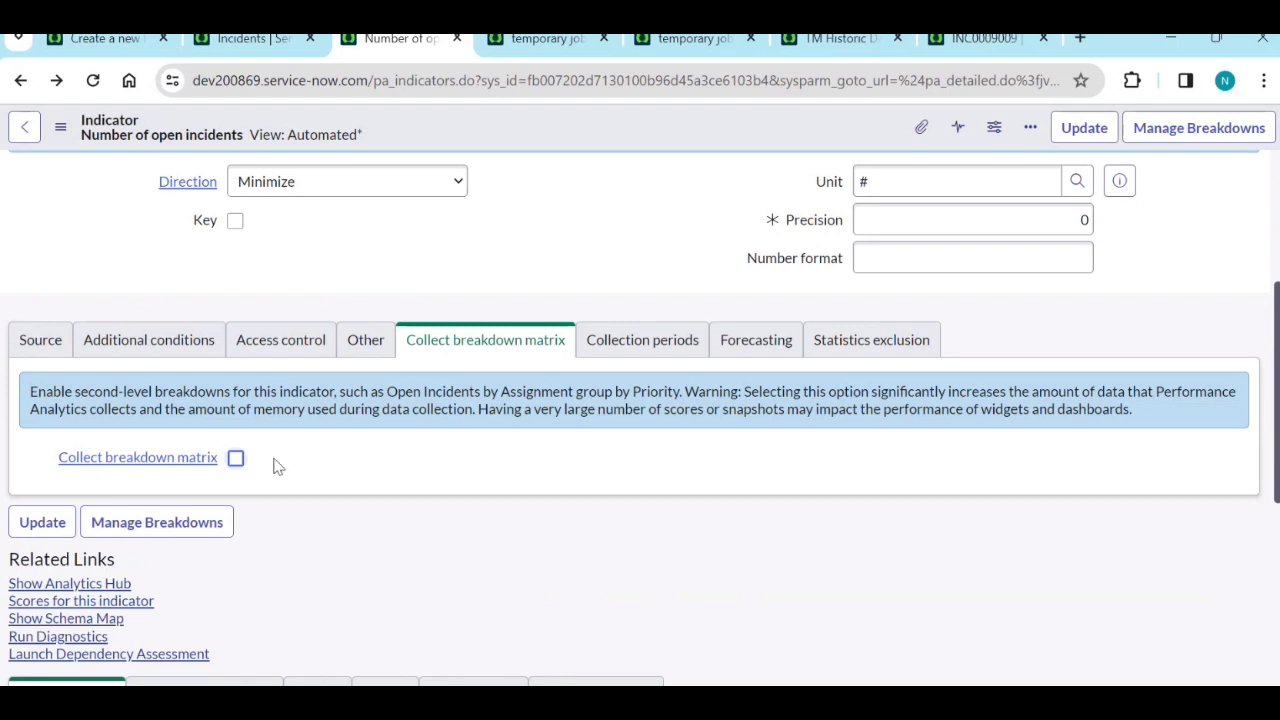
click(93, 85)
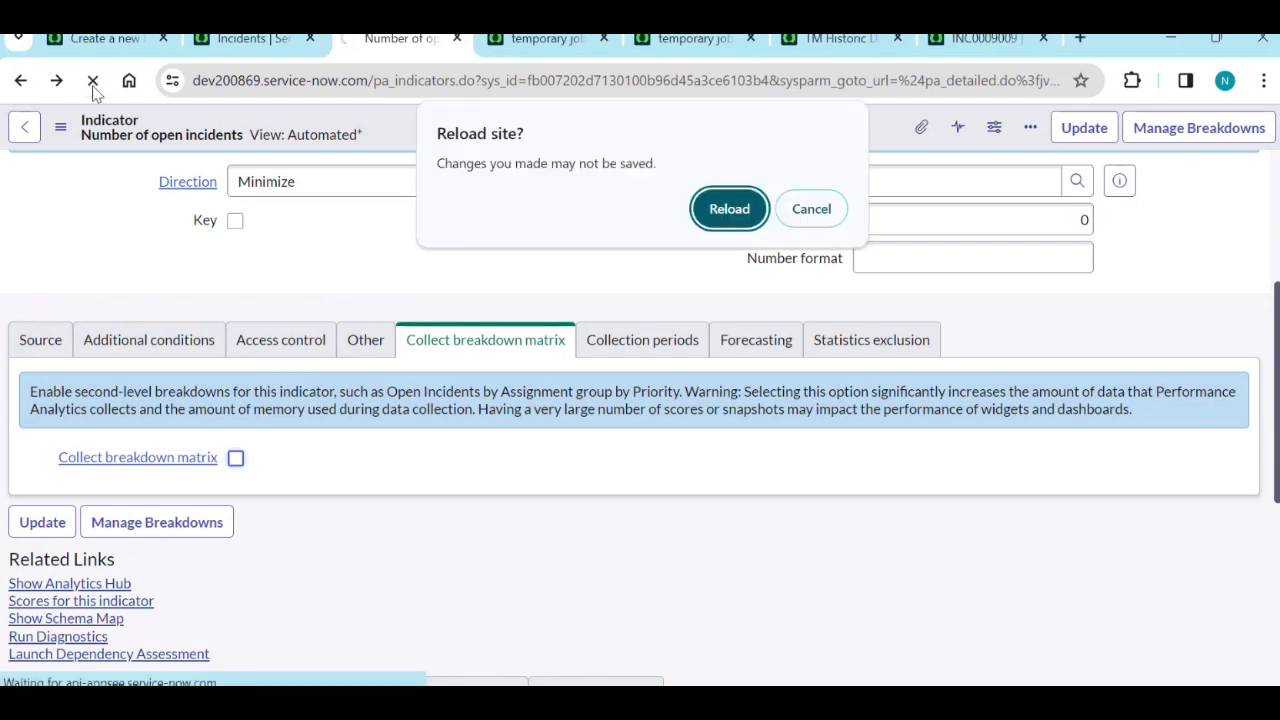
click(731, 207)
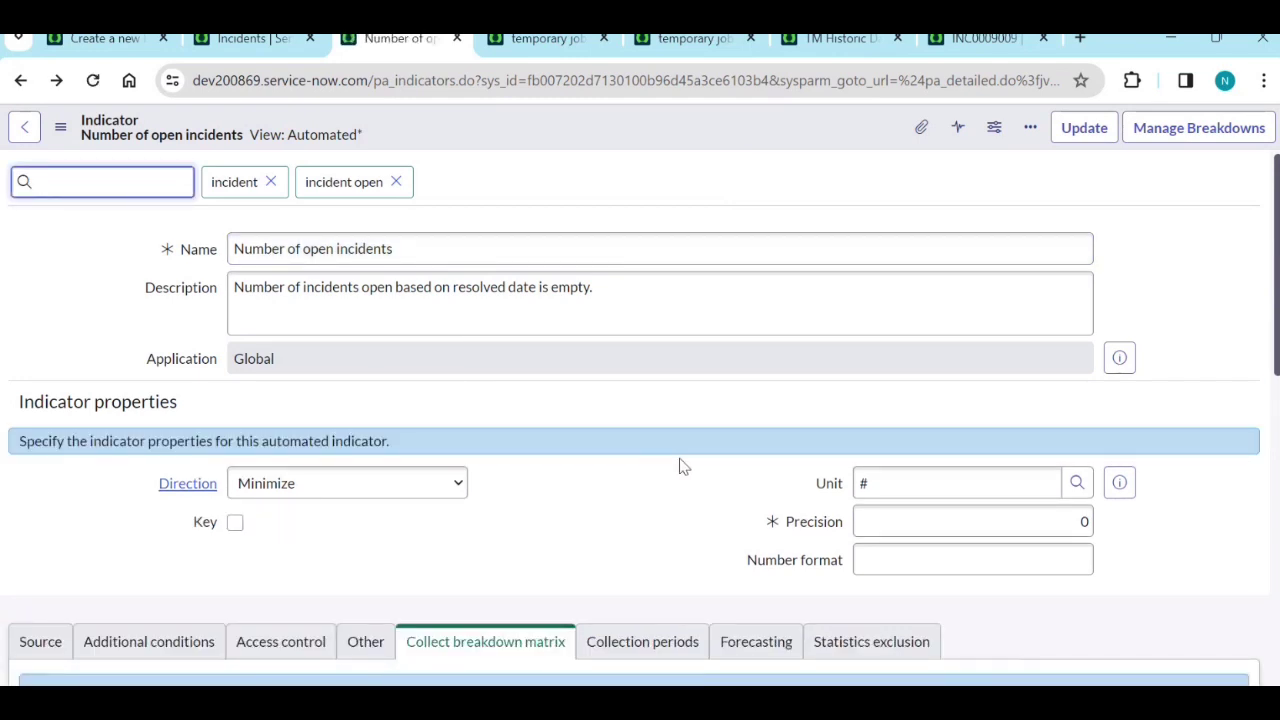
Step: Find the breakdown modules in the navigator using the filter "break", and switch to the open incident record
click(254, 38)
click(92, 40)
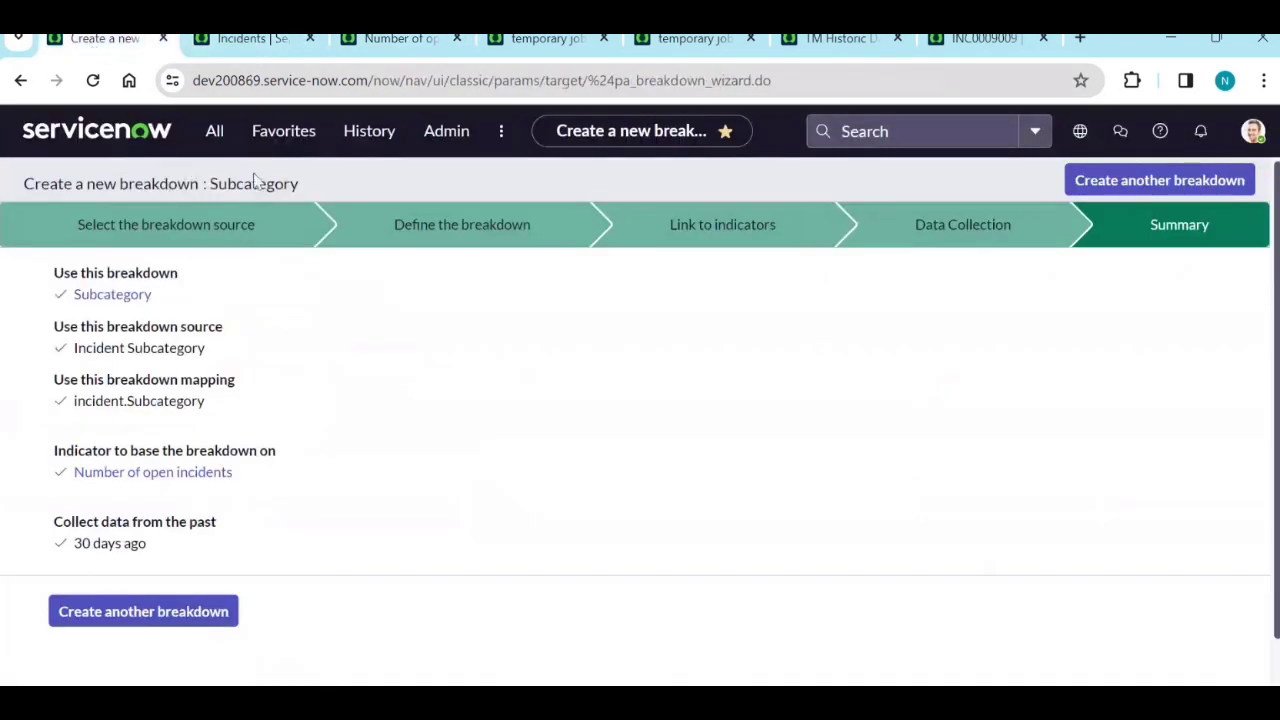
click(210, 133)
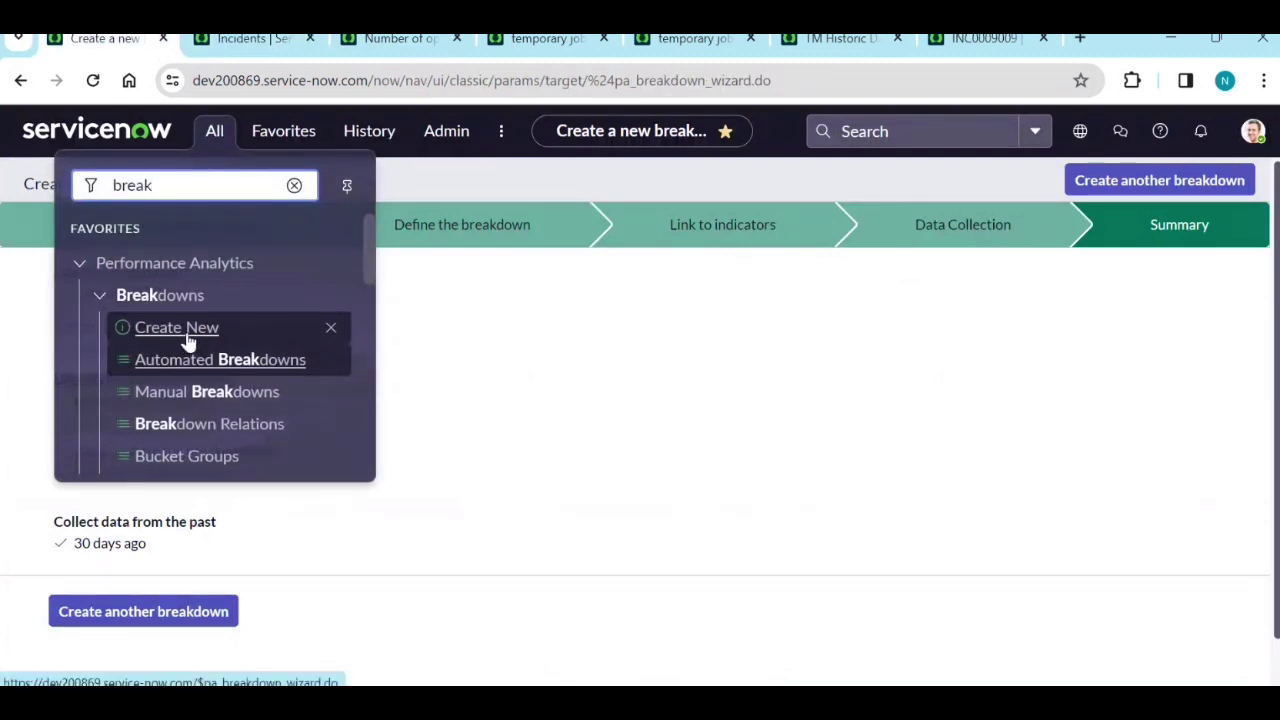
click(978, 40)
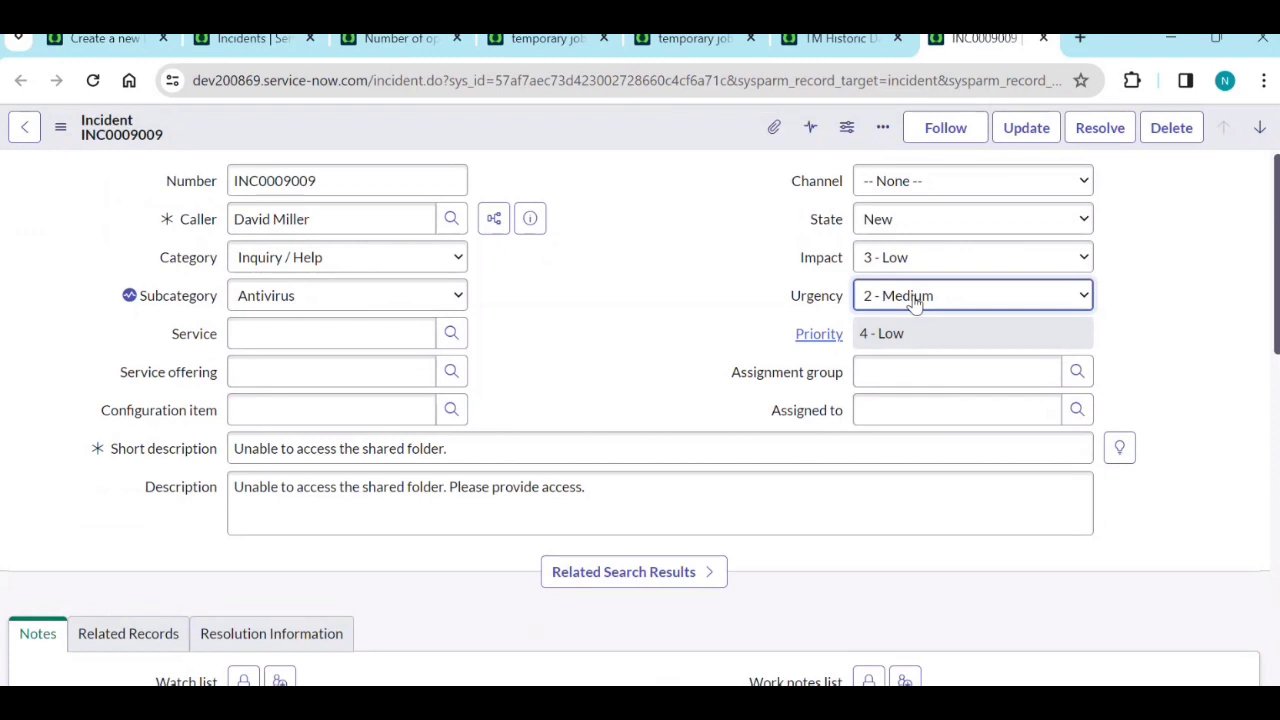
Step: Find the breakdown modules in the navigator with the filter "break" and open the Breakdown Sources list
click(128, 40)
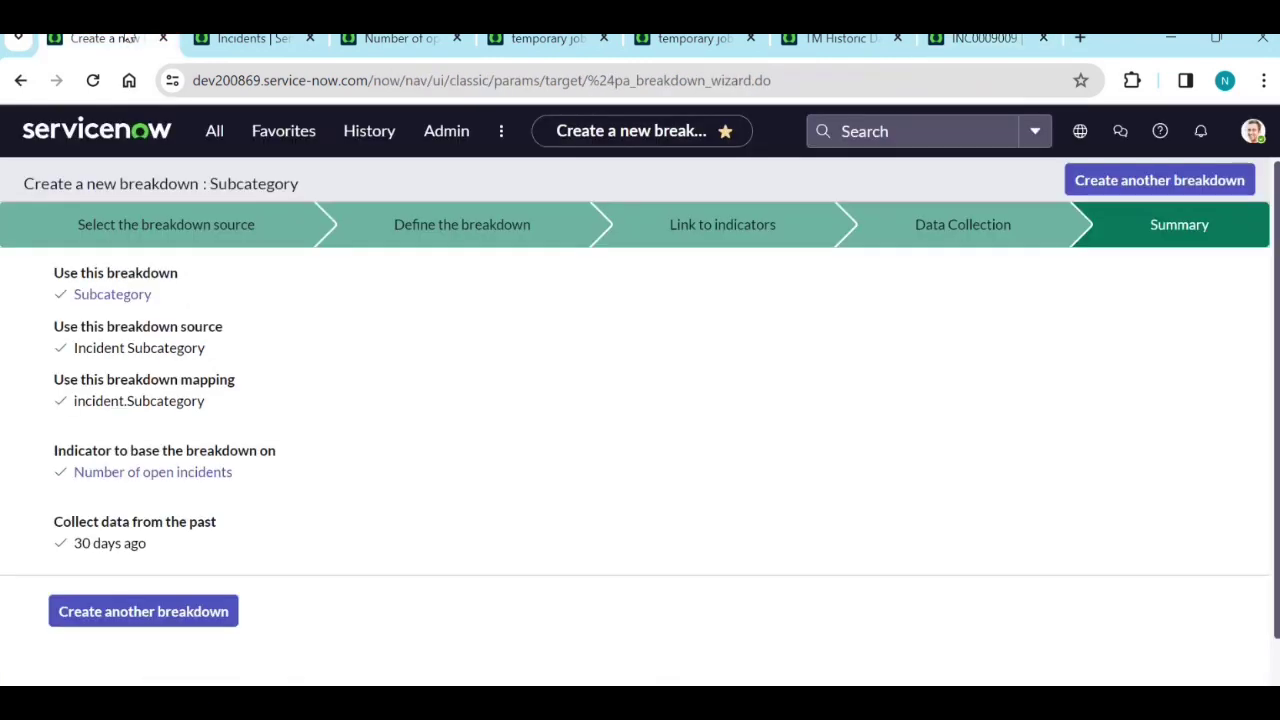
click(215, 133)
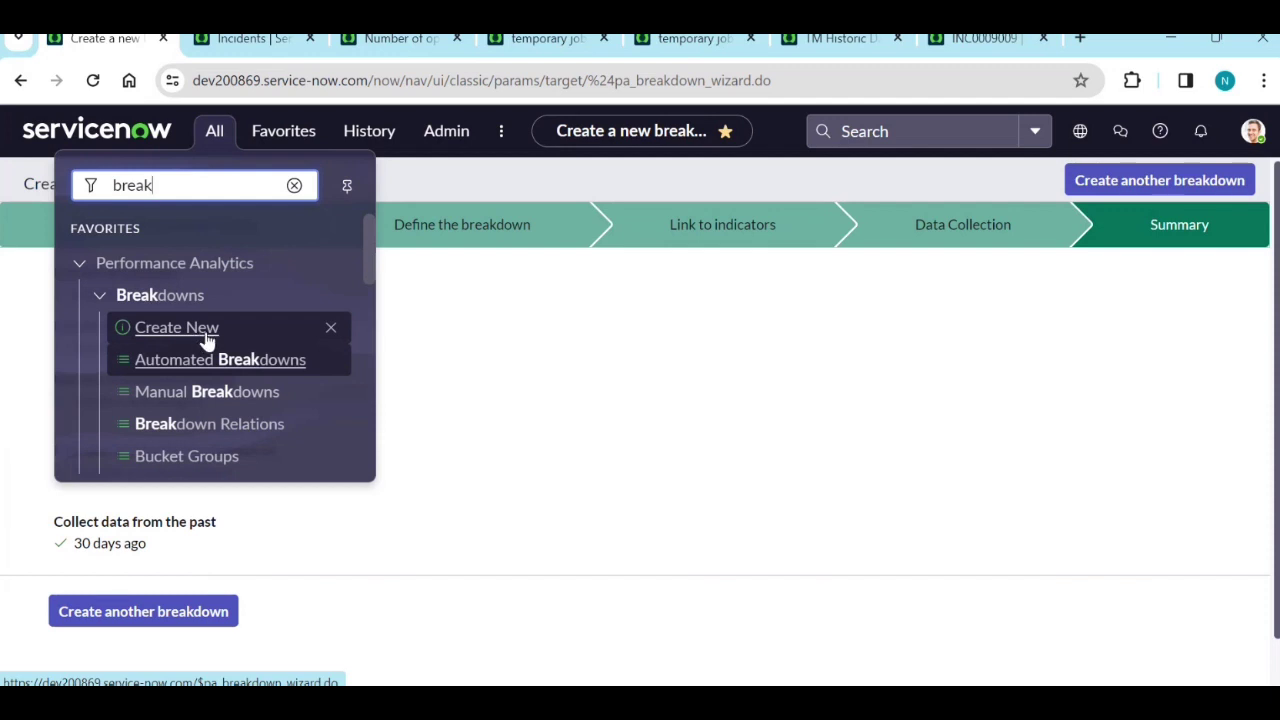
scroll(210, 348, down, 2)
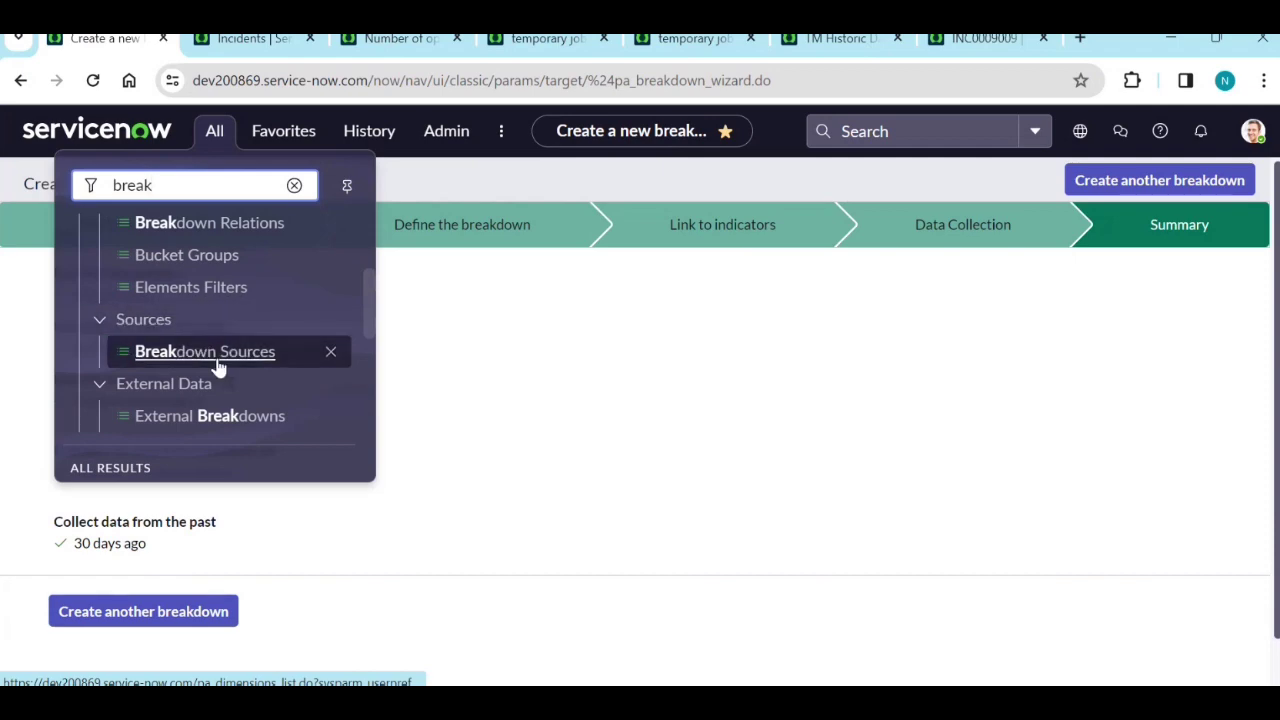
click(218, 362)
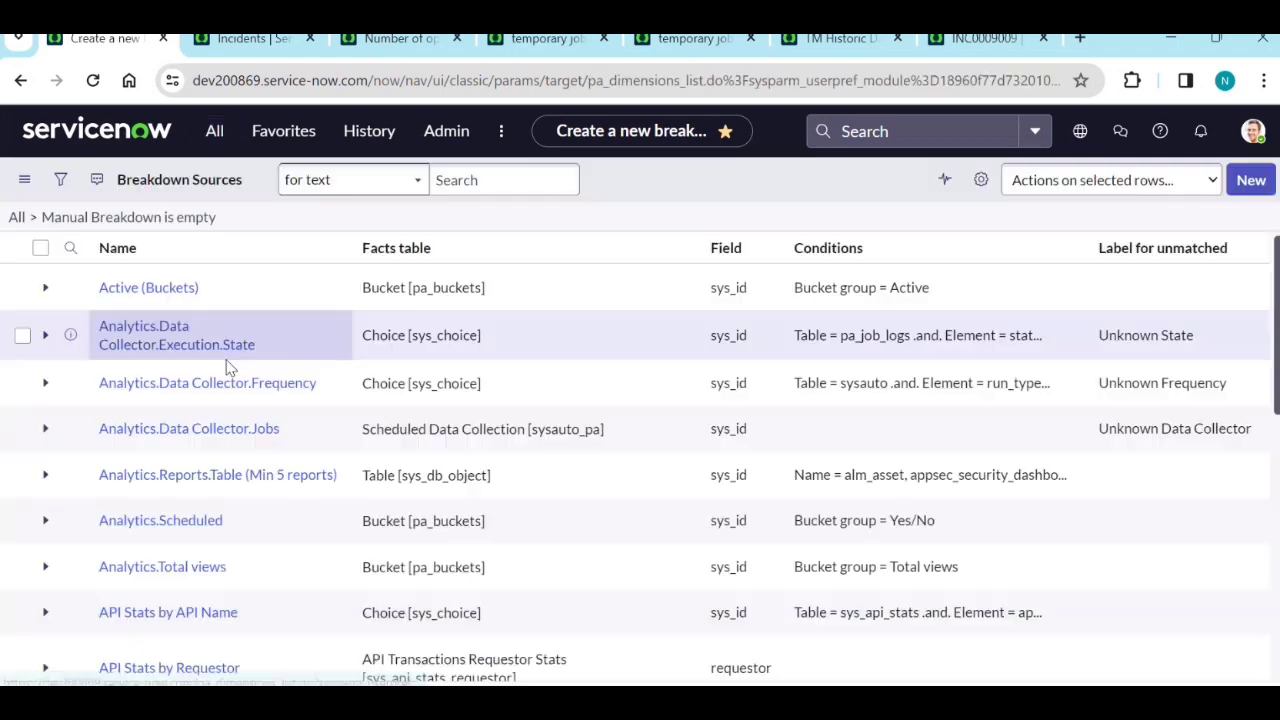
scroll(392, 405, down, 2)
scroll(457, 446, up, 2)
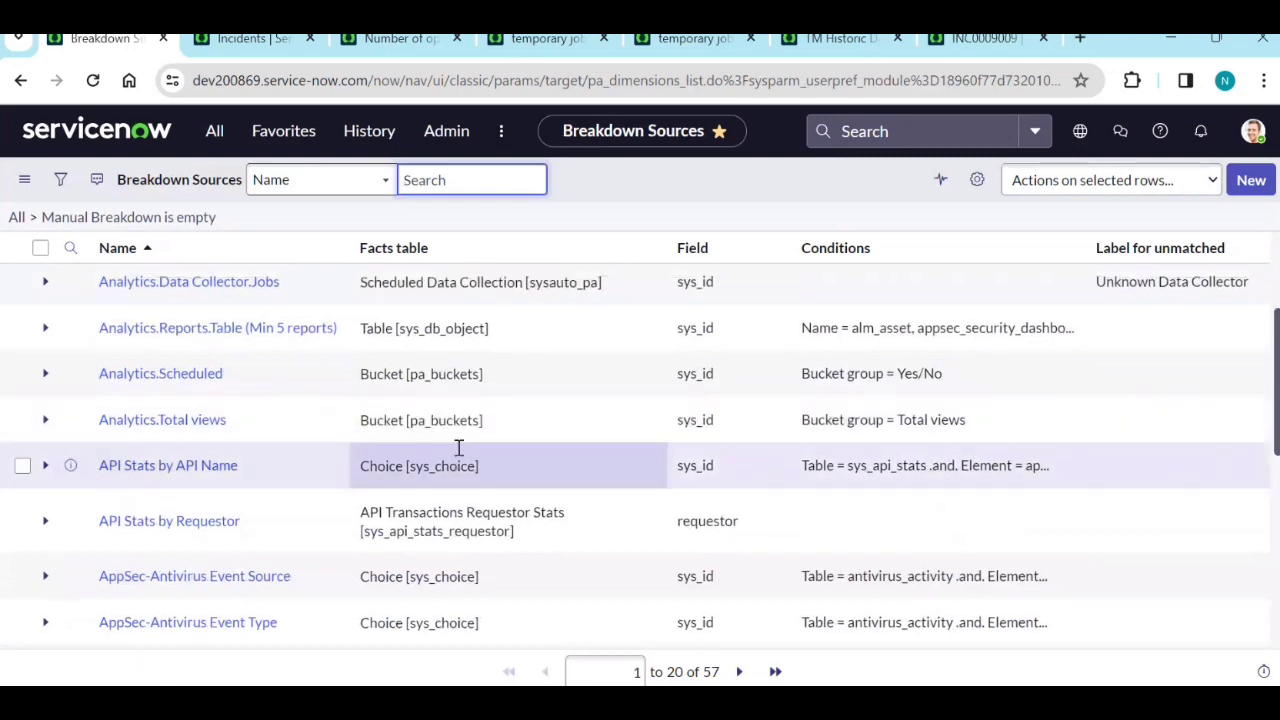
Step: Filter the breakdown sources to those with facts table sys_choice and a name containing "urgency"
right_click(426, 372)
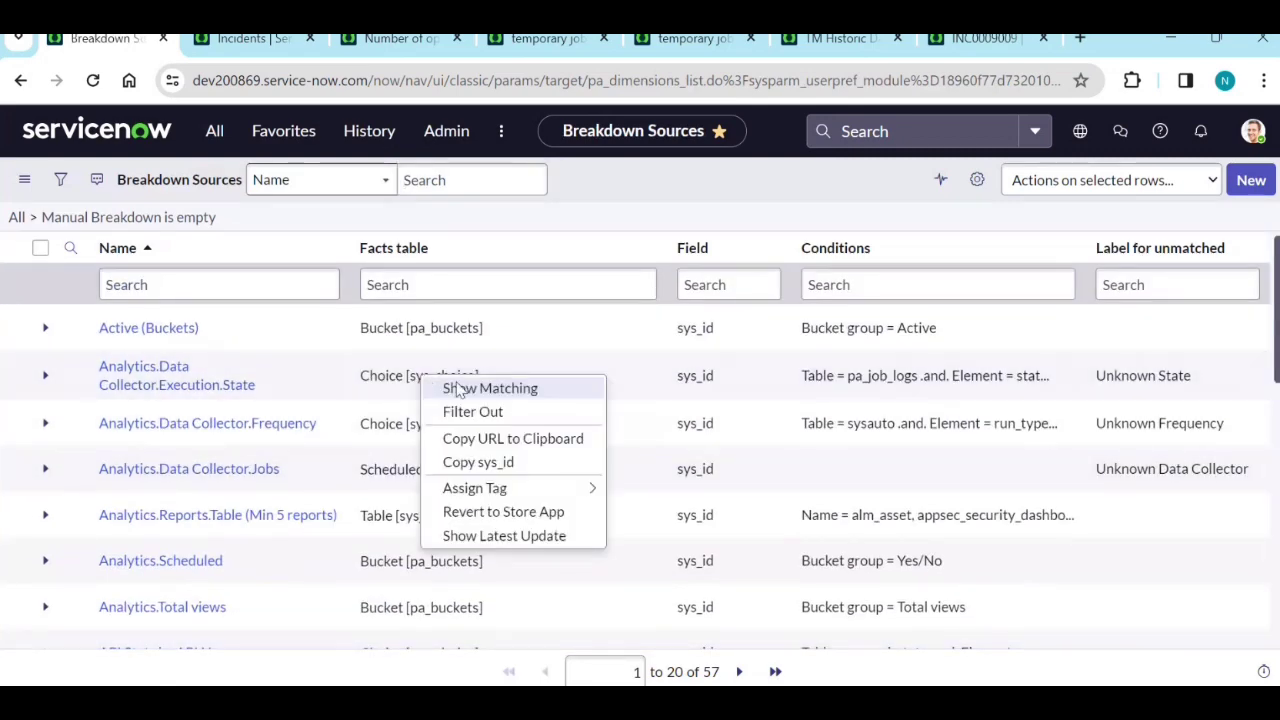
click(458, 384)
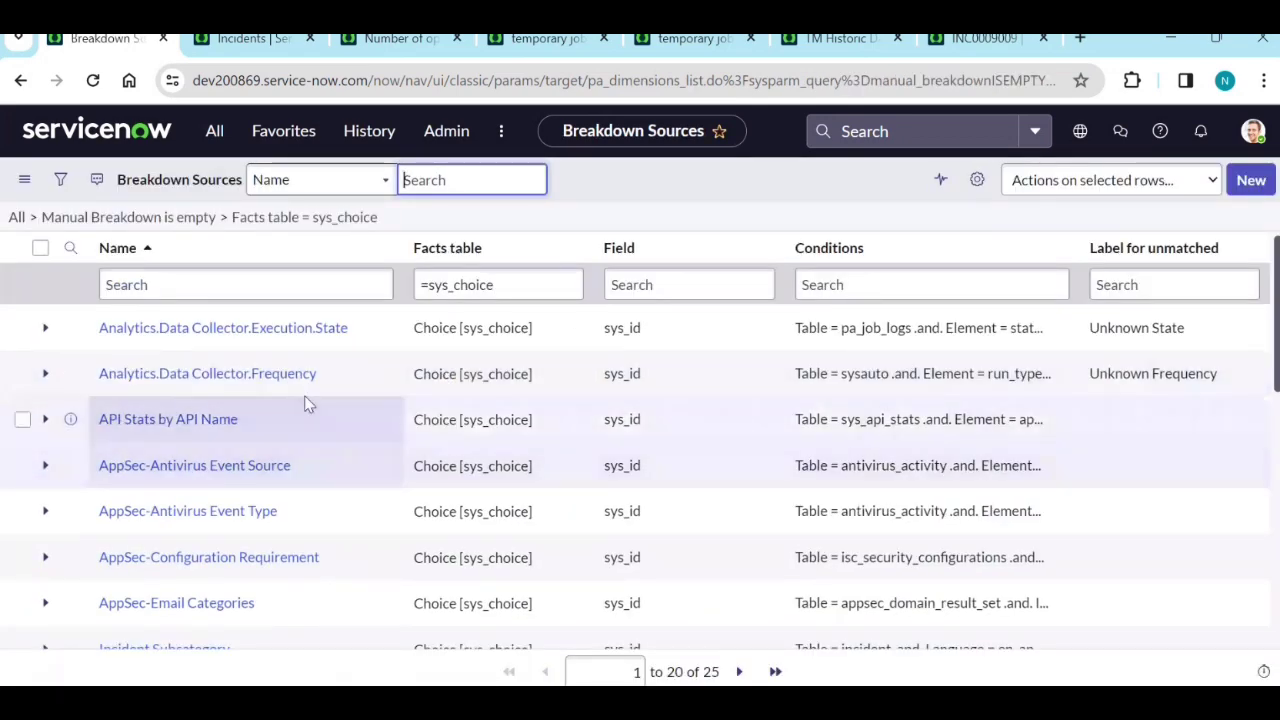
click(232, 287)
text(*)
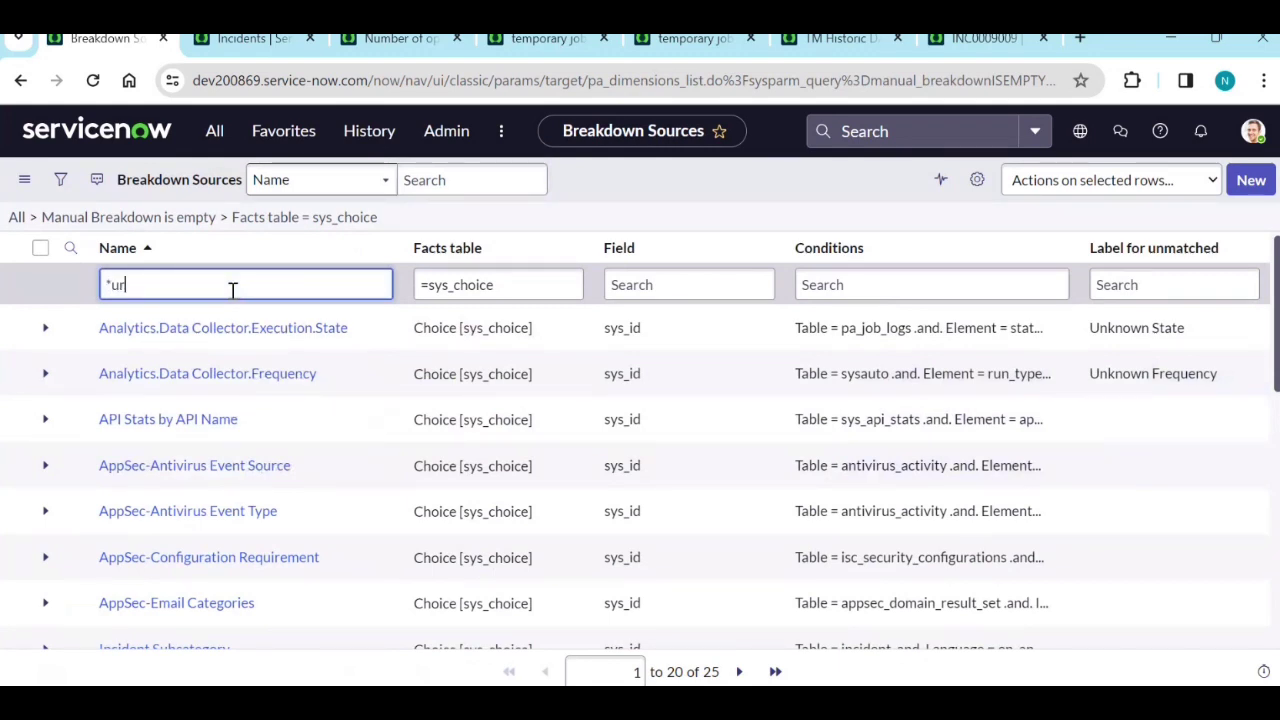
text(urgency)
key(Return)
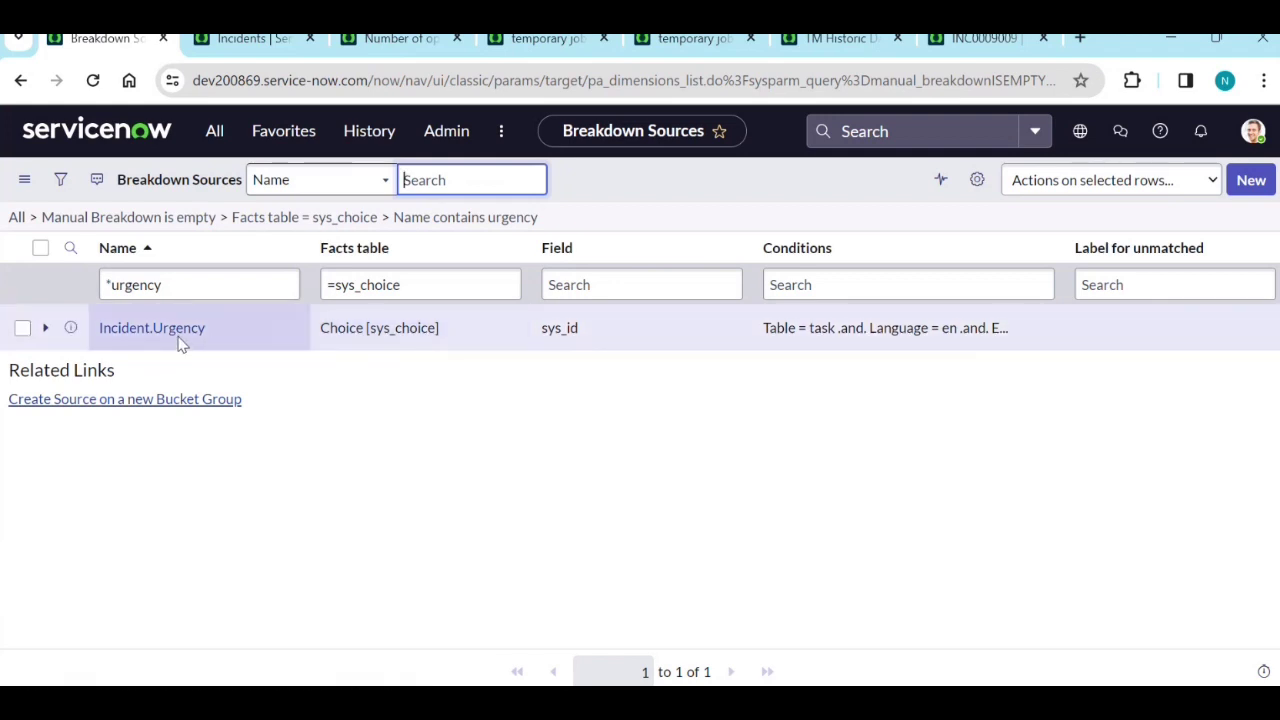
Step: Switch to the open incident record and review the choices available in its Channel field
double_click(165, 285)
click(985, 38)
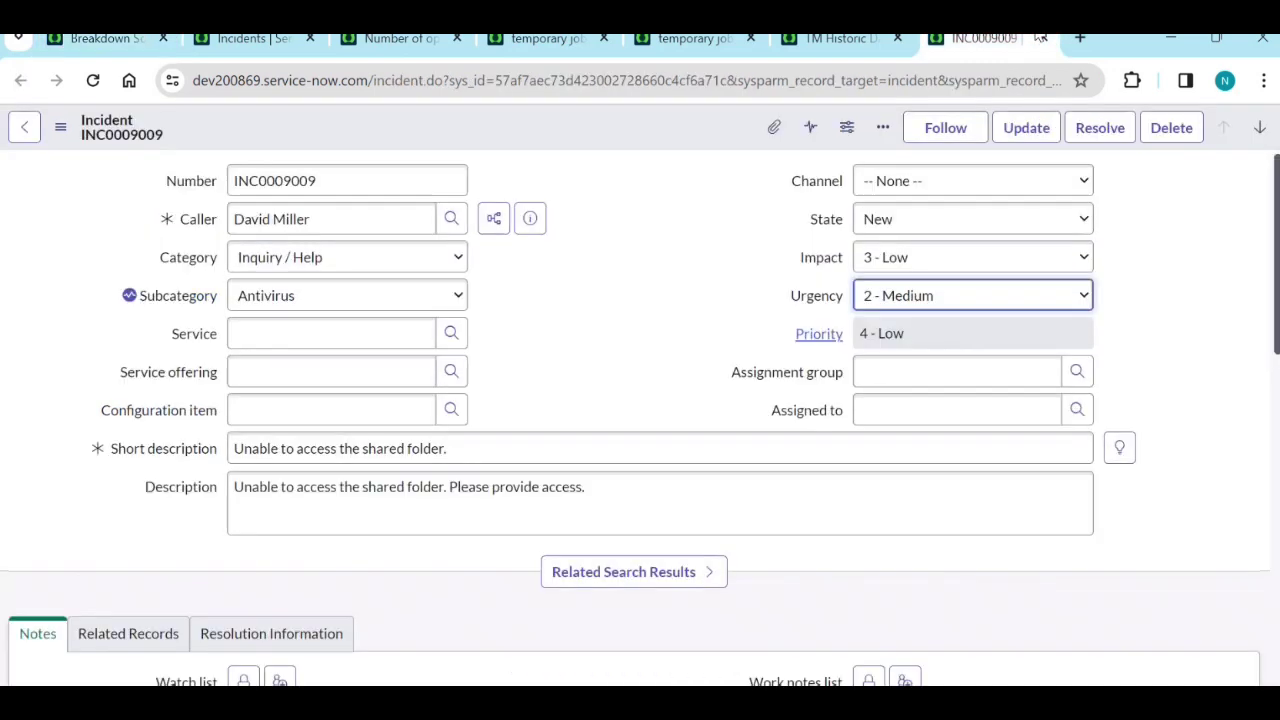
click(880, 190)
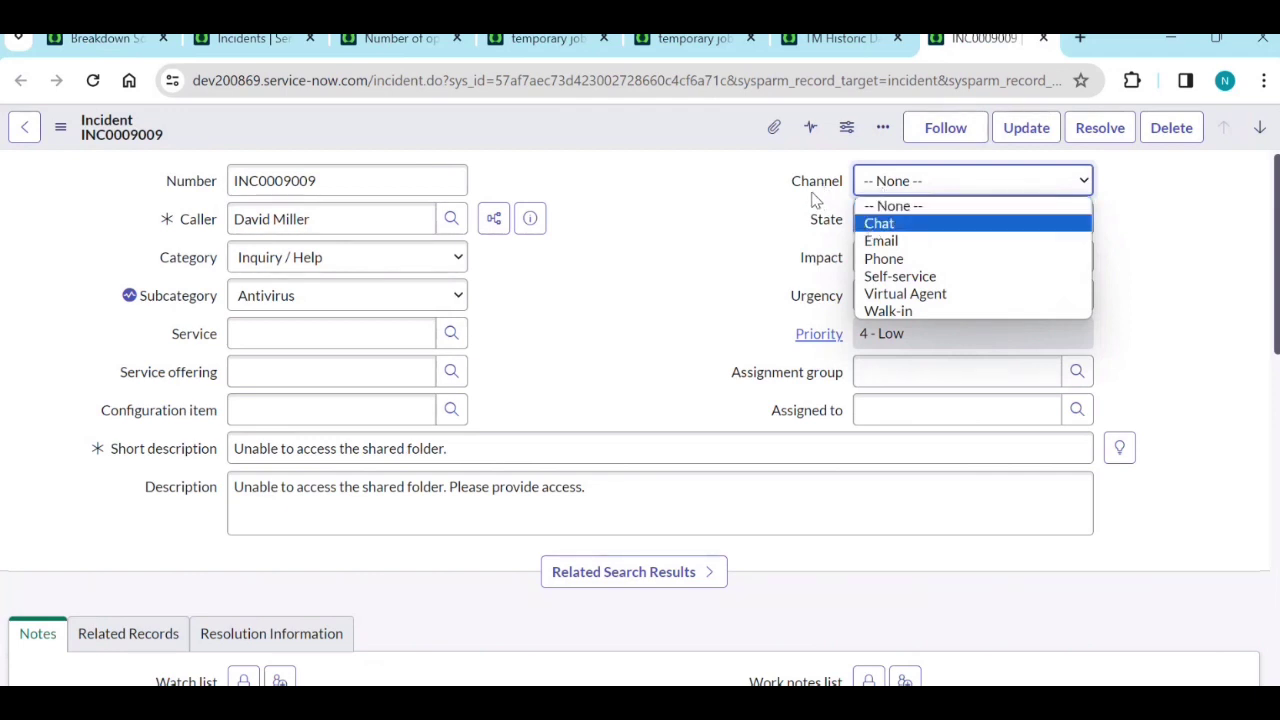
click(835, 38)
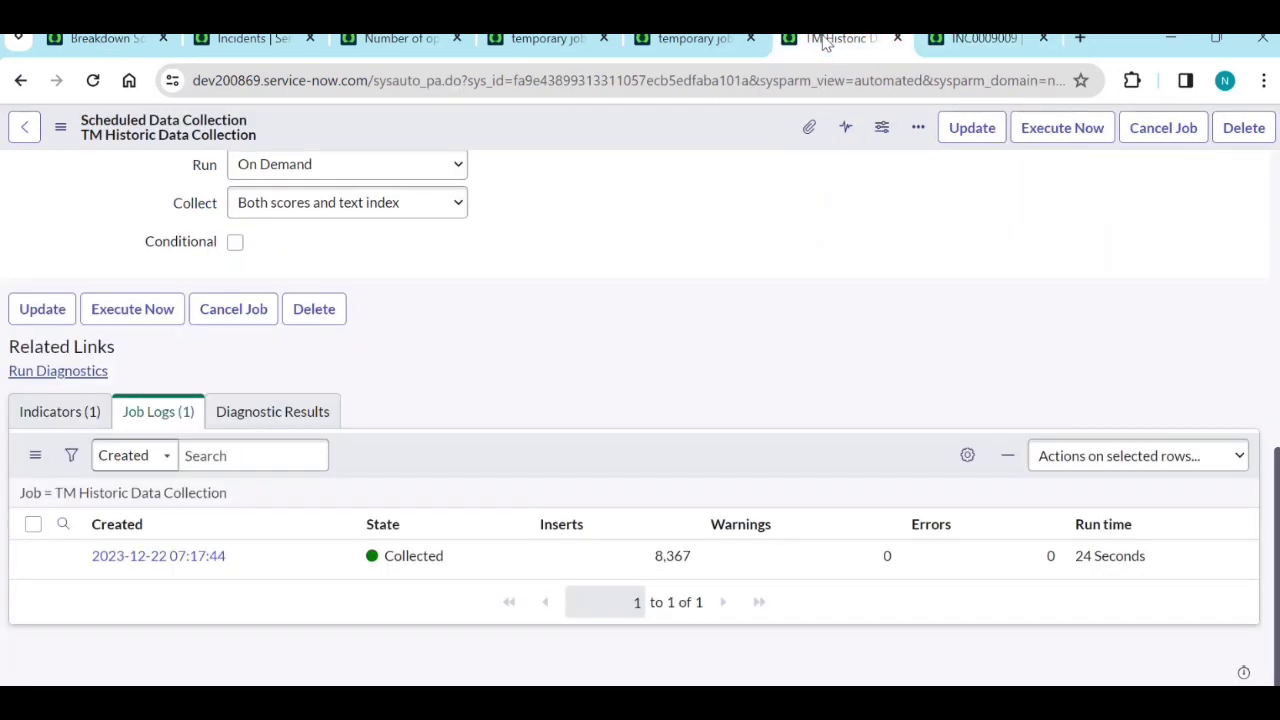
click(1005, 38)
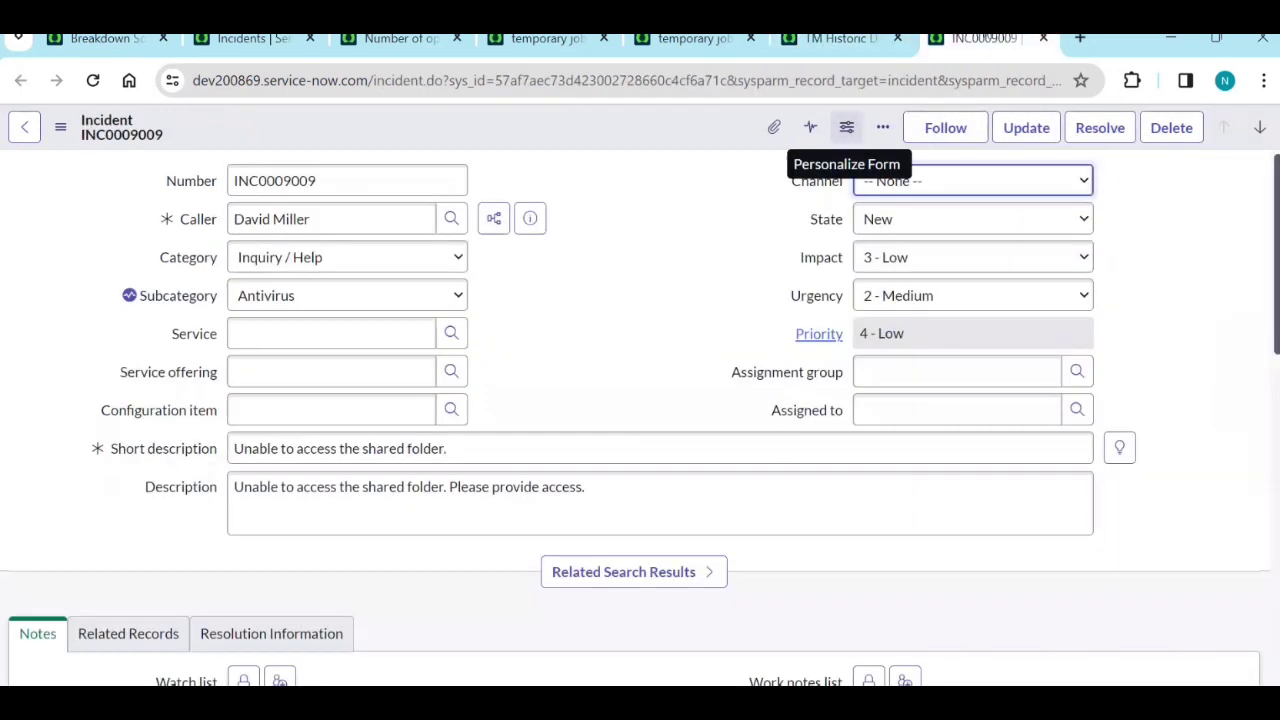
Step: Add the Channel column to the end of the Incidents list through its personalized list columns
click(270, 45)
click(977, 127)
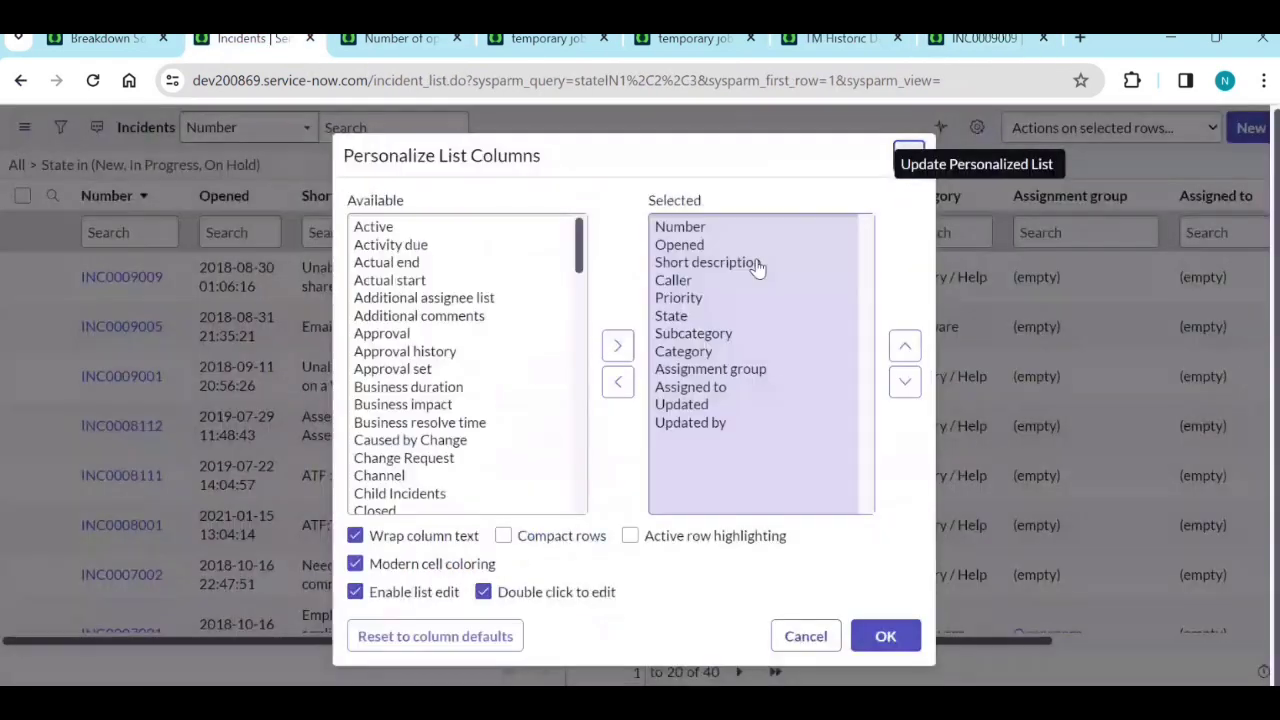
click(524, 374)
key(c)
key(h)
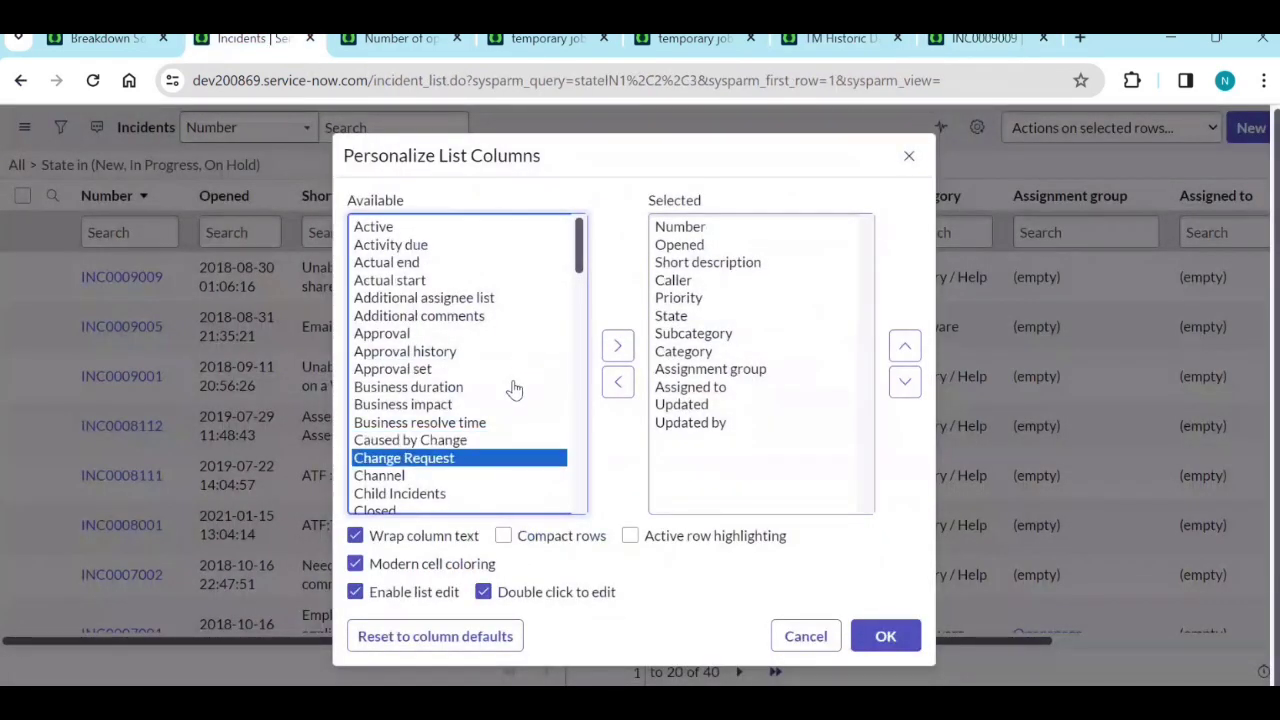
click(443, 476)
click(617, 345)
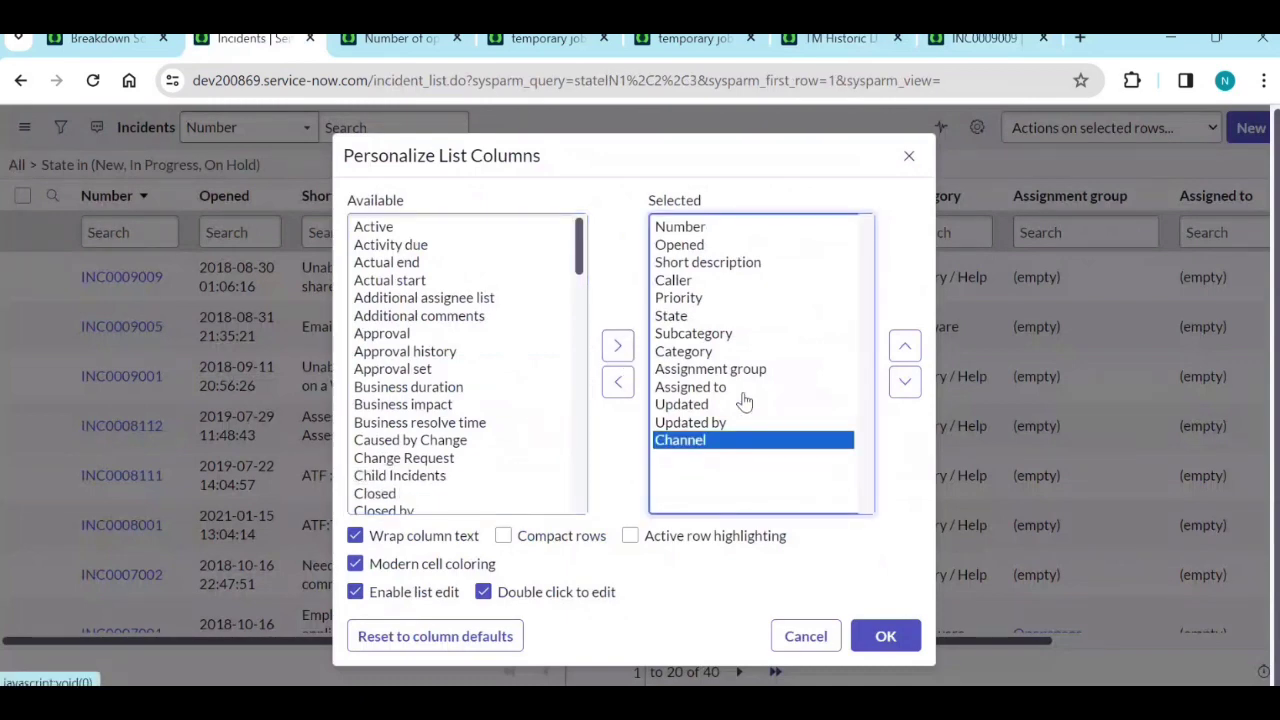
click(878, 640)
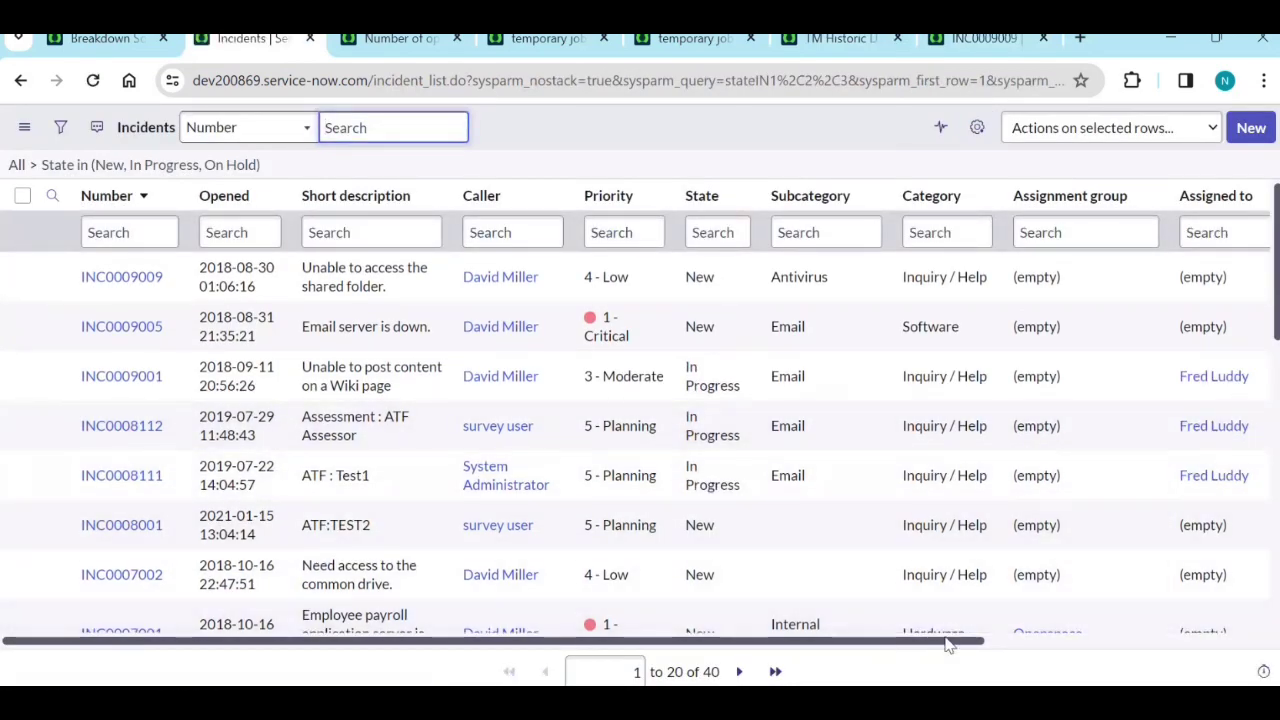
Step: Examine the Channel values across the listed incidents, and check the incident and indicator records
drag(943, 645, 1260, 637)
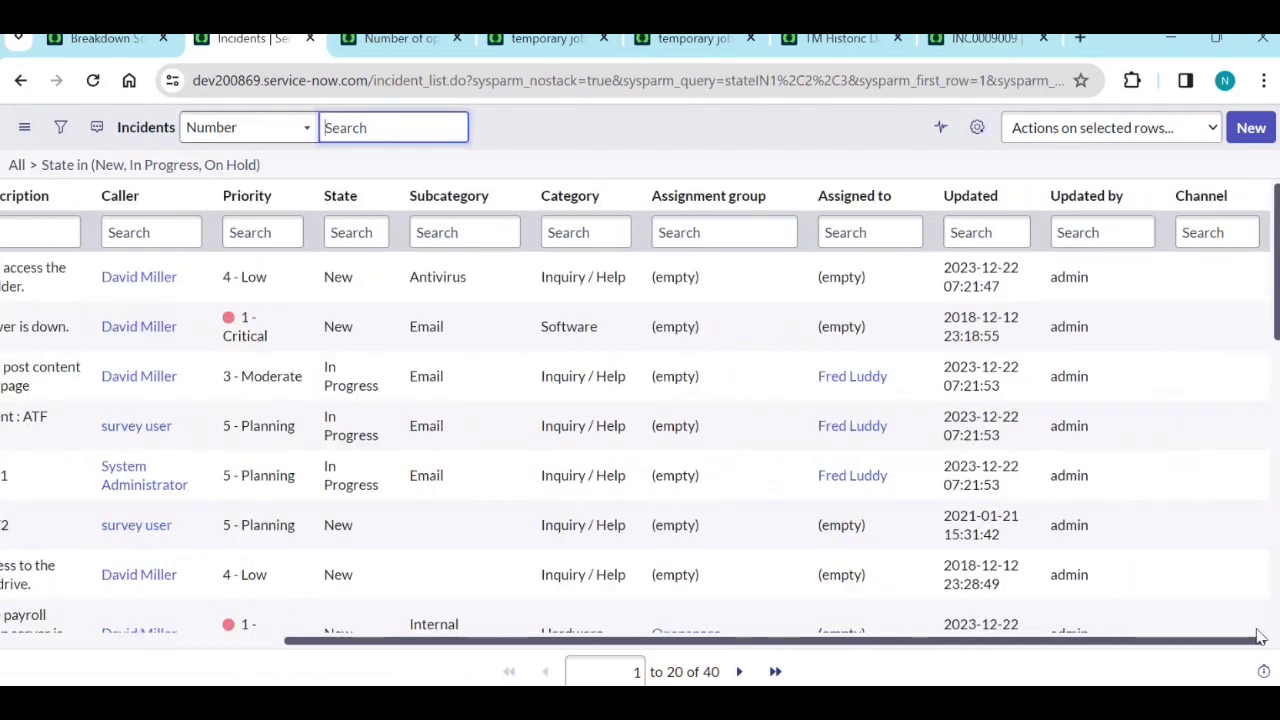
scroll(1227, 366, down, 5)
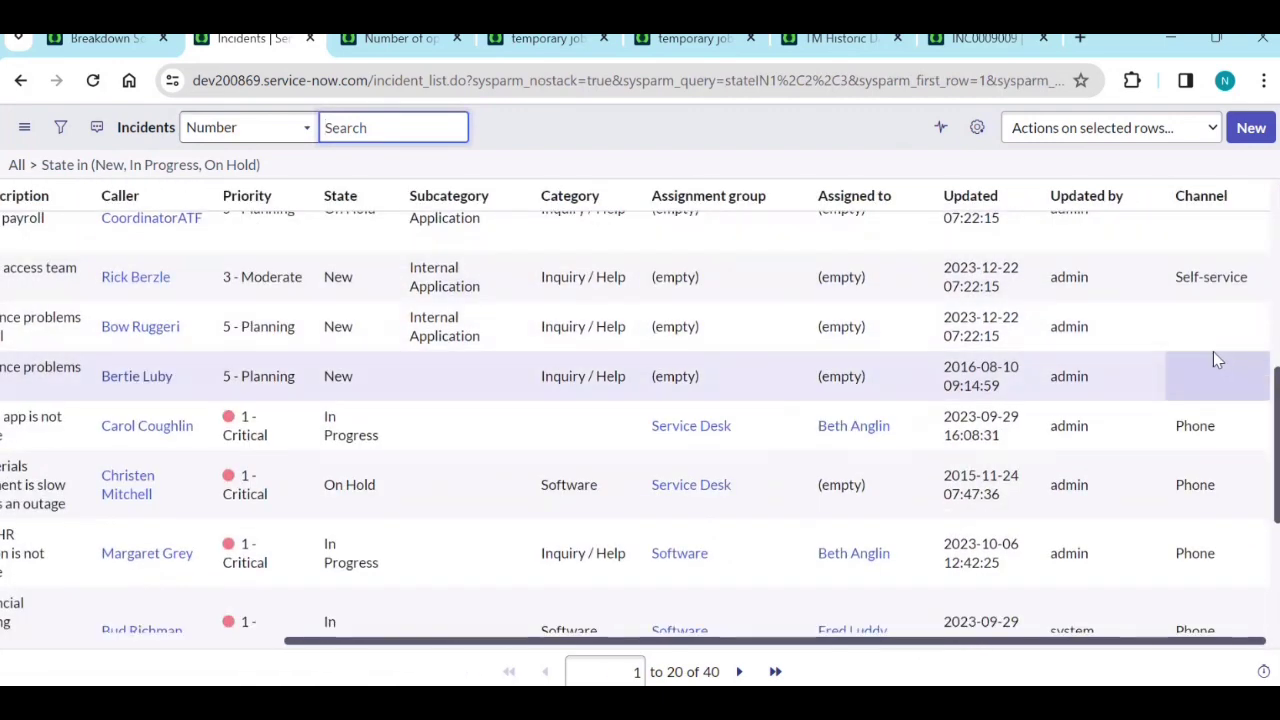
scroll(1210, 440, down, 3)
scroll(1177, 330, up, 8)
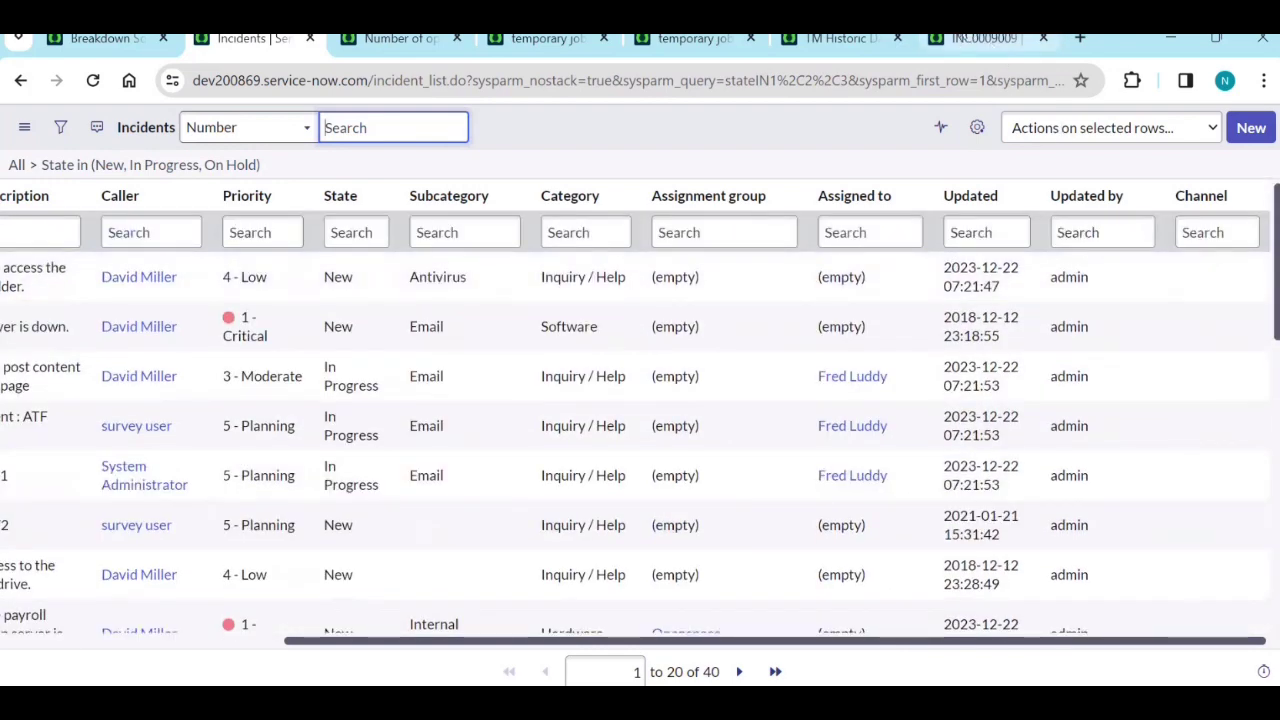
click(985, 38)
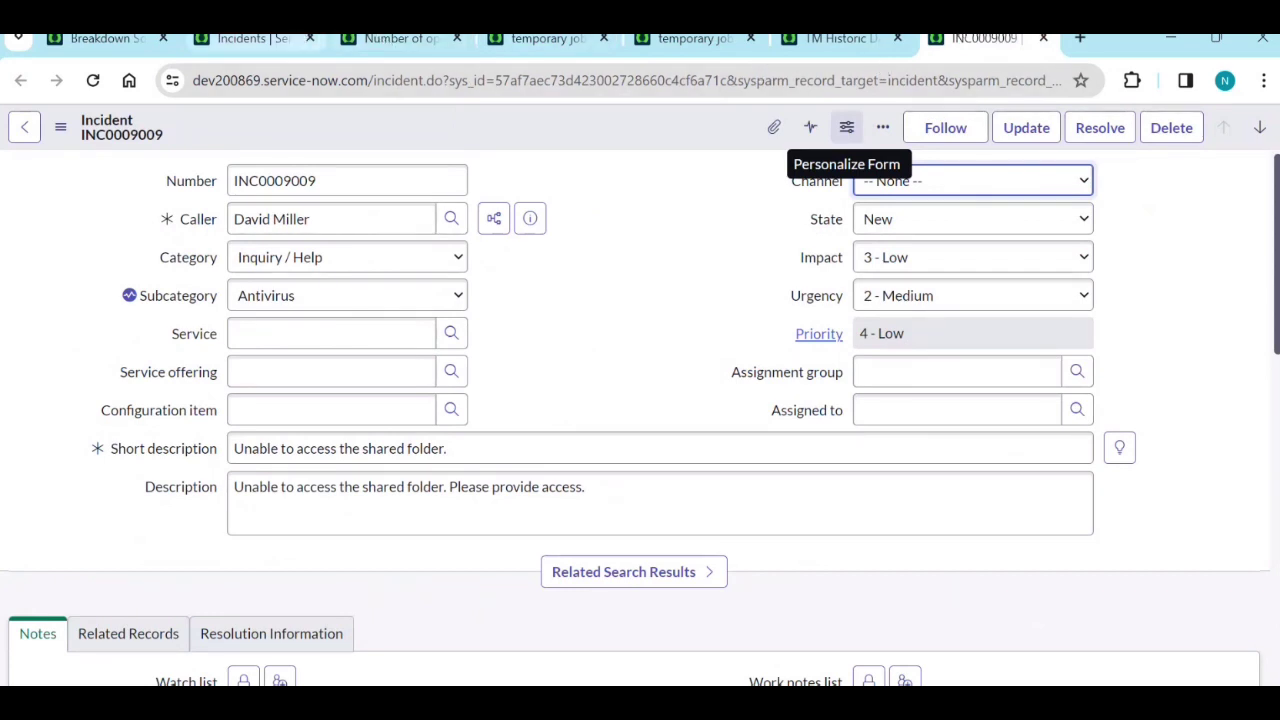
click(255, 38)
click(405, 38)
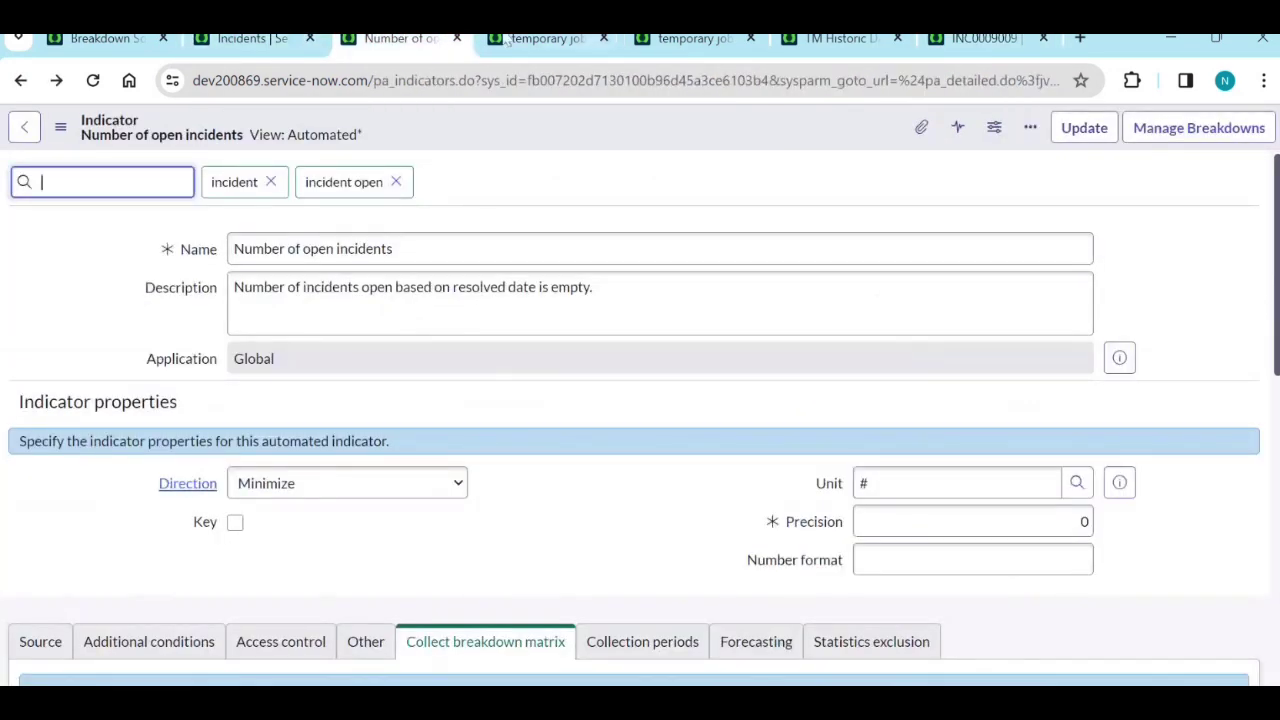
Step: Search the Breakdown Sources list for names containing "chan", and remove the facts table condition from the filter
click(100, 38)
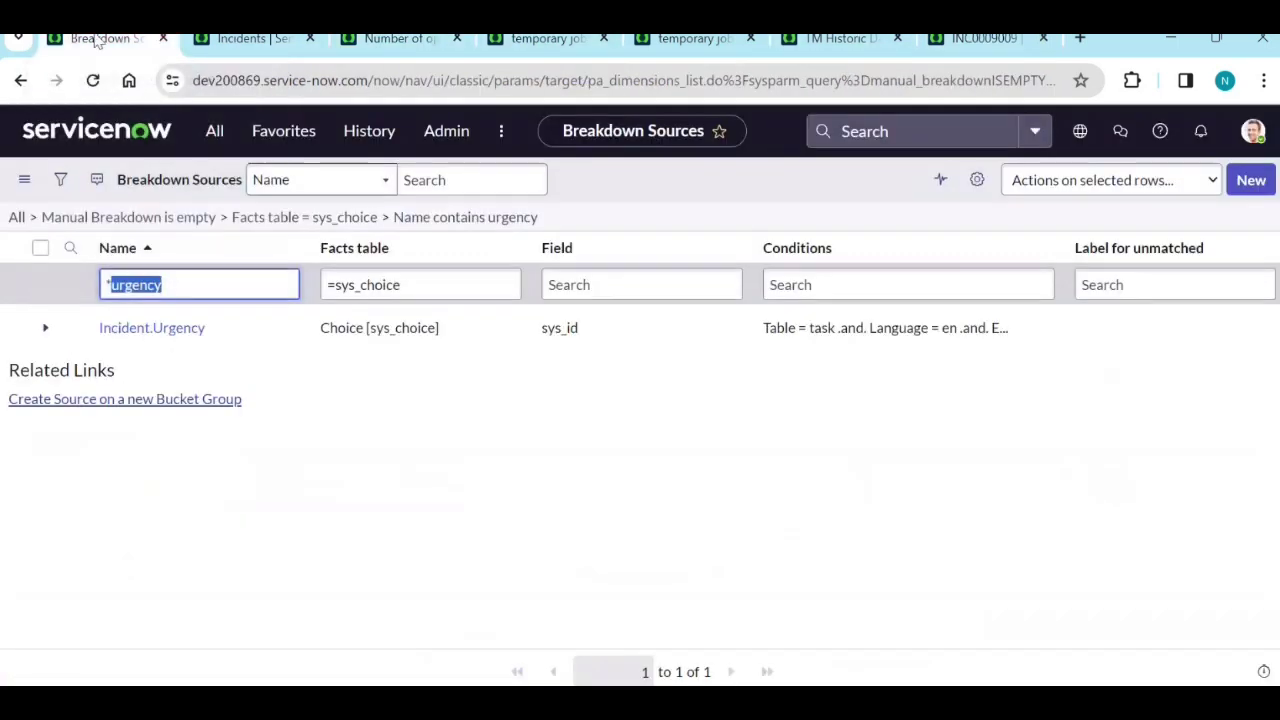
text(chan)
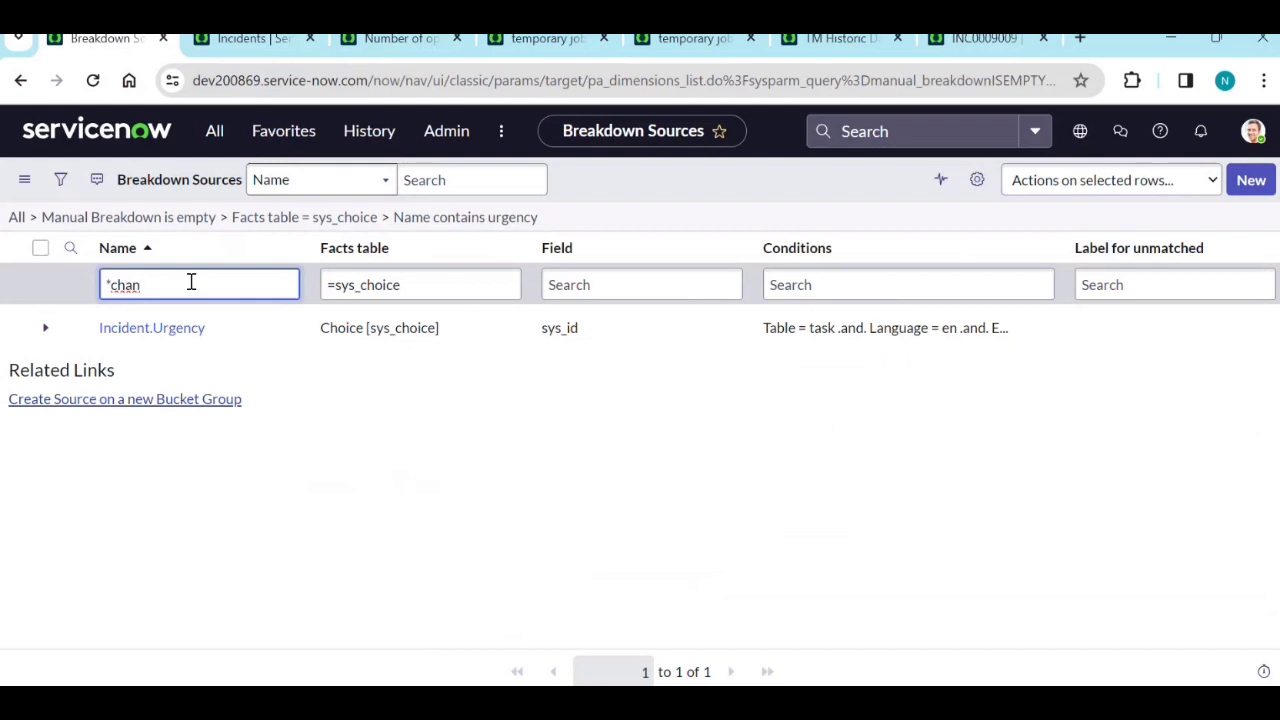
key(Return)
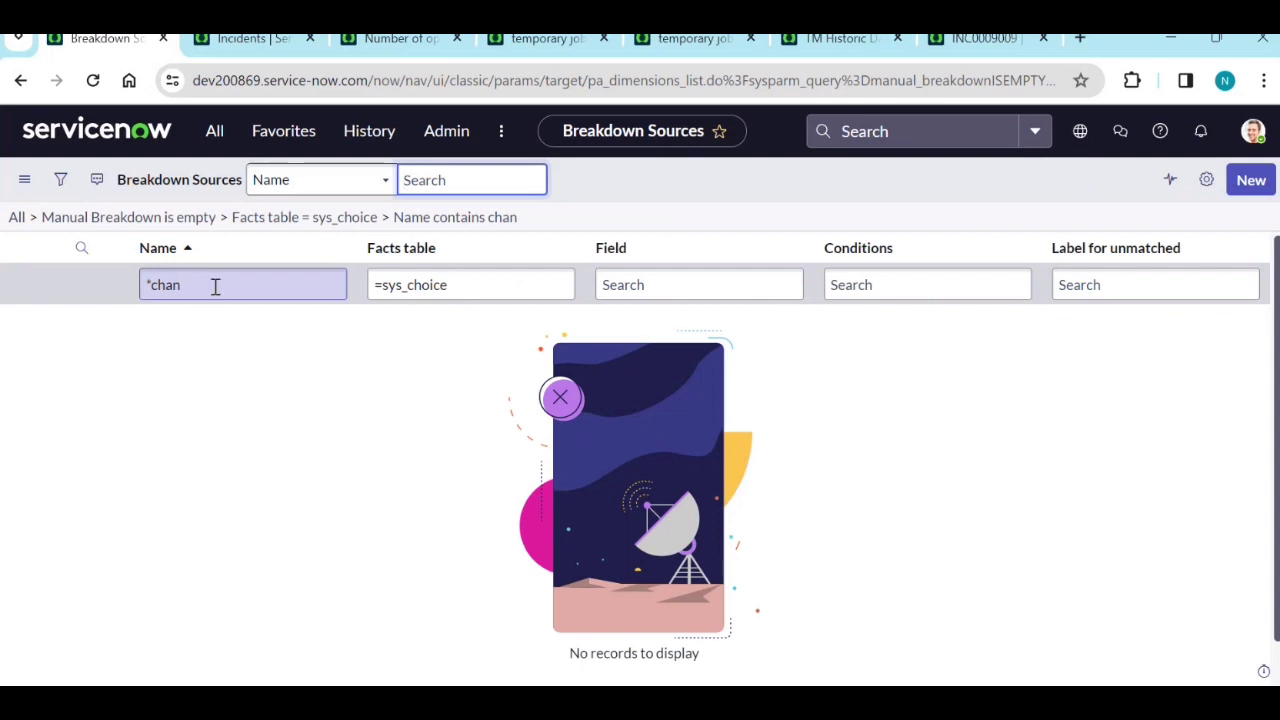
click(222, 219)
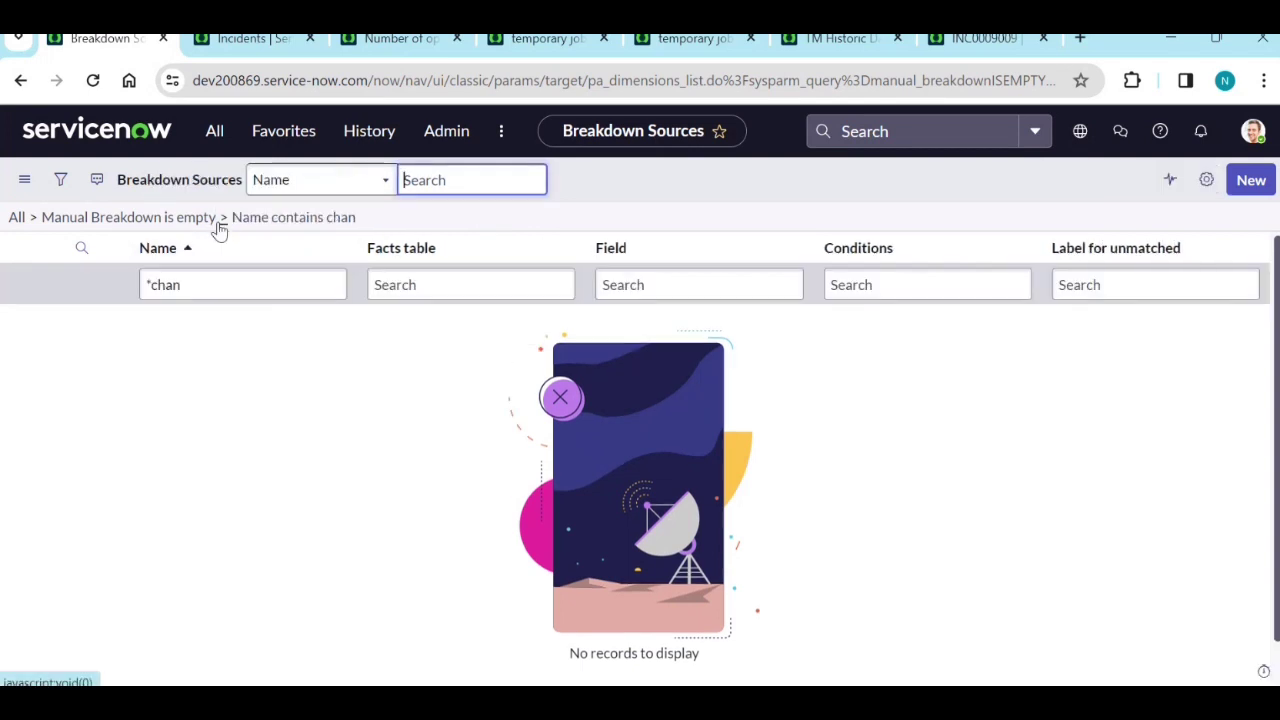
Step: Clear the name search and all remaining filter conditions from the Breakdown Sources list
click(213, 286)
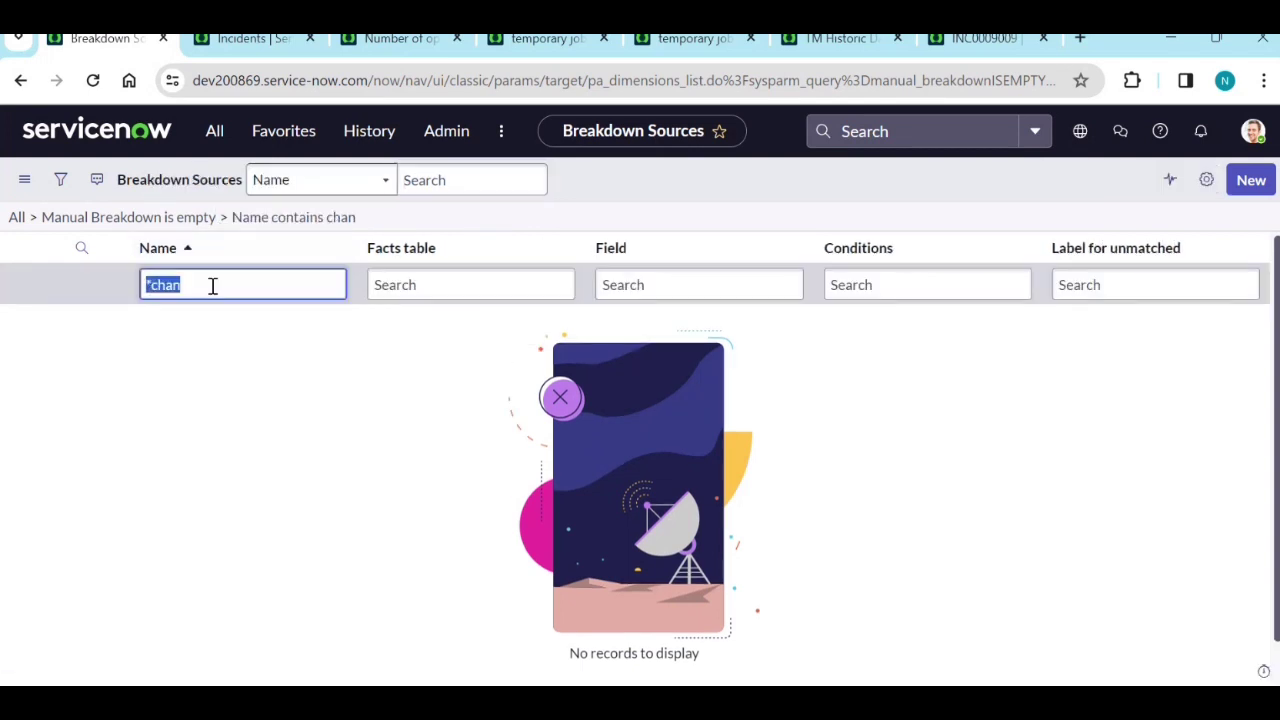
key(BackSpace)
click(265, 440)
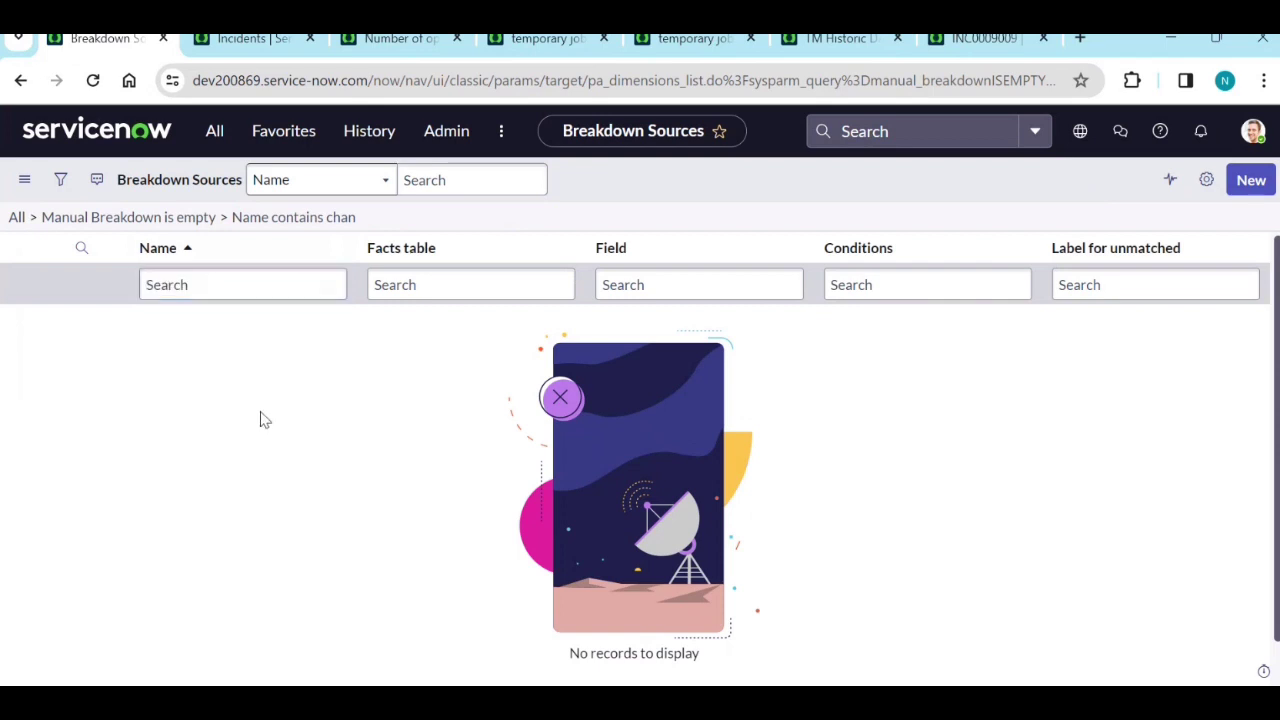
click(35, 218)
click(35, 218)
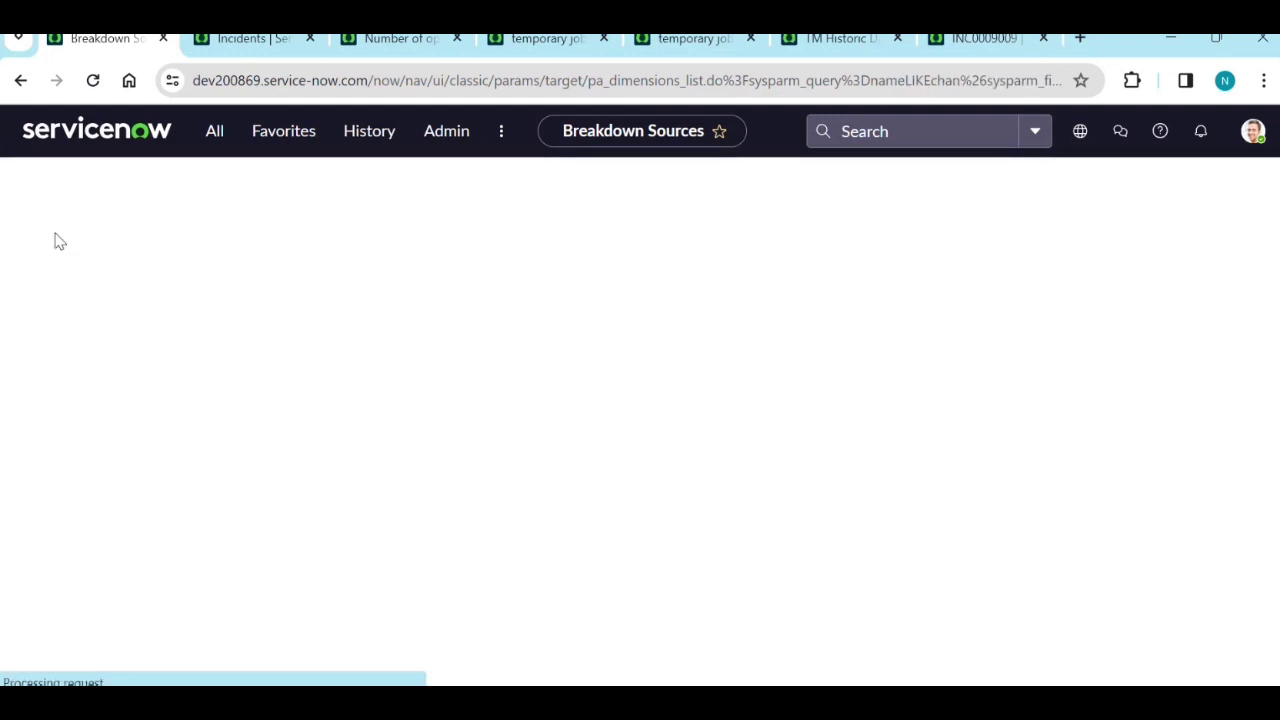
Step: Start a new breakdown source record named Incident.Channel and open its facts table choices
click(1250, 179)
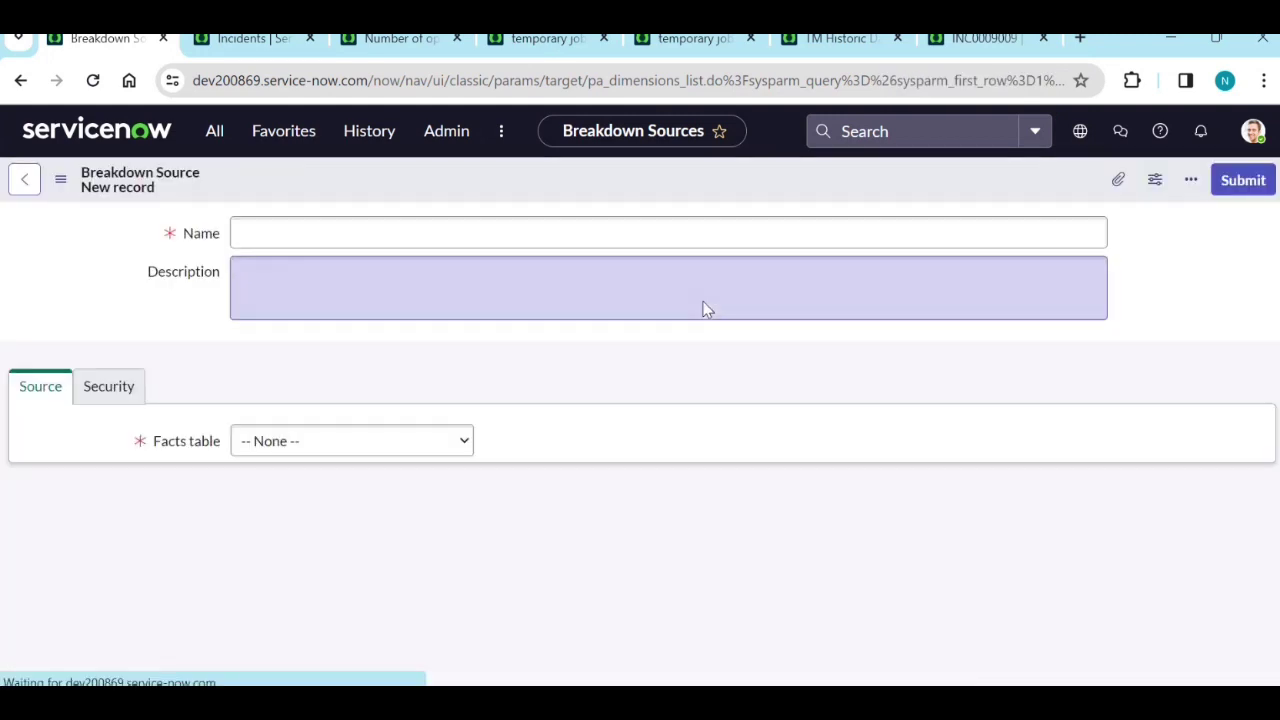
click(340, 230)
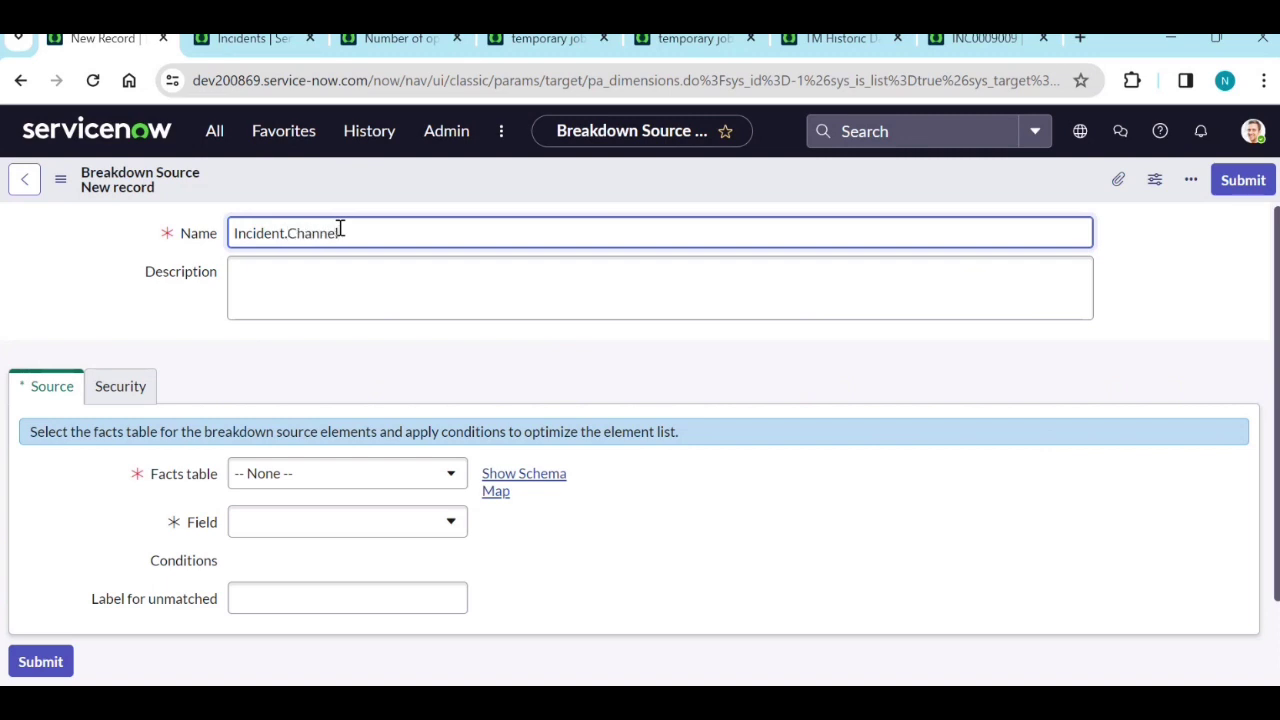
click(362, 489)
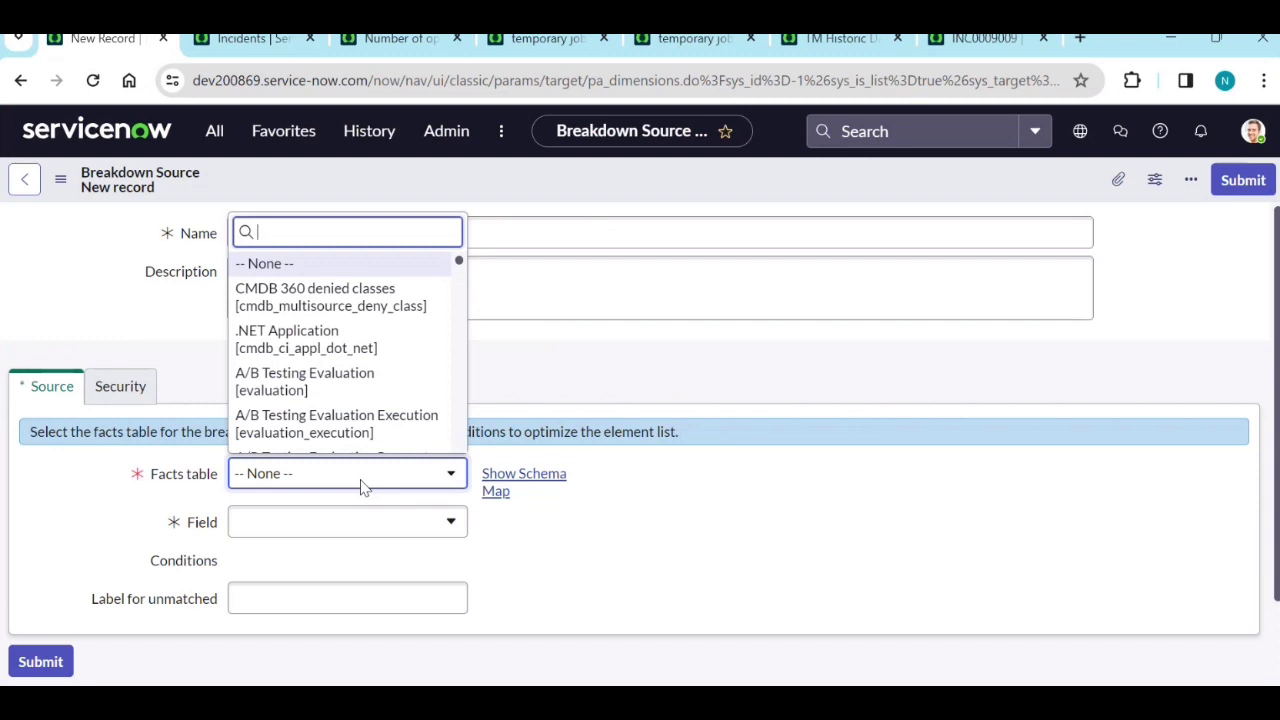
Step: Review the Channel choices on the open incident record again and return to the new breakdown source
click(985, 38)
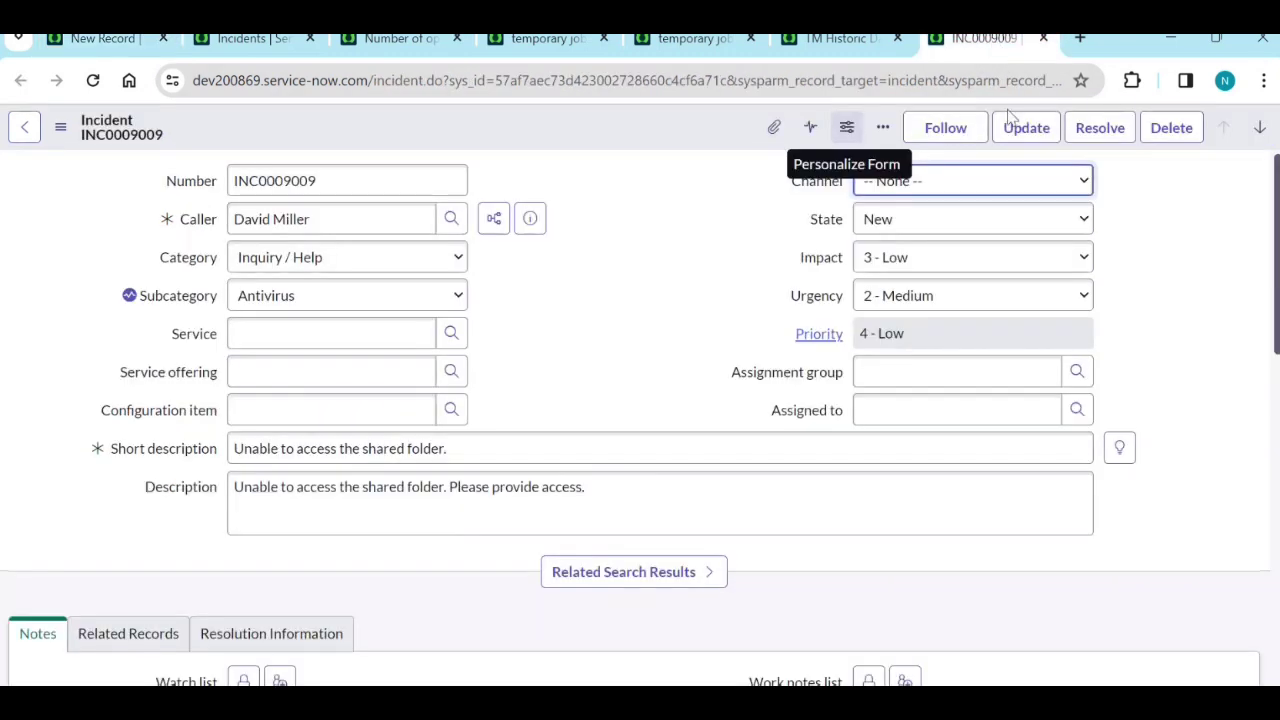
click(972, 193)
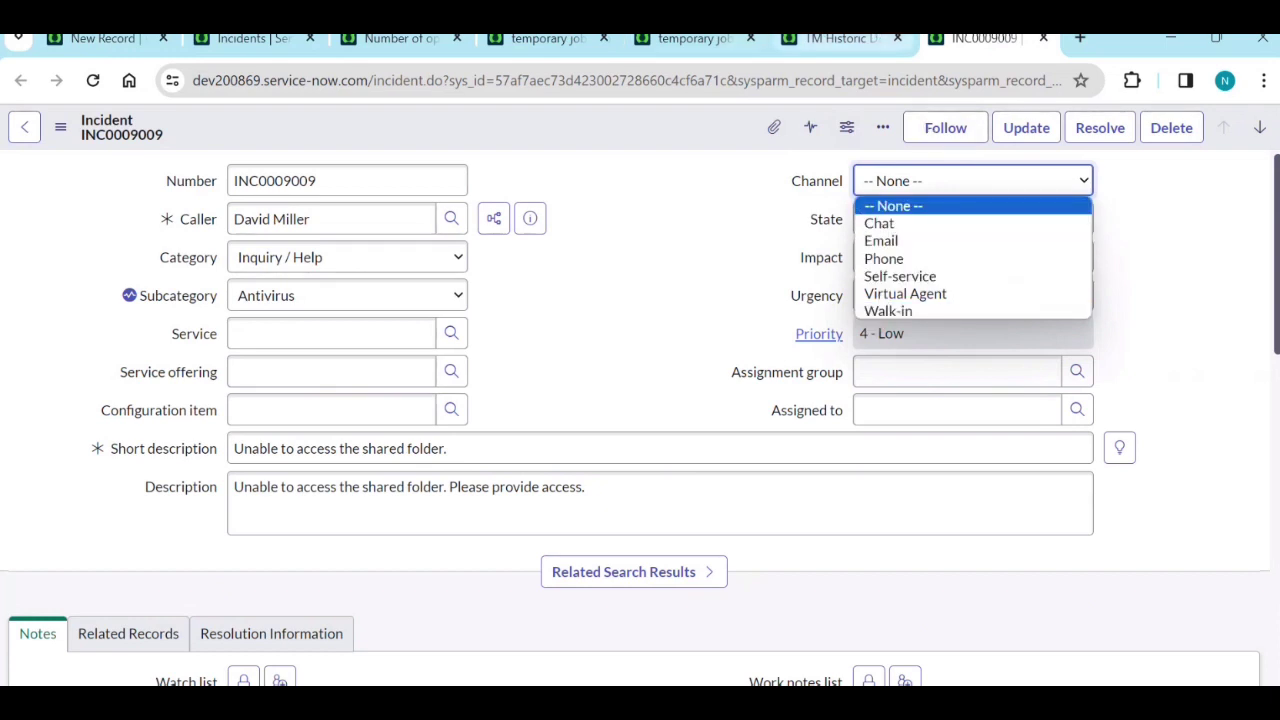
click(100, 38)
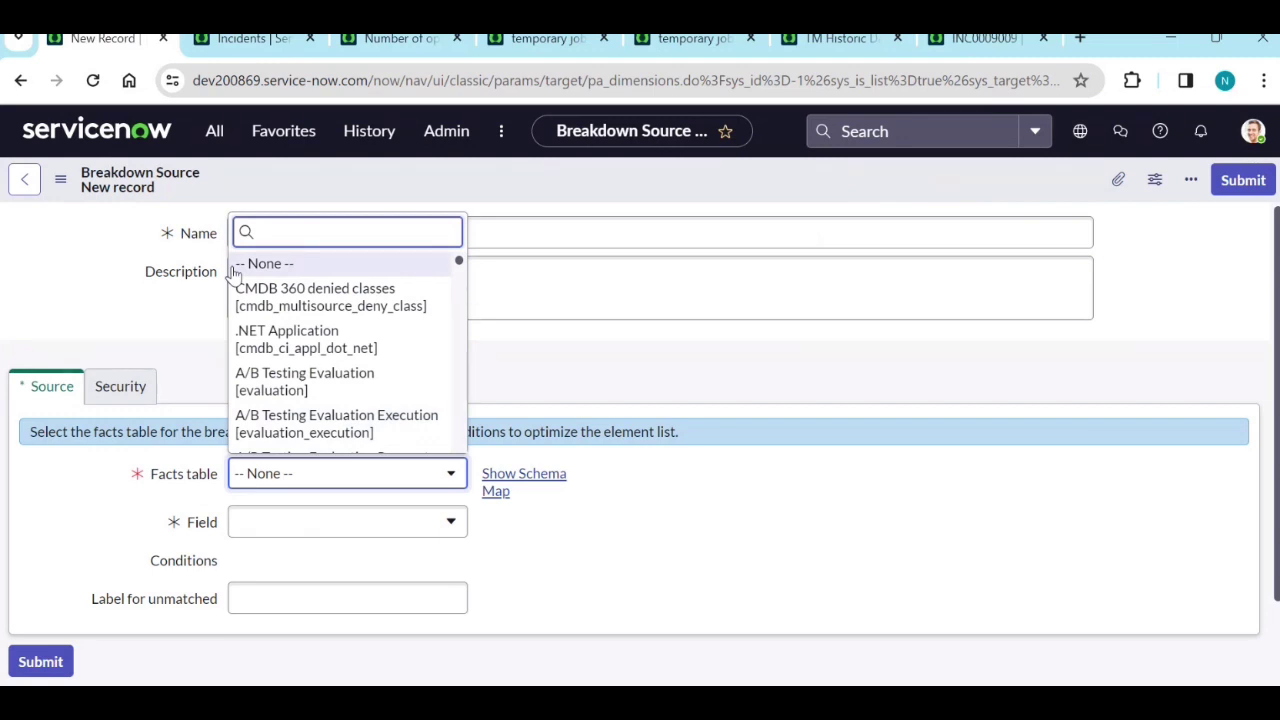
Step: Set the breakdown source's facts table to Choice [sys_choice] and its field to Sys ID
text(choice)
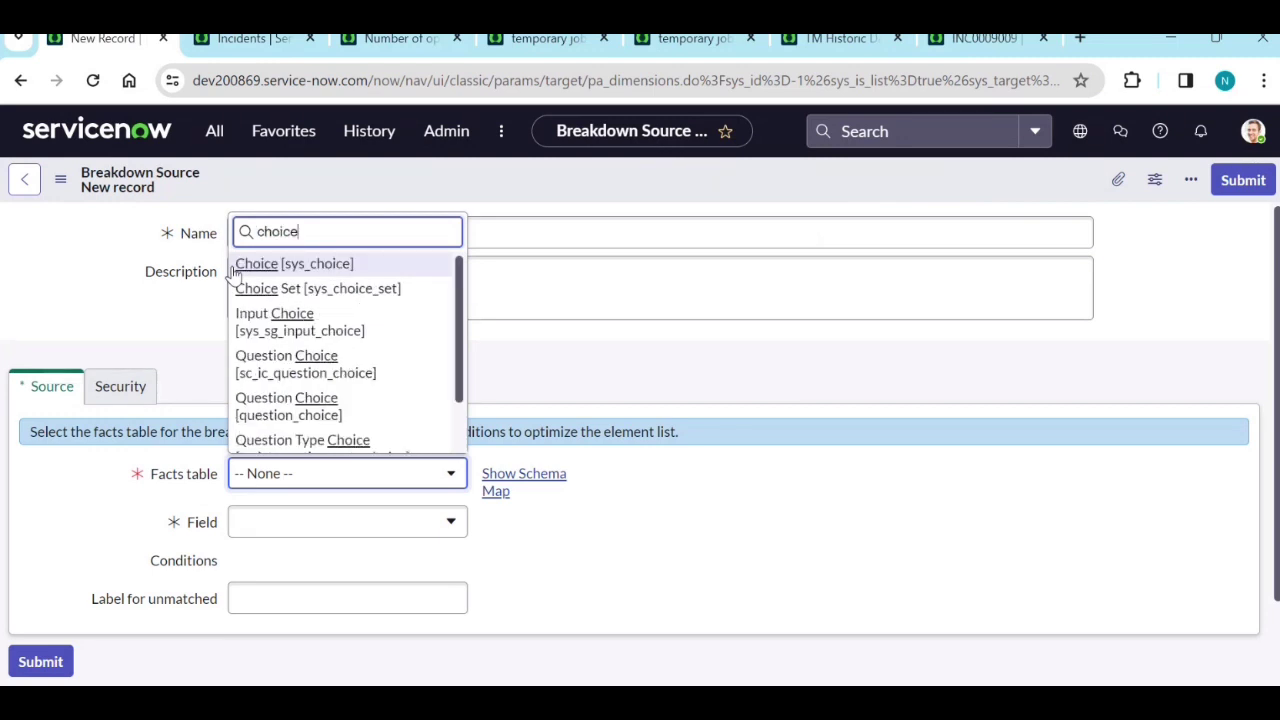
key(Return)
click(364, 522)
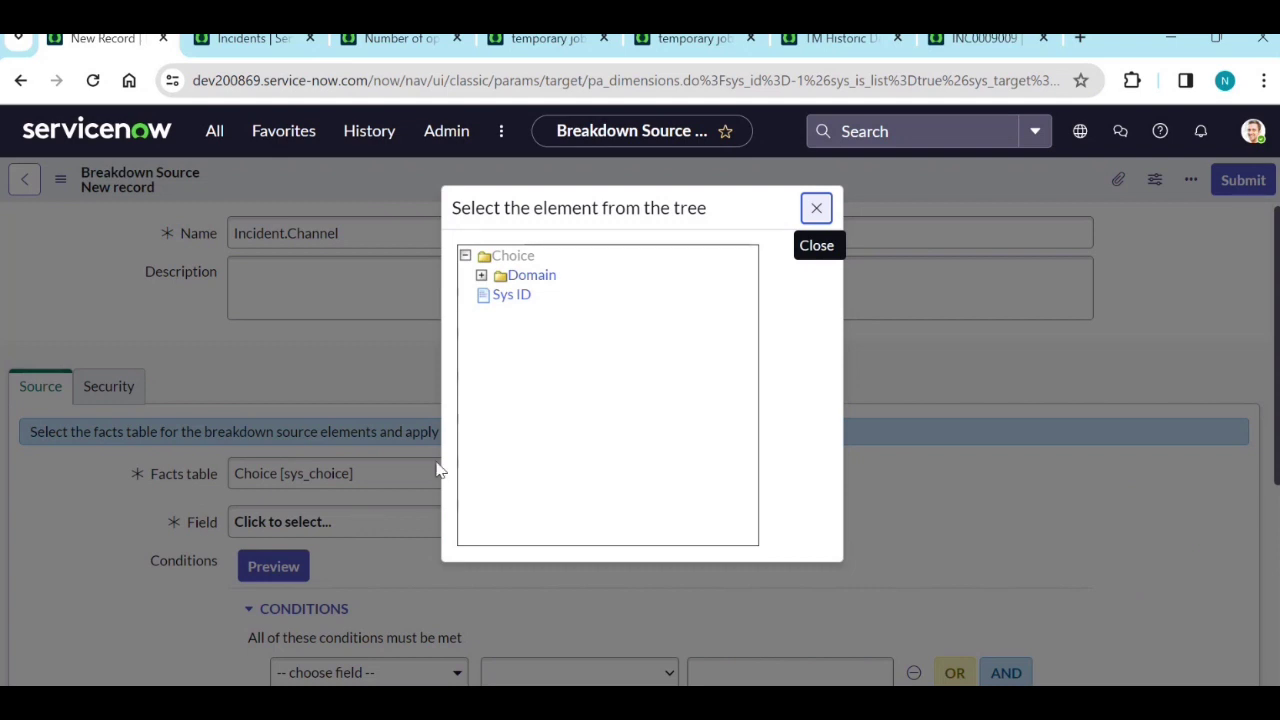
click(511, 294)
Step: Start the first condition of the breakdown source on the Element field
scroll(507, 487, down, 2)
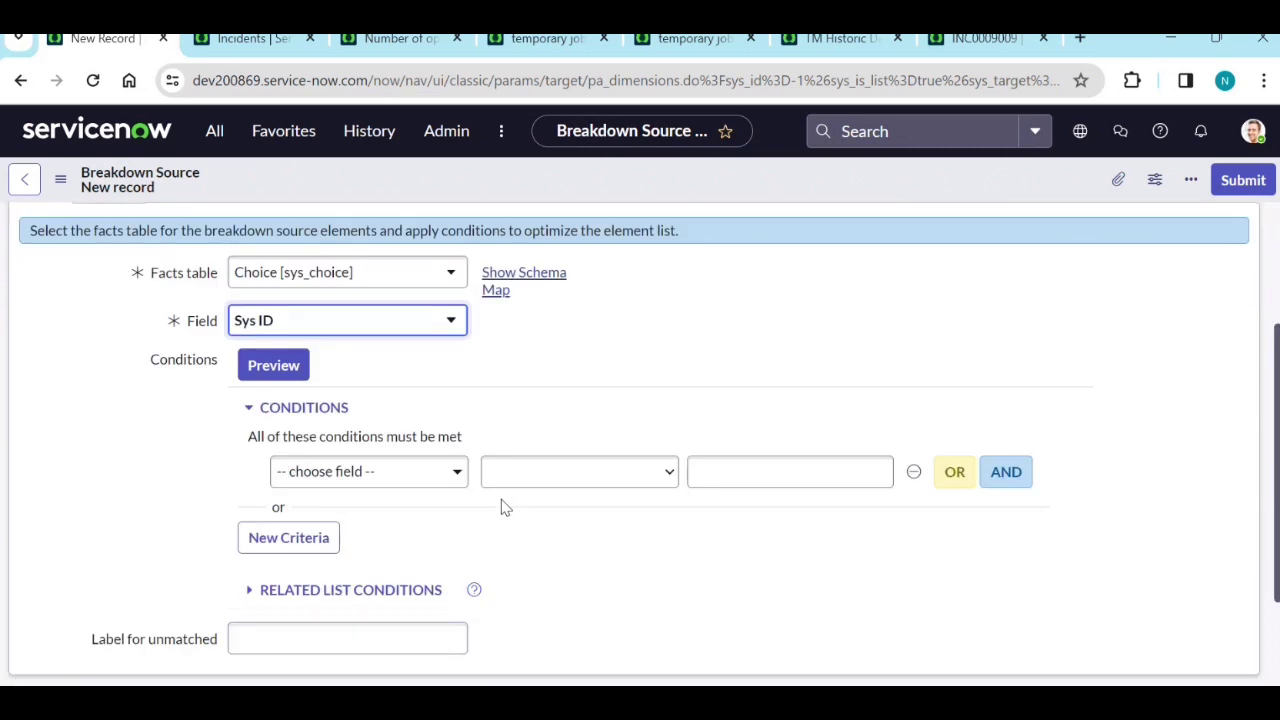
click(455, 480)
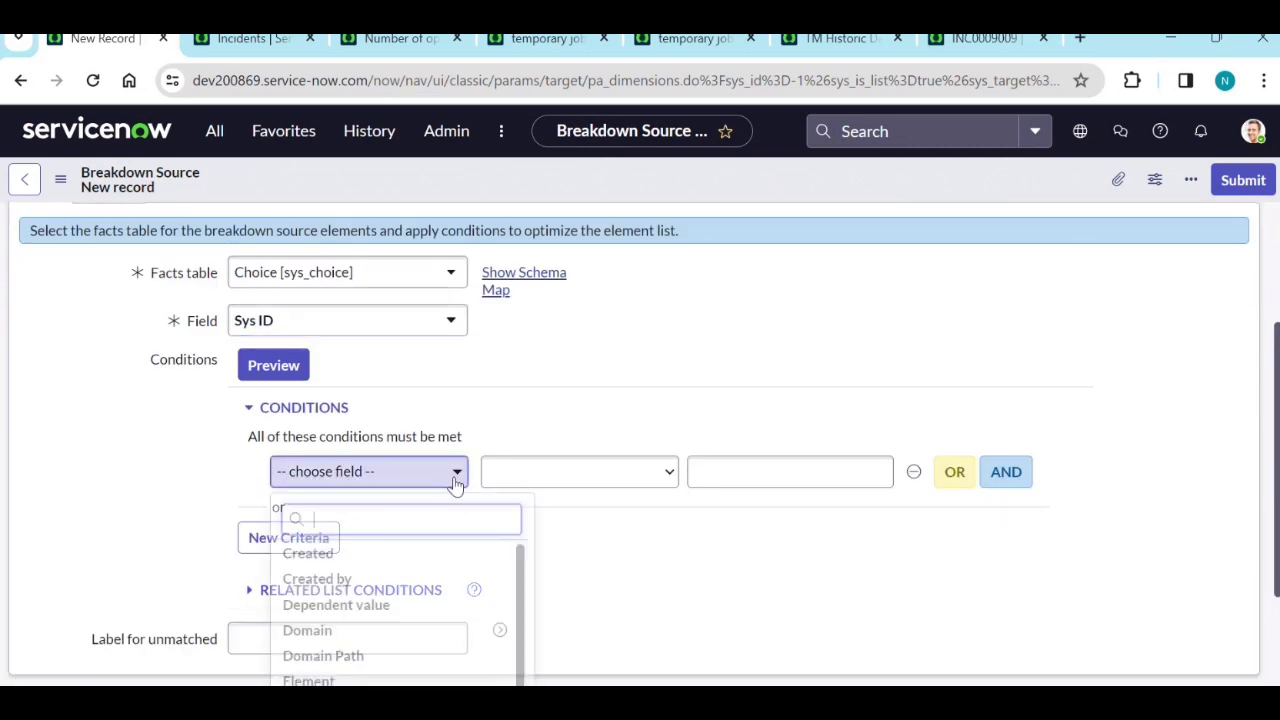
scroll(448, 495, down, 1)
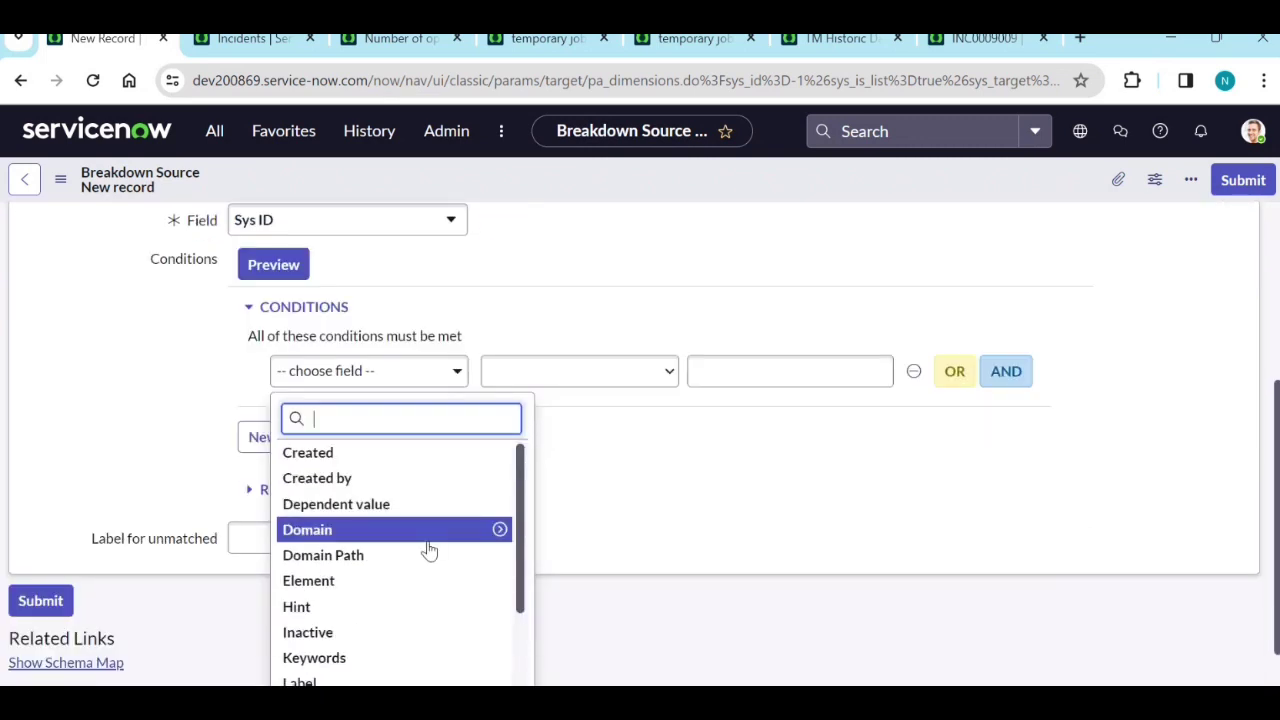
click(389, 583)
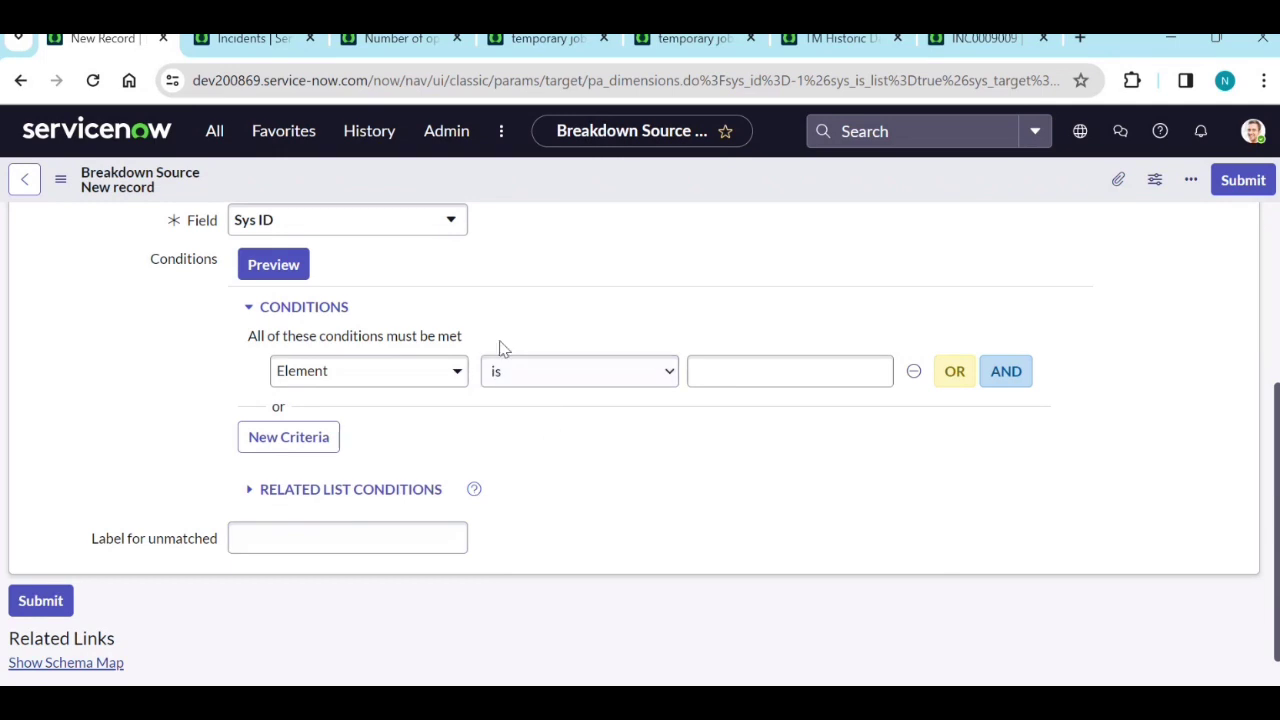
Step: Open the sys_choice table's list in a new browser tab by entering sys_choice.LIST in the application navigator
scroll(500, 345, up, 2)
click(218, 133)
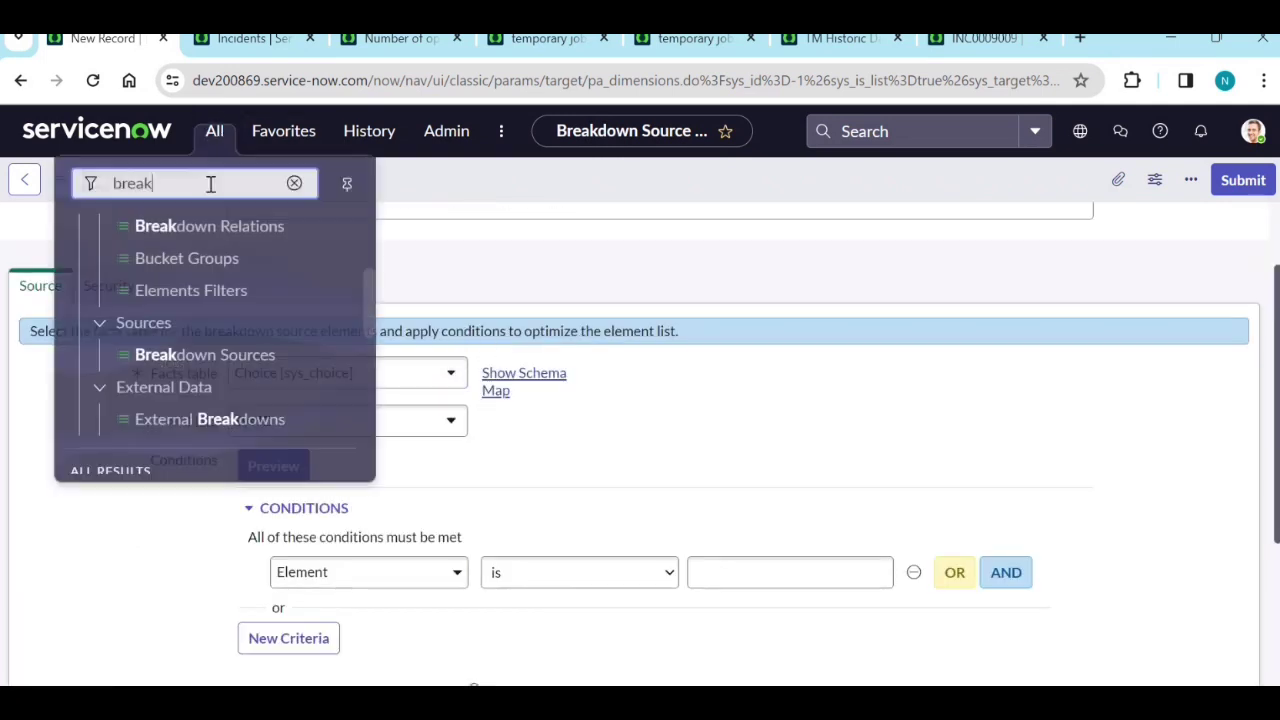
text(sys)
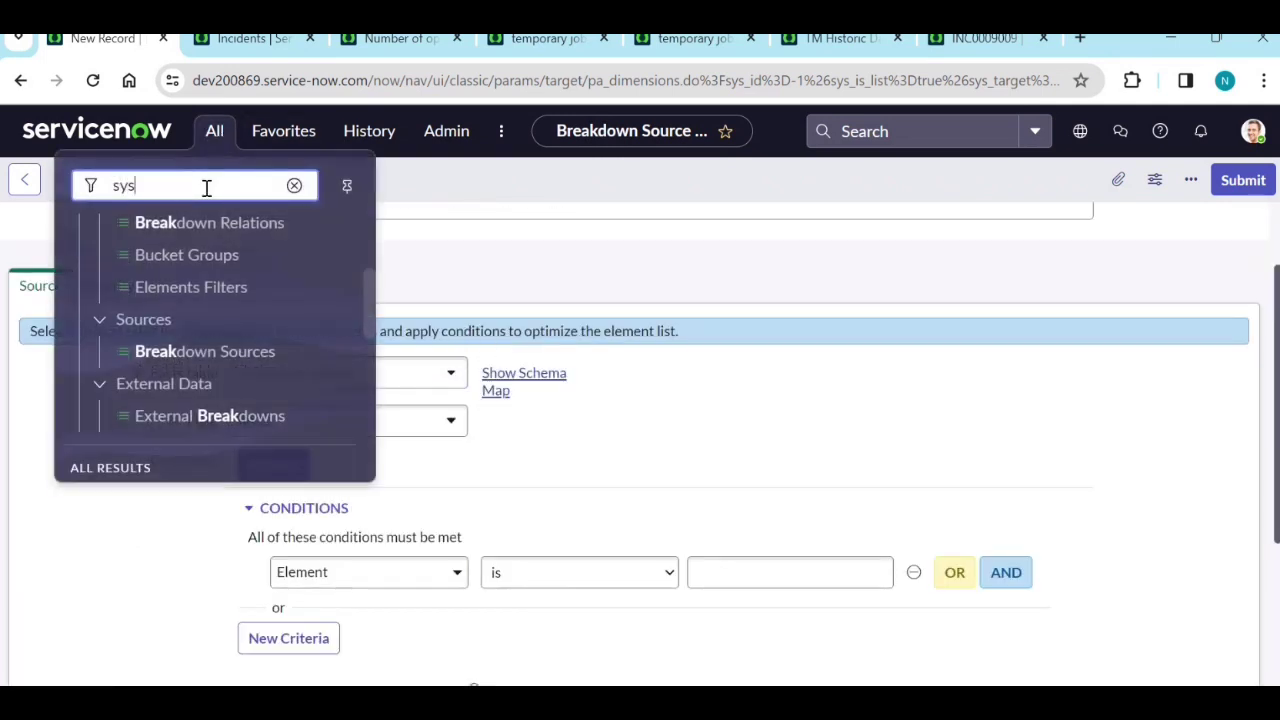
text(_ch)
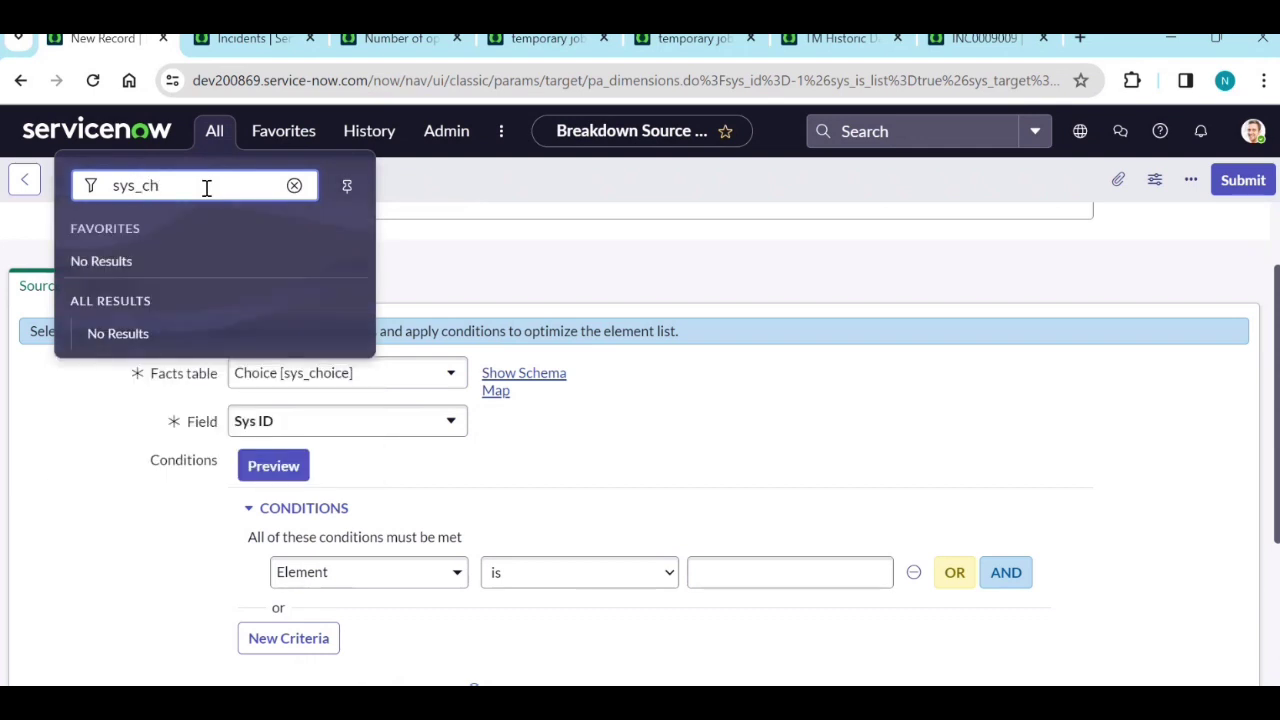
text(oice.LIST)
key(Return)
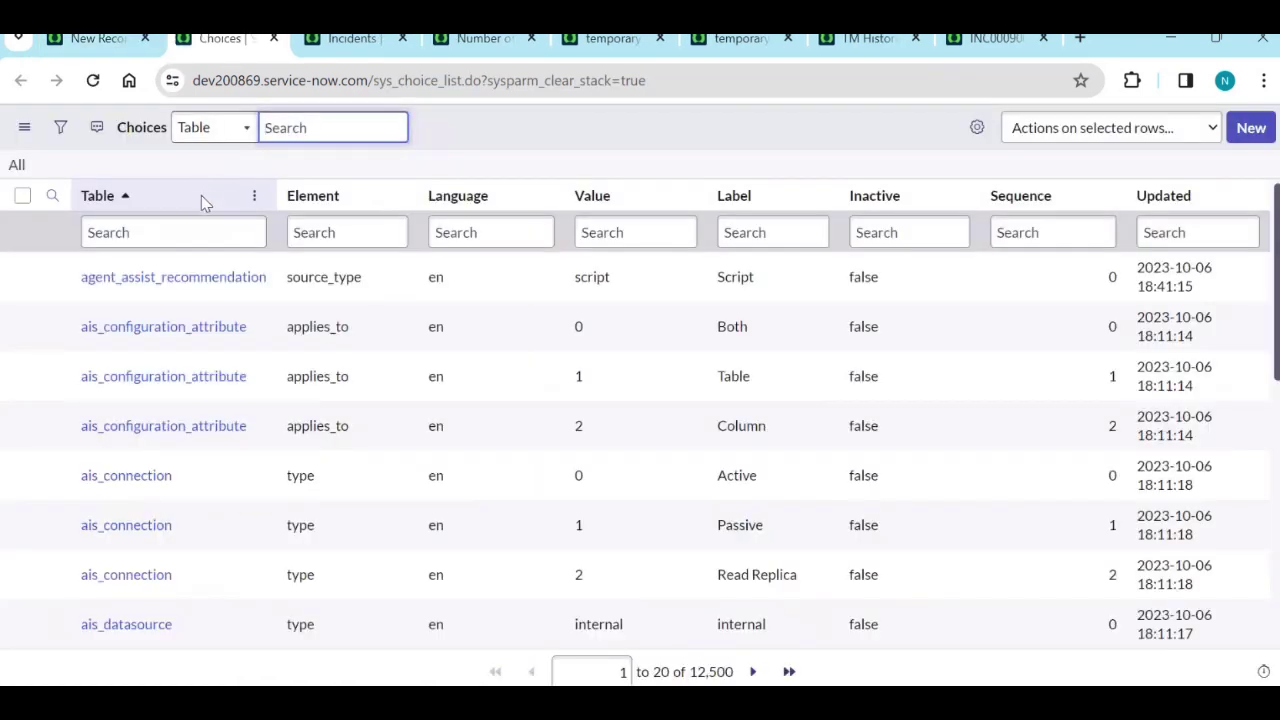
Step: Search the Choices list for elements starting with "channel"
scroll(323, 390, down, 5)
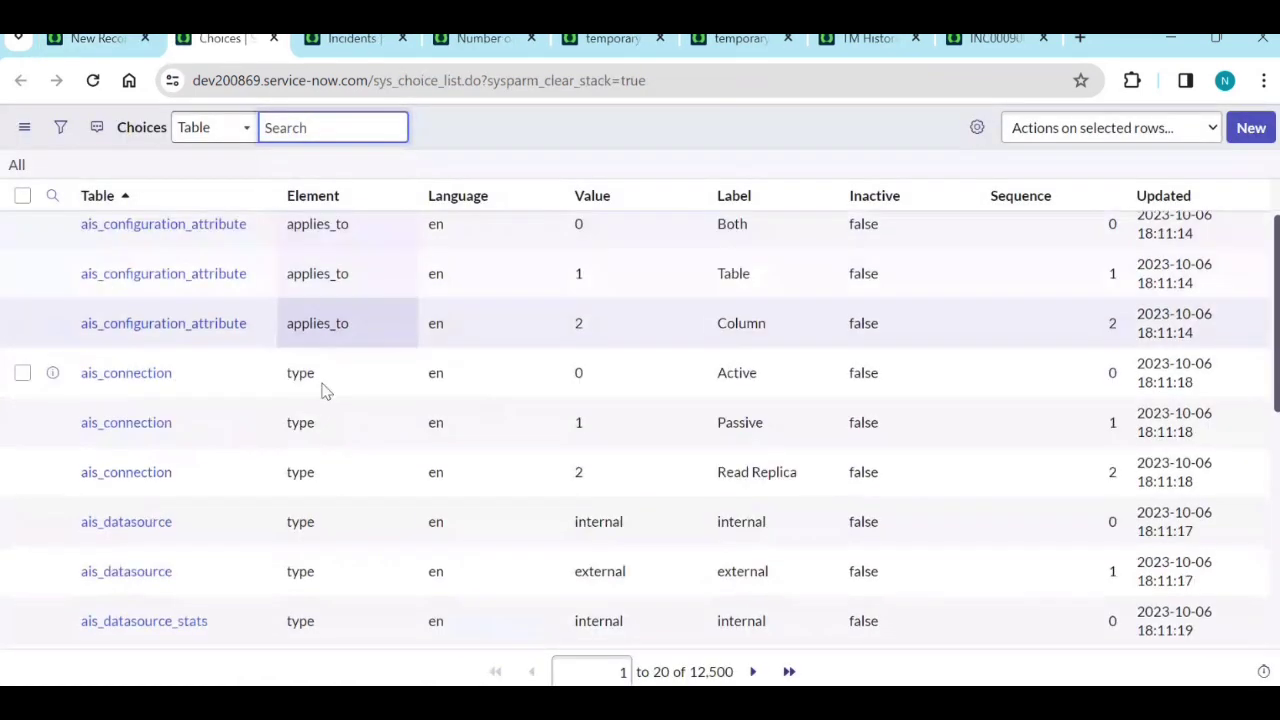
scroll(327, 373, up, 5)
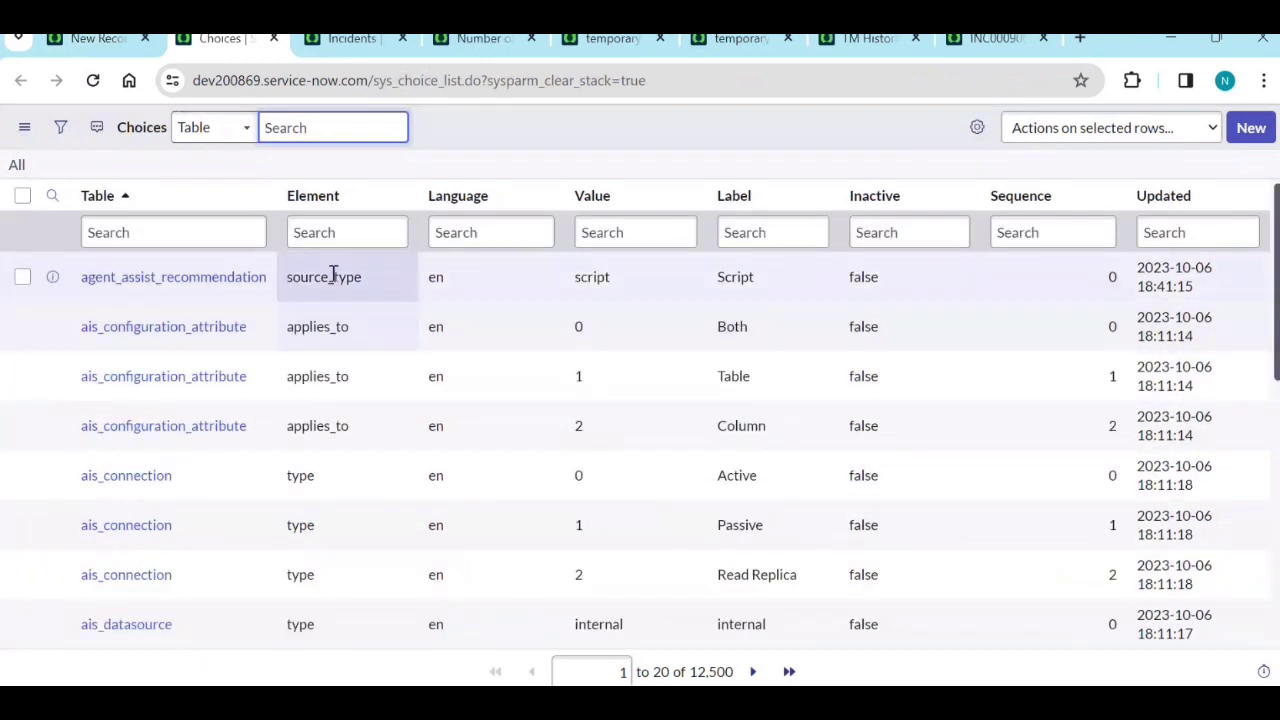
click(327, 237)
text(channel)
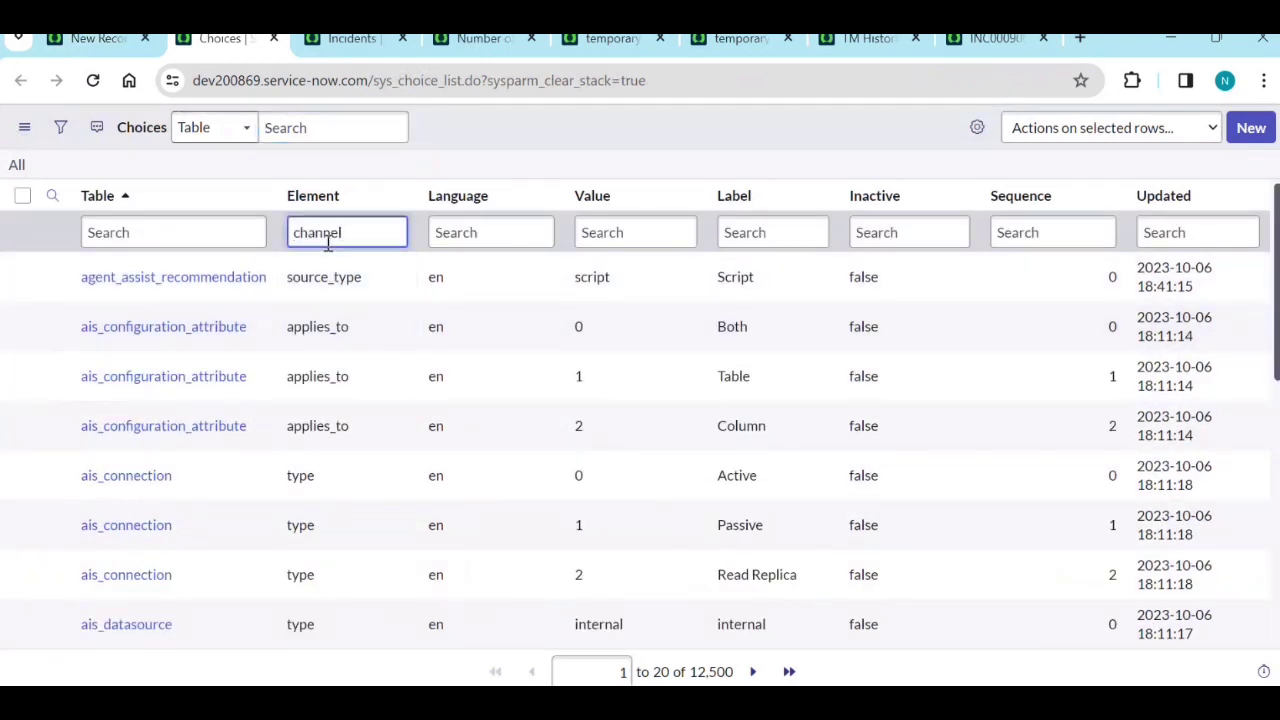
key(Return)
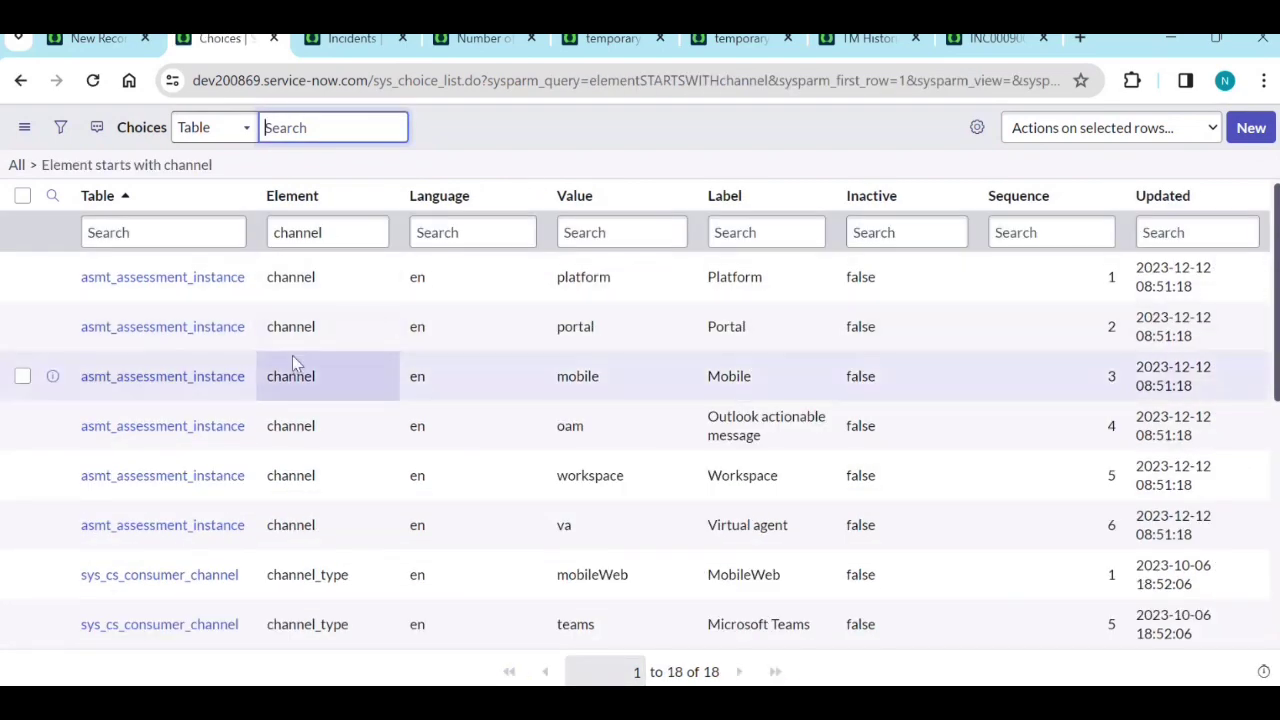
Step: Look up the Channel field's underlying element name on the open incident record and return to the Choices list
click(988, 38)
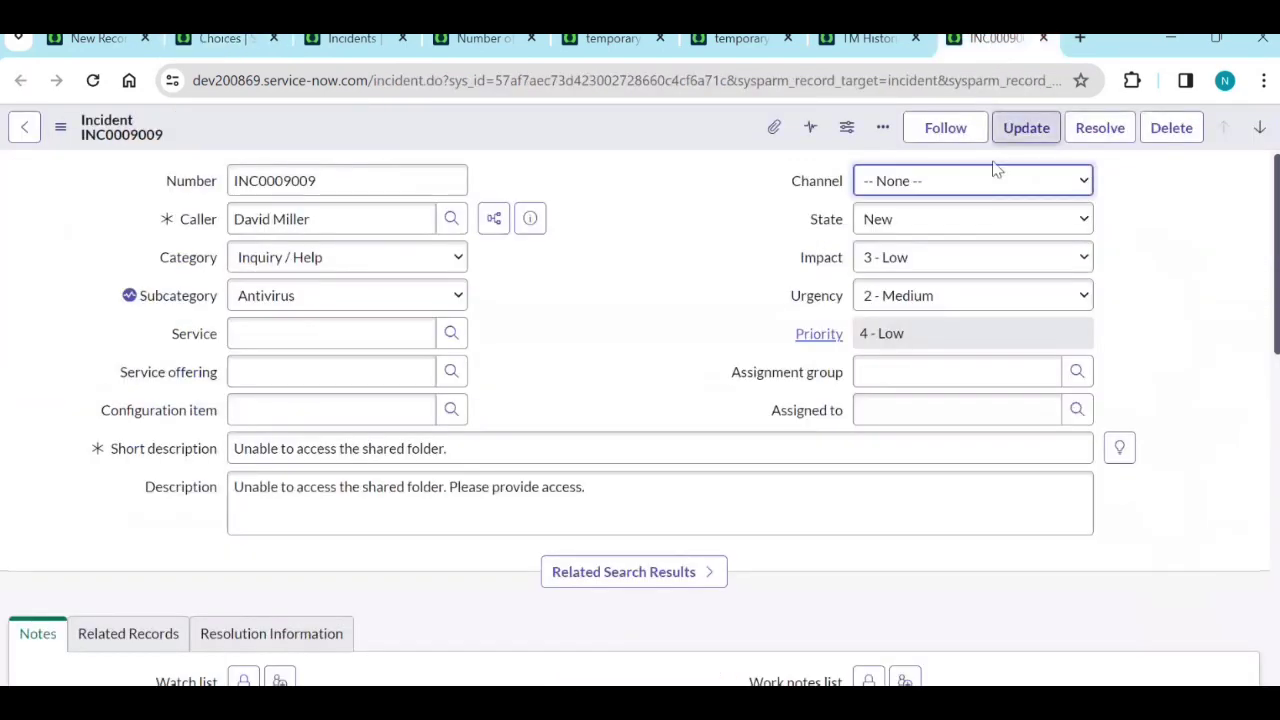
right_click(840, 188)
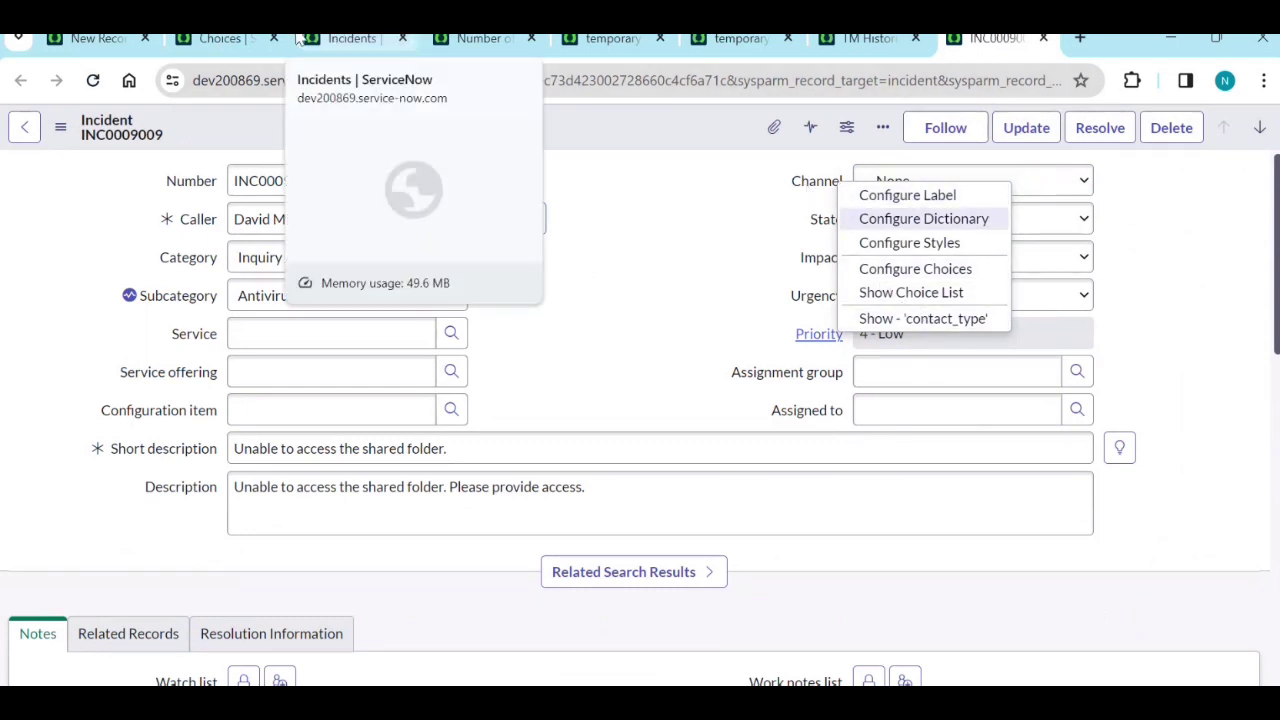
click(255, 37)
Step: Filter the Choices list to elements starting with "Conta"
click(334, 231)
double_click(336, 232)
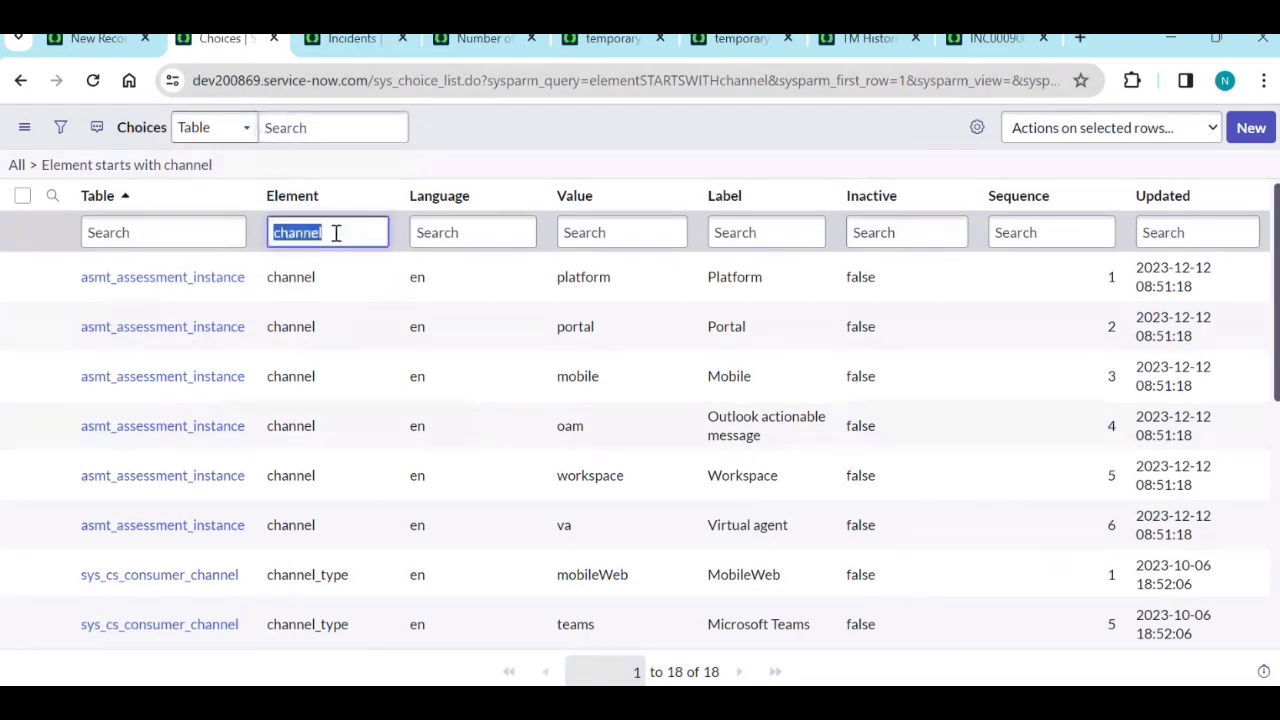
text(c)
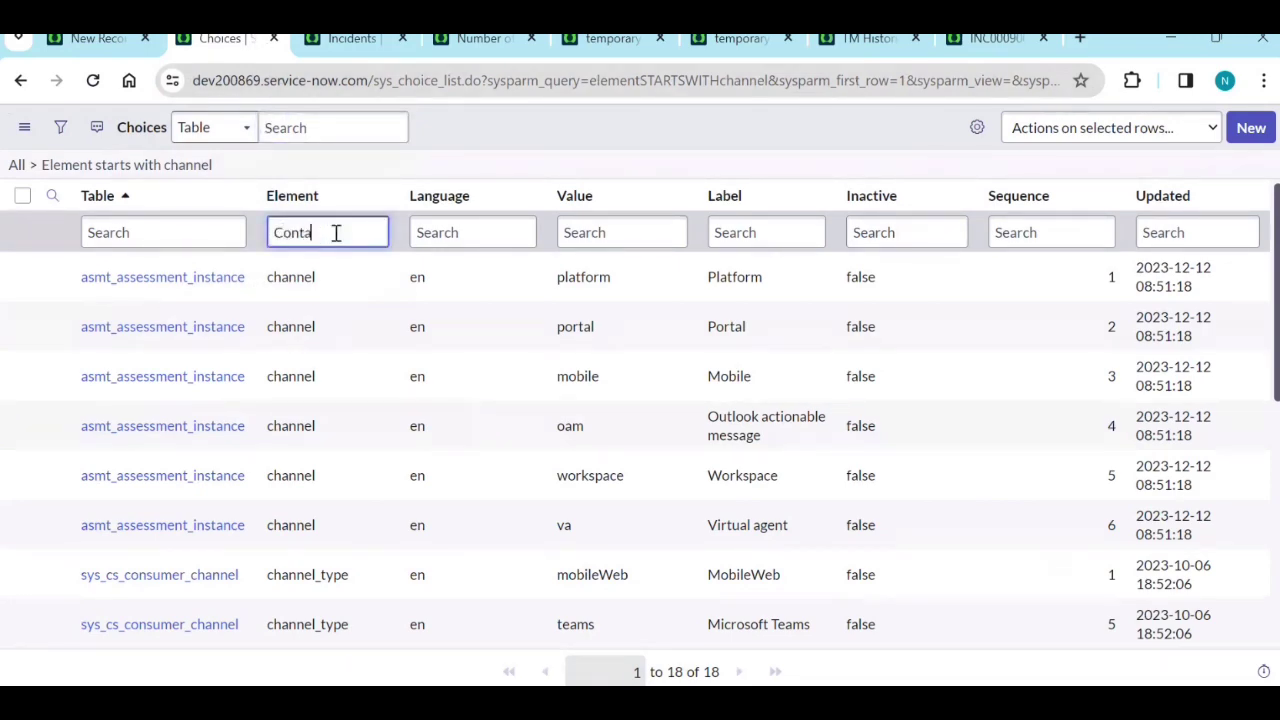
text(onta)
key(Return)
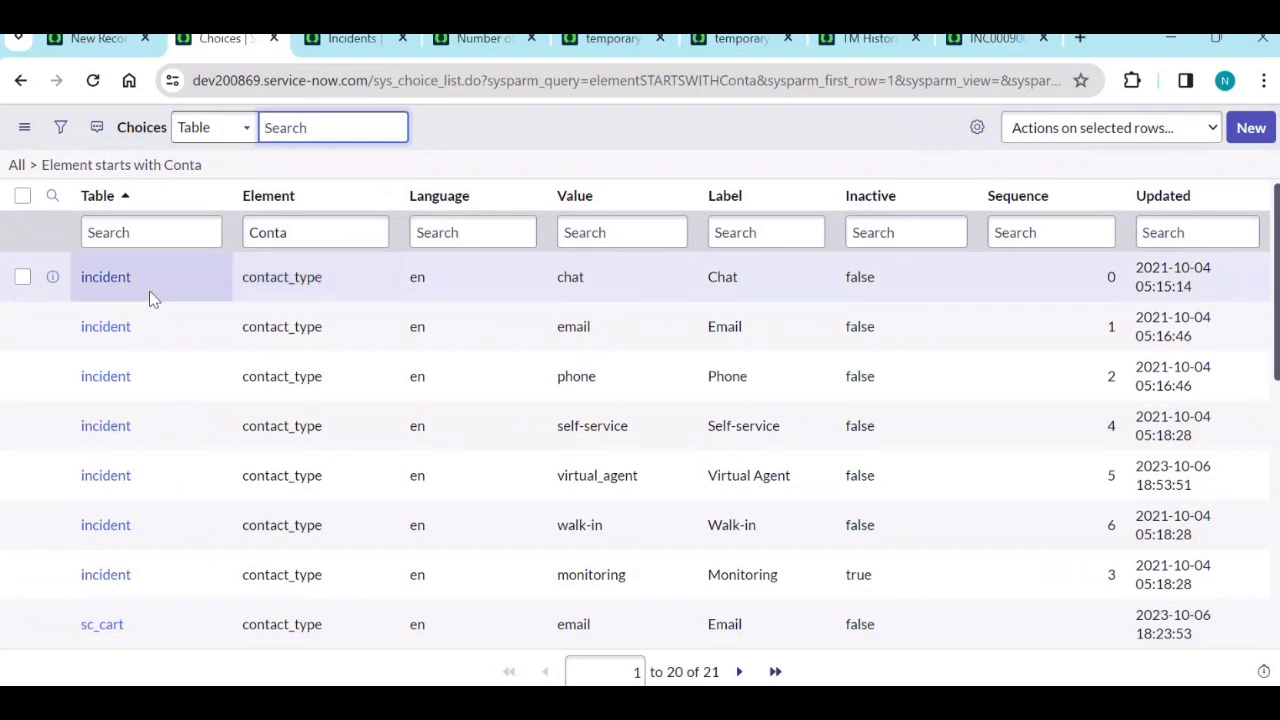
Step: Narrow the Choices list to records matching element contact_type, table incident and language en
right_click(271, 277)
click(289, 292)
right_click(138, 290)
click(155, 297)
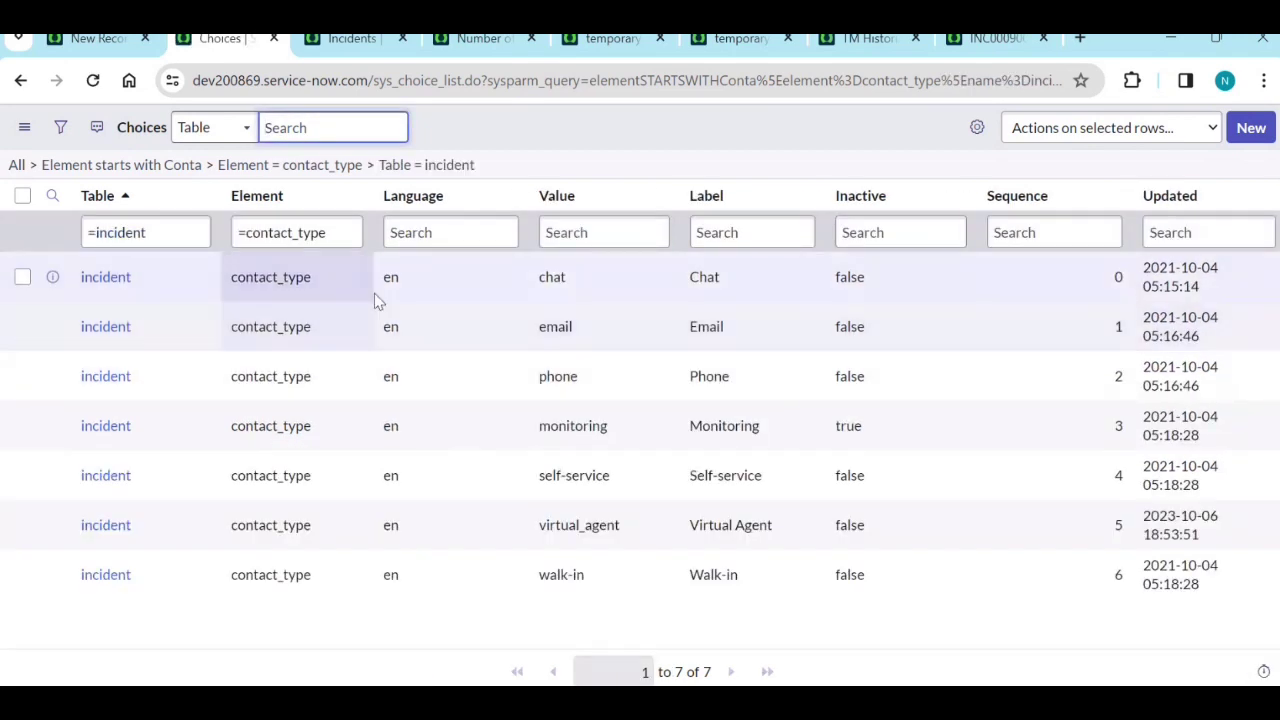
right_click(390, 281)
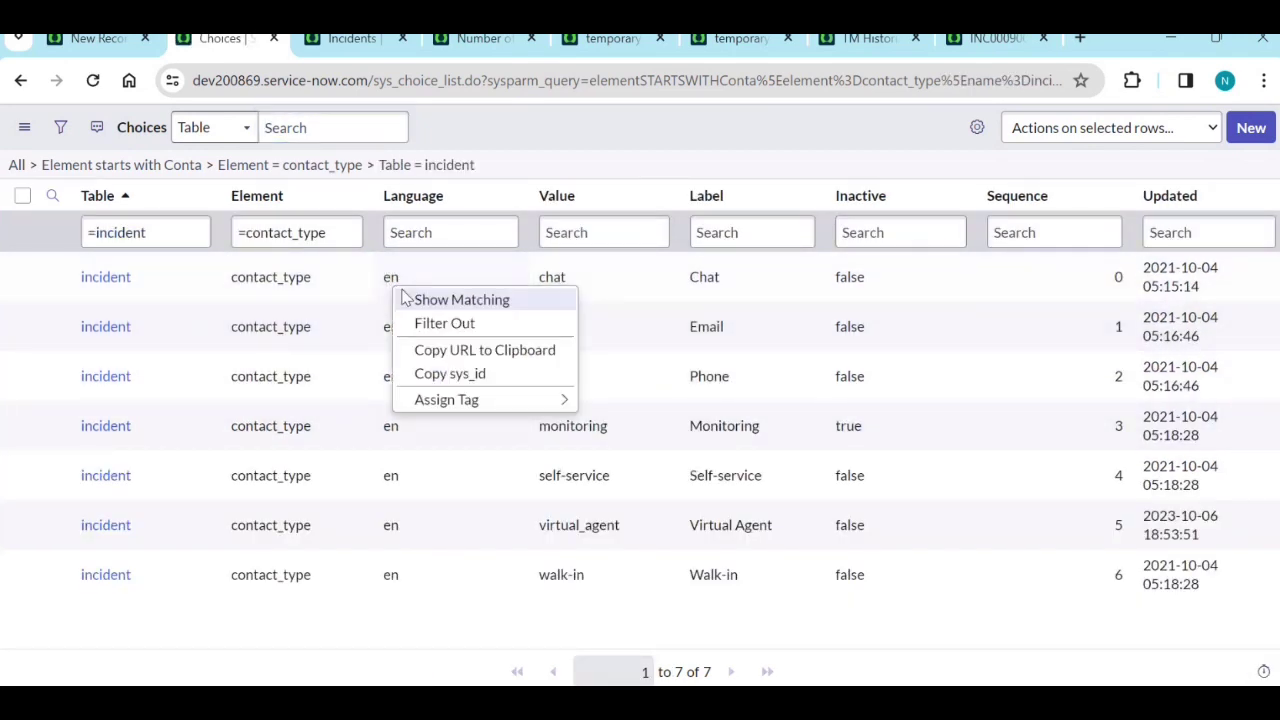
click(410, 297)
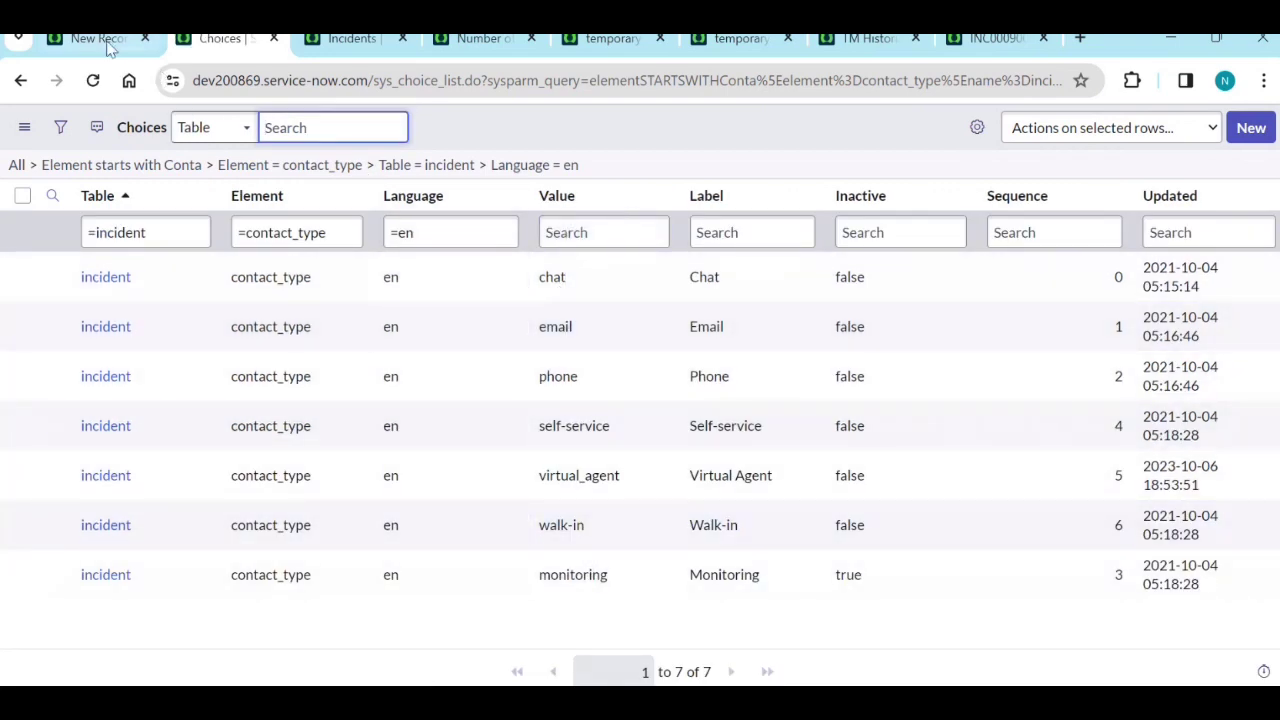
Step: Copy contact_type from the Choices list's element filter into the value of the breakdown source's Element condition
drag(343, 240, 248, 238)
key(ctrl+c)
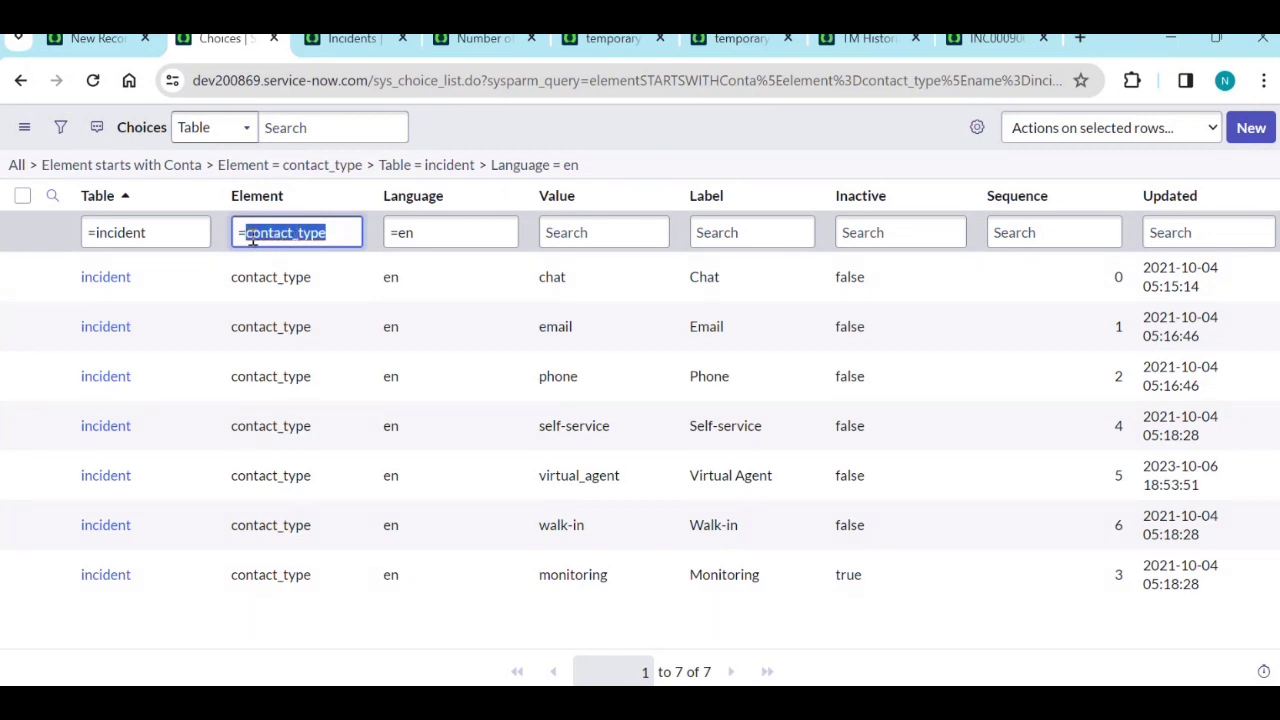
click(110, 38)
click(702, 576)
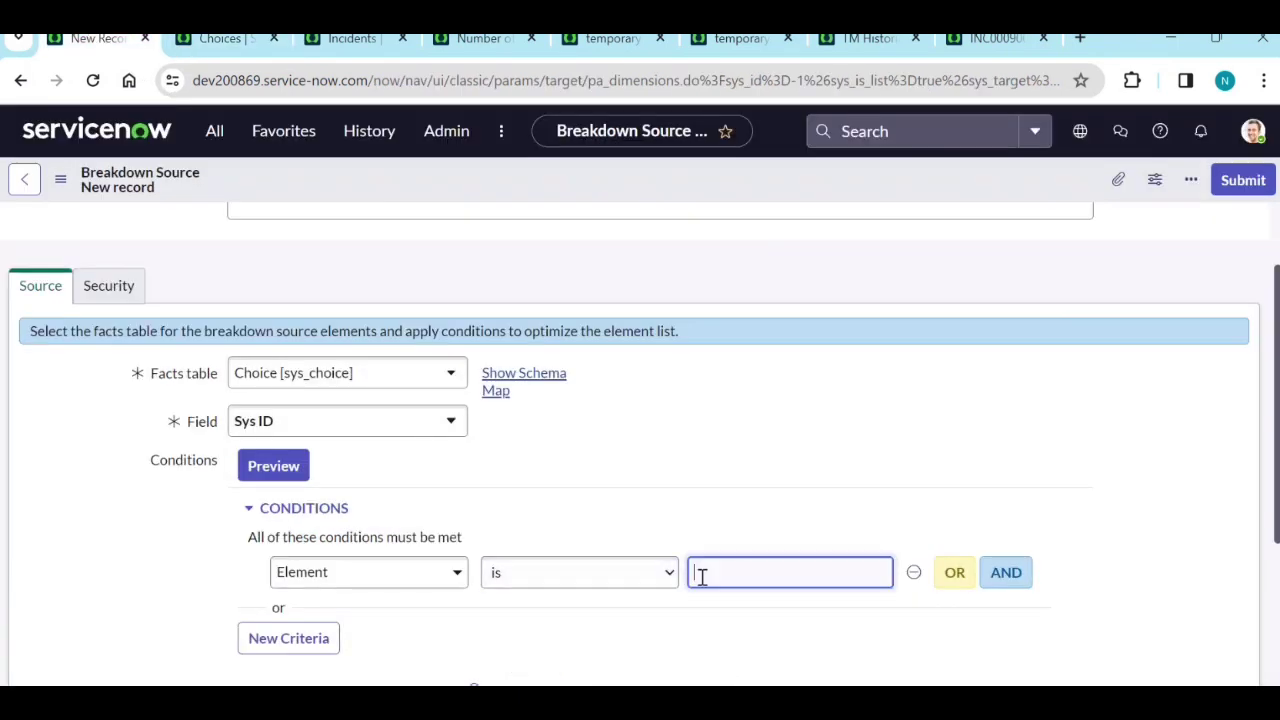
key(ctrl+v)
click(752, 629)
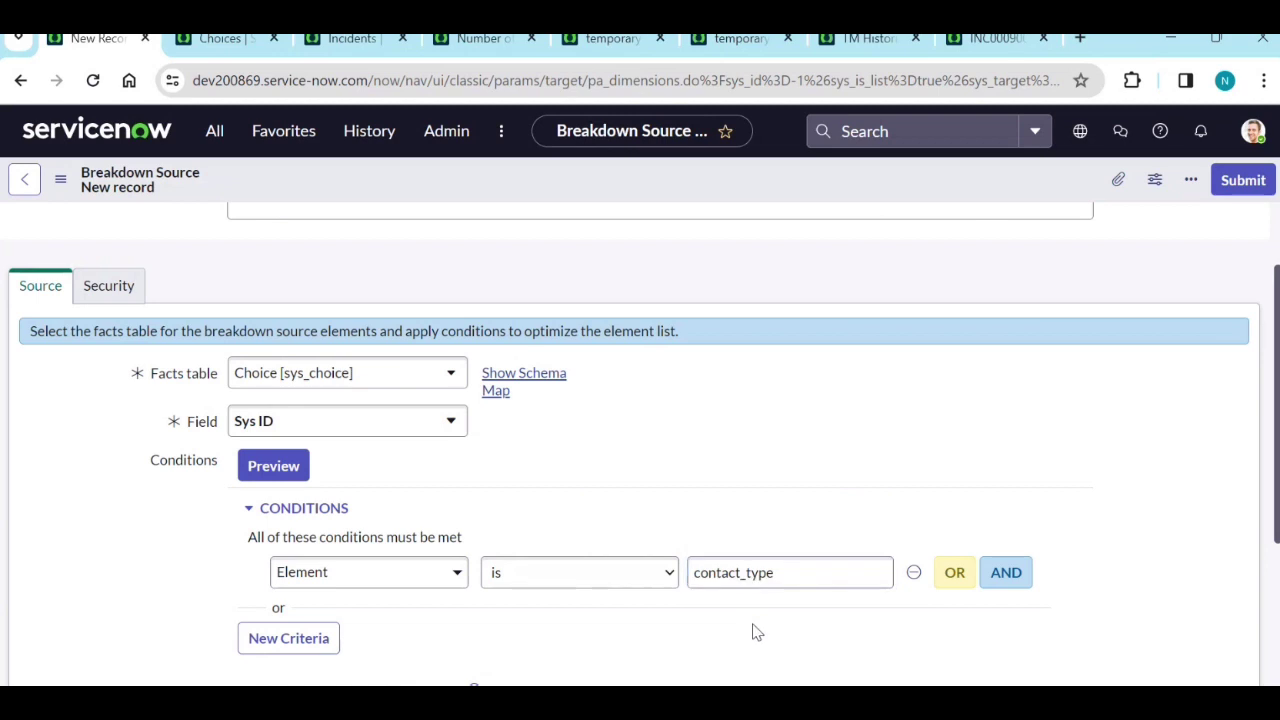
Step: Add an AND condition to the breakdown source requiring that Table is incident
click(1000, 580)
click(423, 620)
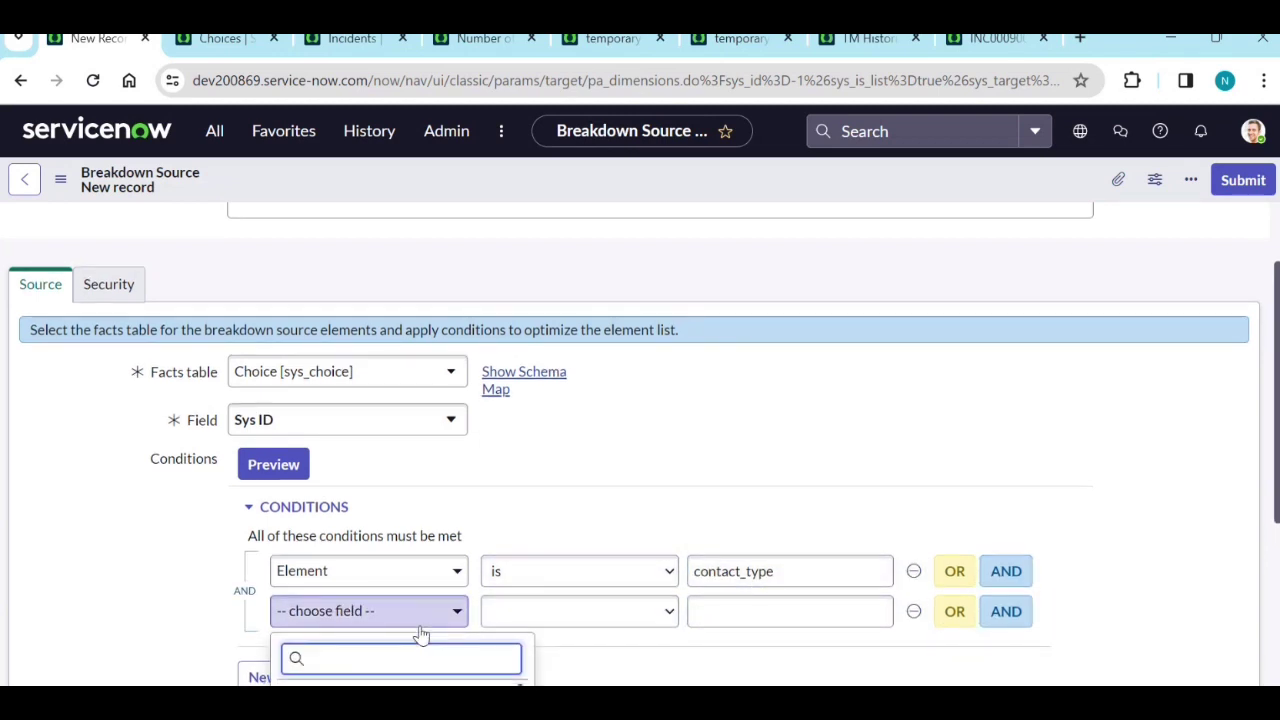
scroll(420, 620, down, 2)
scroll(417, 617, down, 4)
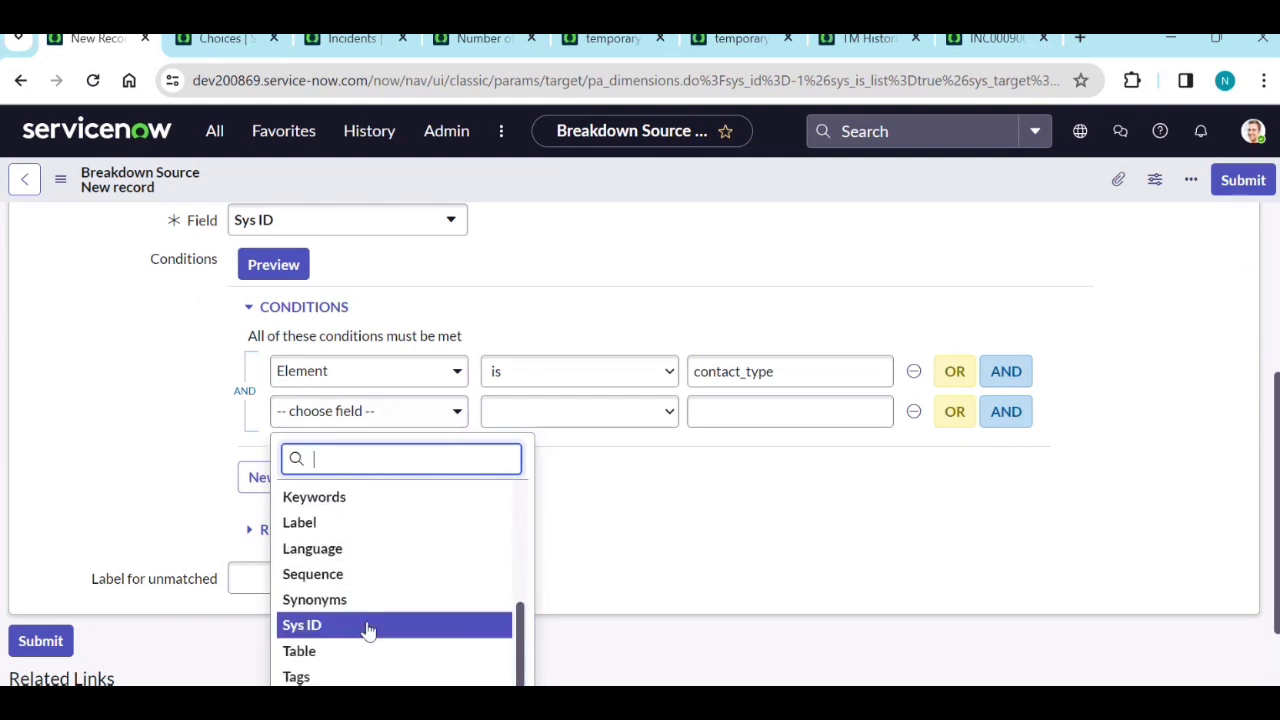
click(358, 651)
click(705, 418)
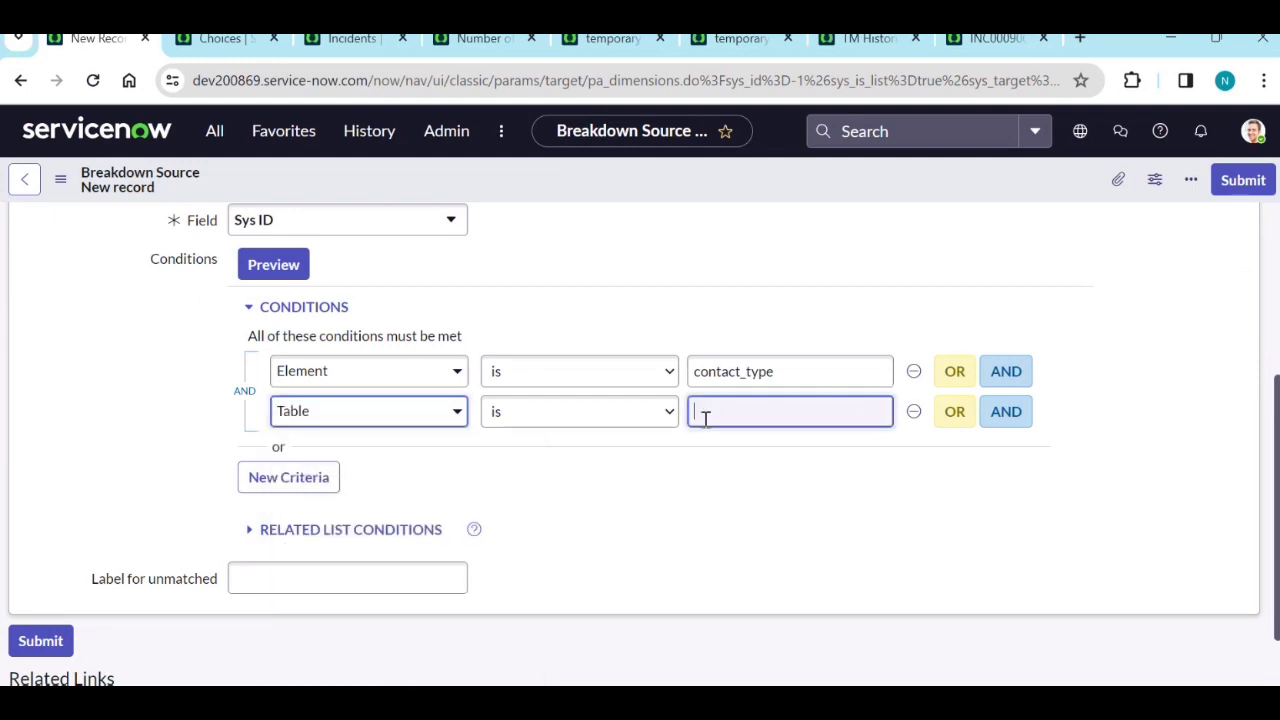
text(incident)
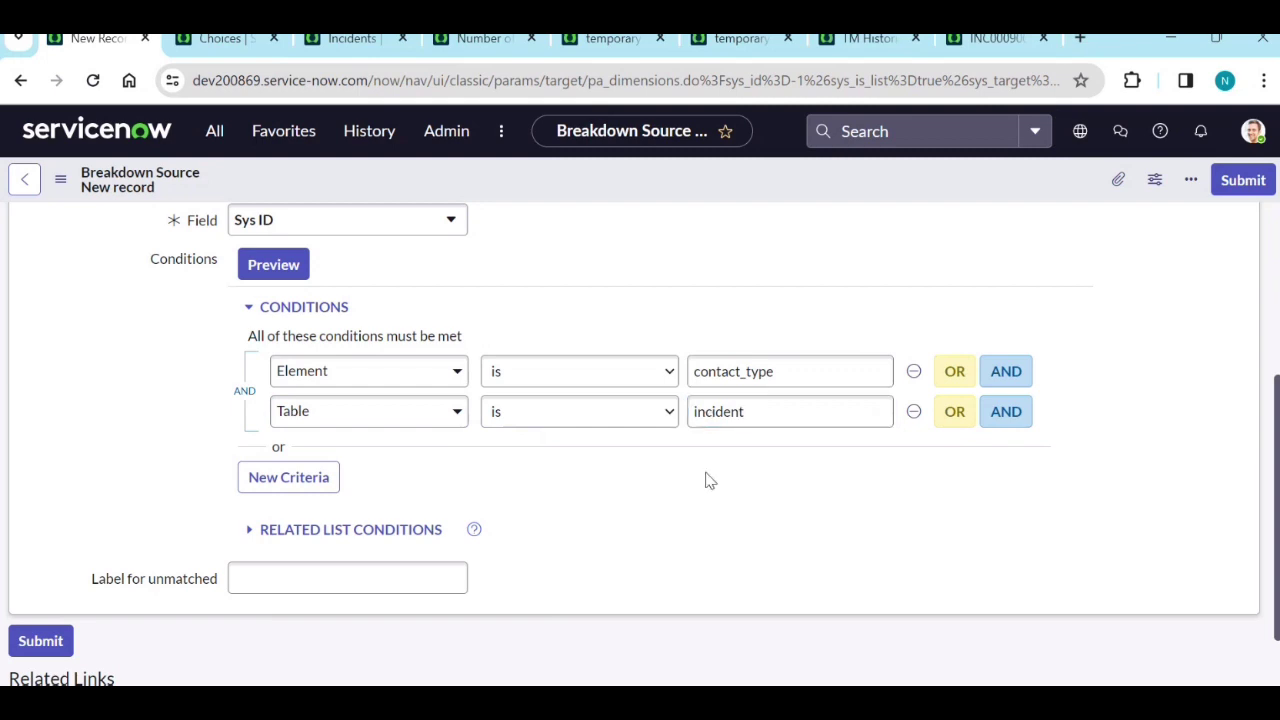
Step: Add another AND condition to the breakdown source requiring that Language is en
click(1020, 416)
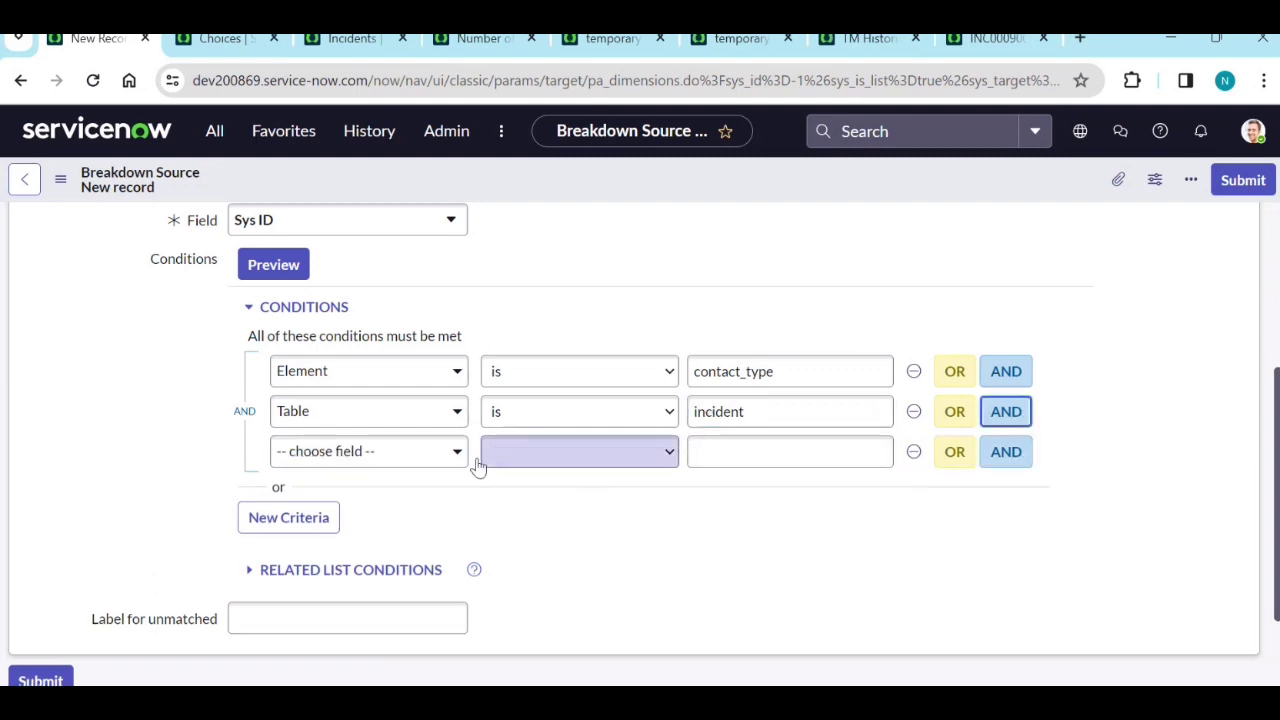
click(414, 455)
scroll(407, 590, down, 5)
click(407, 591)
click(735, 455)
text(en)
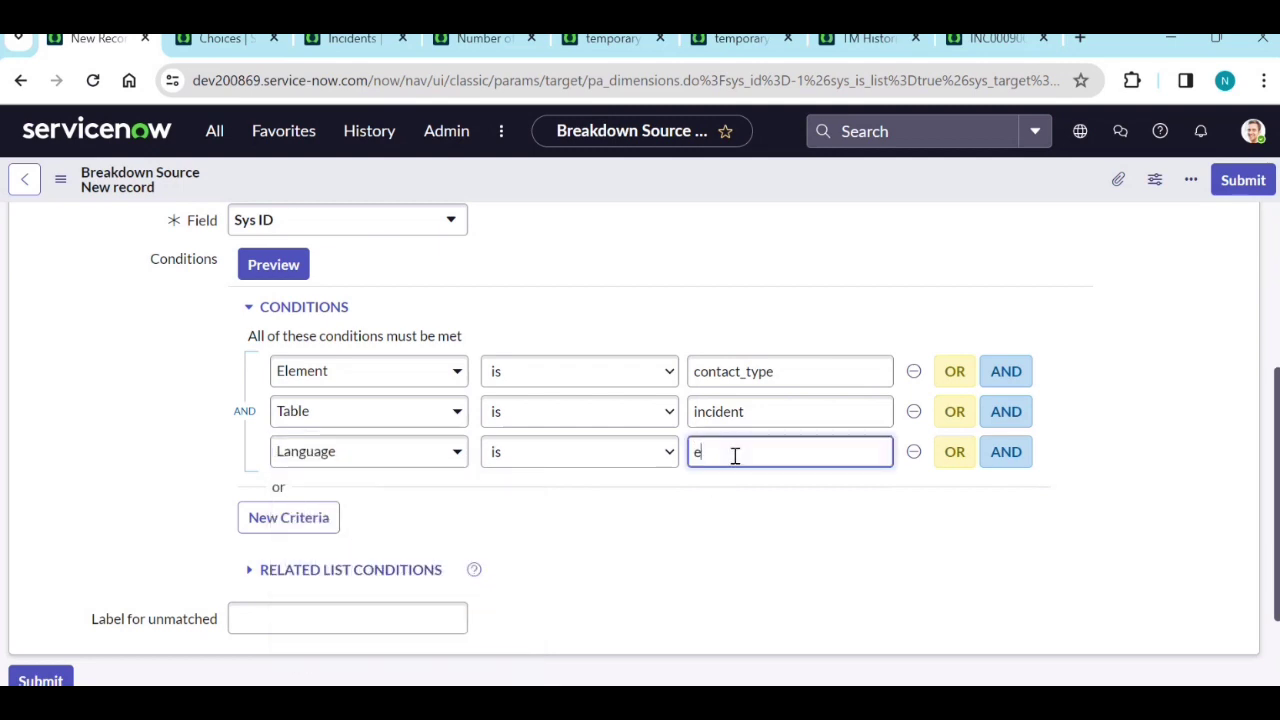
click(731, 538)
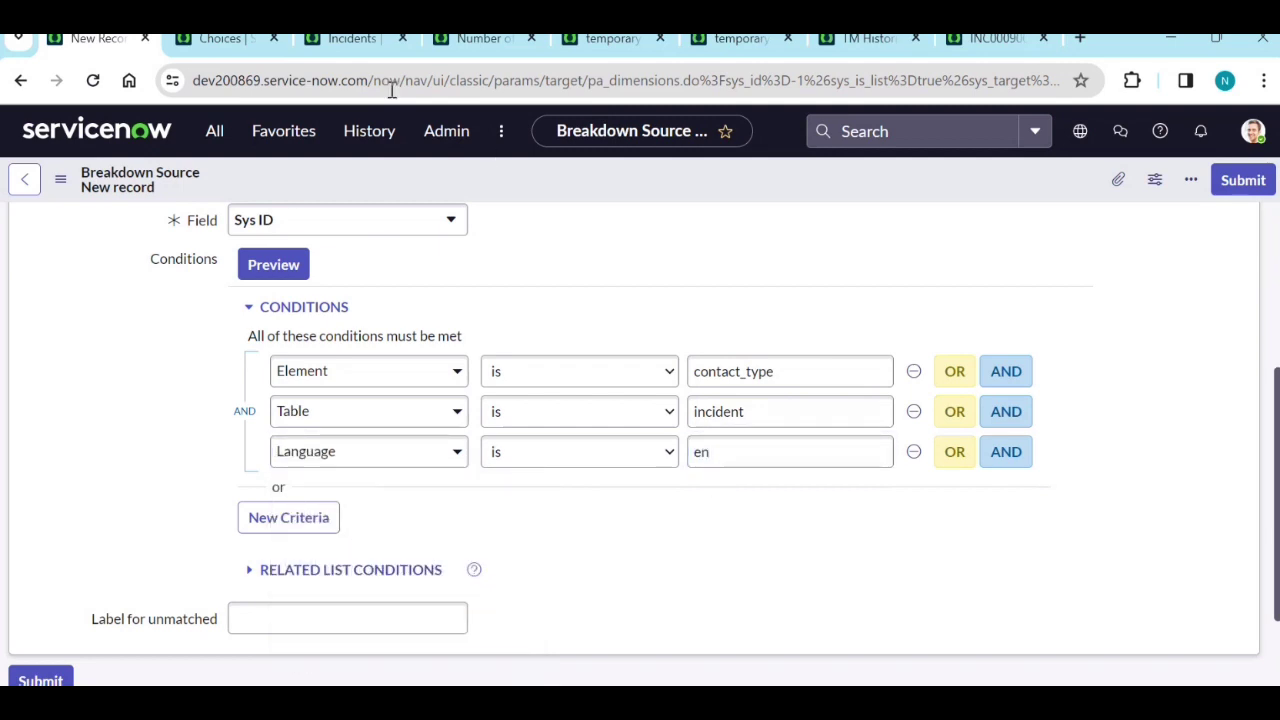
Step: Return to the Choices list and narrow it to records whose Inactive value is false
click(220, 38)
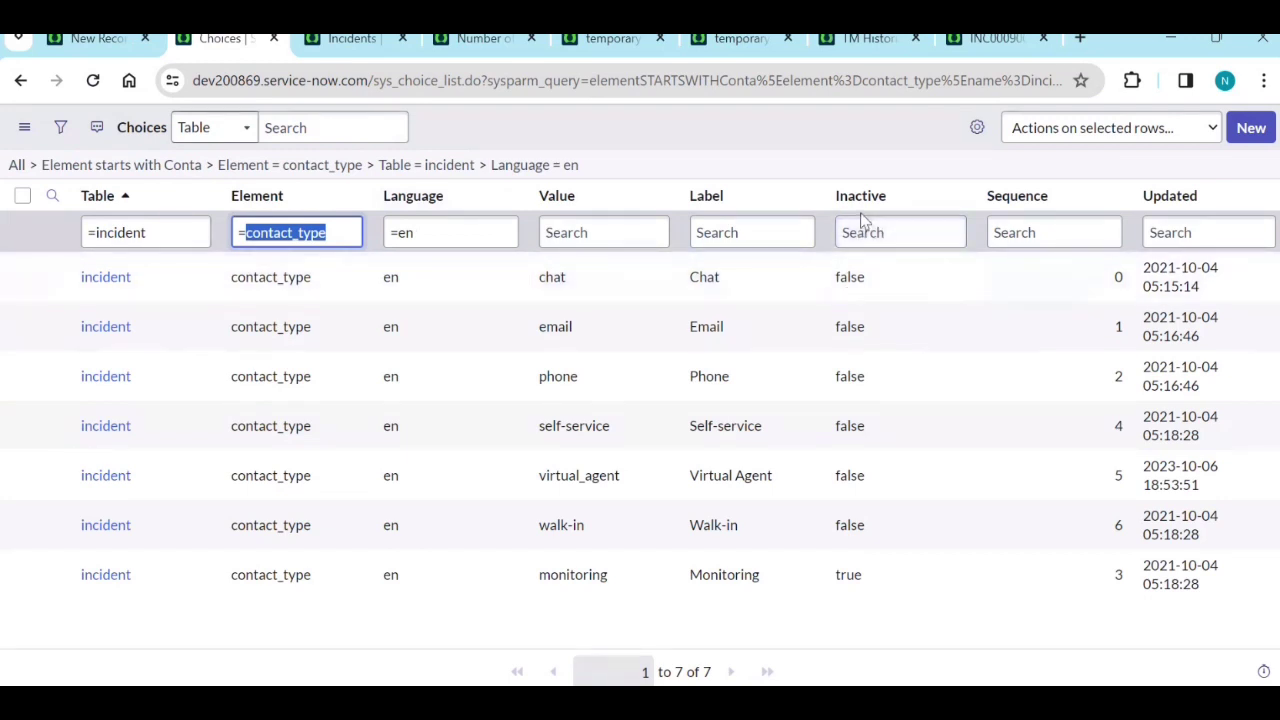
right_click(858, 288)
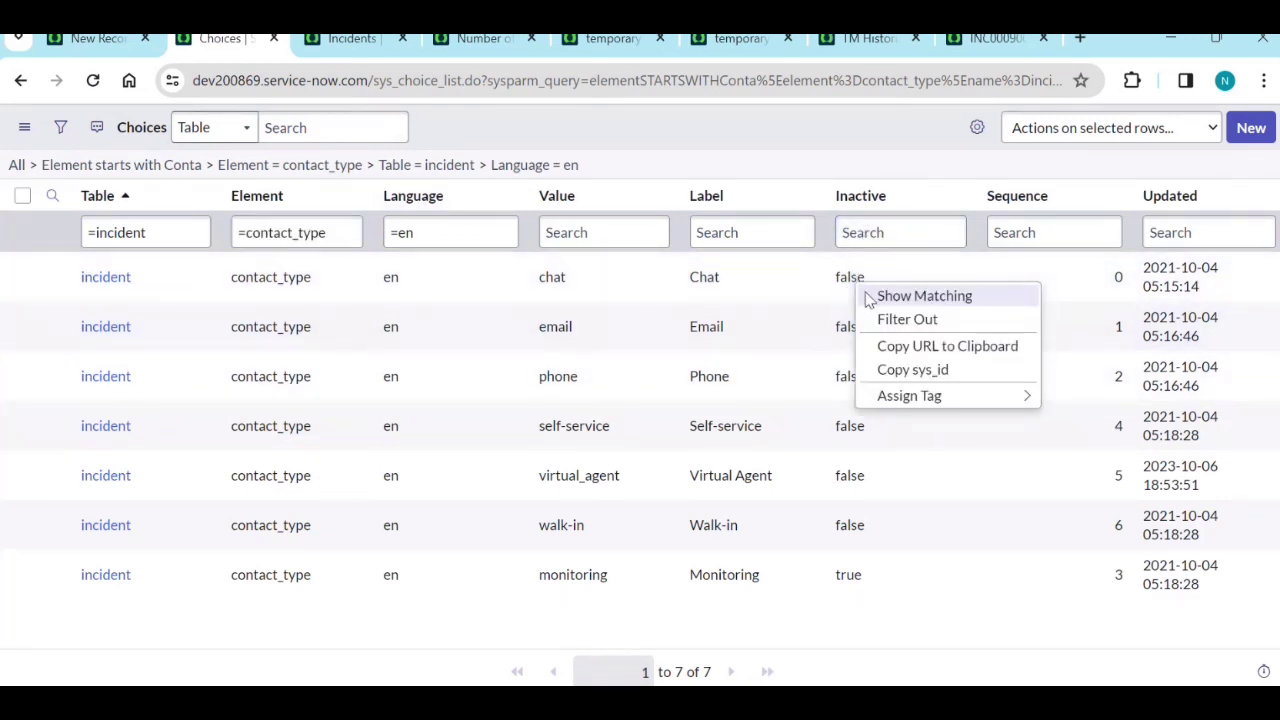
click(869, 297)
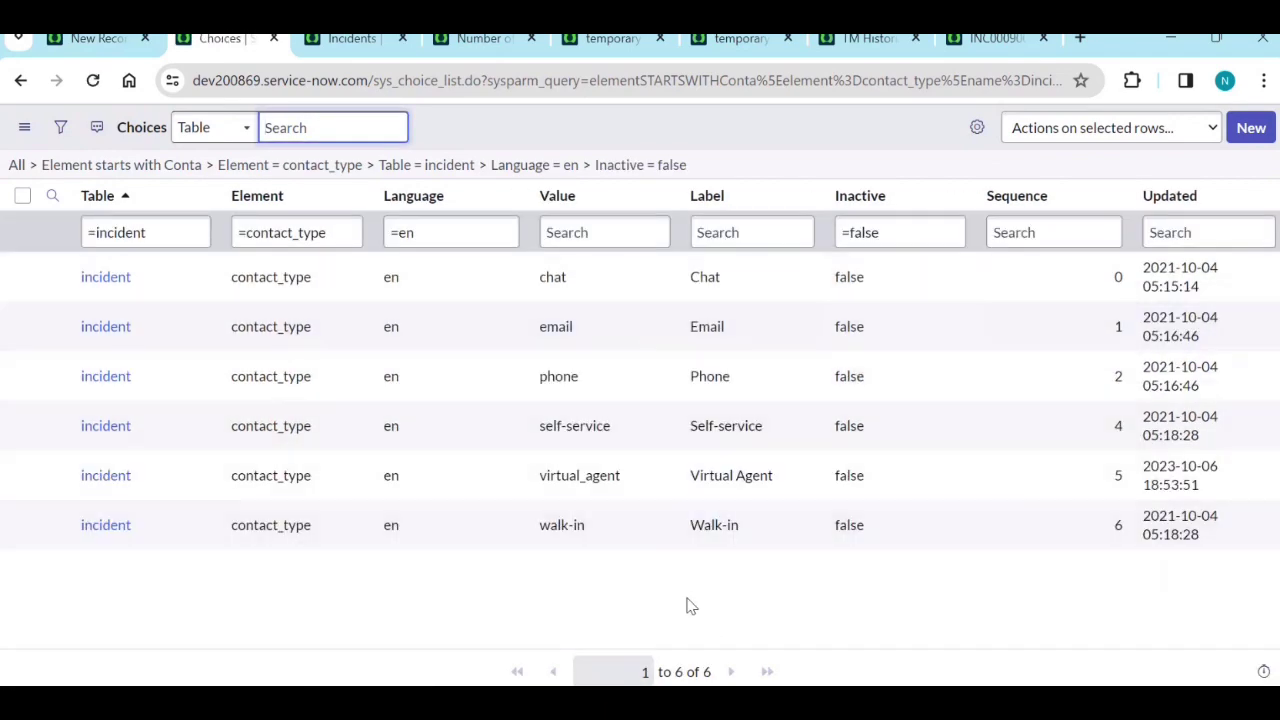
Step: Add an AND condition to the breakdown source requiring that Inactive is false, and preview the matching records
click(140, 40)
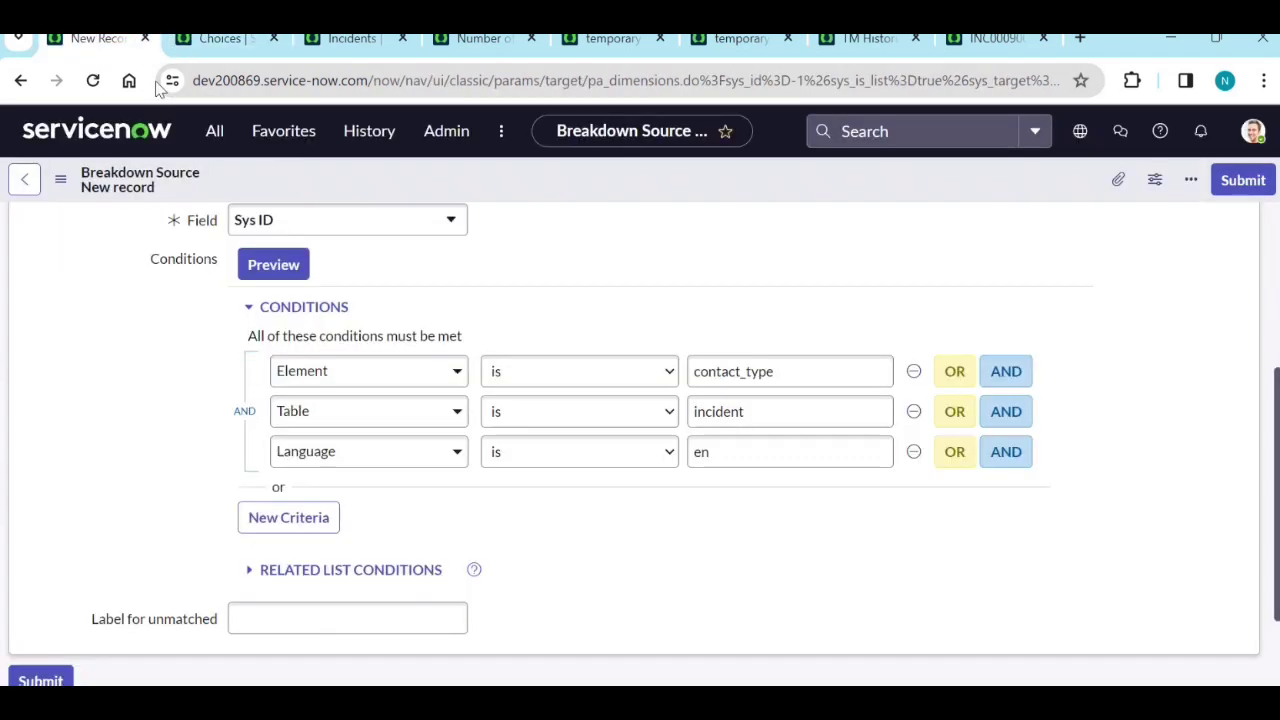
click(1005, 452)
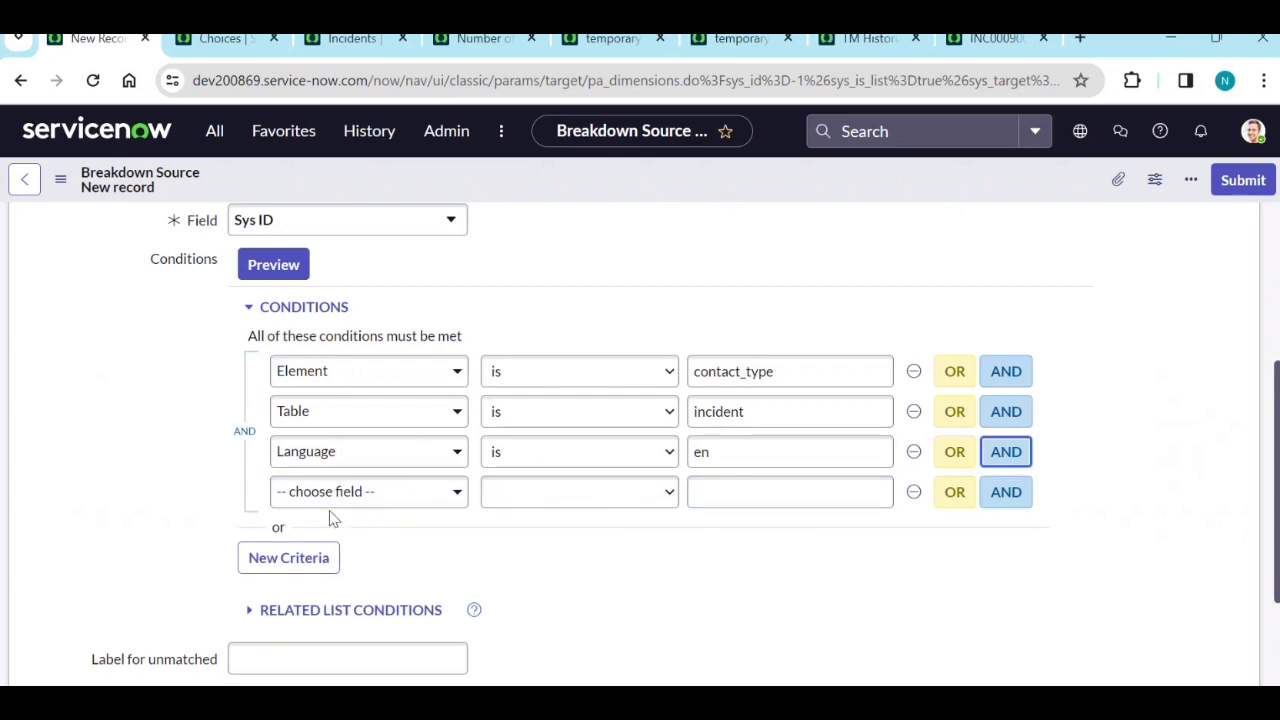
click(337, 498)
text(i)
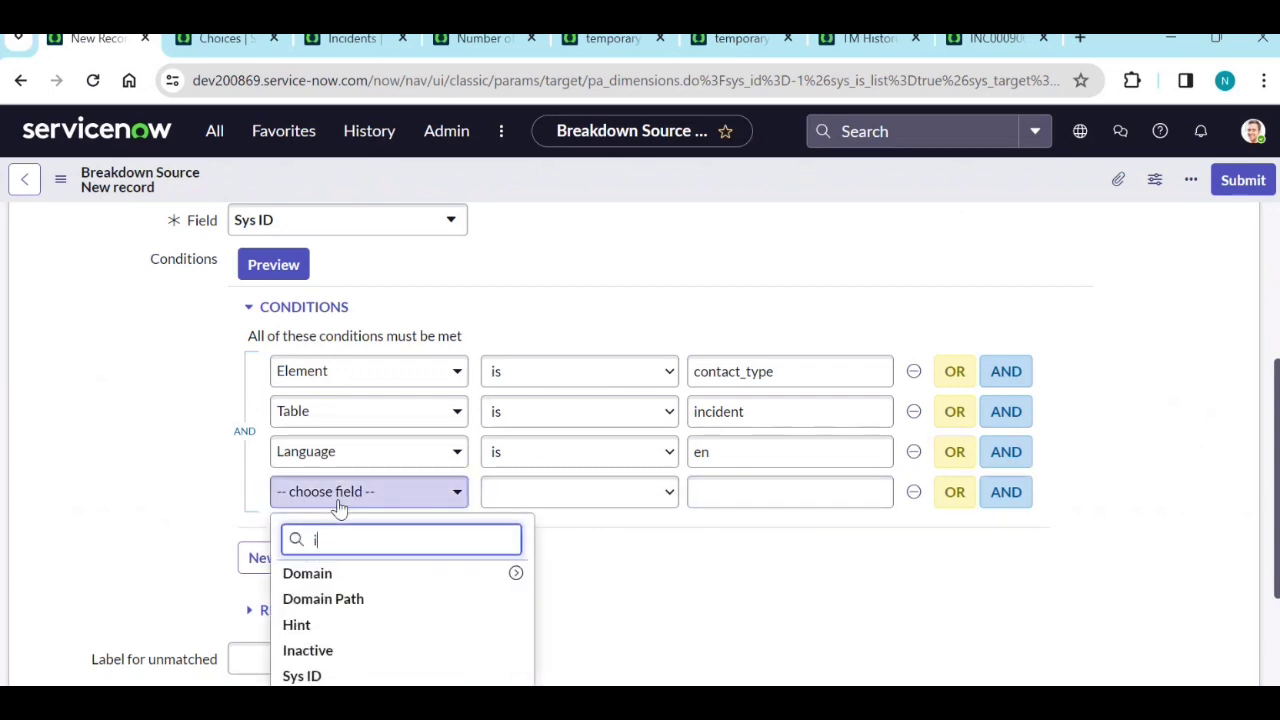
text(n)
click(343, 650)
click(730, 497)
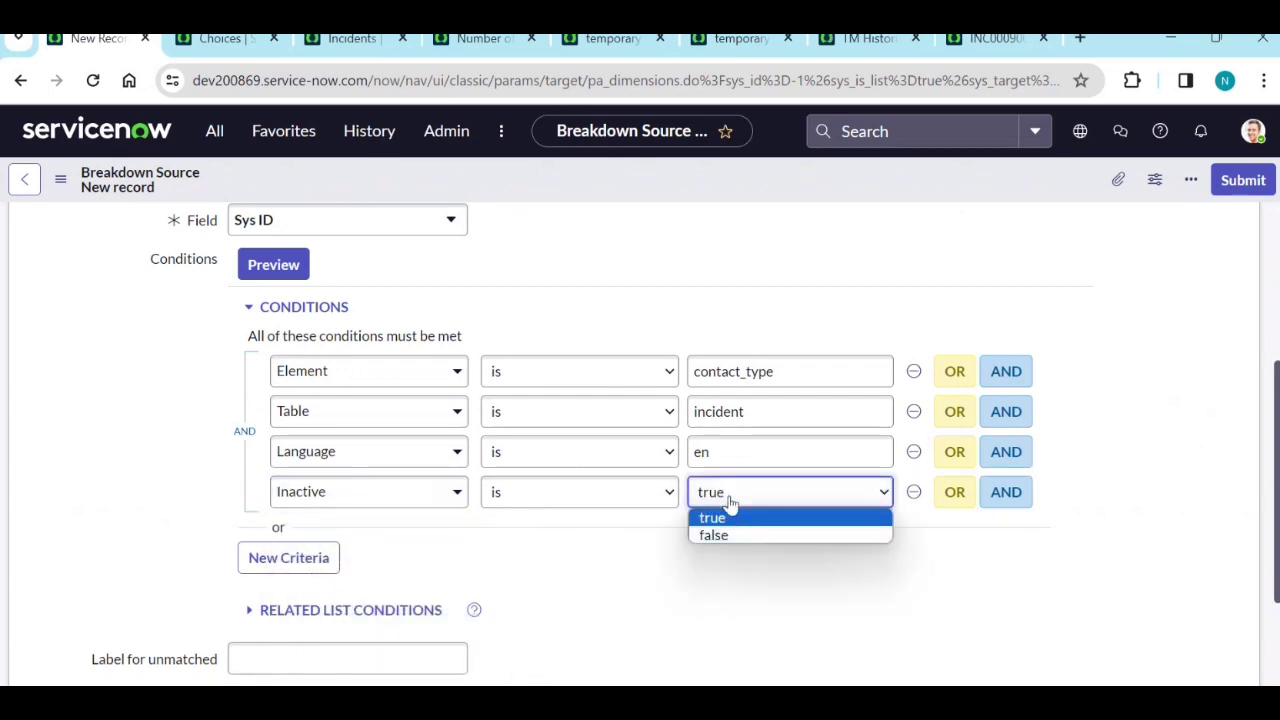
click(712, 534)
click(293, 264)
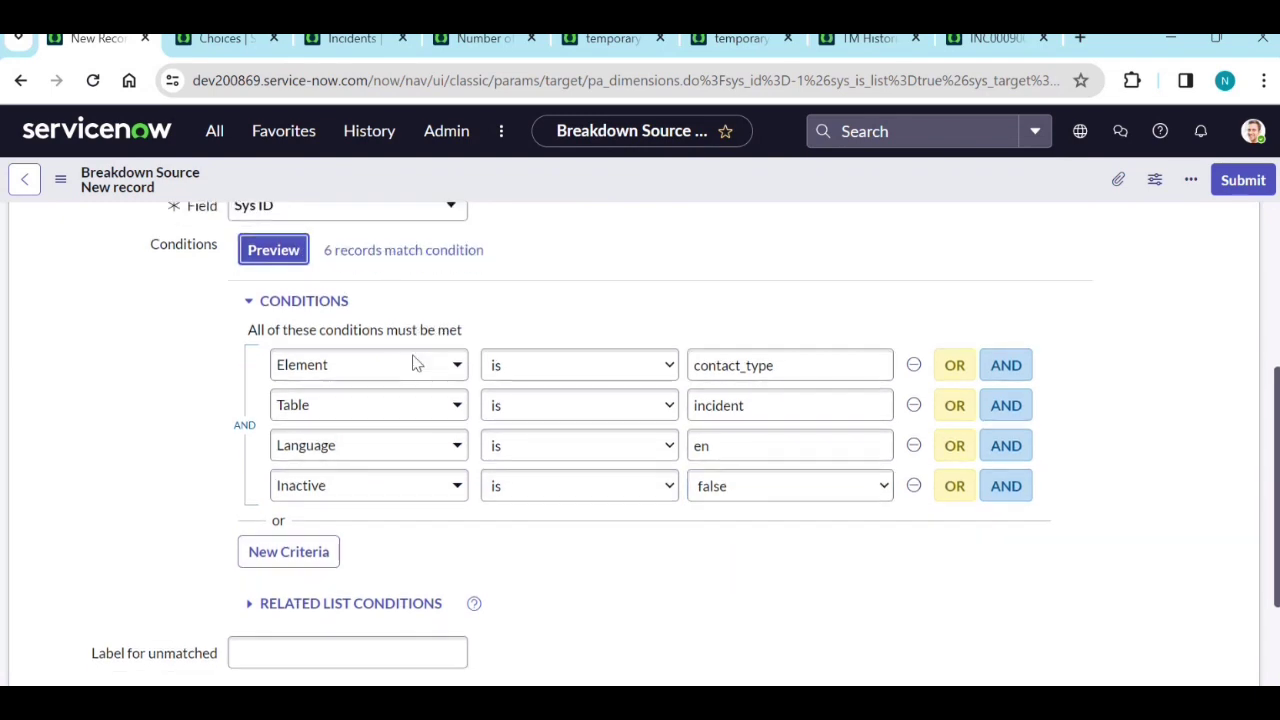
Step: Set the breakdown source's label for unmatched to Unassigned and save the record without leaving it
scroll(417, 363, down, 2)
click(284, 490)
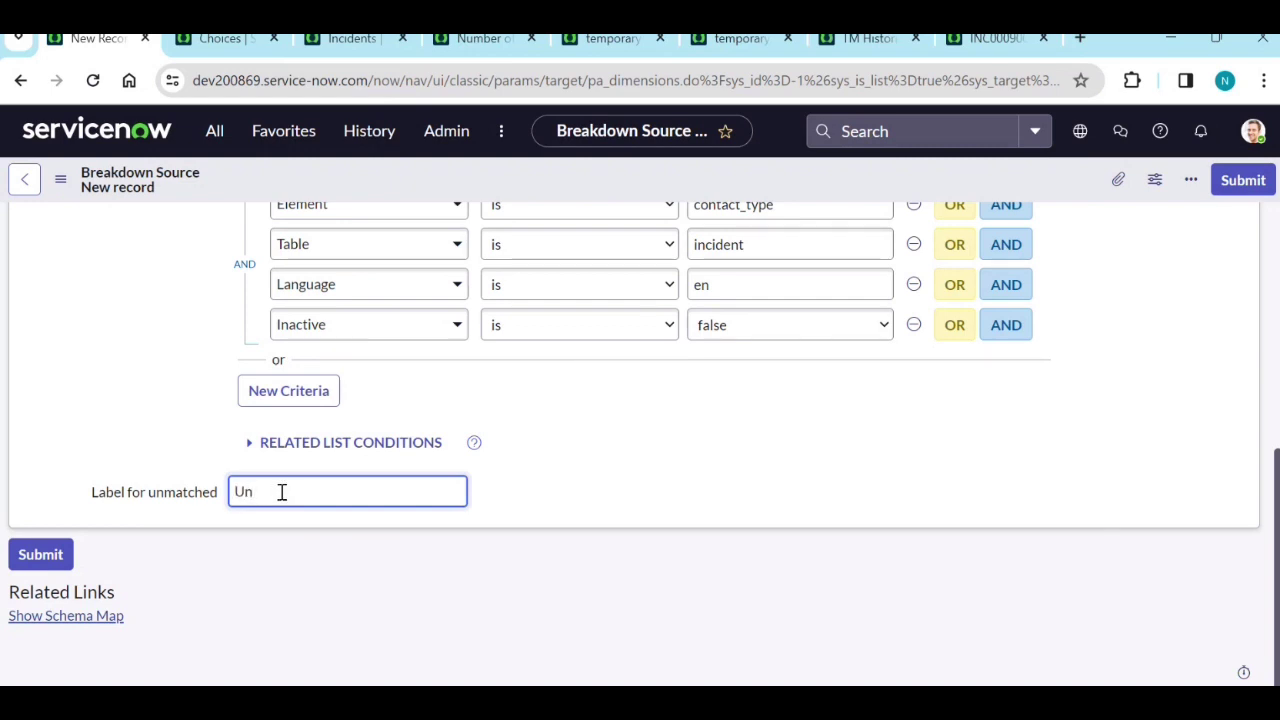
text(Unassigned)
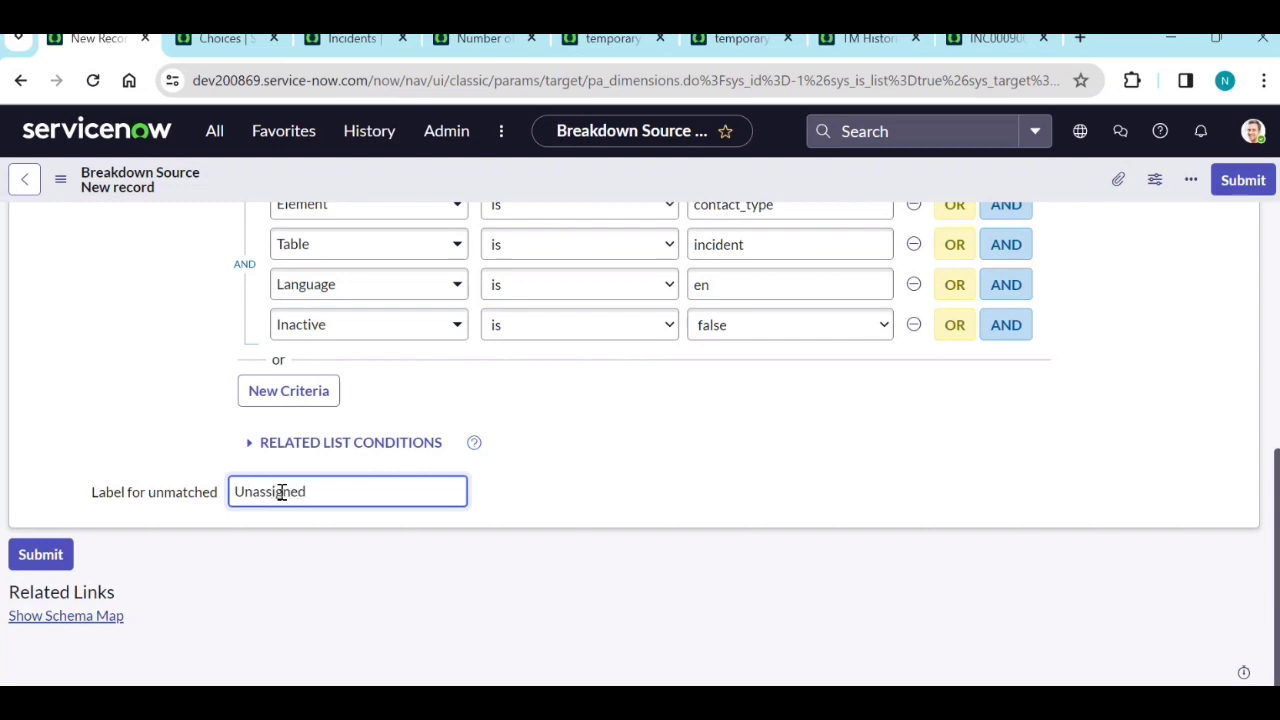
click(610, 489)
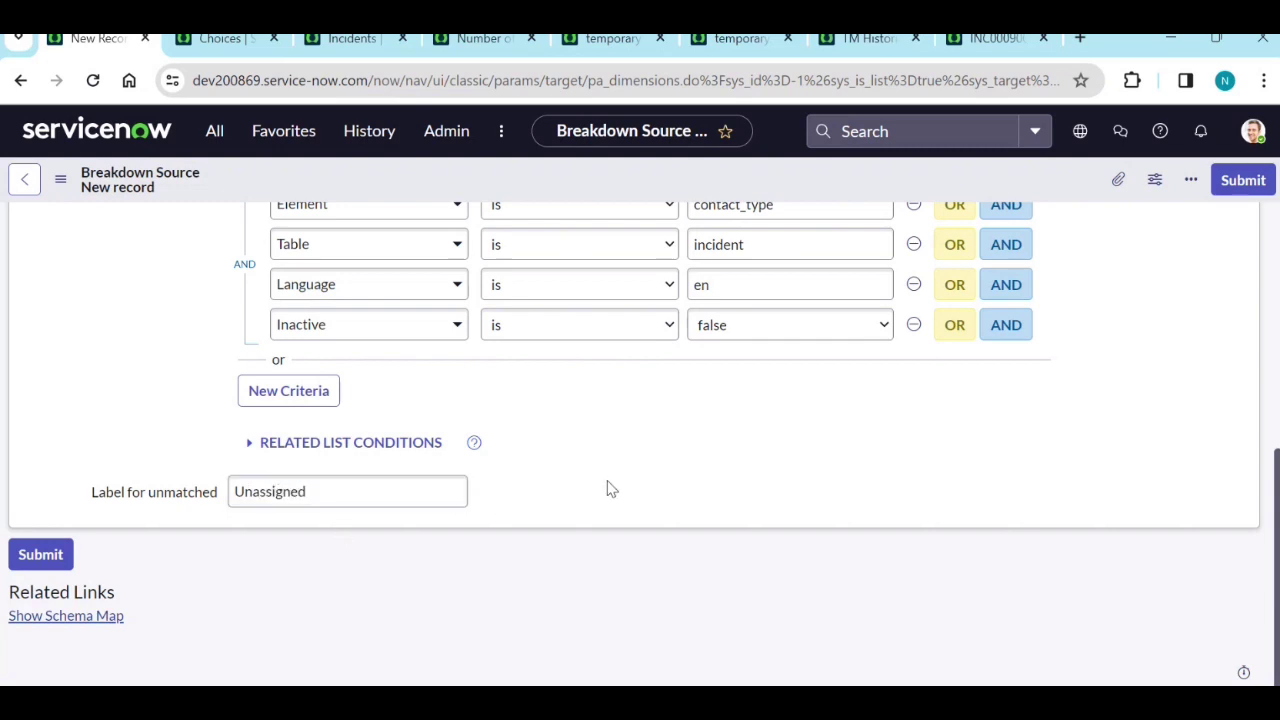
scroll(615, 485, up, 5)
right_click(533, 178)
click(566, 190)
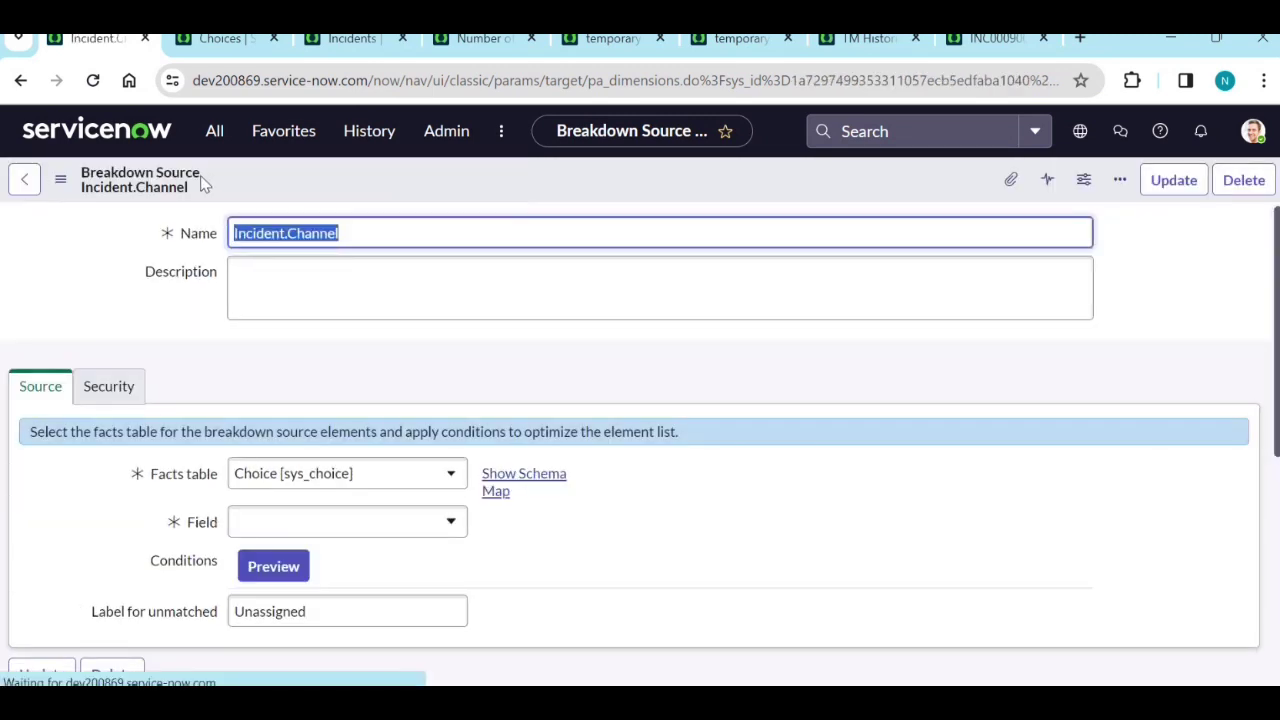
Step: Create an automated breakdown named Incident.Channel from this breakdown source's related breakdowns and save it, staying on the record
scroll(186, 400, down, 10)
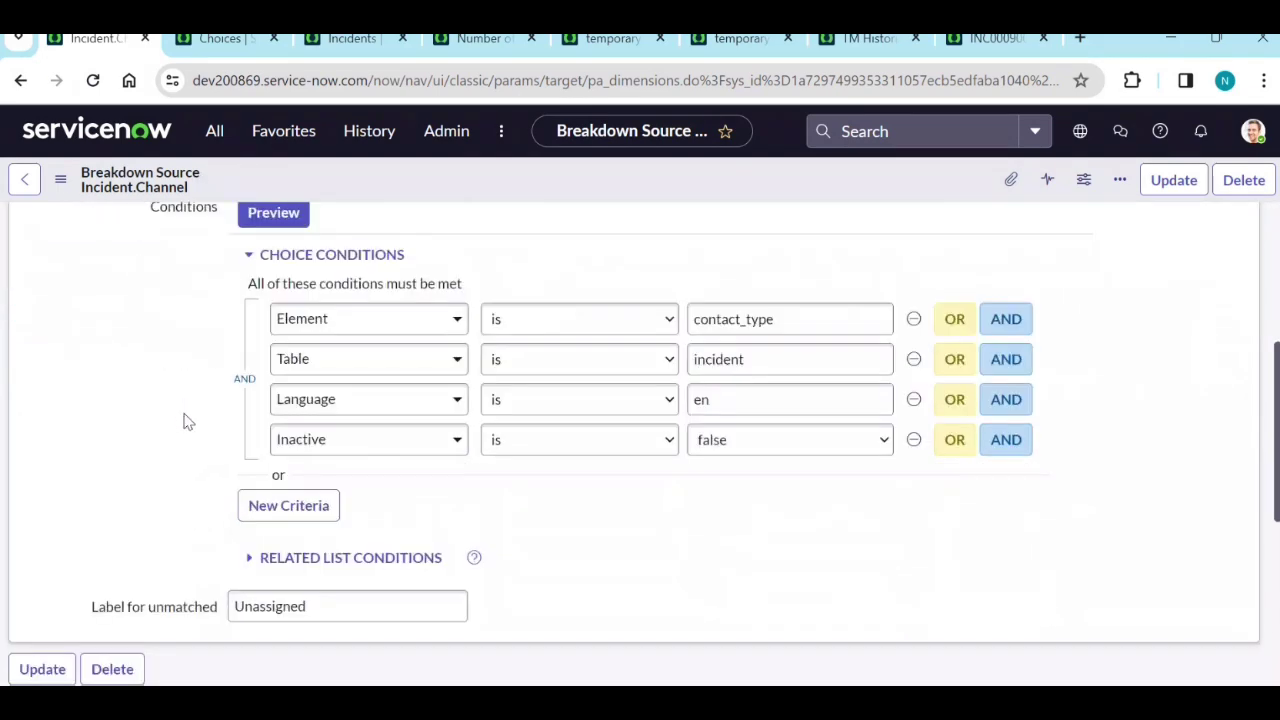
scroll(186, 424, down, 2)
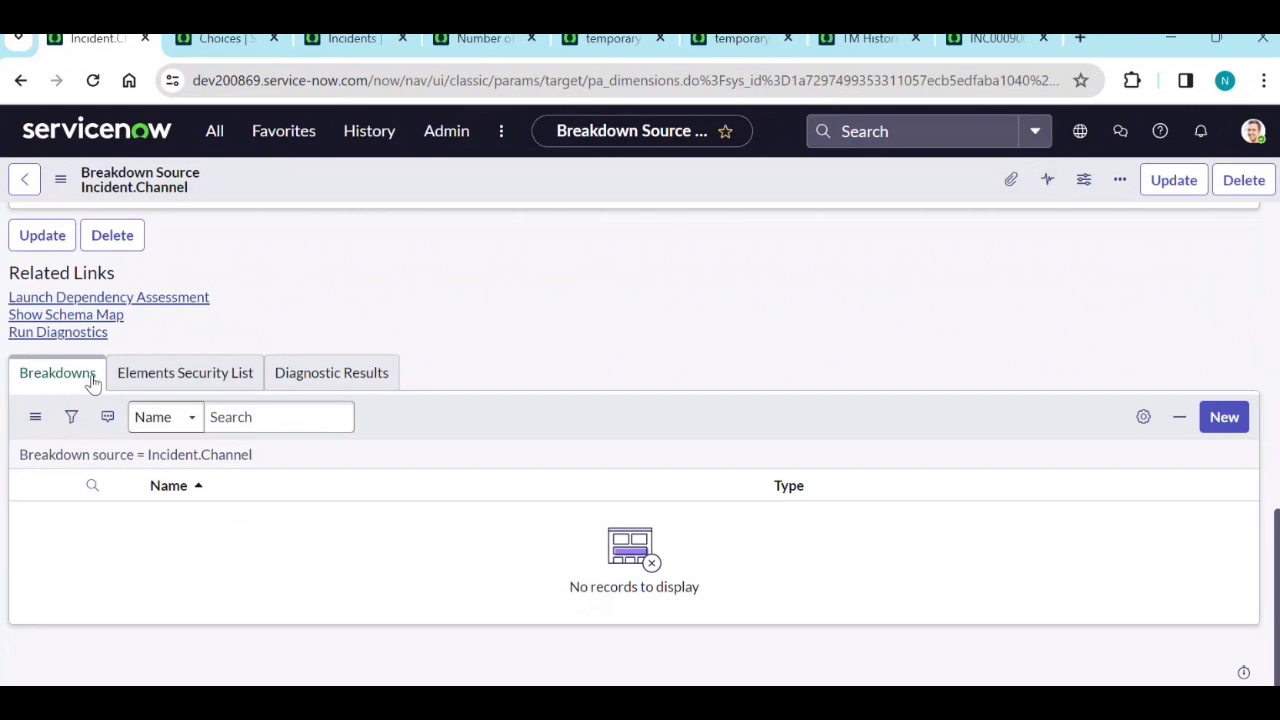
click(1226, 421)
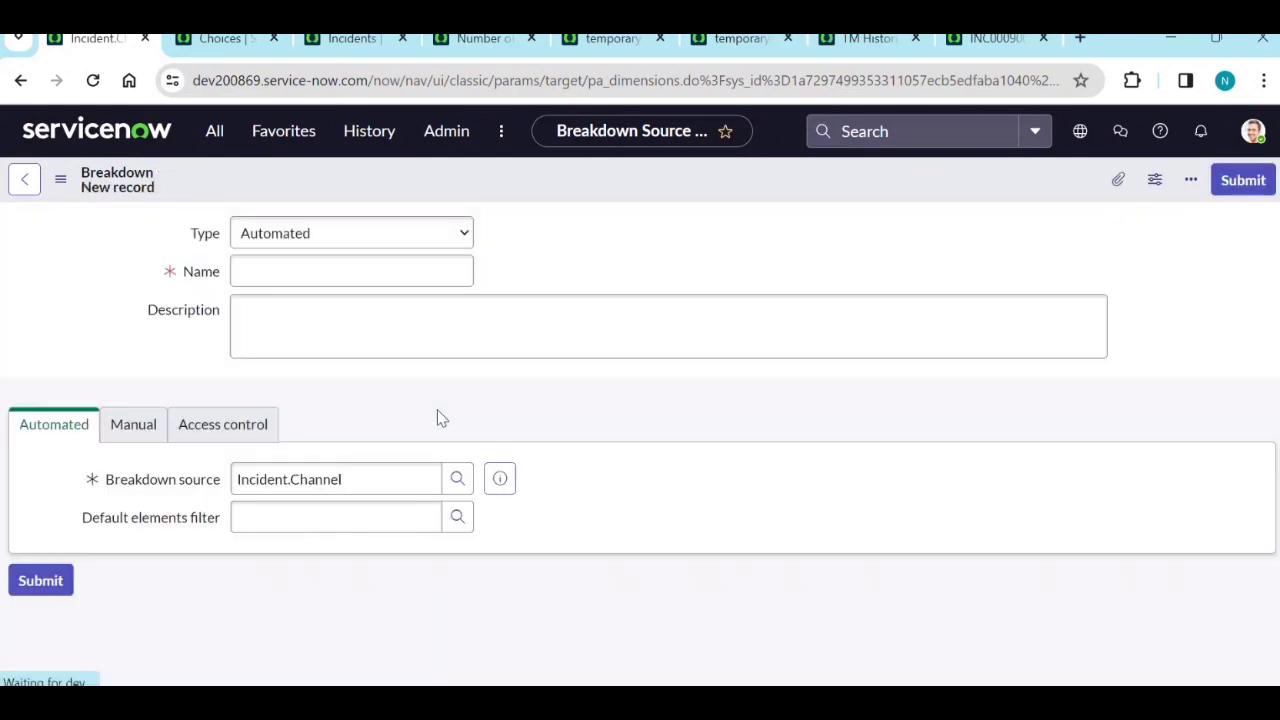
click(283, 283)
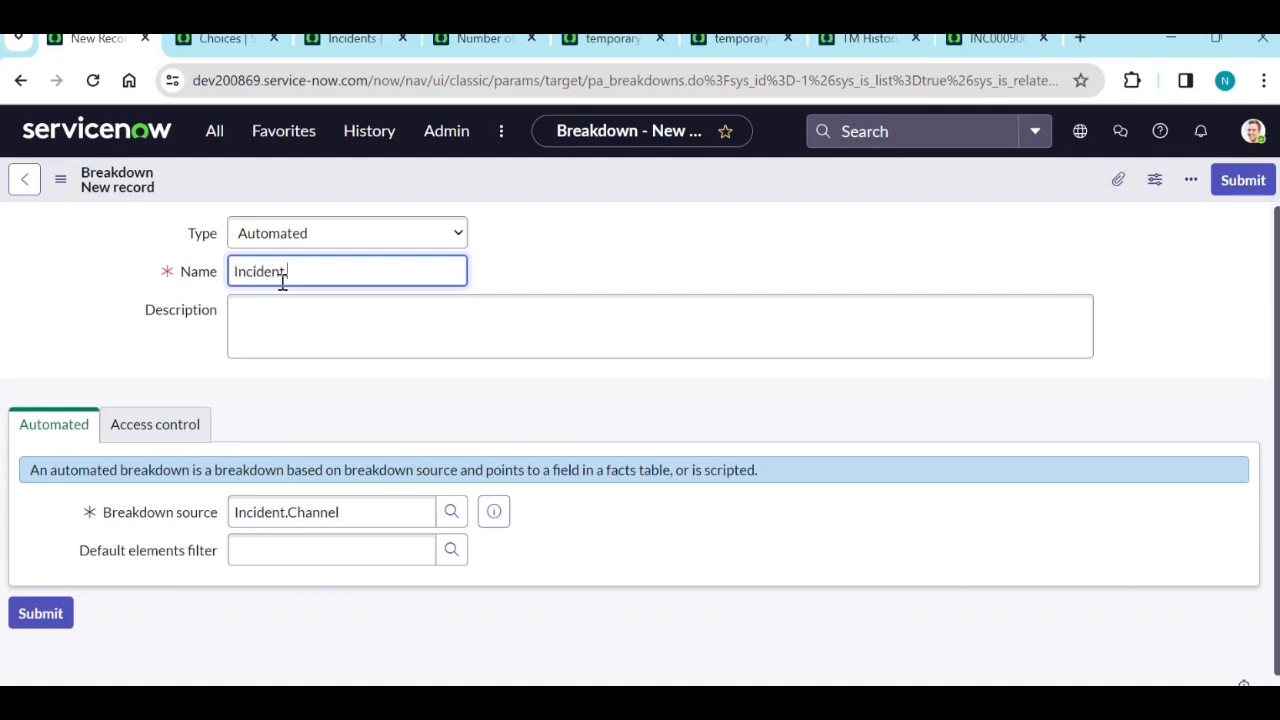
text(Incident.Channel)
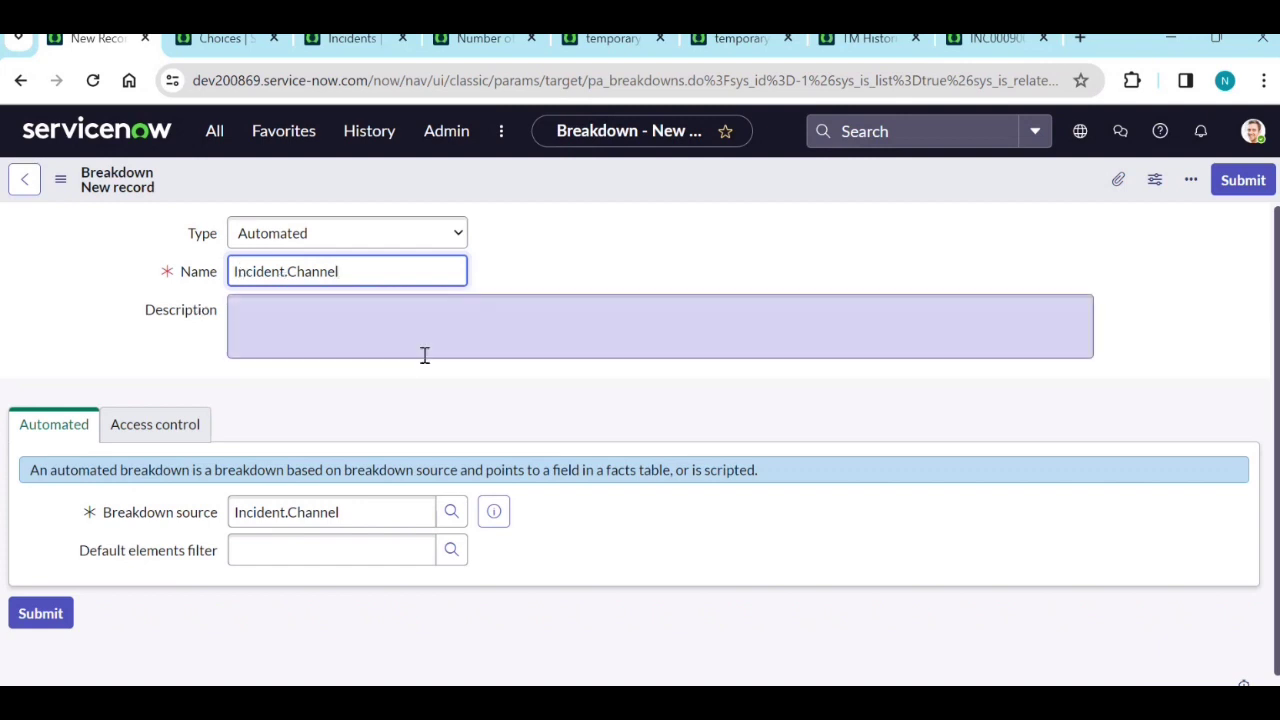
scroll(528, 380, down, 1)
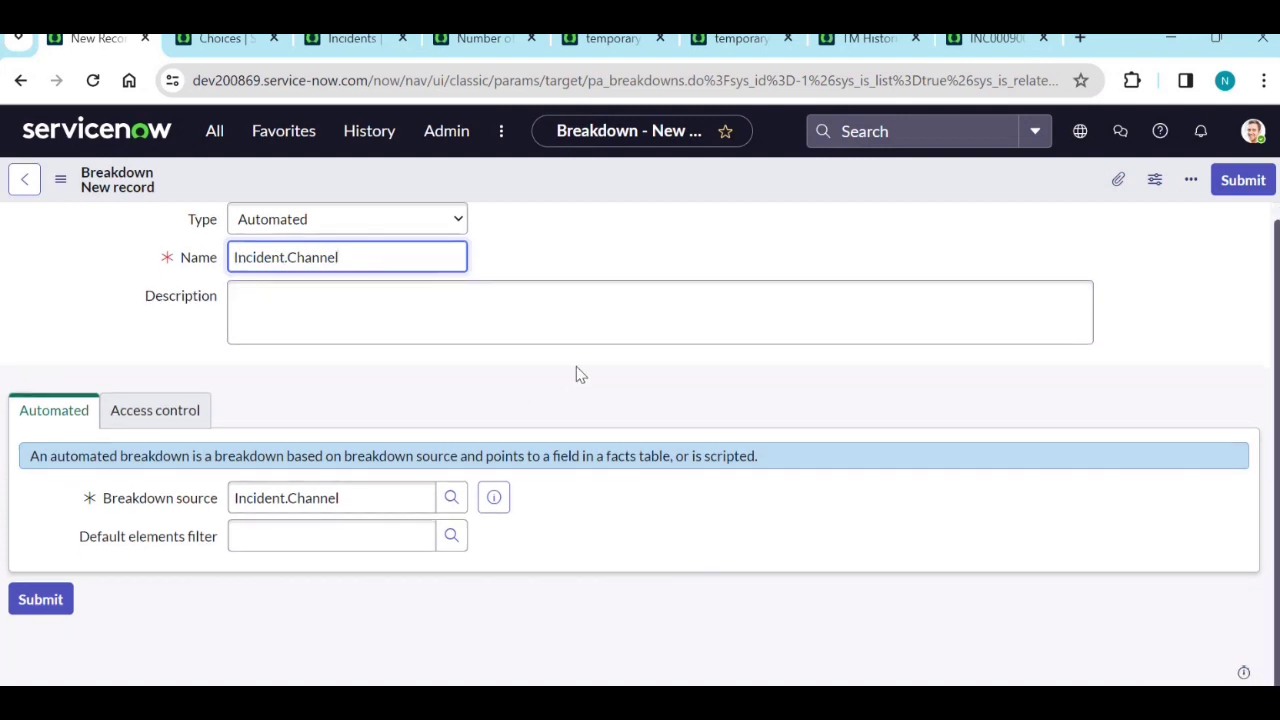
right_click(610, 197)
click(640, 205)
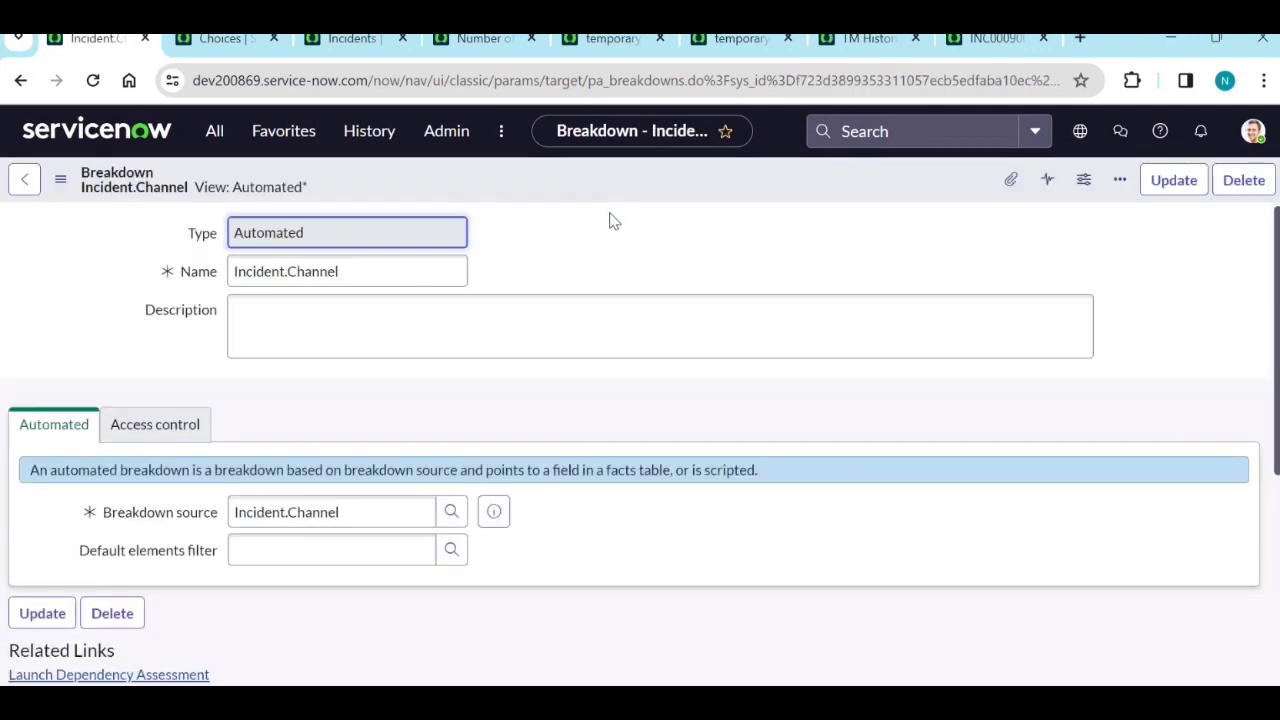
Step: Start a new breakdown mapping for the Incident.Channel breakdown with Incident [incident] as its facts table
scroll(603, 420, down, 4)
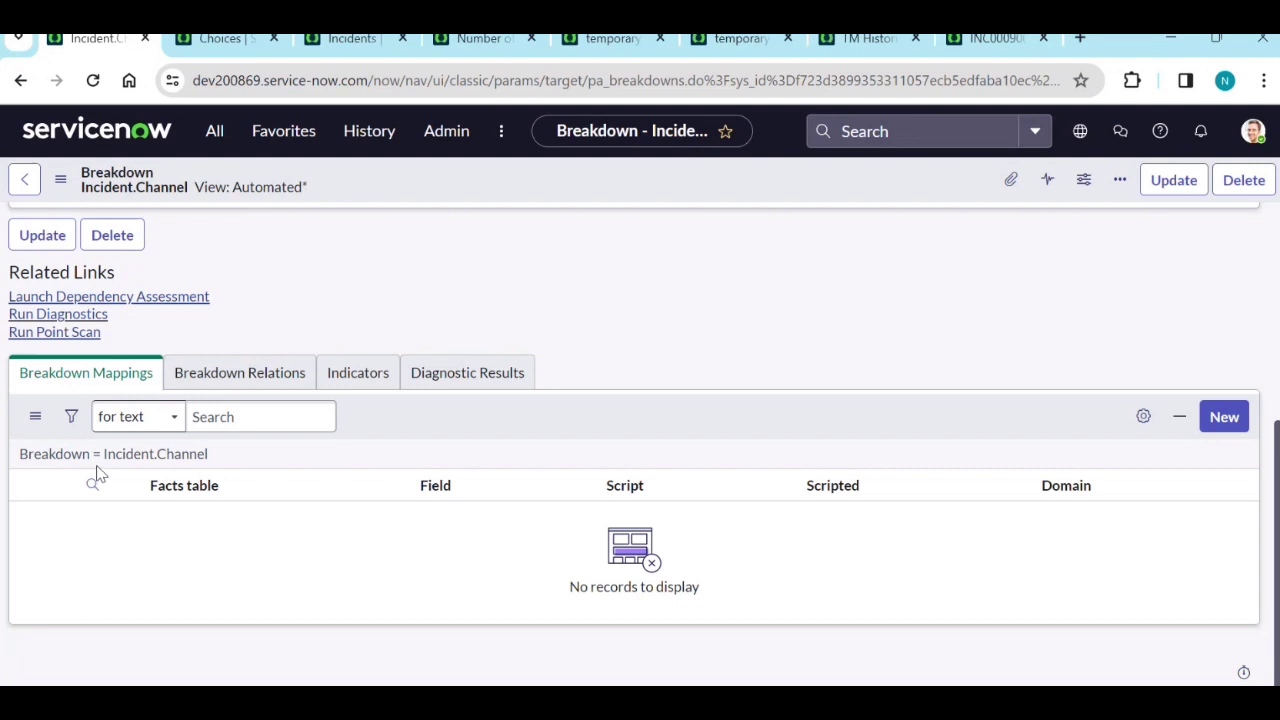
click(1236, 420)
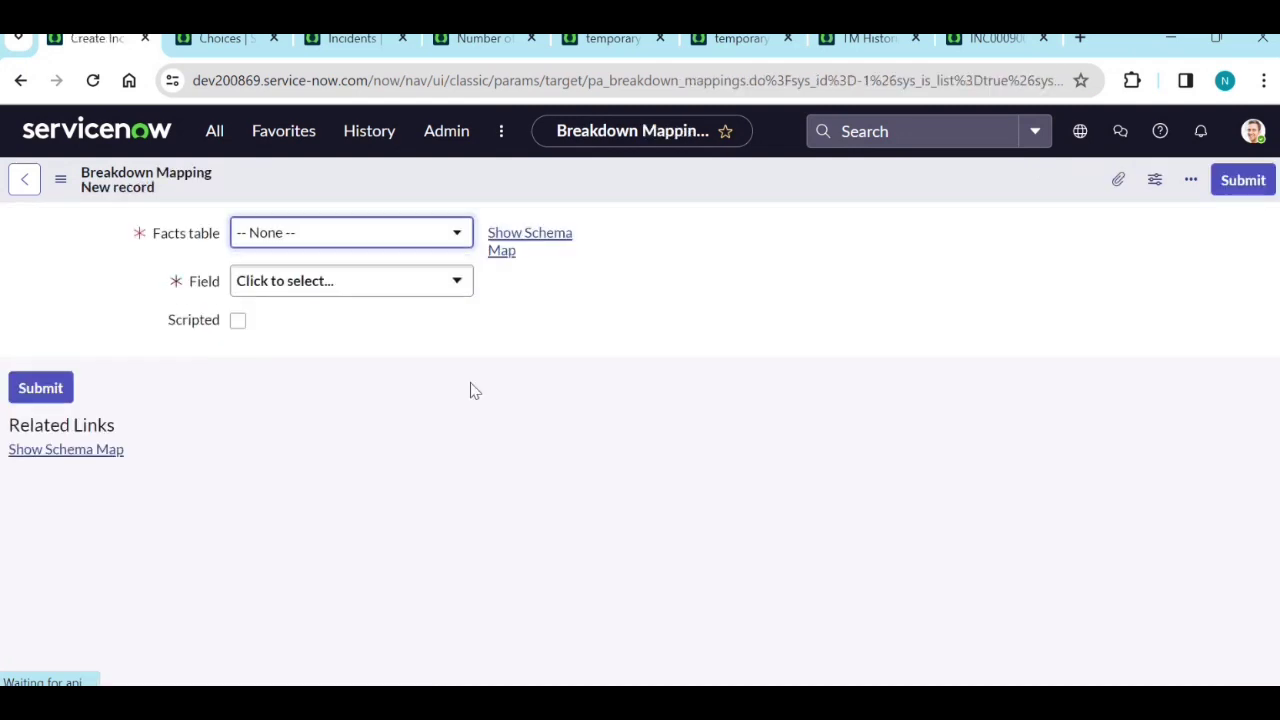
click(407, 246)
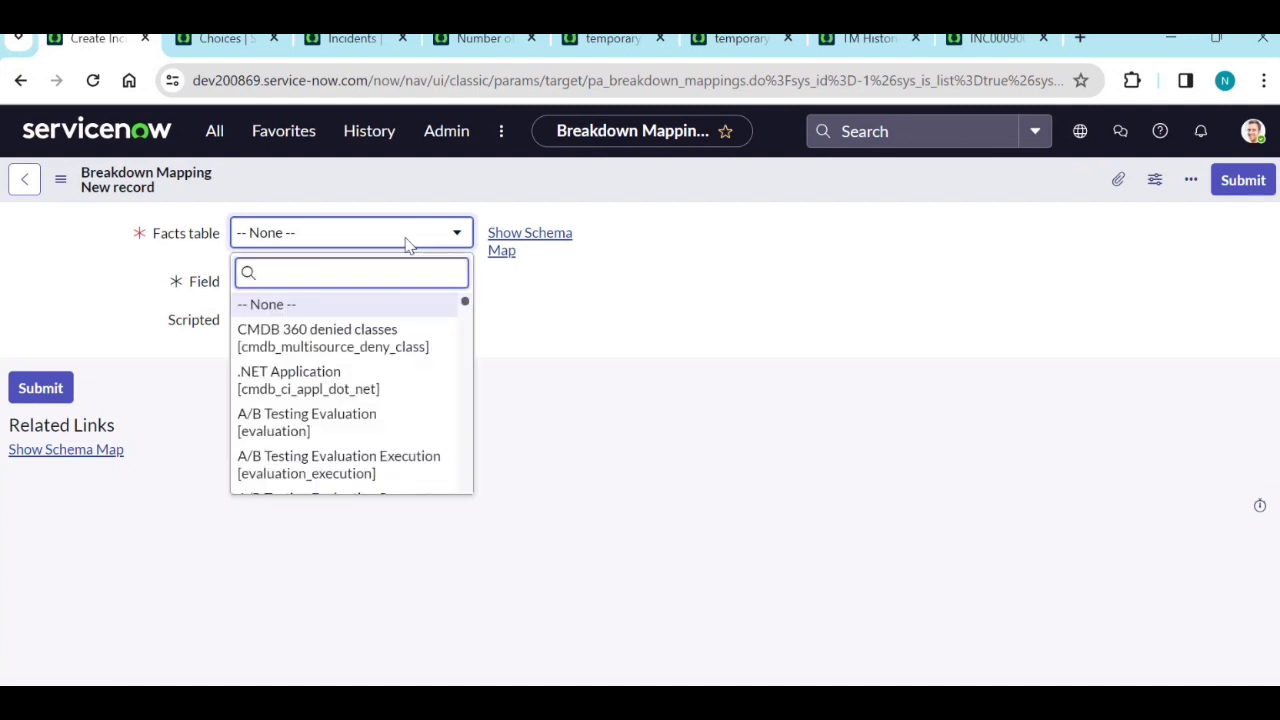
text(inci)
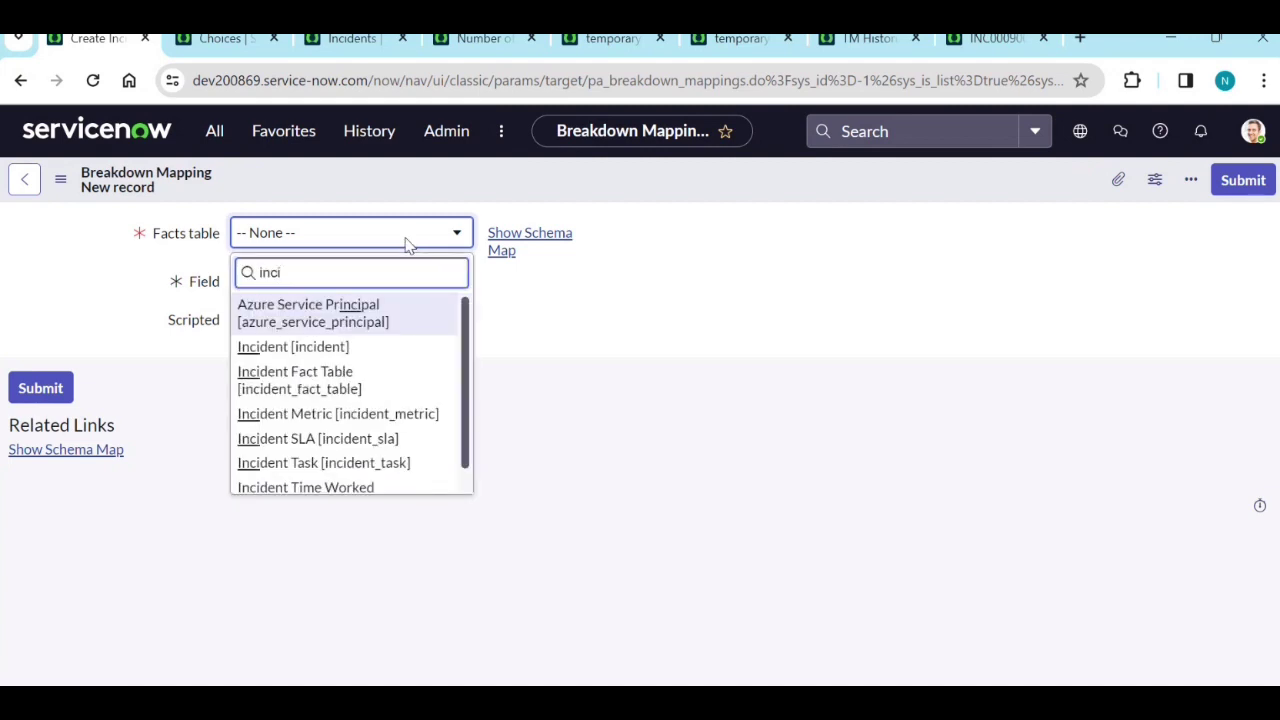
key(Down)
key(Down)
key(Up)
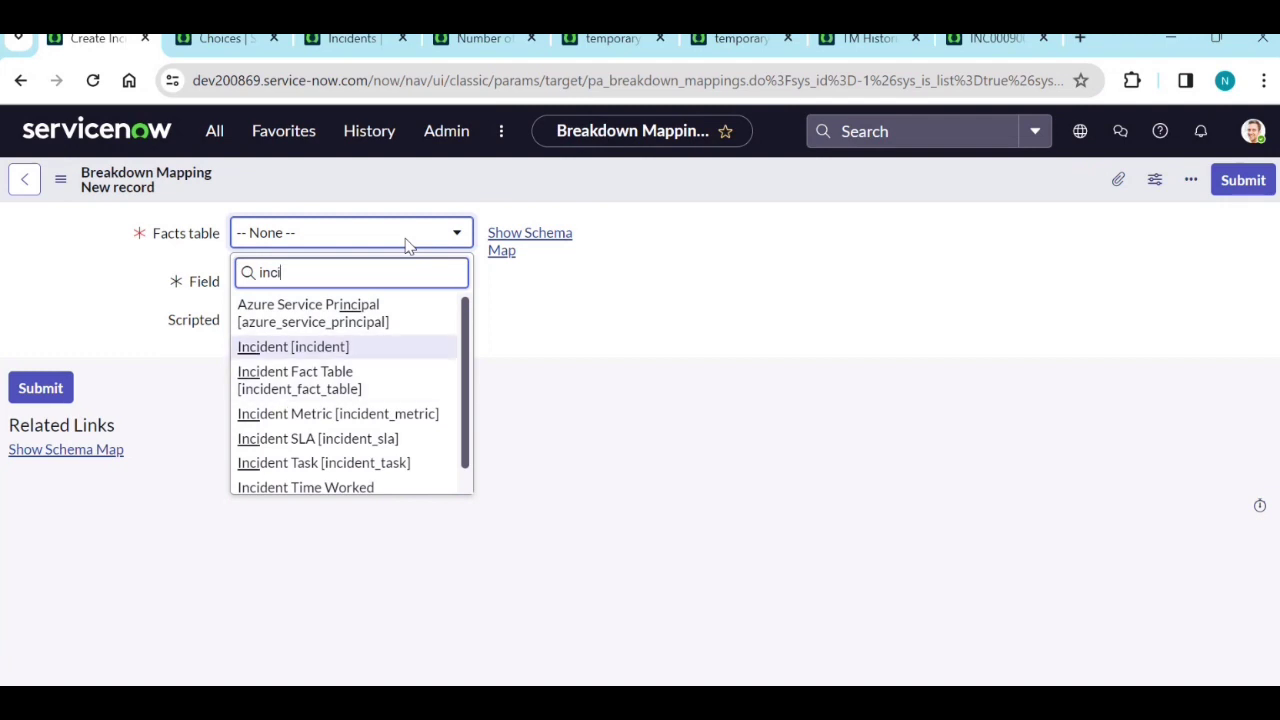
key(Return)
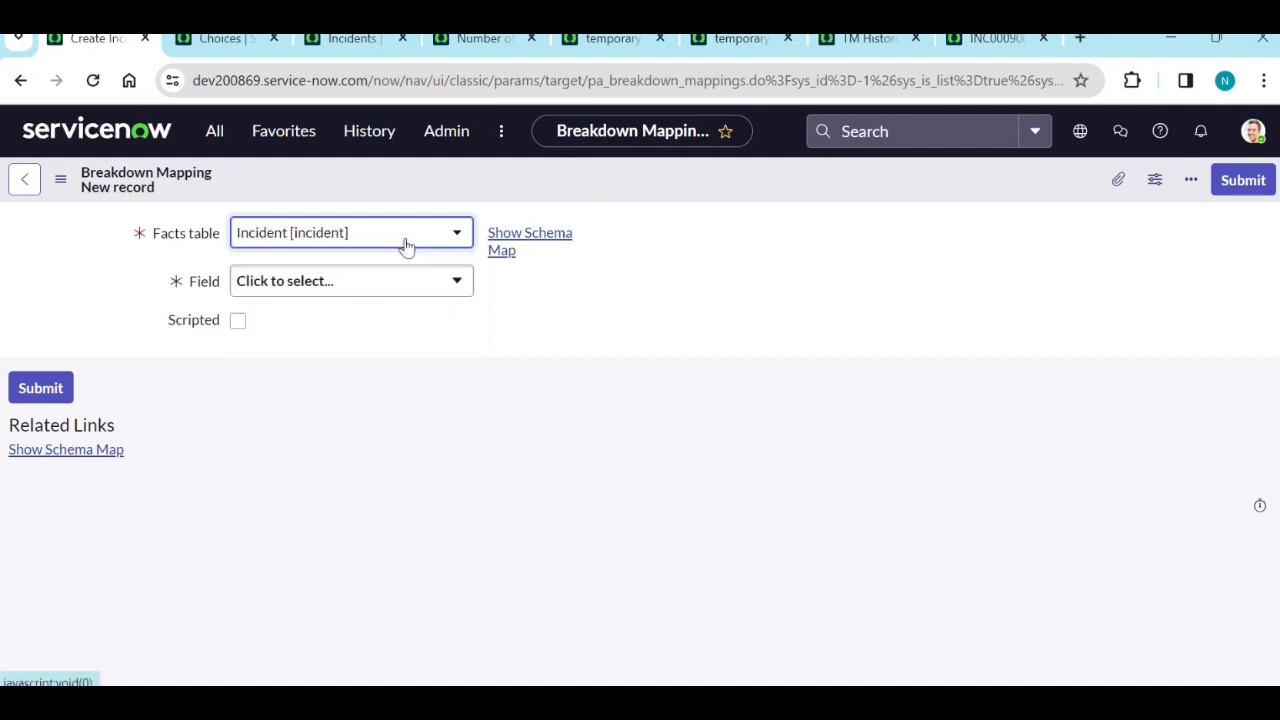
Step: Set the breakdown mapping's field to Channel and submit the mapping
click(390, 293)
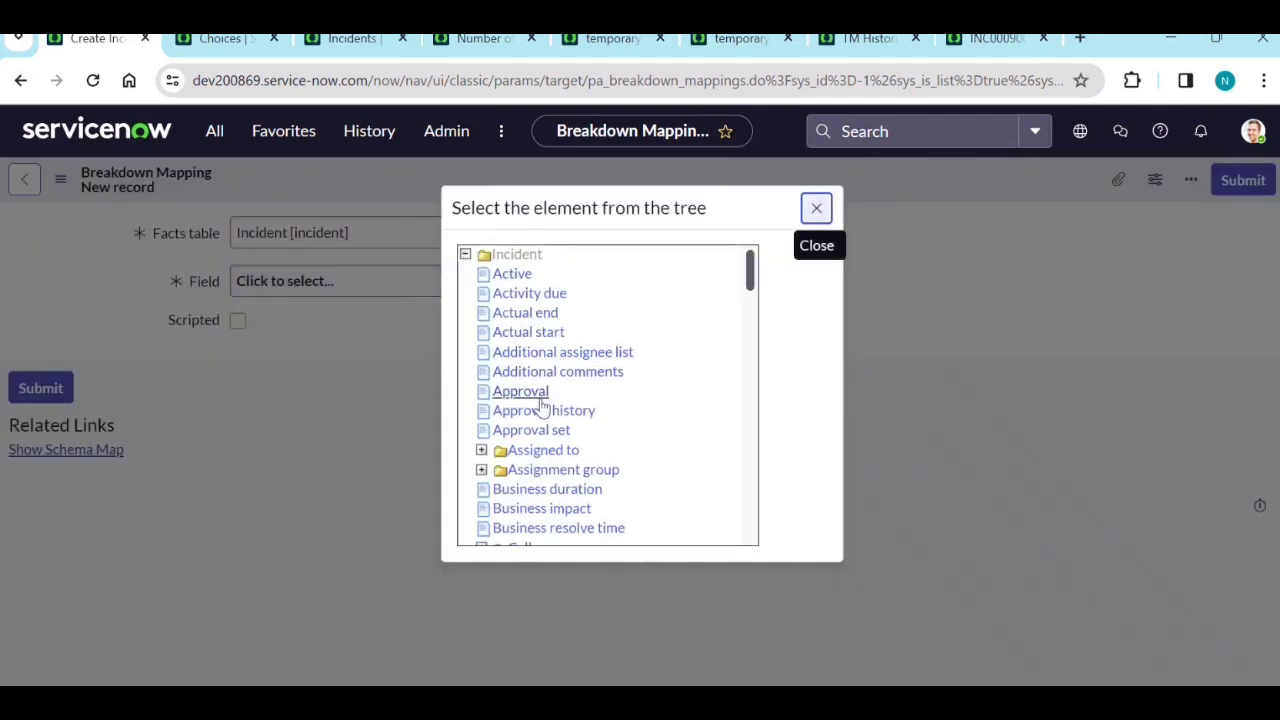
scroll(540, 409, down, 2)
click(533, 527)
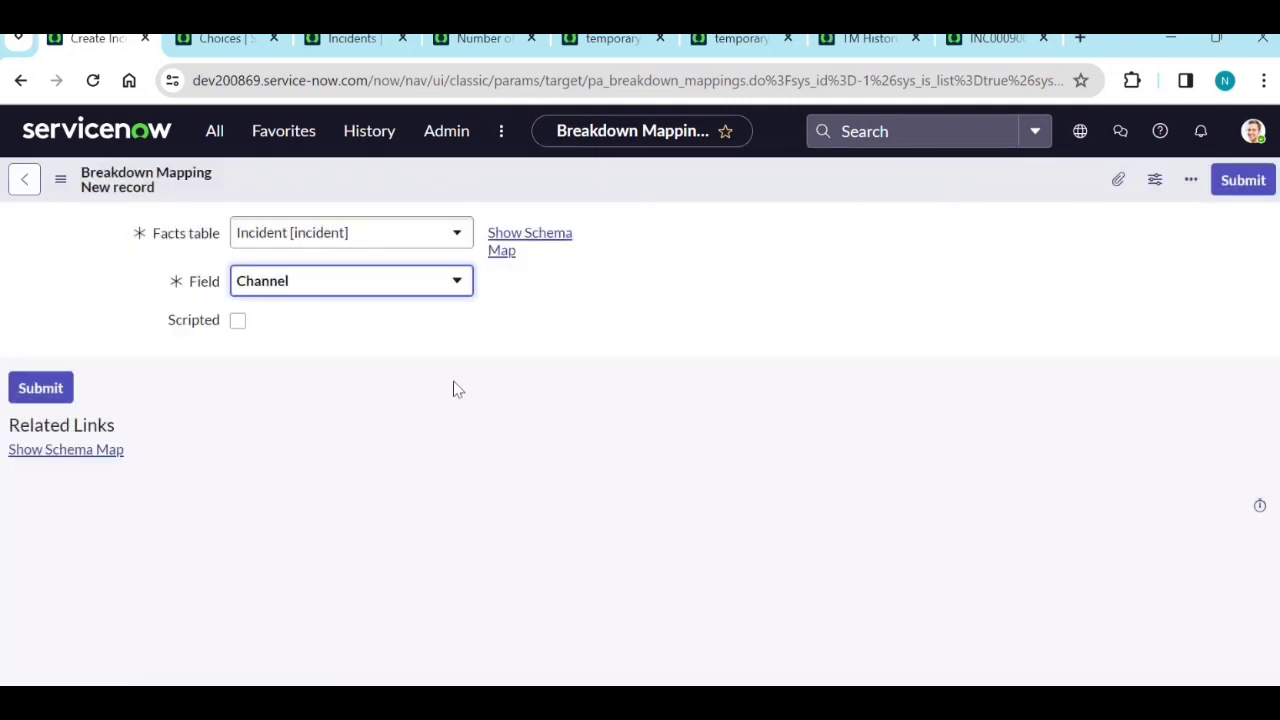
click(1220, 190)
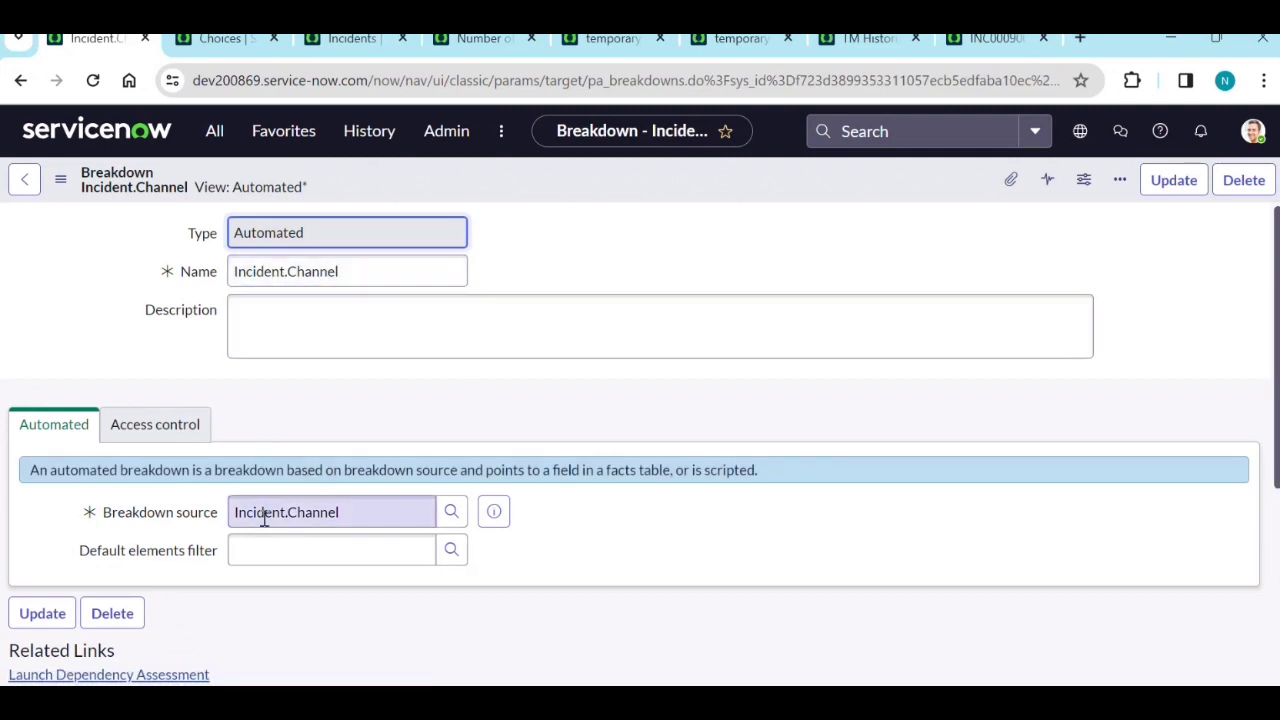
Step: Add the Number of open incidents indicator to the Incident.Channel breakdown's indicators list and save the selection
scroll(320, 515, down, 4)
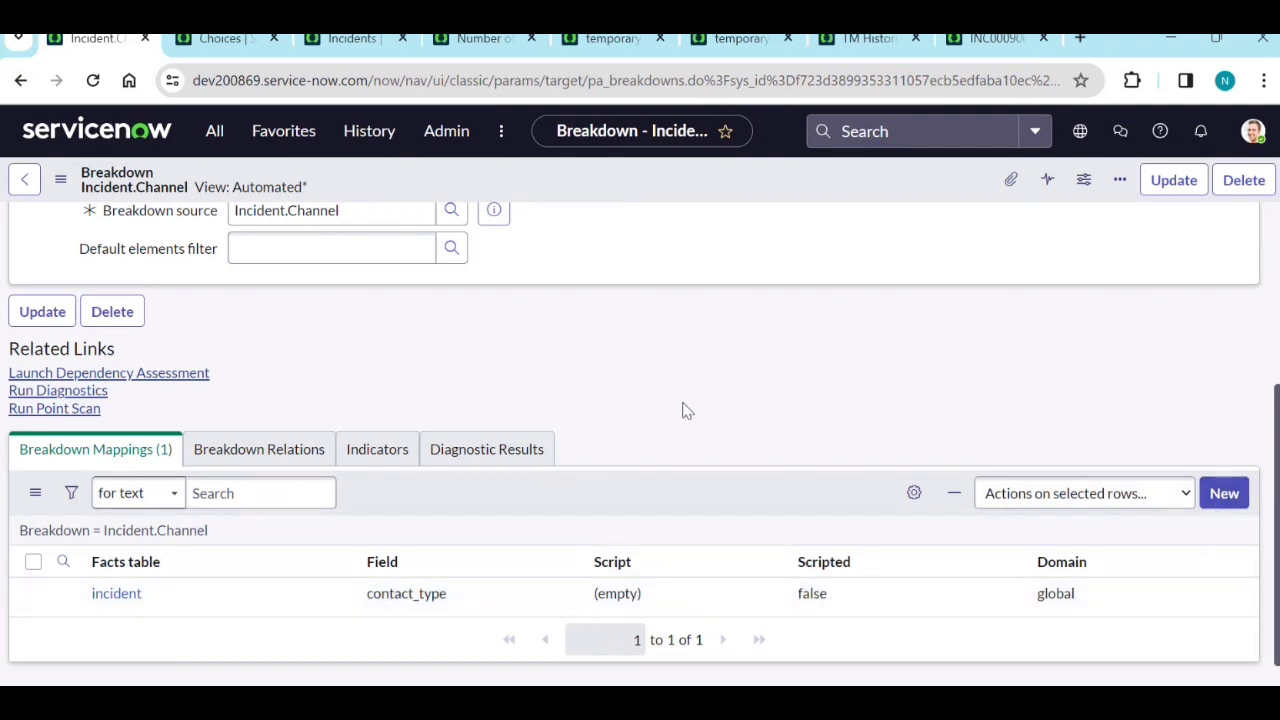
click(378, 450)
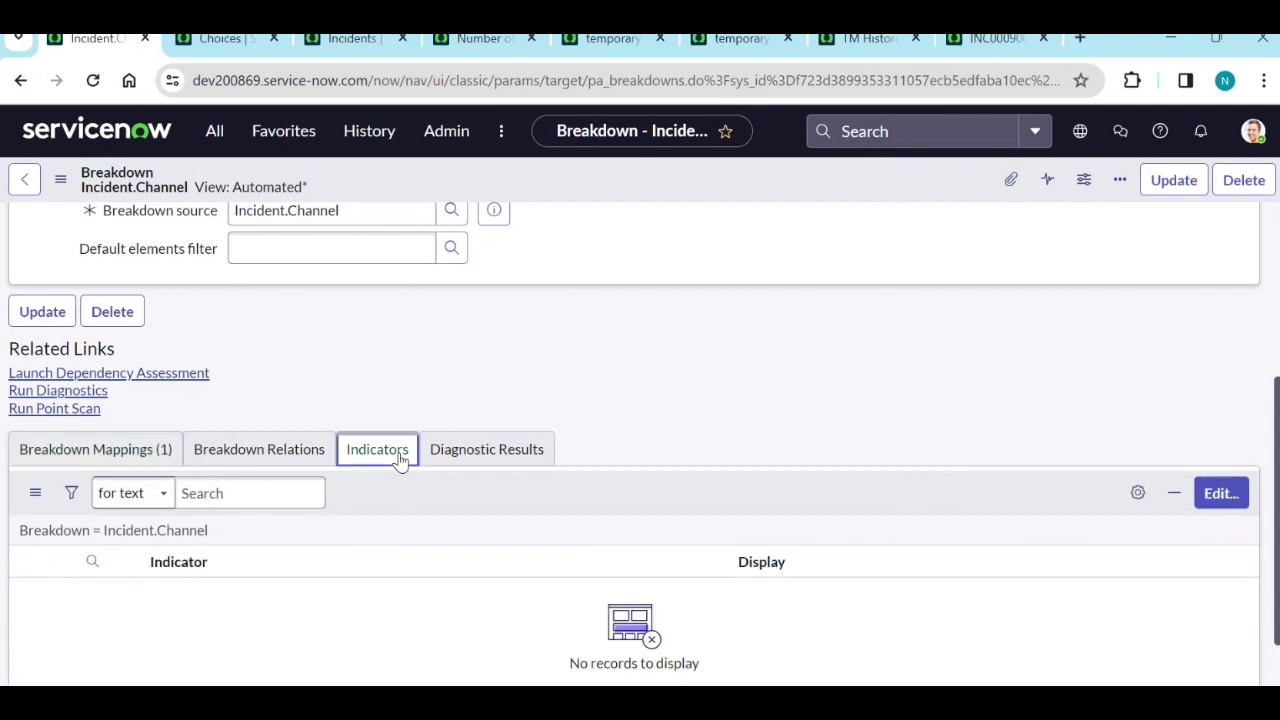
click(1233, 494)
click(331, 417)
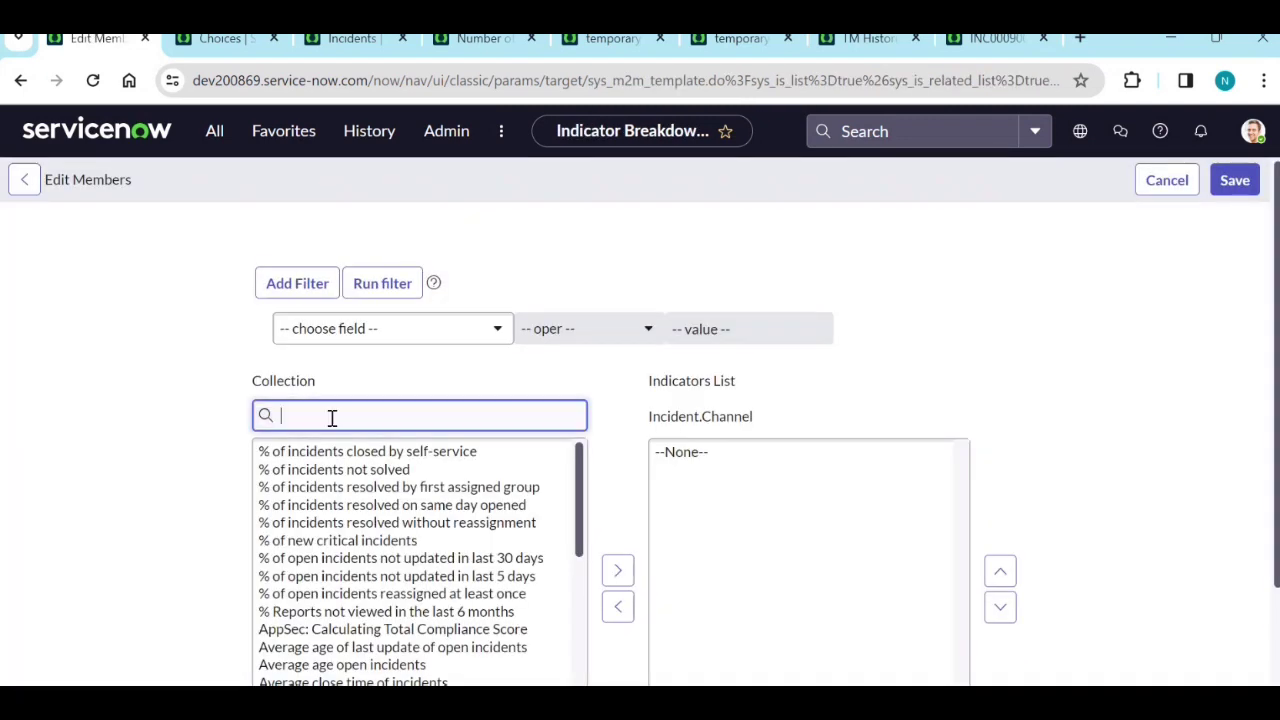
text(numb)
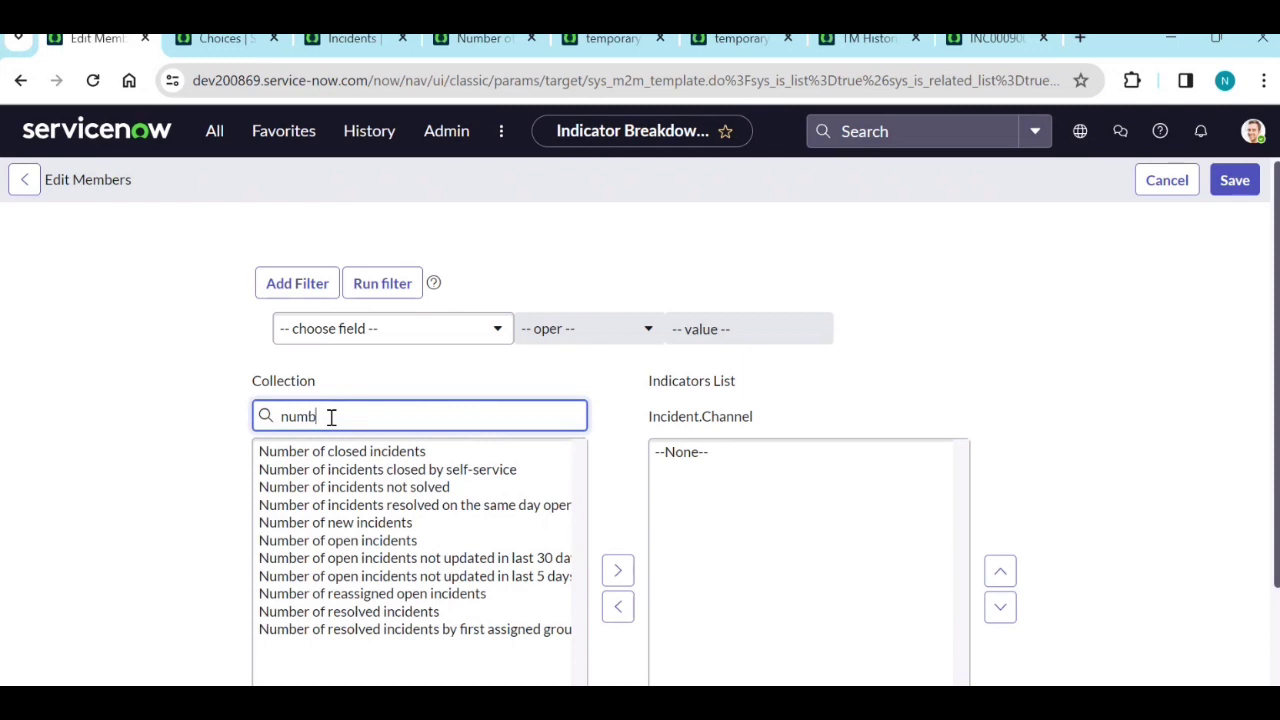
click(390, 541)
scroll(390, 541, down, 1)
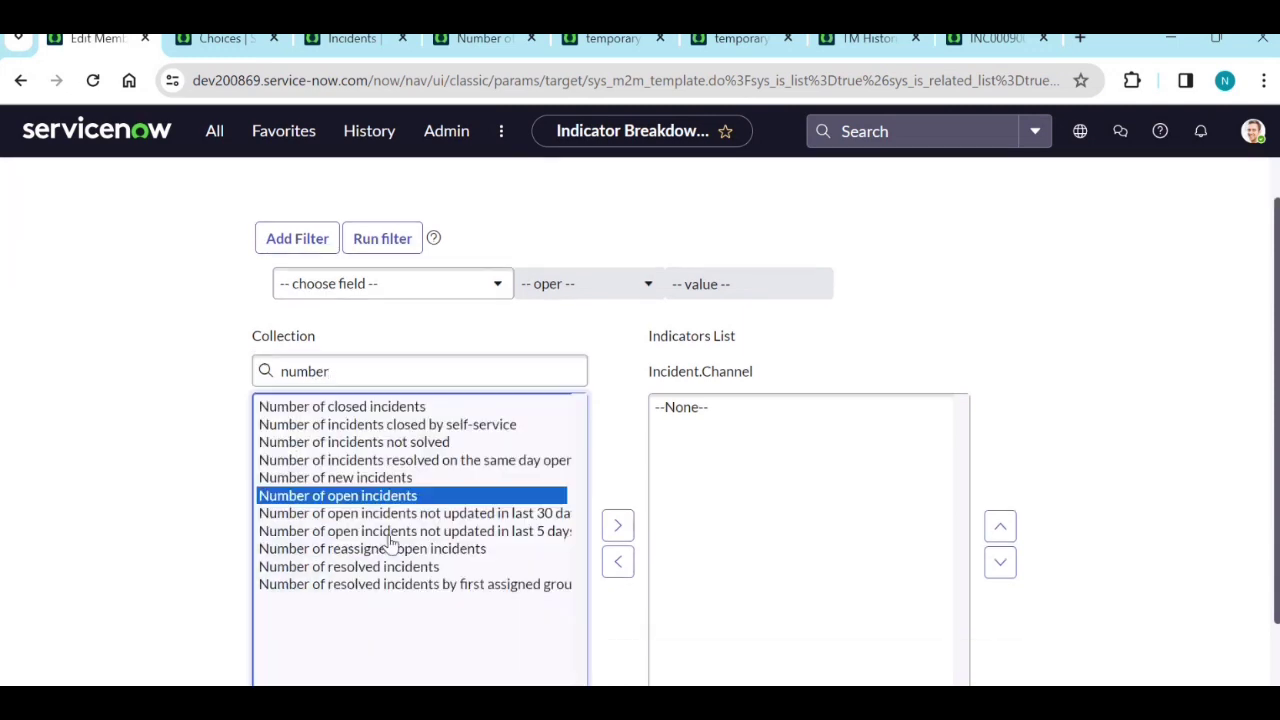
click(609, 526)
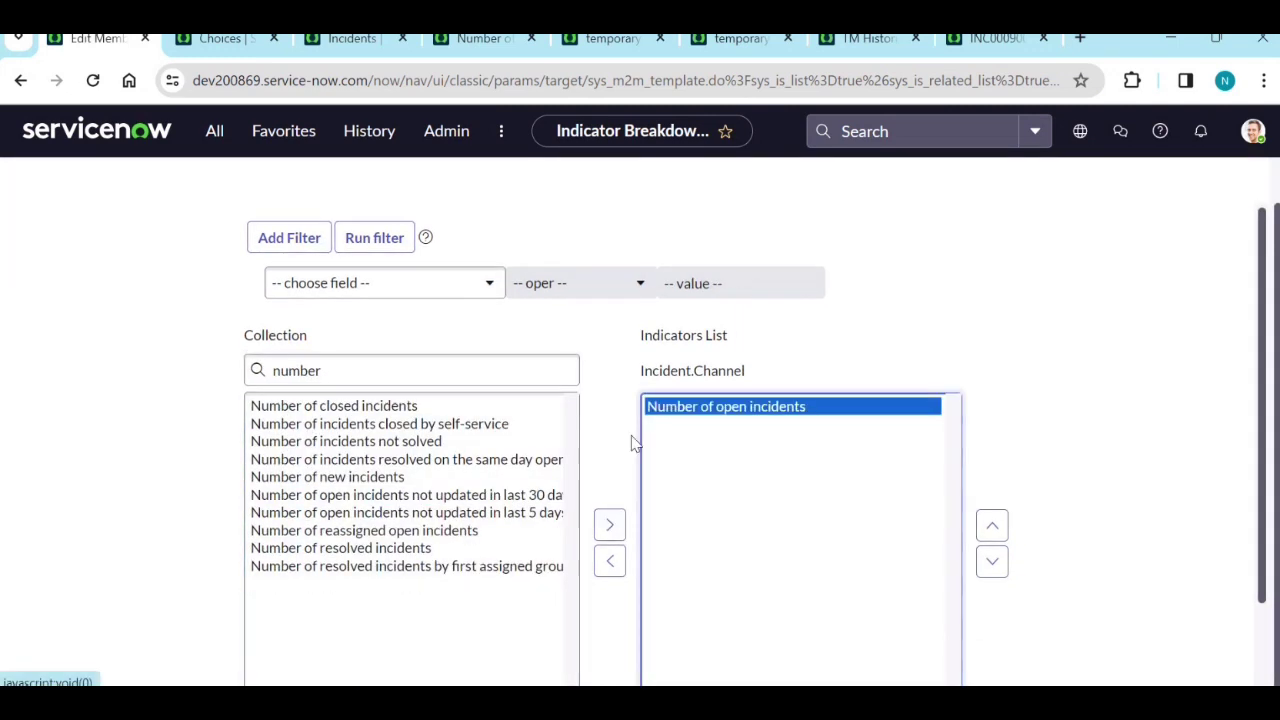
scroll(640, 500, down, 1)
click(670, 613)
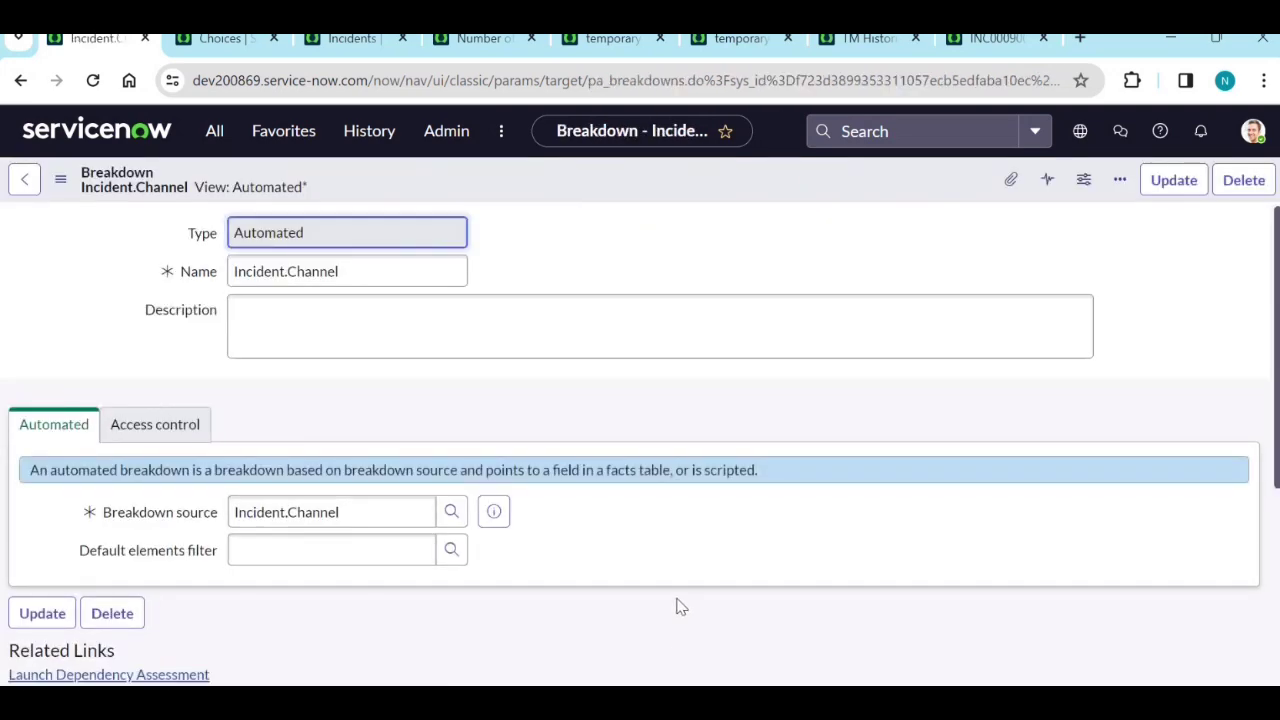
scroll(677, 606, down, 3)
scroll(451, 506, up, 3)
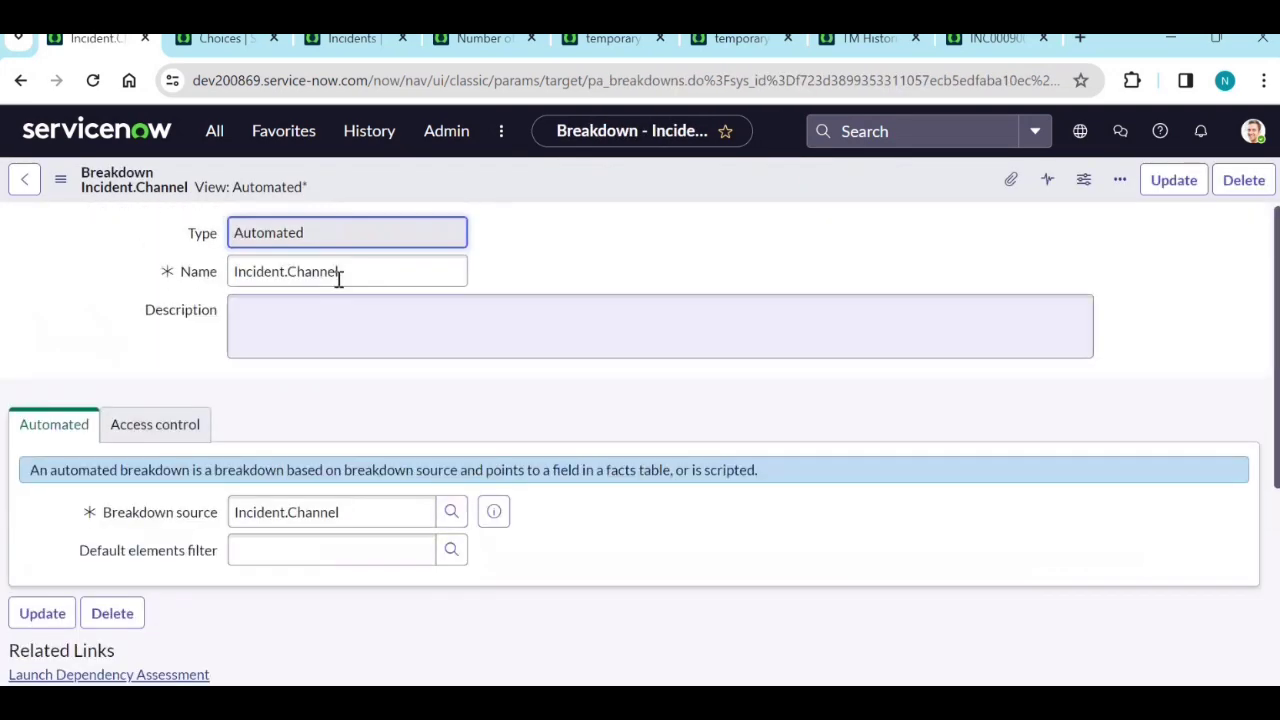
scroll(303, 443, down, 1)
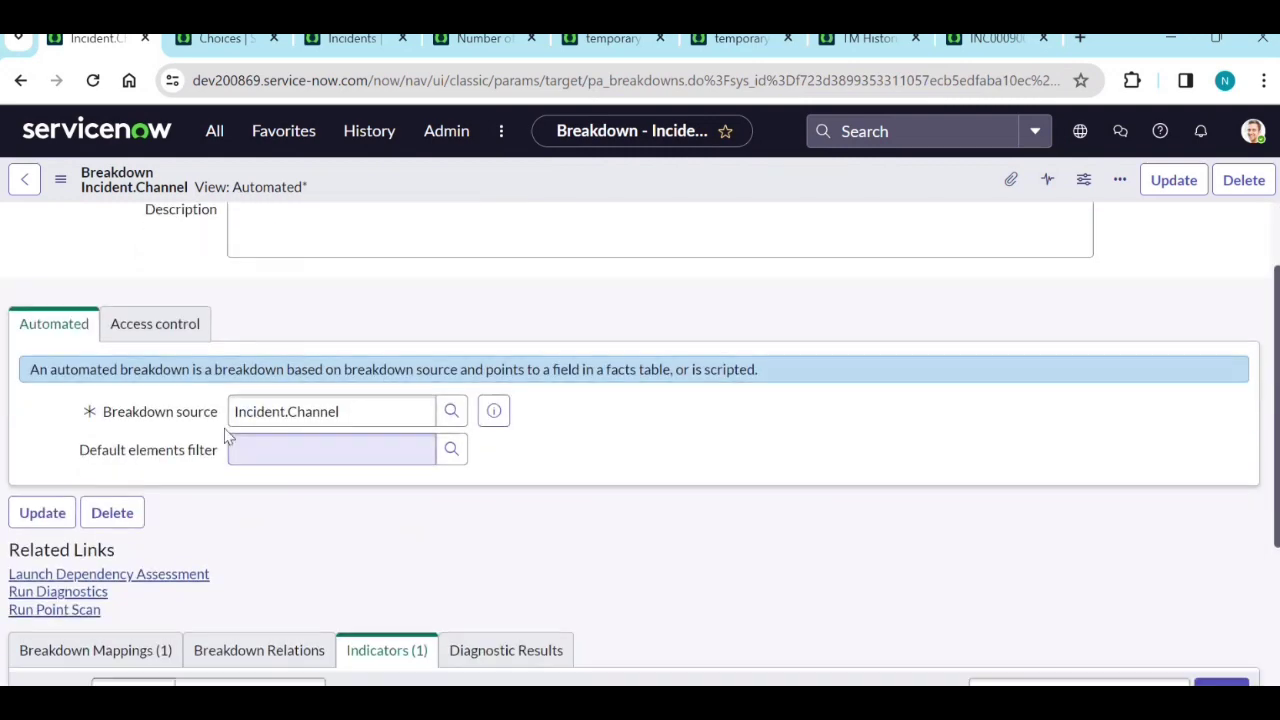
scroll(321, 434, down, 1)
scroll(330, 320, up, 2)
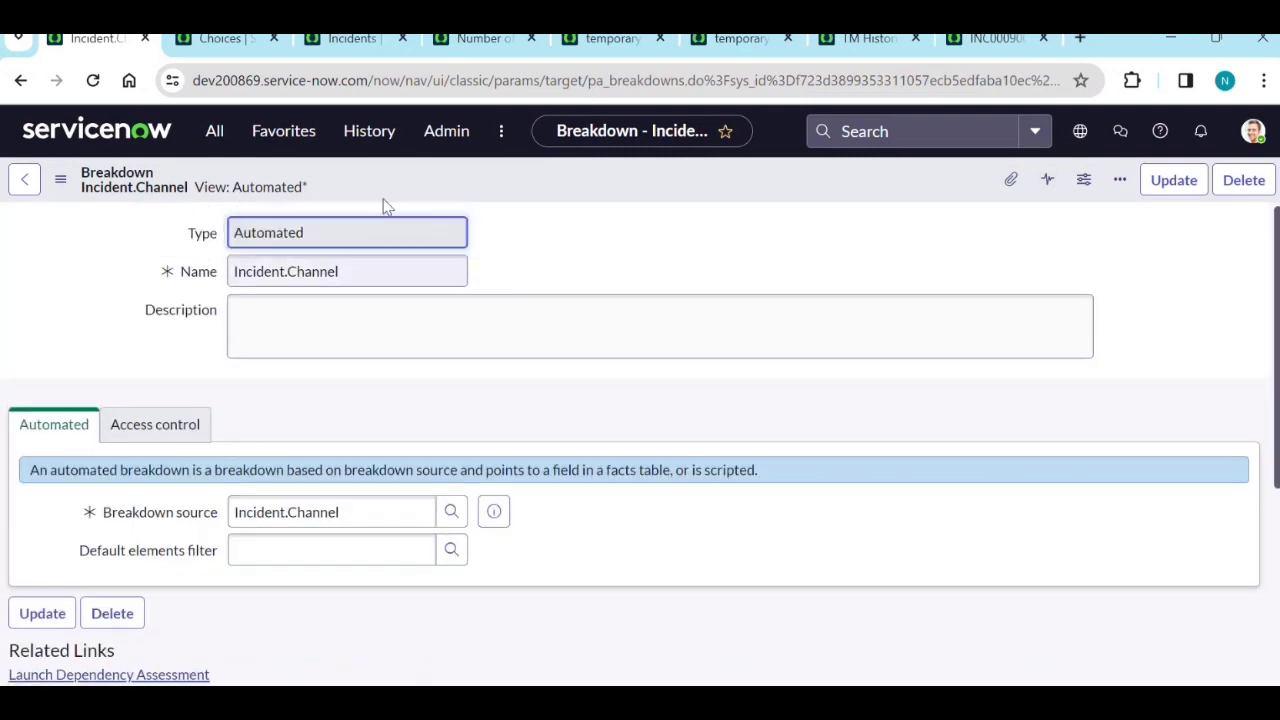
Step: Review the breakdown mappings and the linked indicators of the Incident.Channel breakdown
scroll(320, 308, down, 3)
click(88, 453)
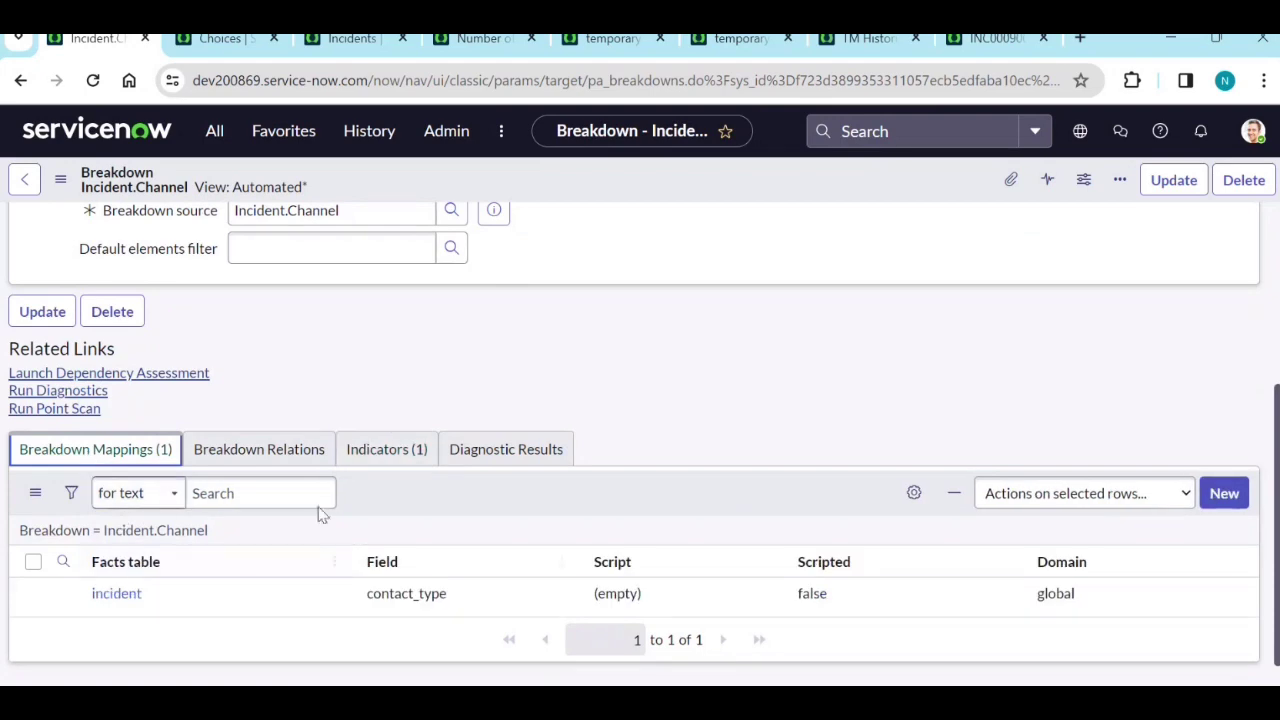
click(389, 450)
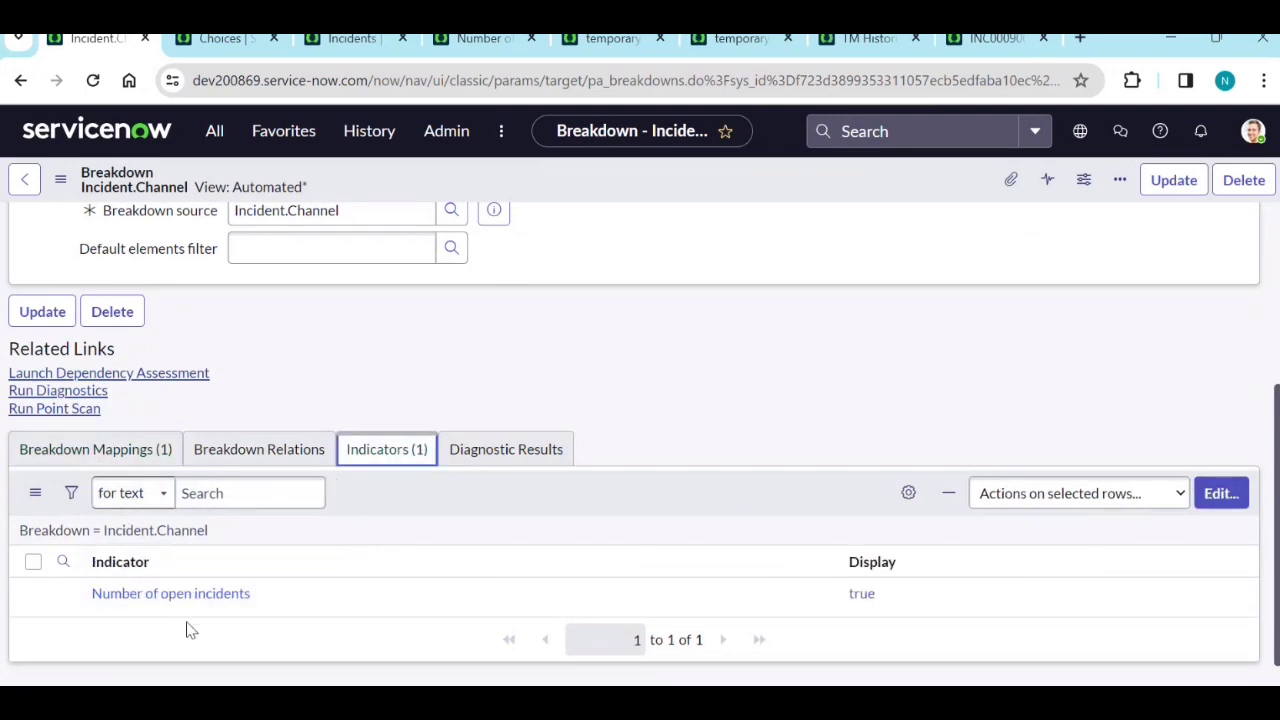
Step: Open the Analytics Hub for the Number of open incidents indicator and expand its Incident.Channel breakdown
click(352, 38)
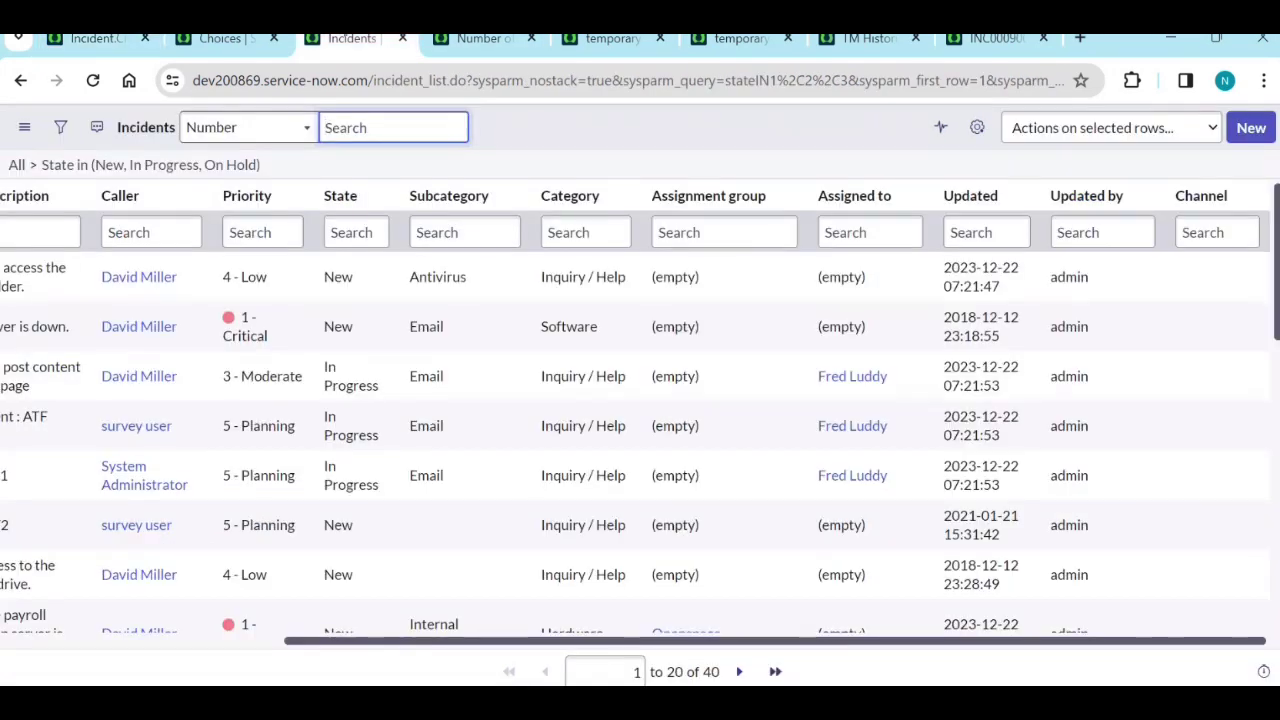
key(ctrl+Tab)
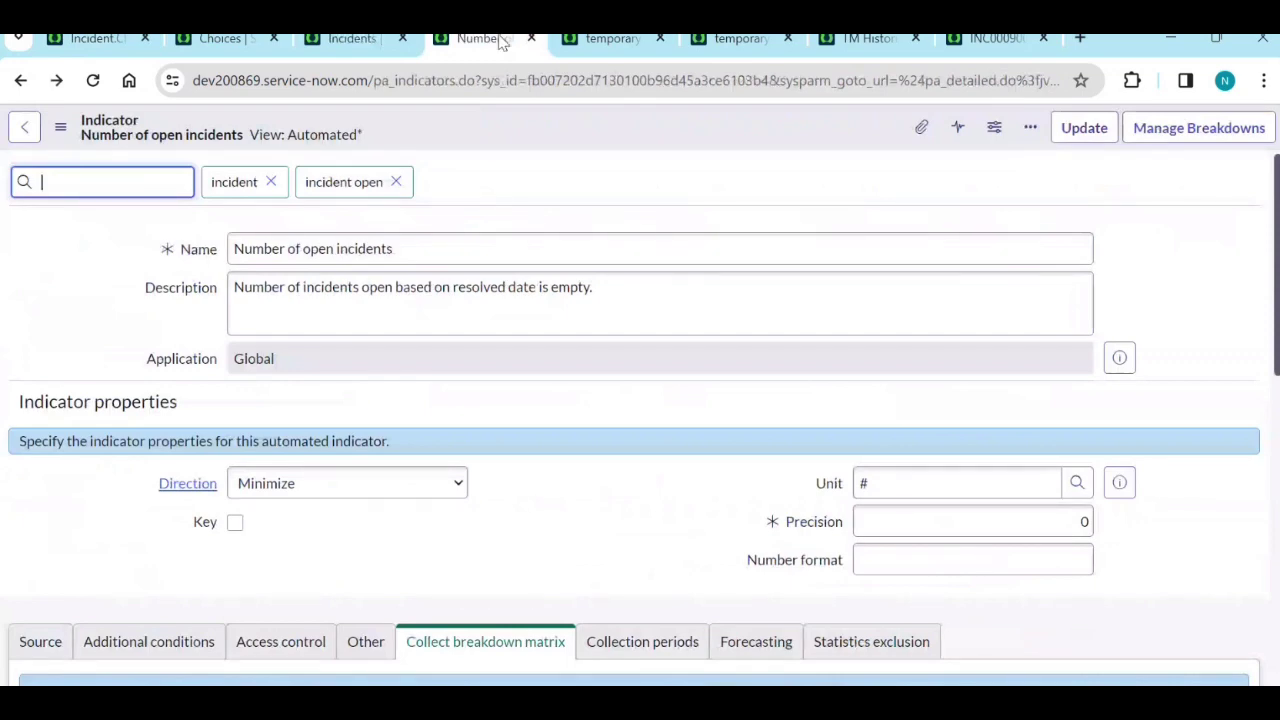
scroll(118, 572, down, 4)
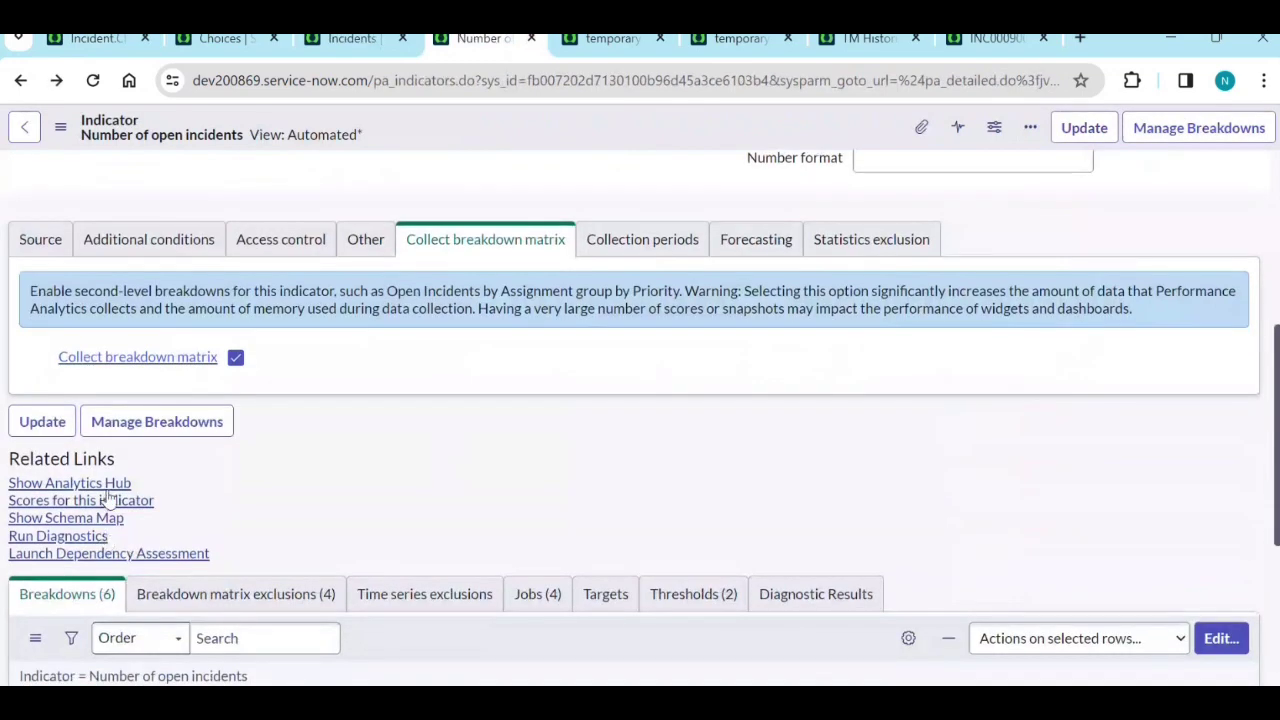
click(109, 485)
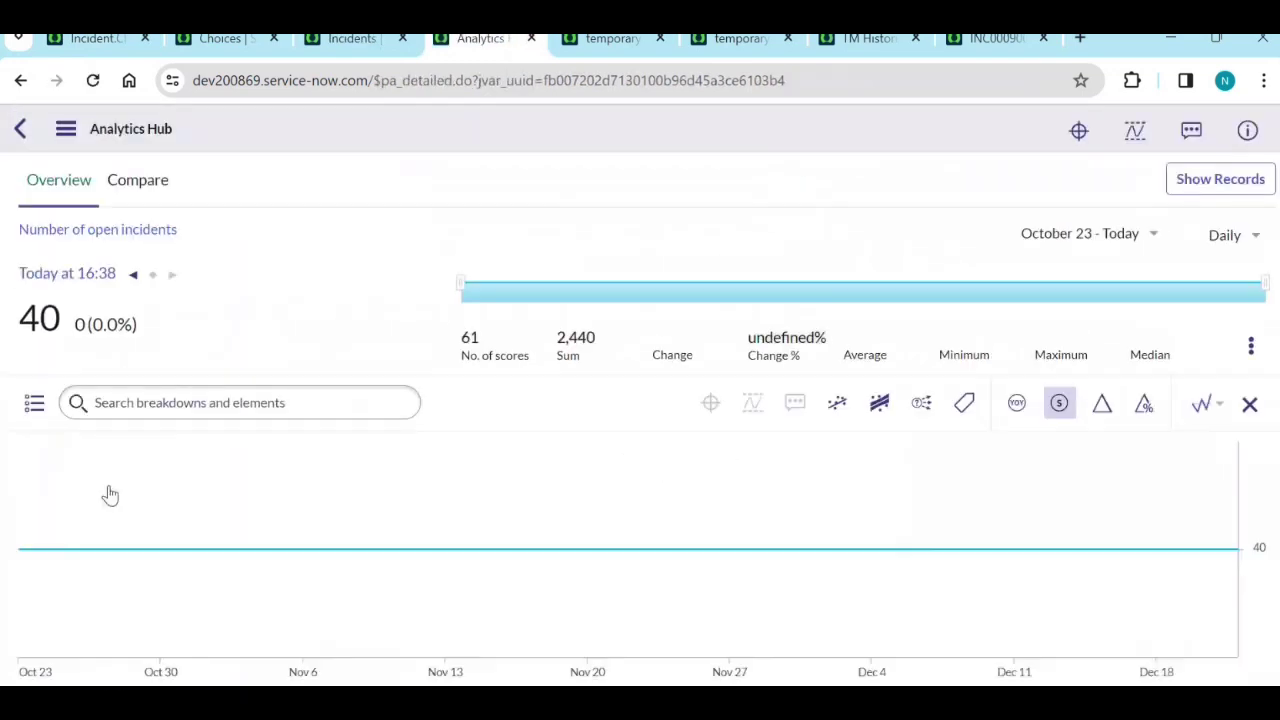
click(34, 403)
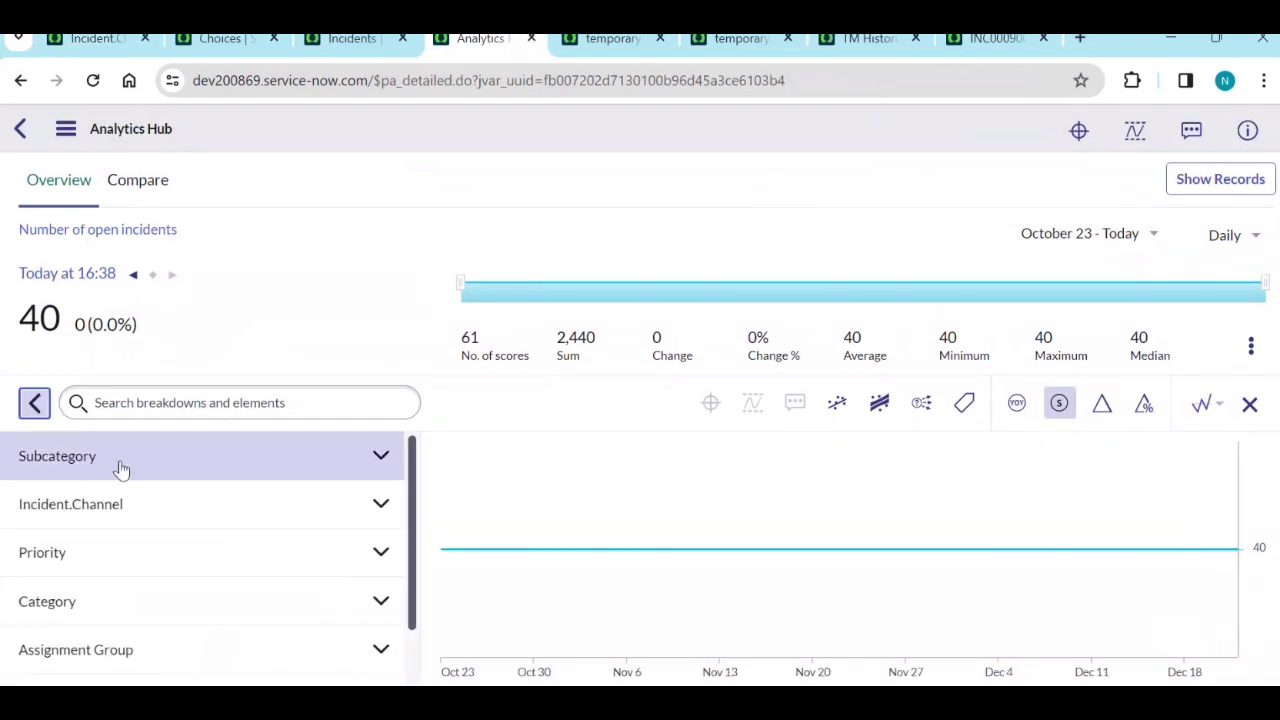
scroll(120, 487, down, 2)
scroll(120, 603, up, 2)
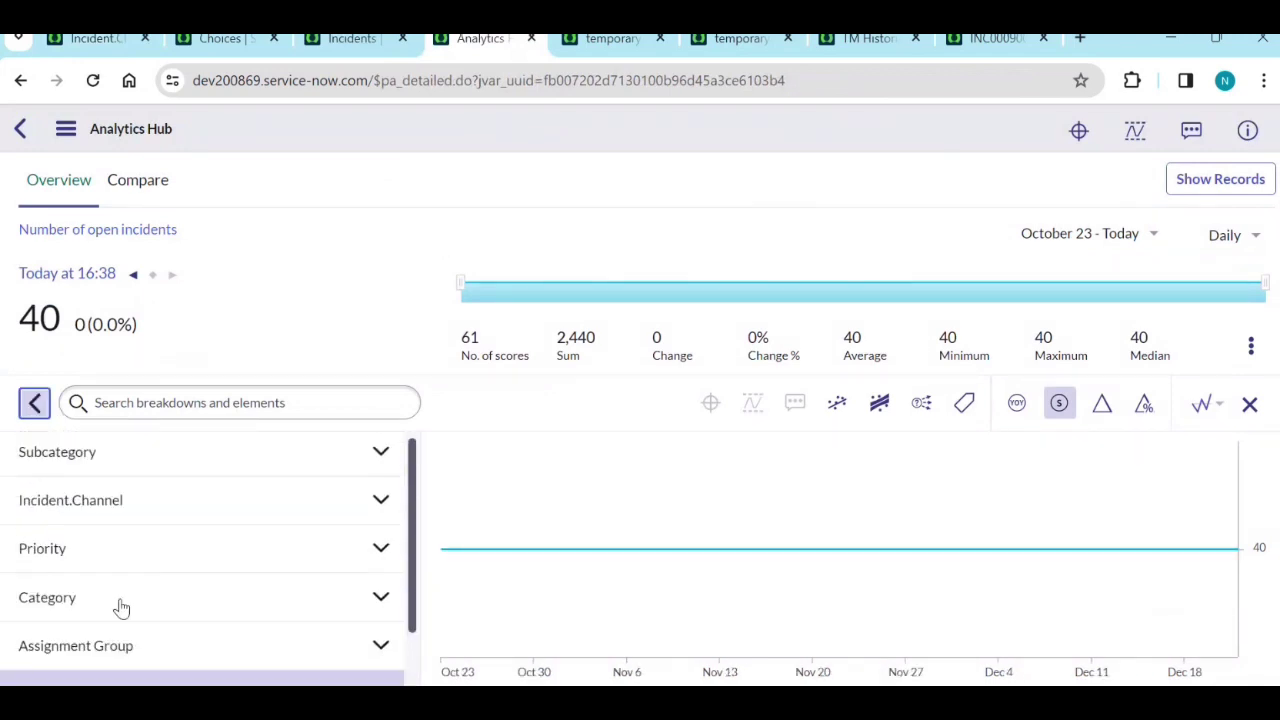
click(122, 513)
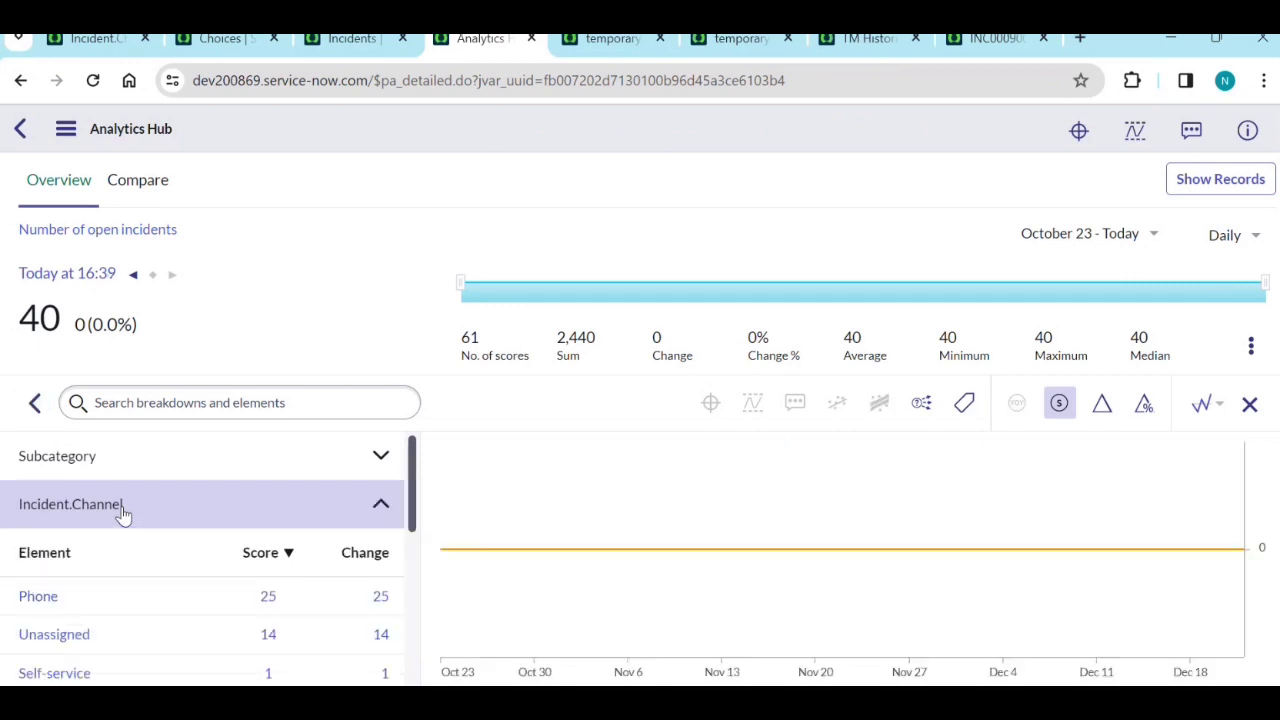
Step: Examine the scores of the Incident.Channel elements and the other listed breakdowns, and collapse Incident.Channel
scroll(218, 585, down, 2)
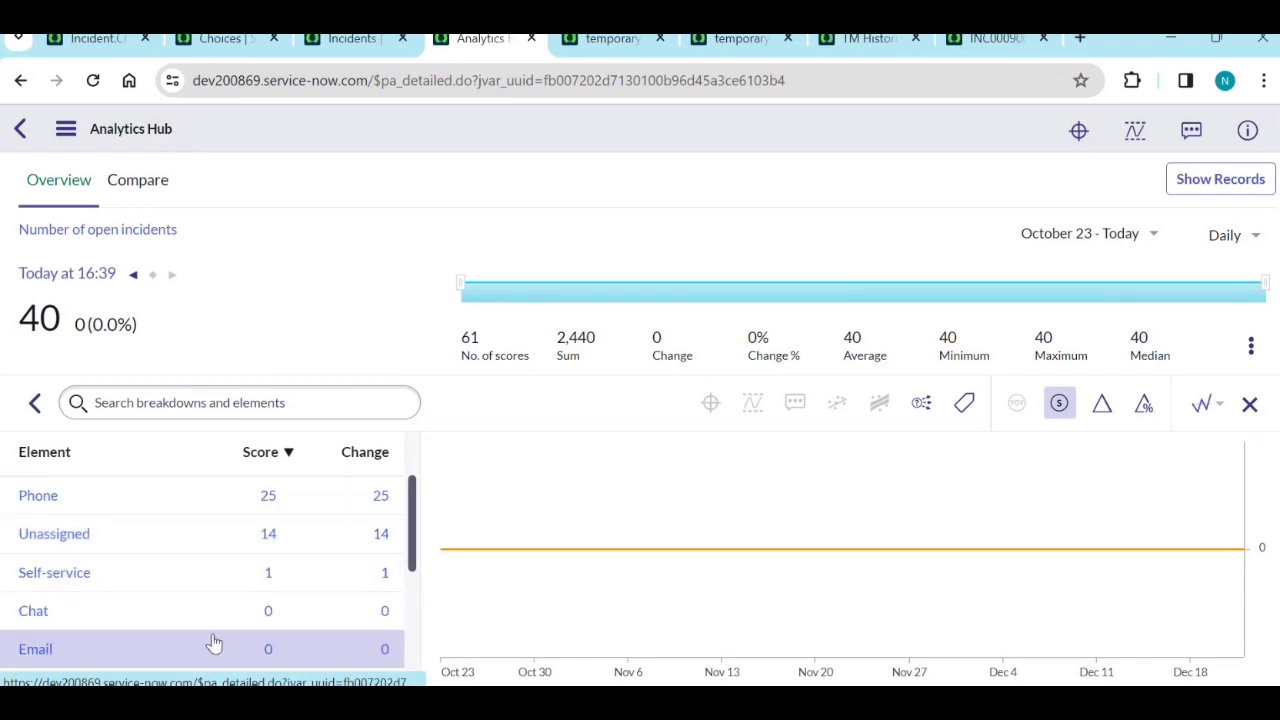
scroll(146, 652, down, 2)
scroll(181, 612, down, 2)
scroll(234, 502, up, 4)
scroll(236, 502, up, 2)
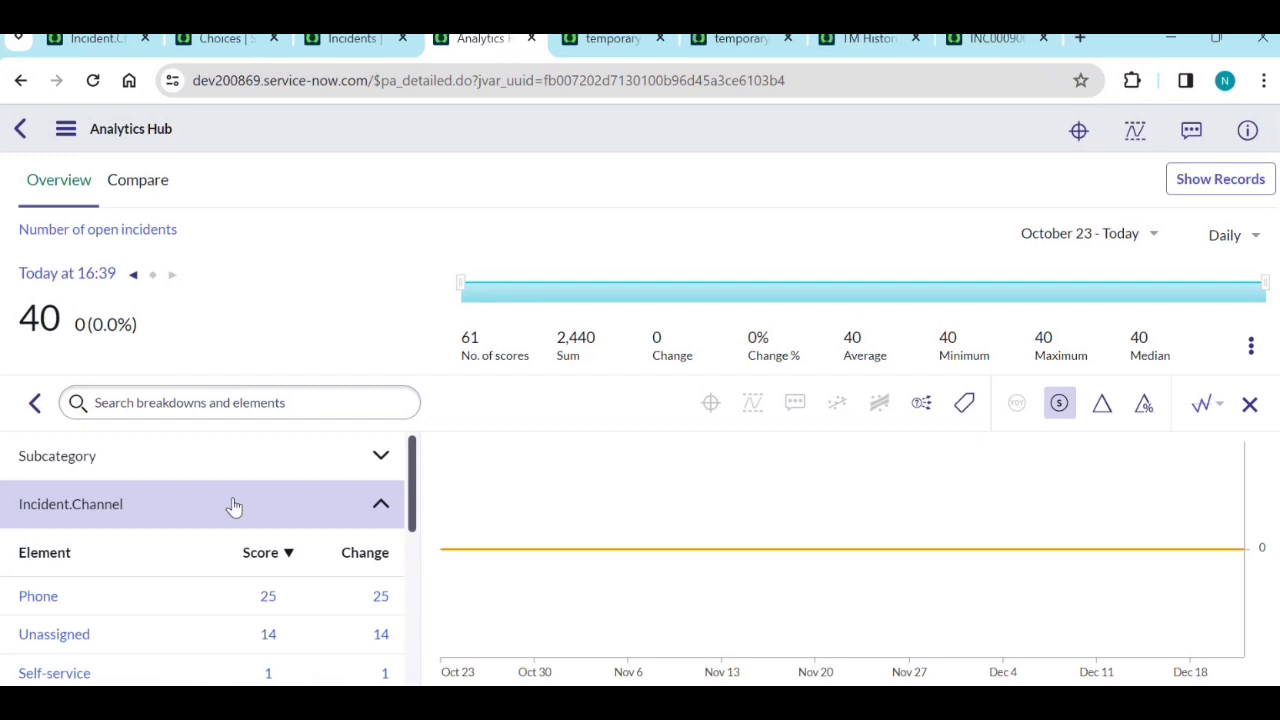
scroll(197, 526, down, 6)
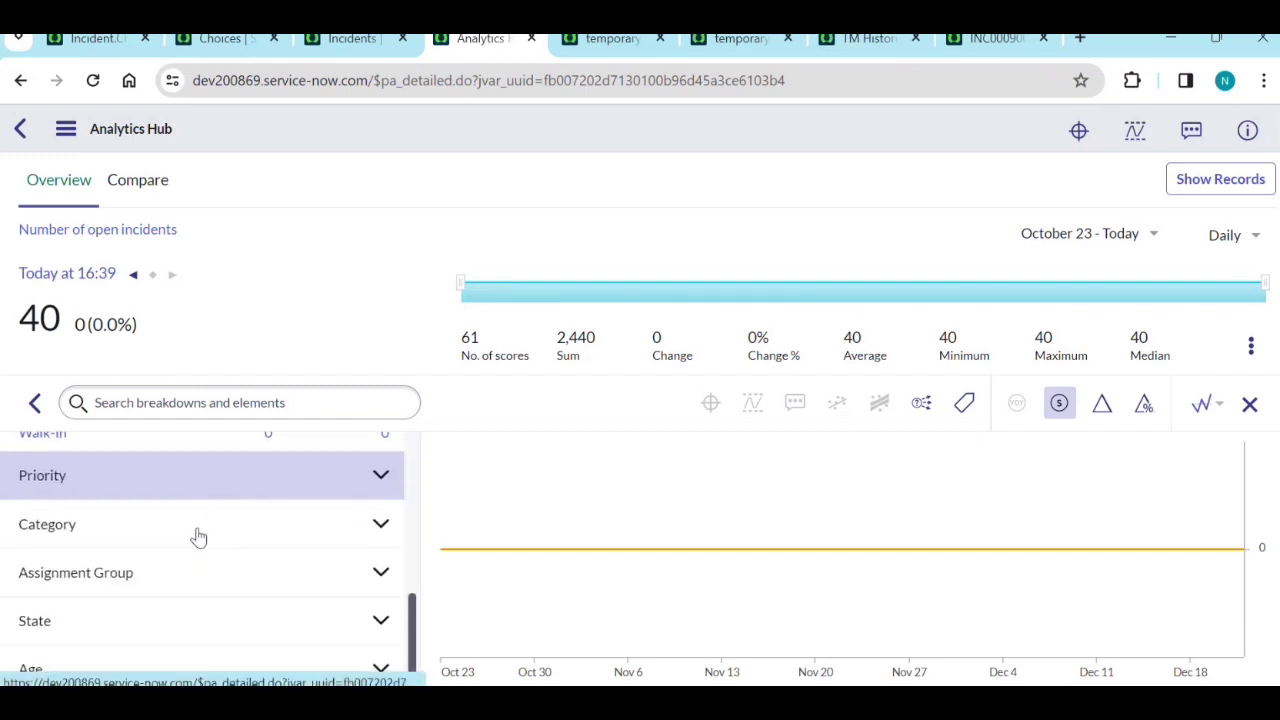
scroll(197, 560, up, 6)
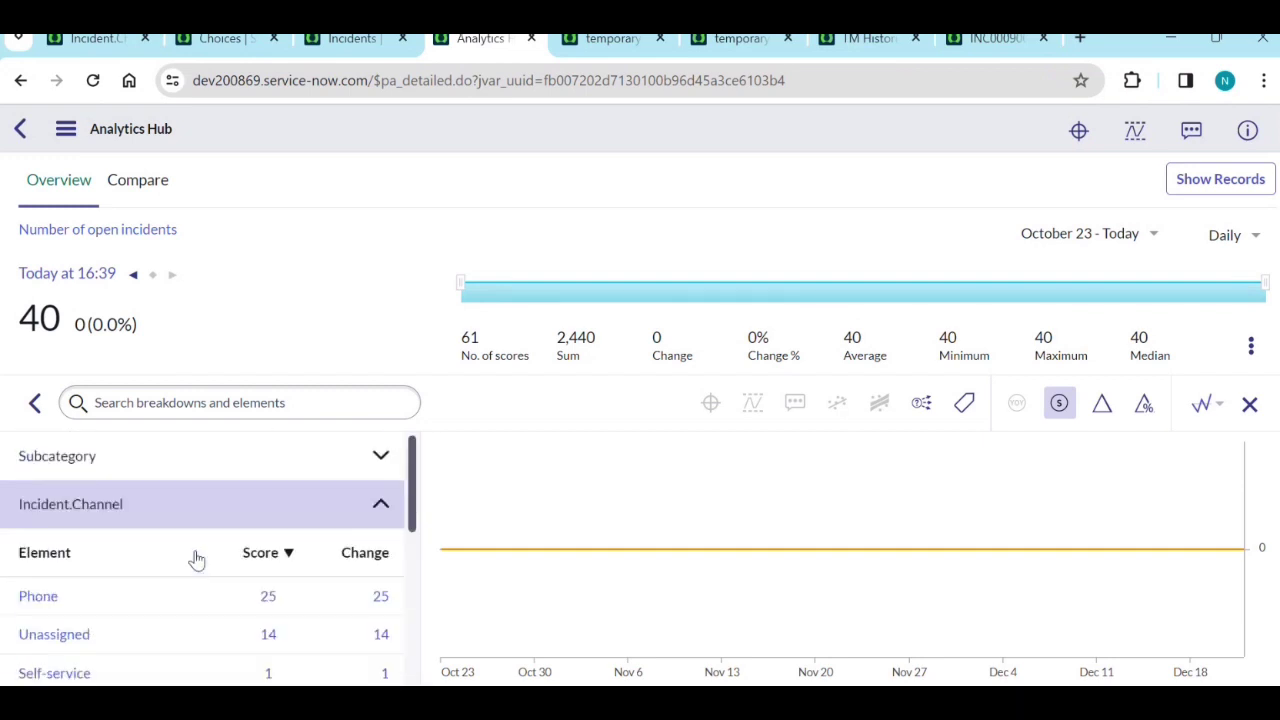
click(381, 505)
Step: Filter the automated breakdowns list by the name *urgency and open the Urgency breakdown record
click(97, 38)
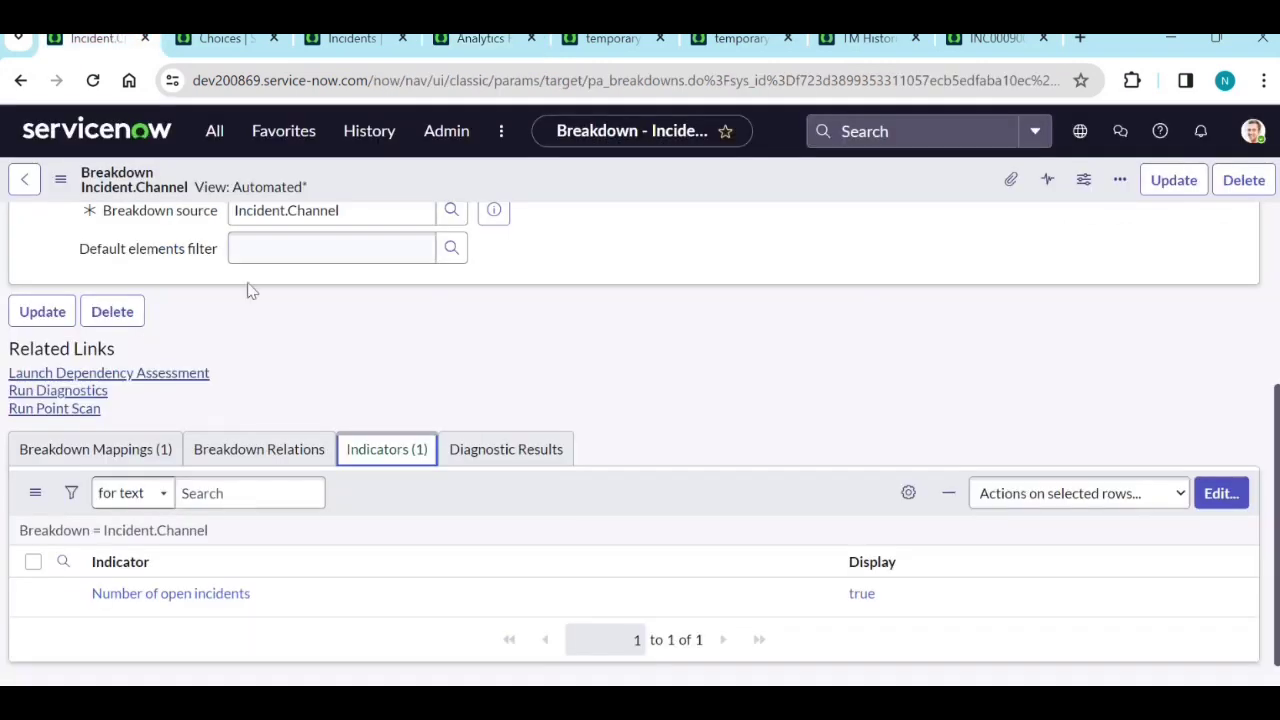
scroll(255, 297, up, 3)
click(210, 130)
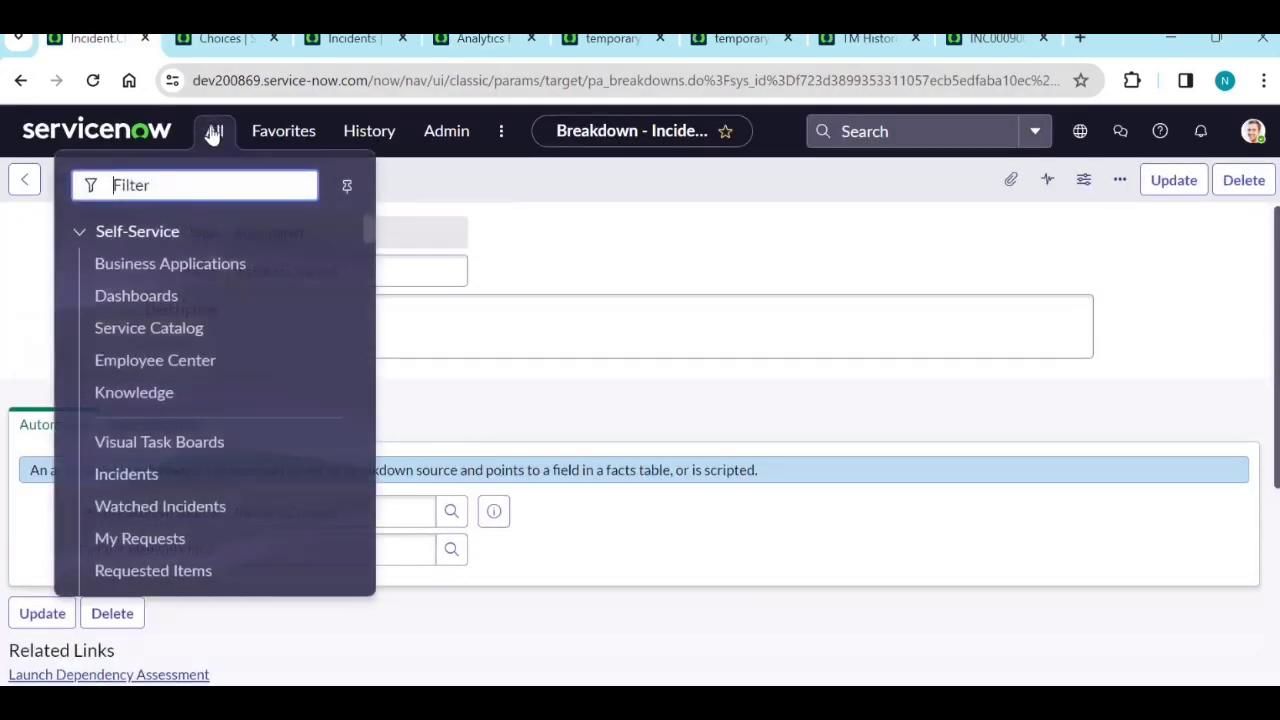
text(break)
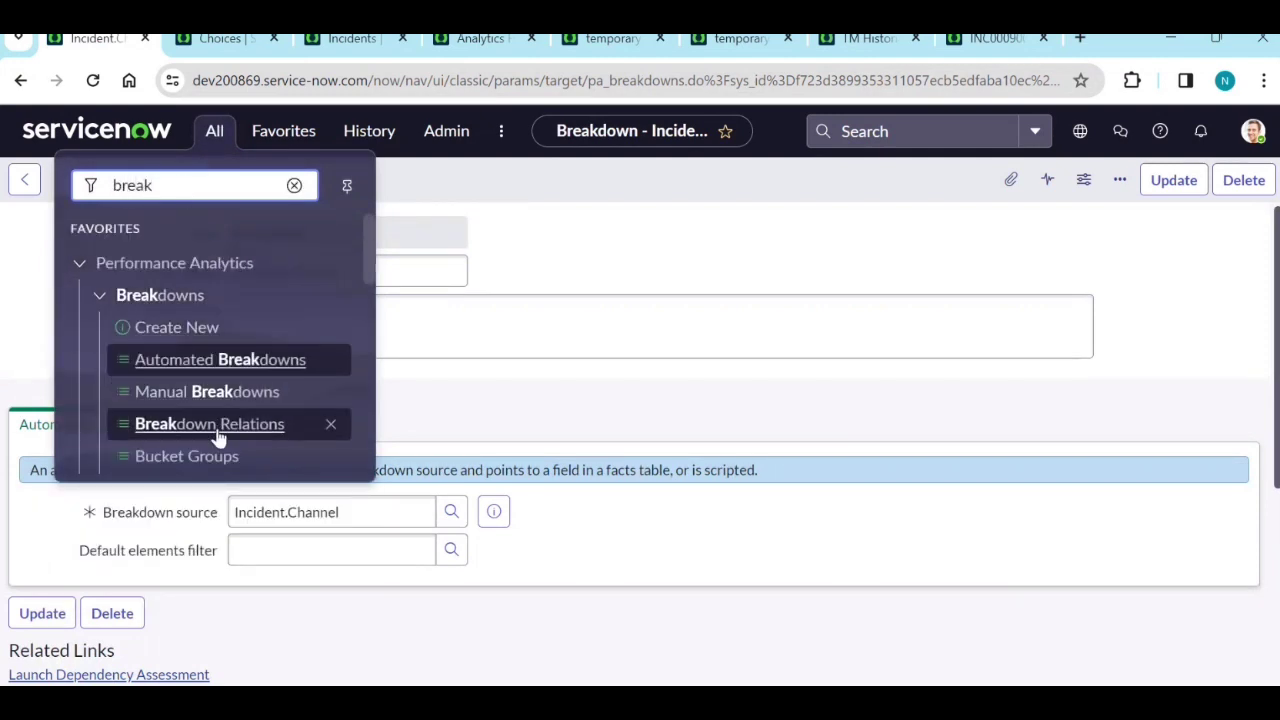
click(211, 368)
click(180, 286)
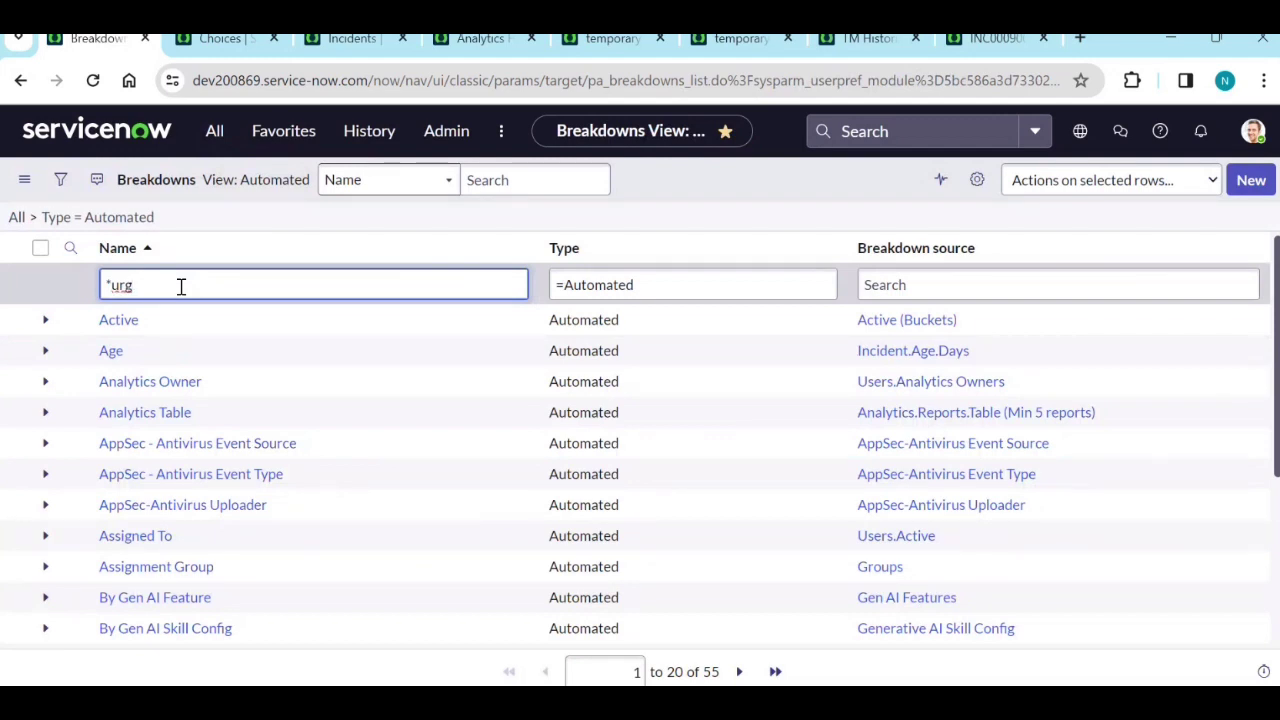
key(Return)
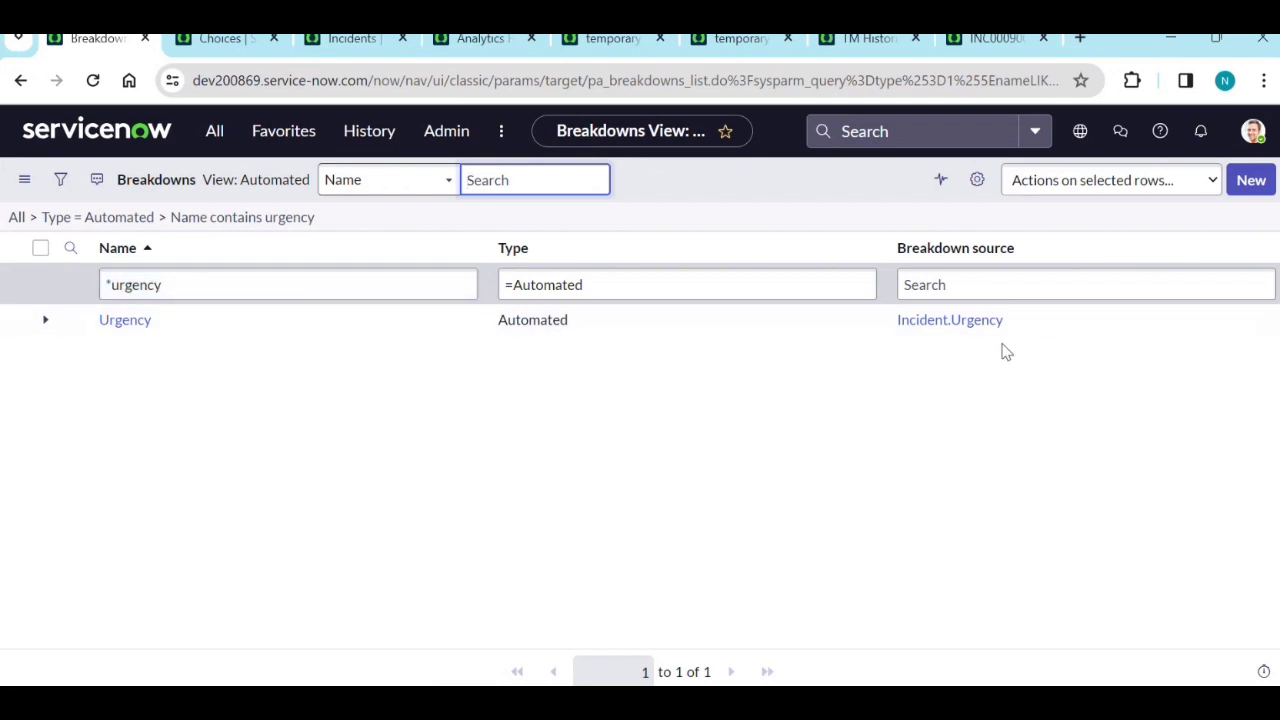
click(127, 324)
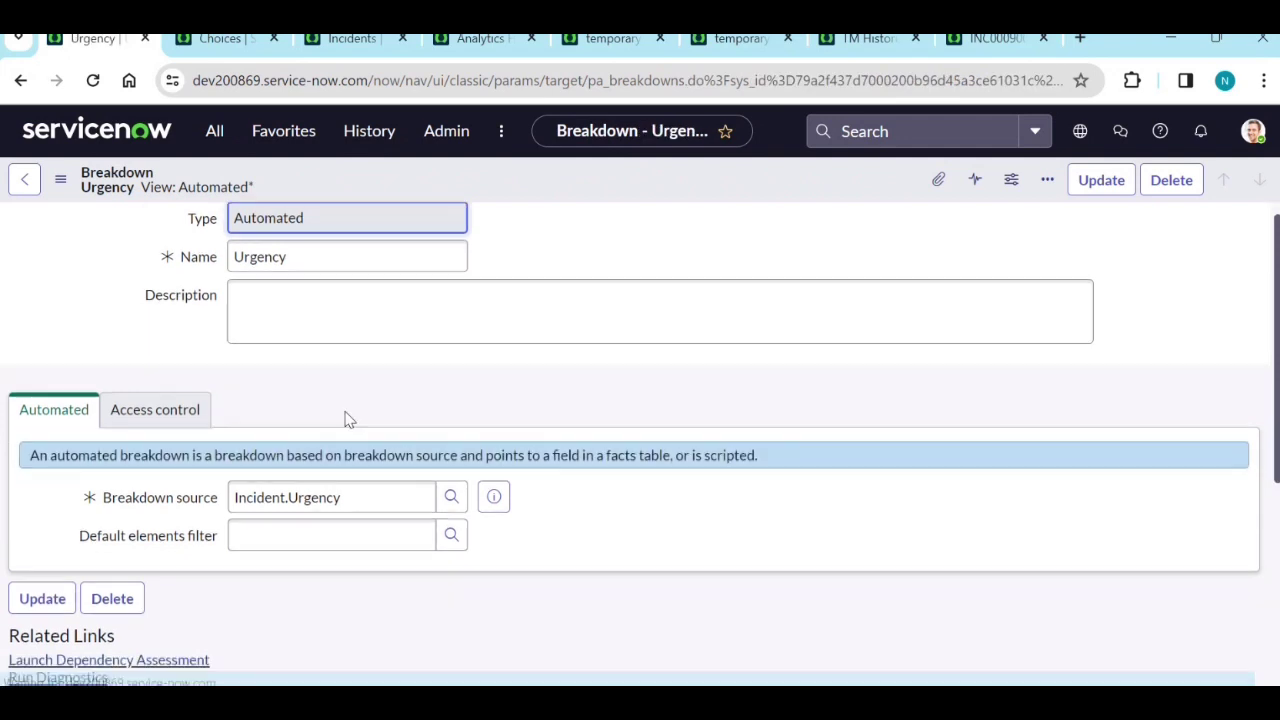
Step: Review the breakdown mappings and the indicators list of the Urgency breakdown
scroll(345, 425, down, 3)
click(140, 412)
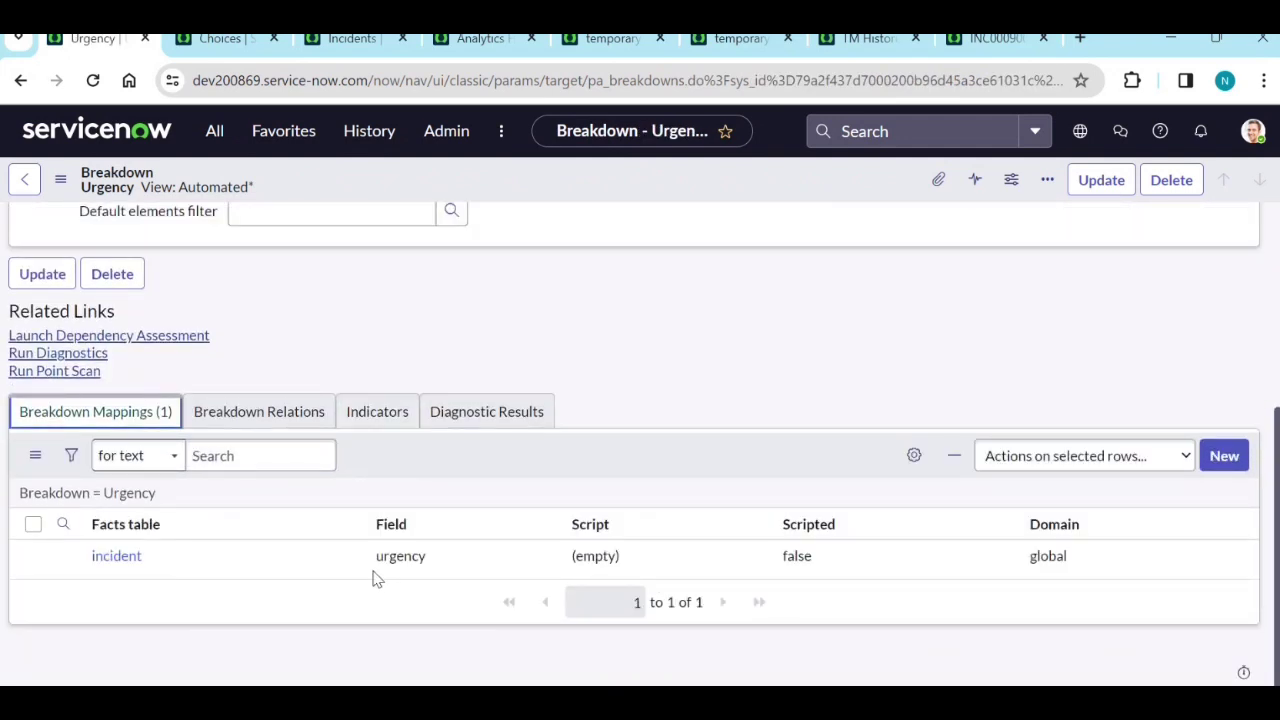
click(371, 412)
click(82, 411)
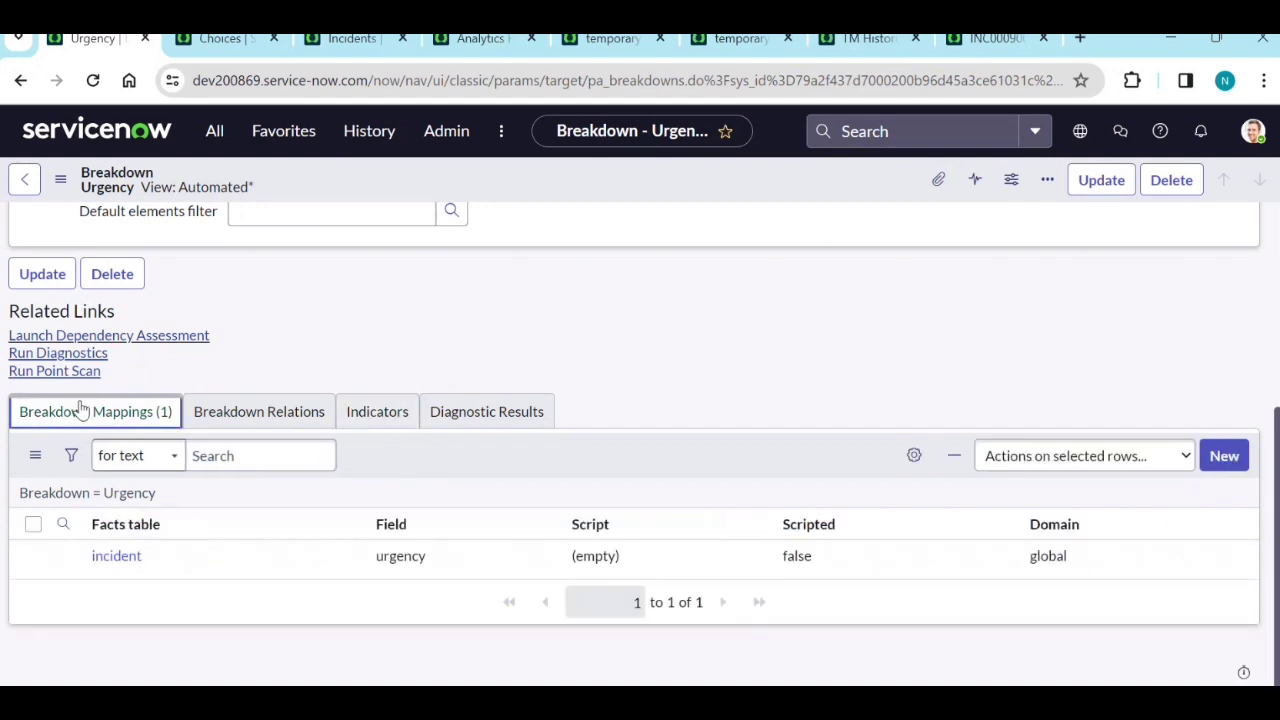
Step: Delete the incident facts table mapping from the Urgency breakdown and check its indicators list
click(34, 557)
click(1128, 462)
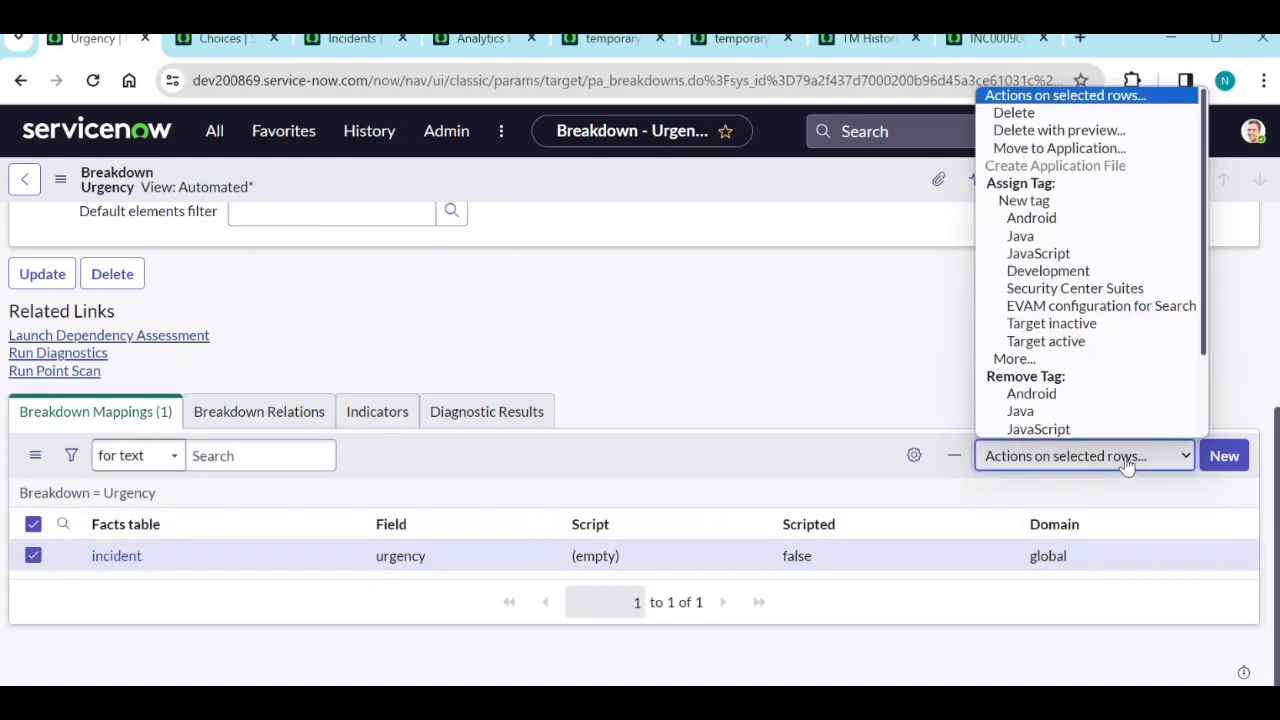
click(1014, 112)
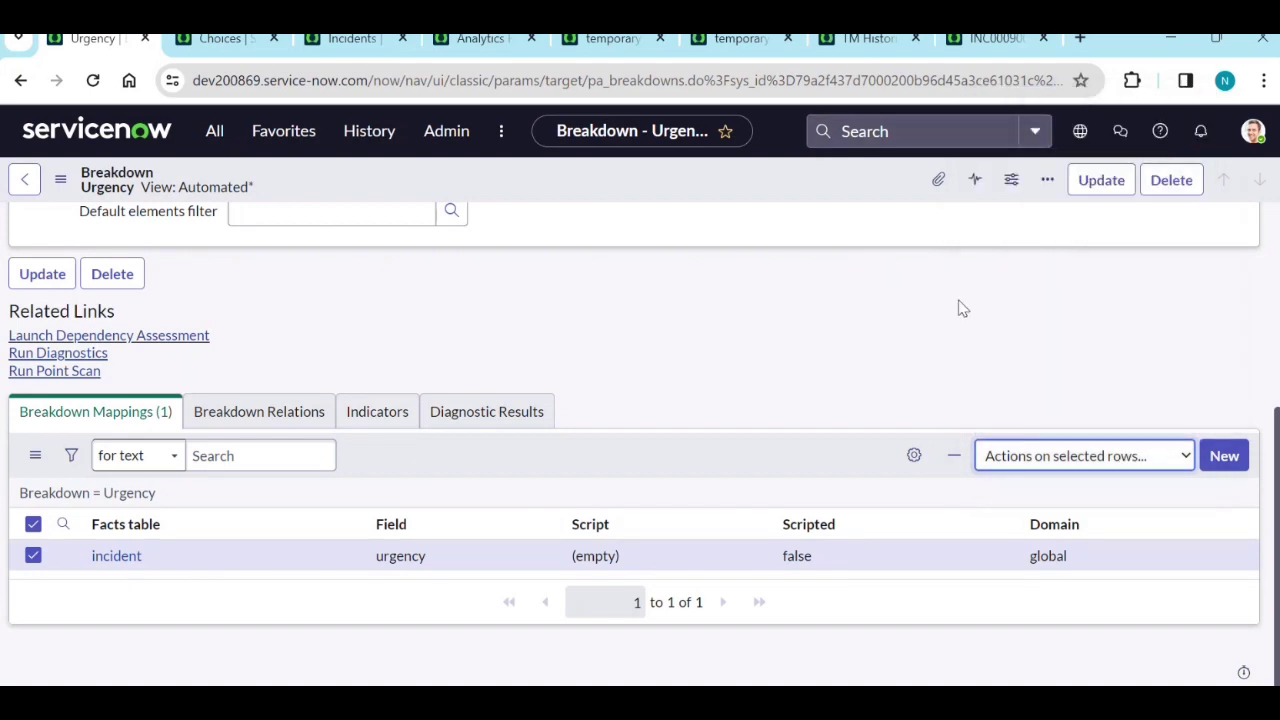
click(752, 300)
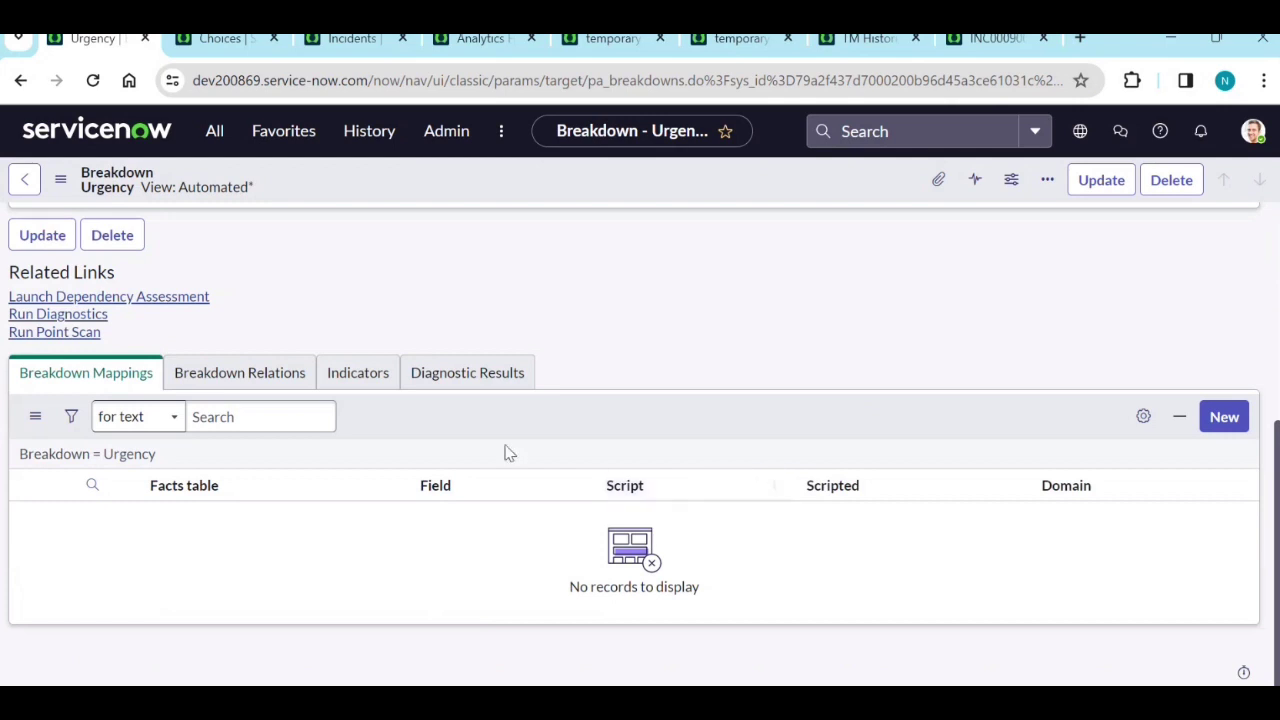
click(372, 384)
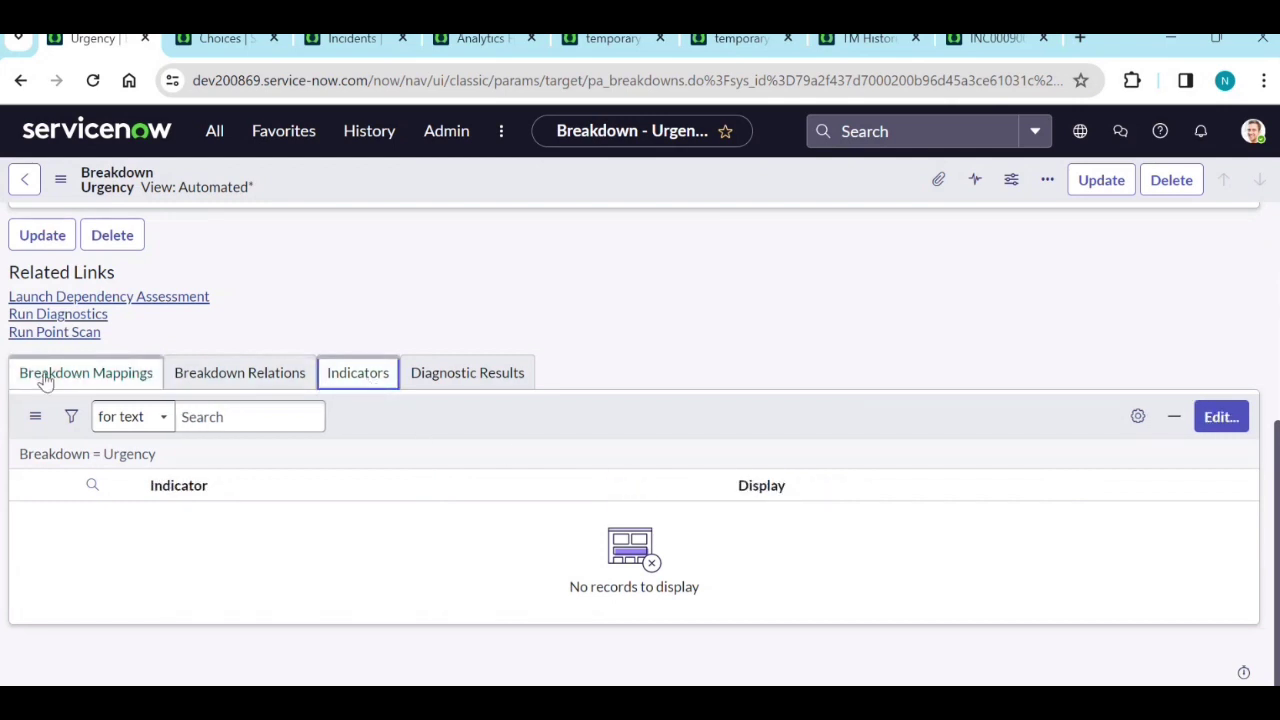
Step: Edit the Number of open incidents indicator from its Analytics Hub page and open its breakdown management
click(372, 38)
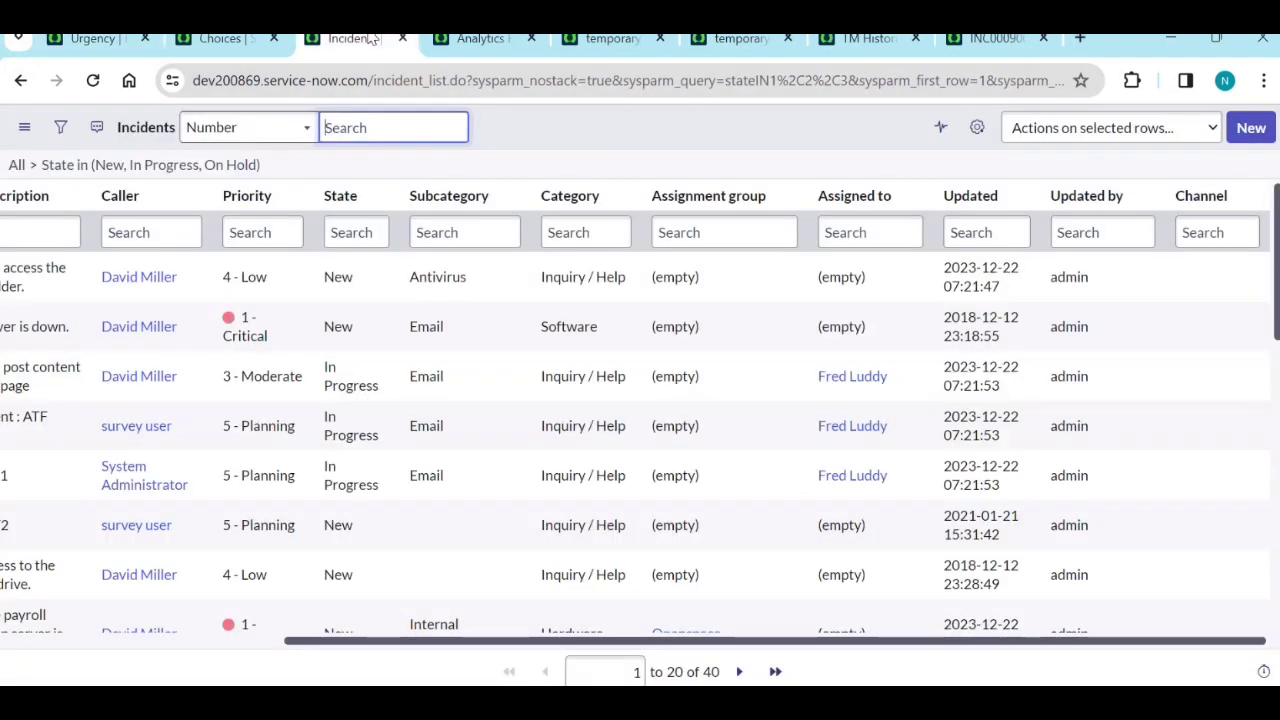
click(480, 38)
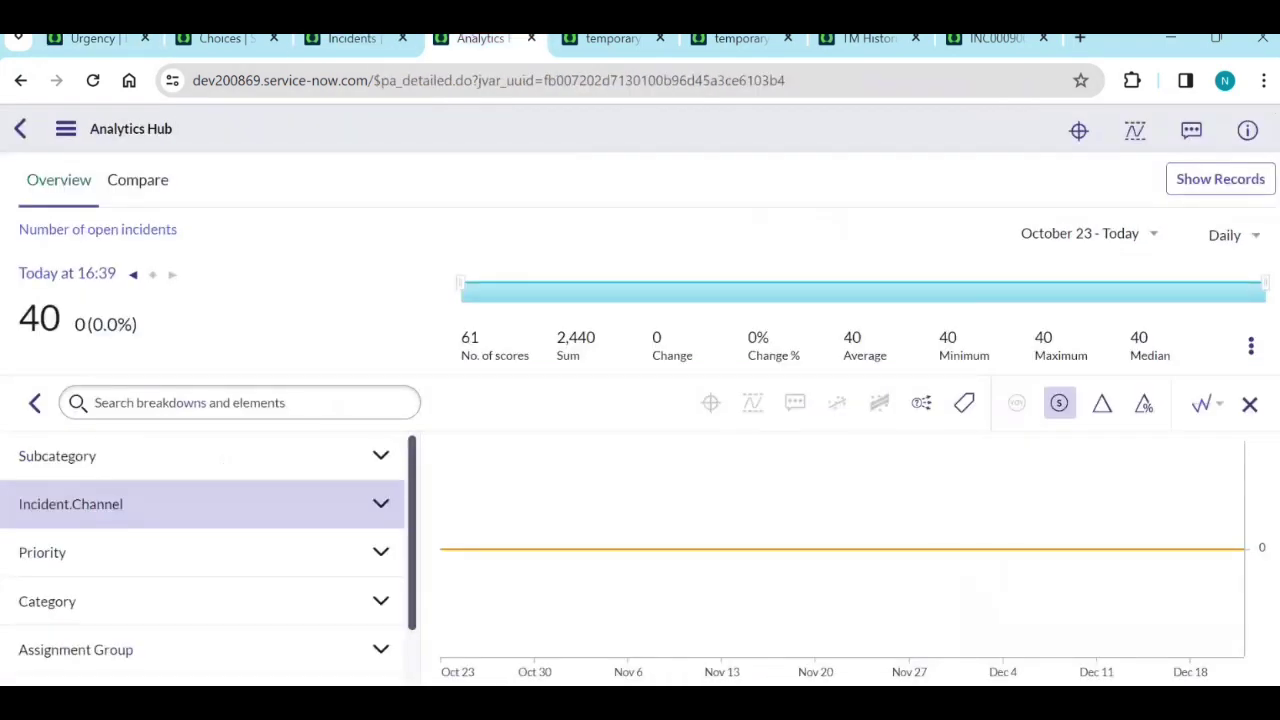
click(68, 130)
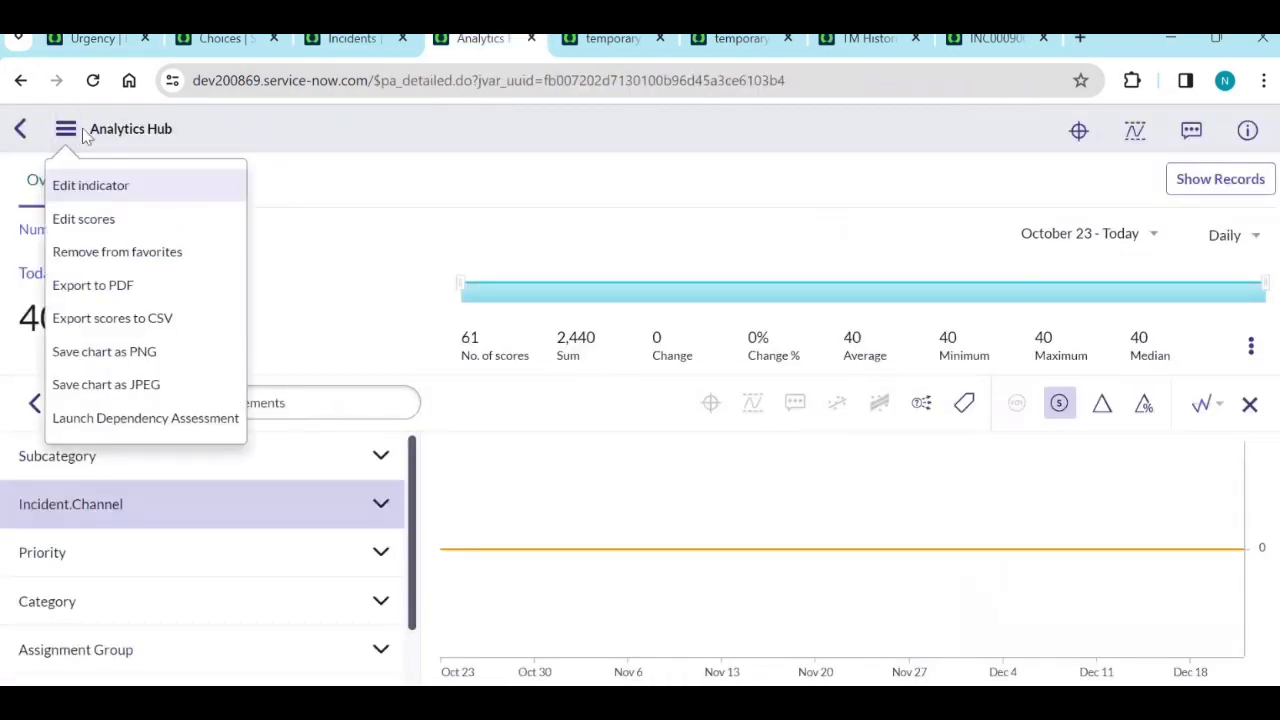
click(90, 186)
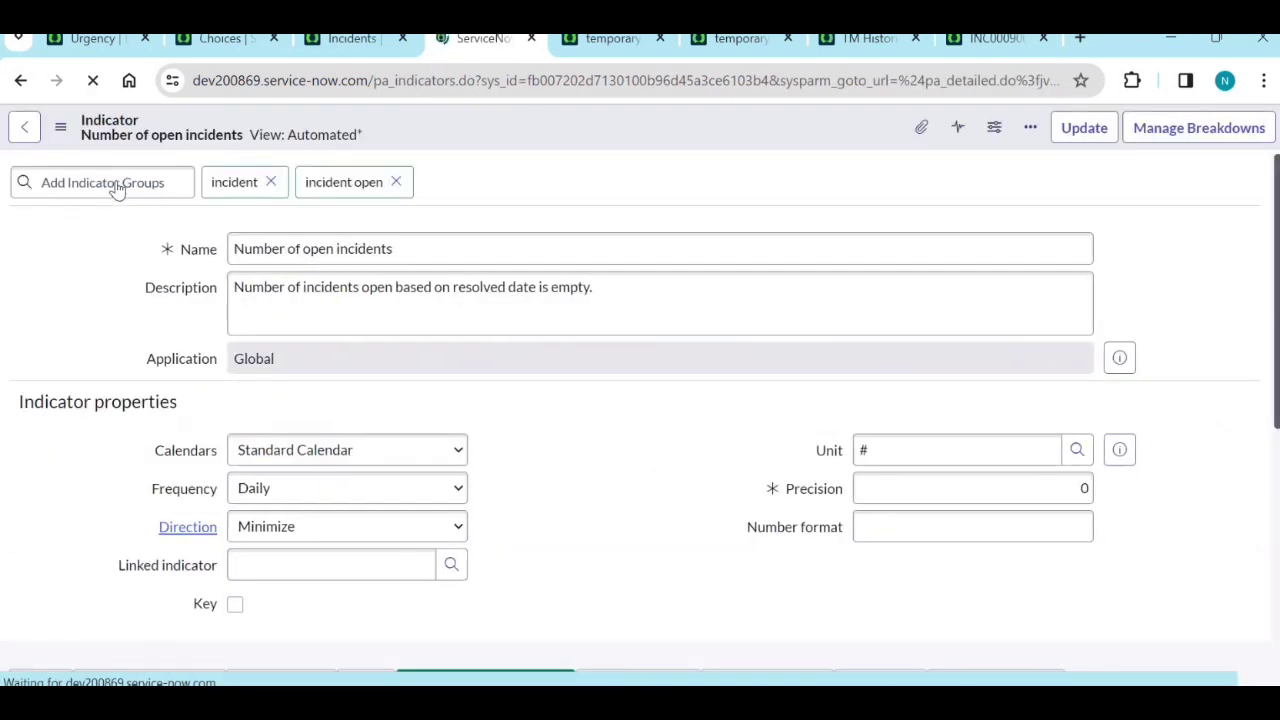
click(1228, 129)
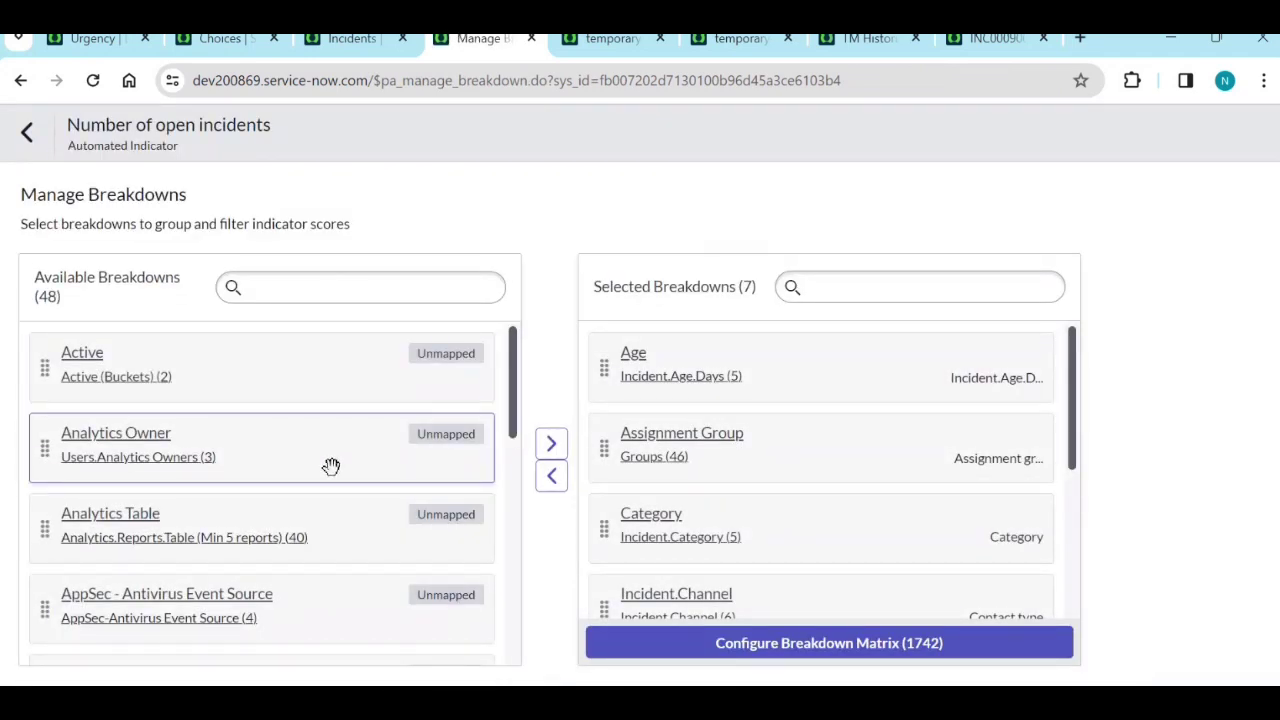
Step: Filter the available breakdowns by urgen and add the Urgency breakdown to the Number of open incidents indicator
click(296, 289)
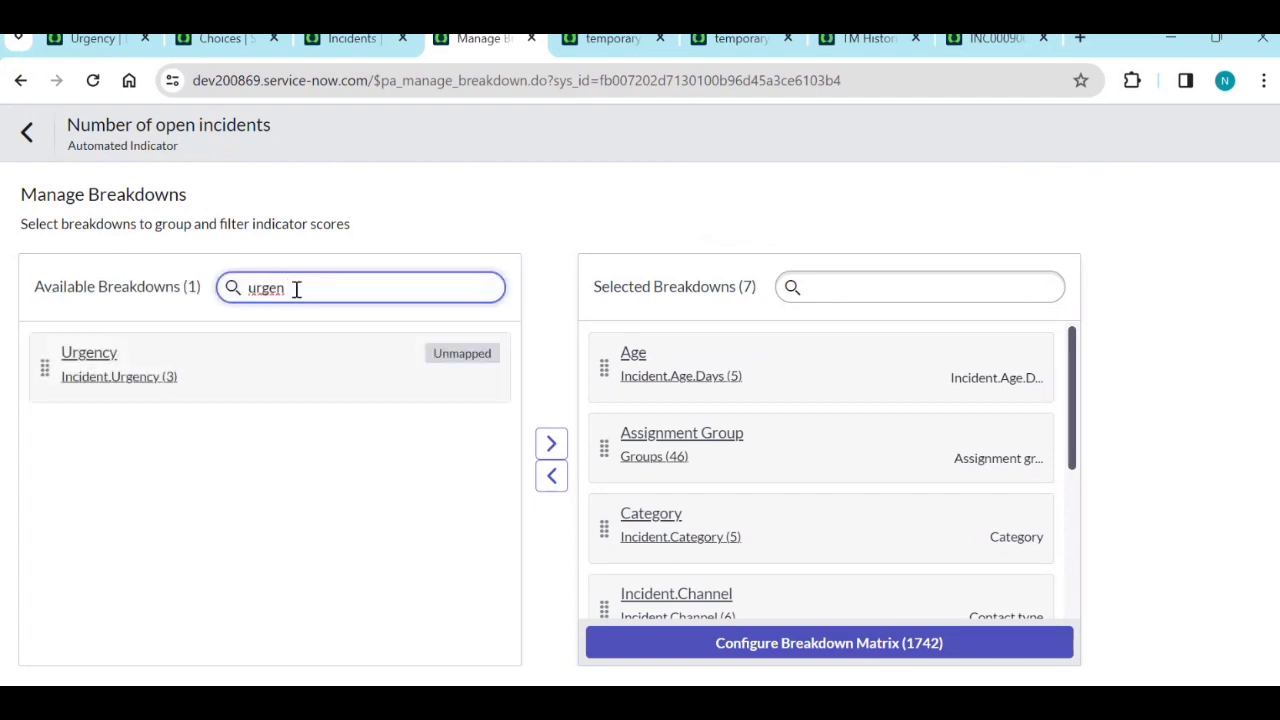
click(411, 369)
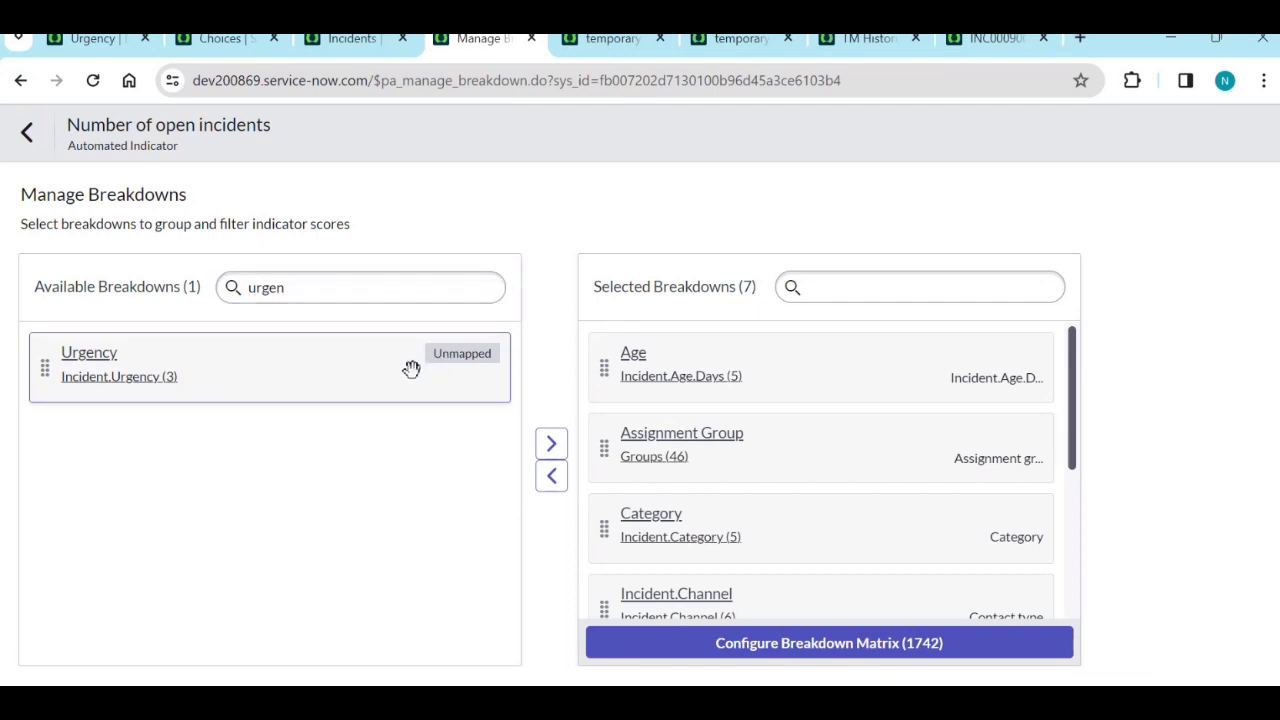
click(550, 445)
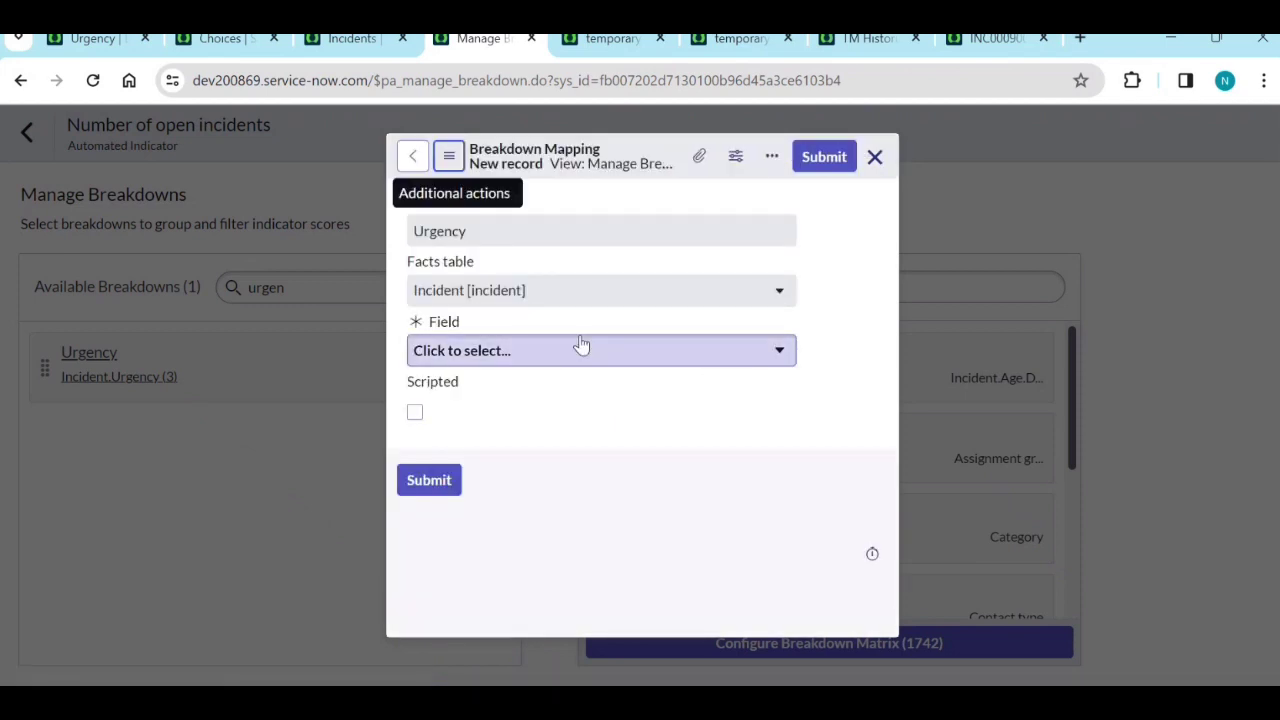
Step: Map the Urgency breakdown to the Incident table's Urgency field, submit the mapping, and check the selected breakdowns
click(581, 350)
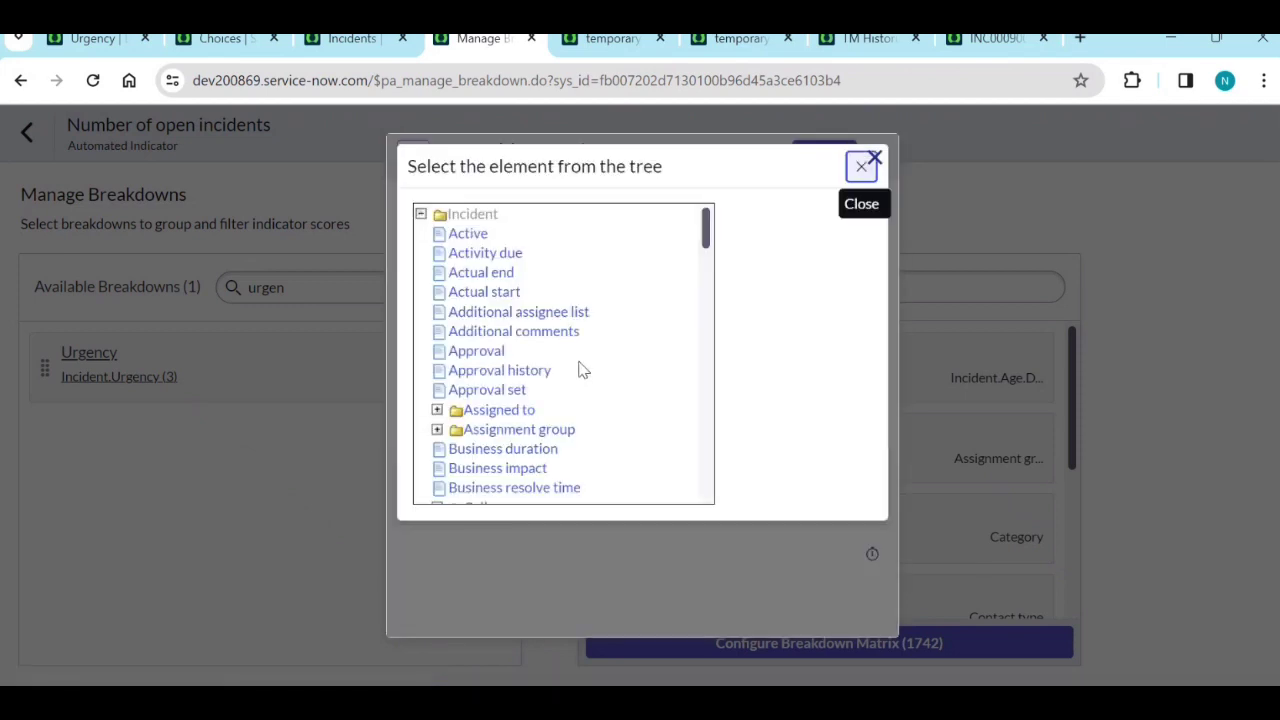
scroll(586, 370, down, 1)
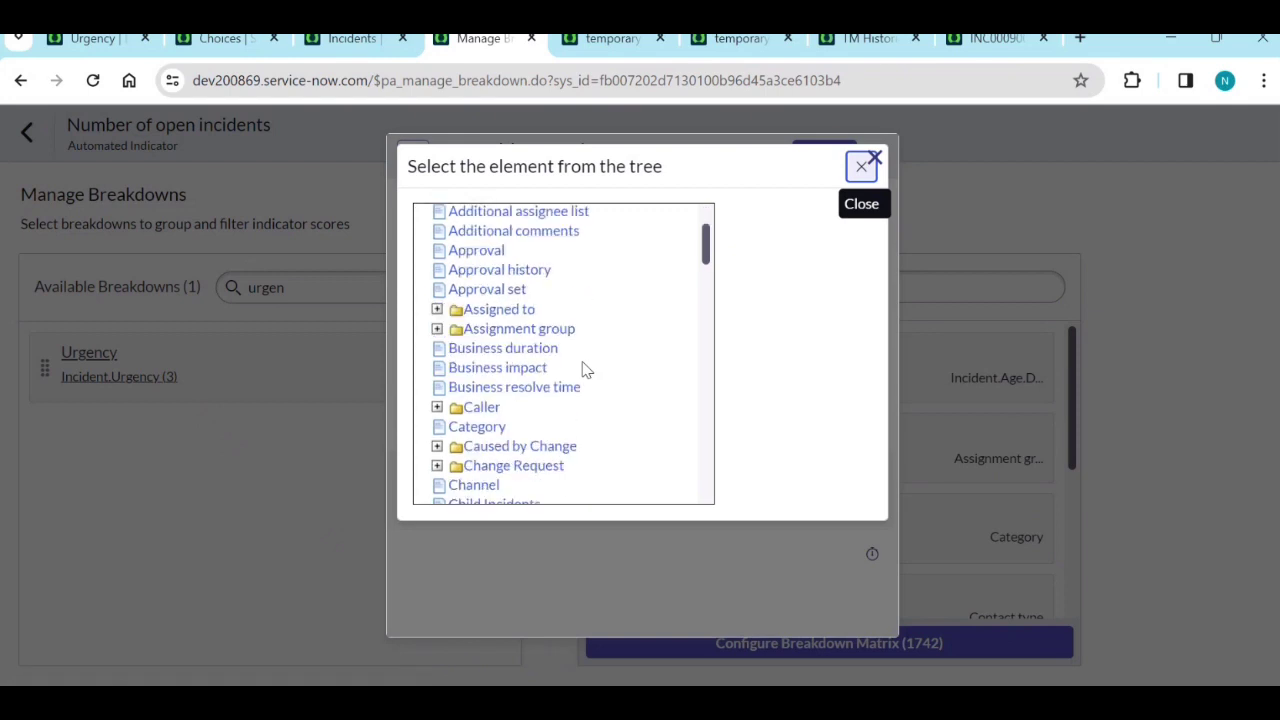
scroll(586, 370, down, 2)
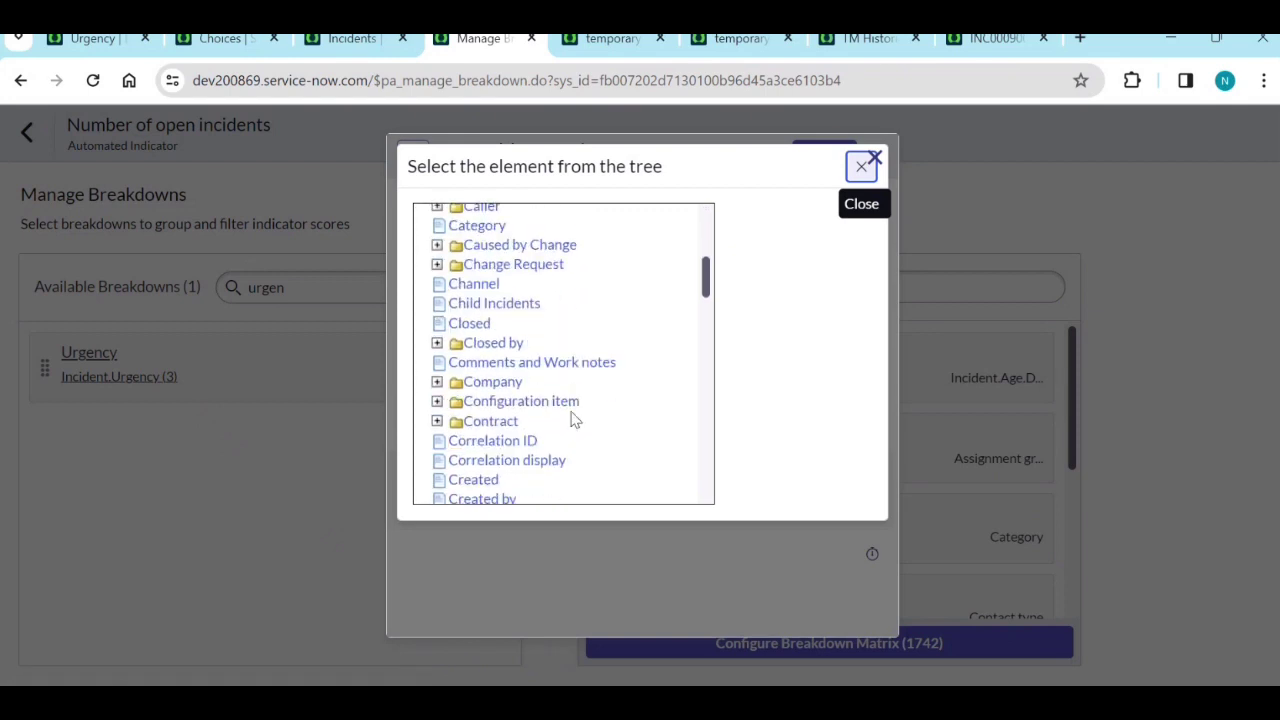
scroll(575, 420, down, 7)
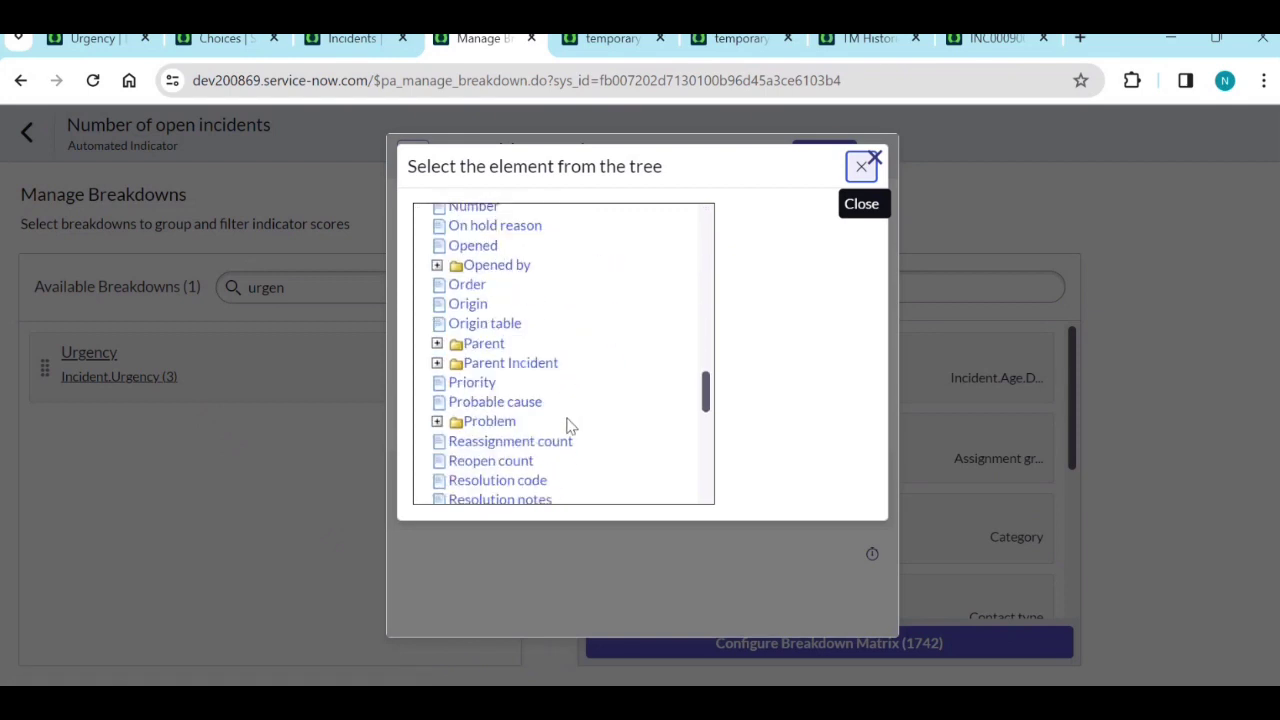
scroll(570, 440, down, 1)
scroll(560, 453, down, 3)
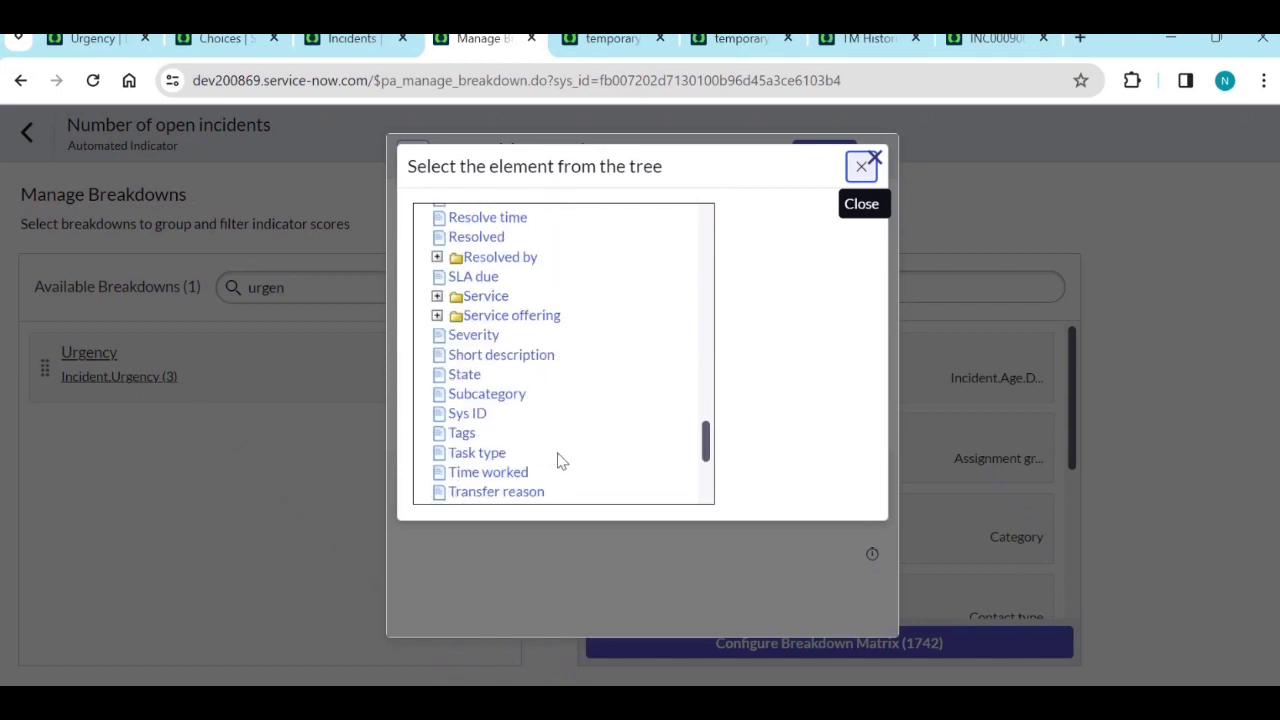
scroll(492, 440, down, 1)
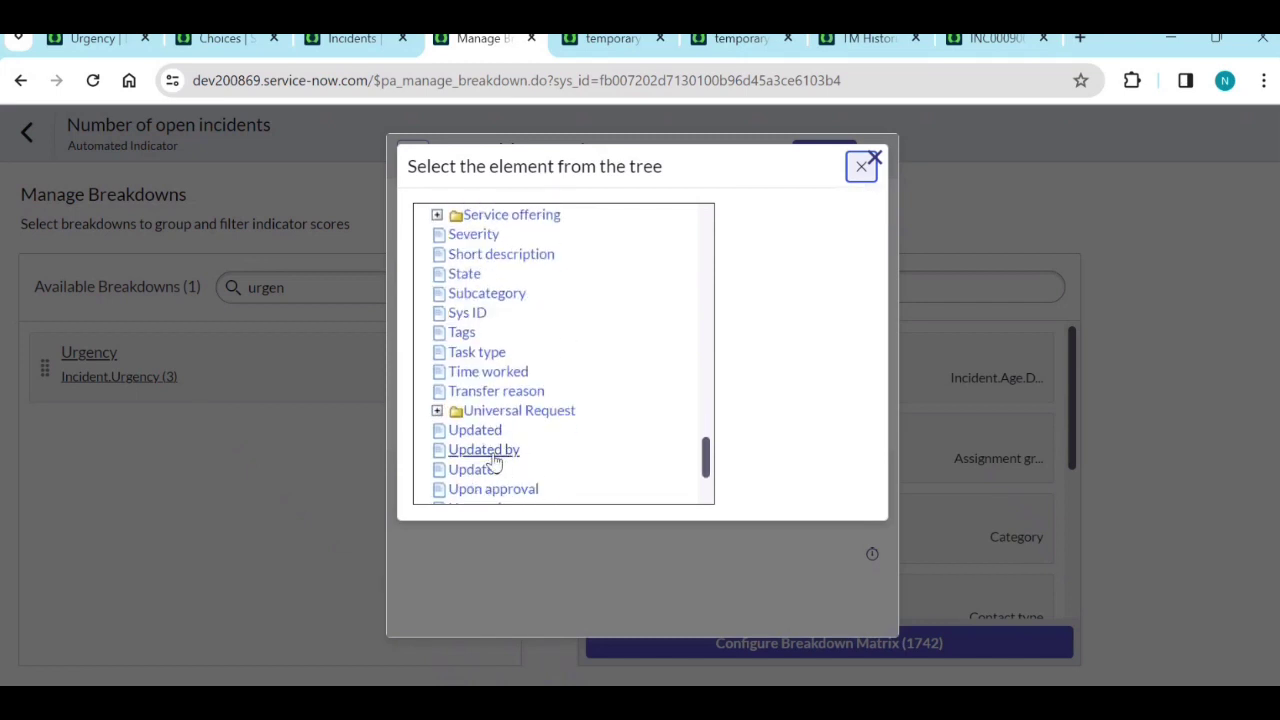
scroll(505, 457, down, 1)
click(485, 428)
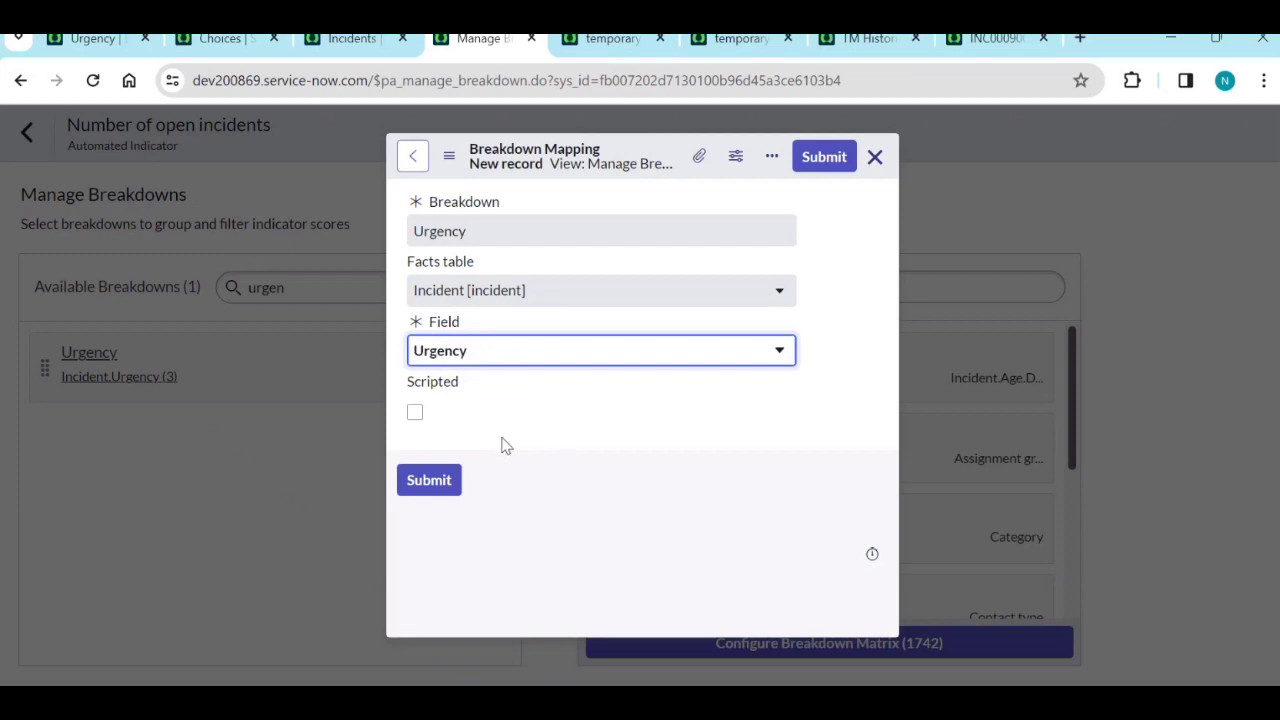
click(446, 477)
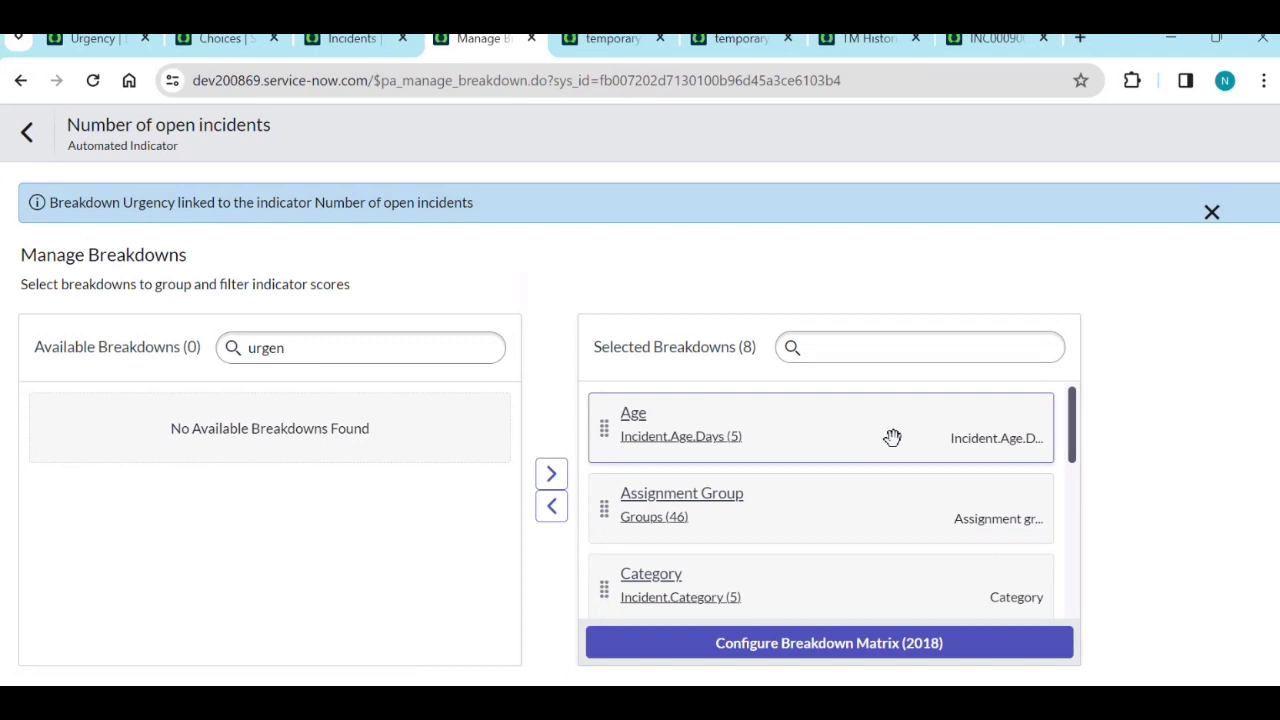
scroll(899, 453, down, 5)
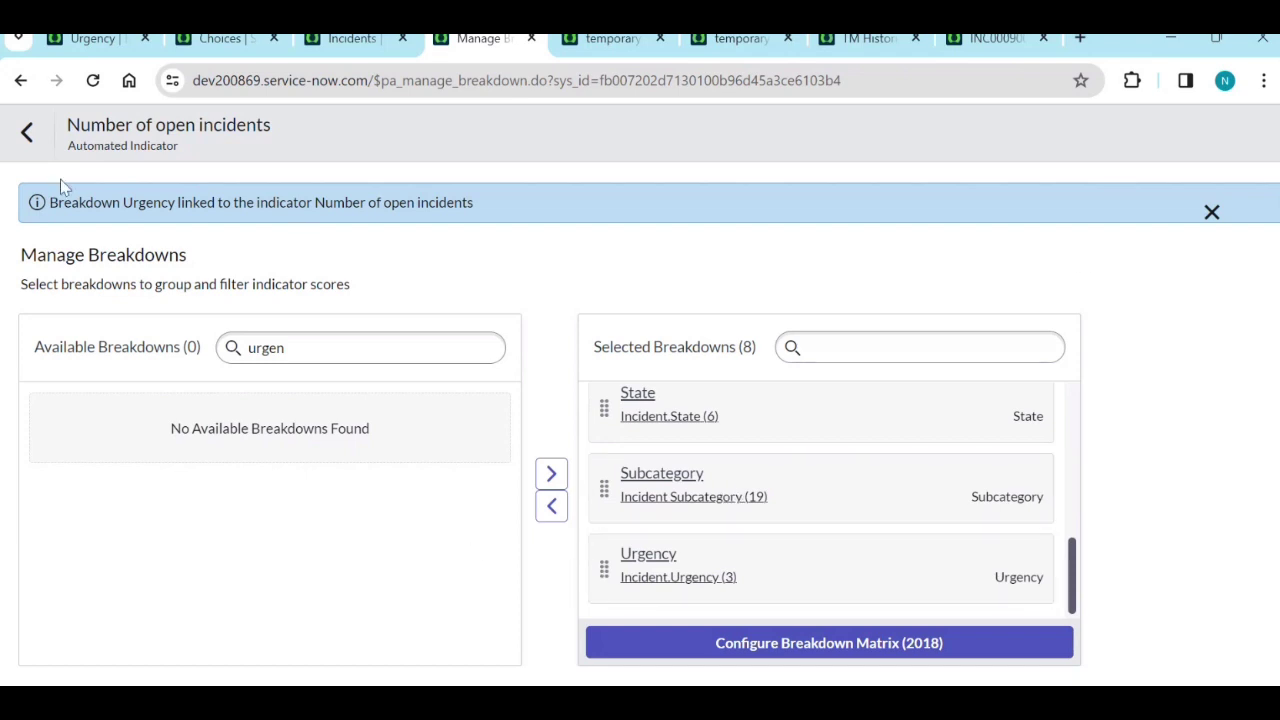
Step: Return to the indicator record, show it in Analytics Hub, and review the element scores of the Urgency breakdown
click(25, 140)
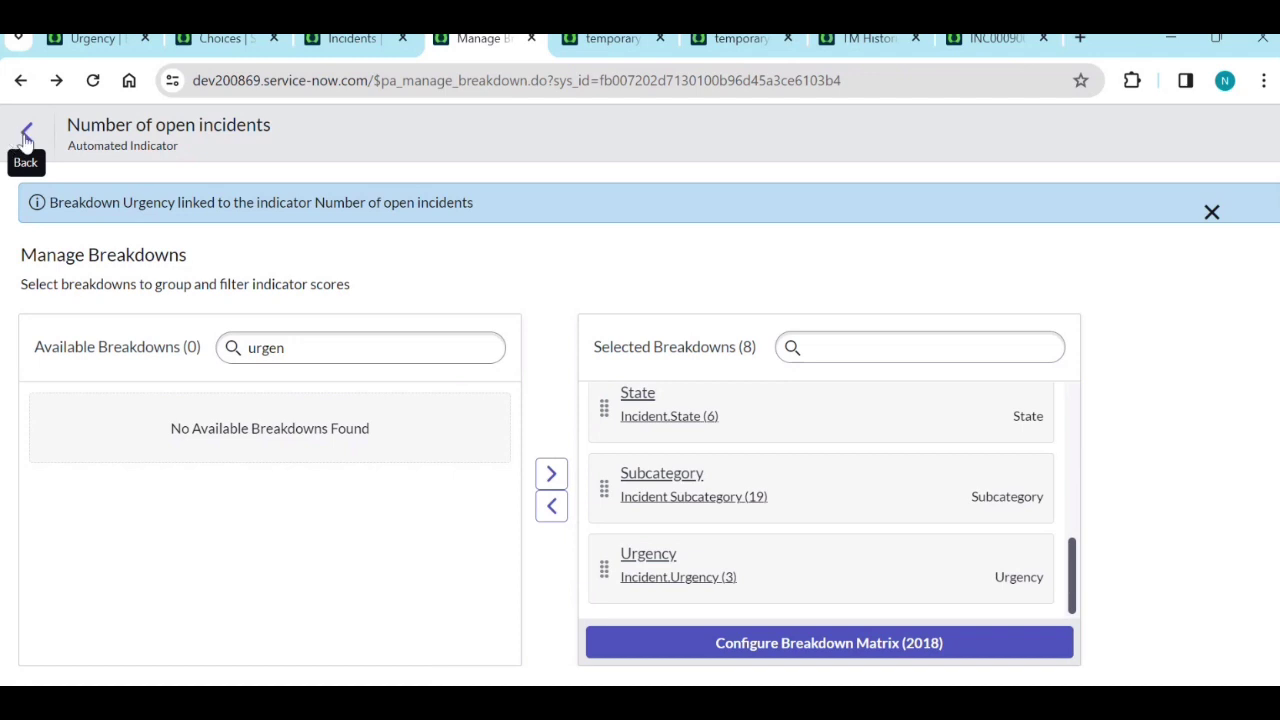
click(30, 140)
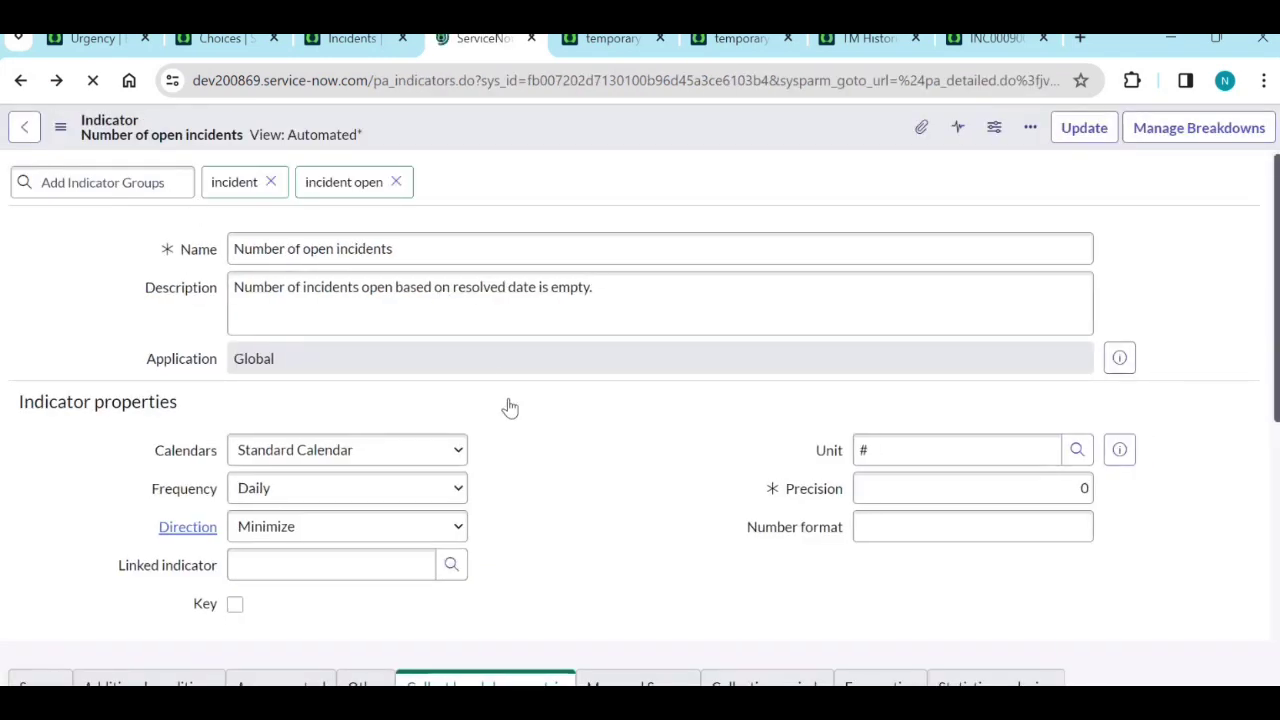
scroll(519, 437, down, 3)
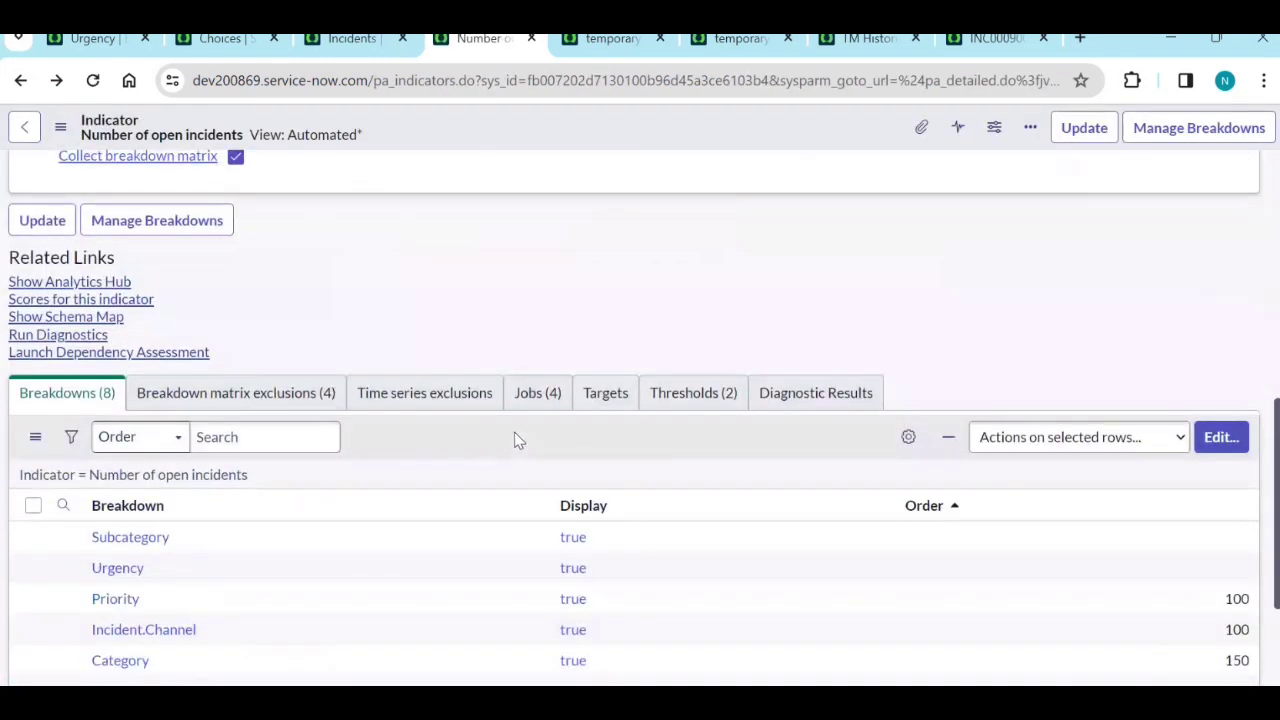
click(60, 284)
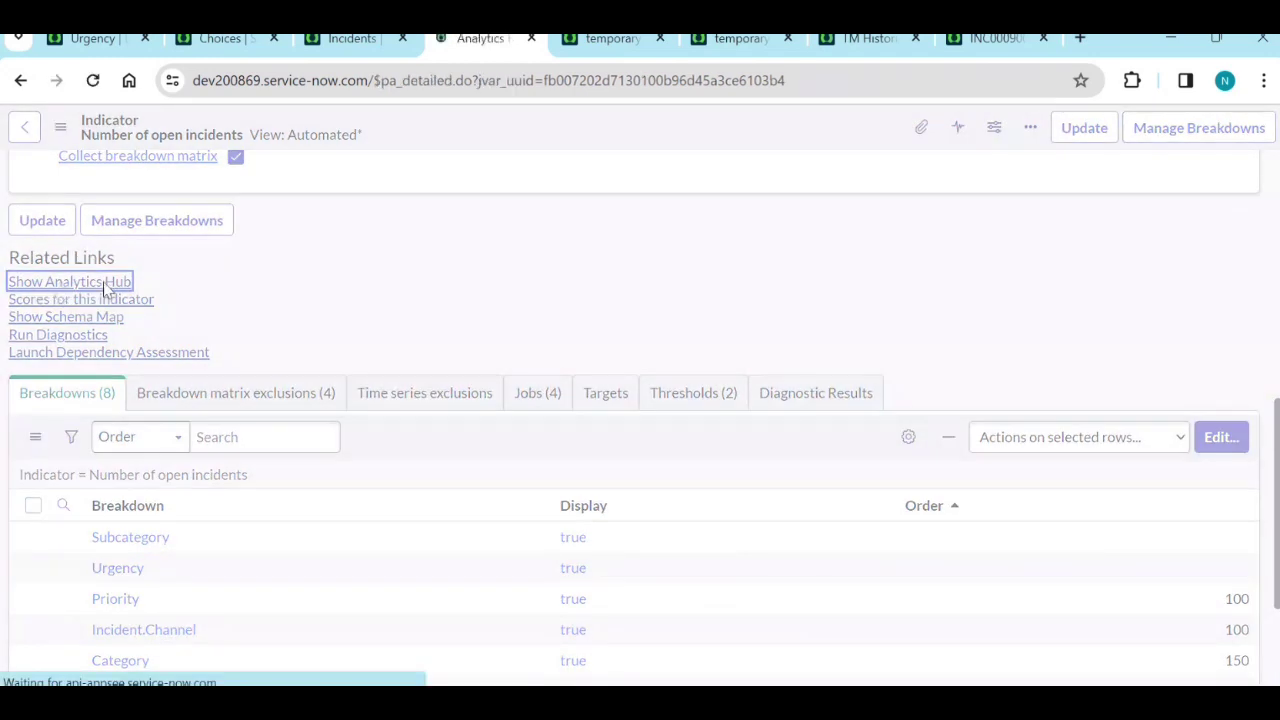
click(34, 402)
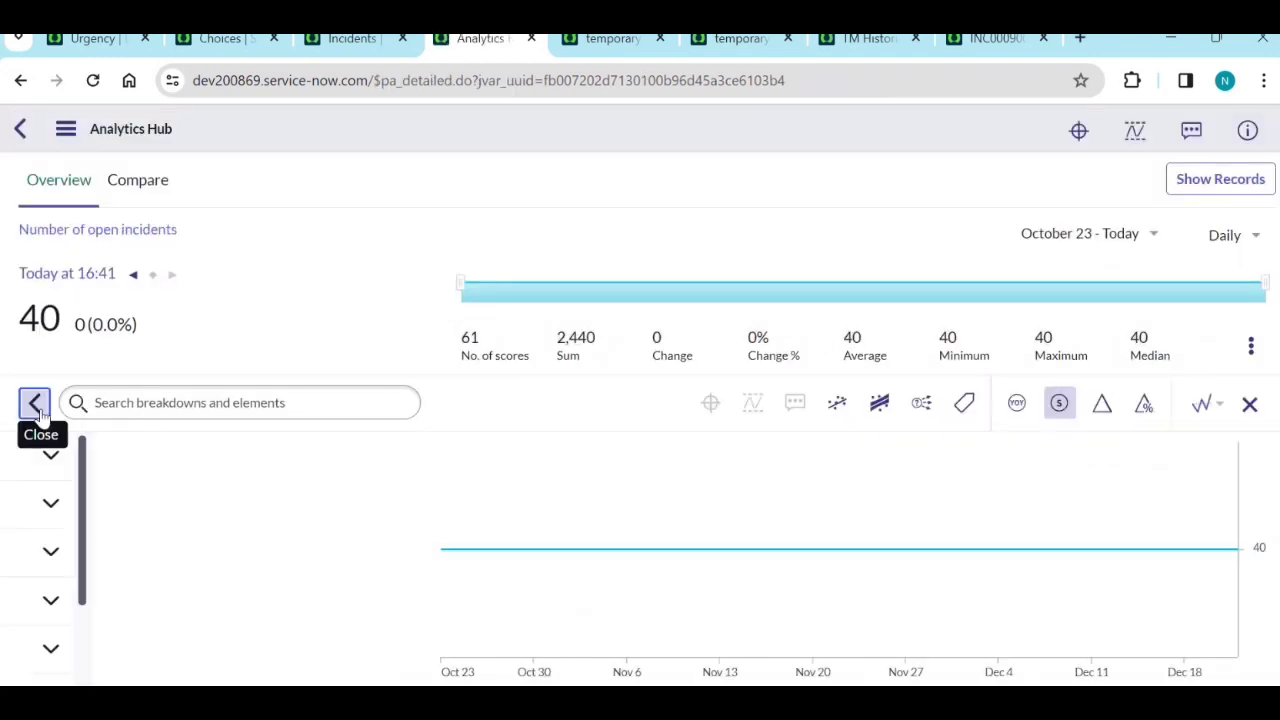
click(180, 500)
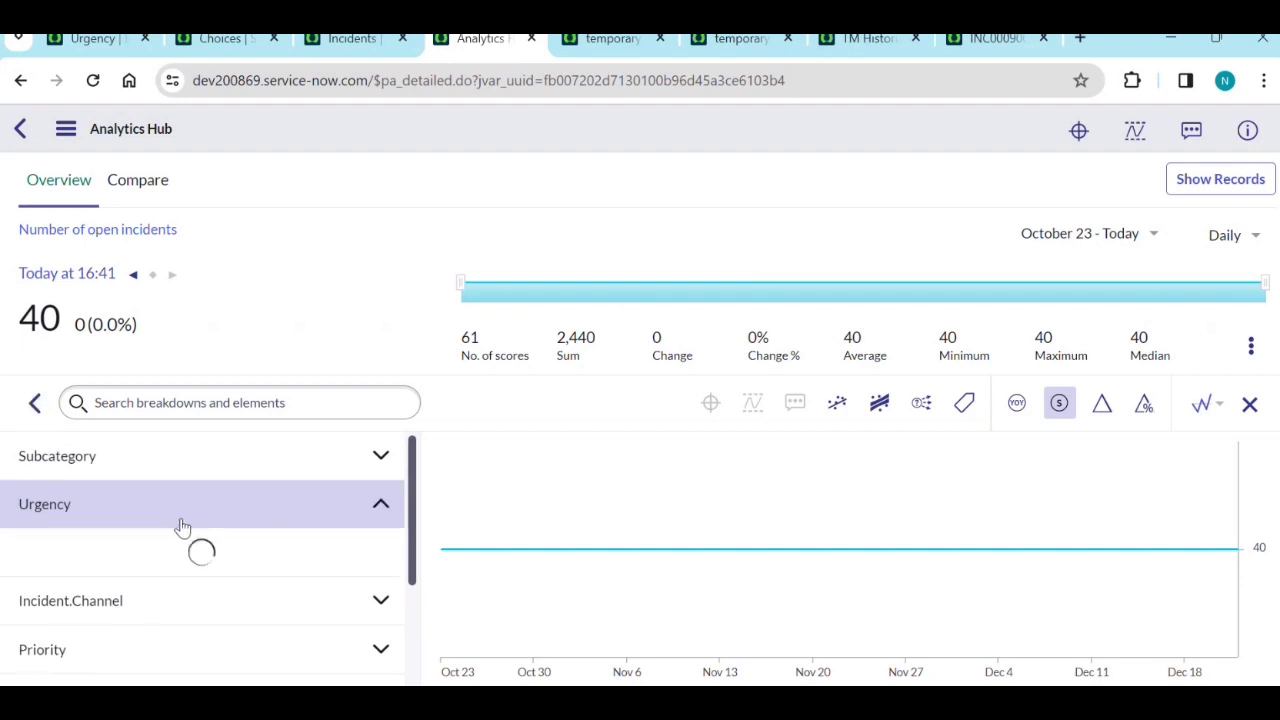
scroll(180, 570, down, 5)
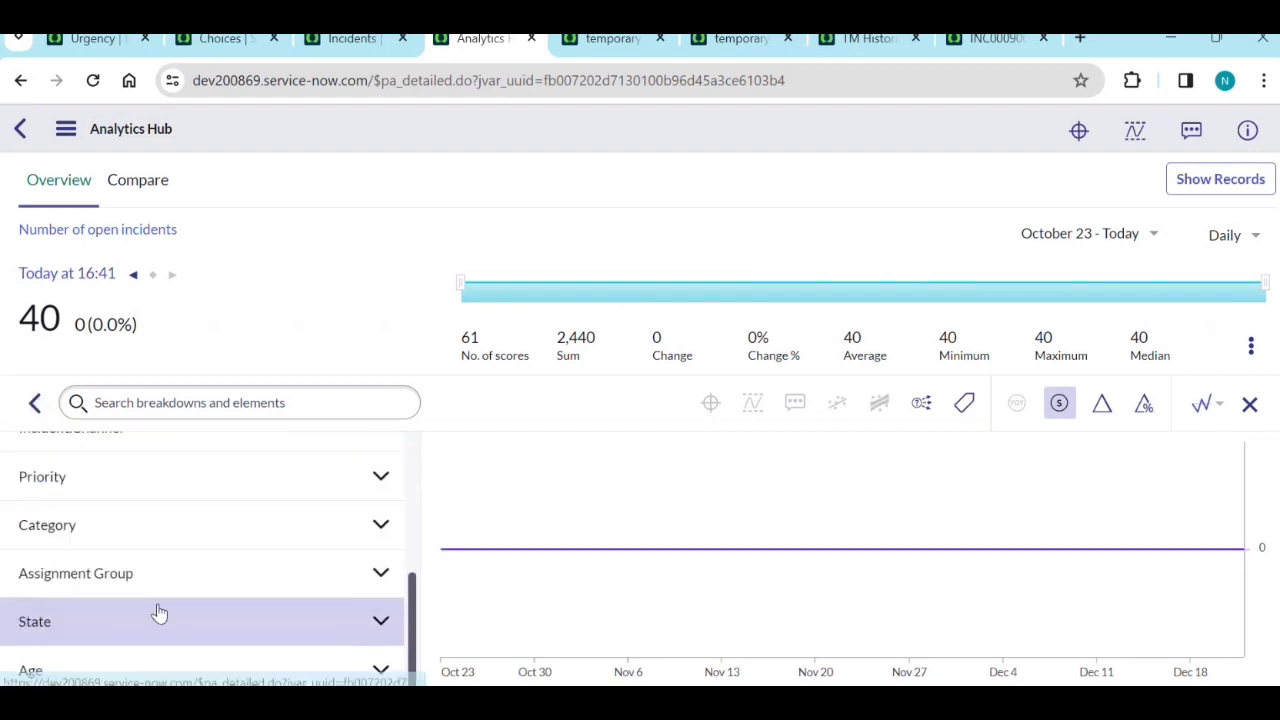
scroll(154, 612, up, 3)
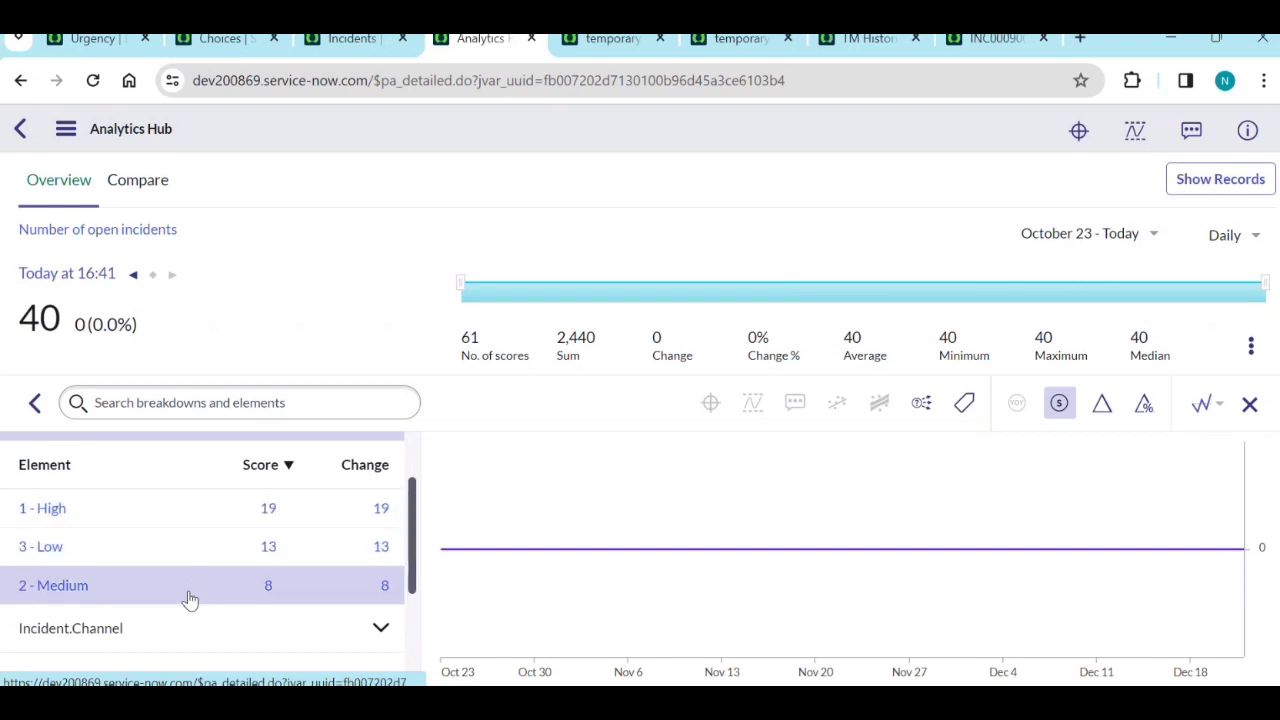
Step: Open the indicator for editing from Analytics Hub, remove Subcategory from its breakdowns list, and save the change
click(352, 38)
click(480, 38)
click(65, 128)
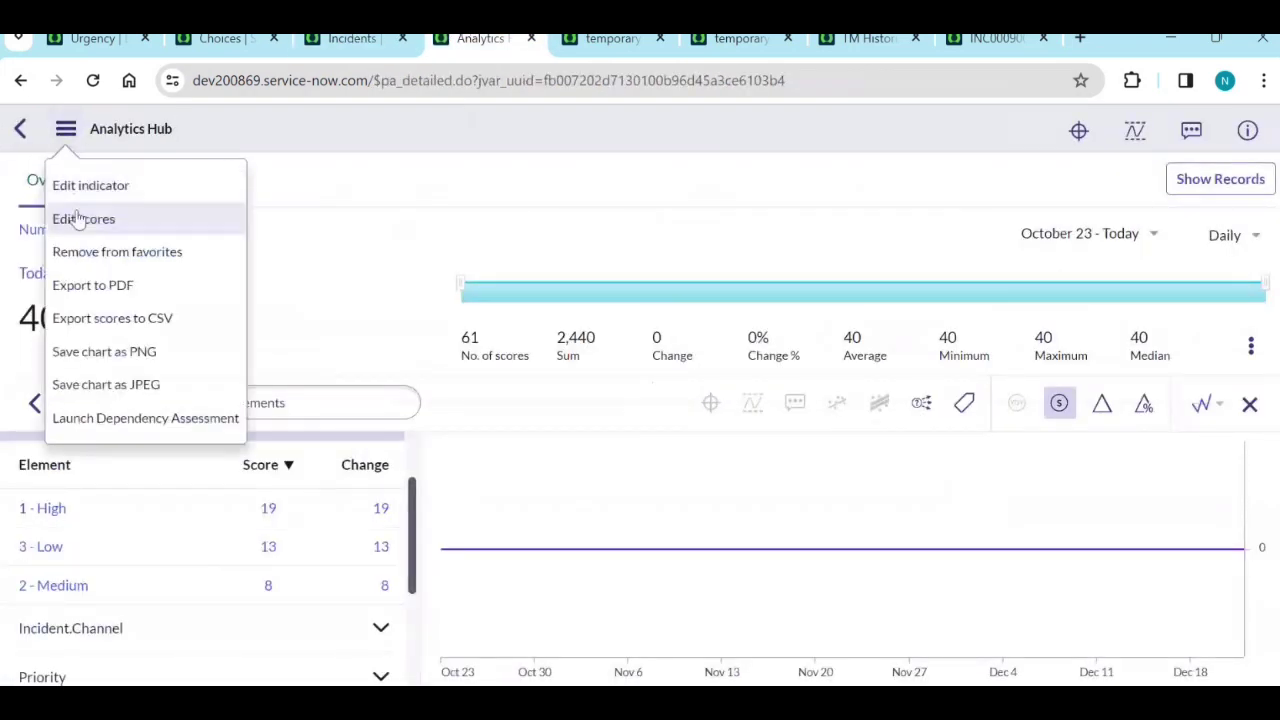
click(83, 190)
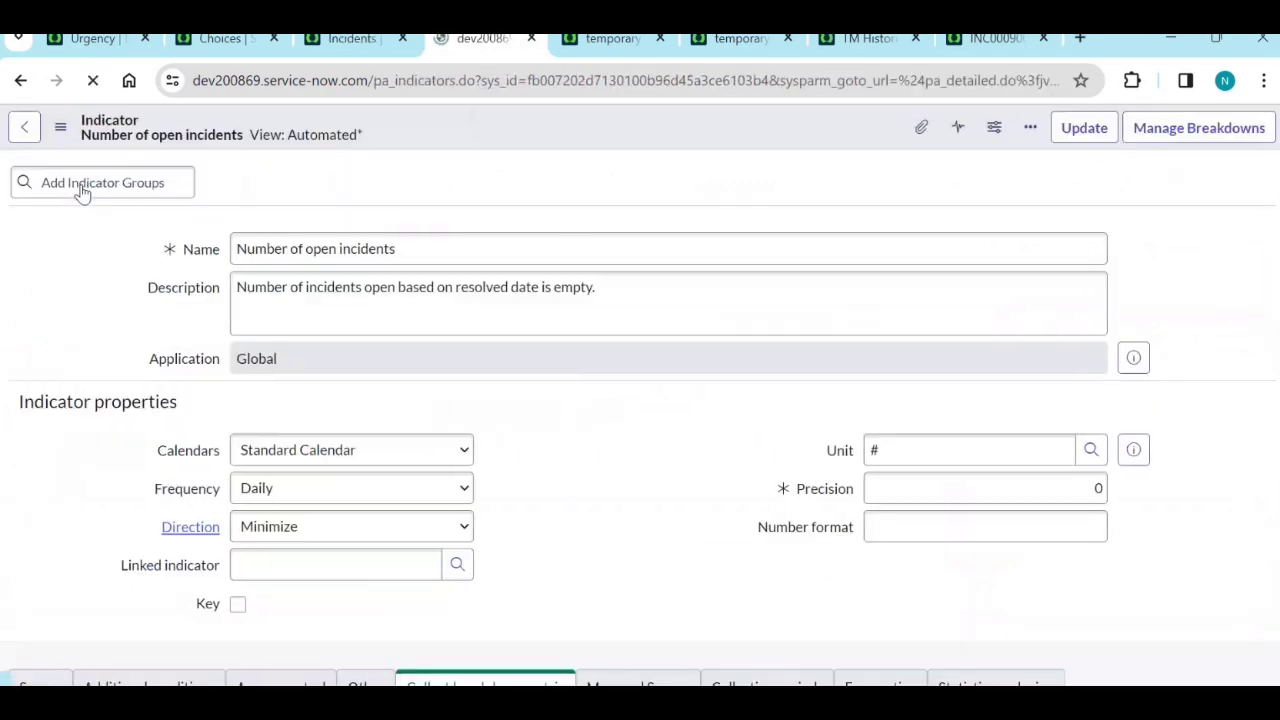
scroll(85, 385, down, 3)
scroll(85, 385, down, 4)
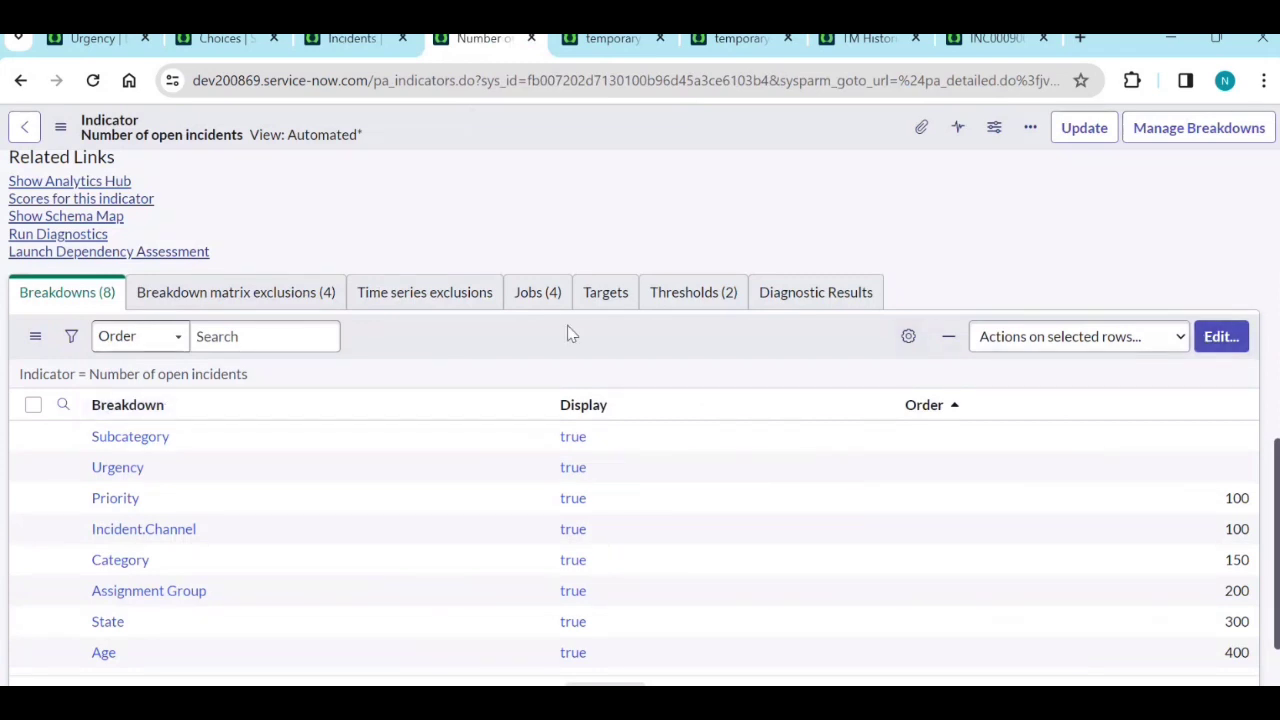
click(1221, 337)
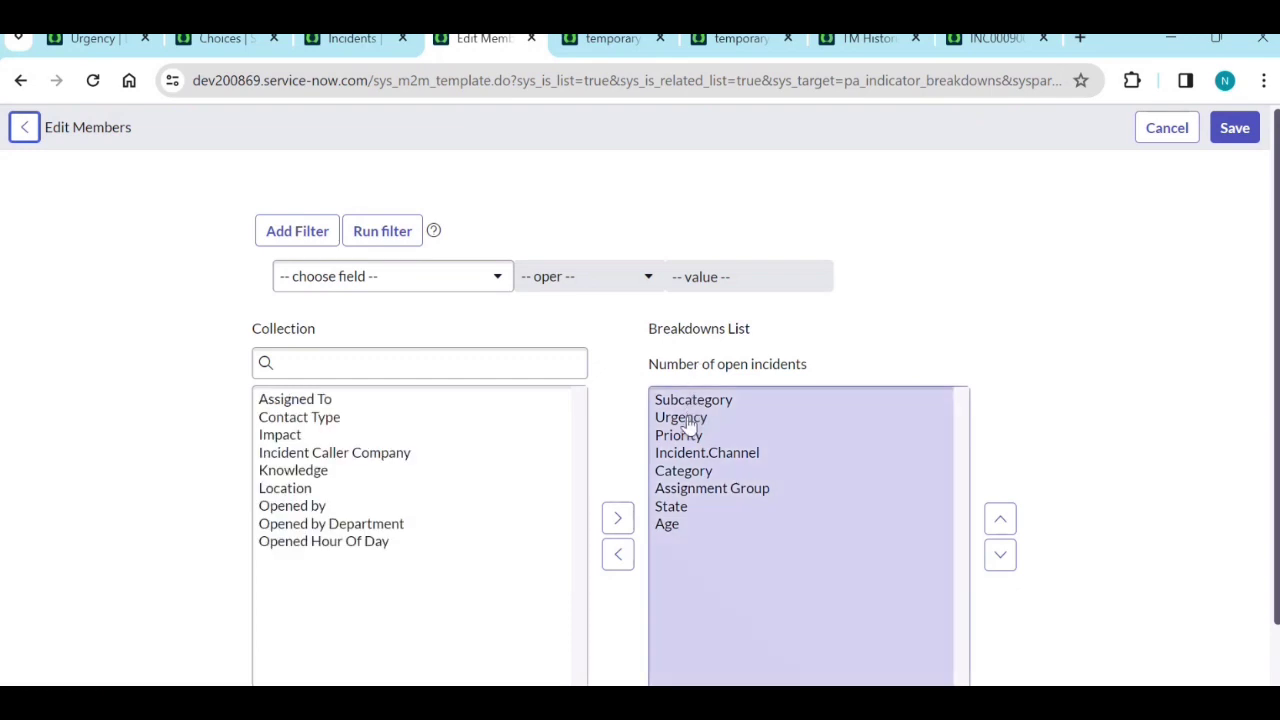
click(690, 400)
click(618, 554)
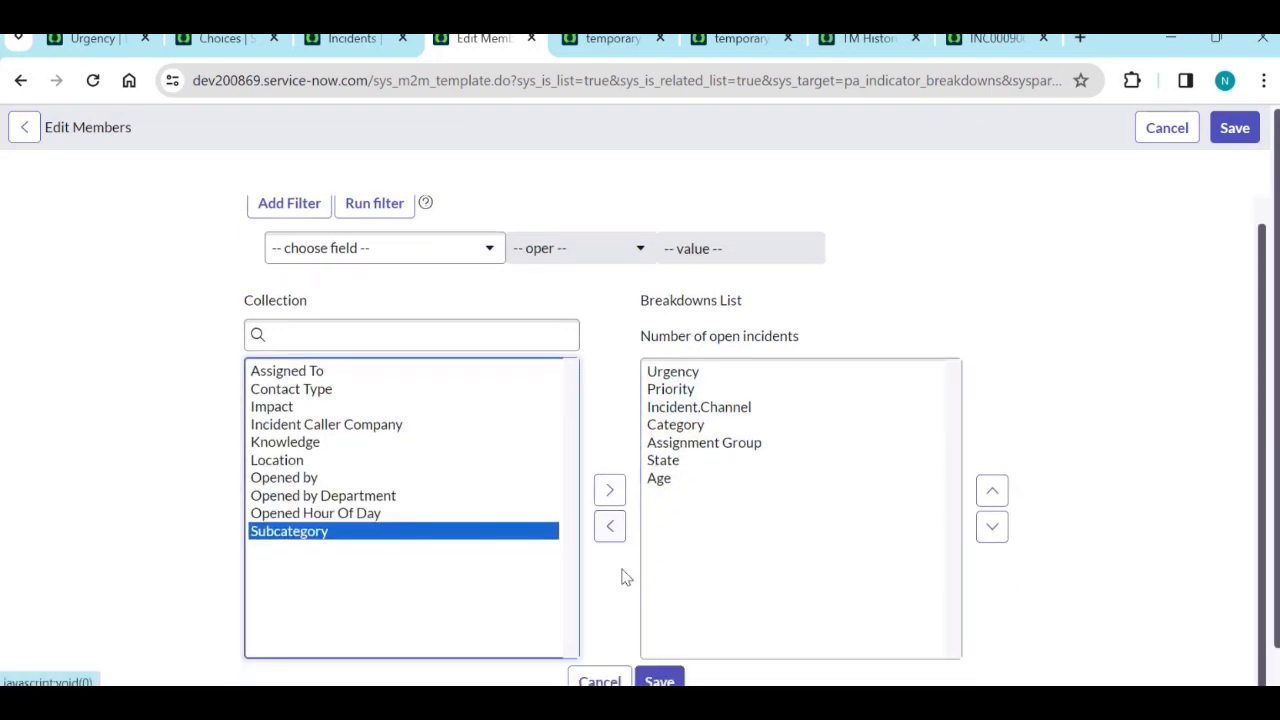
scroll(621, 577, down, 1)
click(664, 636)
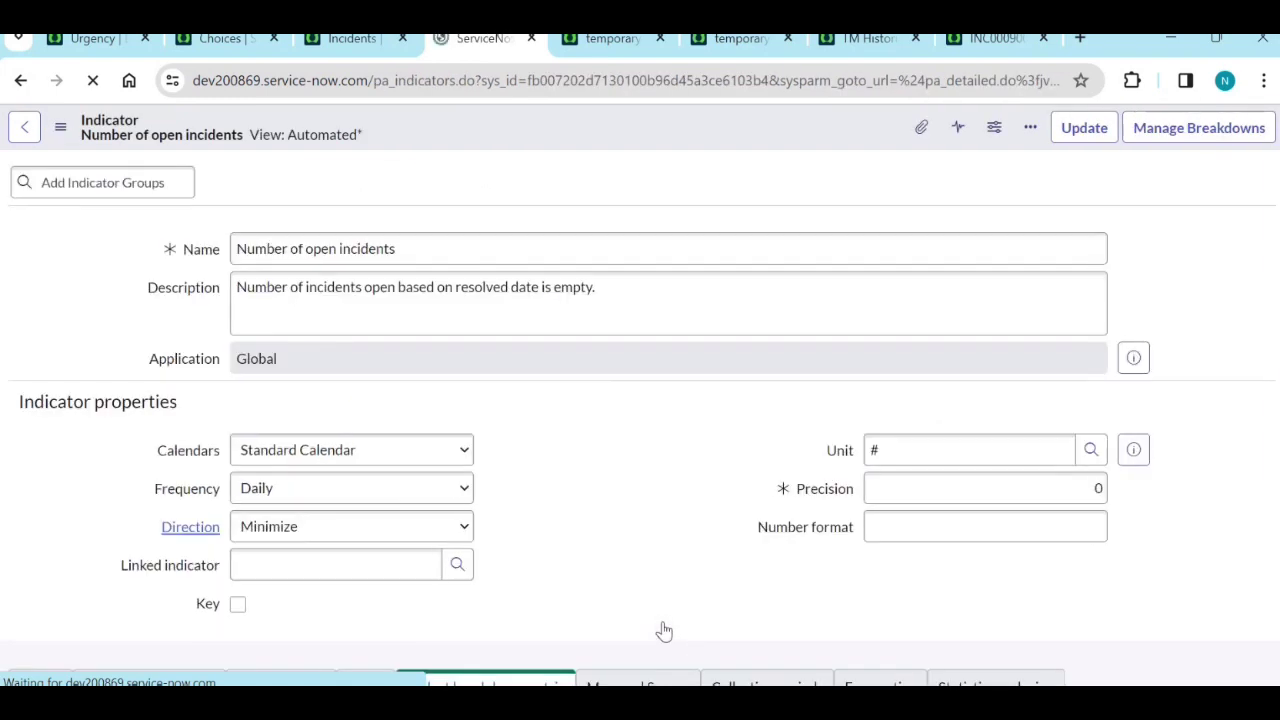
Step: Open the indicator's breakdown management, filter the available breakdowns by sub, and add Subcategory to the selected breakdowns
scroll(685, 590, down, 15)
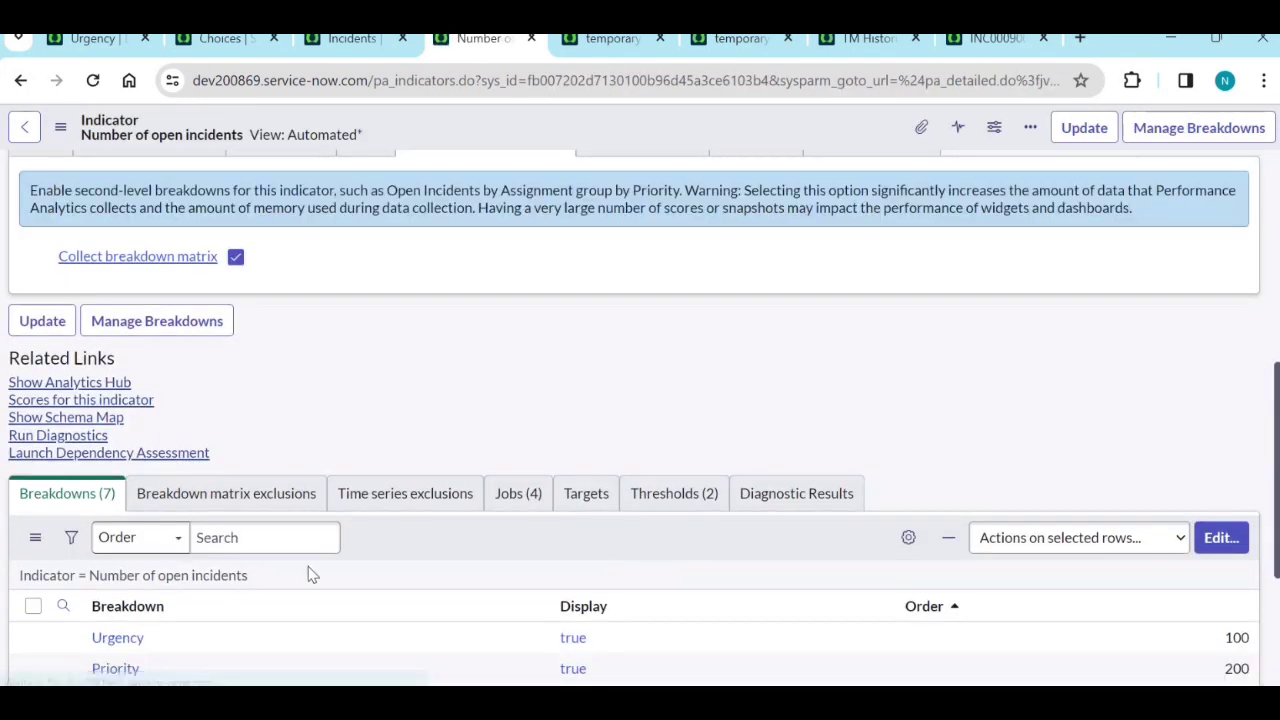
scroll(425, 500, up, 10)
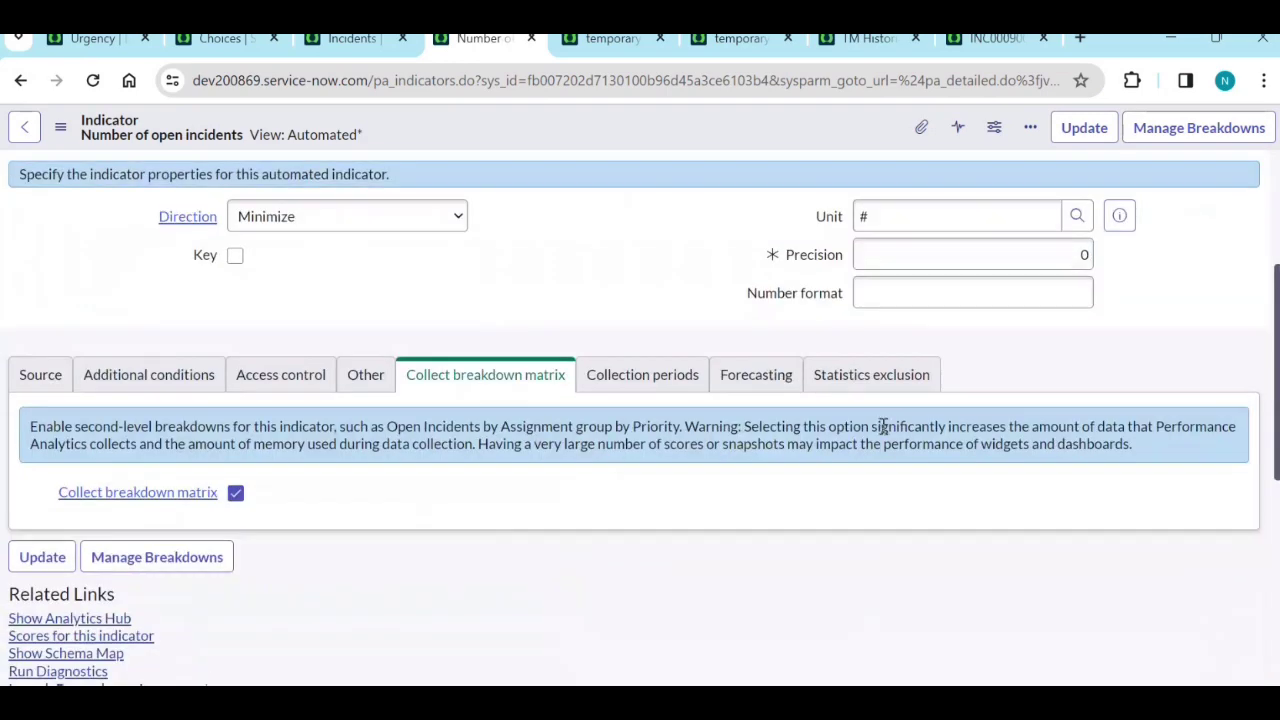
click(1186, 131)
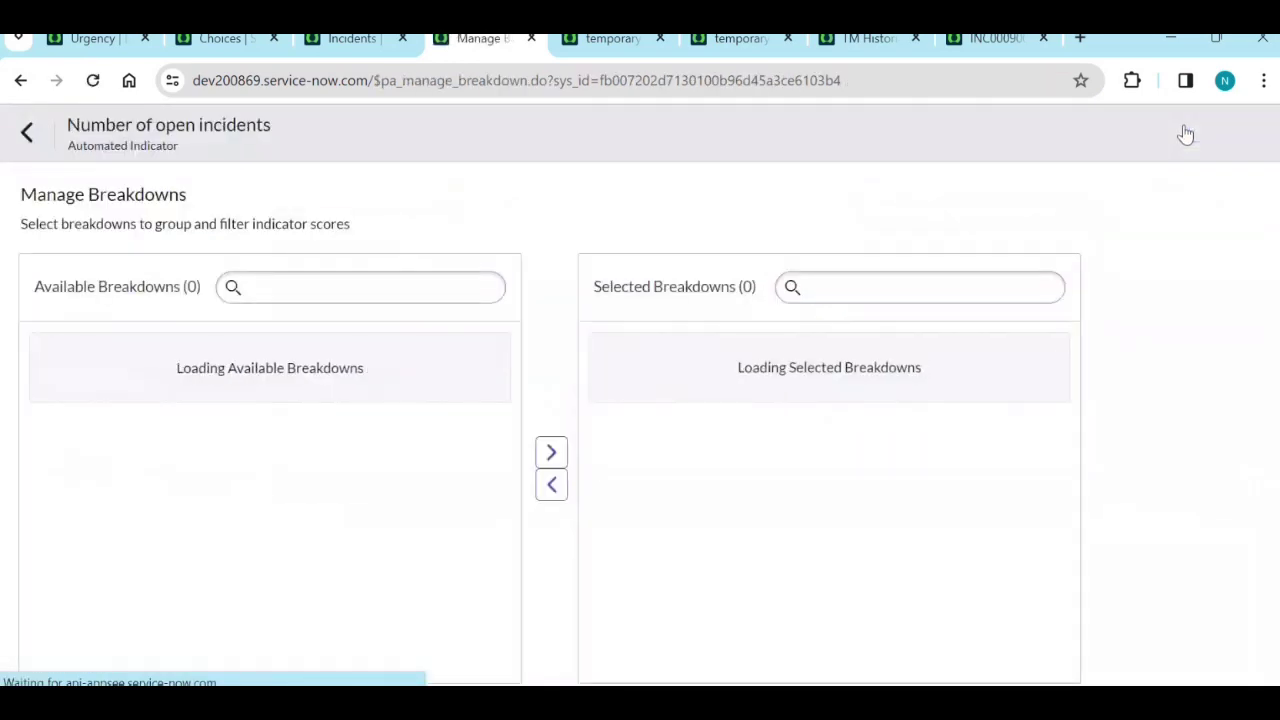
click(380, 277)
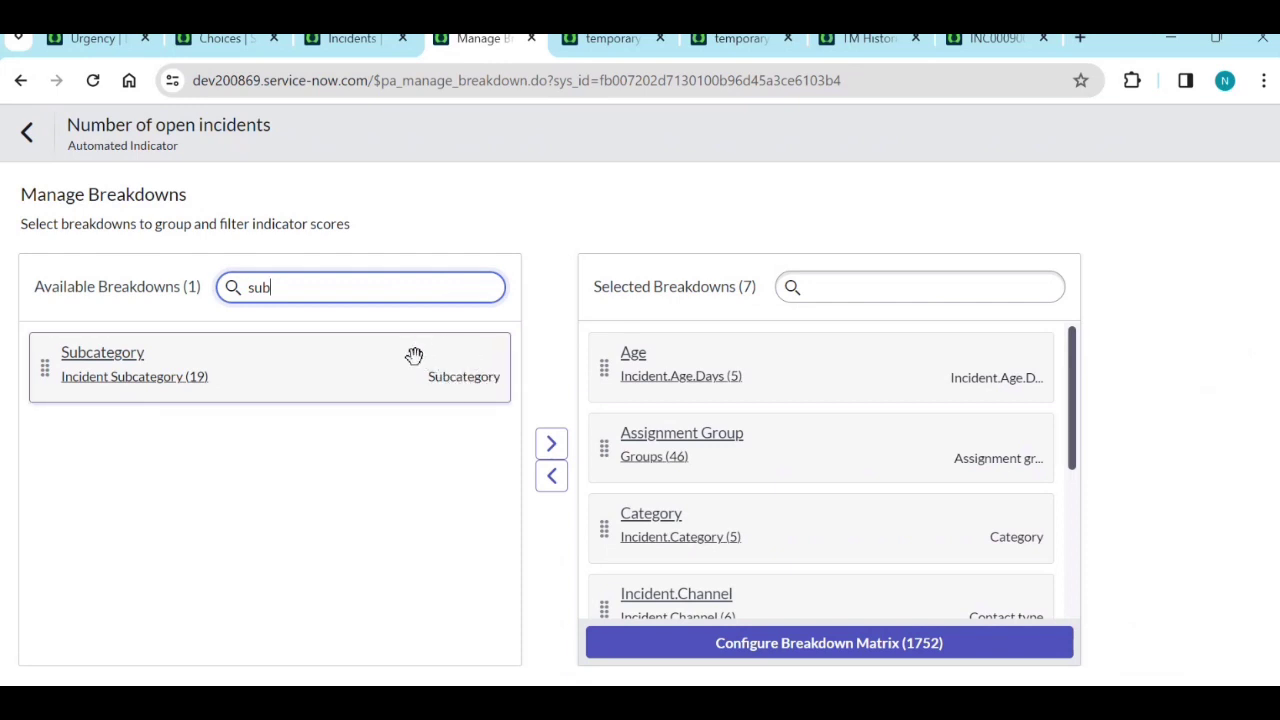
click(548, 445)
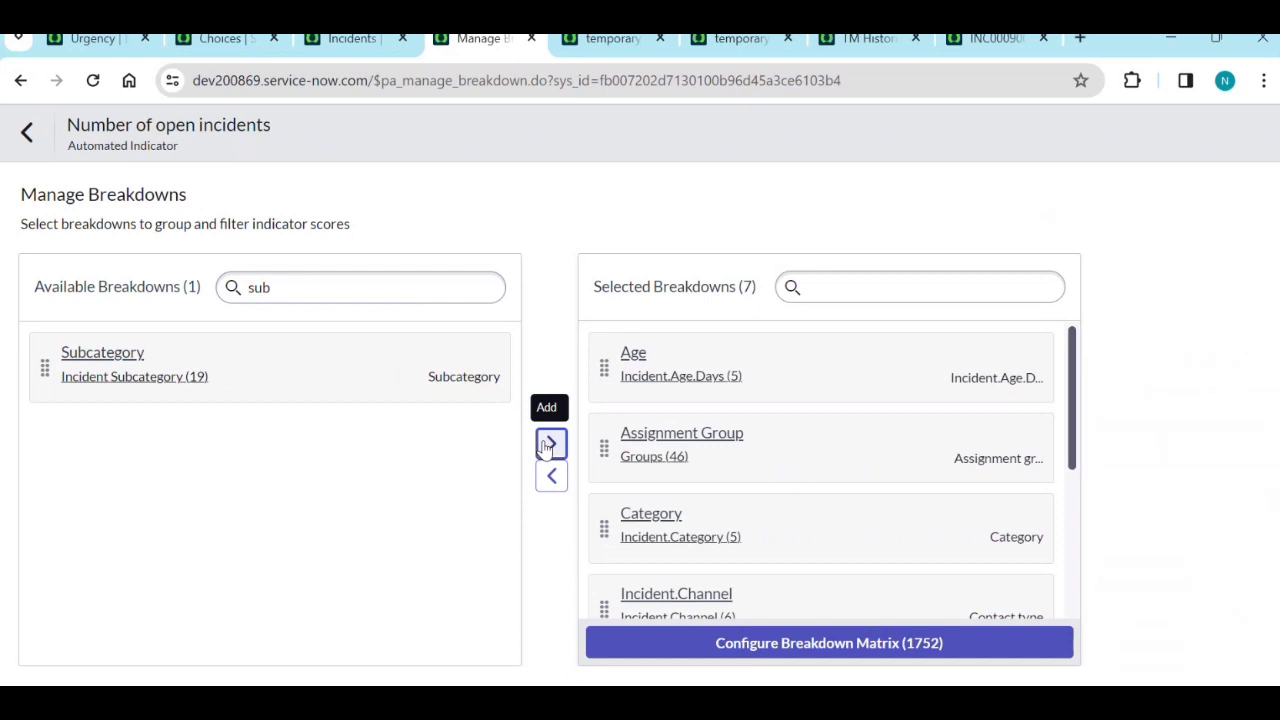
click(350, 375)
click(551, 445)
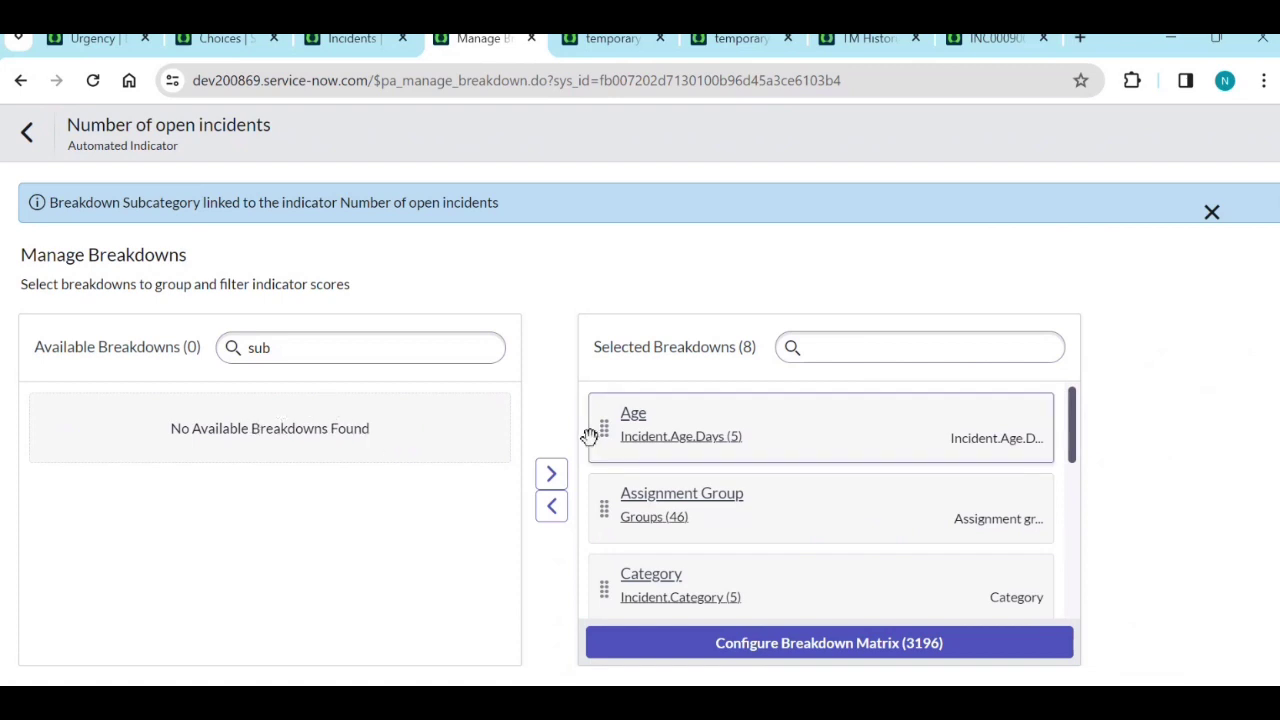
Step: Check the breakdown mappings of the Urgency breakdown record and return to the open incidents list
click(355, 38)
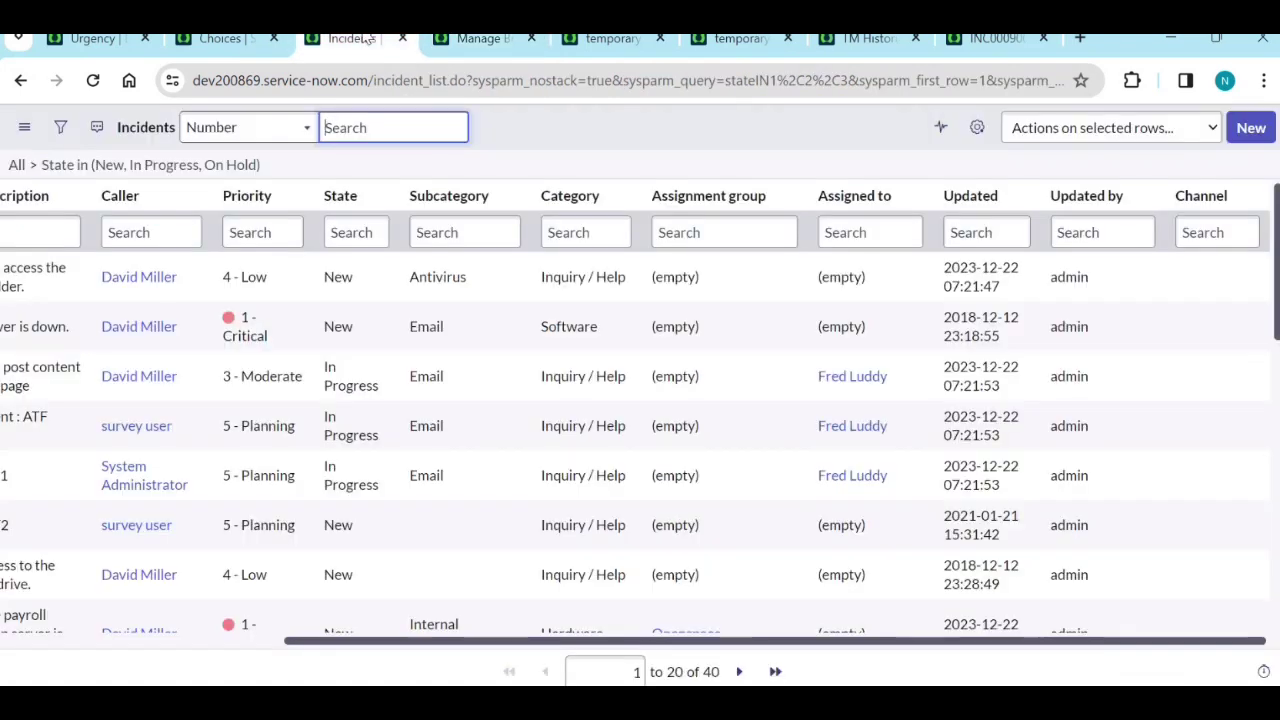
click(92, 38)
click(98, 376)
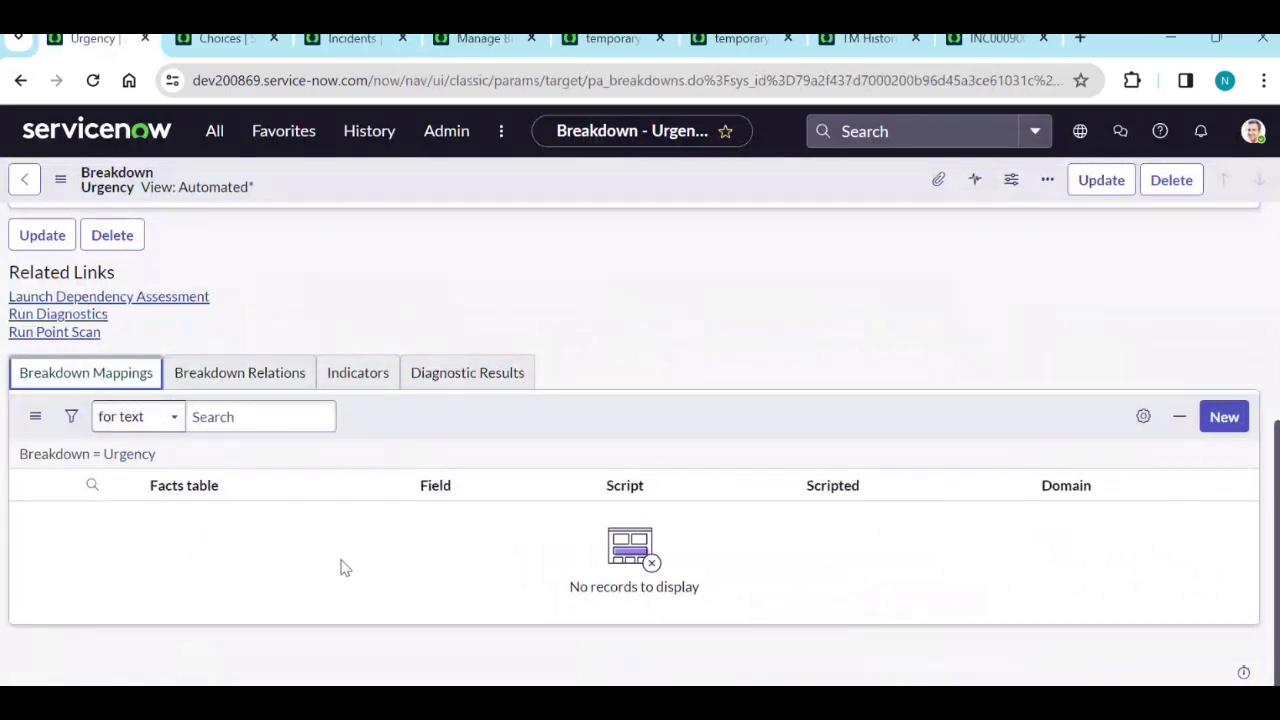
click(358, 38)
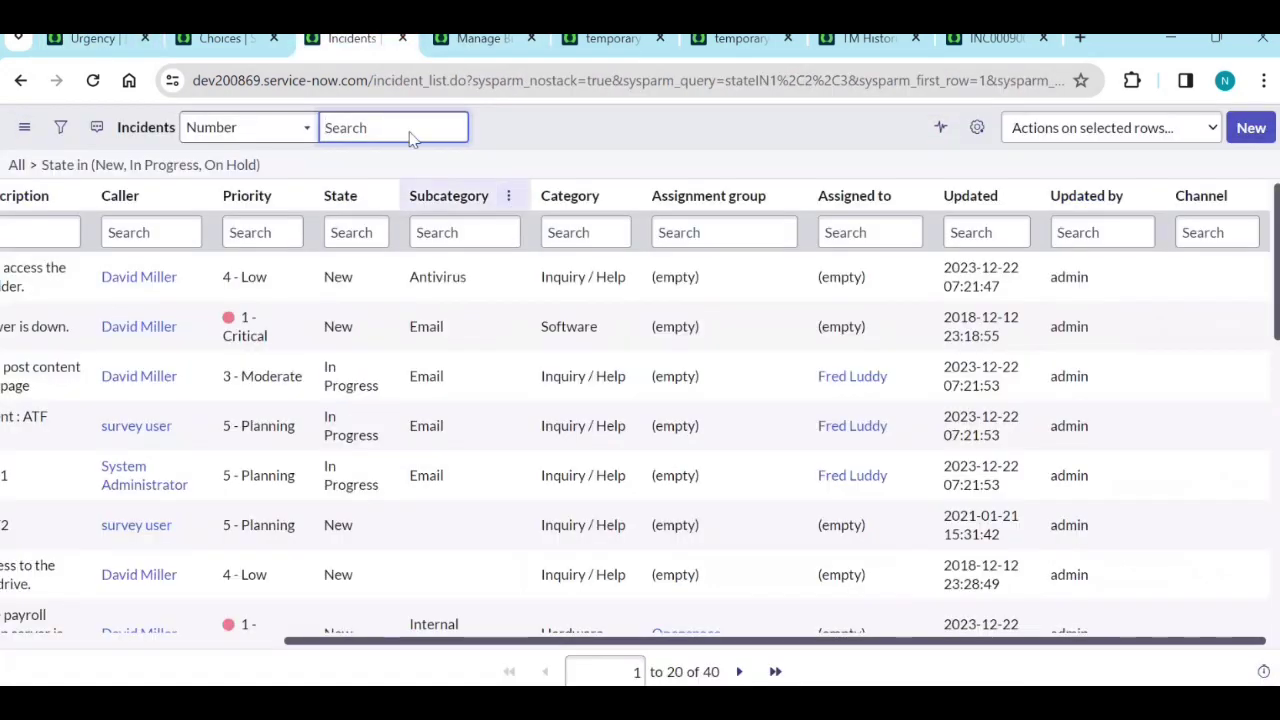
Step: Compare the indicator's selected breakdowns with the open incidents list, and review the Urgency breakdown's mappings and its breakdown source
click(462, 40)
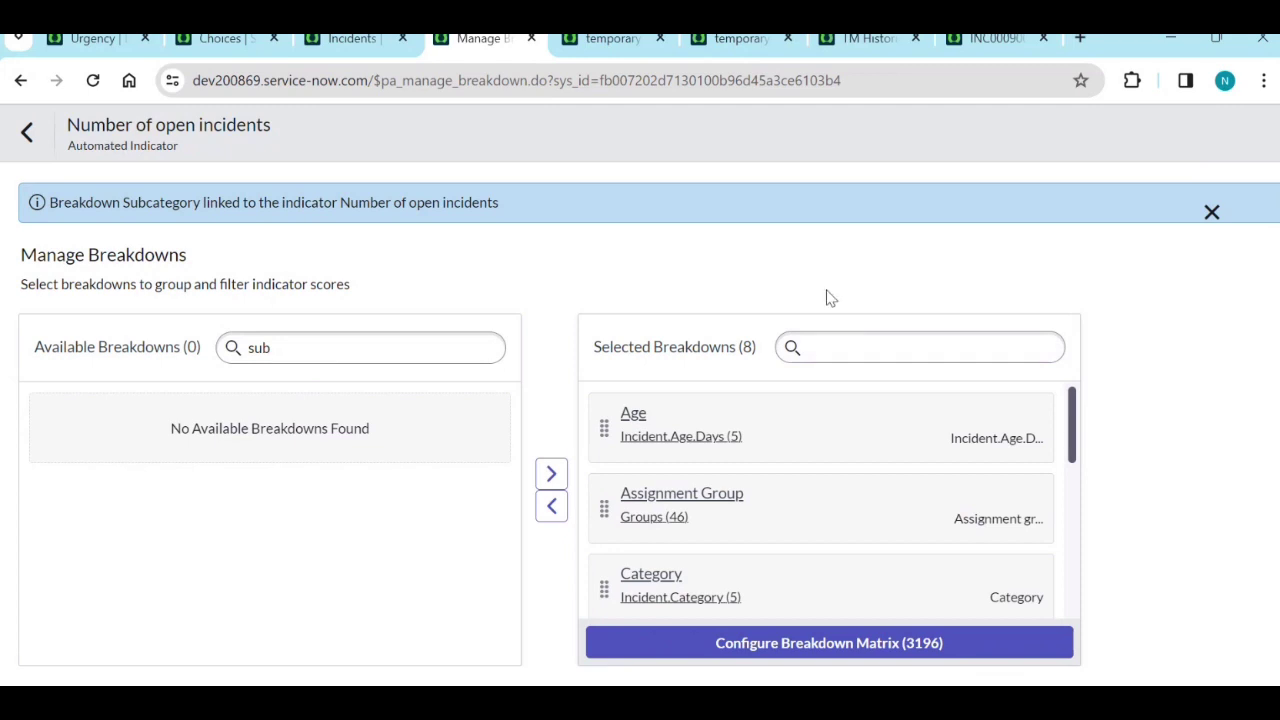
click(92, 38)
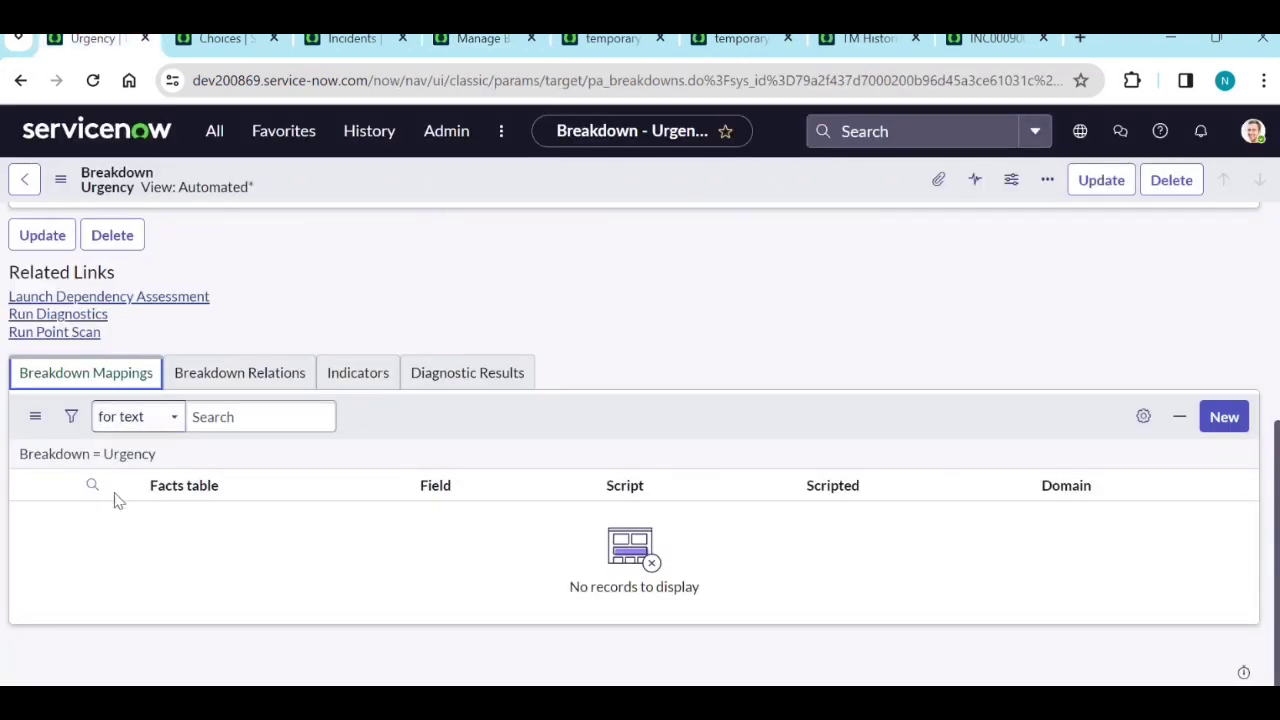
click(352, 38)
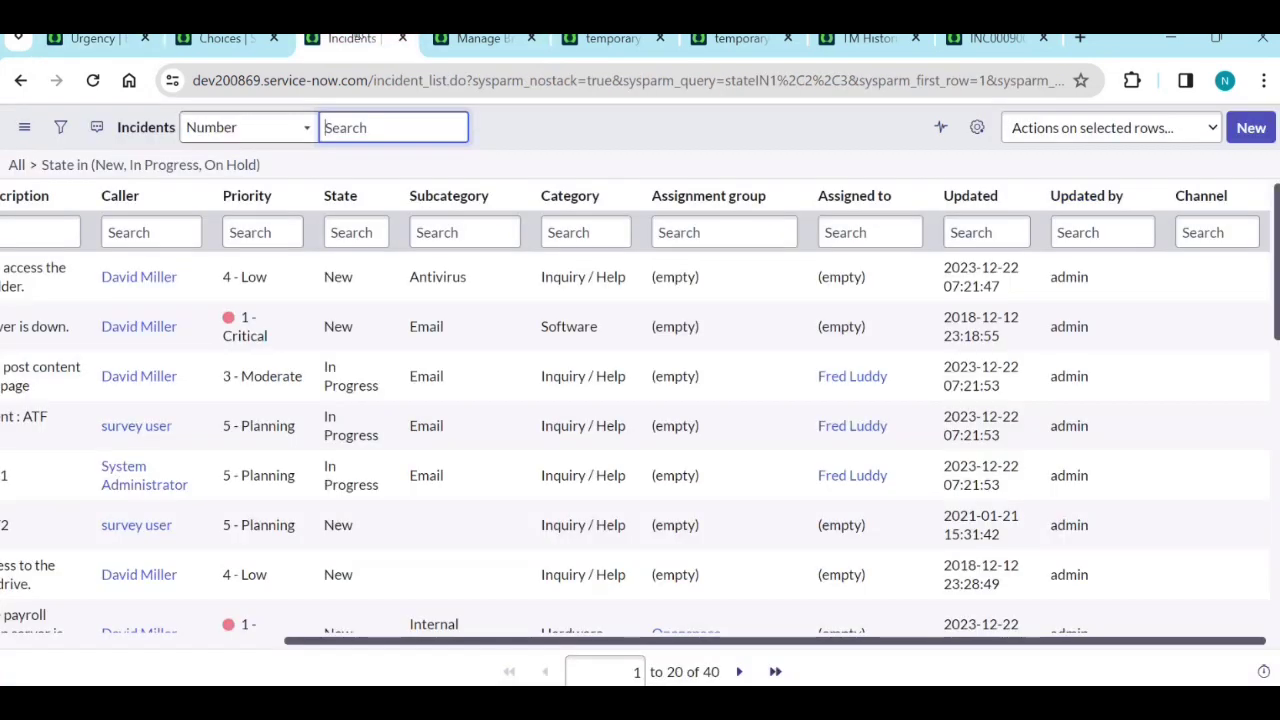
click(482, 38)
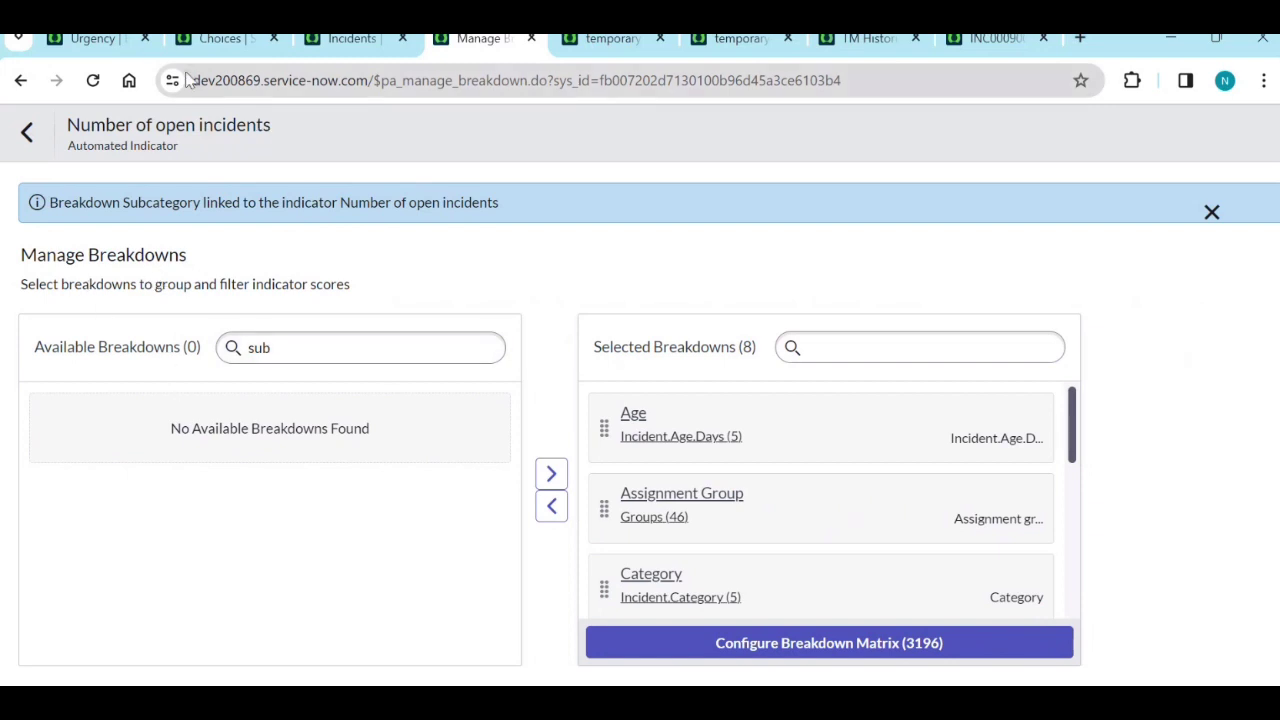
click(92, 40)
scroll(166, 262, up, 1)
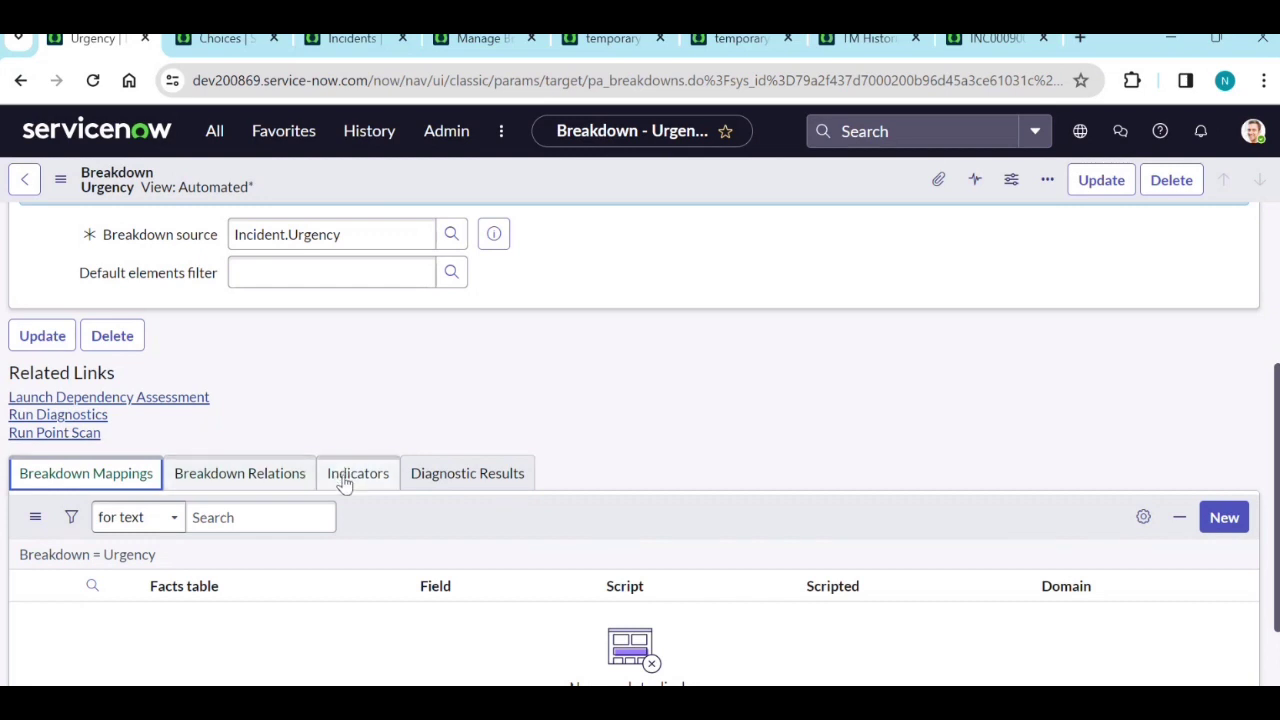
scroll(540, 470, up, 3)
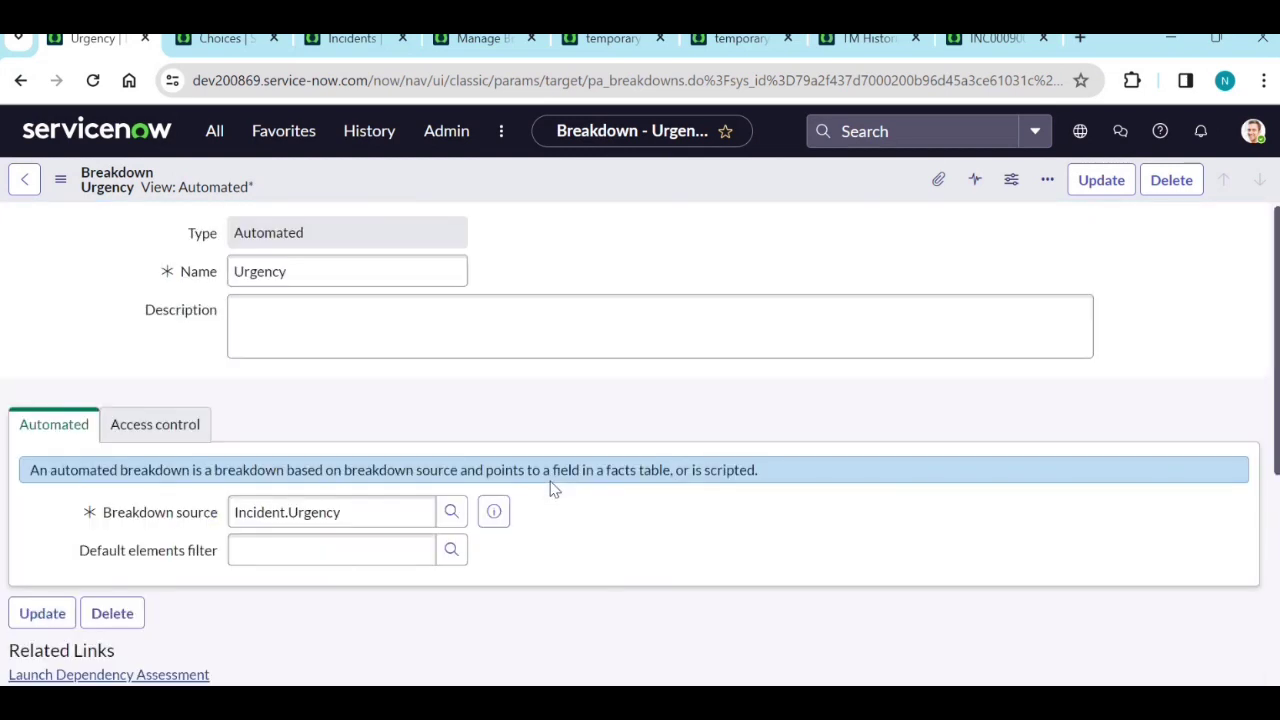